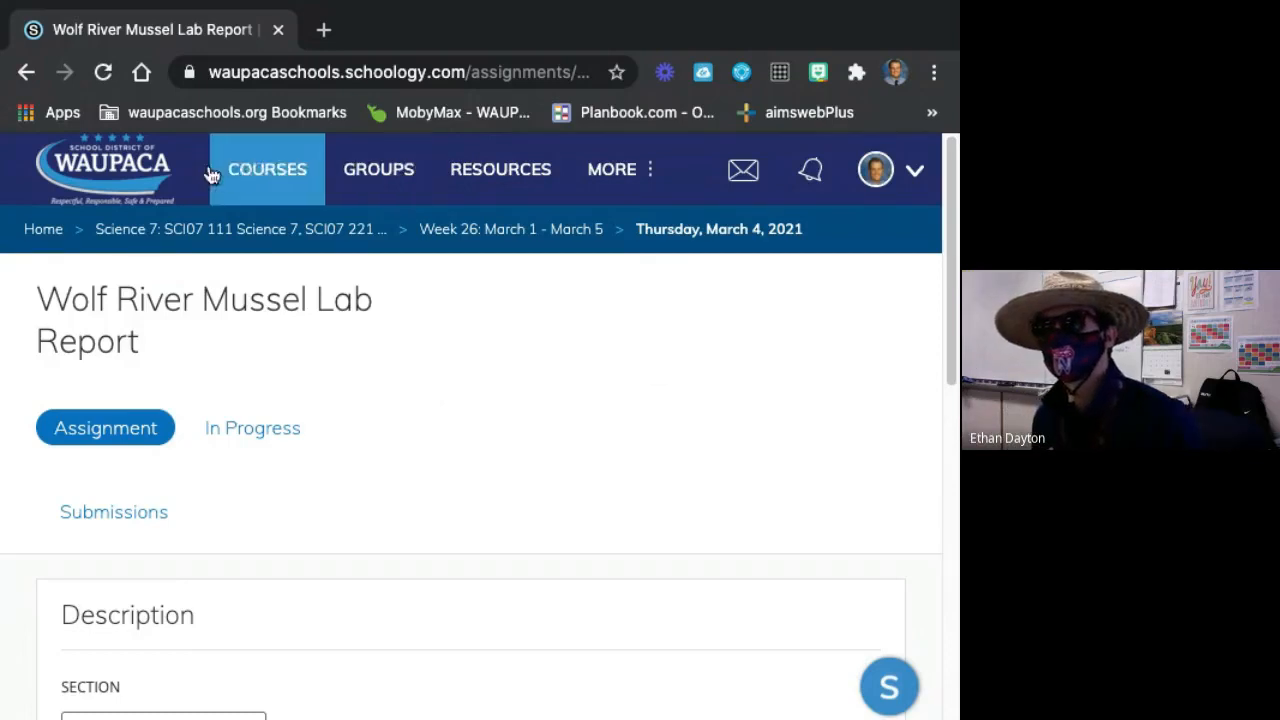
# Open the Science 7 life science course from the list of courses.
pyautogui.click(250, 170)
pyautogui.scroll(-8, 328, 541)
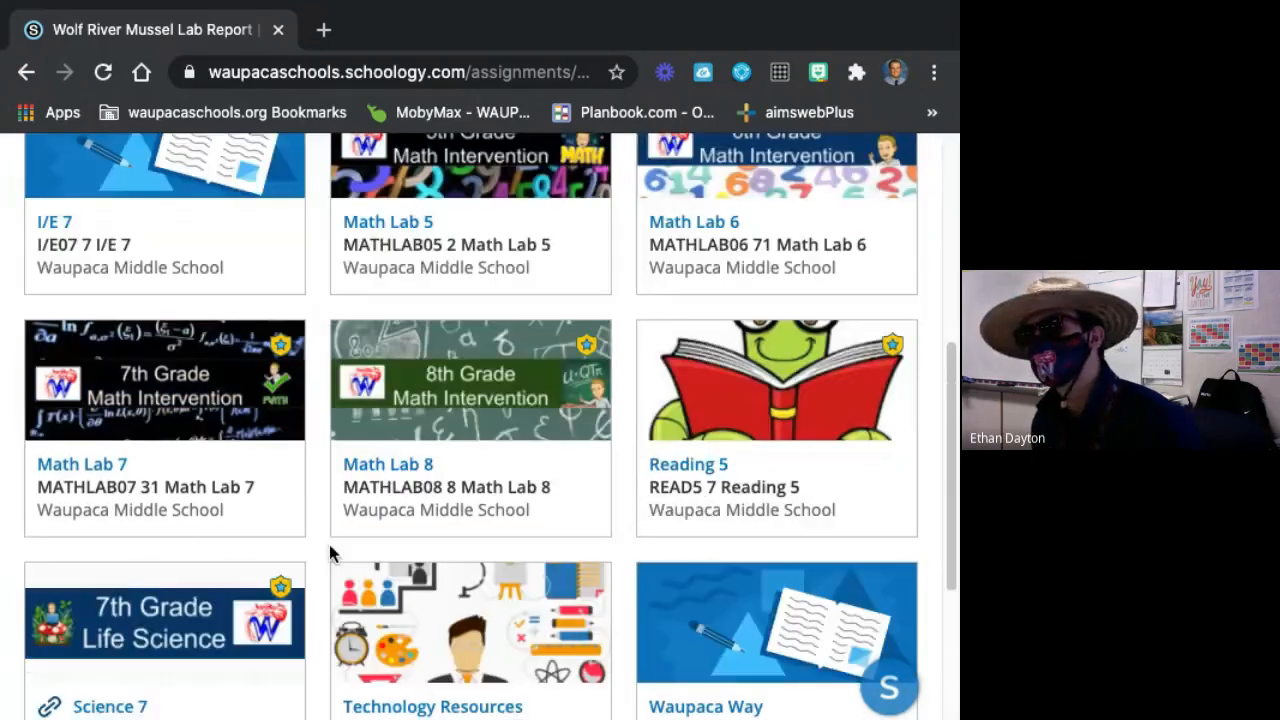
pyautogui.click(203, 441)
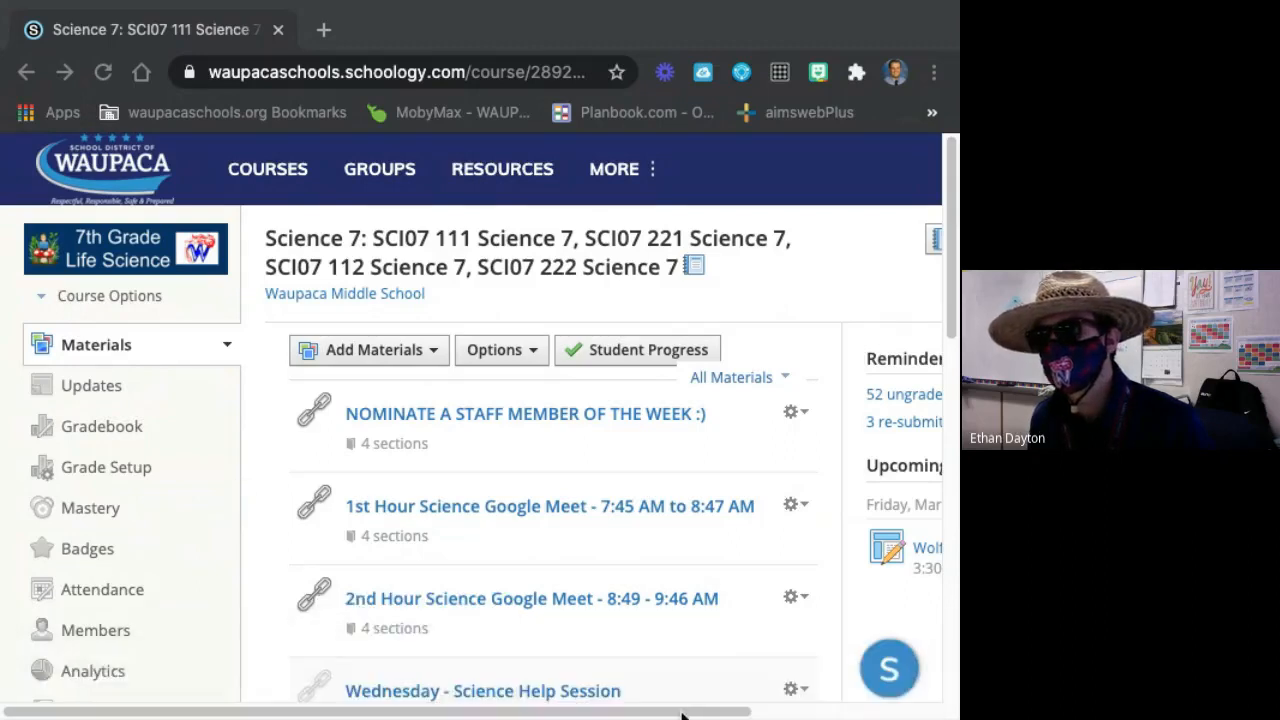
# Expand the Week 26: March 1 - March 5 folder in the course materials.
pyautogui.hscroll(3, 586, 606)
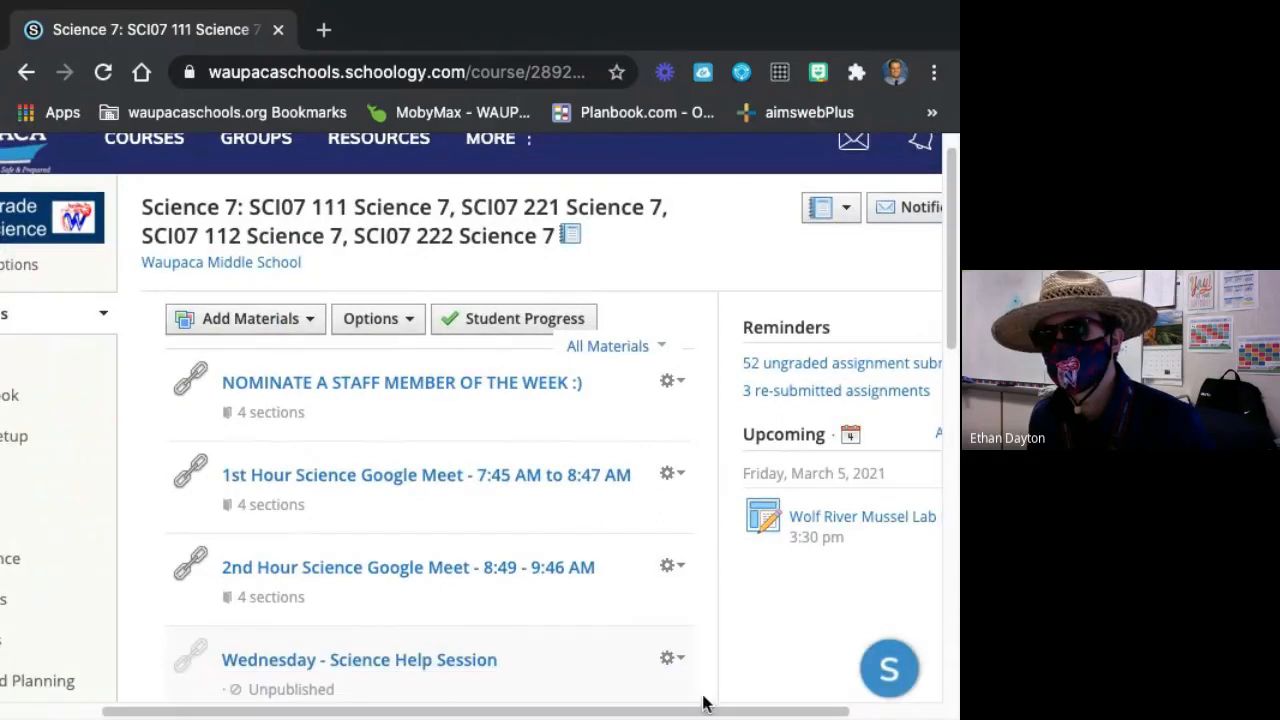
pyautogui.moveTo(703, 711); pyautogui.dragTo(763, 711)
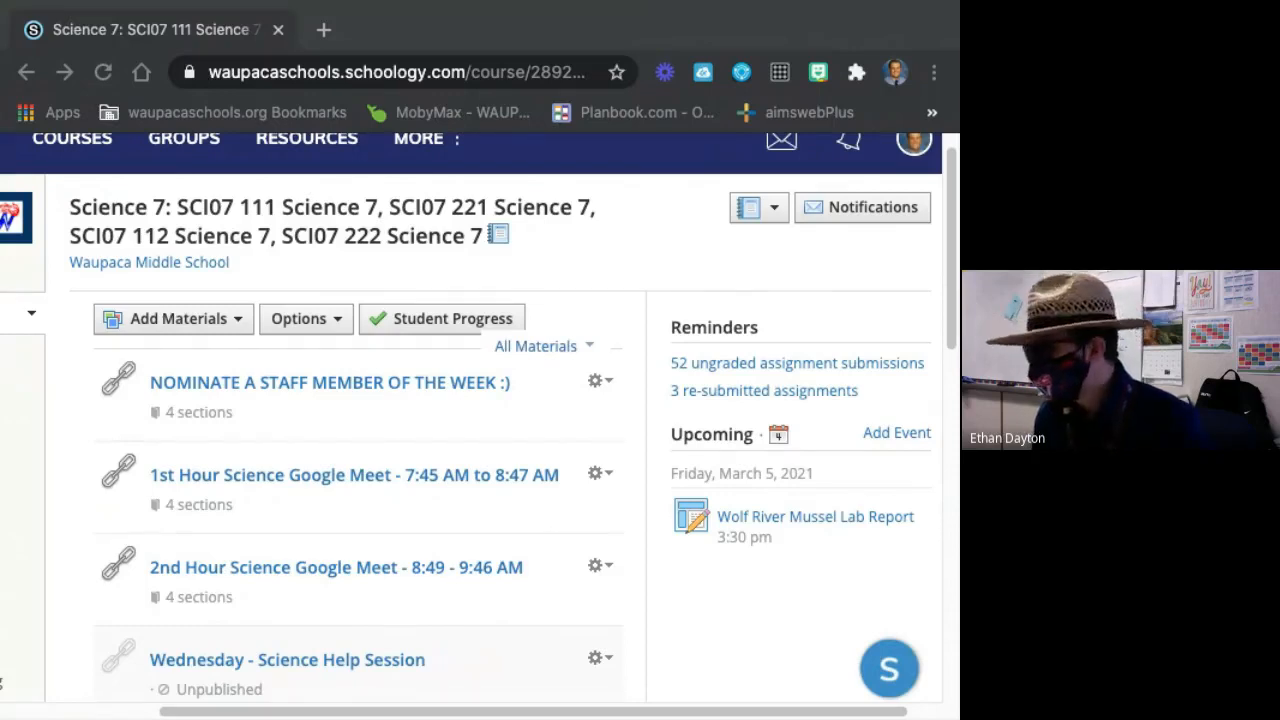
pyautogui.scroll(-5, 546, 466)
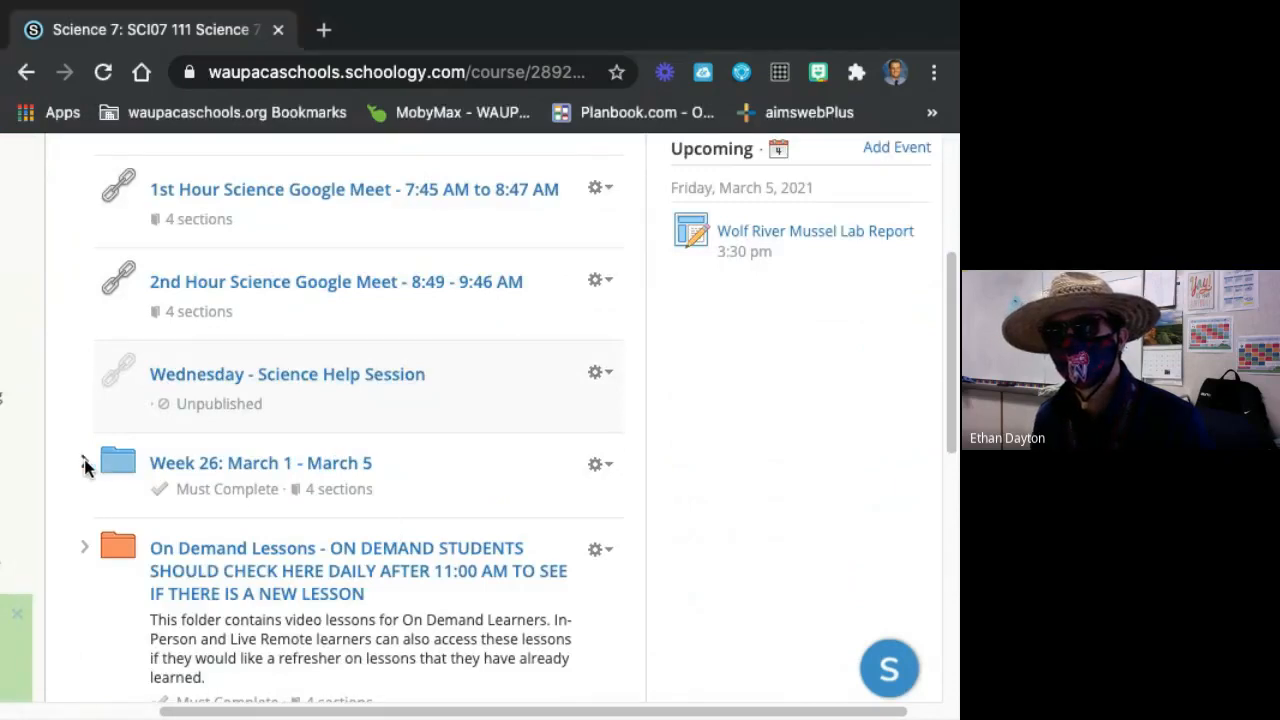
pyautogui.click(84, 462)
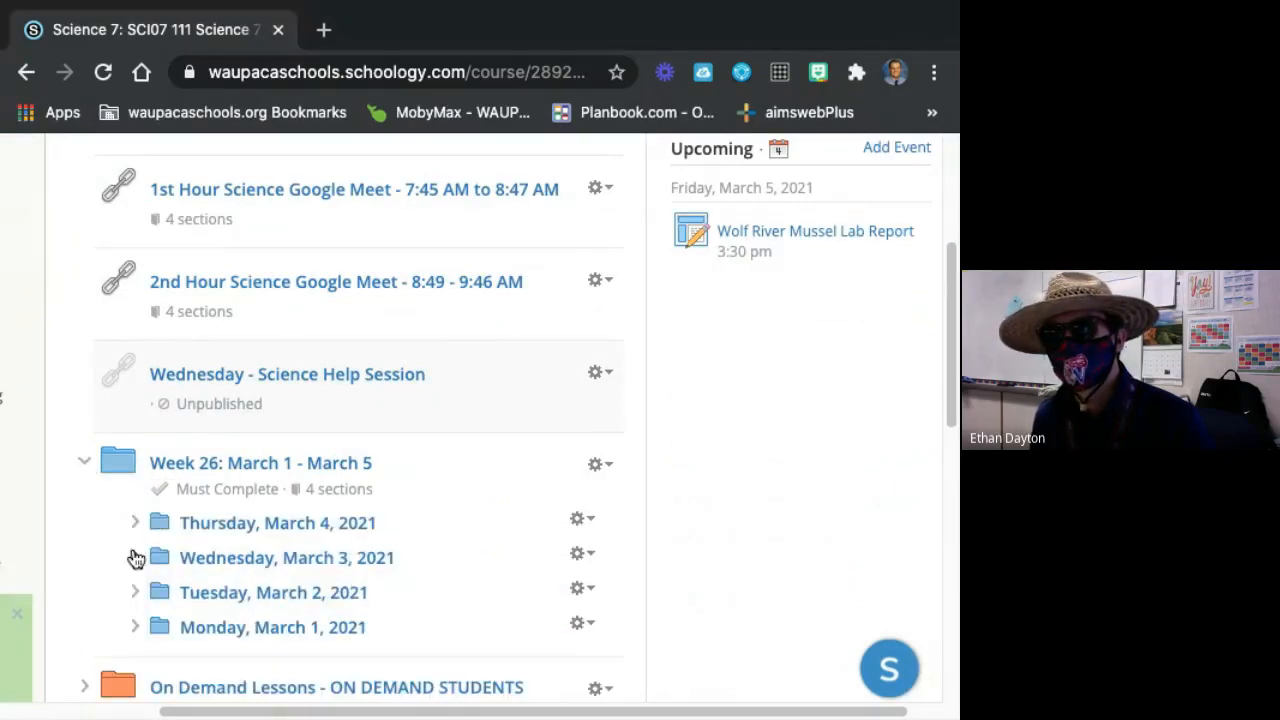
# Check the contents of the Thursday, March 4 and Wednesday, March 3 subfolders, collapsing each one again.
pyautogui.click(135, 522)
pyautogui.click(135, 522)
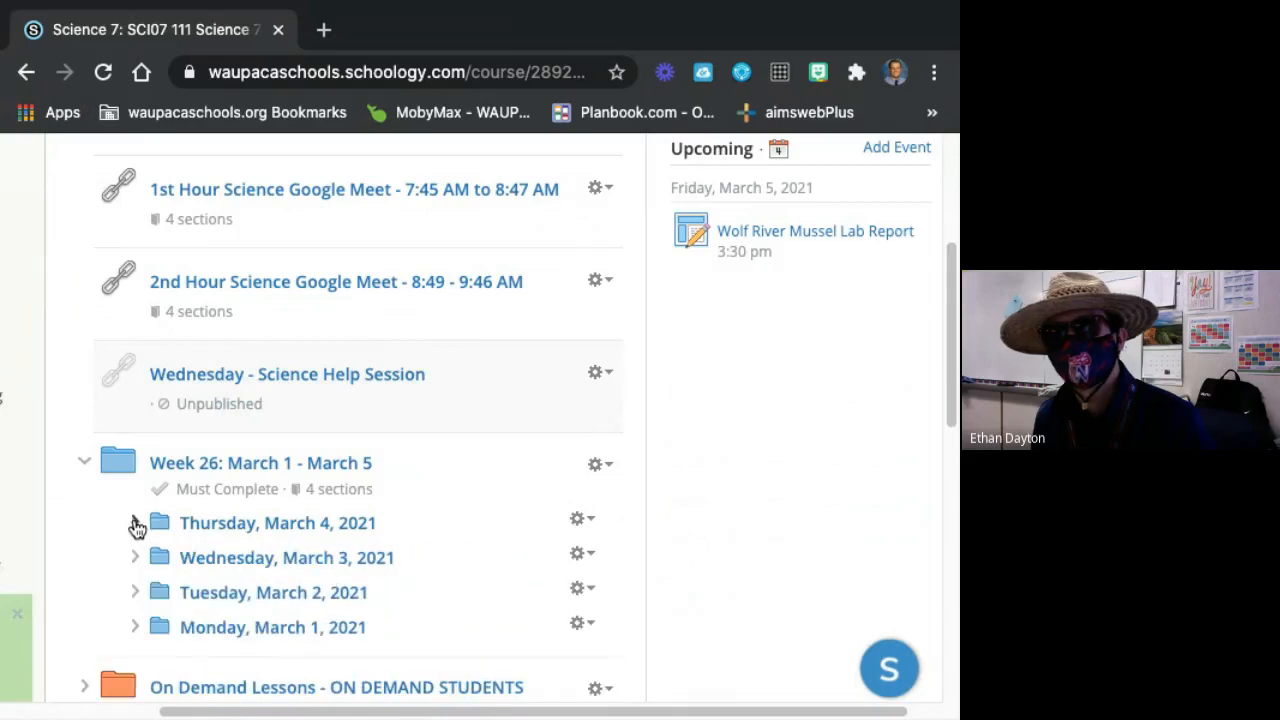
pyautogui.click(135, 557)
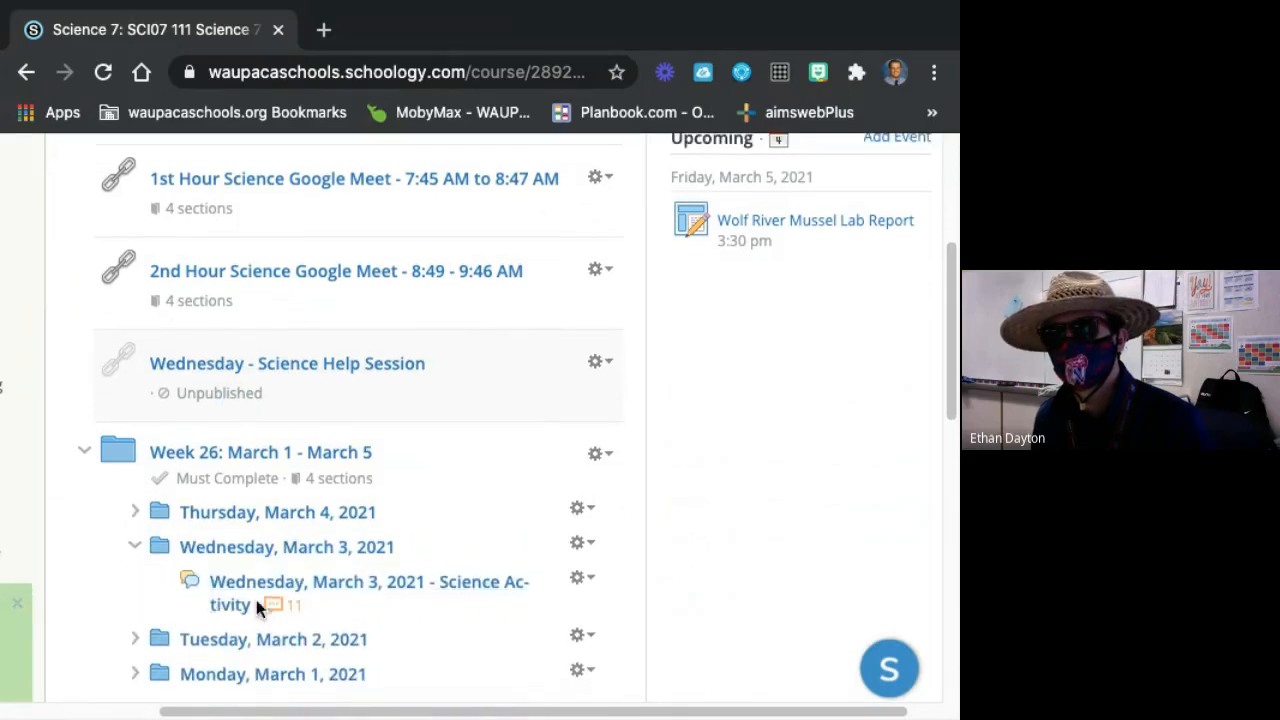
pyautogui.click(134, 551)
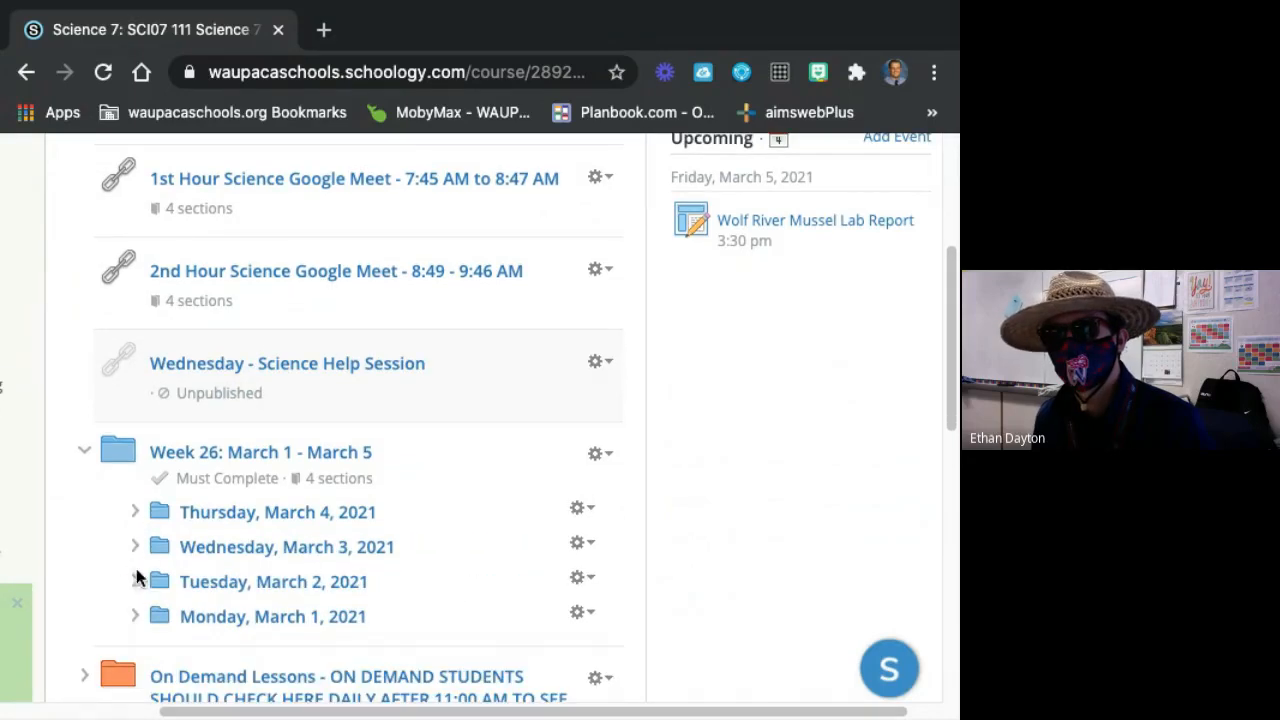
# Expand the Tuesday, March 2, 2021 subfolder and open its GPS and Directions page.
pyautogui.click(135, 581)
pyautogui.scroll(-1, 320, 631)
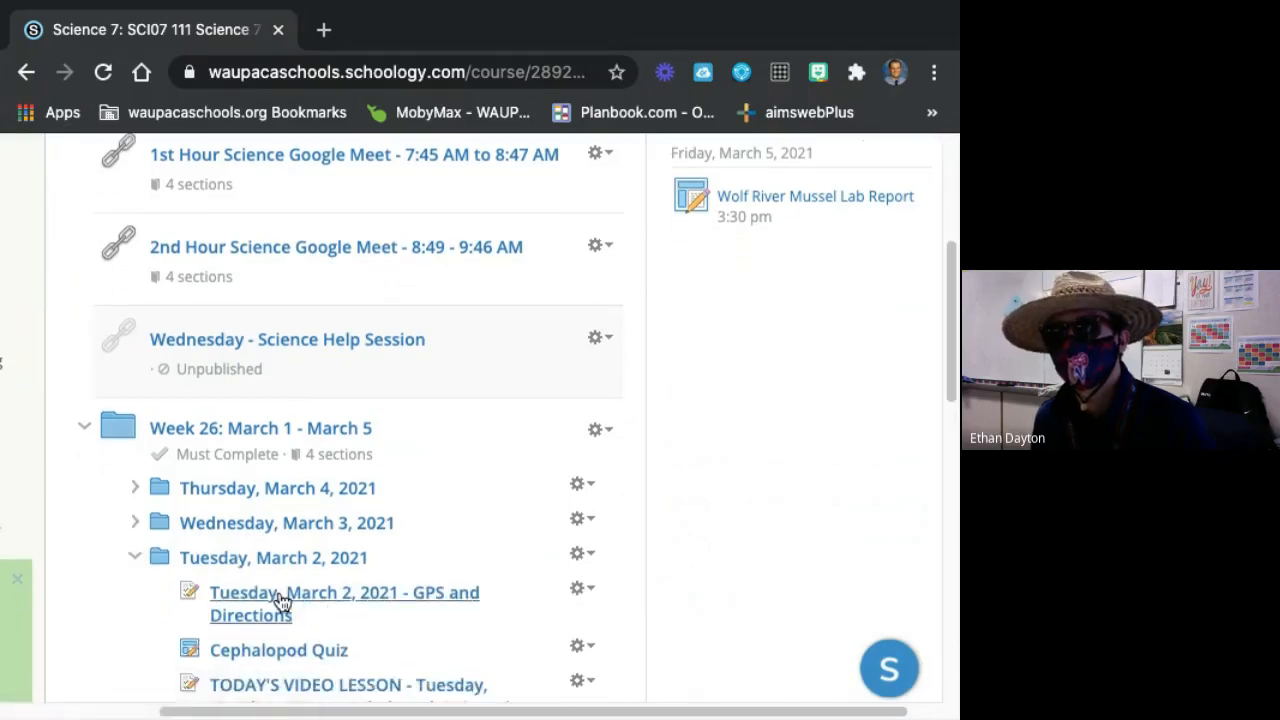
pyautogui.click(277, 604)
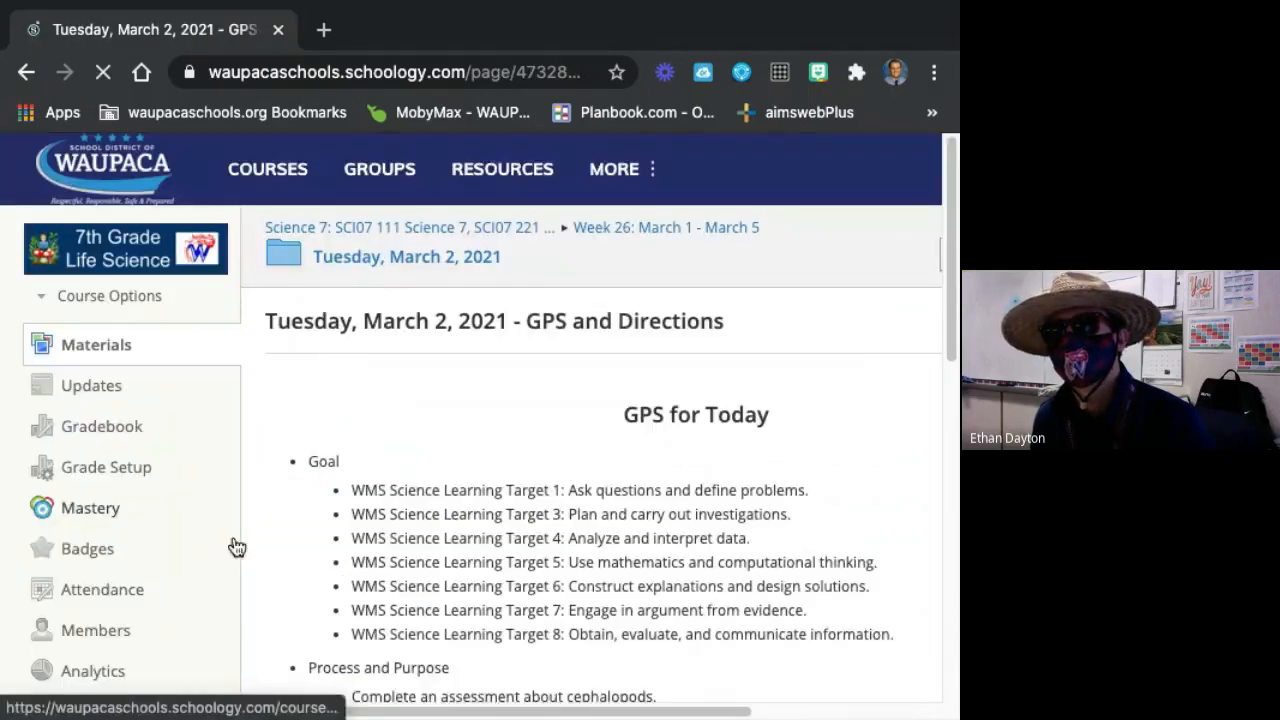
# Read the Goal and Process and Purpose sections, highlighting the cephalopod assessment and Wolf River mussel investigation items in turn.
pyautogui.moveTo(415, 712); pyautogui.dragTo(529, 708)
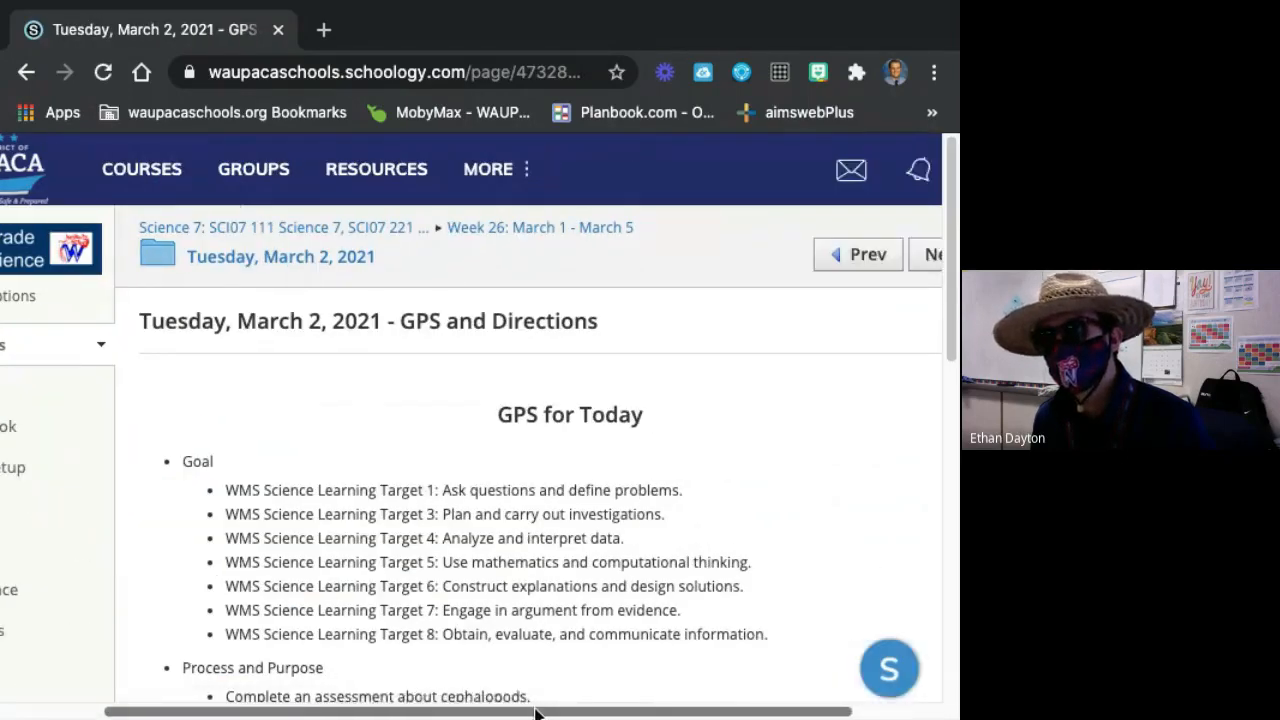
pyautogui.scroll(-3, 198, 272)
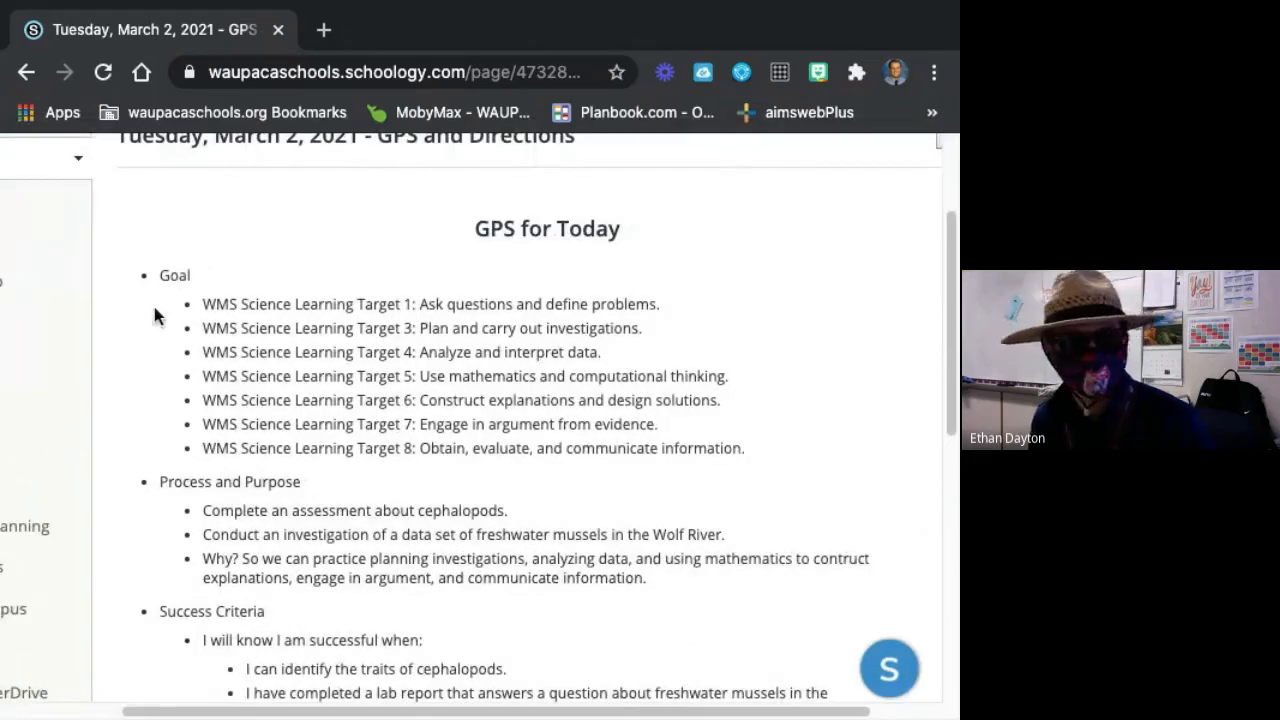
pyautogui.scroll(-1, 447, 510)
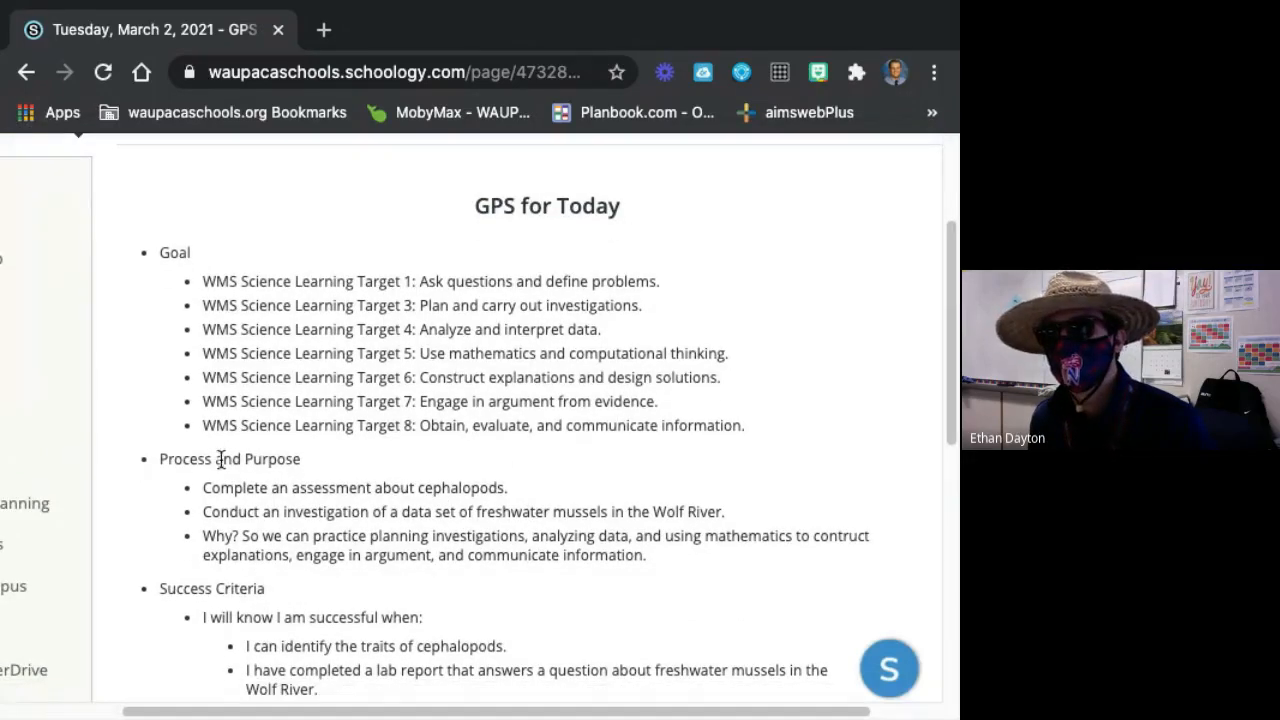
pyautogui.moveTo(205, 487); pyautogui.dragTo(471, 511)
pyautogui.click(538, 492)
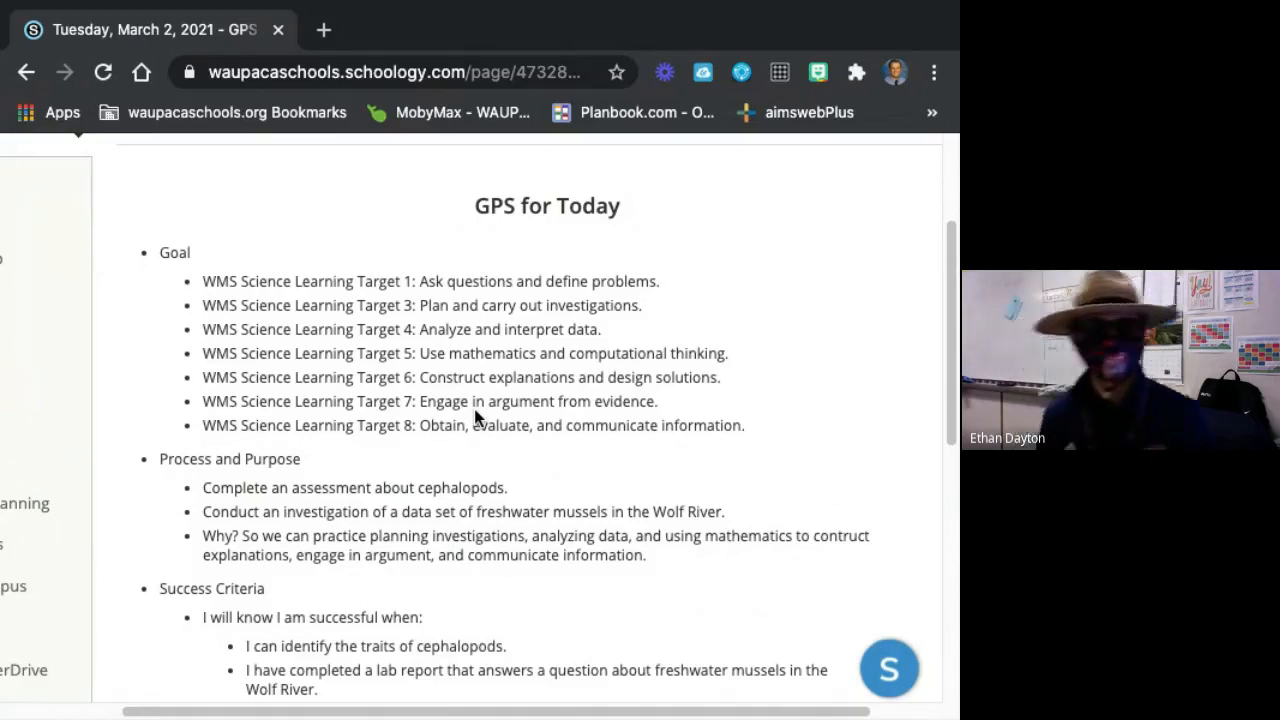
pyautogui.scroll(-1, 270, 465)
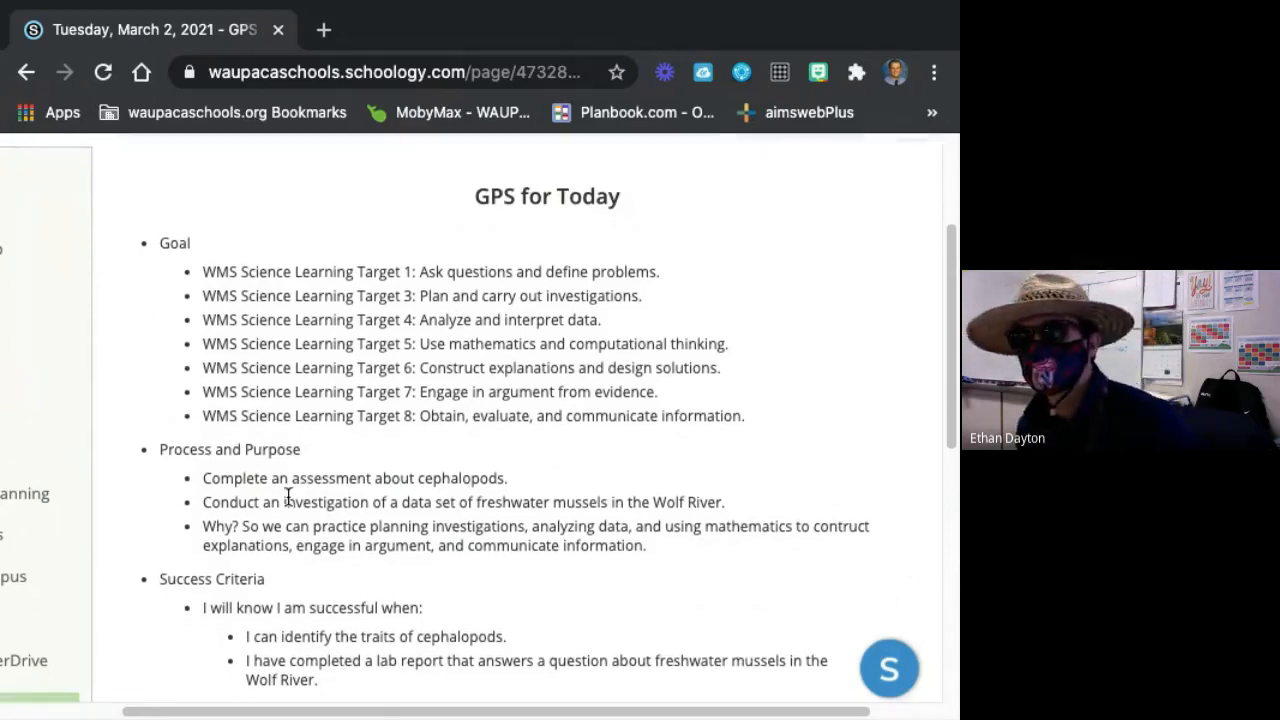
pyautogui.moveTo(211, 502); pyautogui.dragTo(754, 508)
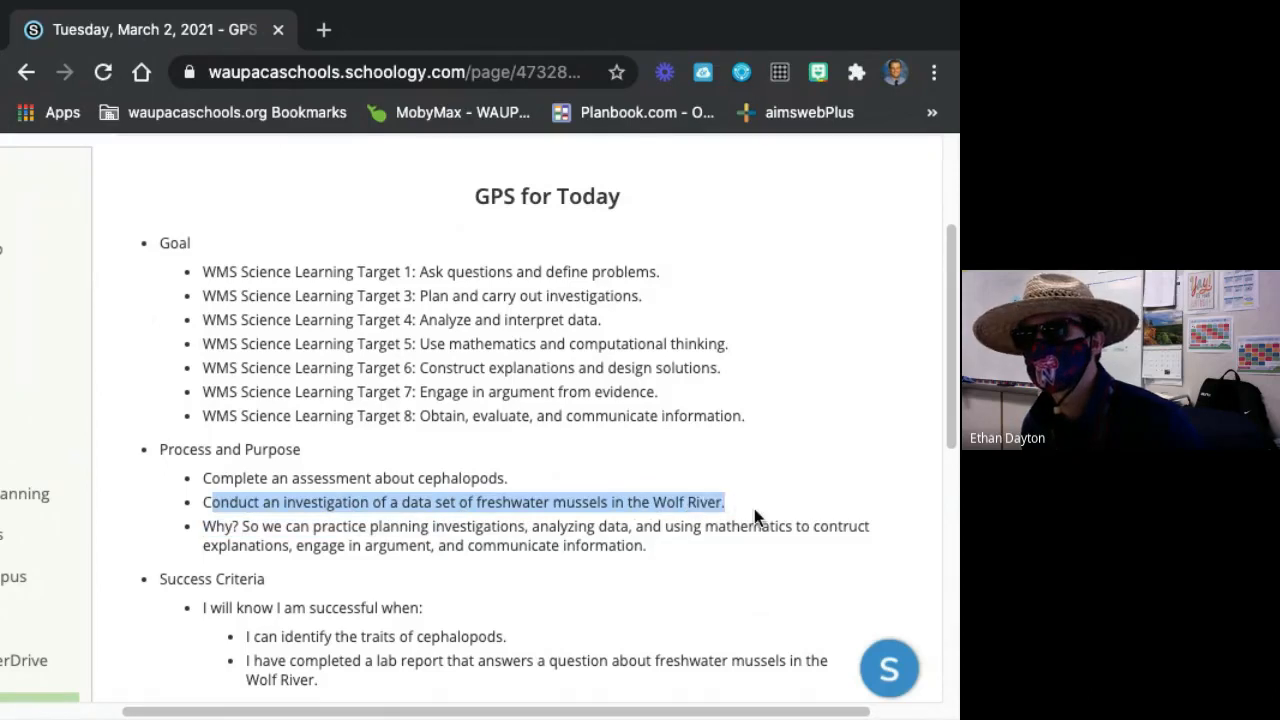
pyautogui.click(656, 512)
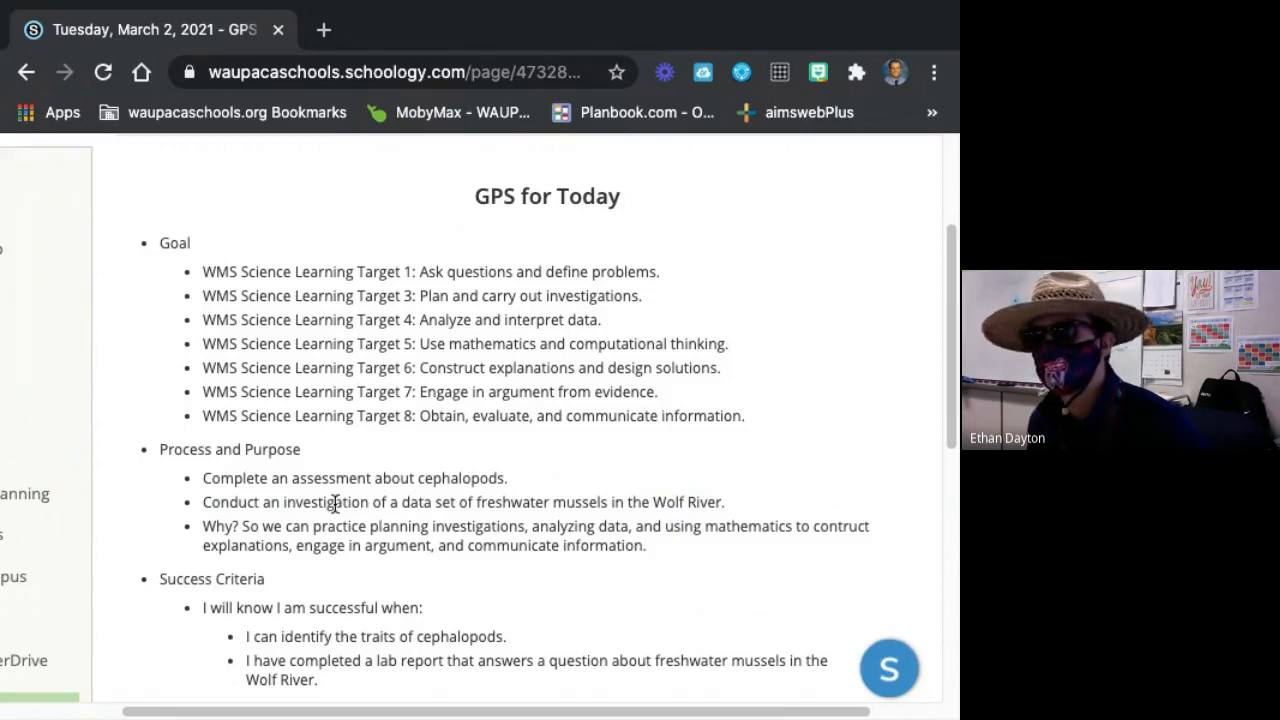
# Review the Success Criteria and highlight the "Why?" explanation under Process and Purpose, ending back at the page heading.
pyautogui.scroll(-1, 304, 530)
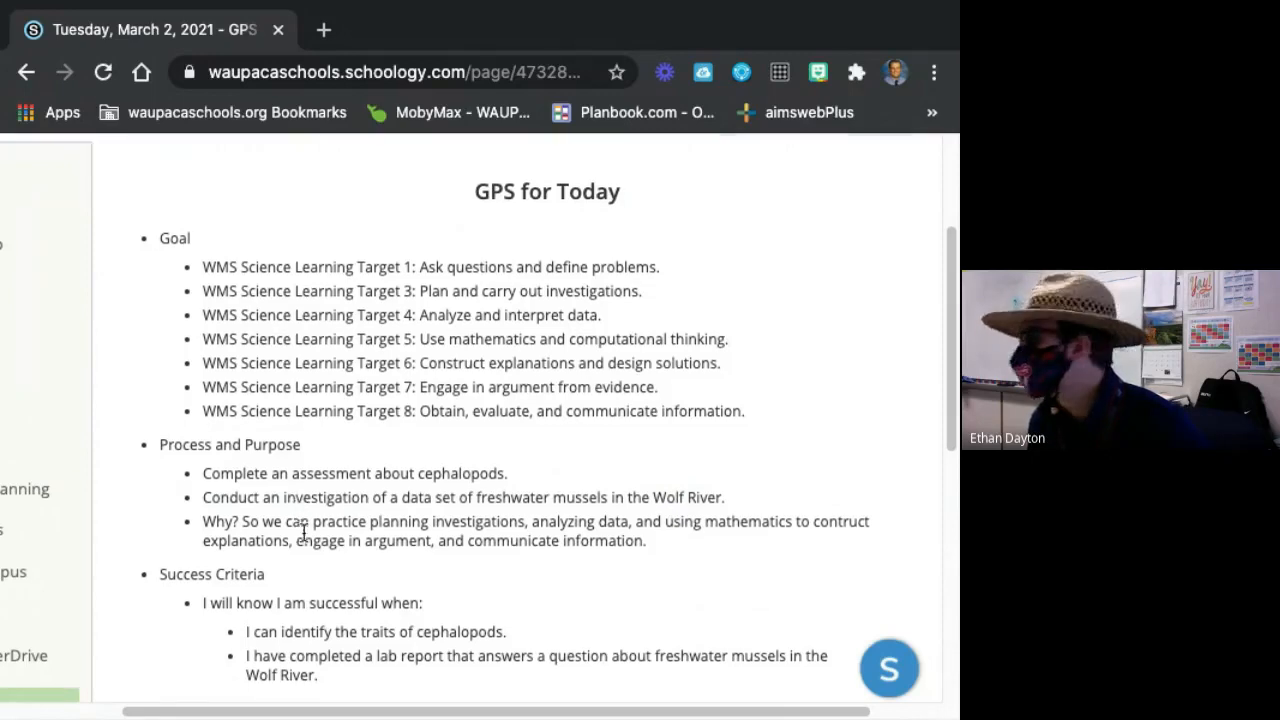
pyautogui.scroll(-3, 304, 530)
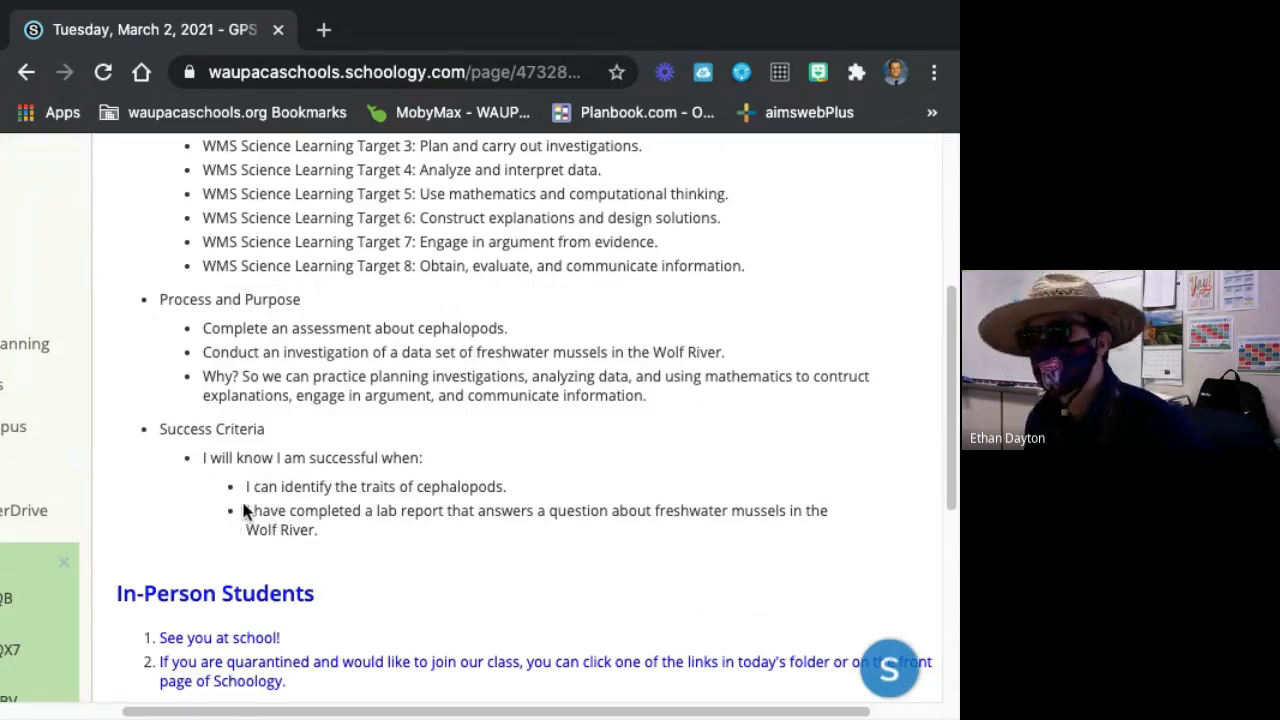
pyautogui.scroll(-1, 331, 519)
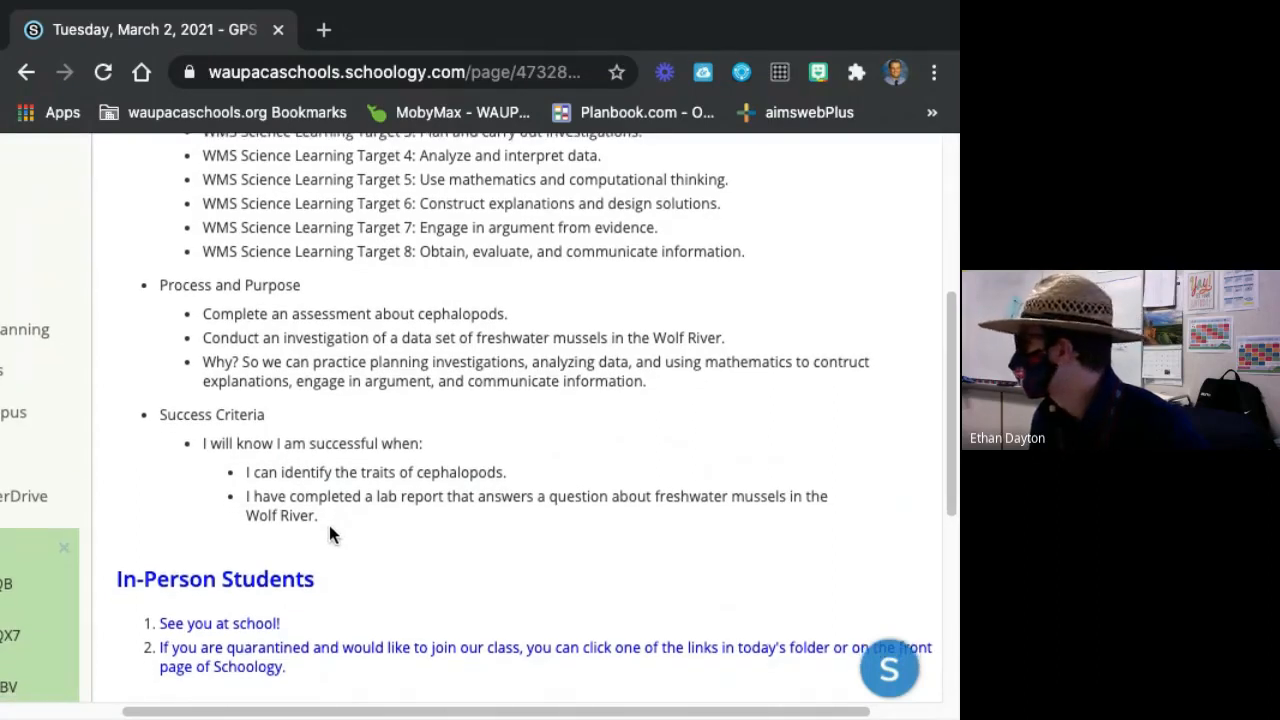
pyautogui.scroll(-1, 318, 530)
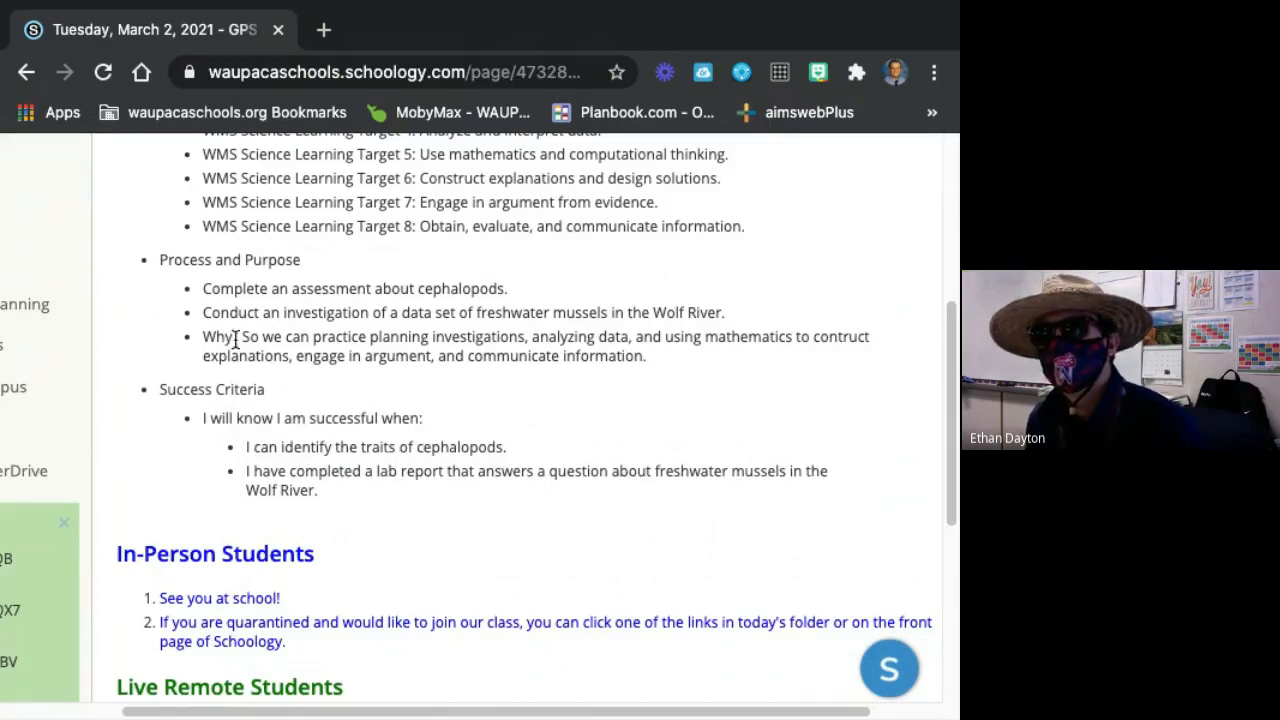
pyautogui.moveTo(286, 337); pyautogui.dragTo(432, 356)
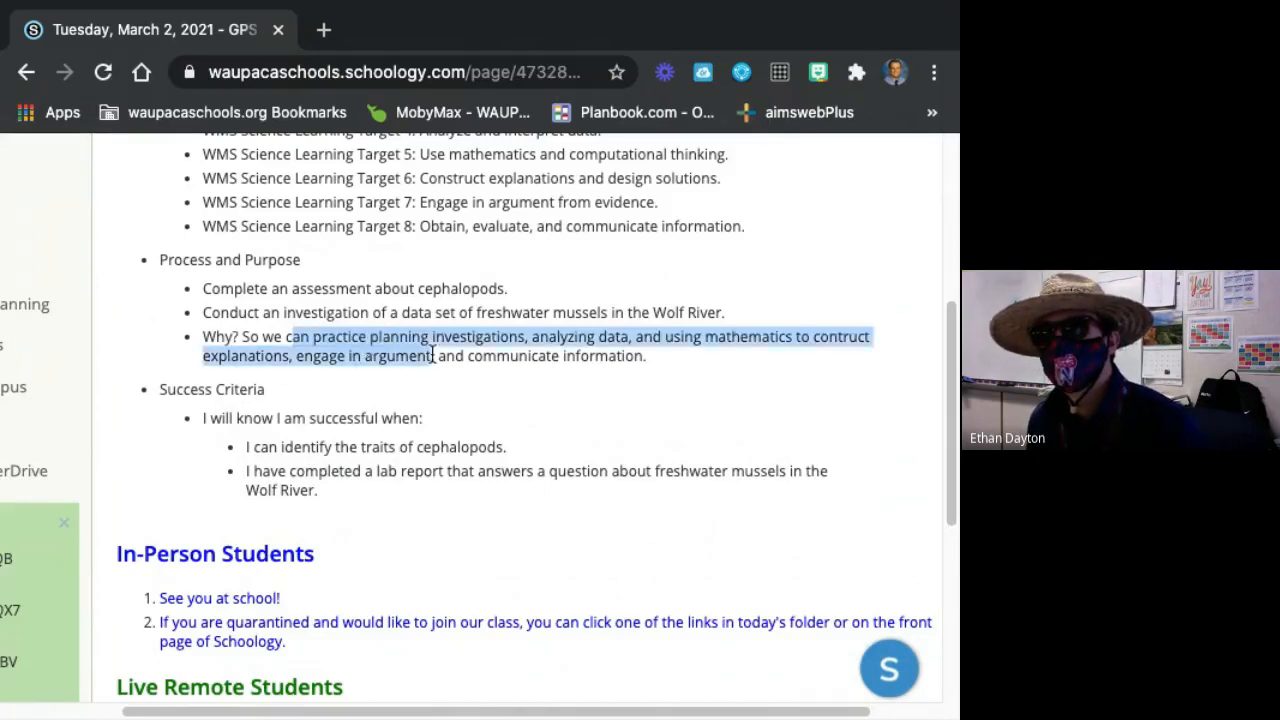
pyautogui.click(445, 352)
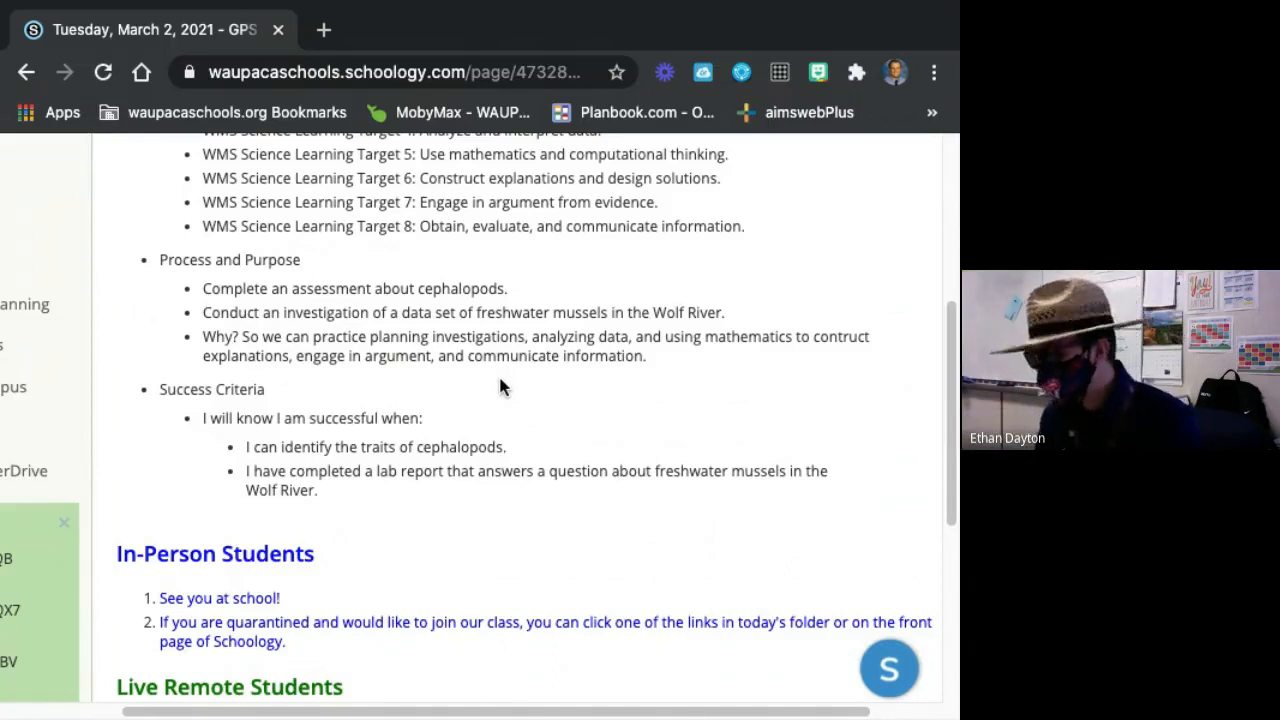
pyautogui.scroll(-1, 310, 648)
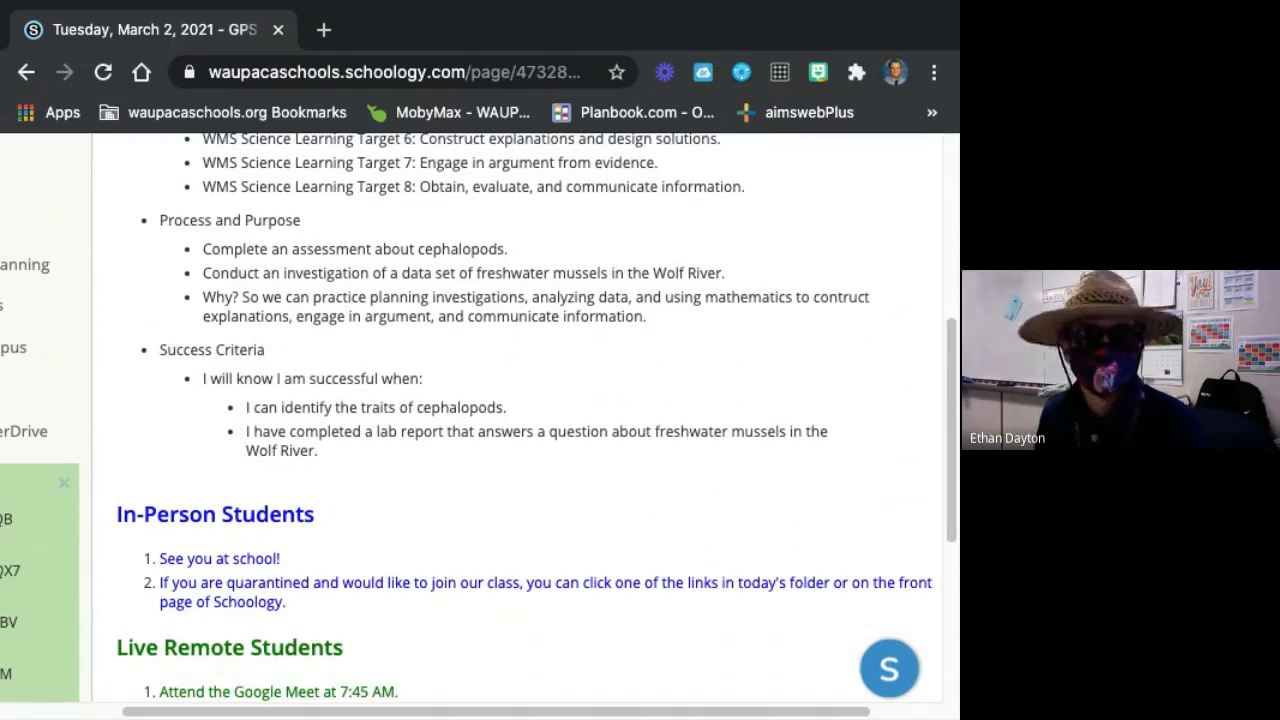
pyautogui.scroll(5, 566, 294)
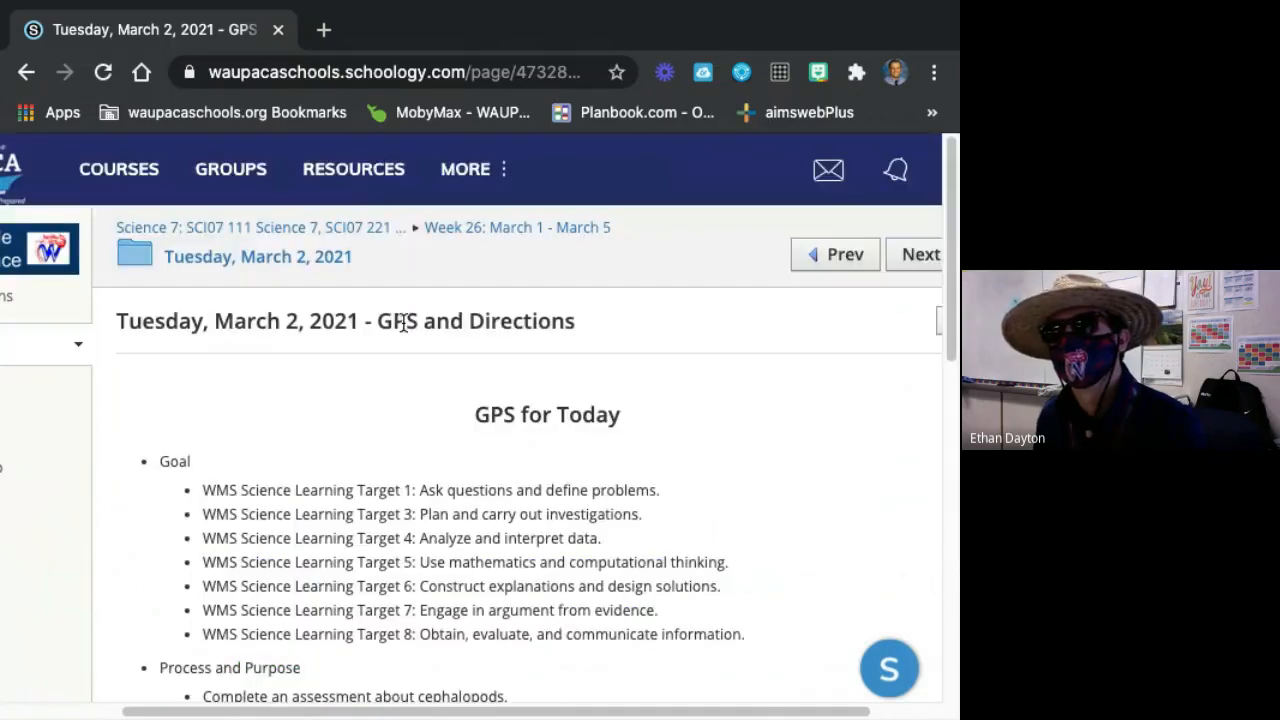
# Return to the Science 7 course and open the Thursday, March 4, 2021 folder inside Week 26.
pyautogui.click(250, 232)
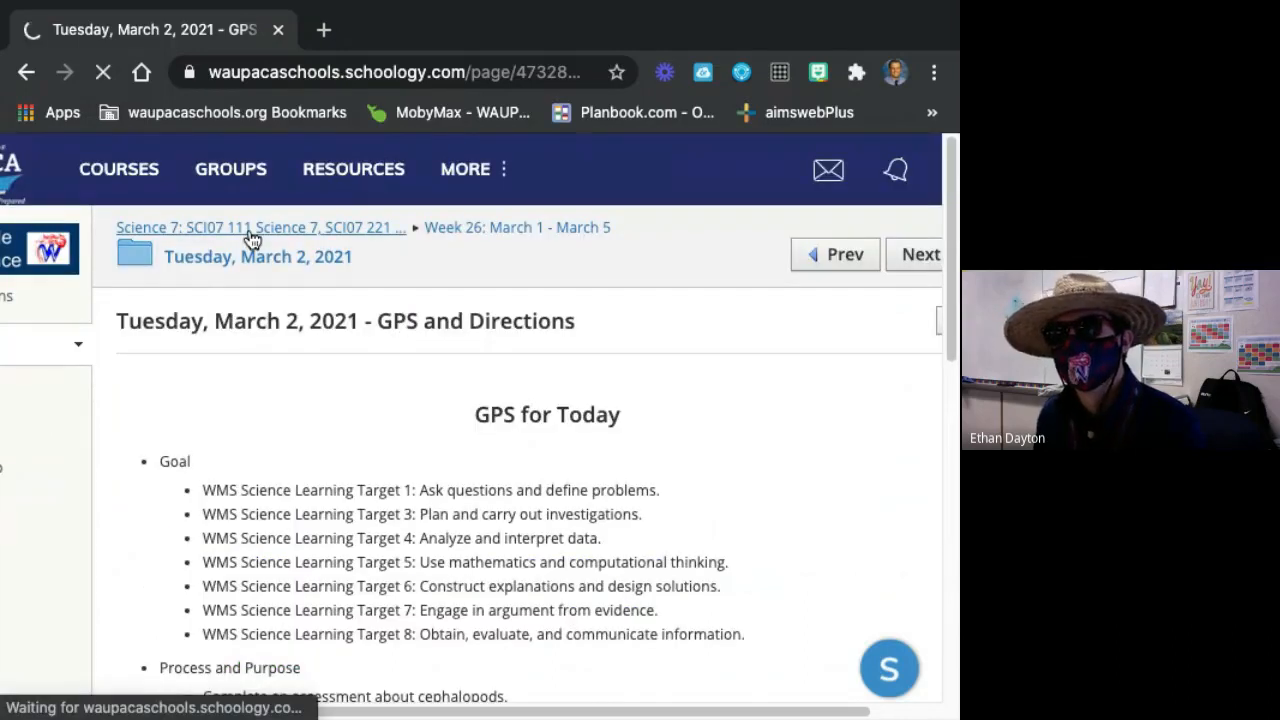
pyautogui.scroll(-5, 370, 495)
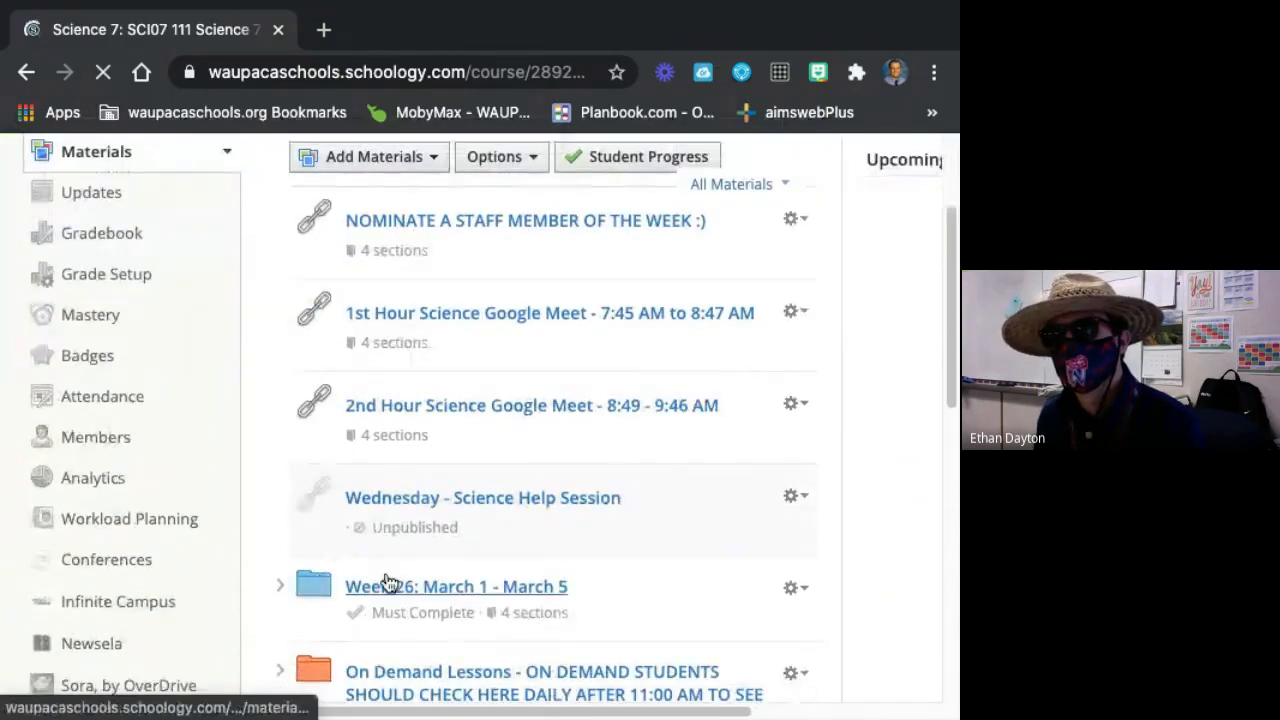
pyautogui.click(388, 587)
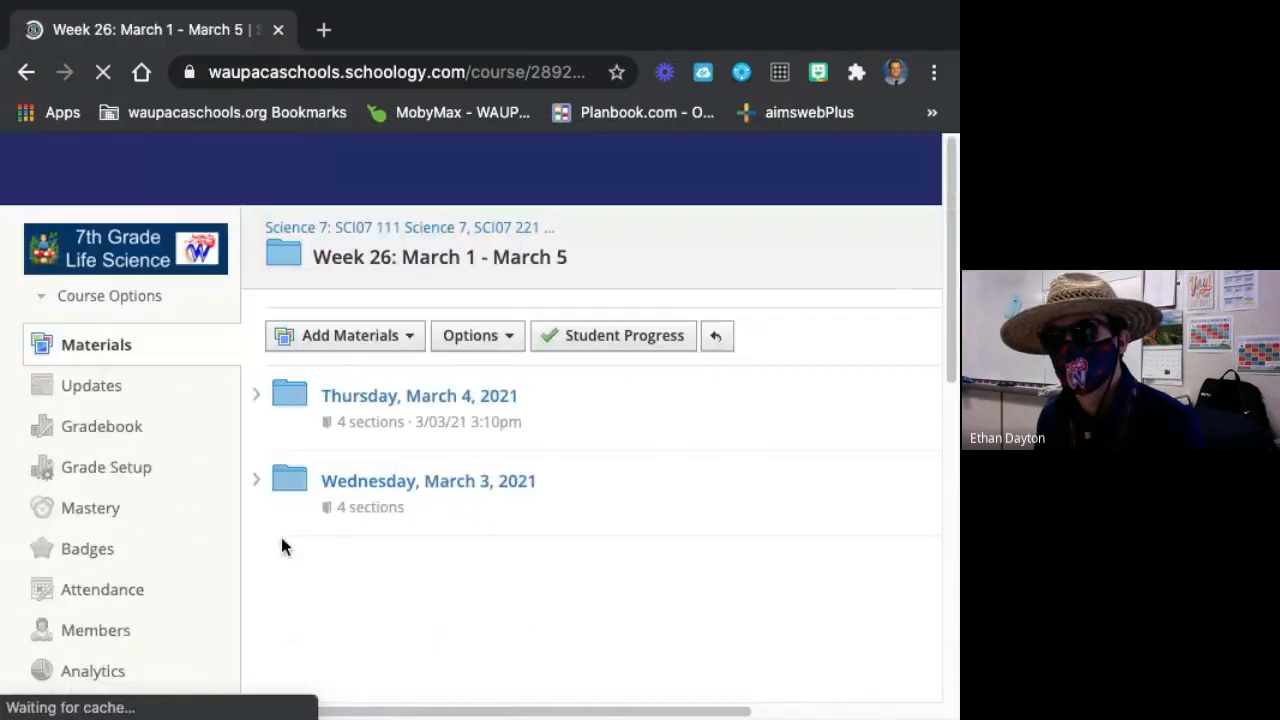
pyautogui.click(364, 370)
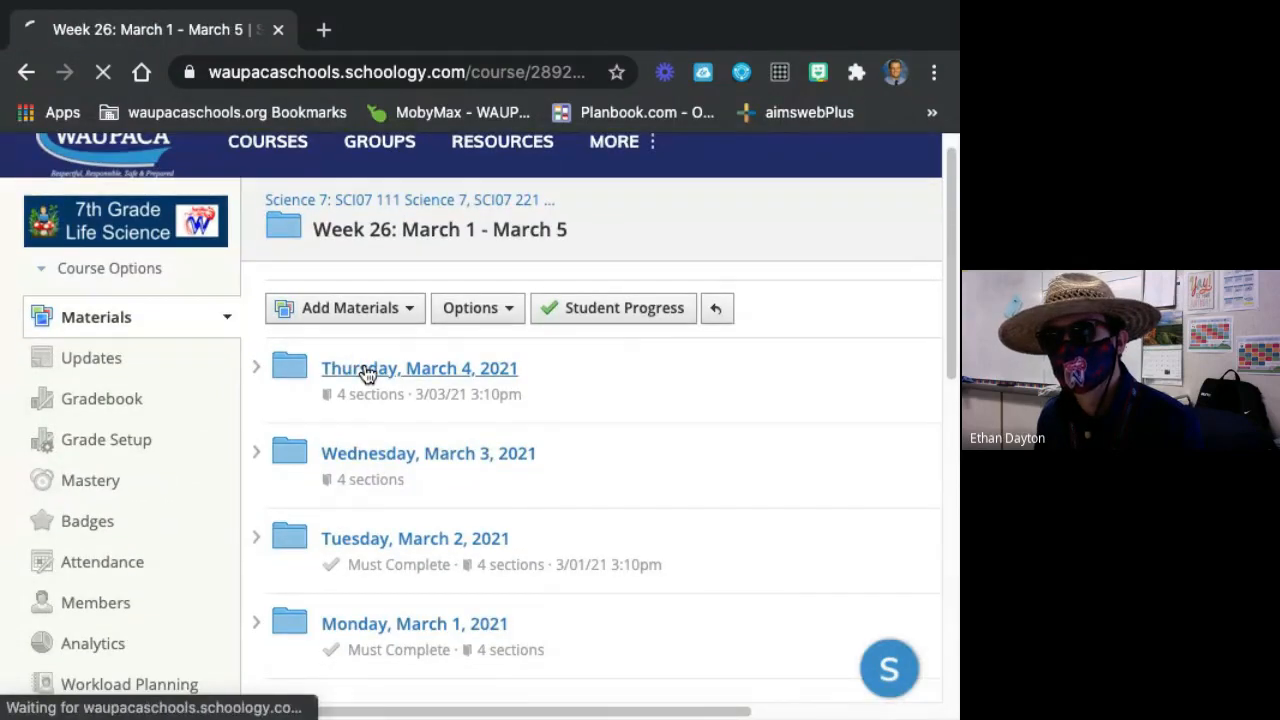
# Look through the Thursday, March 4 materials, from the Google Meet links and video lessons to the Wolf River Mussel Lab Report.
pyautogui.scroll(-1, 435, 440)
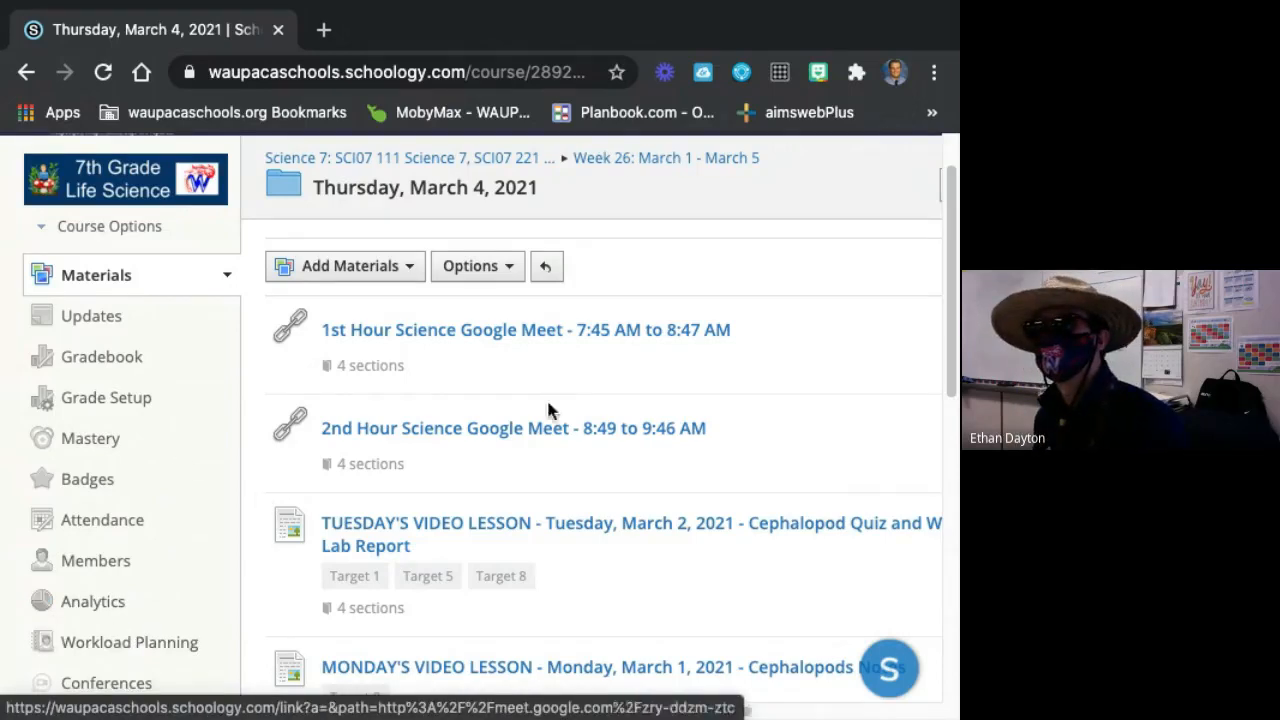
pyautogui.scroll(-3, 580, 405)
pyautogui.scroll(-1, 561, 399)
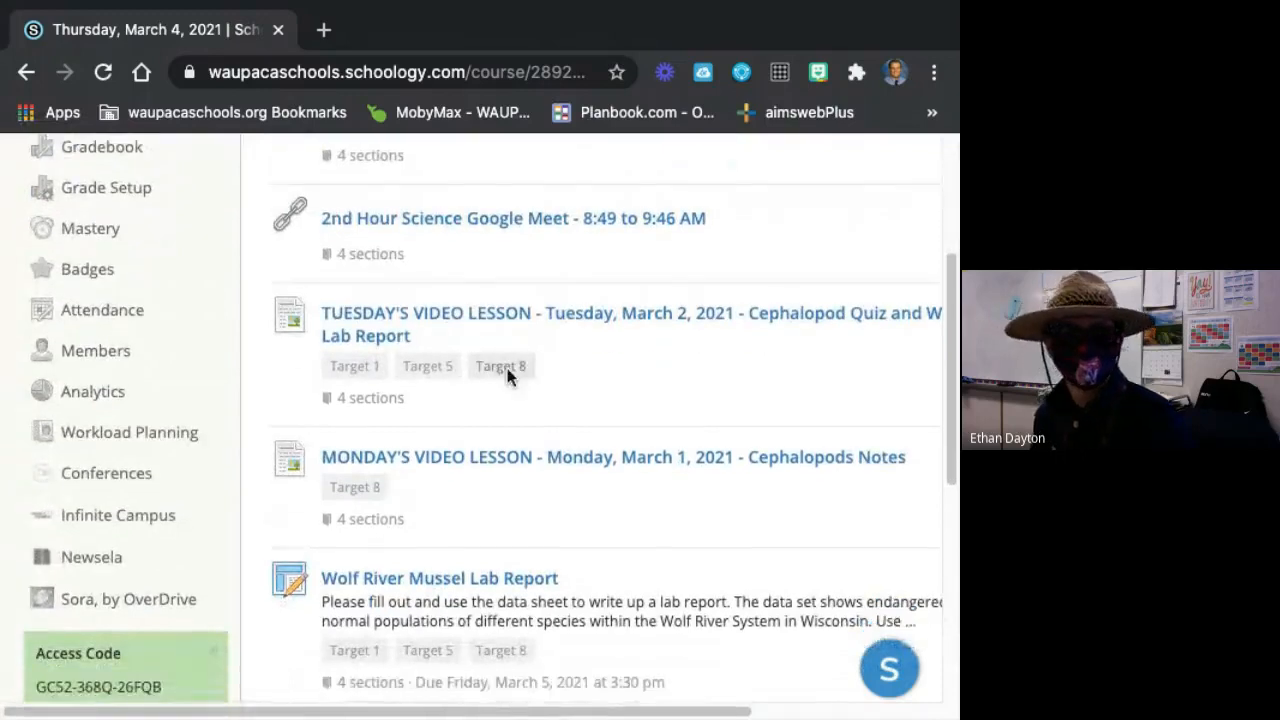
pyautogui.scroll(-1, 423, 463)
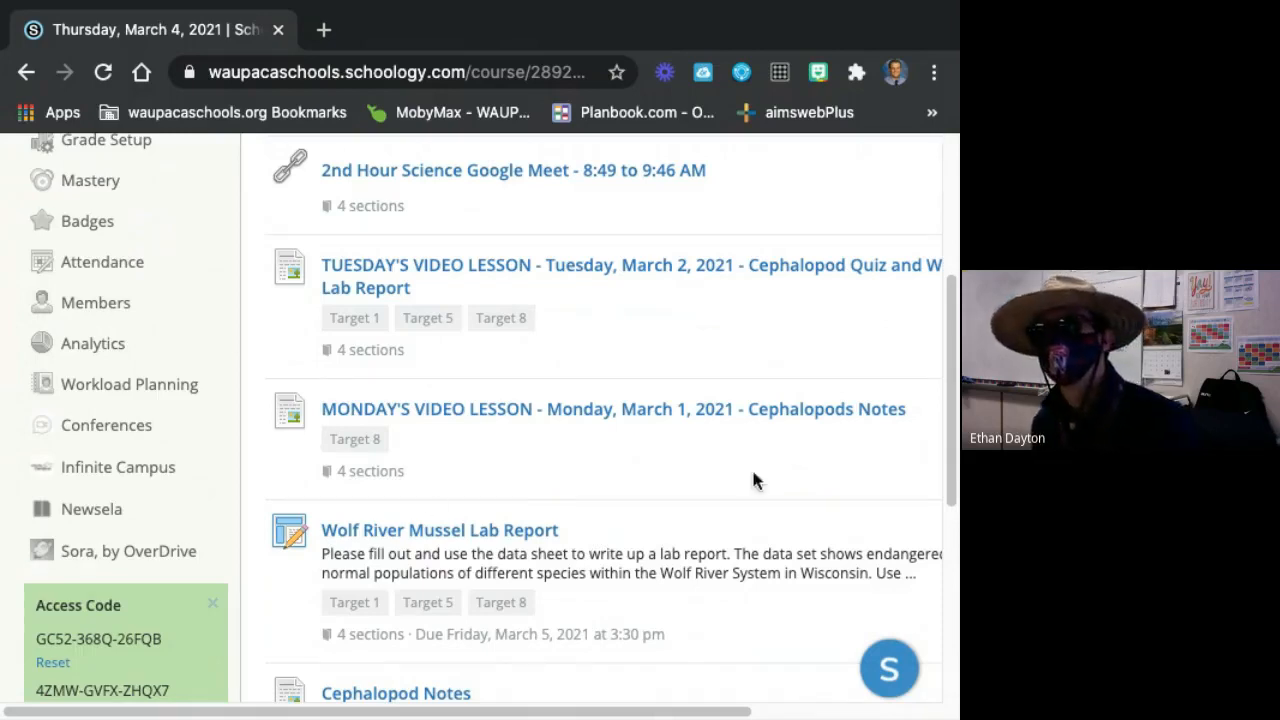
pyautogui.scroll(-1, 563, 517)
pyautogui.scroll(5, 491, 674)
pyautogui.moveTo(437, 715)
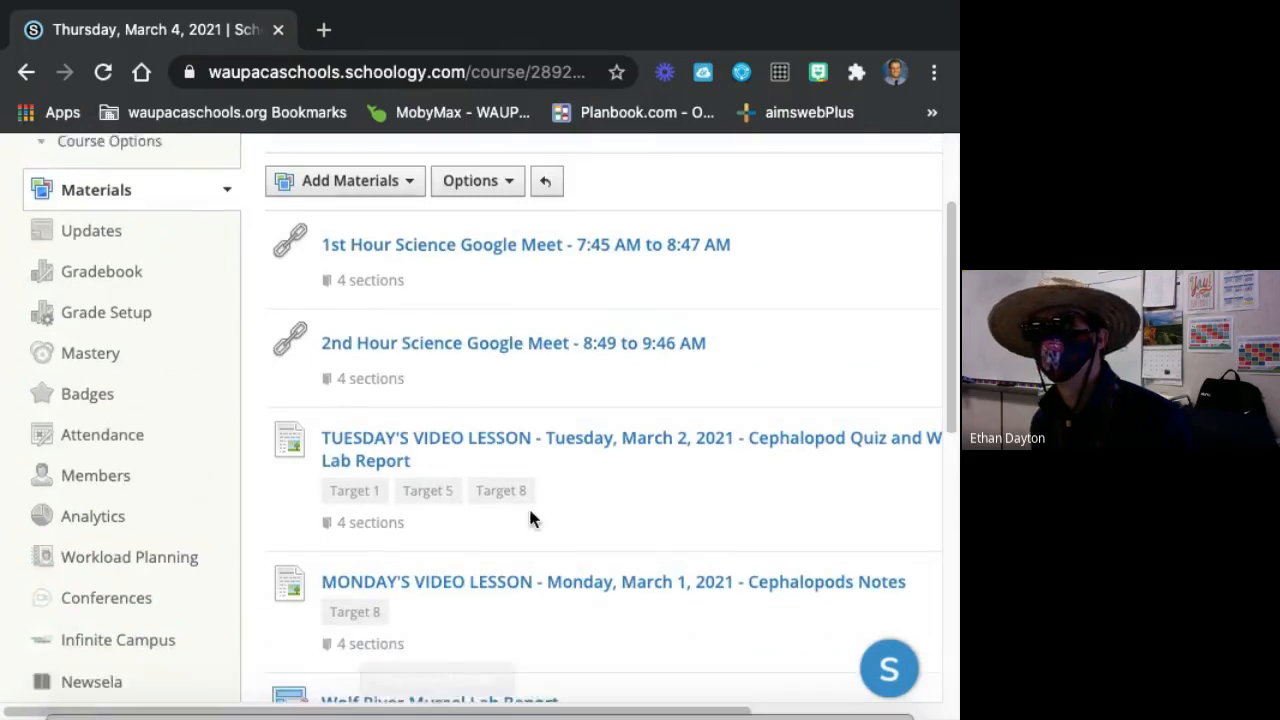
pyautogui.scroll(2, 460, 434)
pyautogui.scroll(-4, 414, 360)
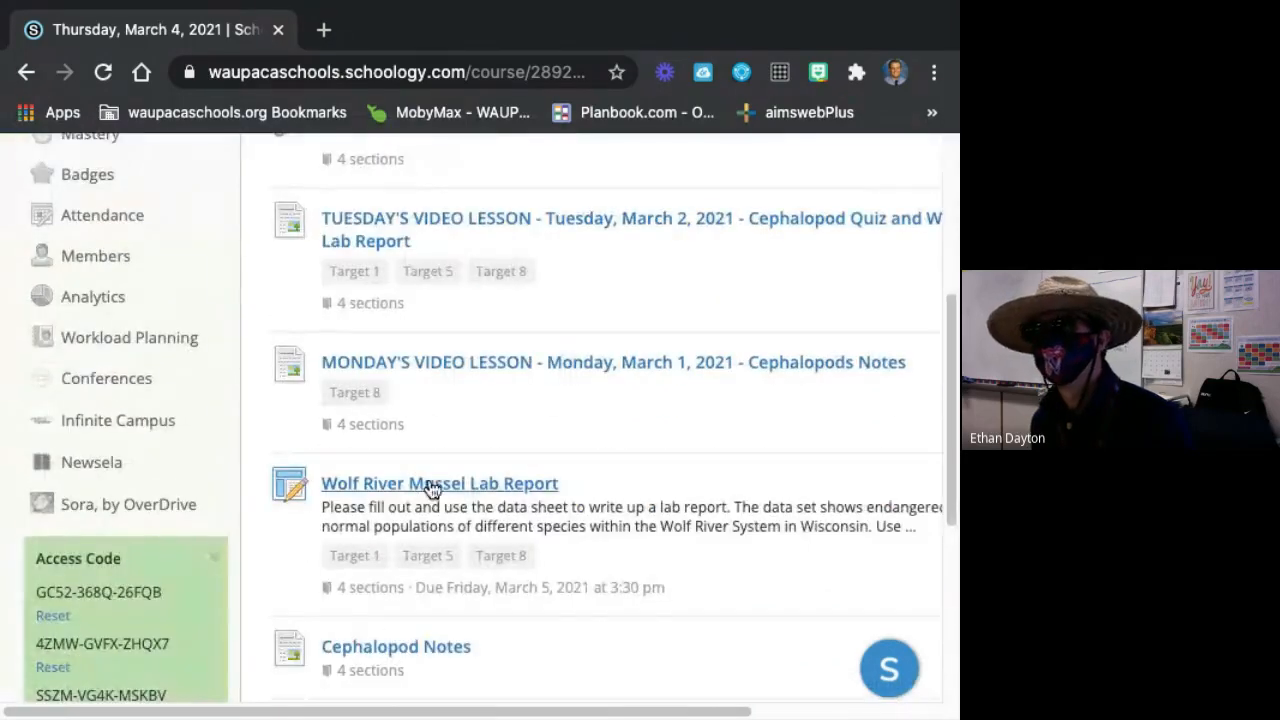
# Open the Wolf River Mussel Lab Report assignment and read its due date, description and targets down to the attachments.
pyautogui.click(415, 486)
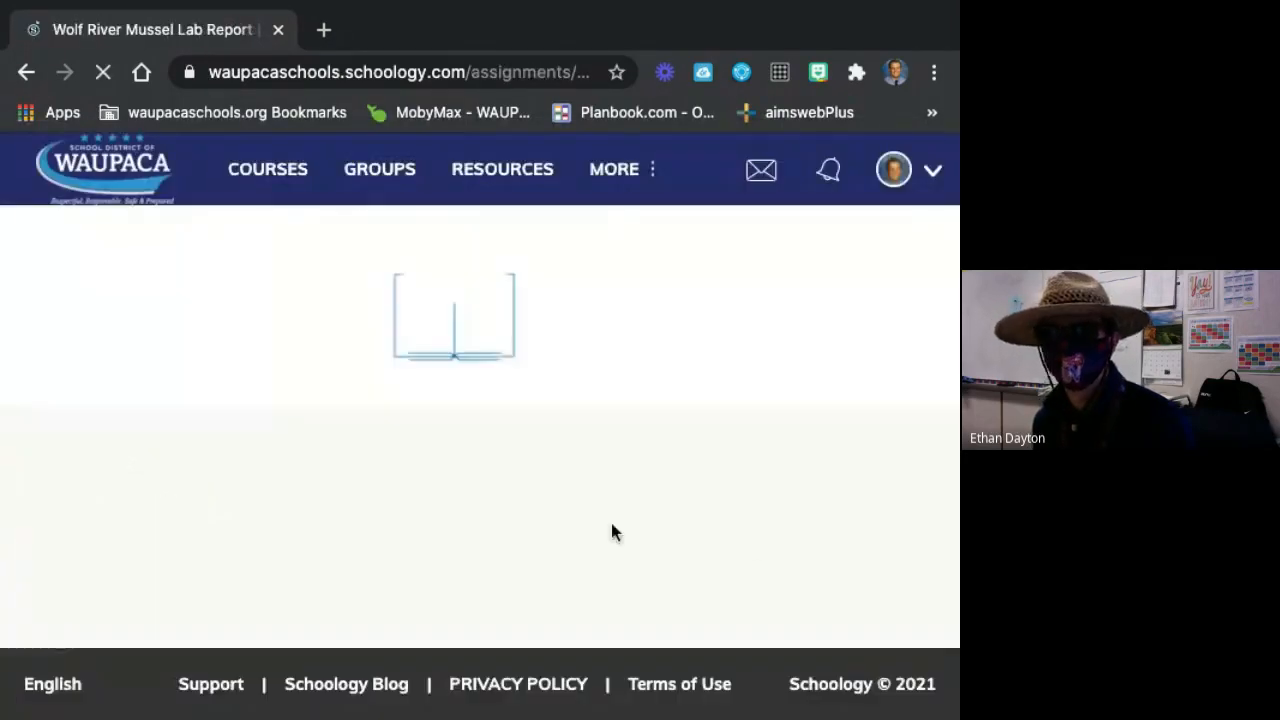
pyautogui.scroll(-1, 518, 440)
pyautogui.scroll(-5, 523, 448)
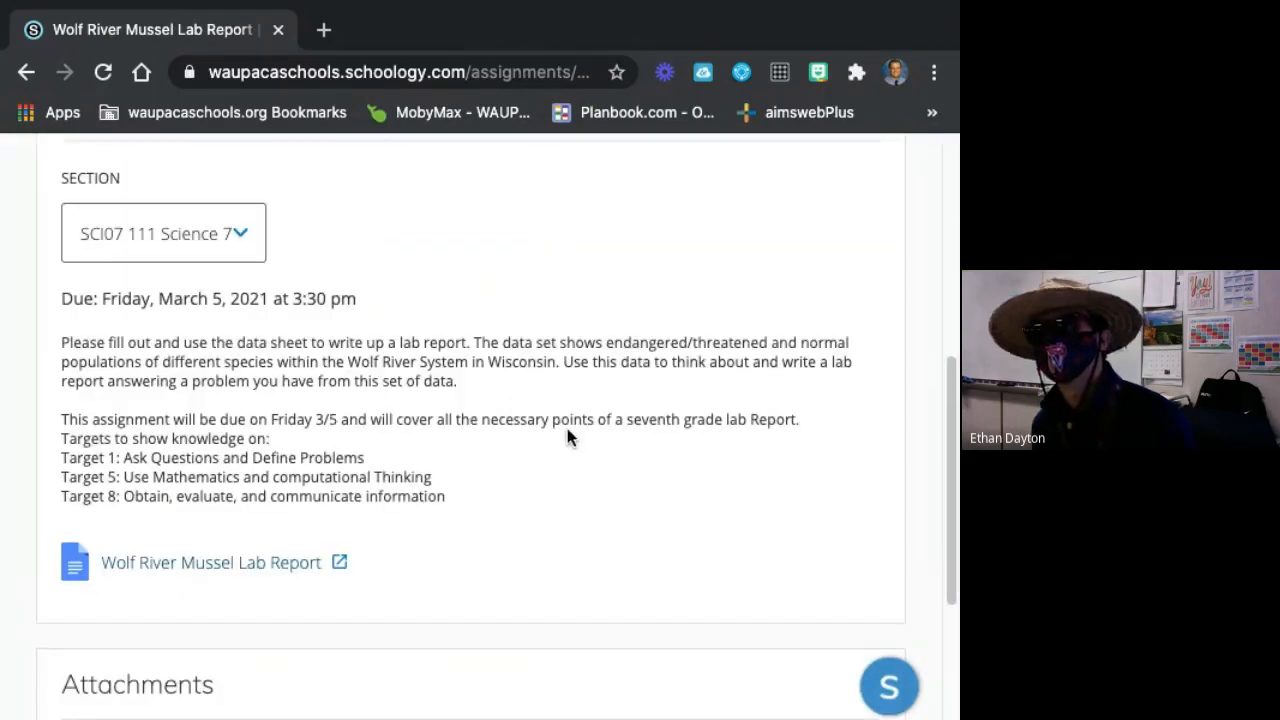
pyautogui.scroll(5, 569, 434)
pyautogui.scroll(-7, 310, 445)
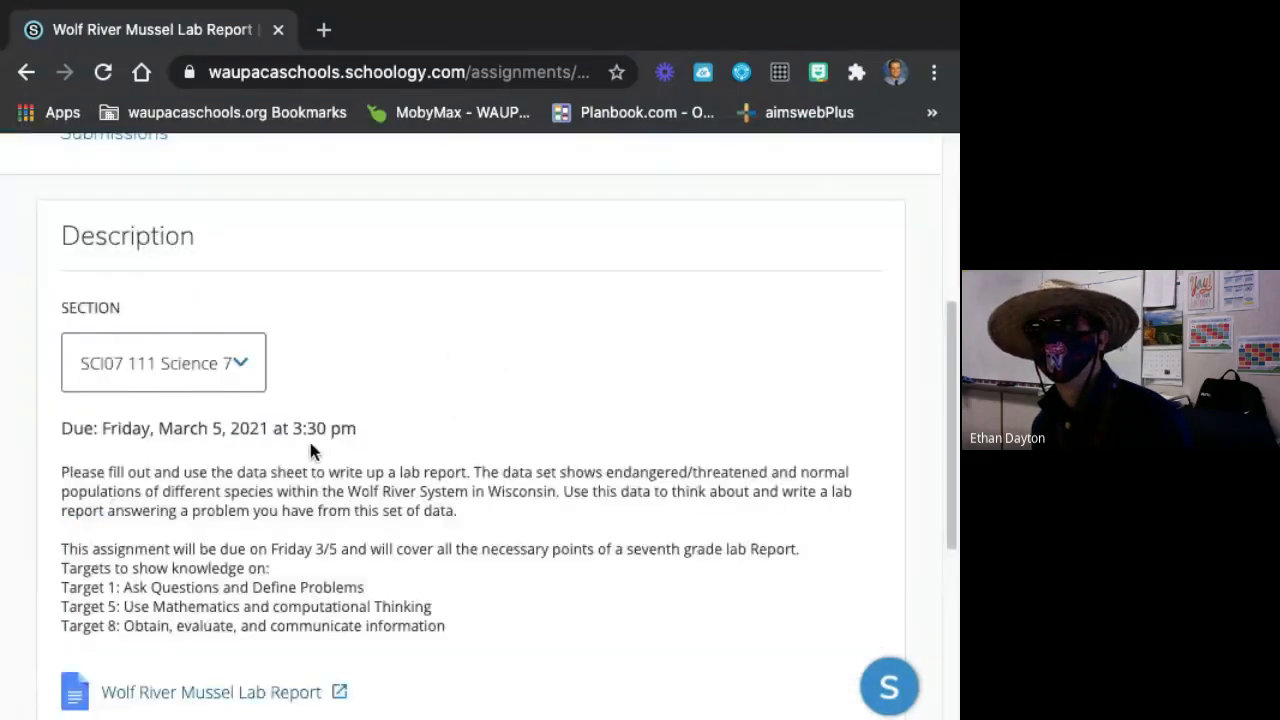
pyautogui.scroll(-1, 298, 451)
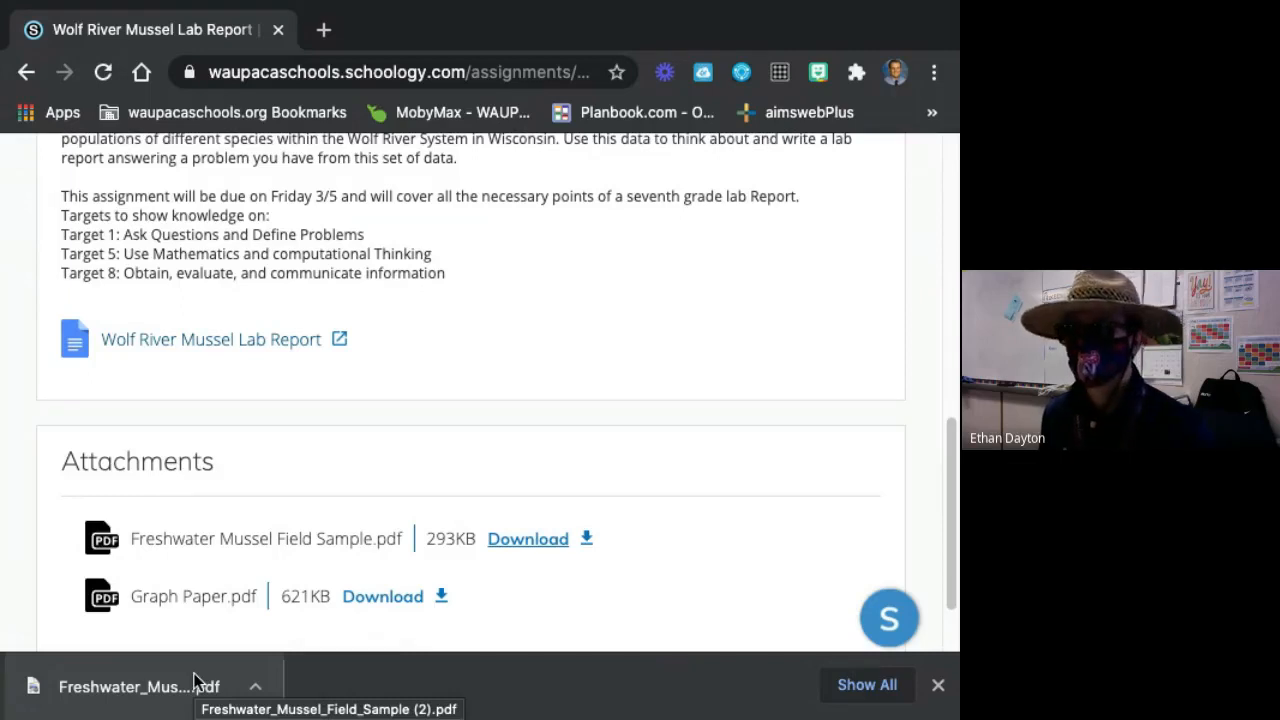
# Open the downloaded Freshwater Mussel Field Sample PDF and look through its mussel species table.
pyautogui.click(143, 675)
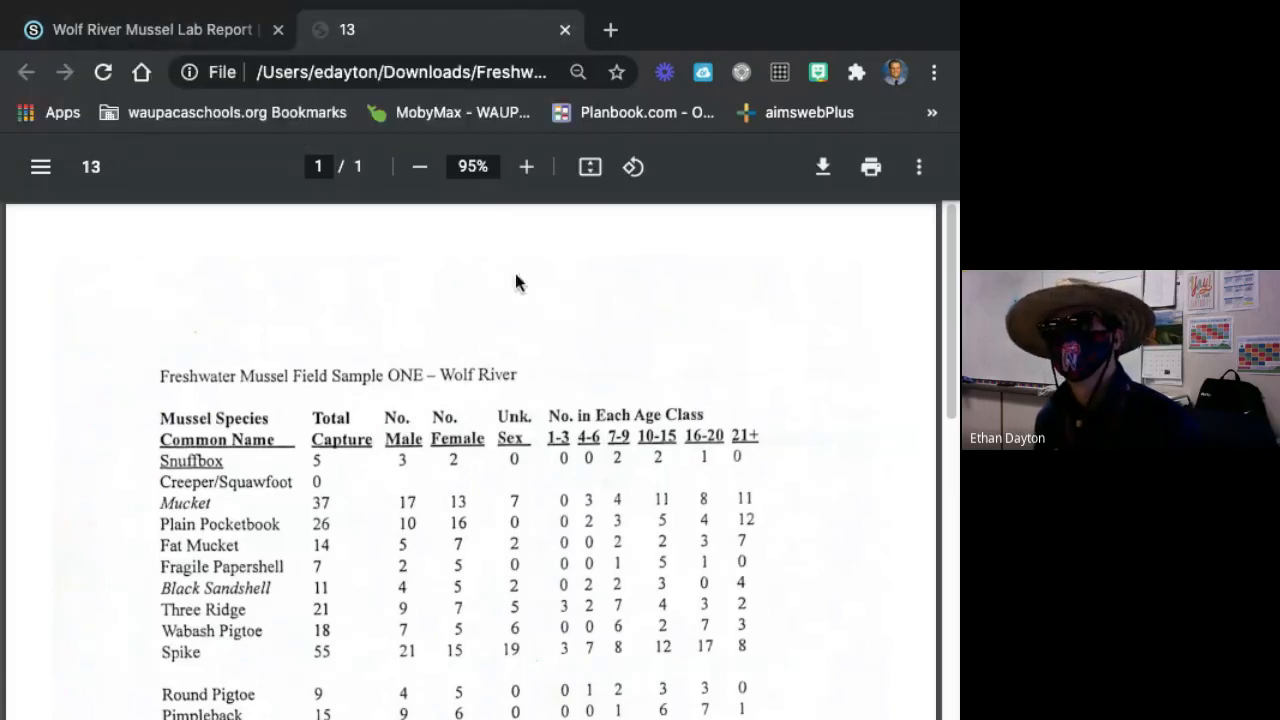
pyautogui.scroll(-2, 660, 532)
pyautogui.scroll(-3, 660, 532)
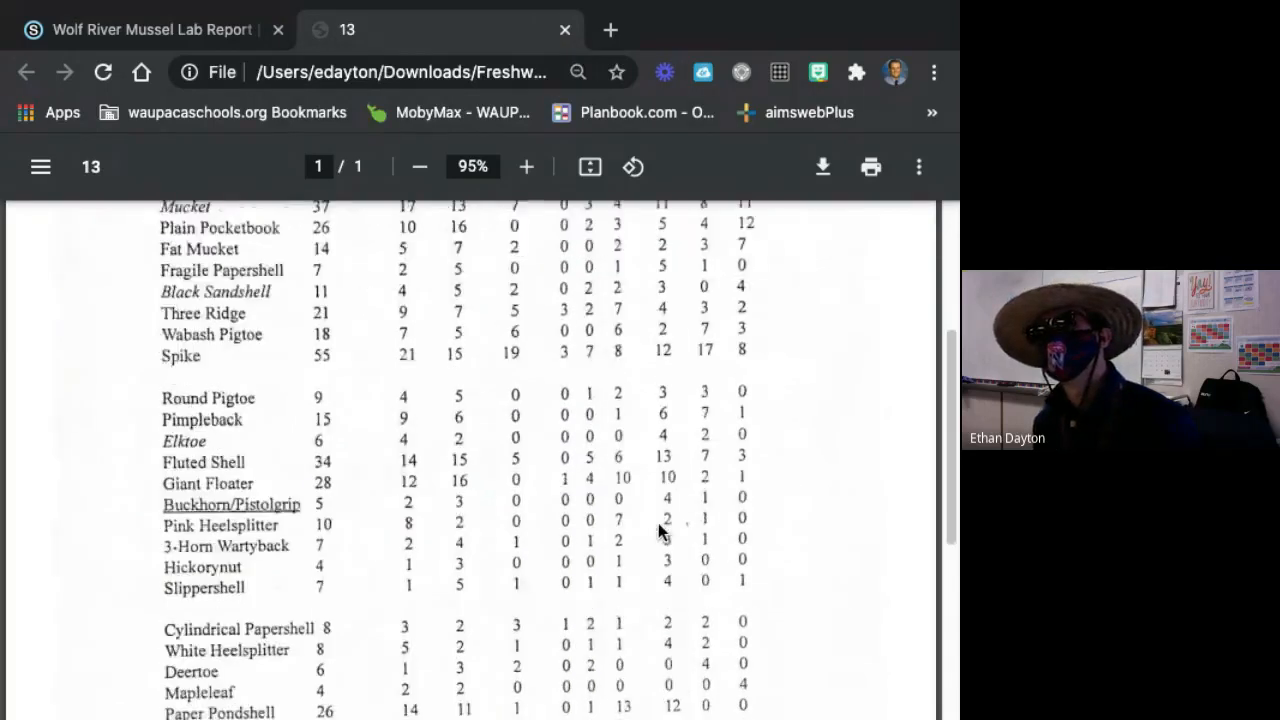
pyautogui.scroll(5, 663, 528)
pyautogui.scroll(-6, 580, 512)
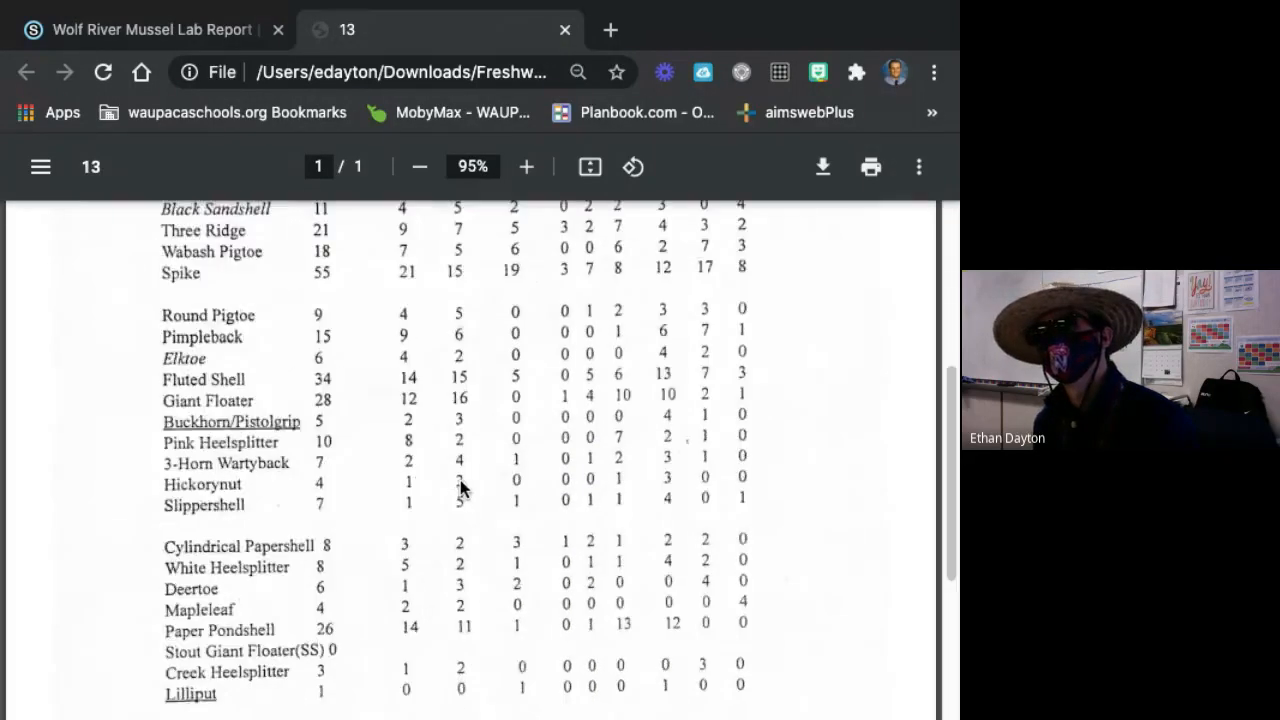
pyautogui.scroll(1, 463, 486)
# Review the assignment's description and attached PDFs alongside the field sample sheet, ending at the top of the sheet.
pyautogui.click(174, 45)
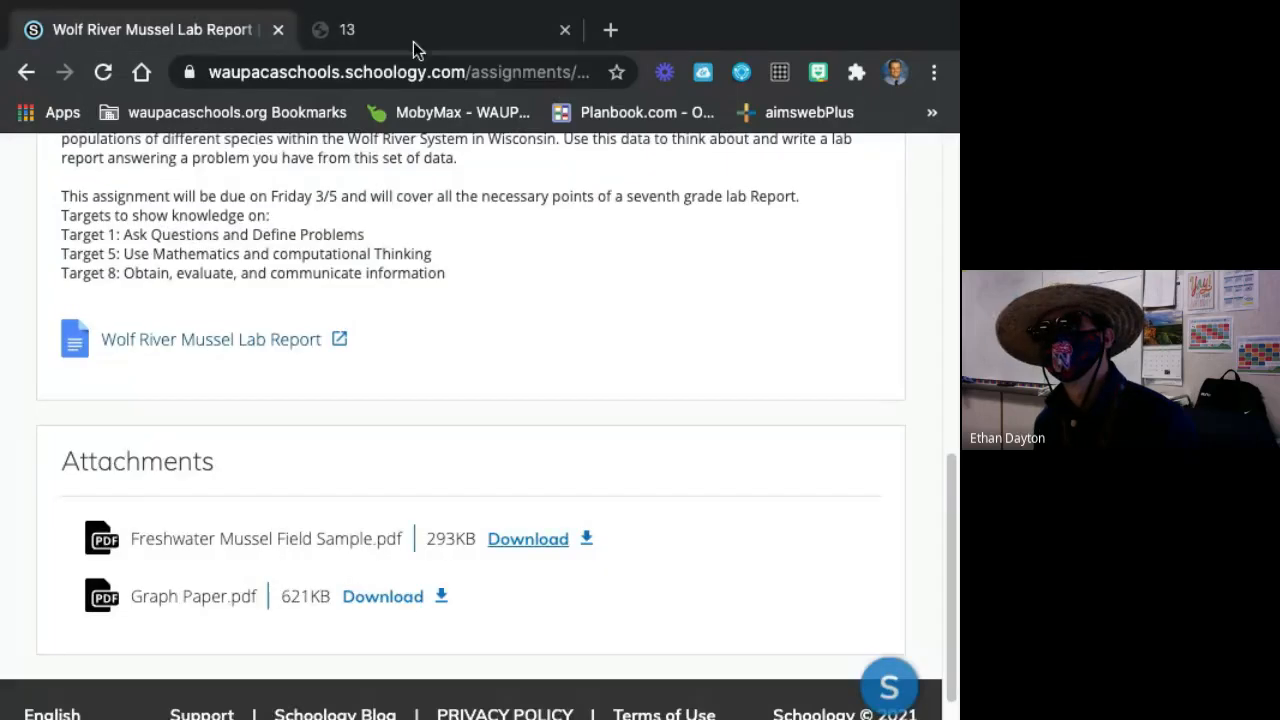
pyautogui.scroll(3, 554, 196)
pyautogui.scroll(4, 492, 143)
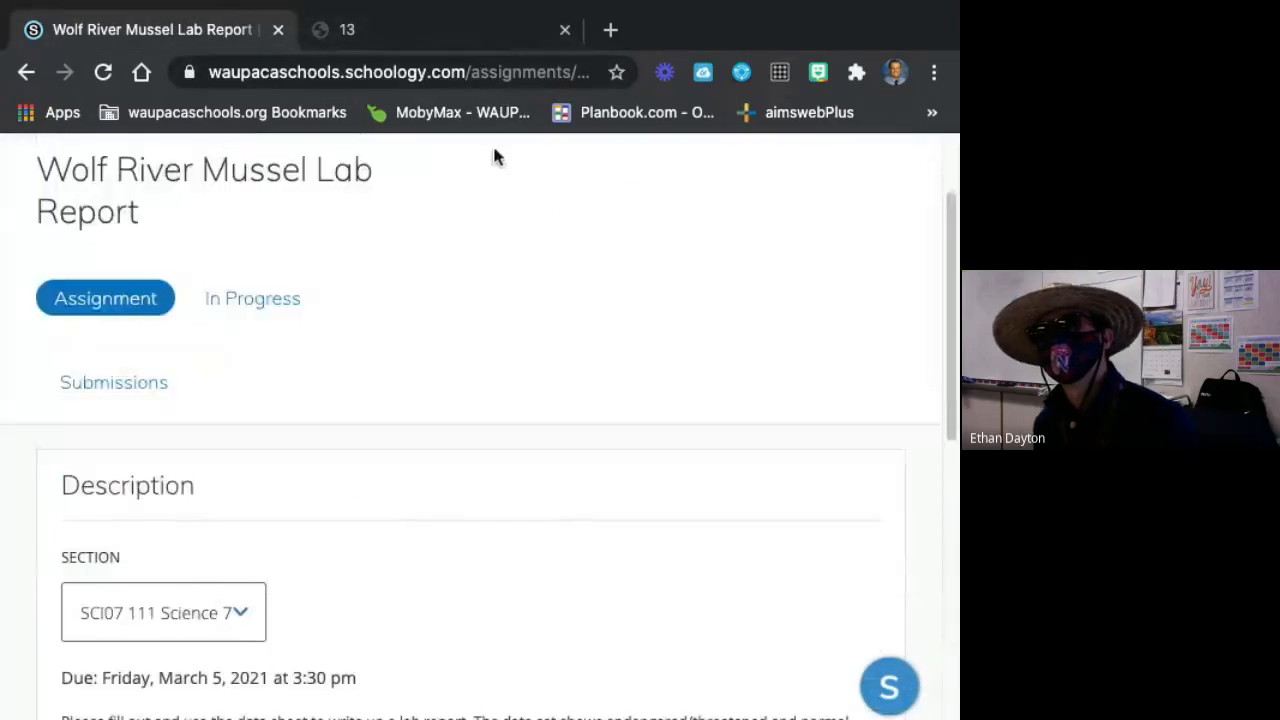
pyautogui.click(414, 31)
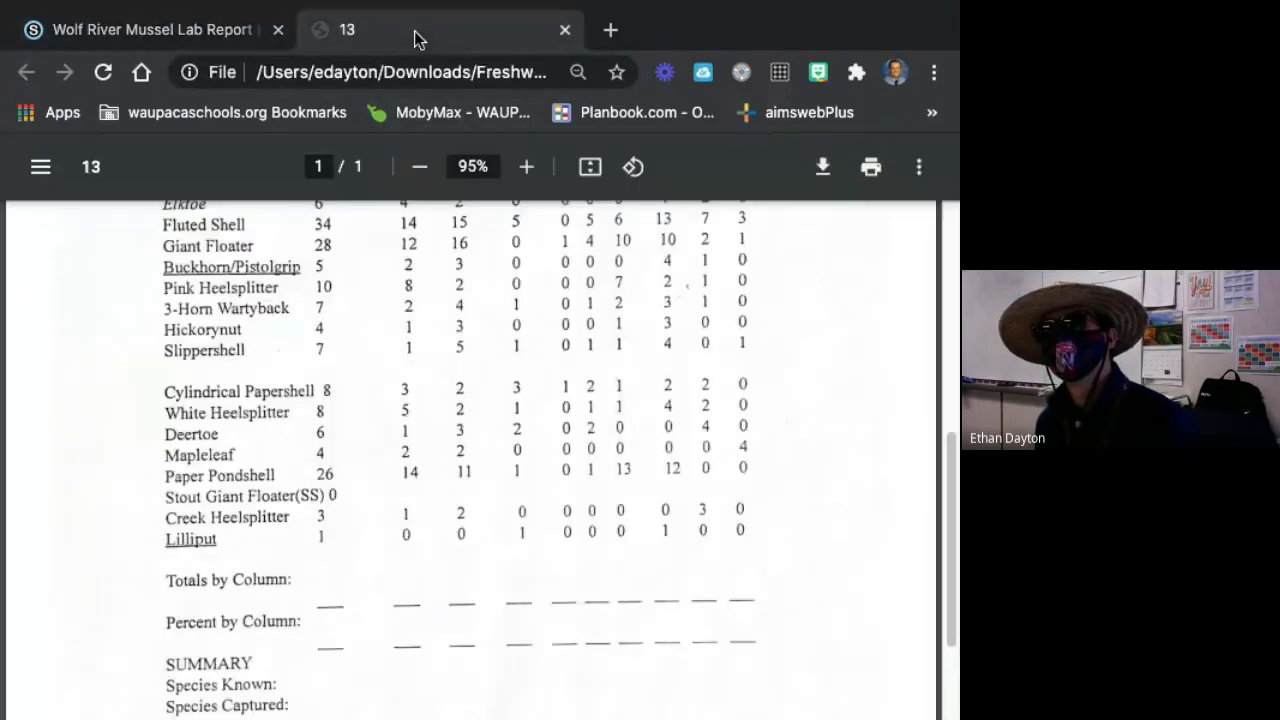
pyautogui.click(150, 29)
pyautogui.scroll(-7, 314, 297)
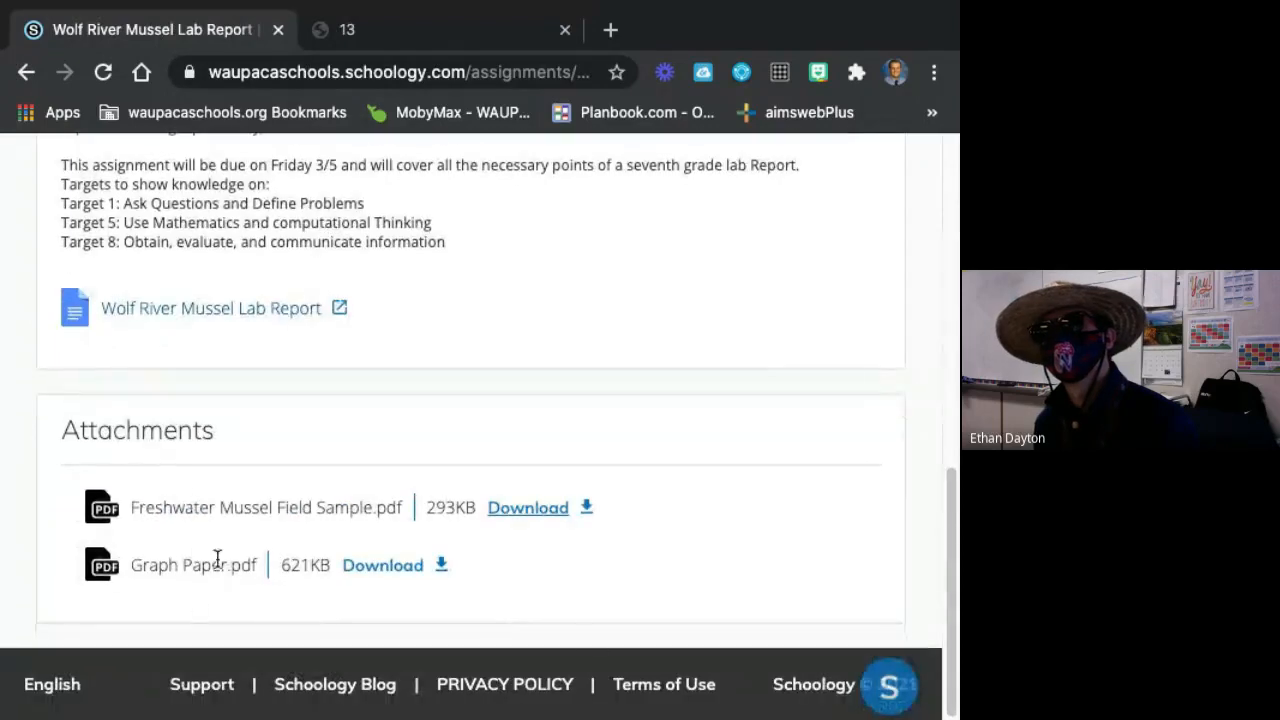
pyautogui.scroll(3, 214, 557)
pyautogui.click(372, 37)
pyautogui.scroll(6, 404, 265)
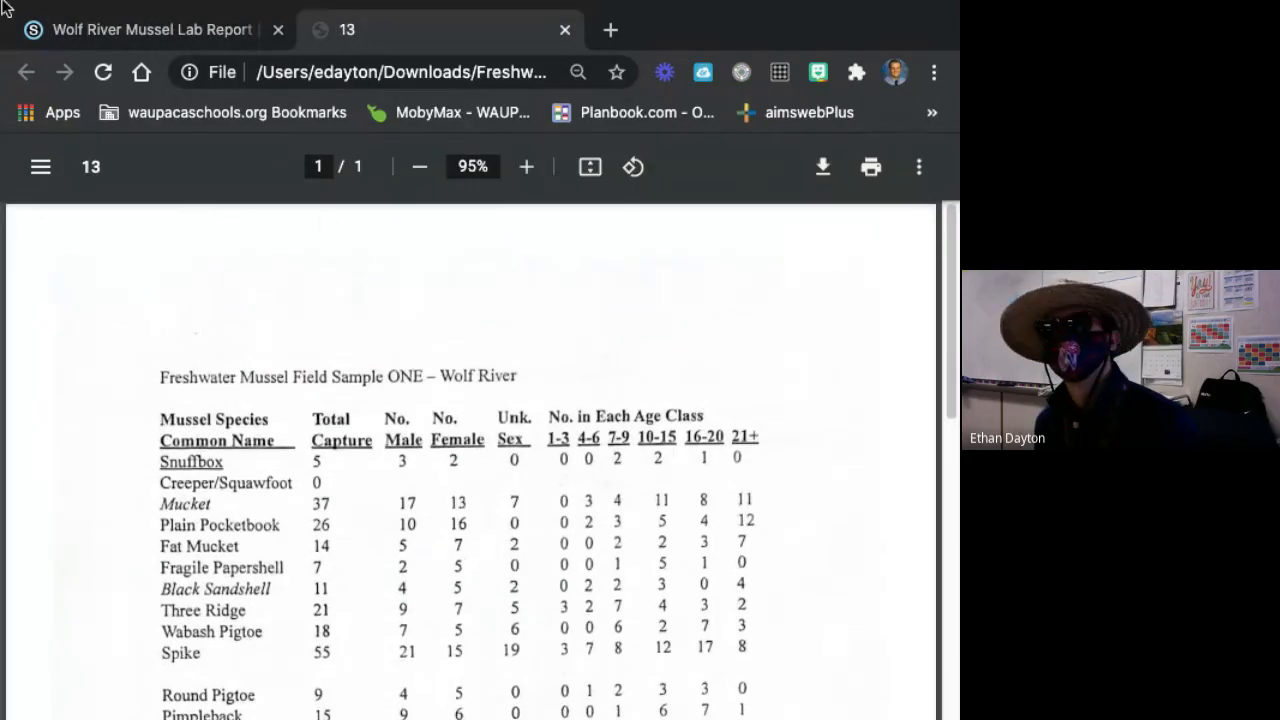
# Return to the assignment and open the linked Wolf River Mussel Lab Report document with its full text width in view.
pyautogui.click(74, 44)
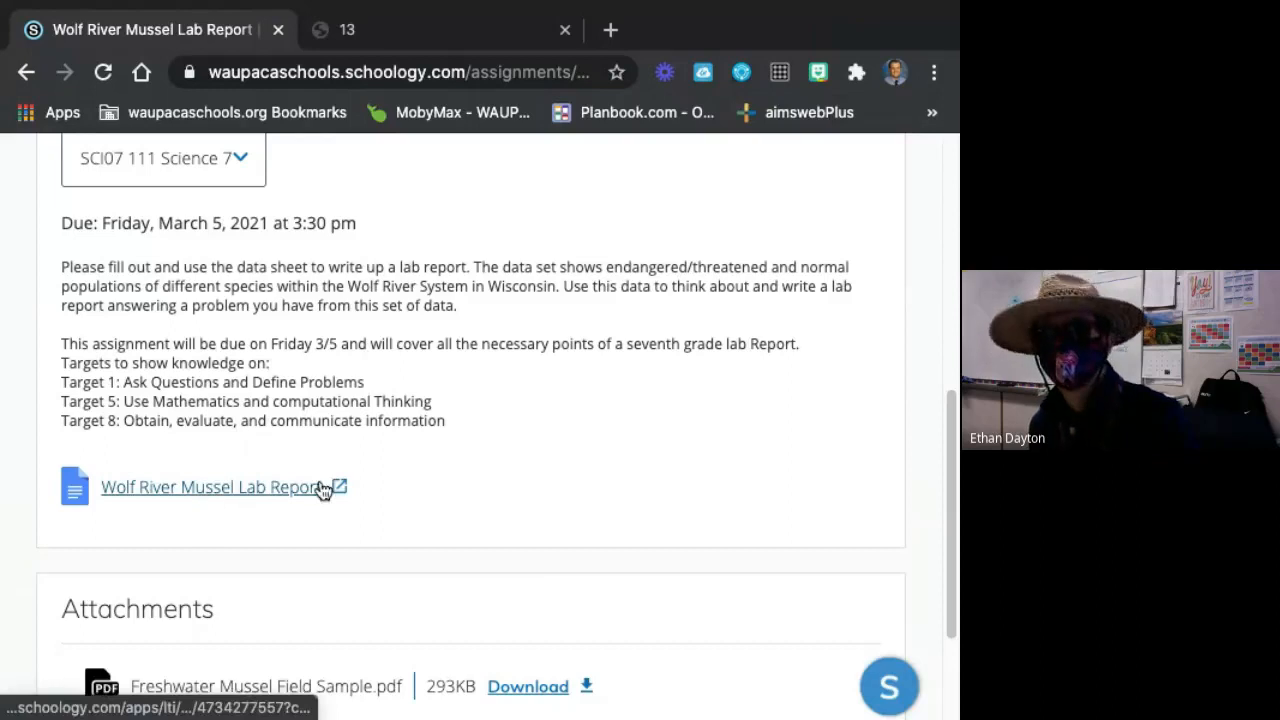
pyautogui.click(247, 498)
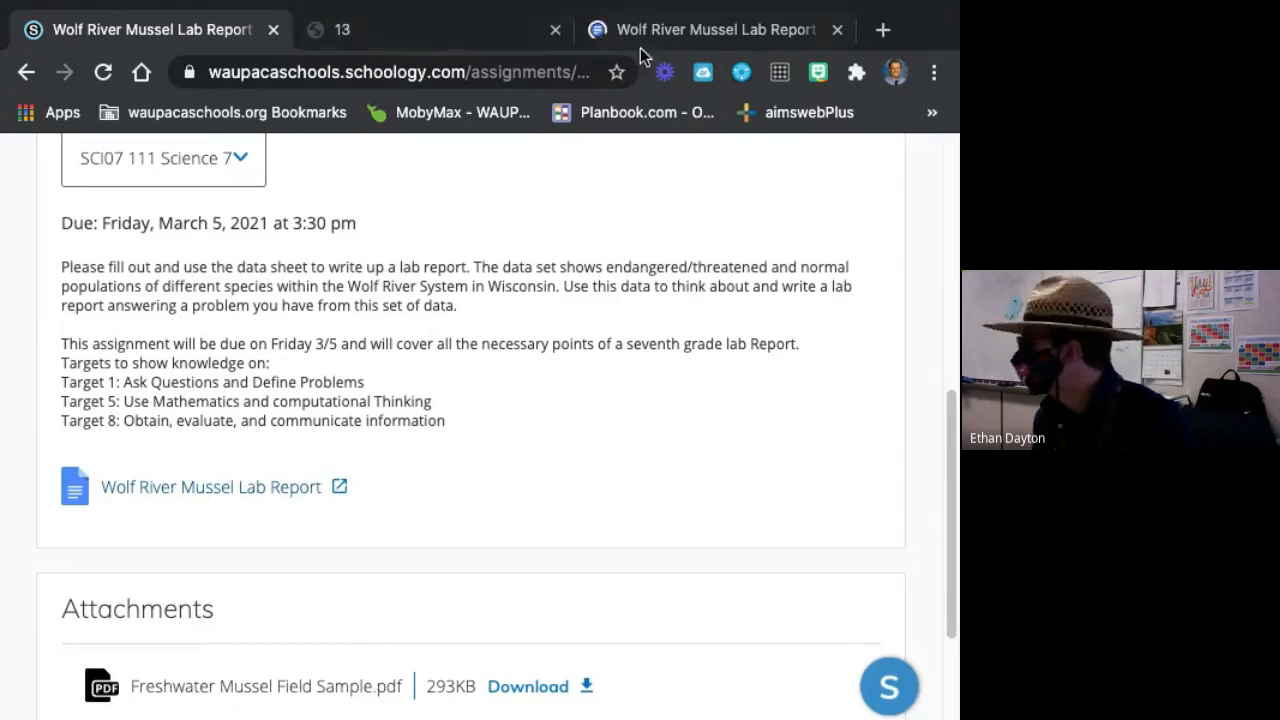
pyautogui.click(700, 33)
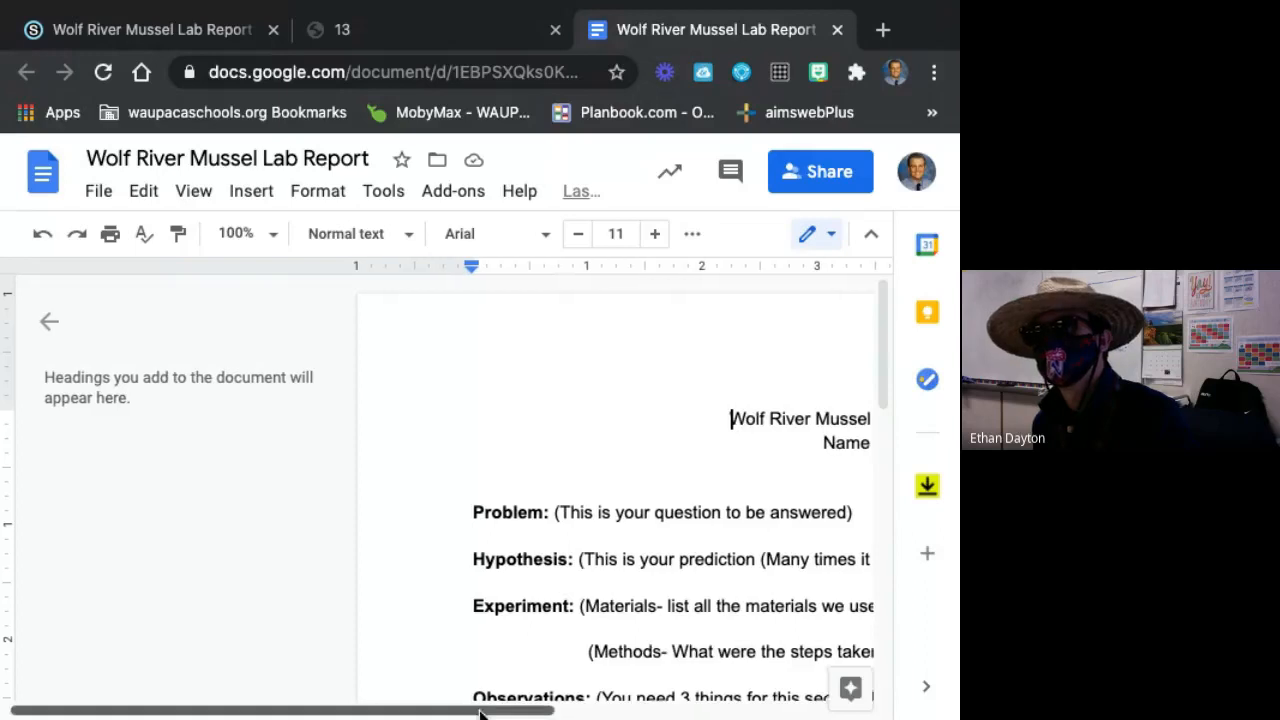
pyautogui.moveTo(523, 711); pyautogui.dragTo(705, 717)
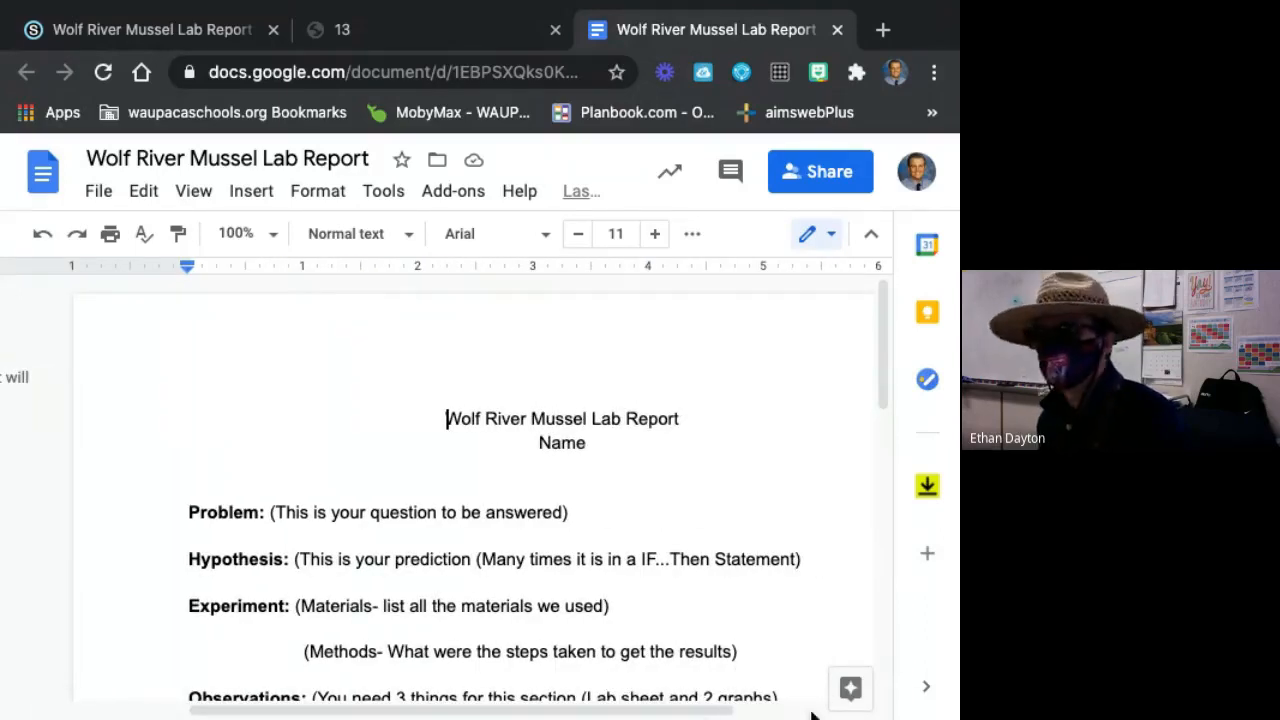
# Read the Problem and Hypothesis sections of the lab report template, highlighting the hypothesis prediction instructions.
pyautogui.scroll(-3, 529, 658)
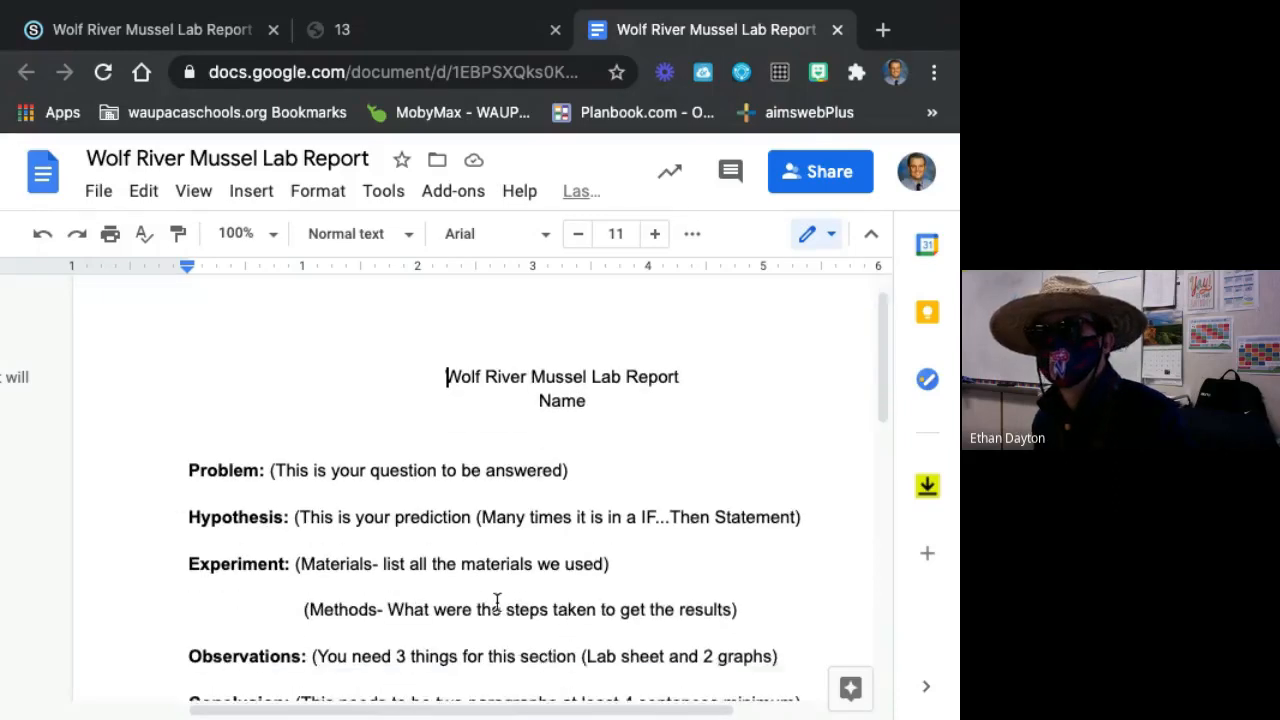
pyautogui.scroll(-1, 398, 570)
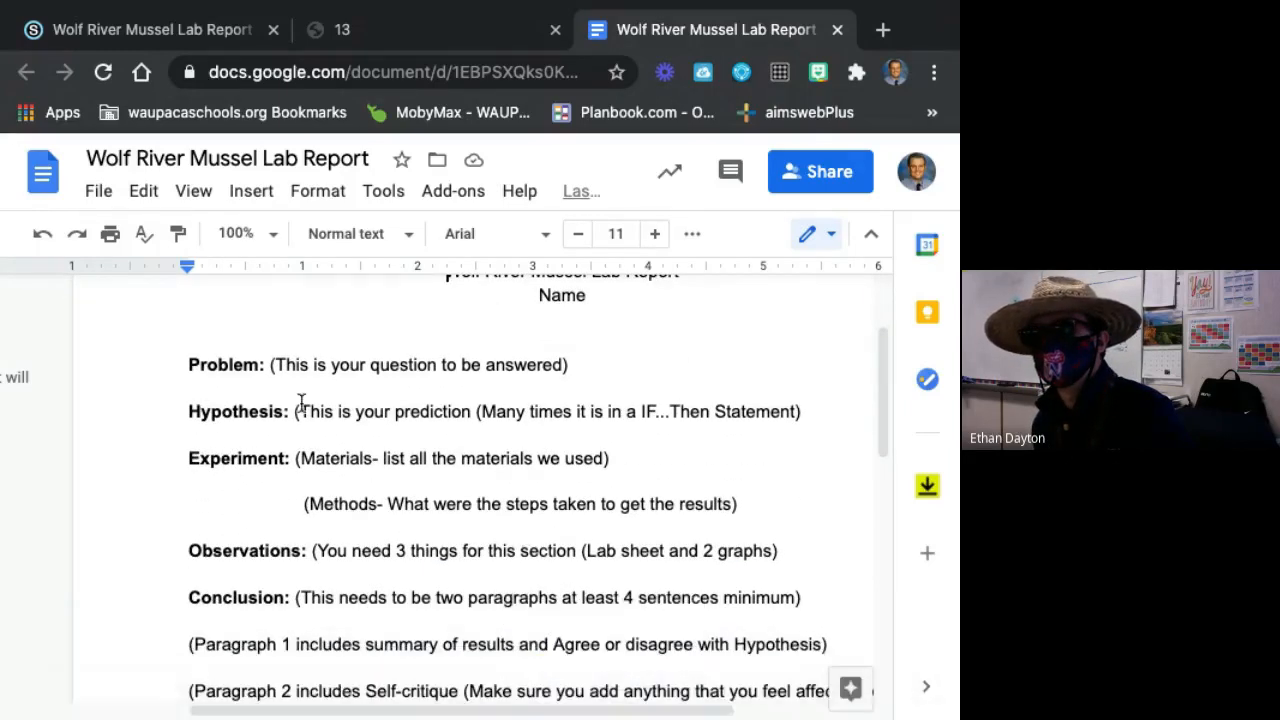
pyautogui.hscroll(2, 240, 364)
pyautogui.click(324, 364)
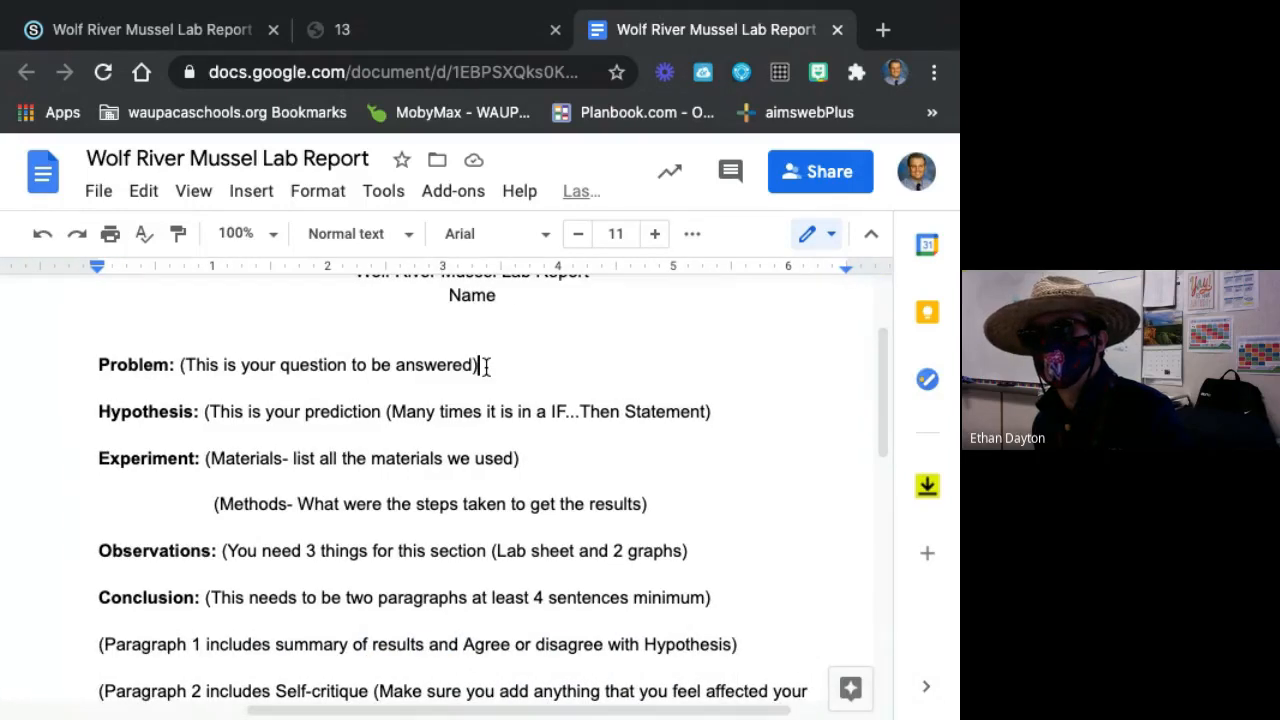
pyautogui.moveTo(565, 712)
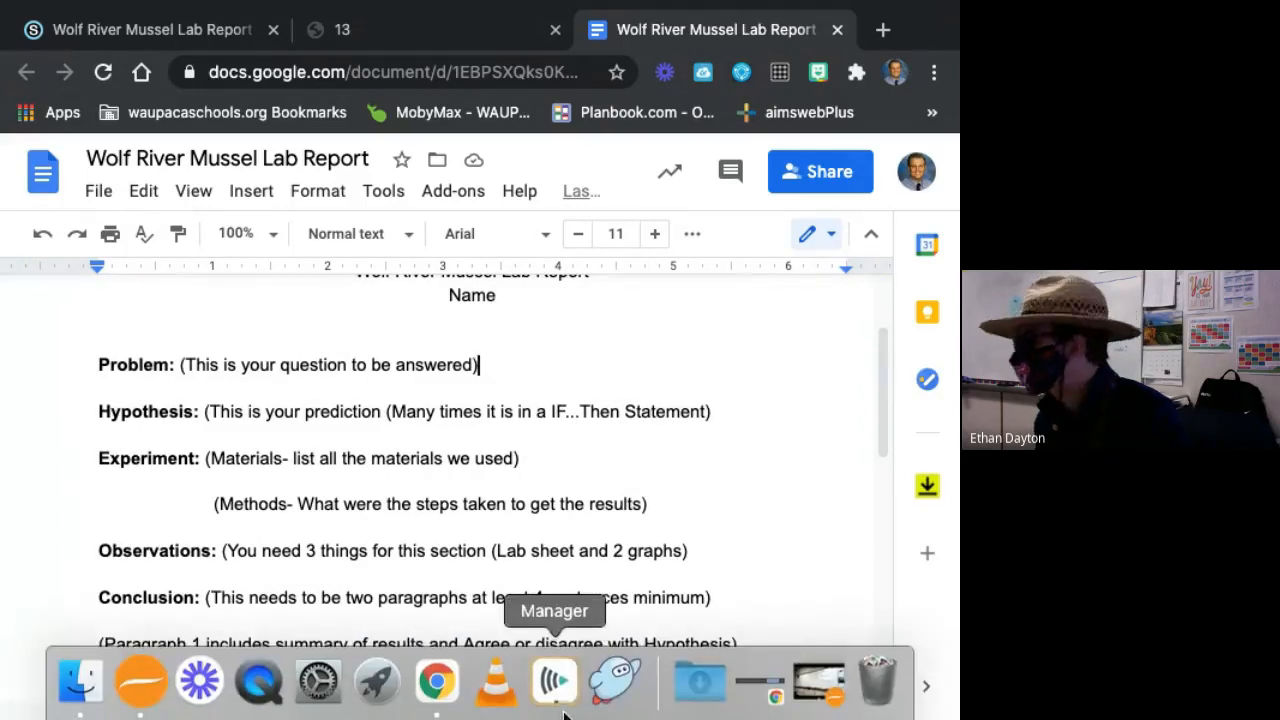
pyautogui.click(220, 415)
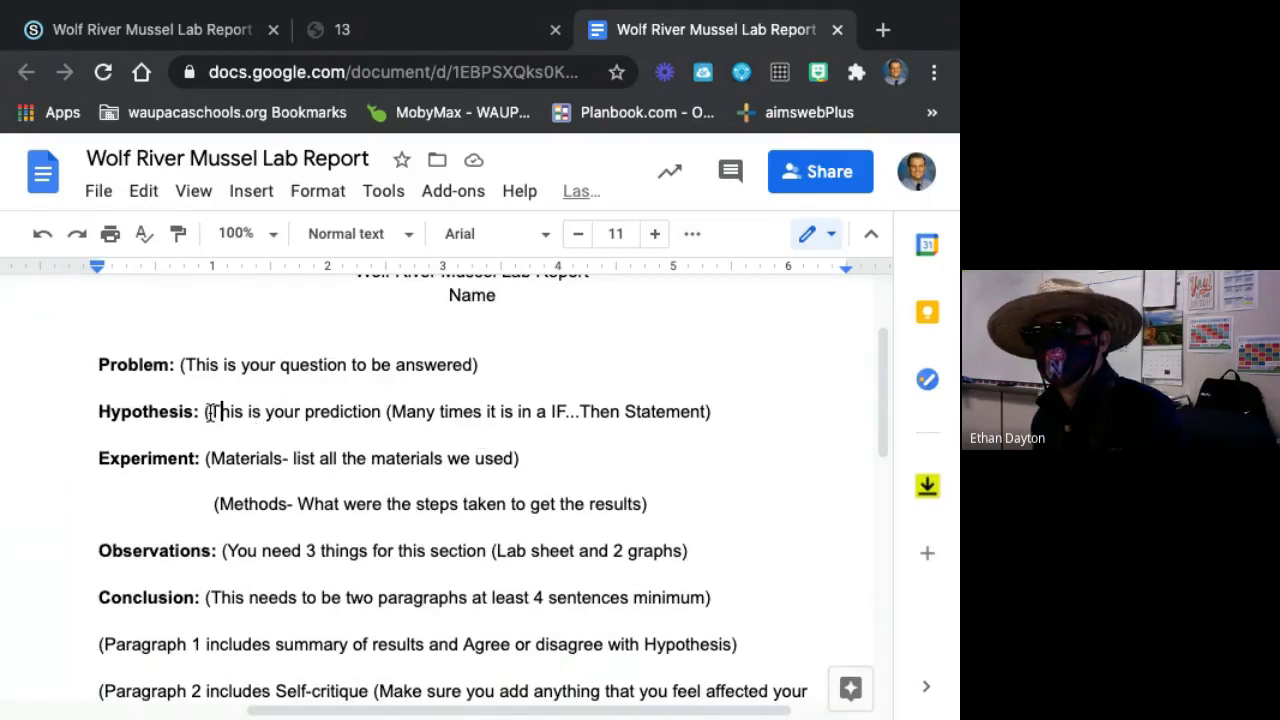
pyautogui.moveTo(210, 413); pyautogui.dragTo(624, 413)
pyautogui.click(632, 413)
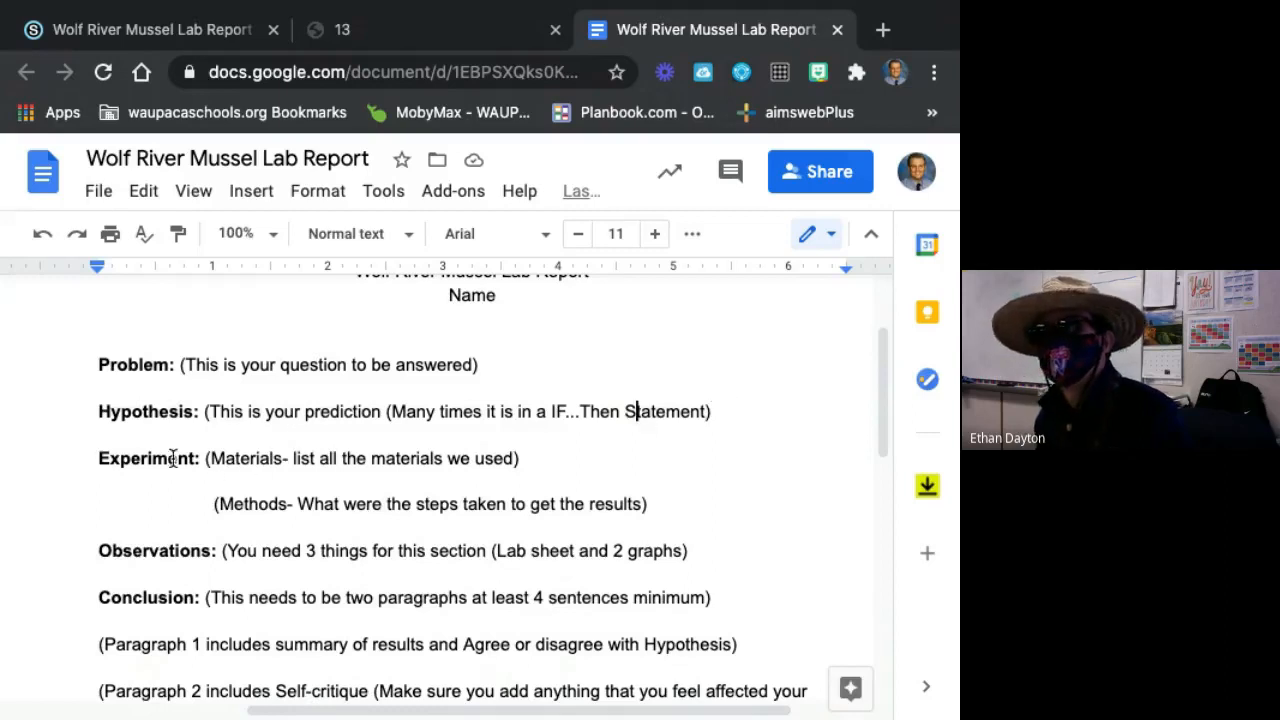
# Review the Experiment section, highlighting the Materials instruction and the Methods label in turn.
pyautogui.moveTo(216, 458); pyautogui.dragTo(416, 458)
pyautogui.click(423, 458)
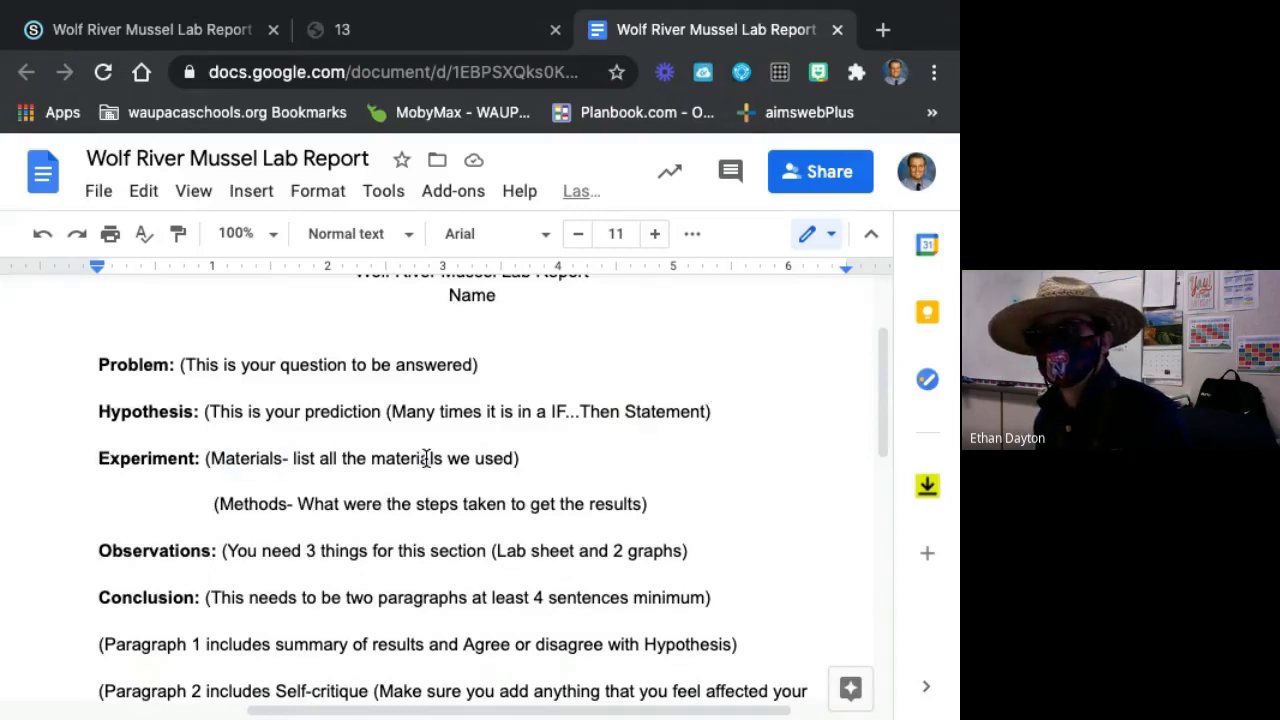
pyautogui.click(261, 474)
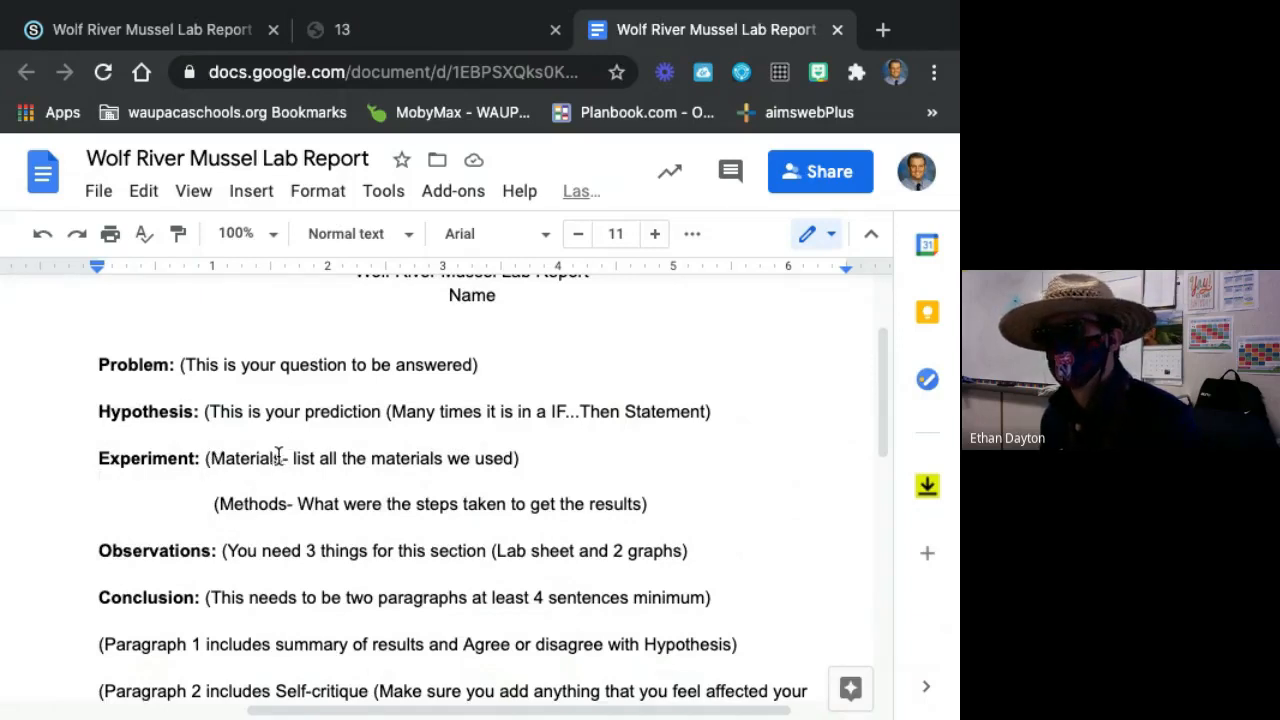
pyautogui.moveTo(228, 504); pyautogui.dragTo(300, 504)
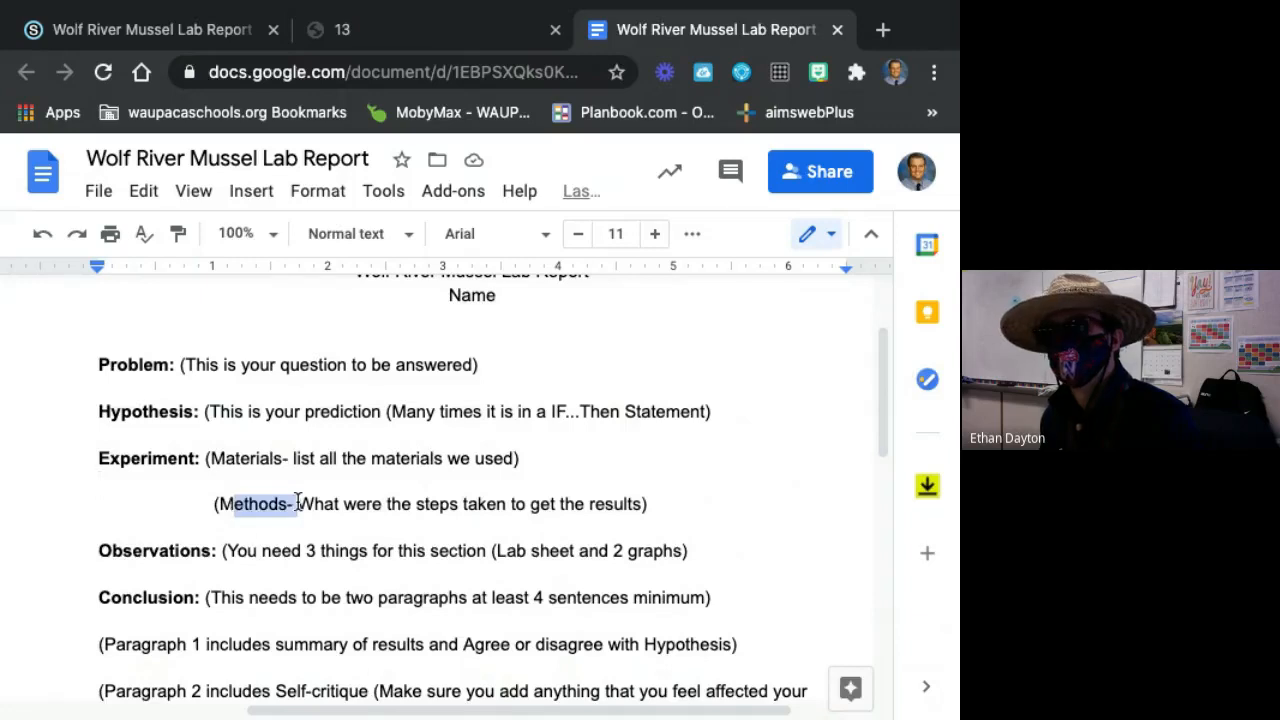
pyautogui.click(298, 504)
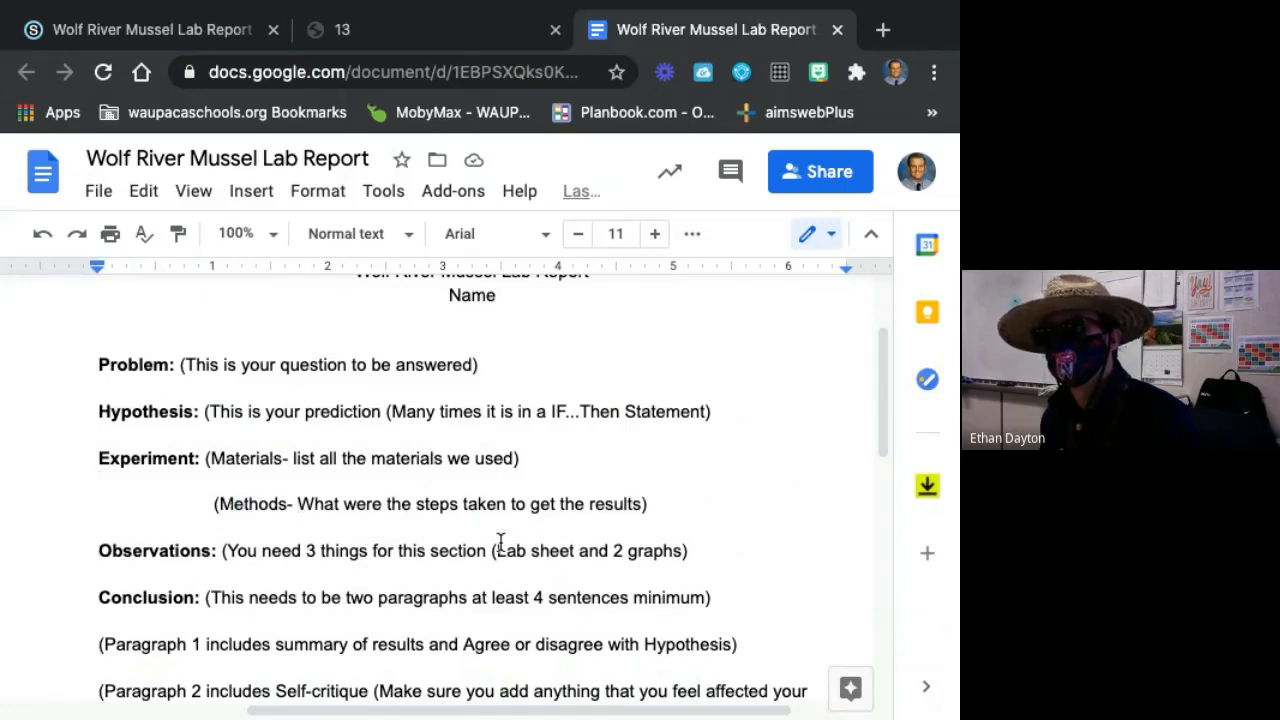
# Highlight the "You need 3 things for this section" note under Observations and check the field sample sheet, returning to the report.
pyautogui.scroll(-1, 290, 560)
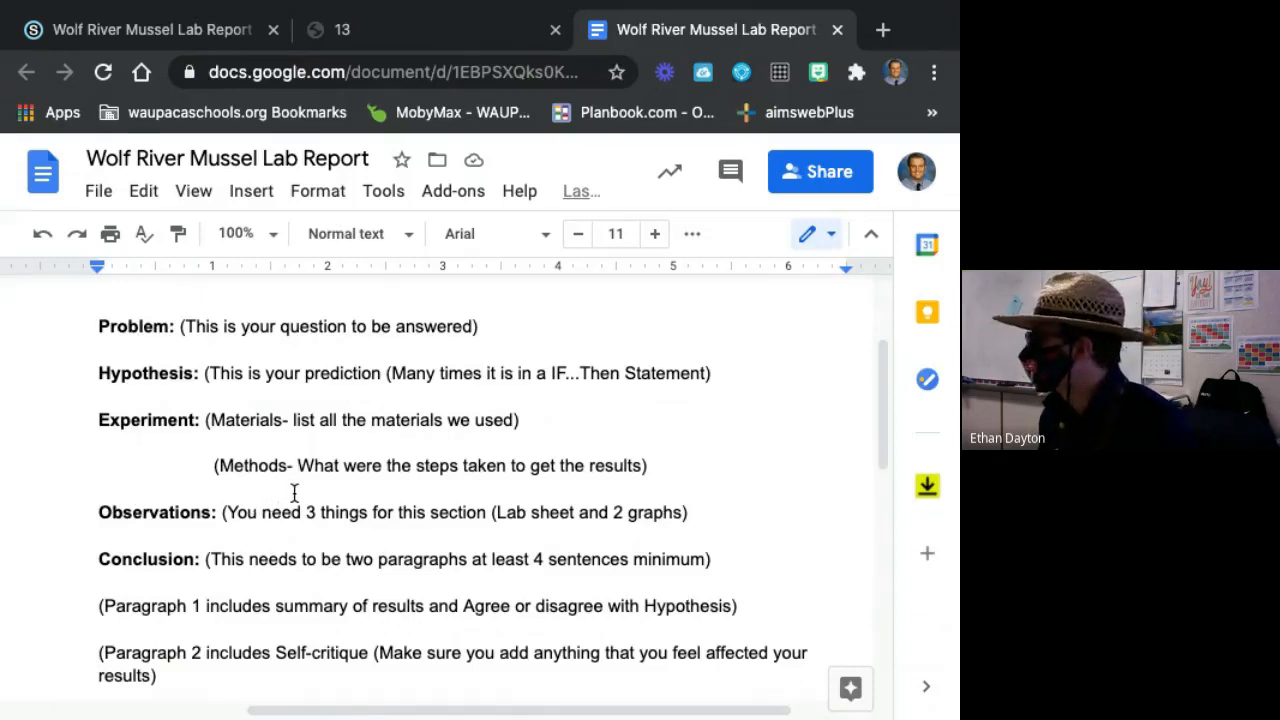
pyautogui.scroll(1, 302, 513)
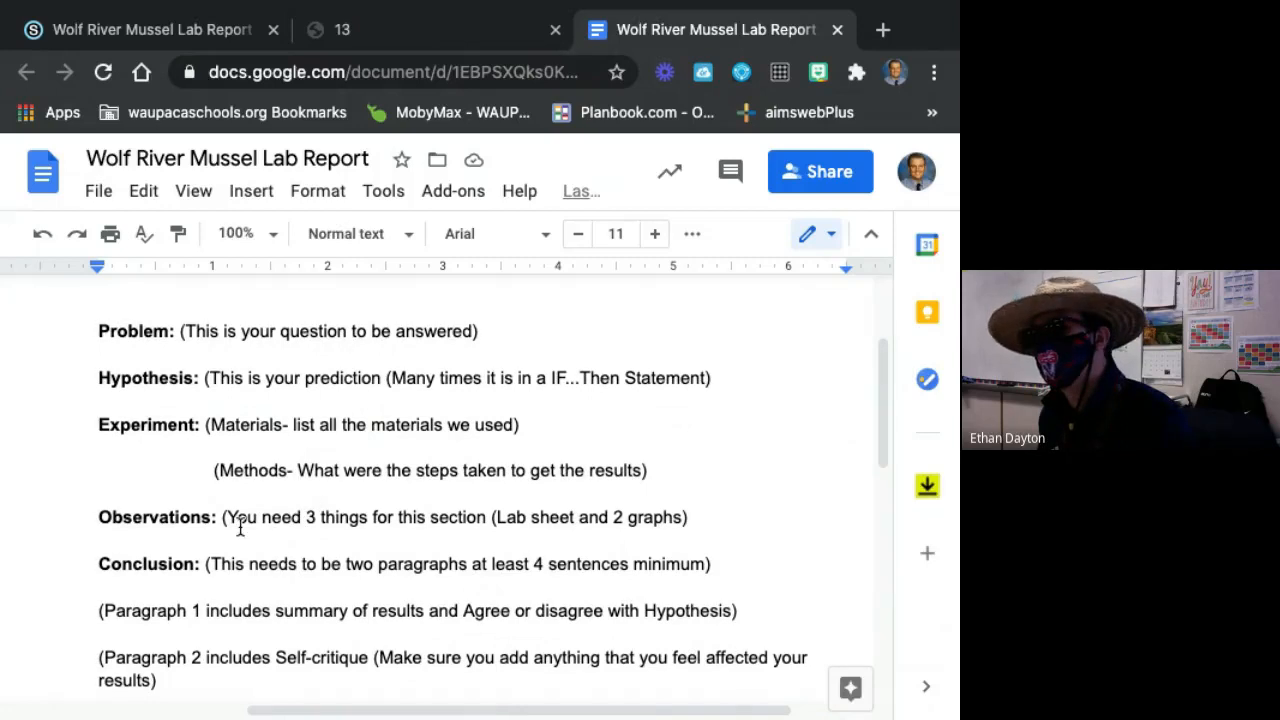
pyautogui.moveTo(225, 517); pyautogui.dragTo(492, 517)
pyautogui.click(488, 518)
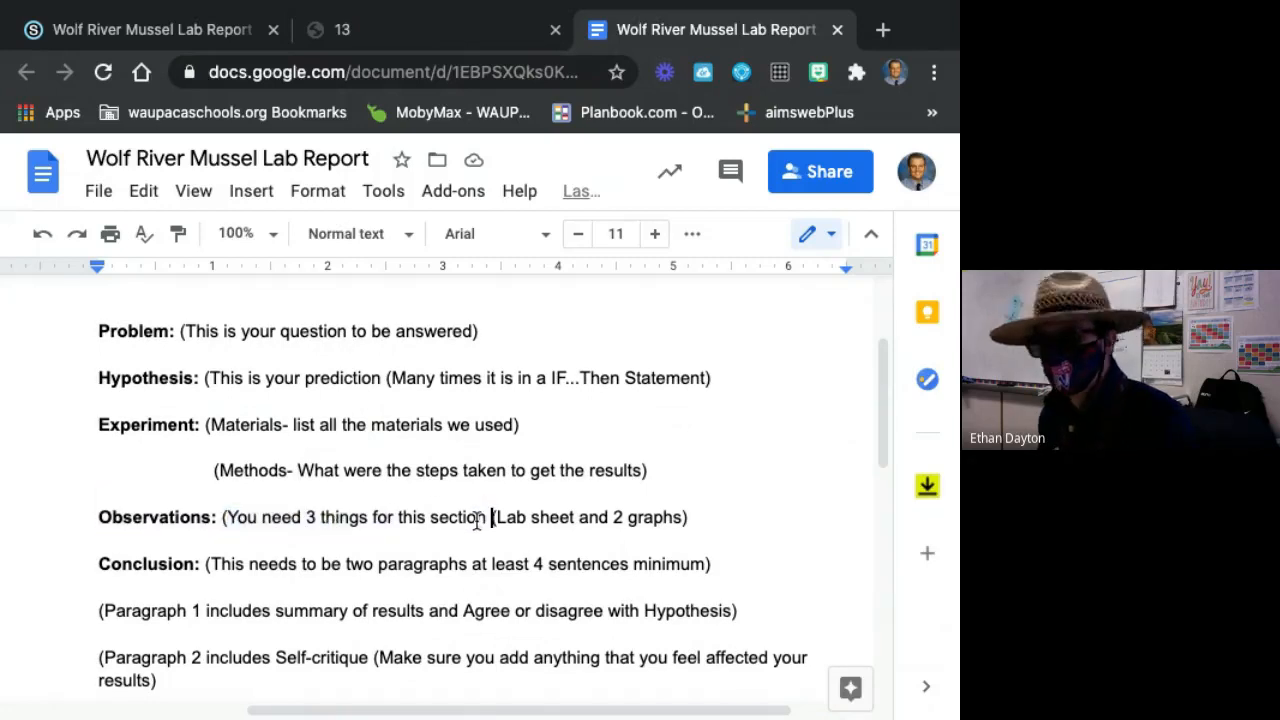
pyautogui.click(362, 32)
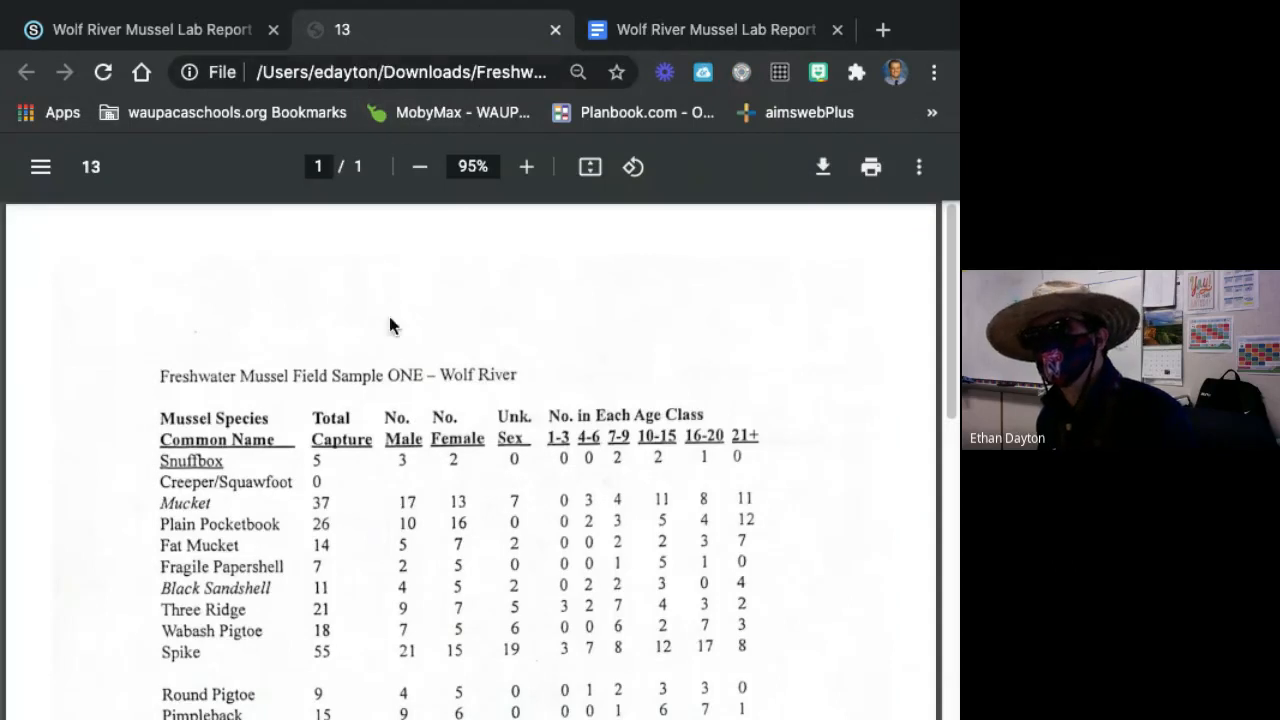
pyautogui.scroll(-5, 377, 507)
pyautogui.scroll(5, 377, 507)
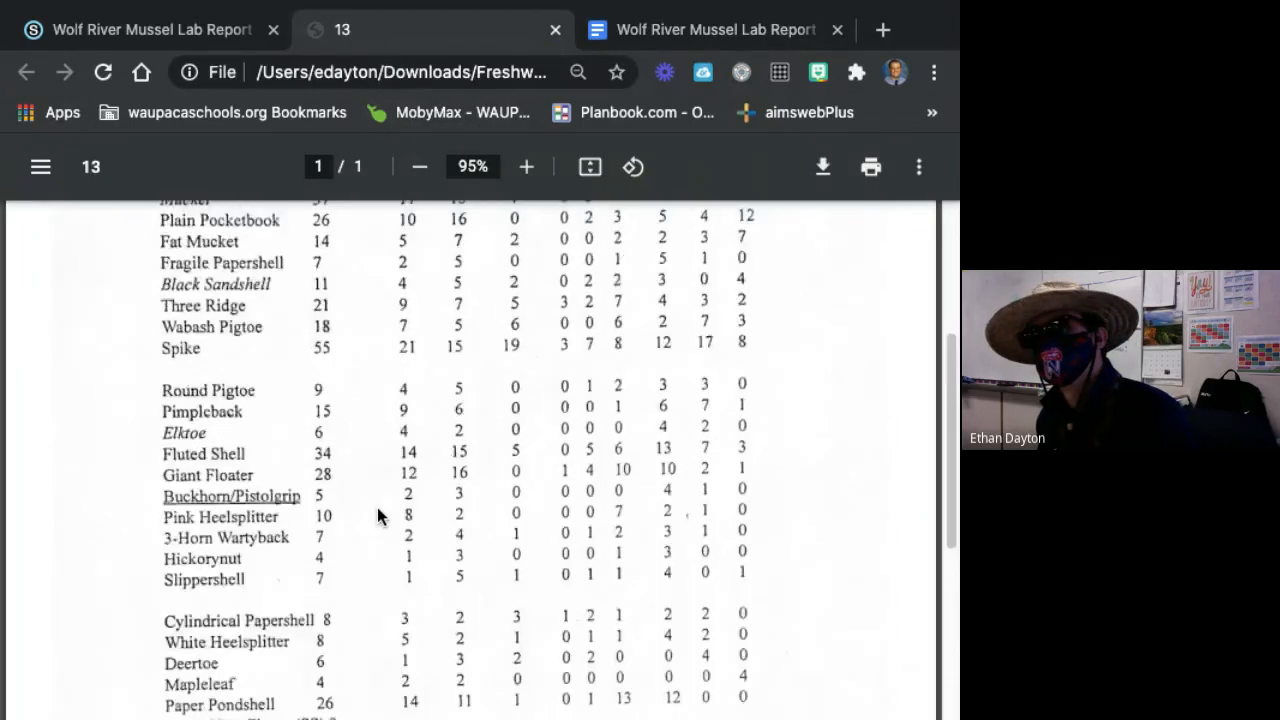
pyautogui.click(652, 25)
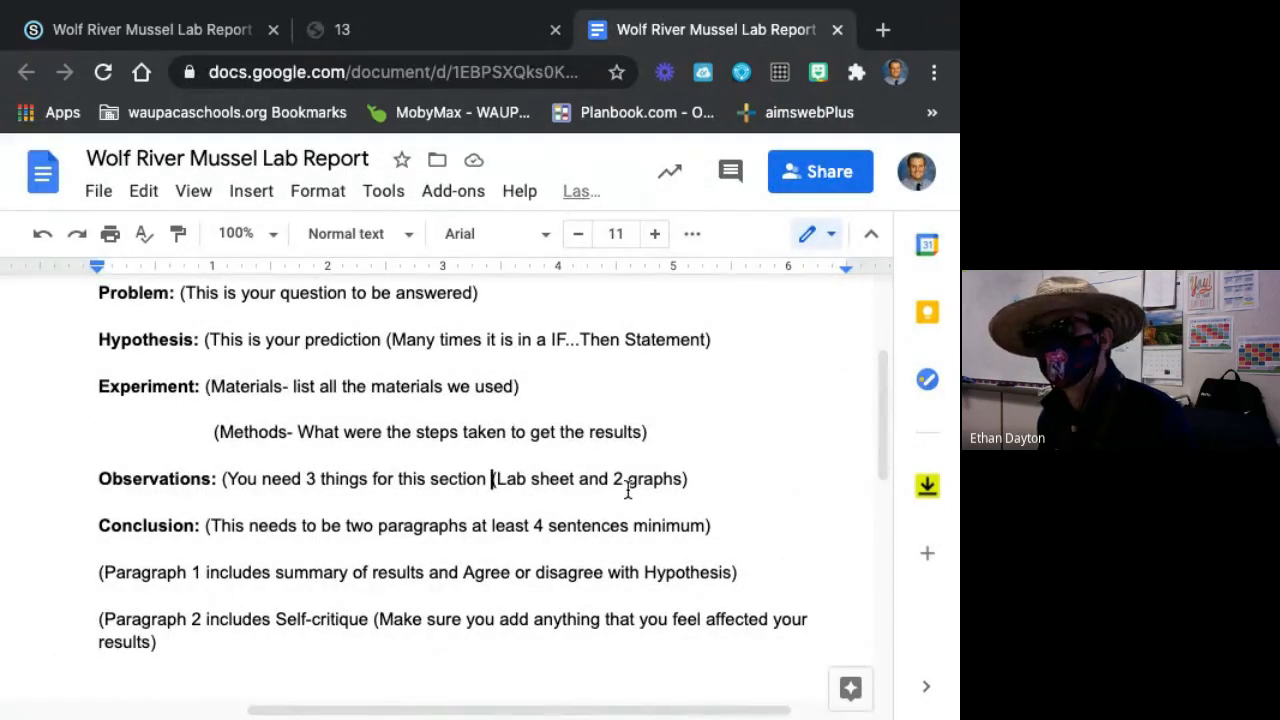
# Review the Conclusion requirements and change the first letter of "Agree" in the Paragraph 1 line to lowercase "a".
pyautogui.click(280, 525)
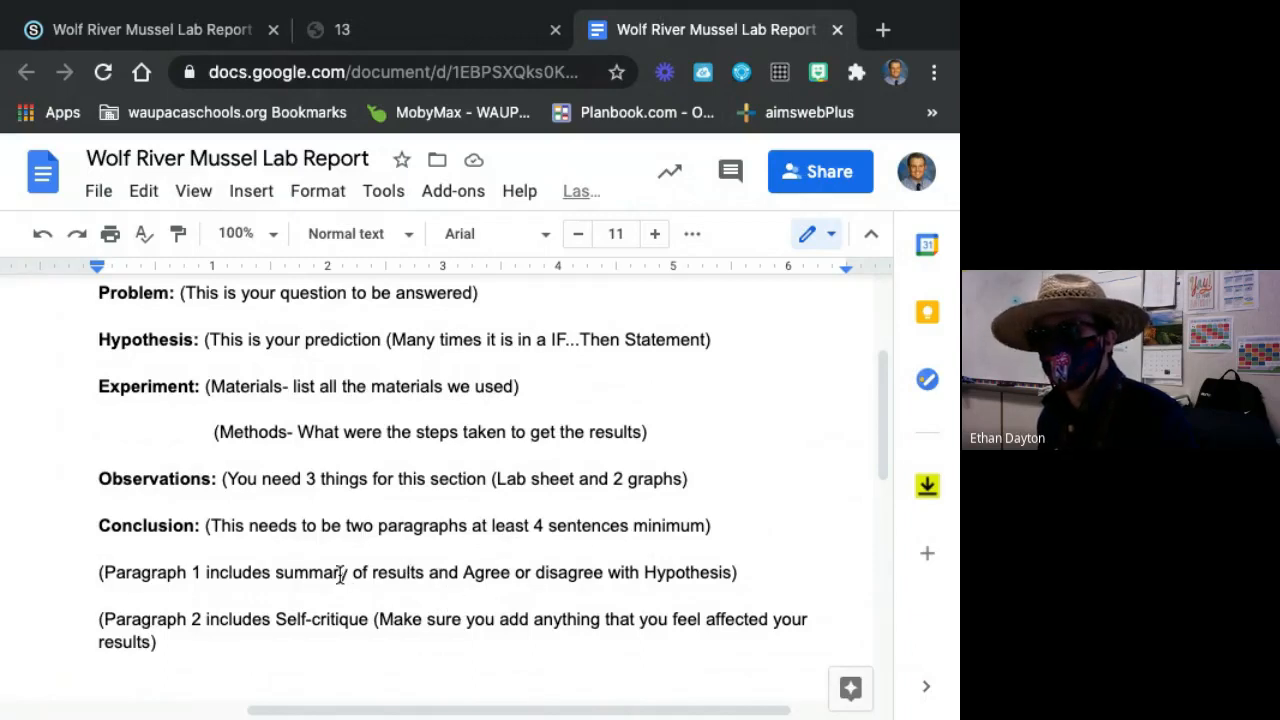
pyautogui.click(477, 572)
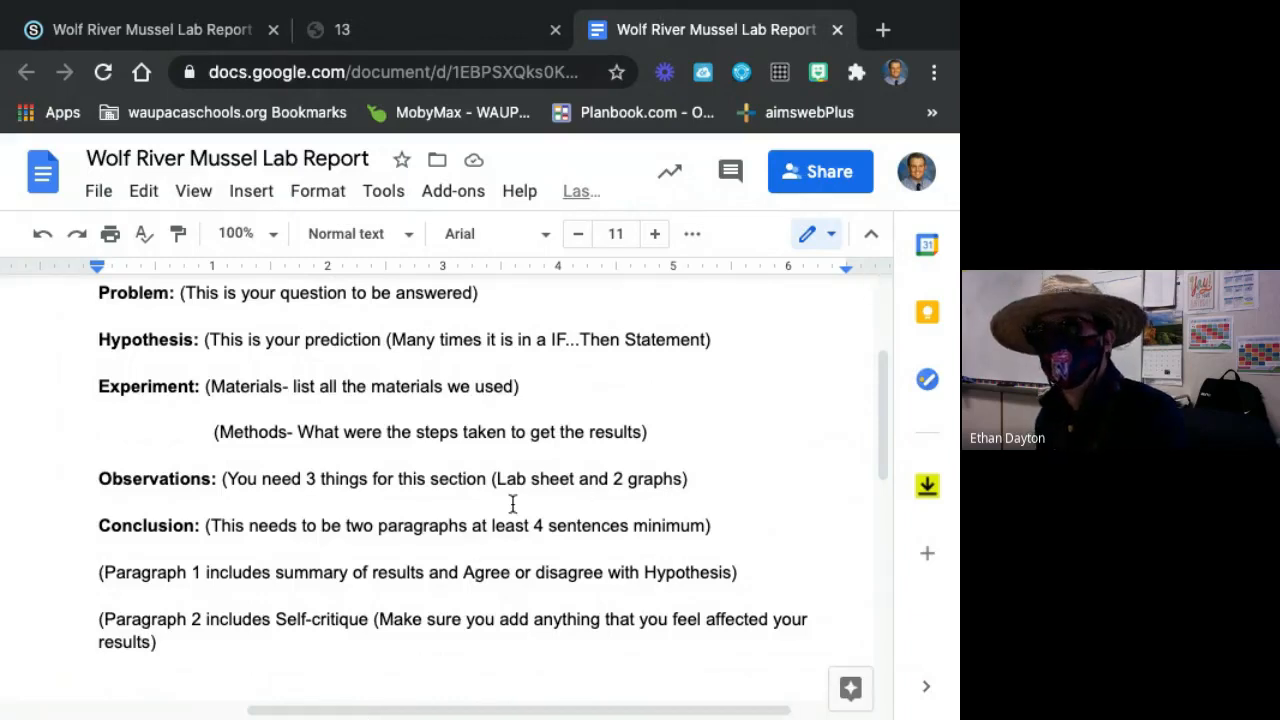
pyautogui.click(477, 572)
pyautogui.press('BackSpace')
pyautogui.write('a')
pyautogui.click(583, 618)
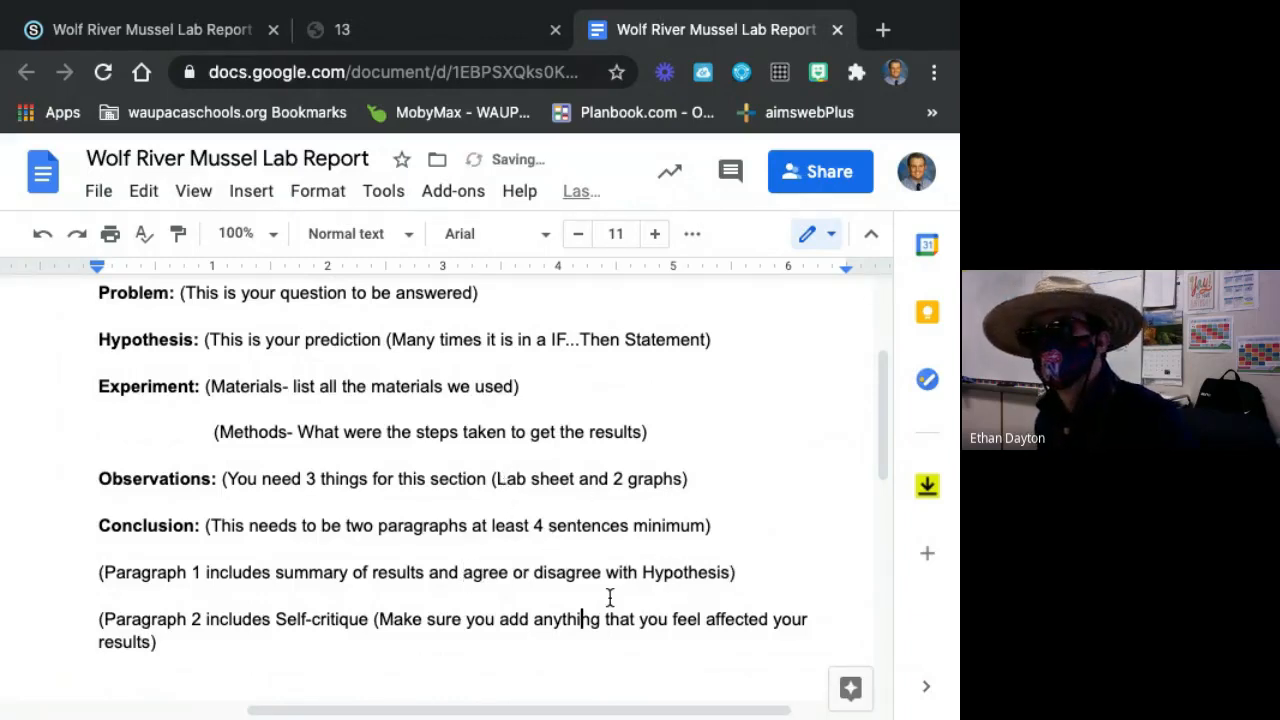
# Change the first letter of "Hypothesis" in the Paragraph 1 line to lowercase "h" and highlight "Self-critique" in the Paragraph 2 line.
pyautogui.click(654, 572)
pyautogui.press('BackSpace')
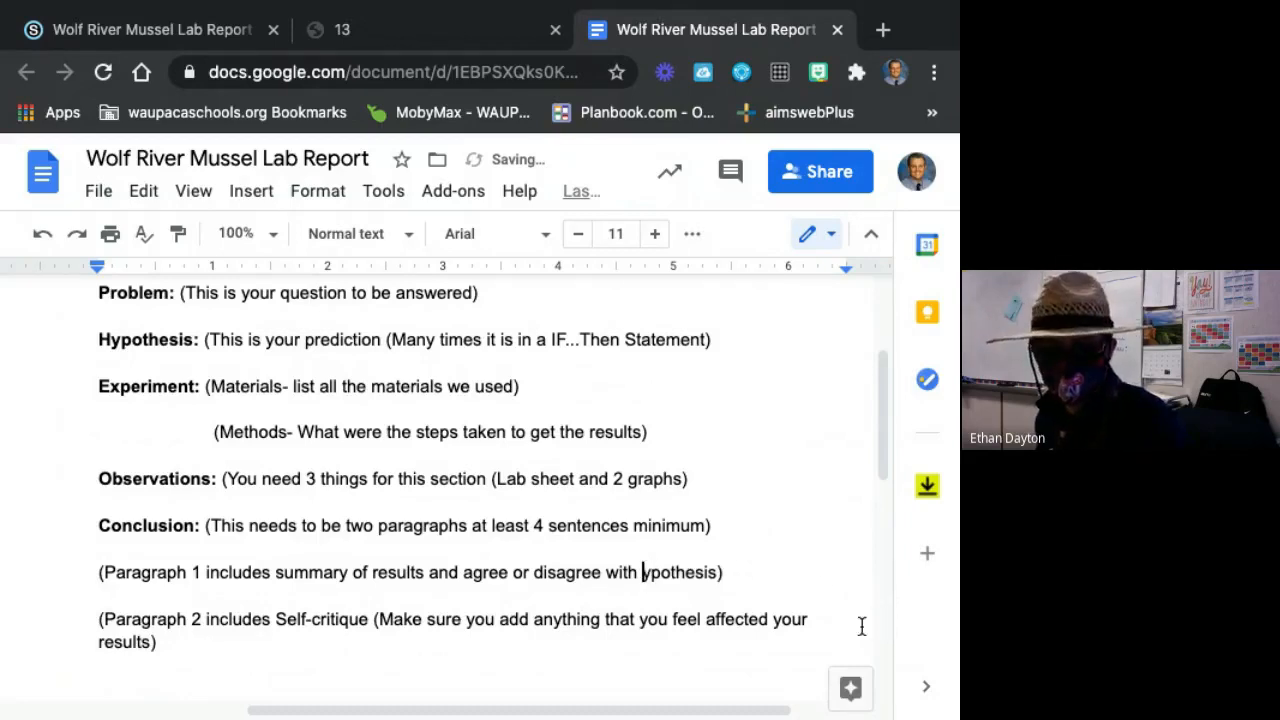
pyautogui.write('h')
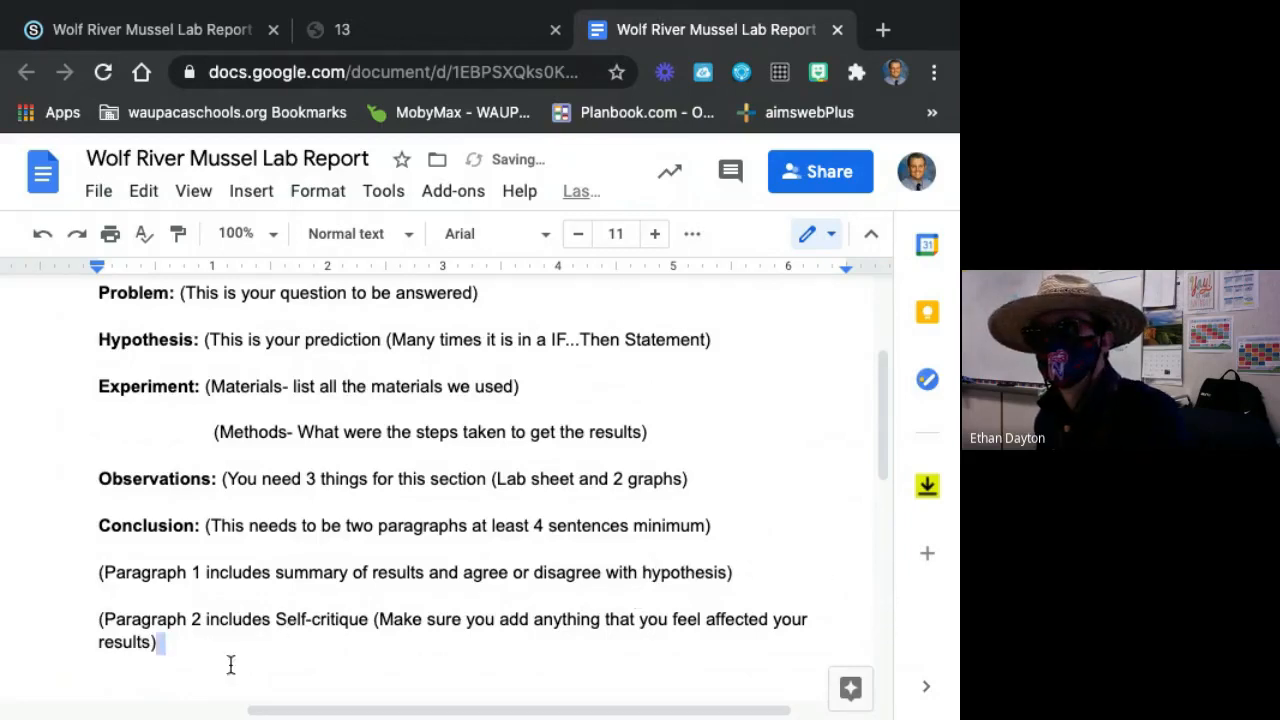
pyautogui.moveTo(277, 620); pyautogui.dragTo(380, 628)
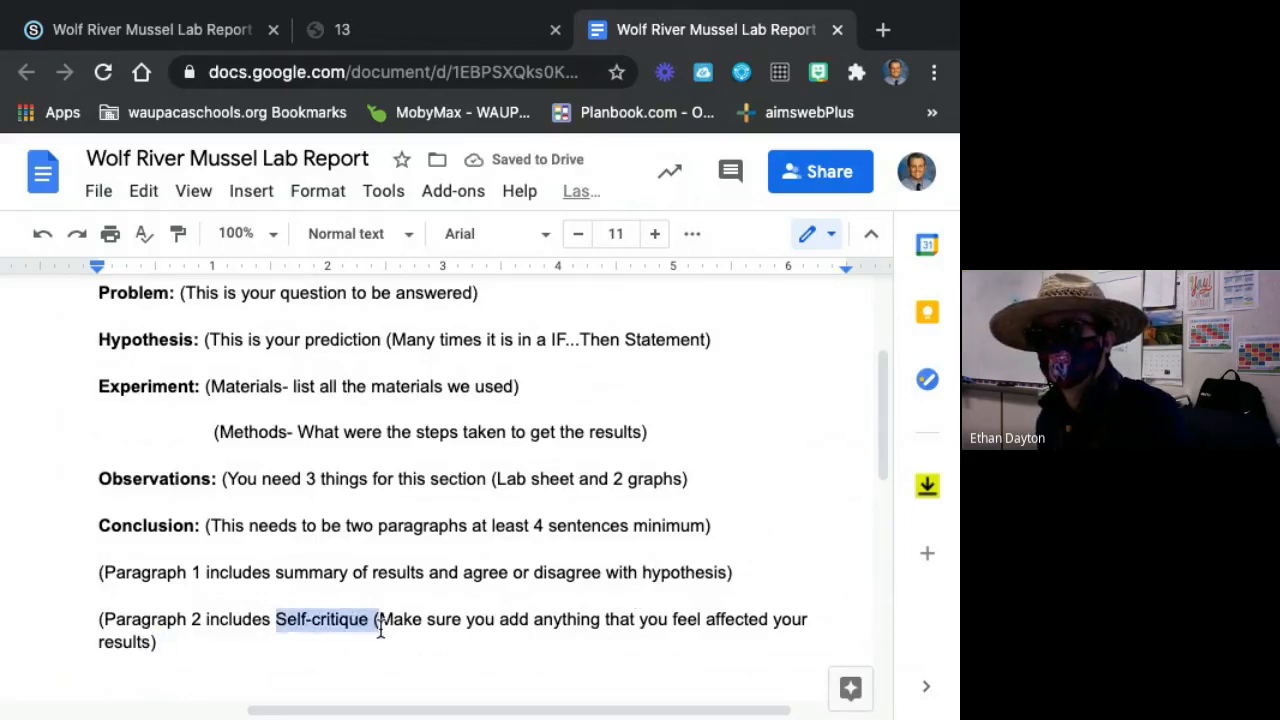
pyautogui.click(380, 626)
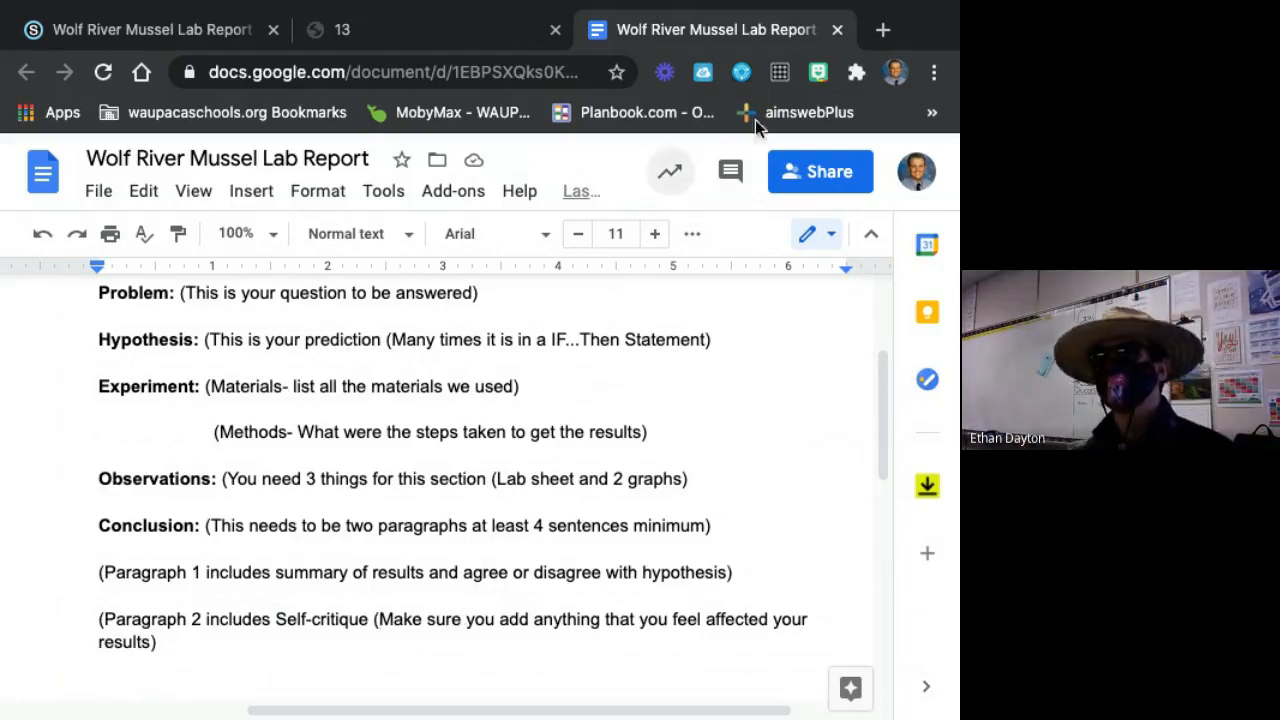
# Look over the lab report template from its title to the Conclusion section, highlighting the hypothesis prediction instructions.
pyautogui.scroll(2, 594, 434)
pyautogui.scroll(3, 495, 344)
pyautogui.scroll(-1, 495, 344)
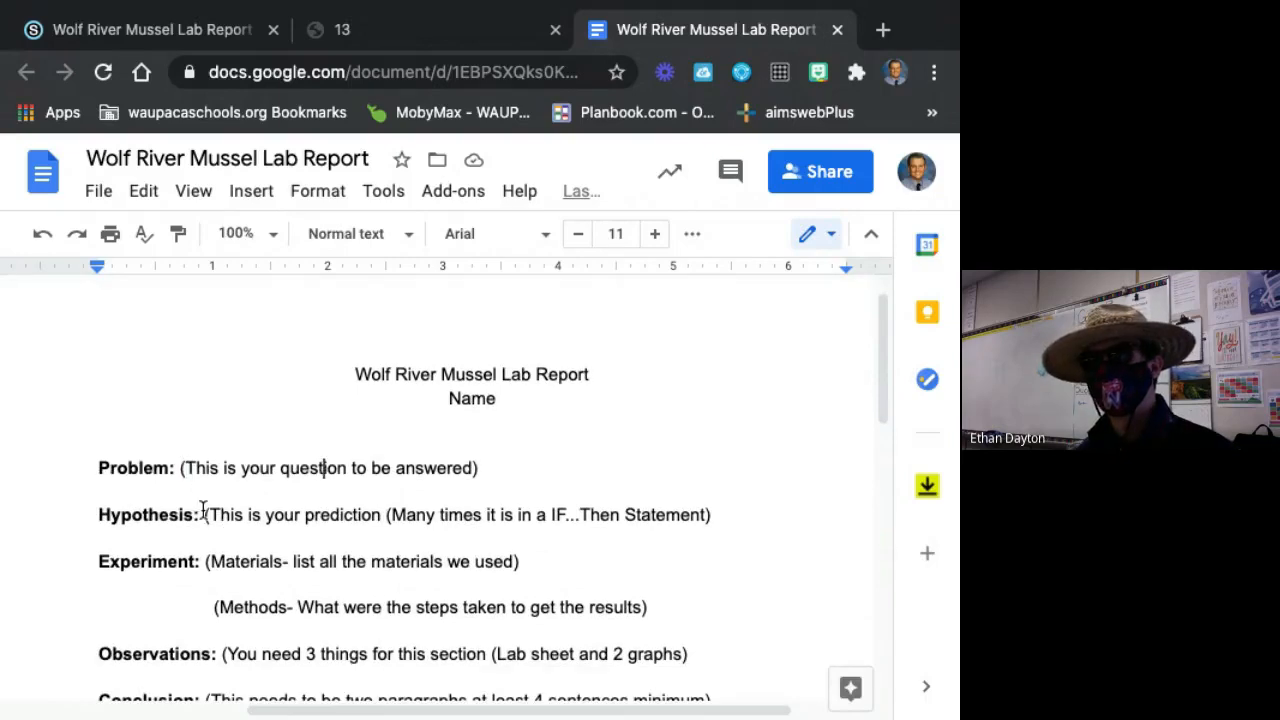
pyautogui.moveTo(203, 514); pyautogui.dragTo(543, 514)
pyautogui.click(545, 514)
pyautogui.scroll(-5, 437, 525)
pyautogui.scroll(4, 437, 525)
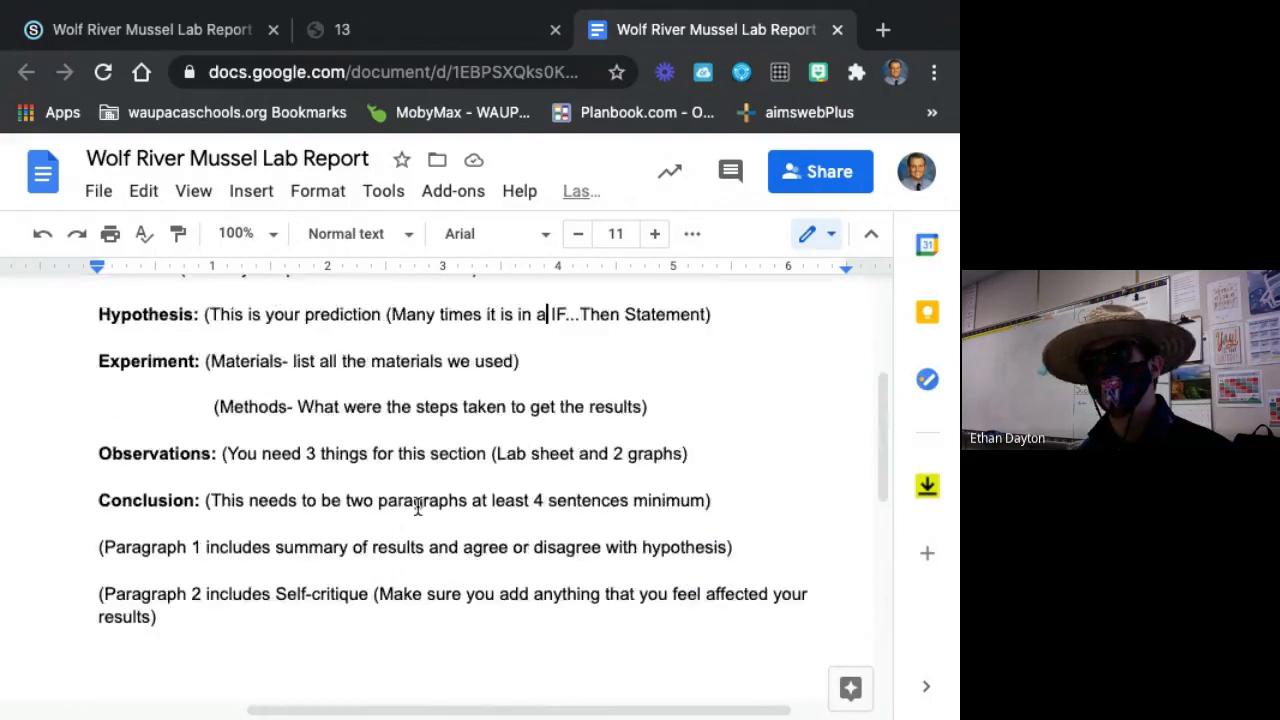
# Check the Freshwater Mussel Field Sample sheet from the species table down to the totals and summary lines.
pyautogui.click(440, 28)
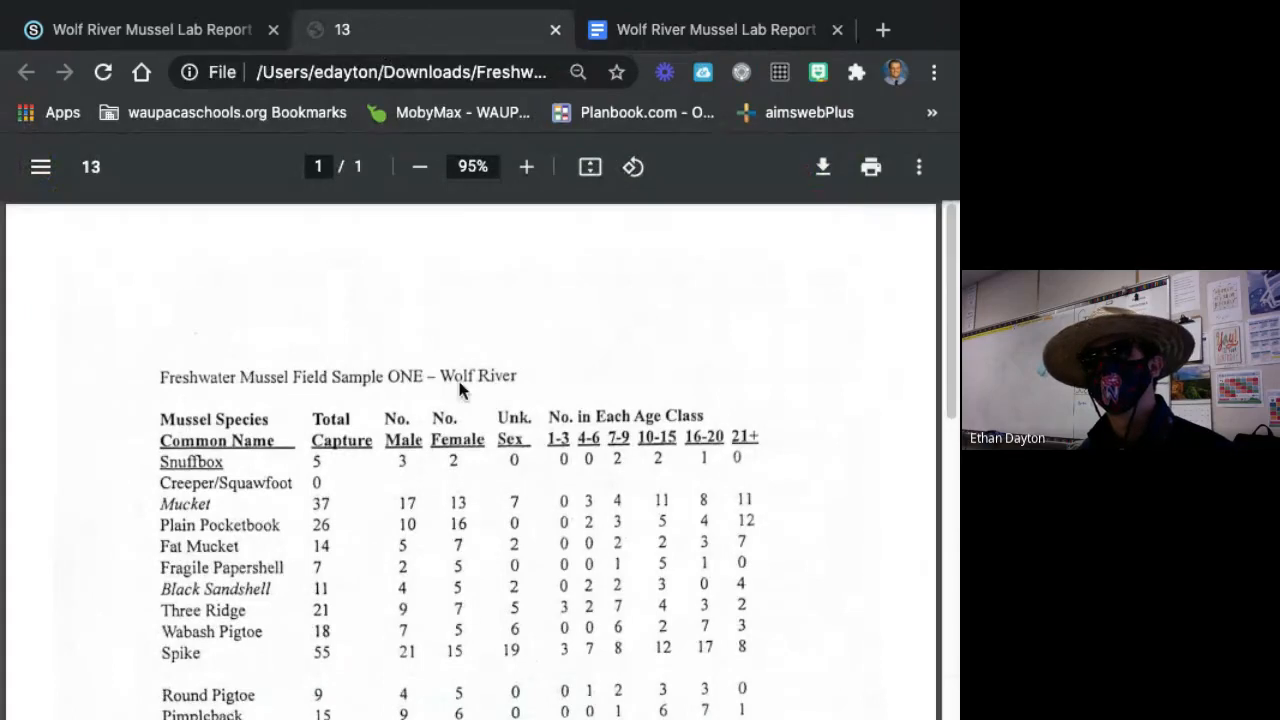
pyautogui.scroll(-2, 409, 586)
pyautogui.scroll(-5, 422, 556)
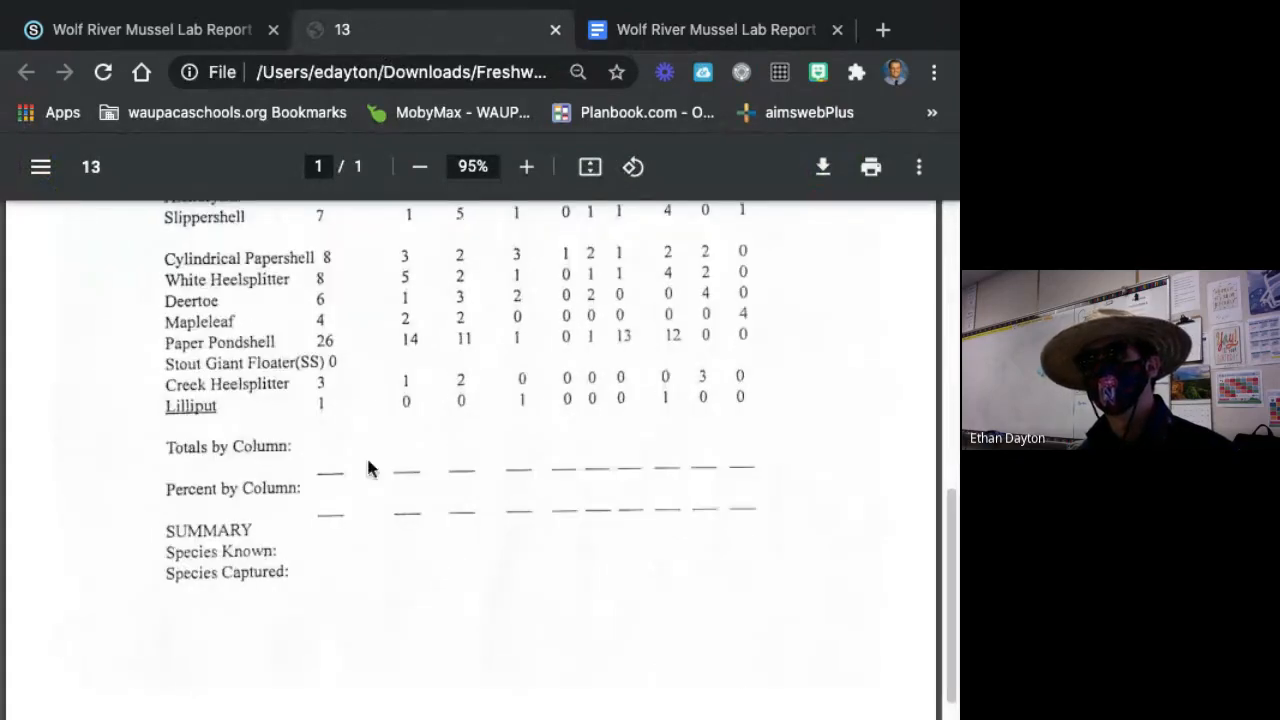
pyautogui.scroll(7, 330, 465)
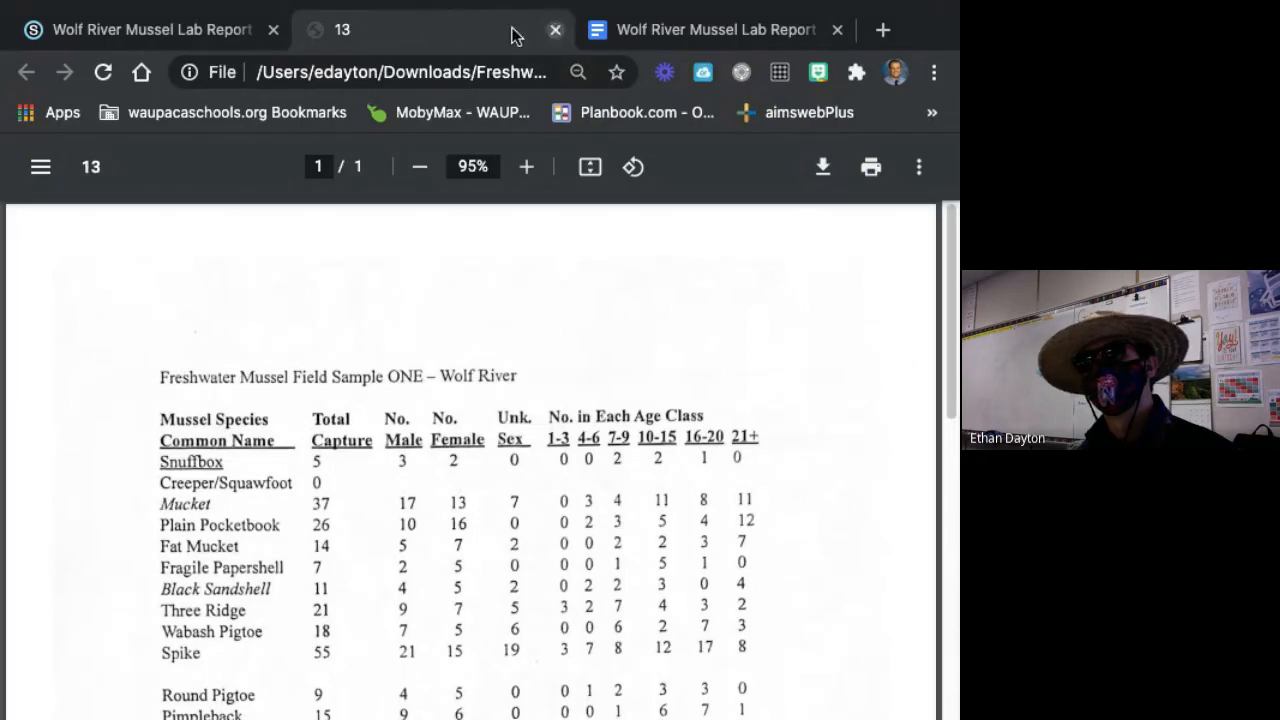
# Return to the Thursday, March 4, 2021 course folder in Schoology and find the Wolf River Mussel Lab Report entry.
pyautogui.click(176, 14)
pyautogui.click(61, 79)
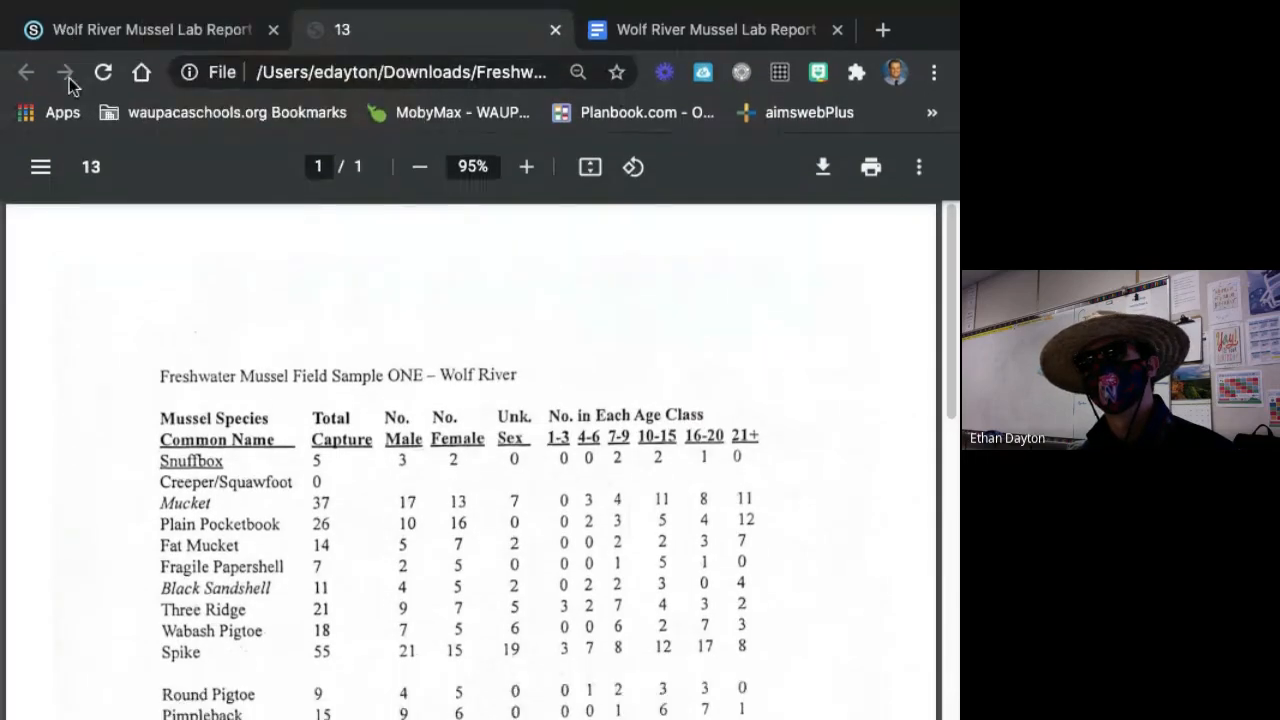
pyautogui.click(82, 34)
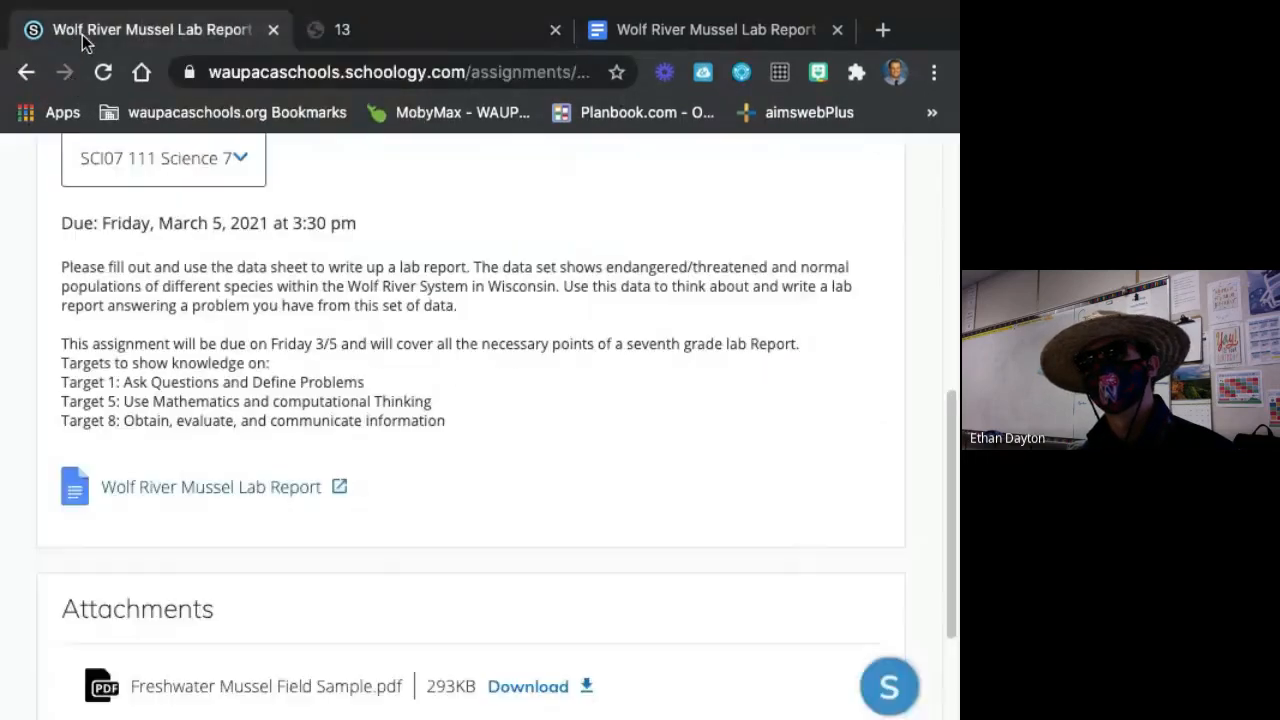
pyautogui.click(27, 73)
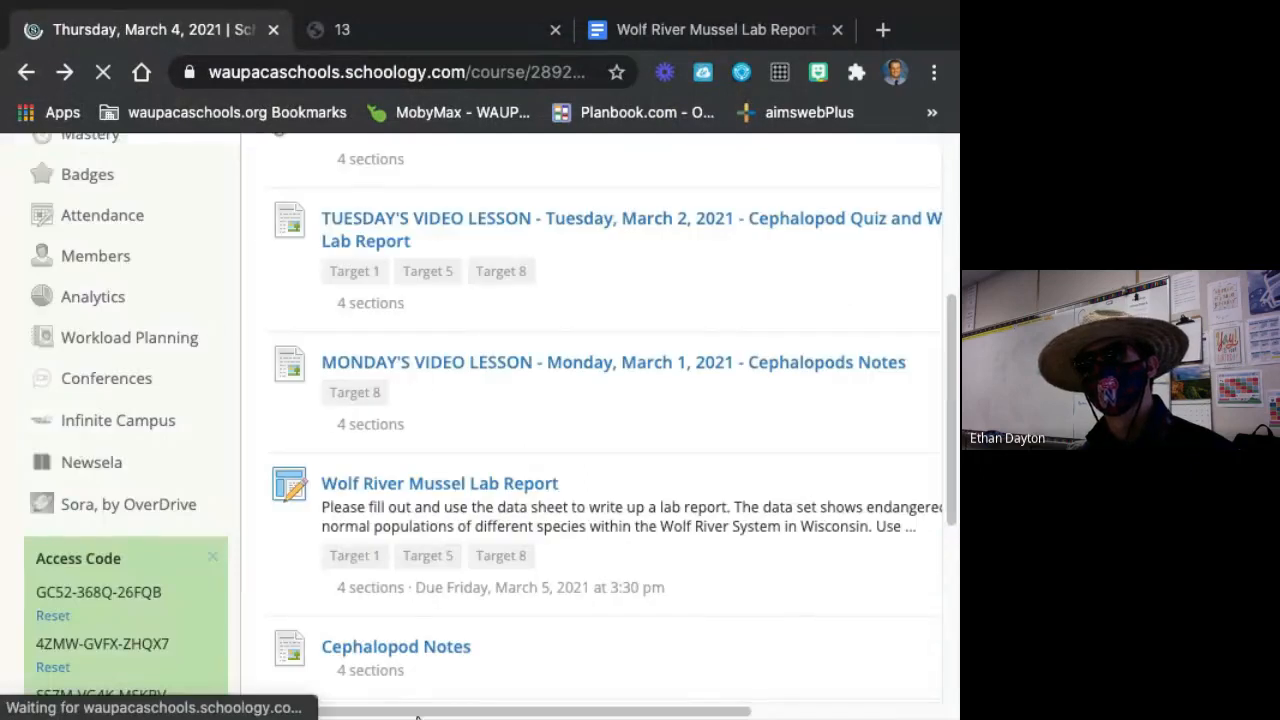
pyautogui.moveTo(417, 716); pyautogui.dragTo(537, 711)
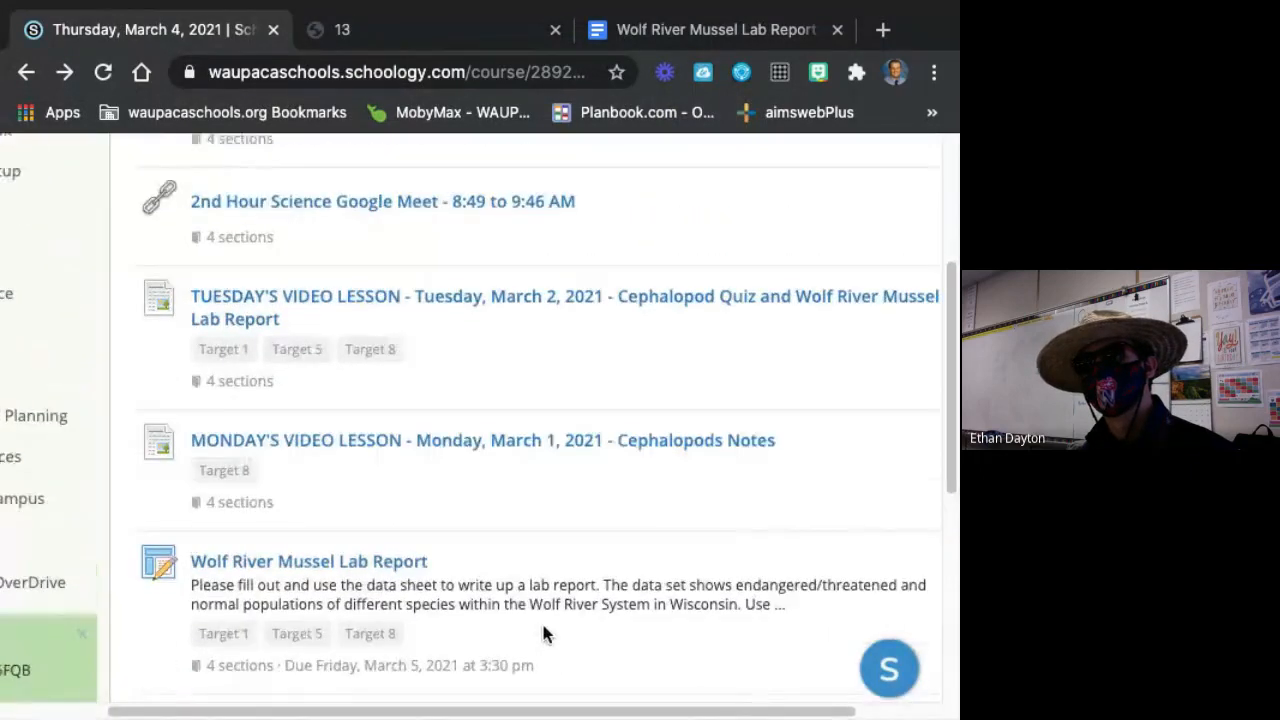
pyautogui.scroll(-2, 543, 633)
# Add a new assignment directly below Monday's video lesson and name it "Data Sheet - Wolf River Mussel".
pyautogui.click(287, 427)
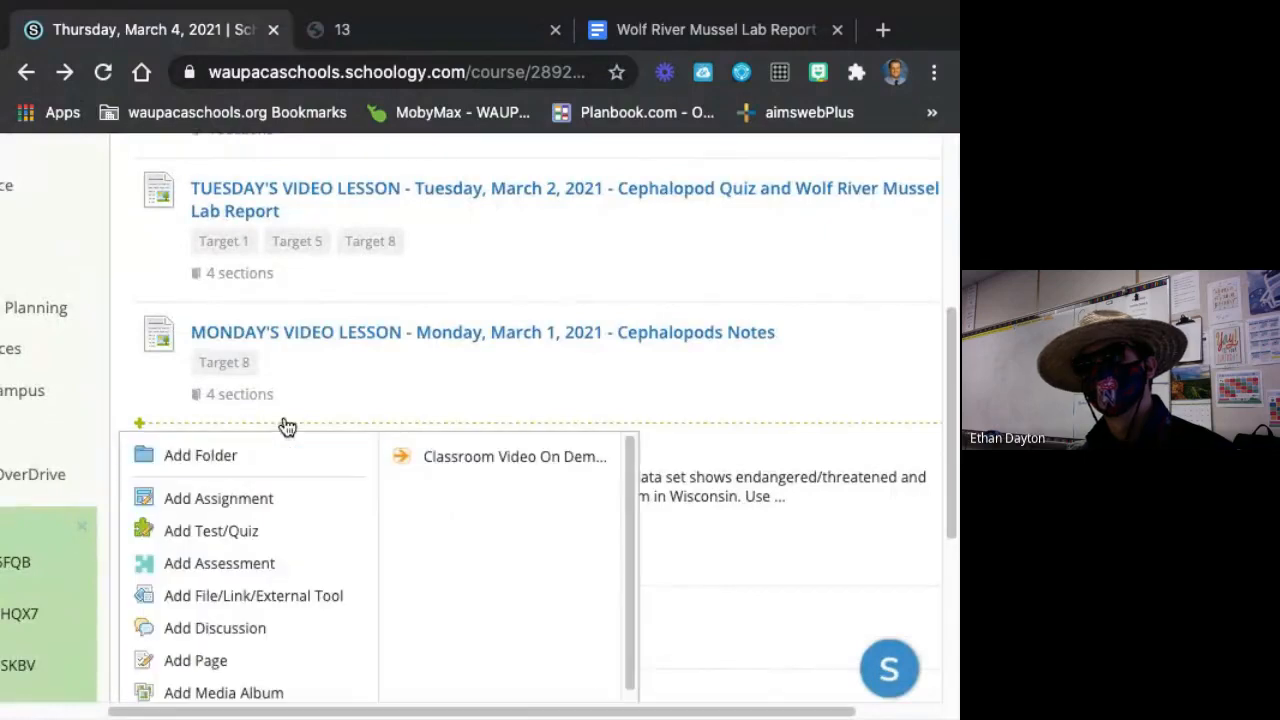
pyautogui.scroll(-1, 263, 491)
pyautogui.scroll(-1, 277, 591)
pyautogui.scroll(1, 257, 483)
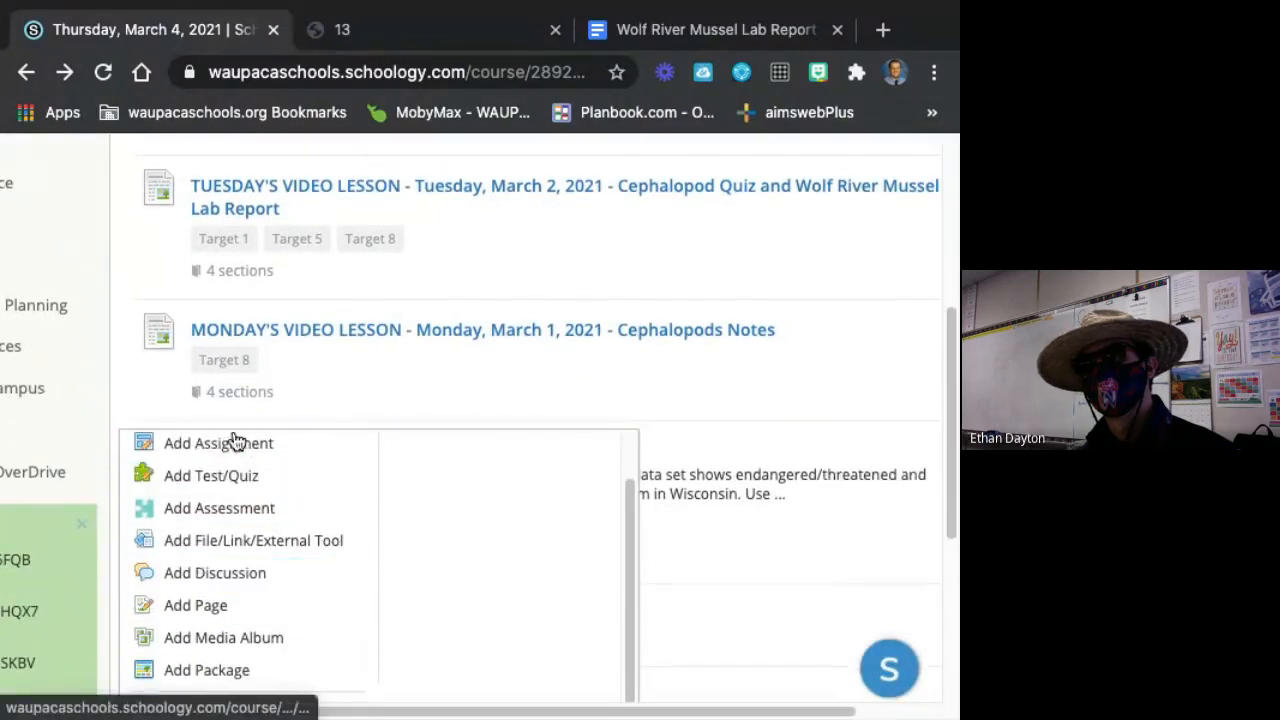
pyautogui.click(257, 443)
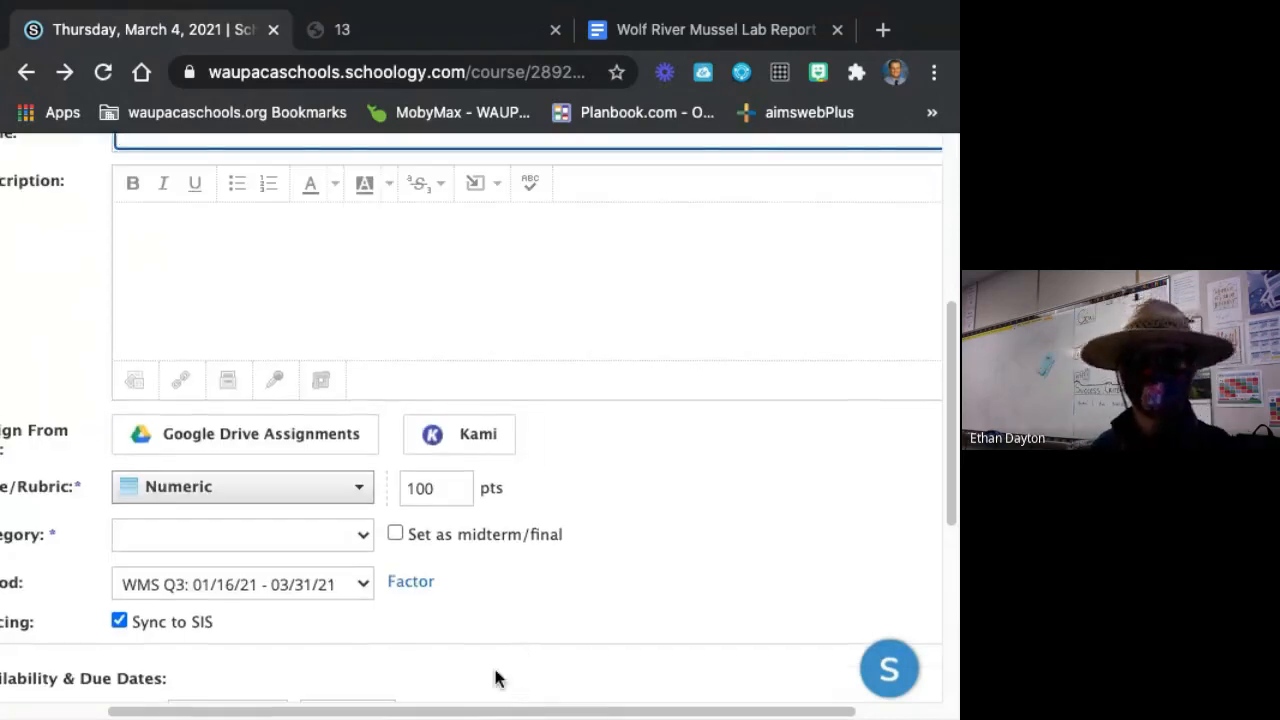
pyautogui.scroll(2, 545, 480)
pyautogui.scroll(-1, 503, 372)
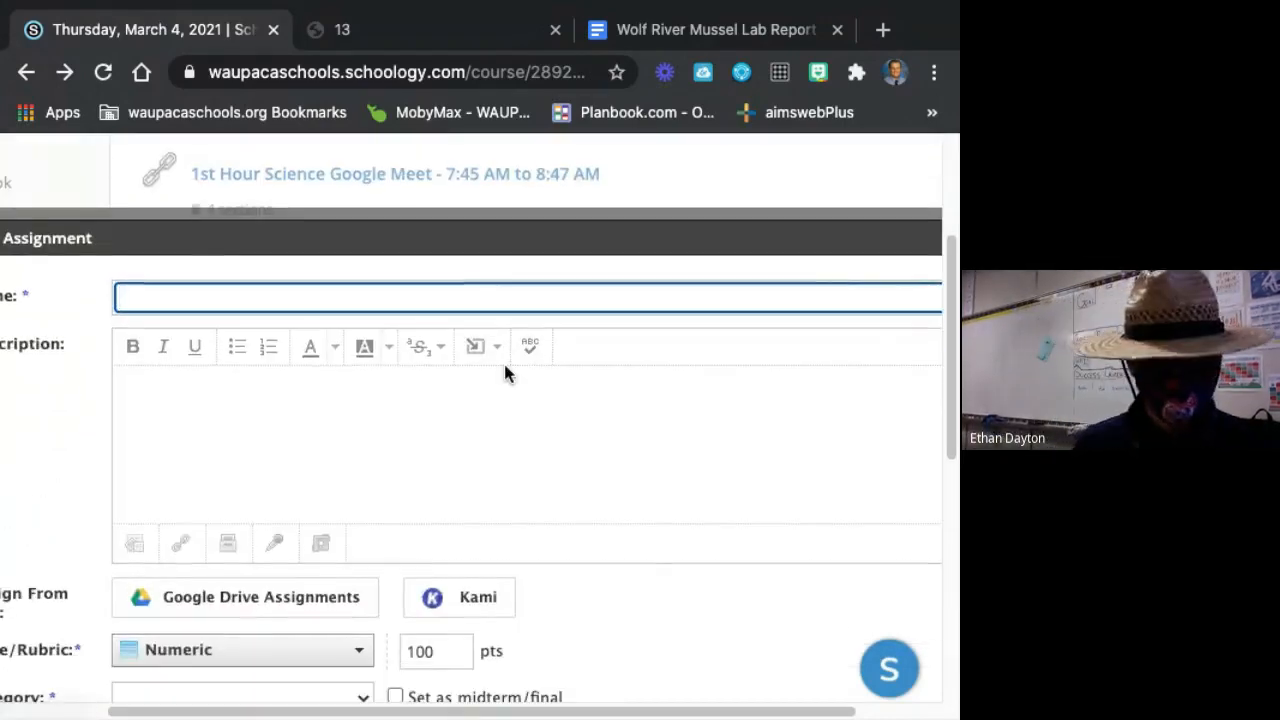
pyautogui.write('Data ')
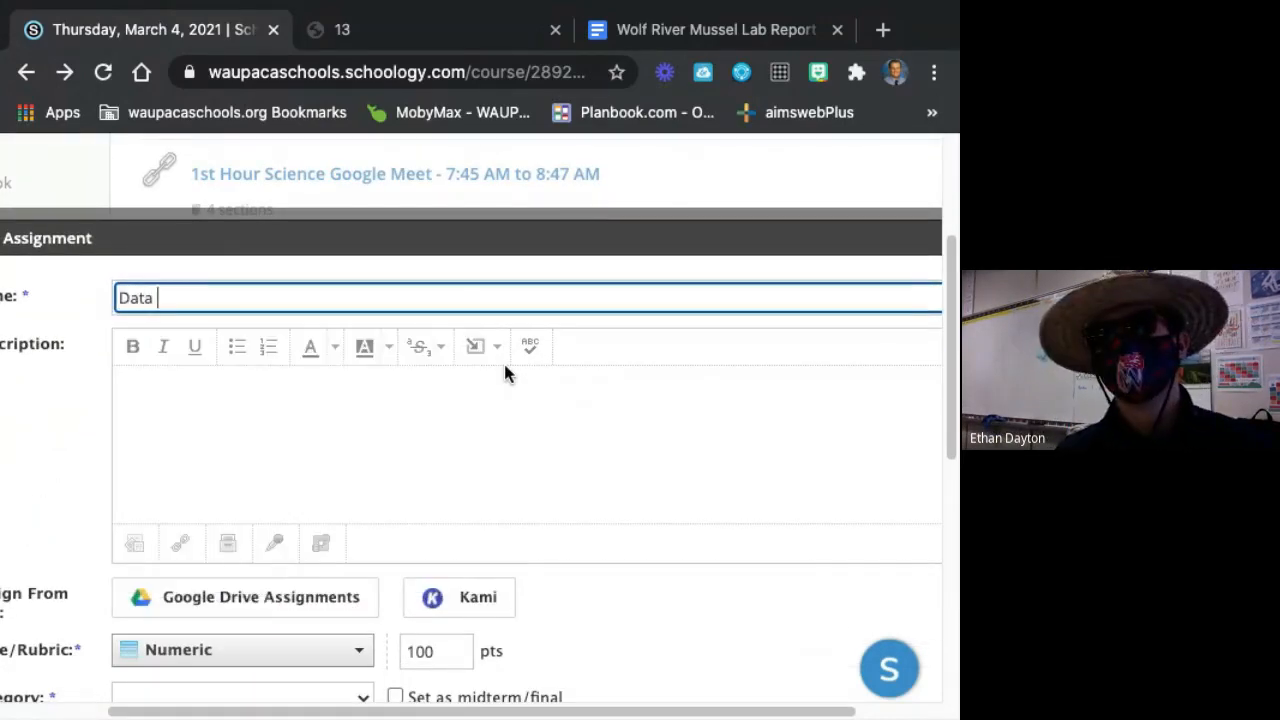
pyautogui.write('Sheet - Wo')
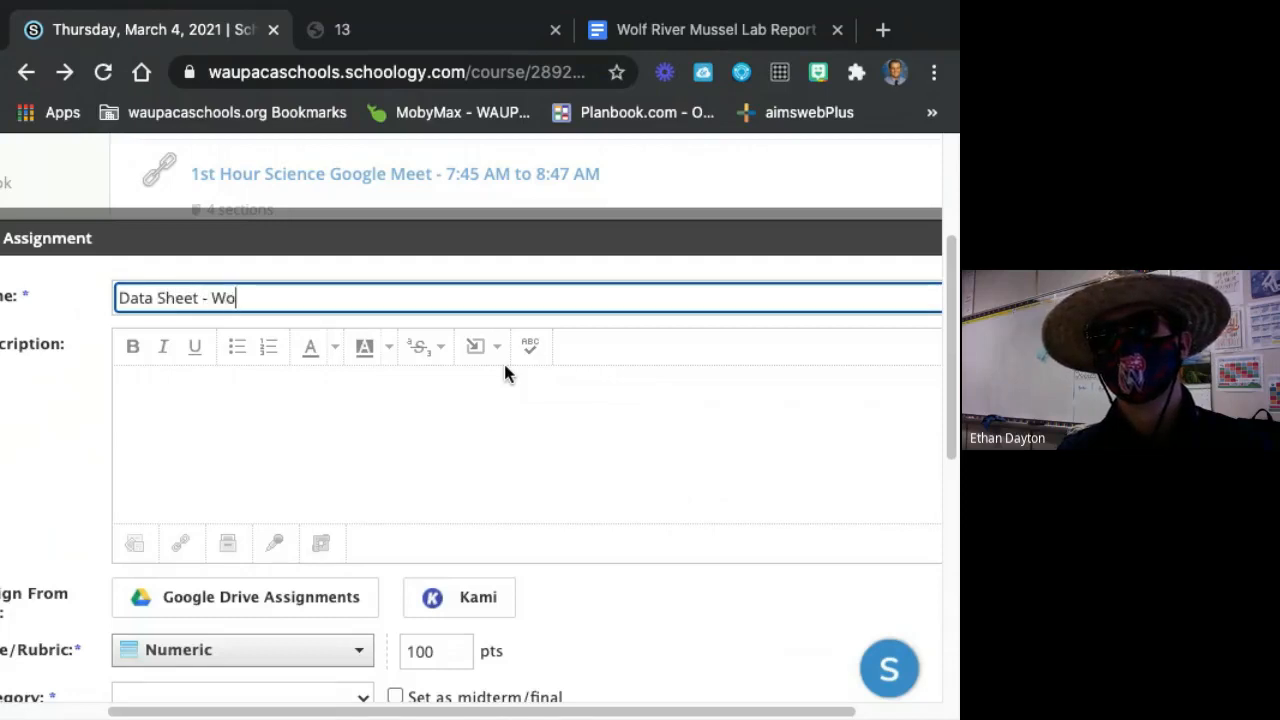
pyautogui.write('lf River Mussel')
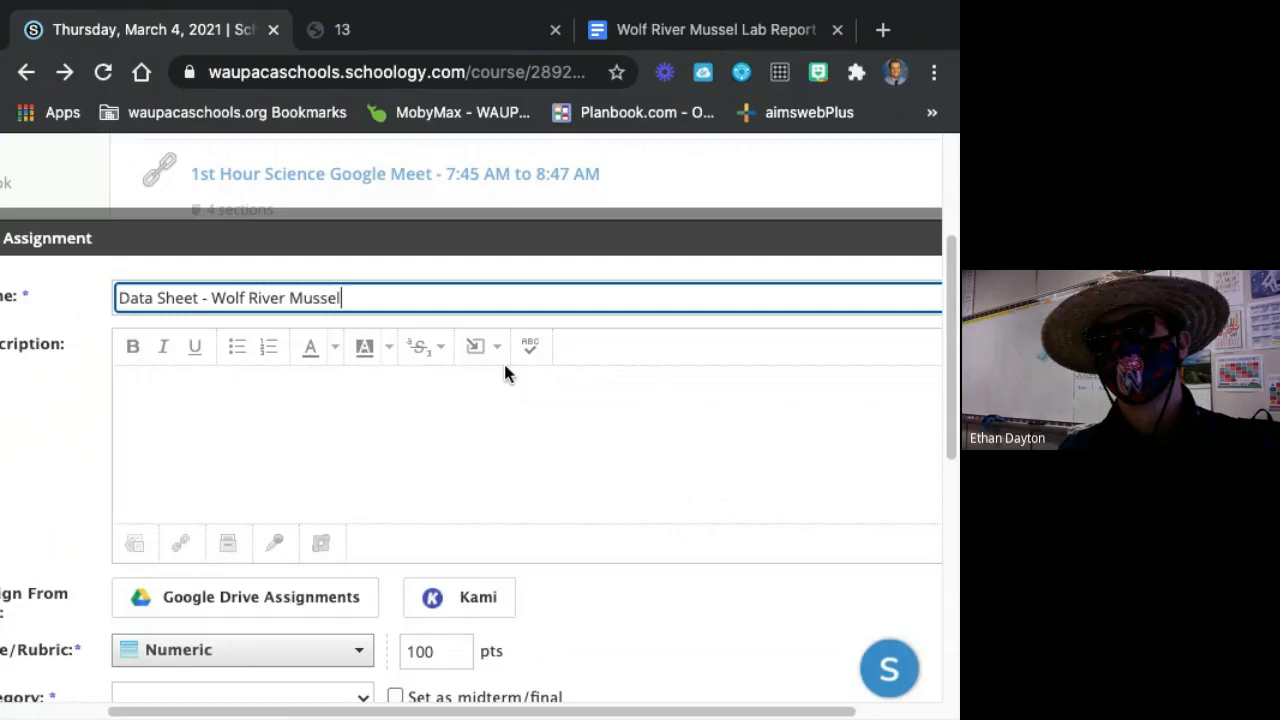
pyautogui.press('Tab')
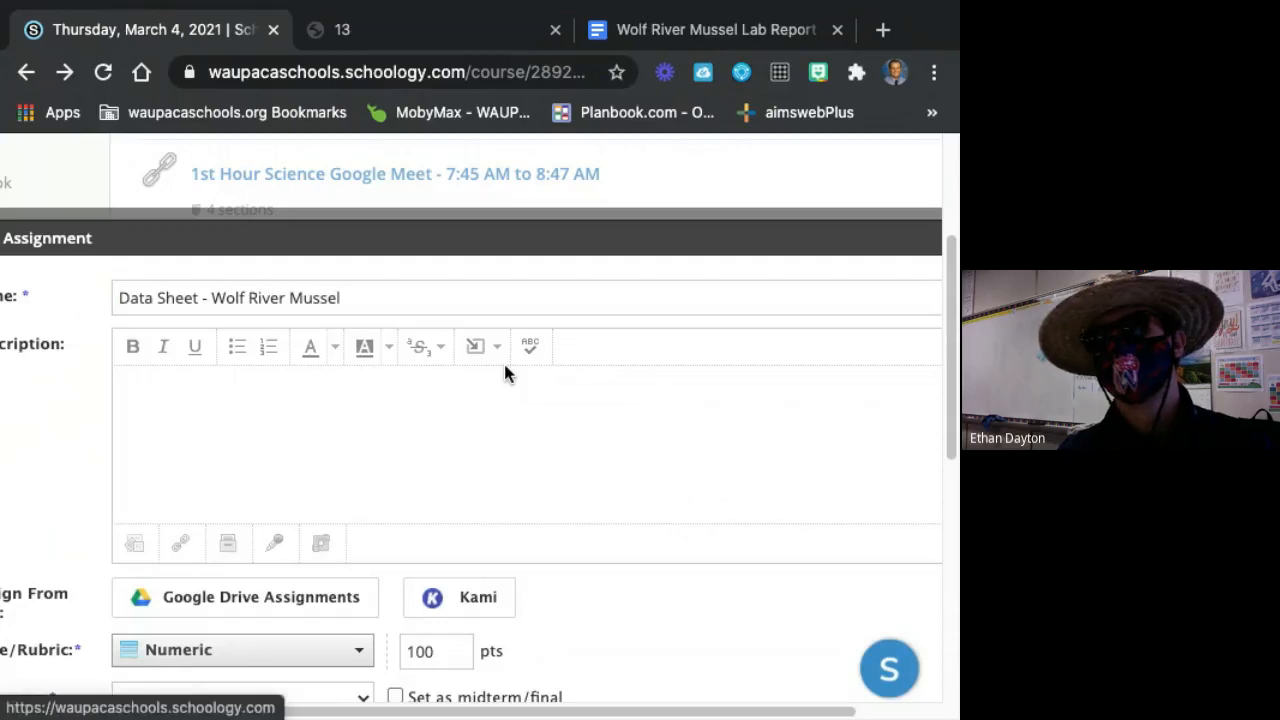
# Set the new assignment's points to 0.
pyautogui.scroll(-3, 574, 508)
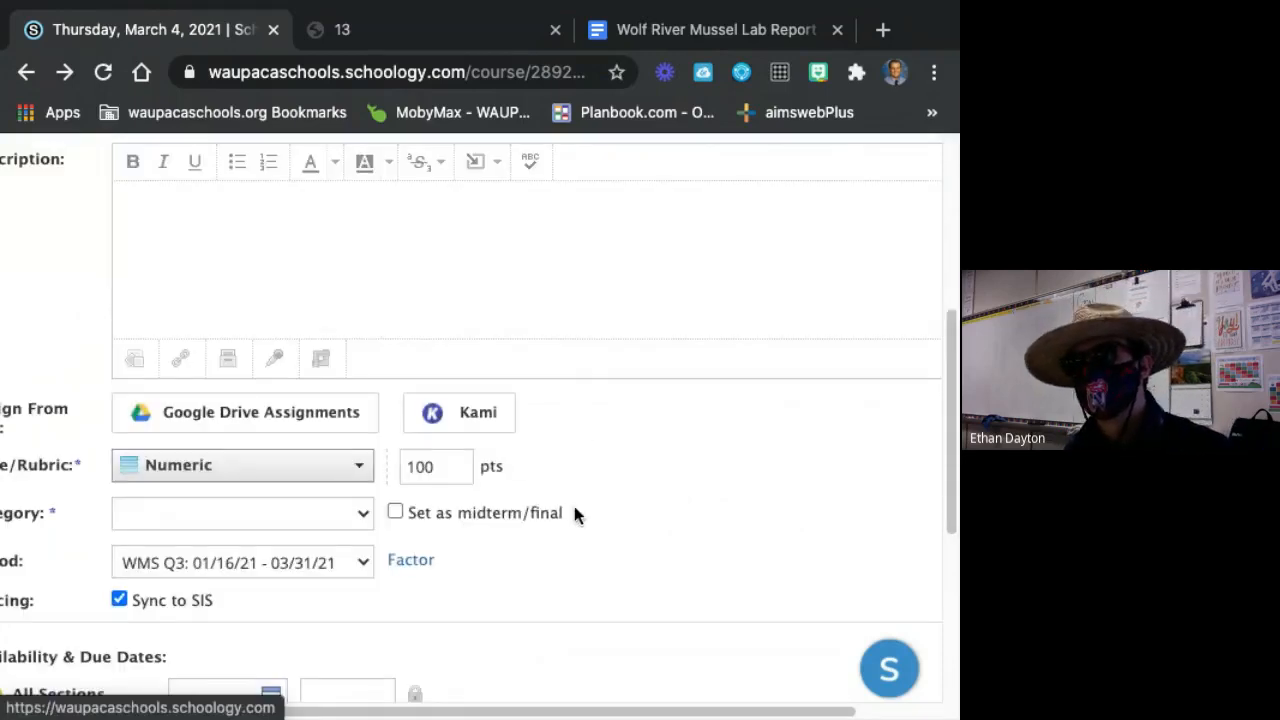
pyautogui.click(436, 467)
pyautogui.doubleClick(430, 467)
pyautogui.write('0')
pyautogui.click(620, 468)
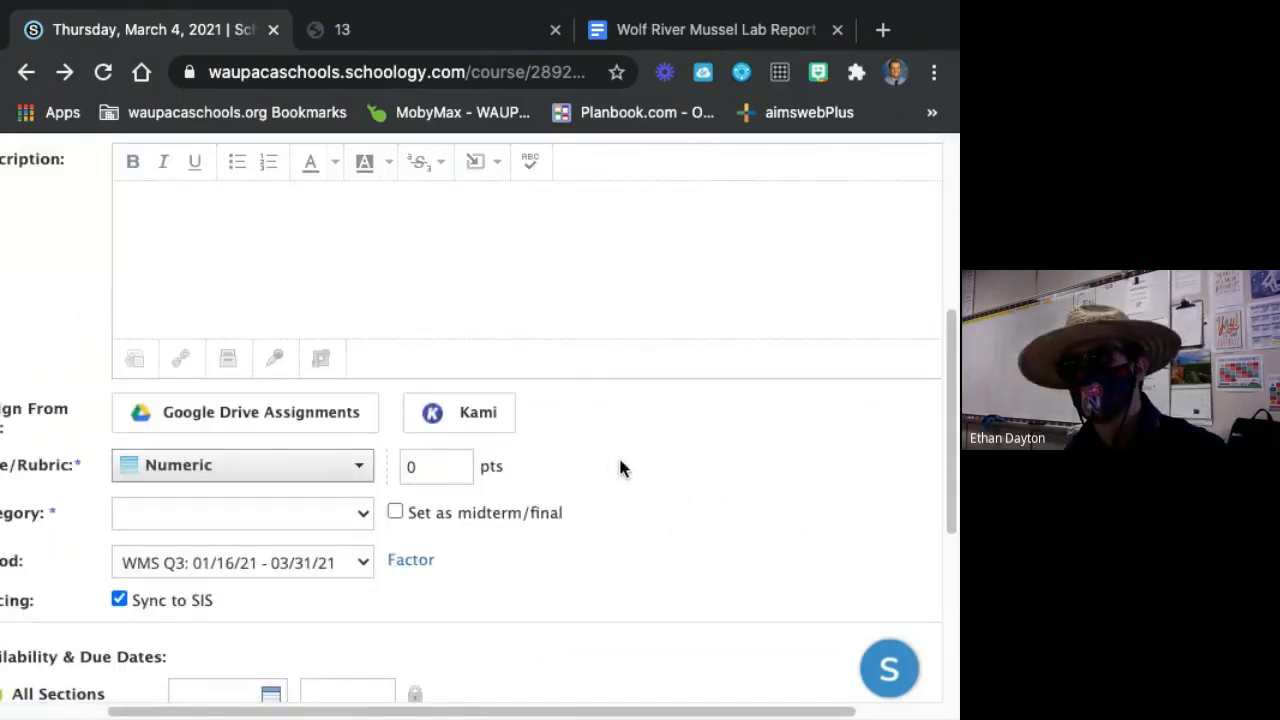
# Set the assignment's category to In-Class Work and its points to 3.
pyautogui.click(357, 516)
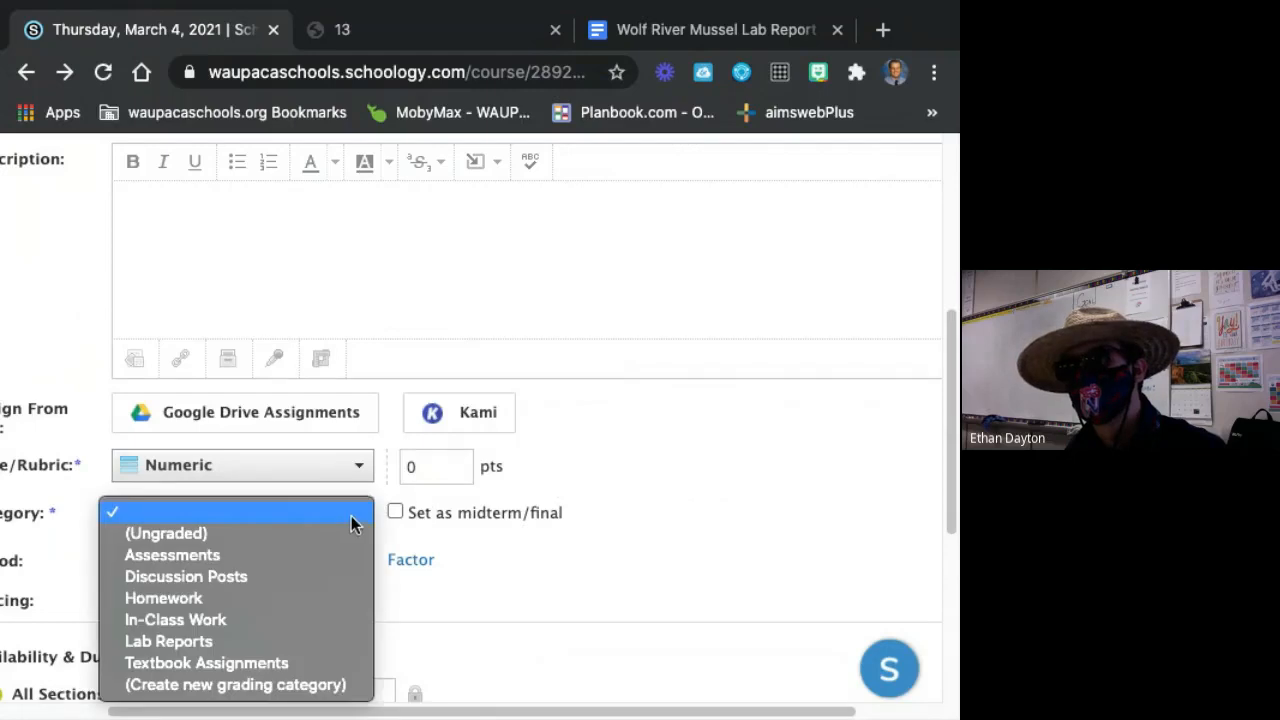
pyautogui.click(202, 620)
pyautogui.click(432, 492)
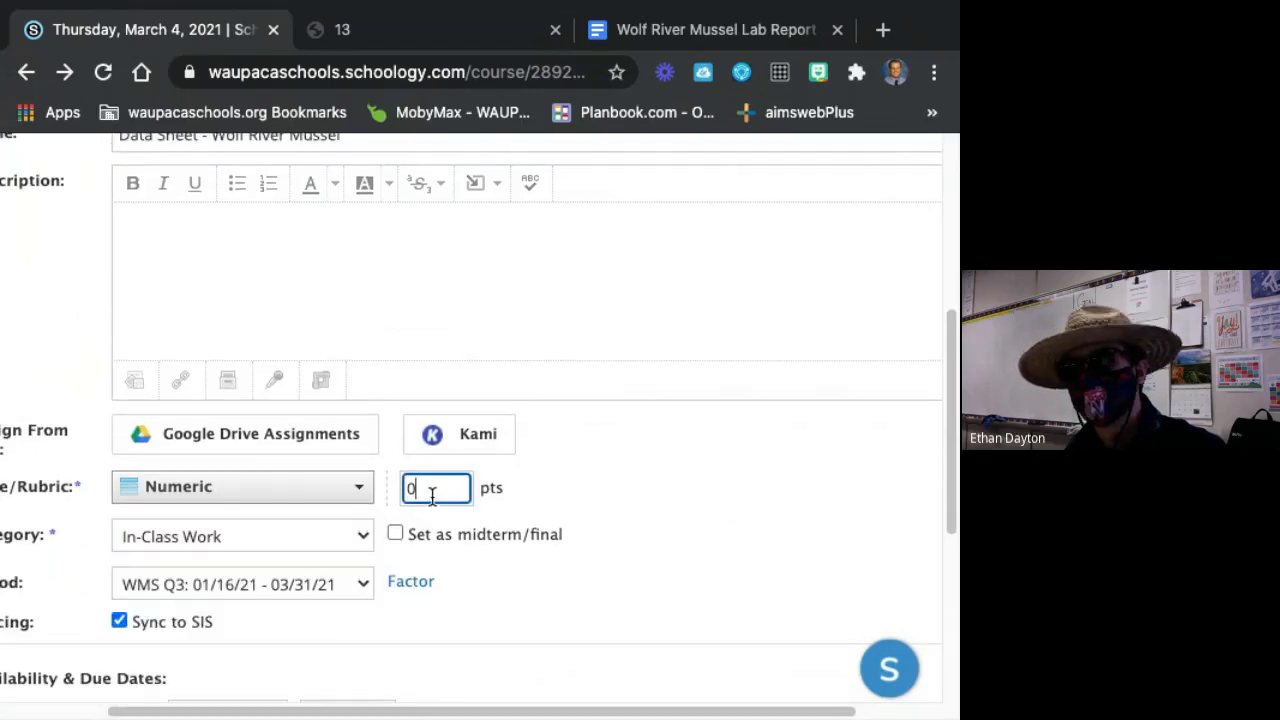
pyautogui.write('1')
pyautogui.click(677, 340)
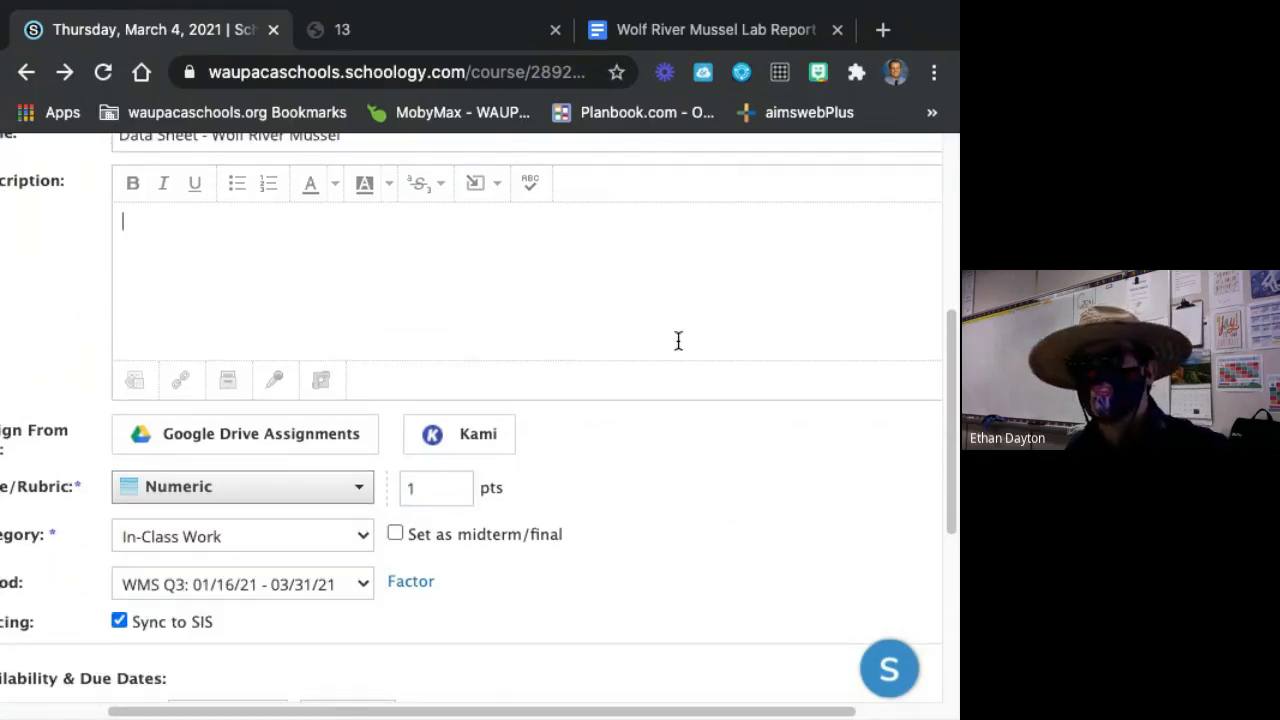
pyautogui.click(458, 488)
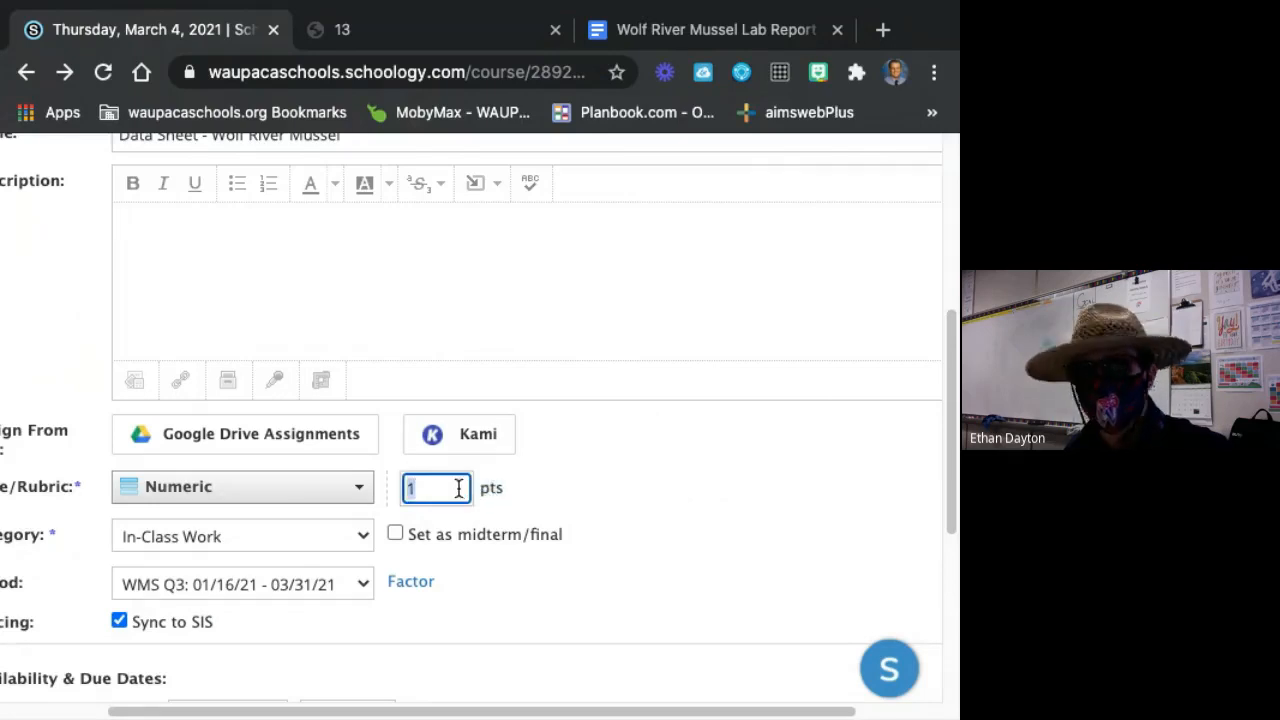
pyautogui.write('3')
# Enter the assignment description "Fill out each column using Kami.".
pyautogui.scroll(-2, 666, 356)
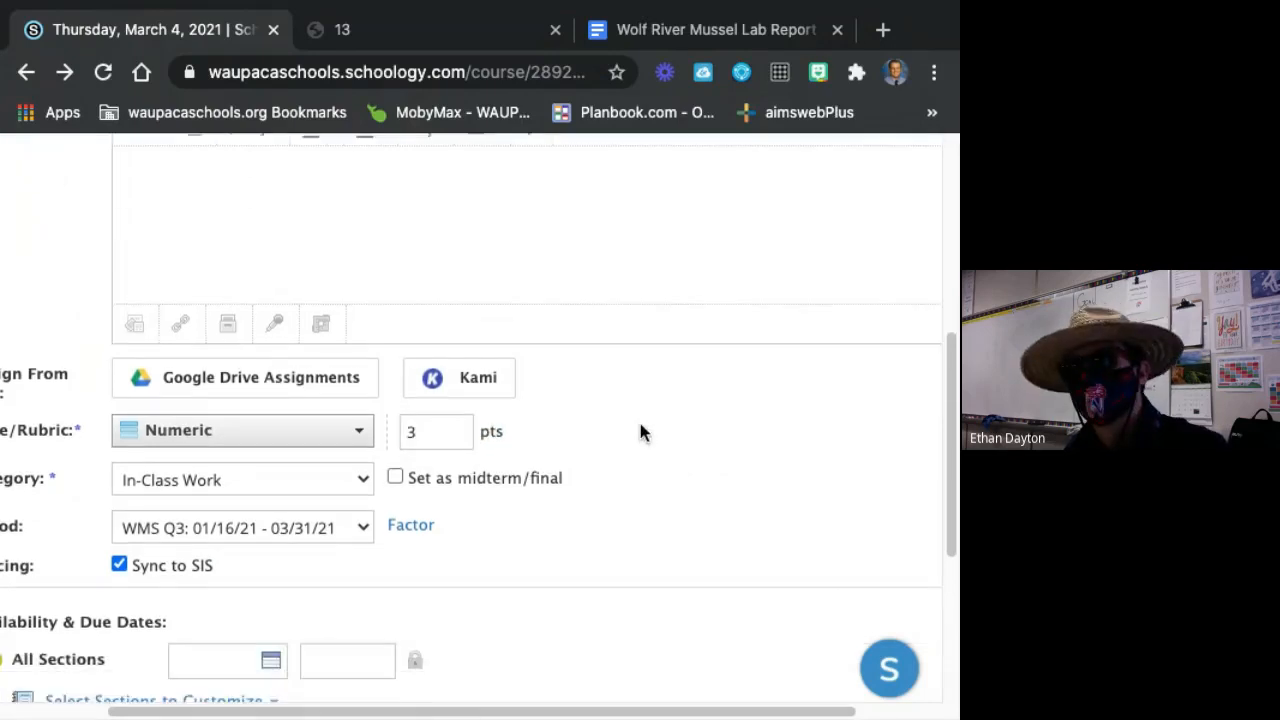
pyautogui.scroll(5, 382, 520)
pyautogui.scroll(-1, 471, 437)
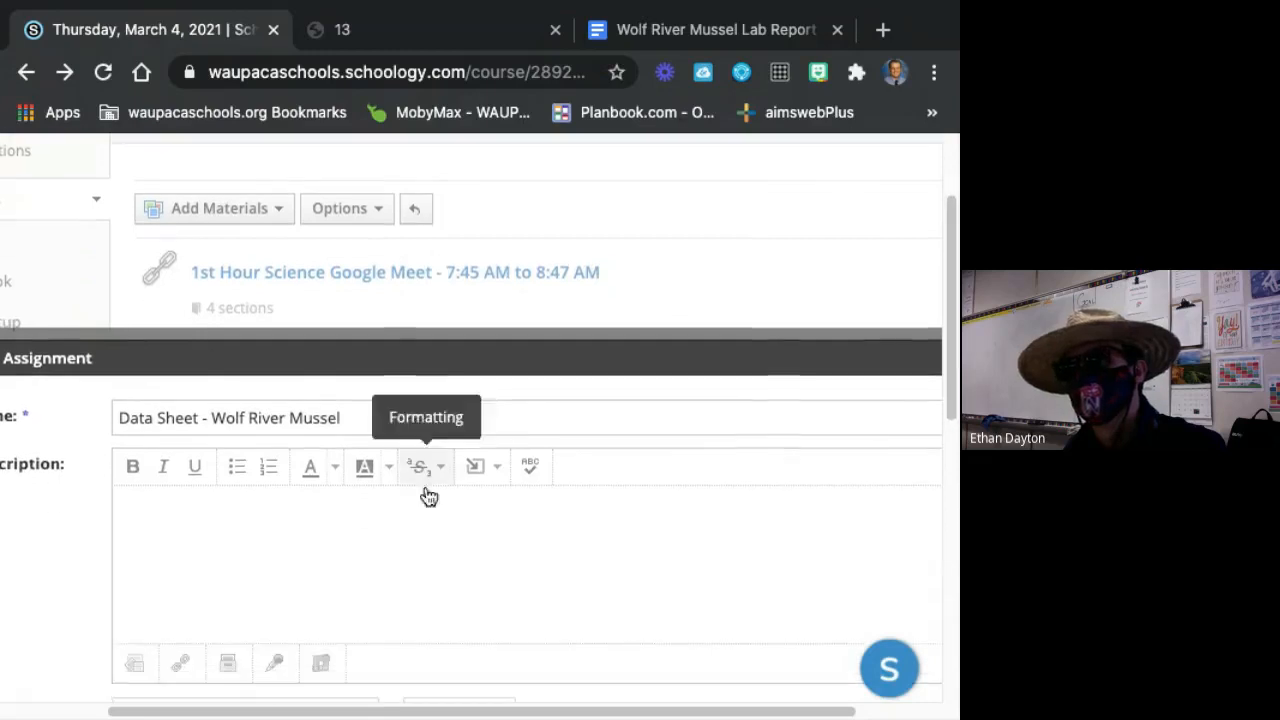
pyautogui.scroll(-2, 409, 443)
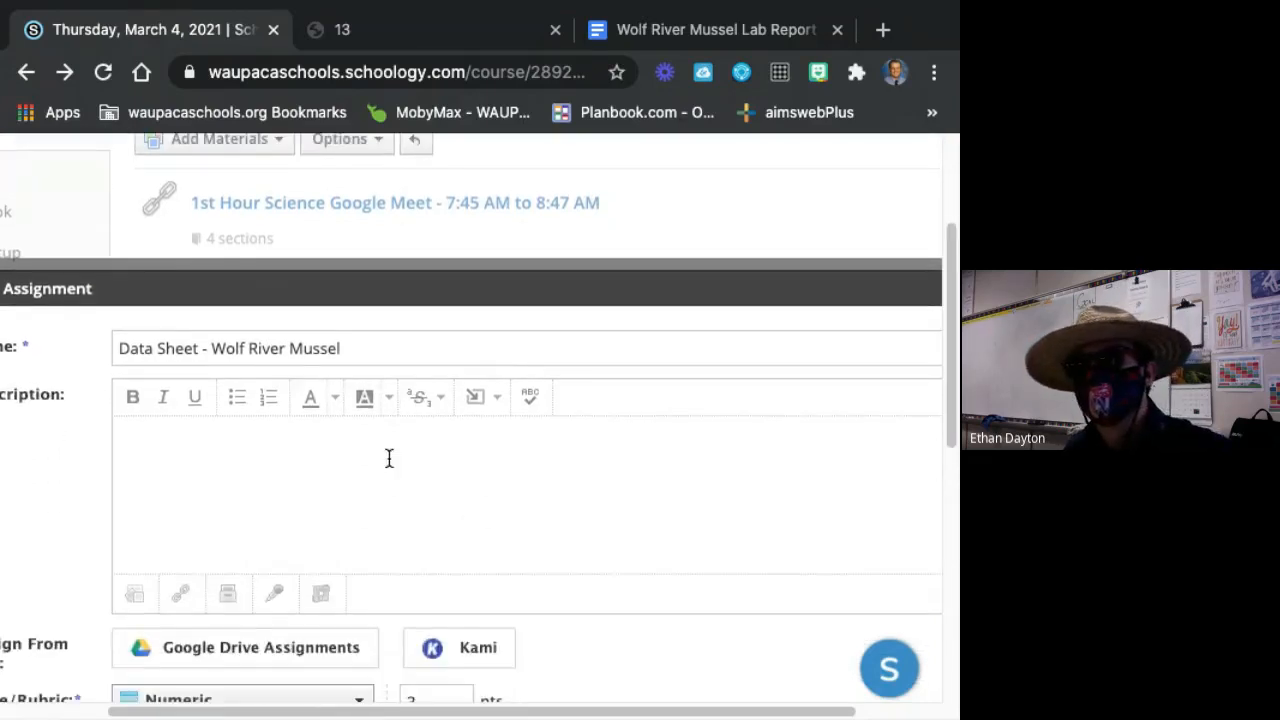
pyautogui.click(377, 516)
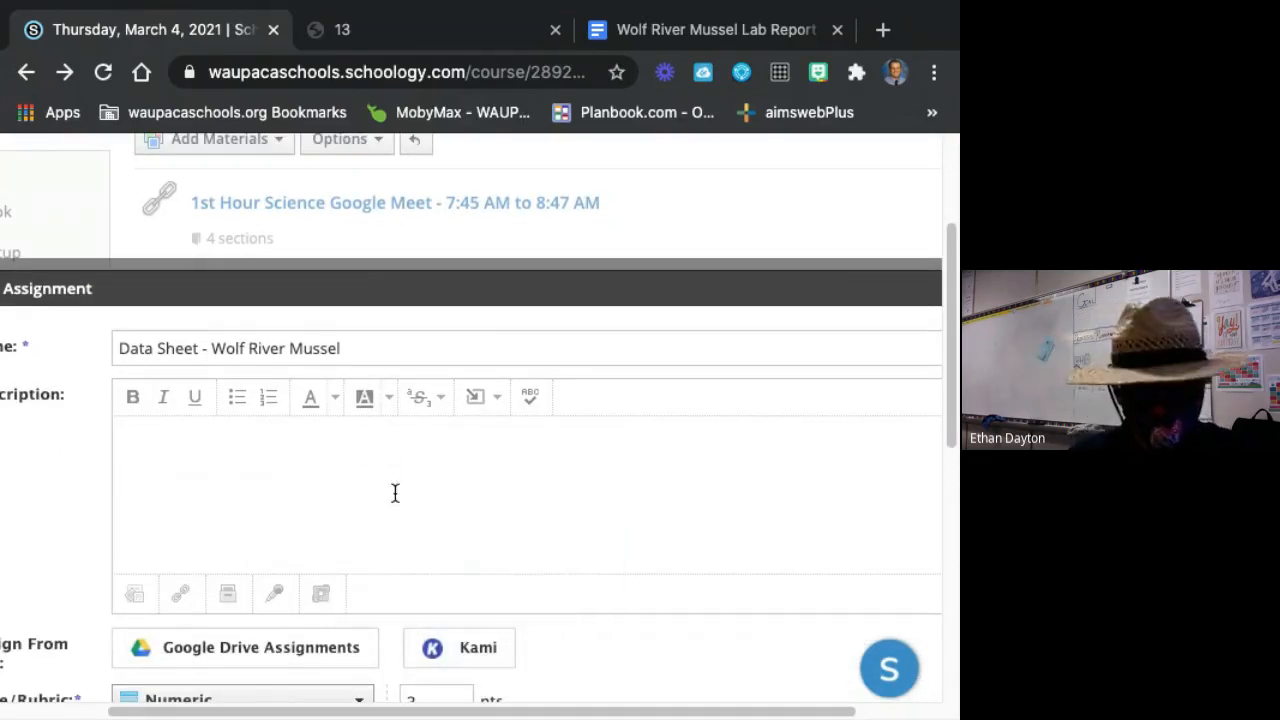
pyautogui.write('Fill out')
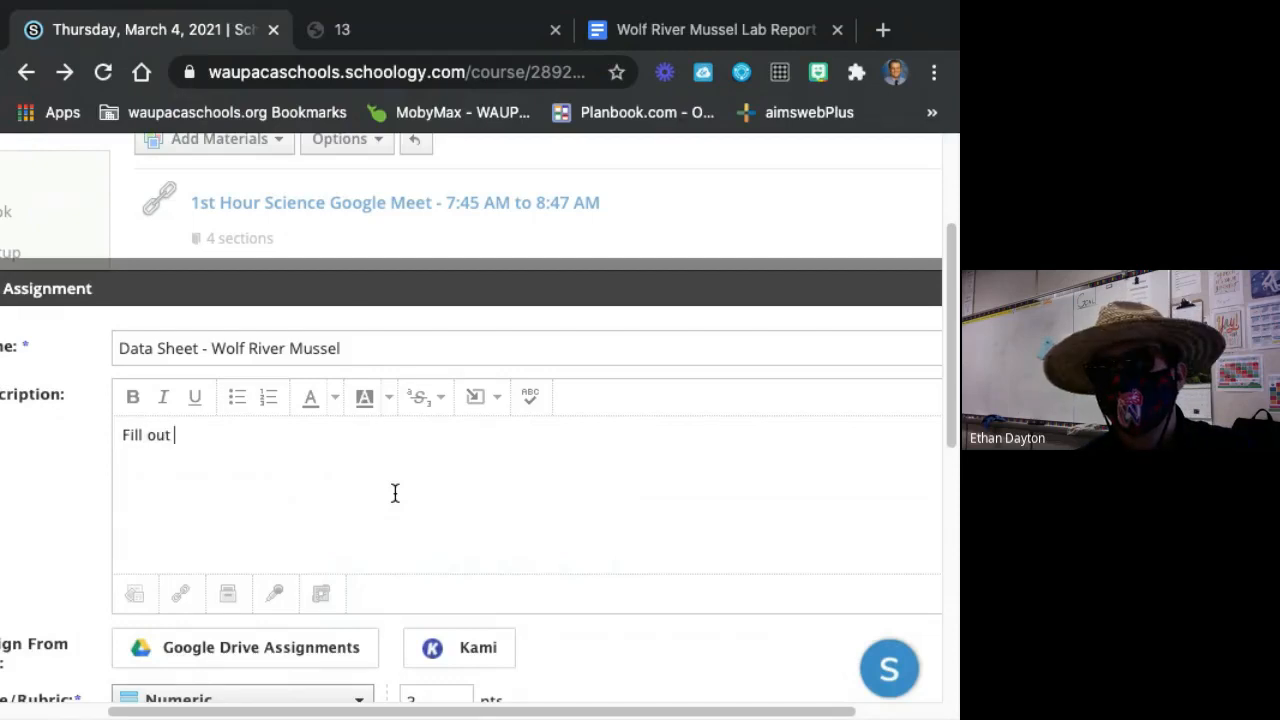
pyautogui.write(' each column using Kami.')
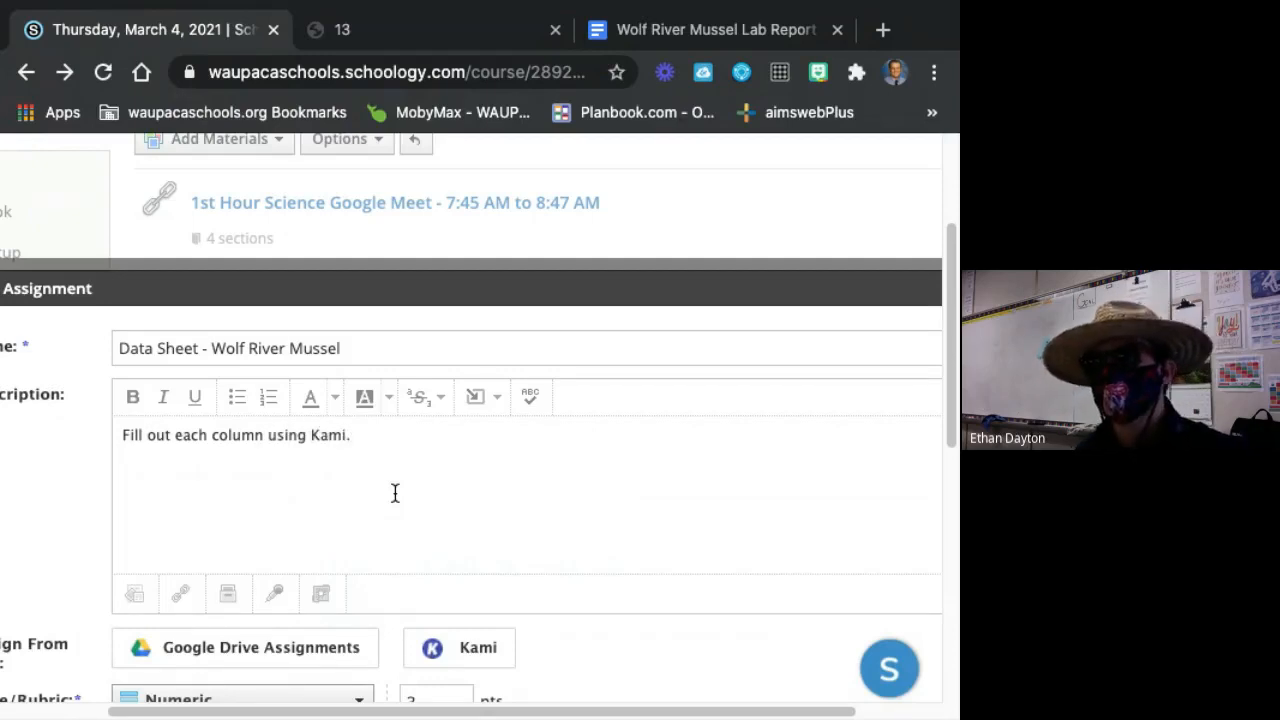
# Assign the Freshwater Mussel Field Sample through Kami from the Activity Sheets folder inside Permanent Science Resources.
pyautogui.click(498, 636)
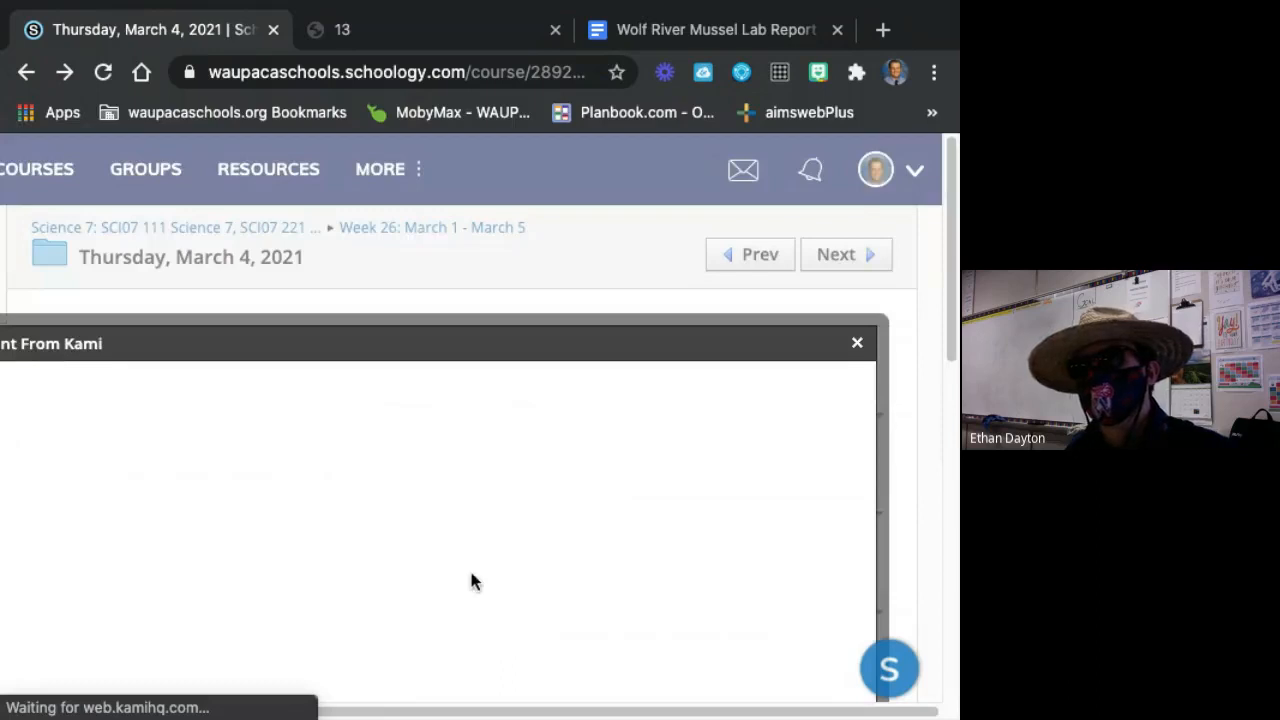
pyautogui.scroll(-3, 473, 582)
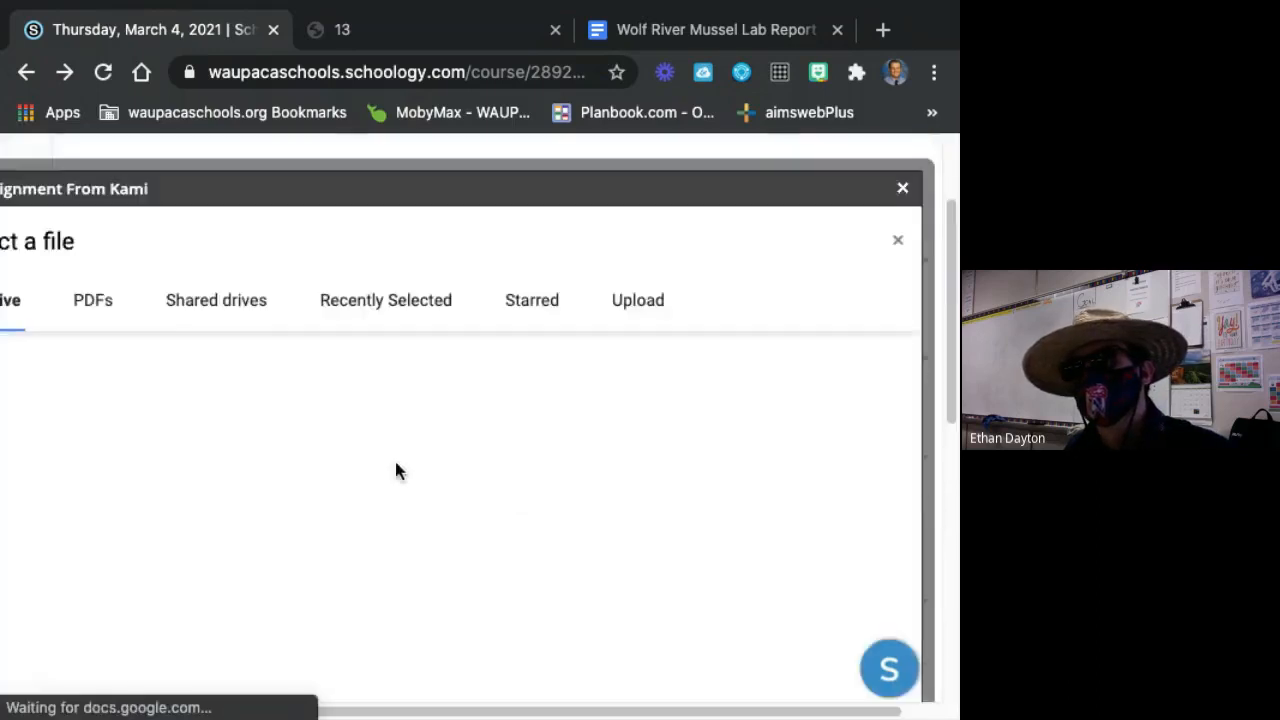
pyautogui.scroll(-3, 269, 522)
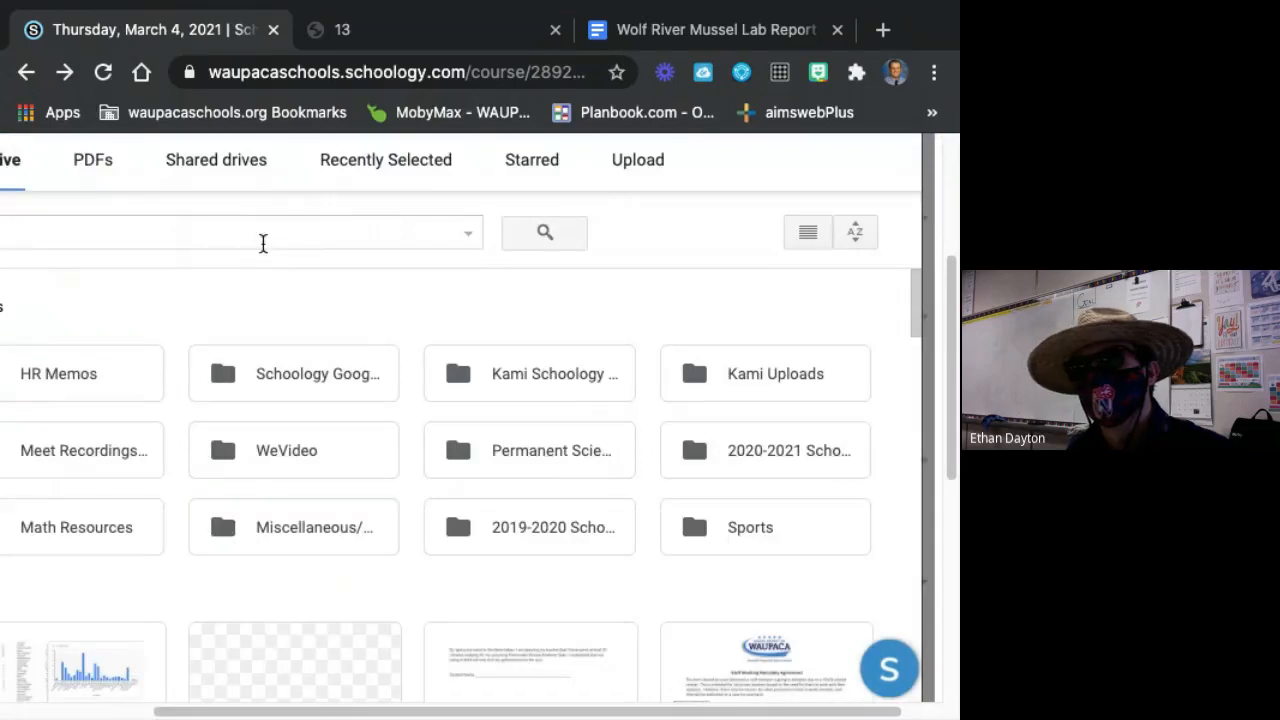
pyautogui.doubleClick(547, 463)
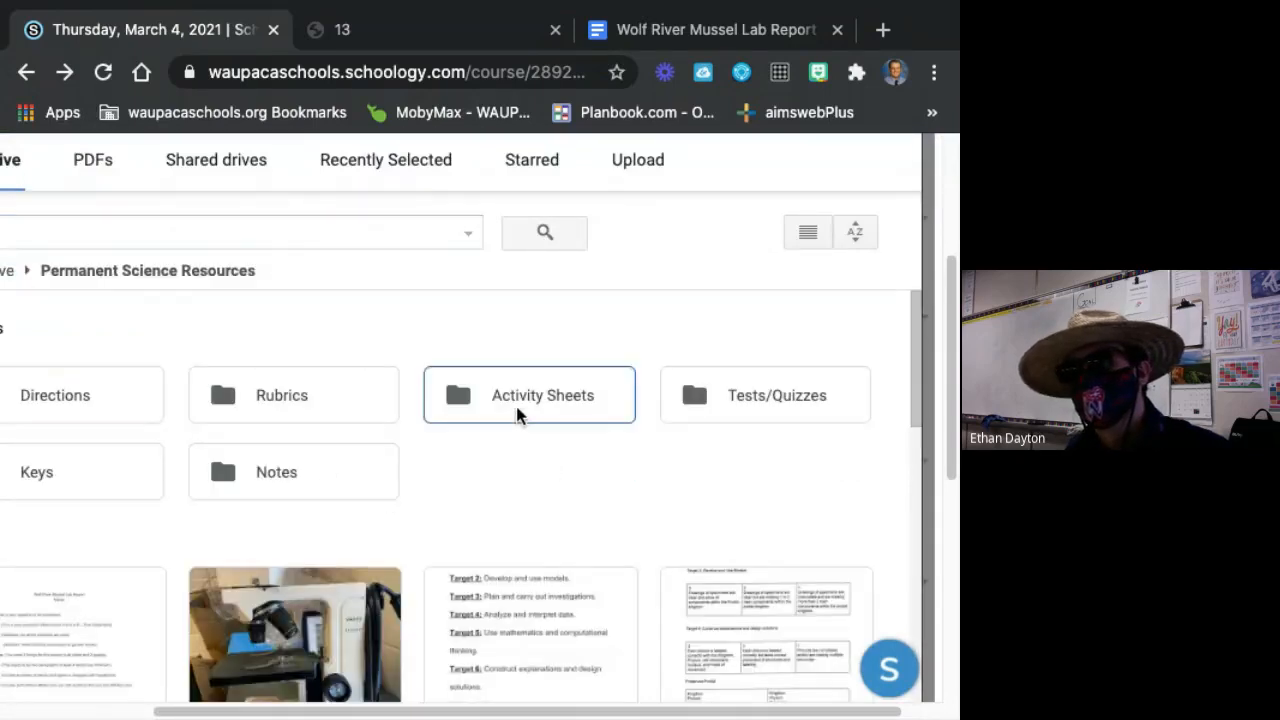
pyautogui.doubleClick(517, 410)
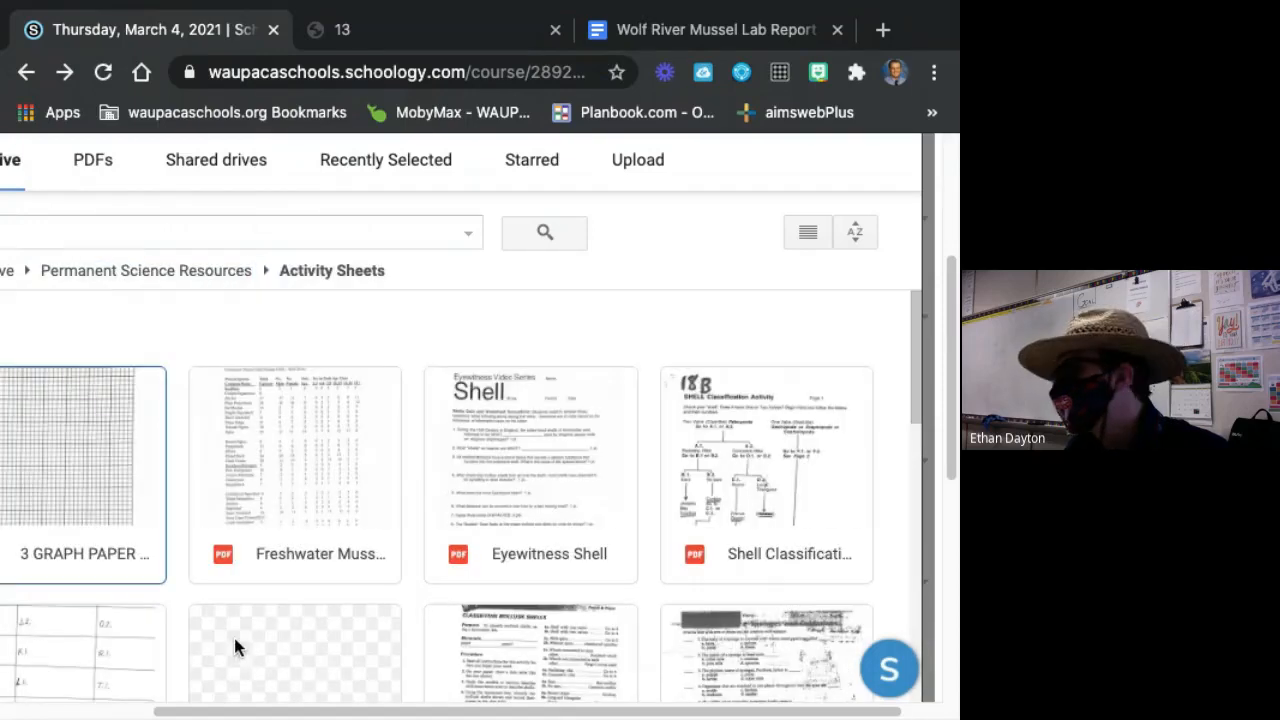
pyautogui.scroll(-6, 316, 607)
pyautogui.scroll(4, 316, 607)
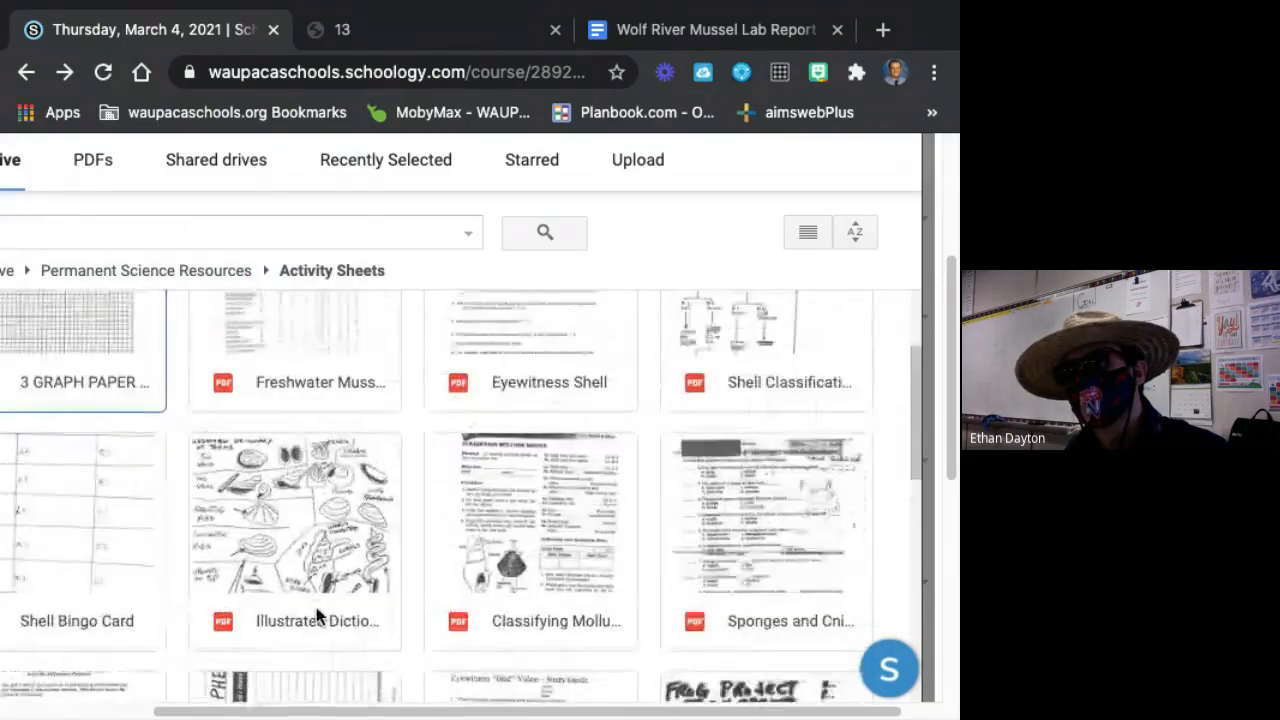
pyautogui.scroll(4, 316, 613)
pyautogui.doubleClick(328, 459)
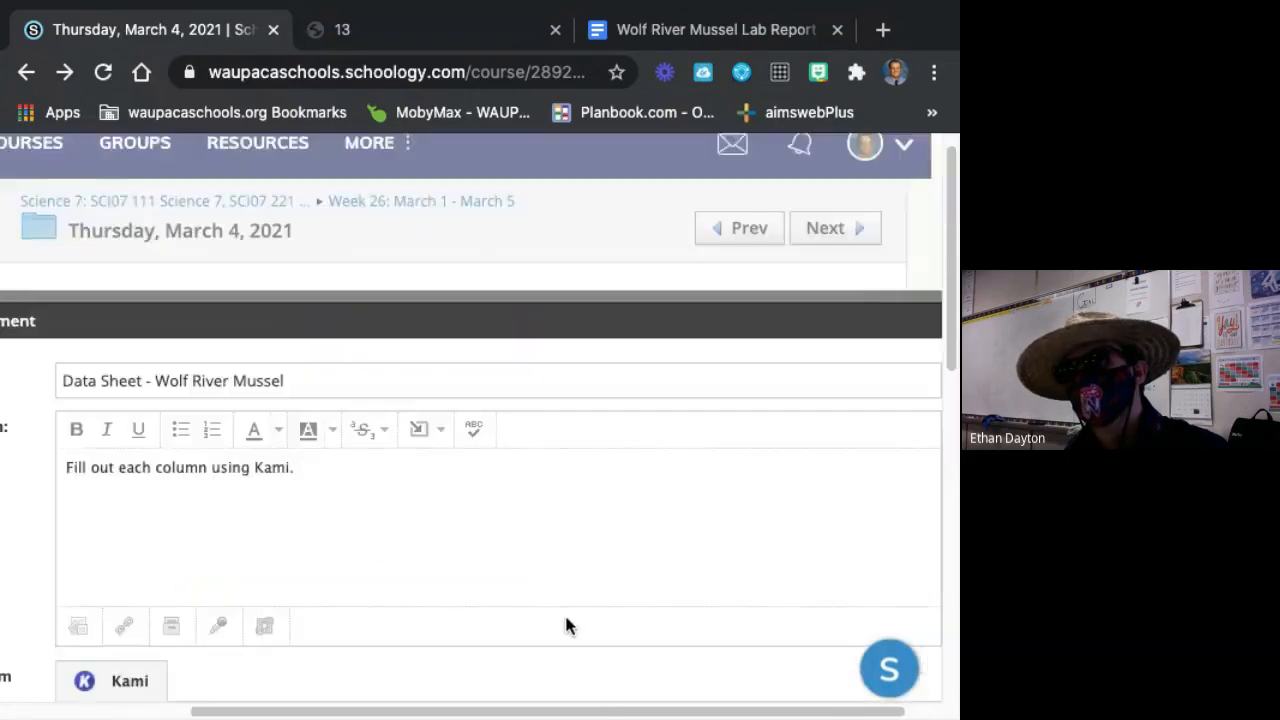
# Align the assignment with Target 1, Target 5 and Target 8 from the 7th Grade Science Group - Teachers custom learning objectives.
pyautogui.scroll(-5, 496, 585)
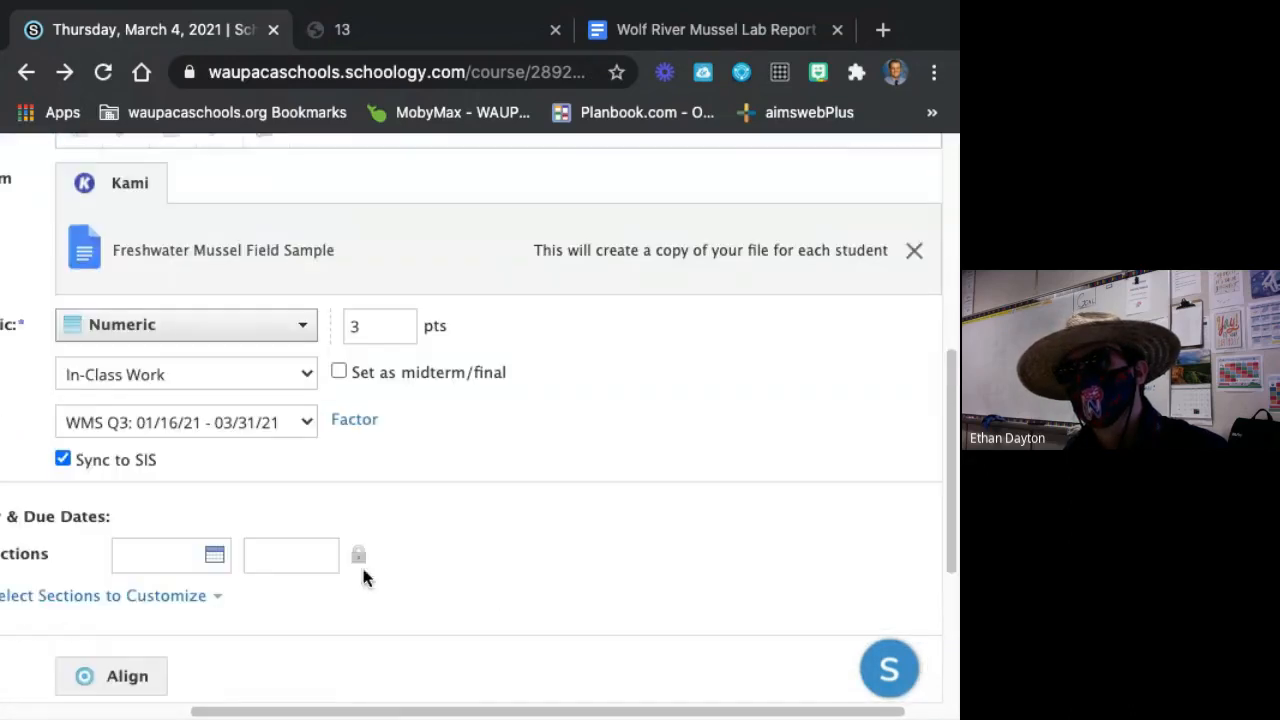
pyautogui.scroll(-1, 300, 590)
pyautogui.moveTo(329, 711); pyautogui.dragTo(211, 711)
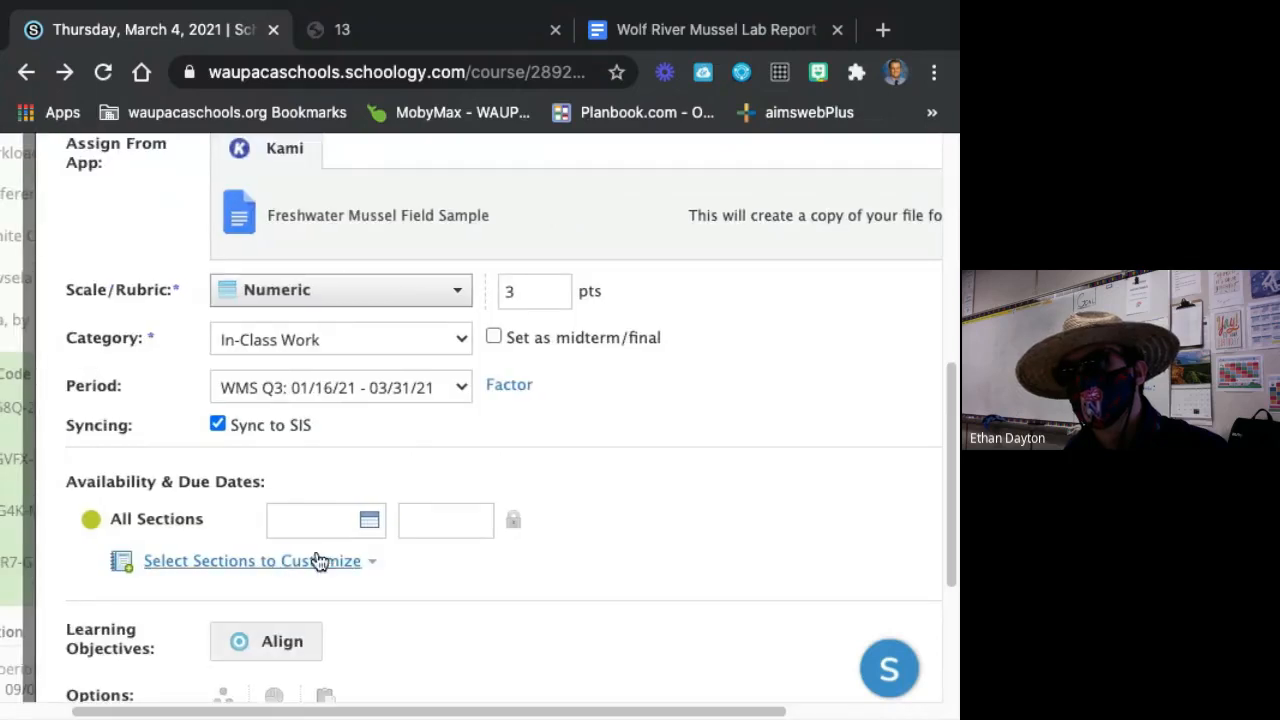
pyautogui.scroll(-1, 369, 549)
pyautogui.click(255, 527)
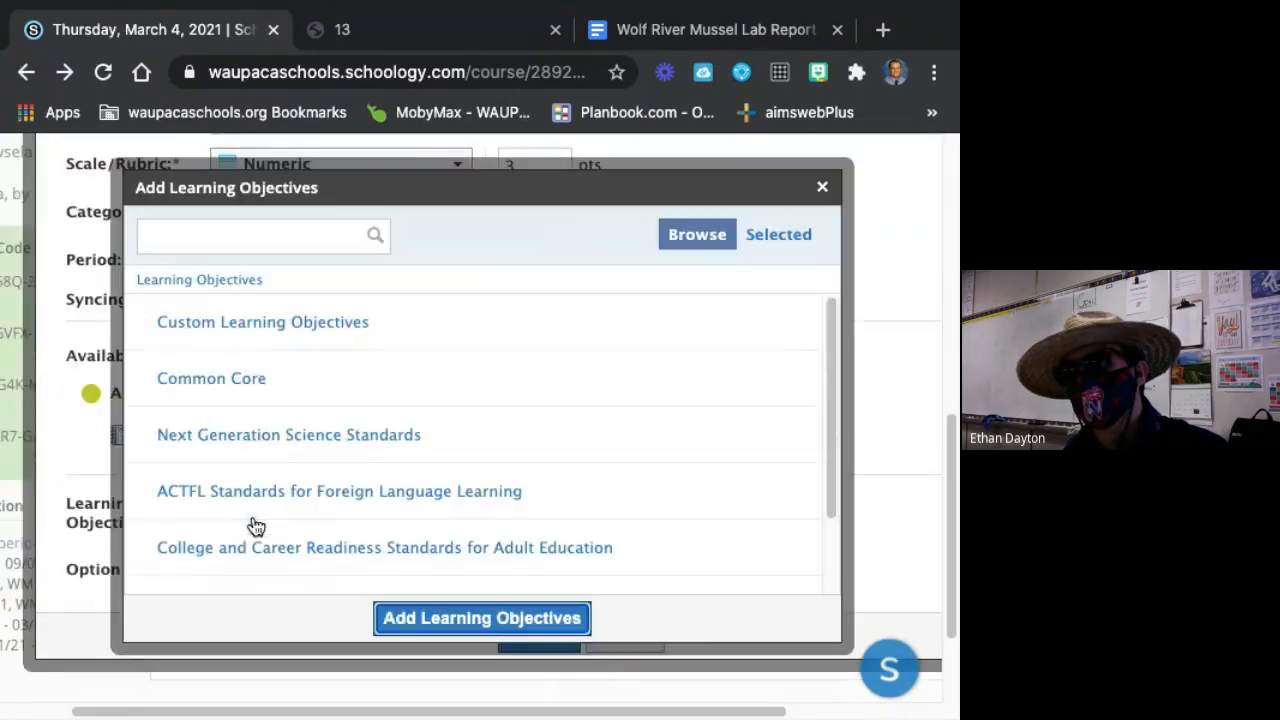
pyautogui.click(229, 320)
pyautogui.click(224, 324)
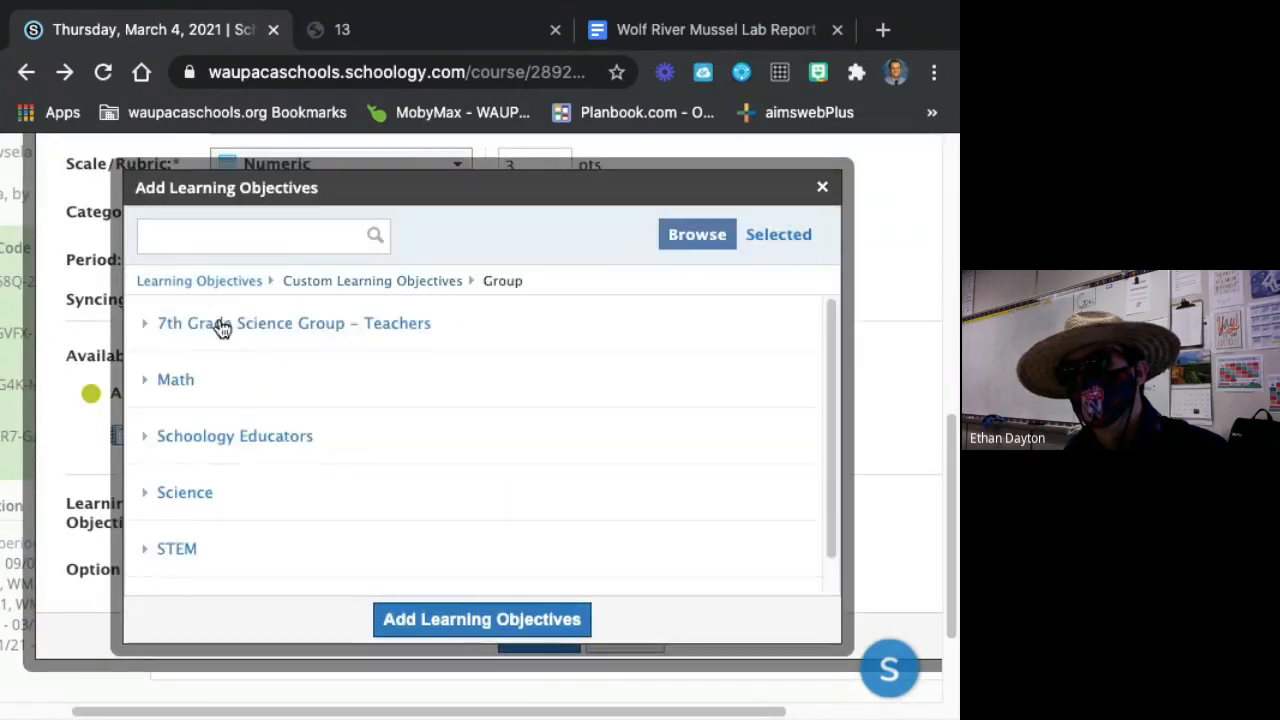
pyautogui.click(223, 332)
pyautogui.click(203, 328)
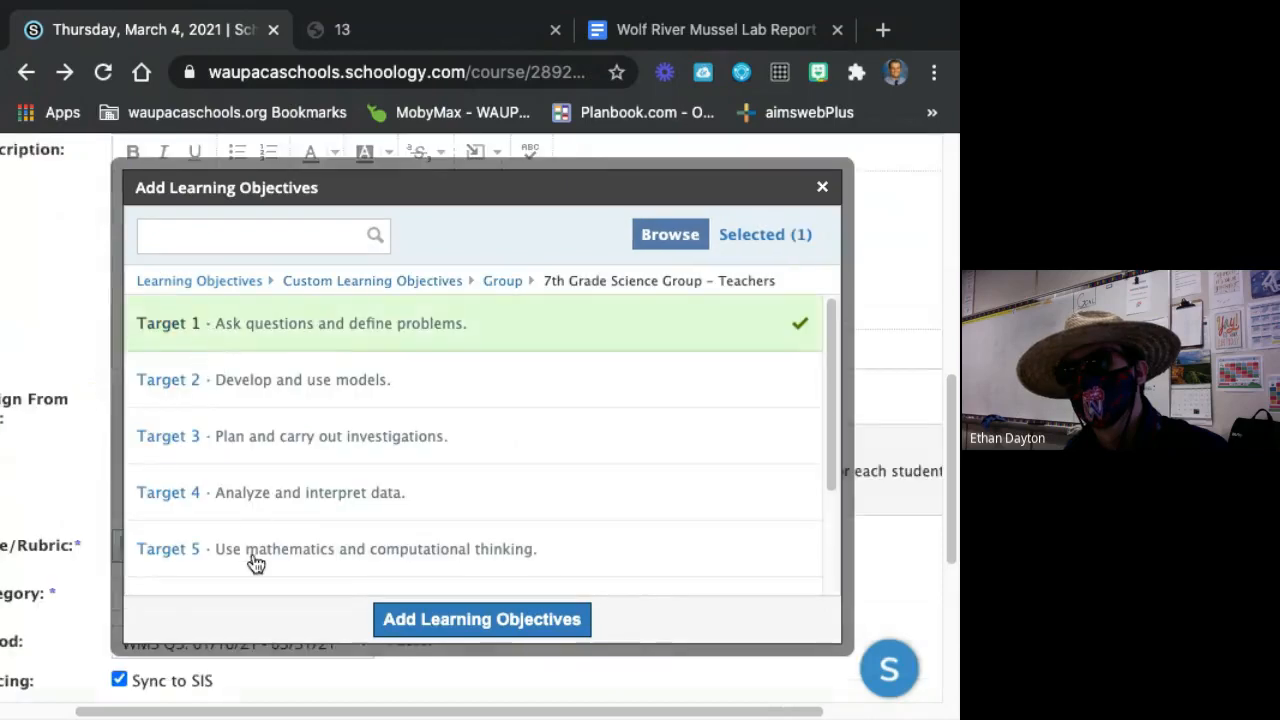
pyautogui.click(256, 562)
pyautogui.scroll(-2, 269, 569)
pyautogui.click(270, 569)
pyautogui.click(380, 618)
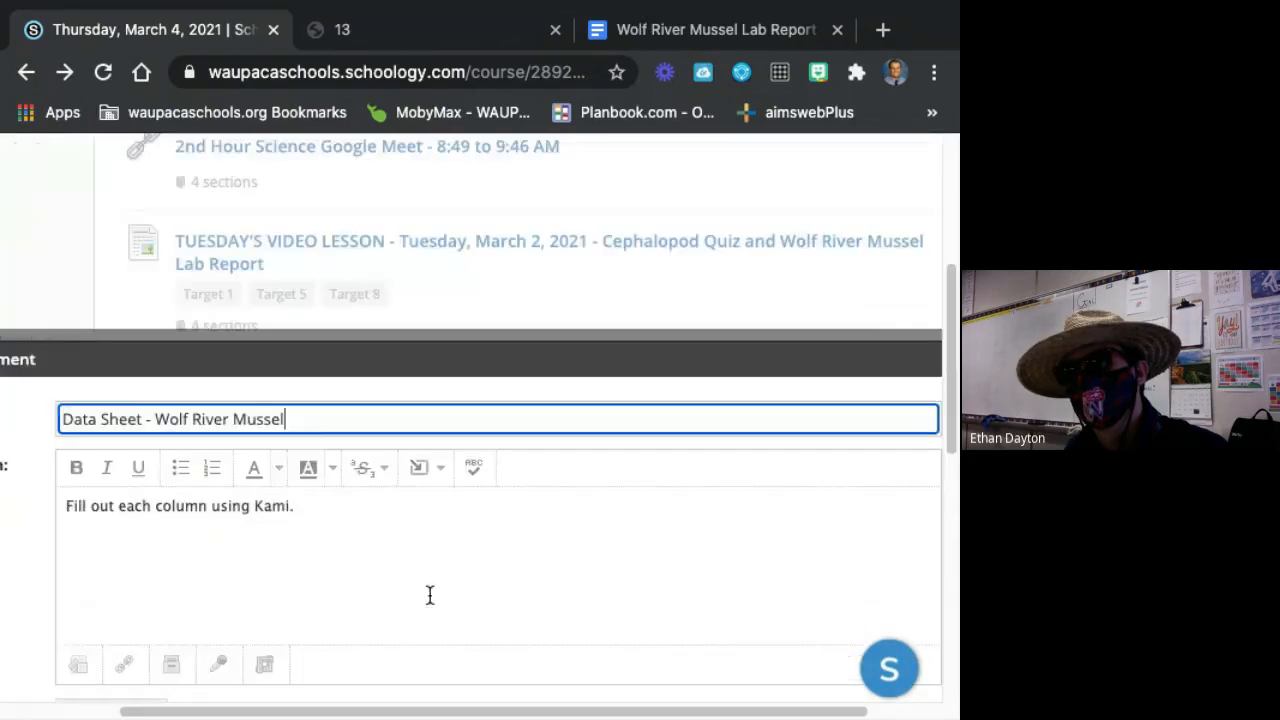
# Create the data sheet assignment and check its placement in the Thursday, March 4, 2021 folder.
pyautogui.scroll(-10, 430, 595)
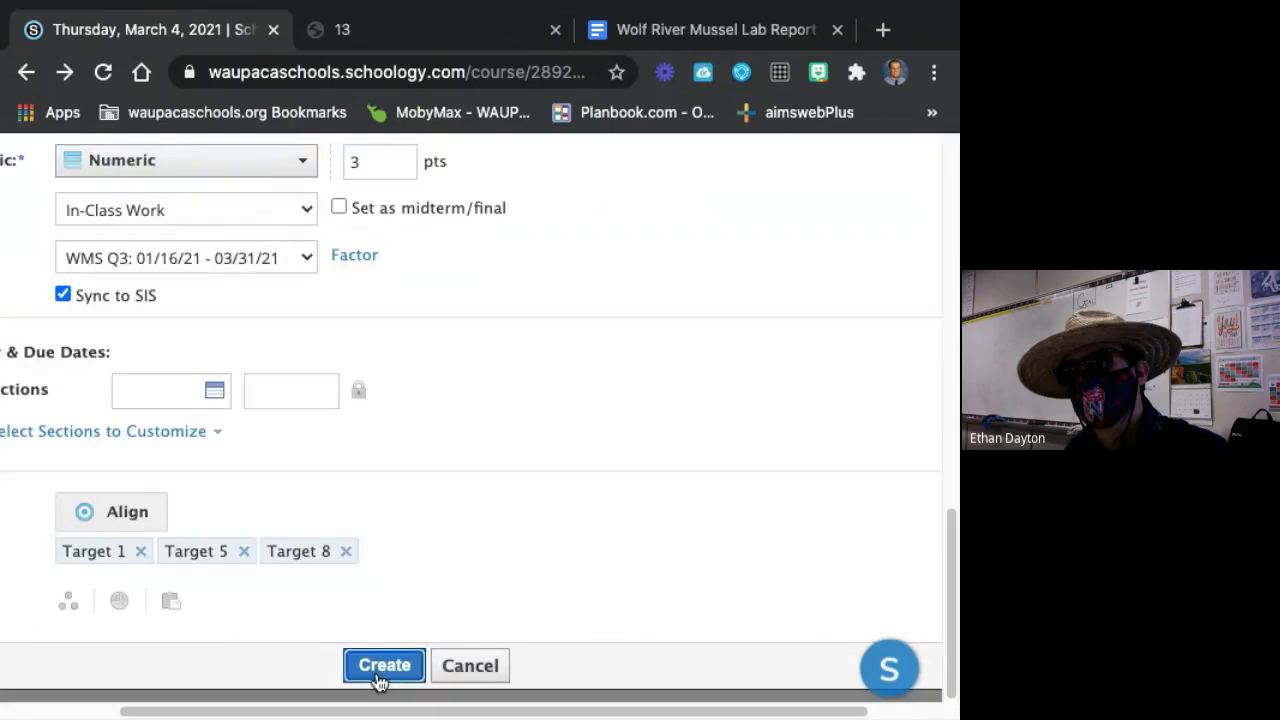
pyautogui.click(380, 666)
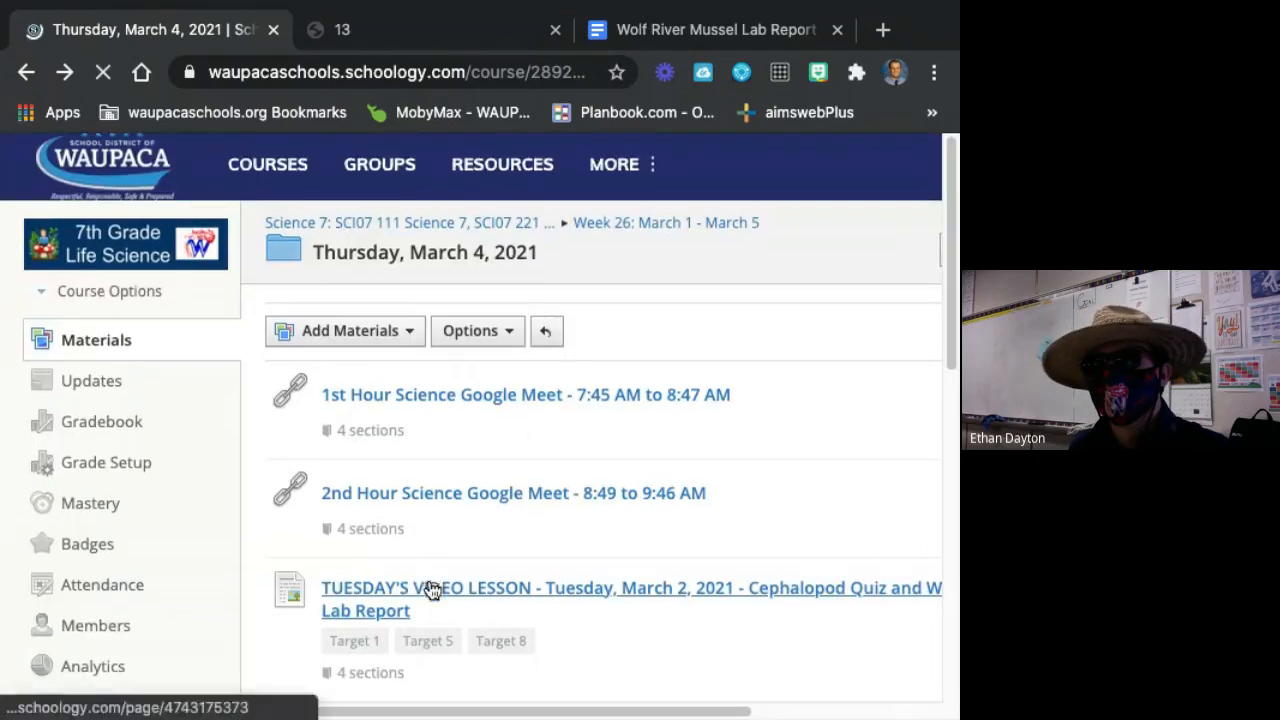
pyautogui.scroll(-8, 449, 674)
pyautogui.hscroll(1, 449, 674)
pyautogui.scroll(4, 450, 674)
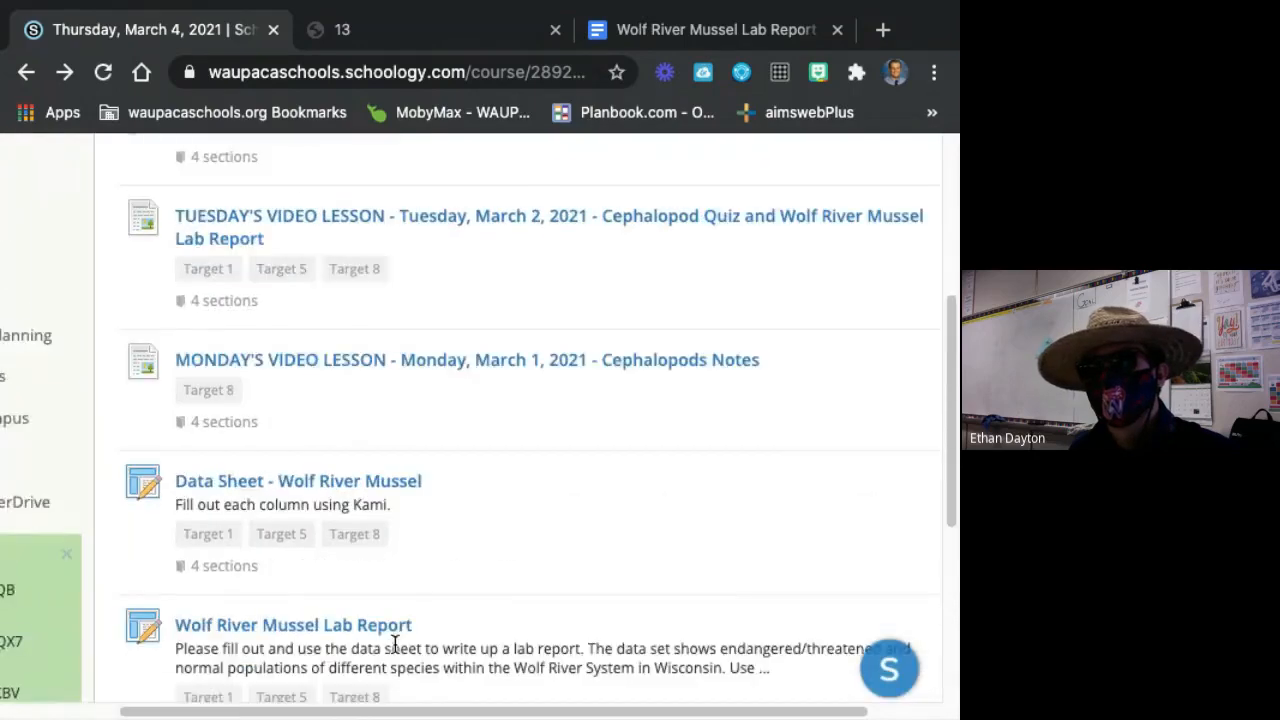
pyautogui.scroll(2, 395, 645)
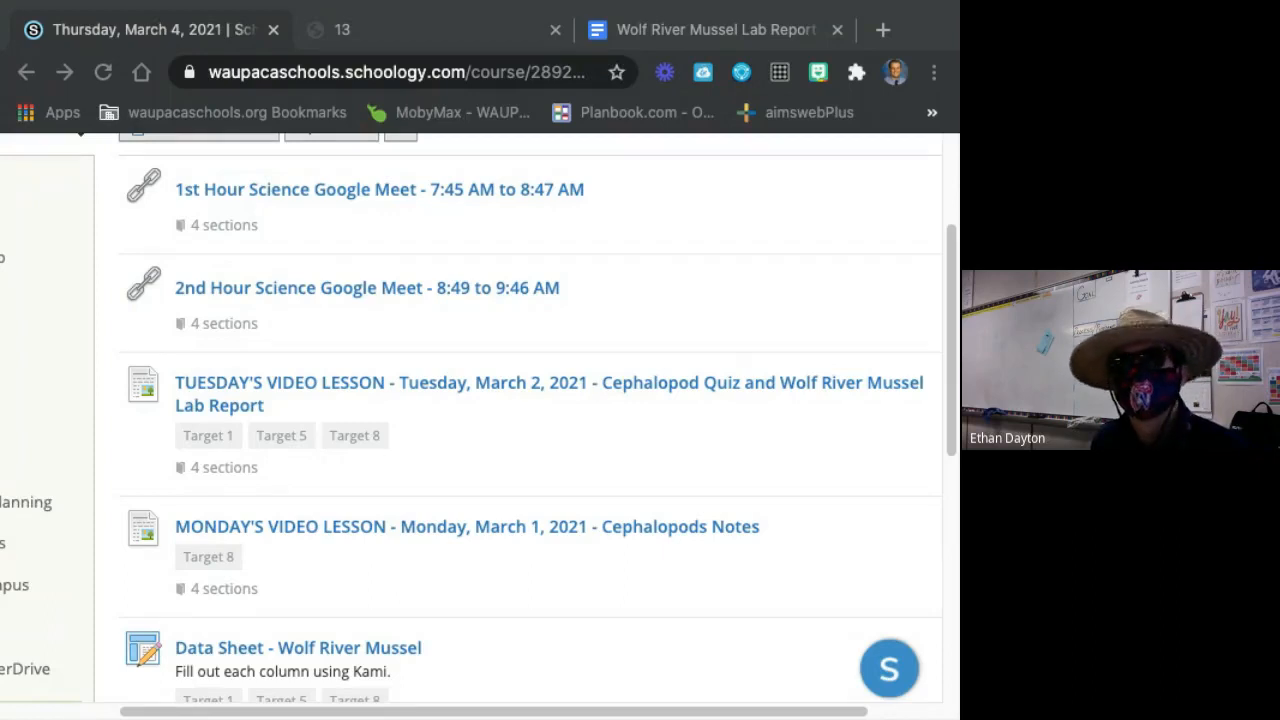
# Switch to the browser window with the student's Wolf River Mussel report in Google Docs and bring the full text width into view.
pyautogui.moveTo(148, 122); pyautogui.dragTo(463, 14)
pyautogui.moveTo(447, 712)
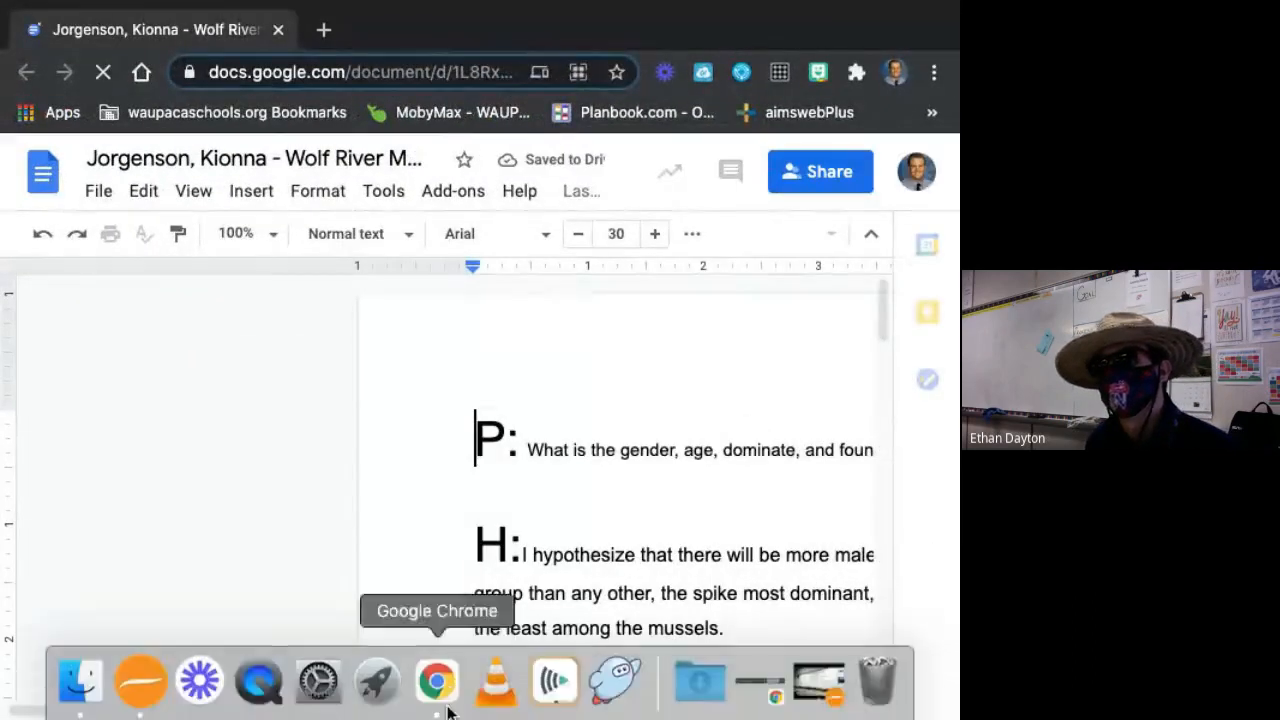
pyautogui.moveTo(495, 712); pyautogui.dragTo(766, 706)
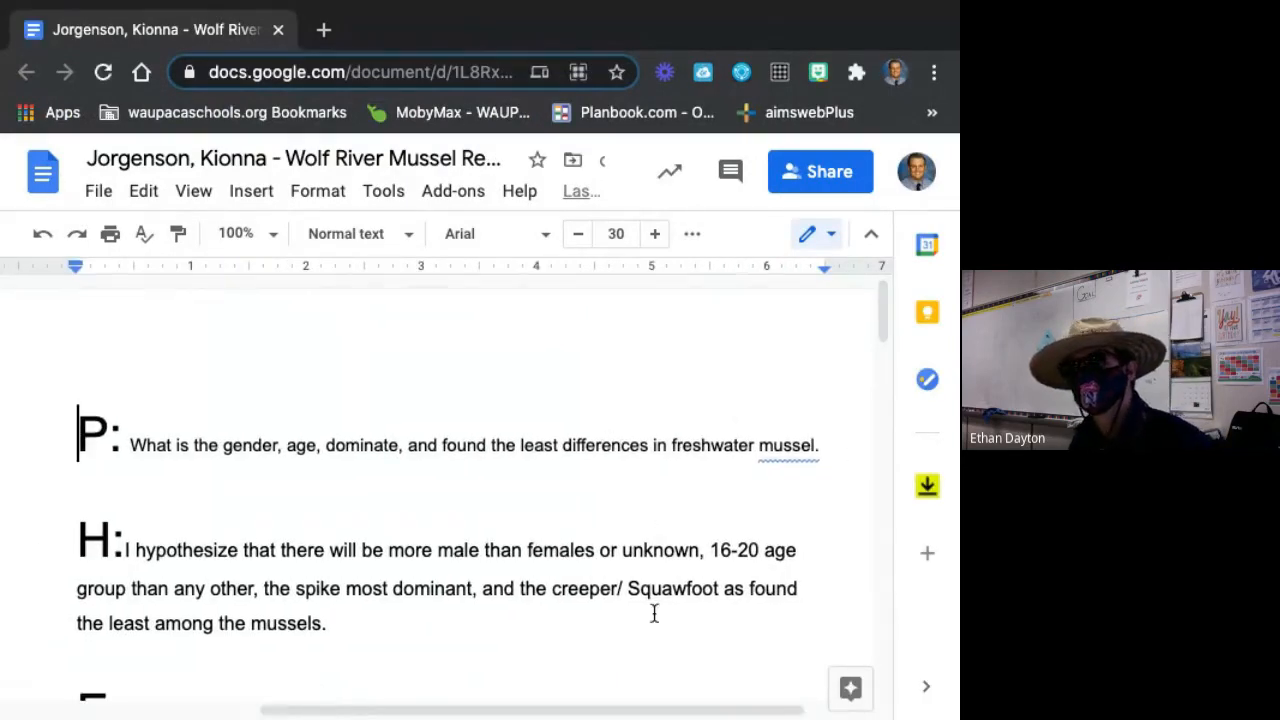
pyautogui.moveTo(646, 709); pyautogui.dragTo(666, 710)
# Examine the problem question (P) and the hypothesis (H) in the student's sample report.
pyautogui.click(262, 446)
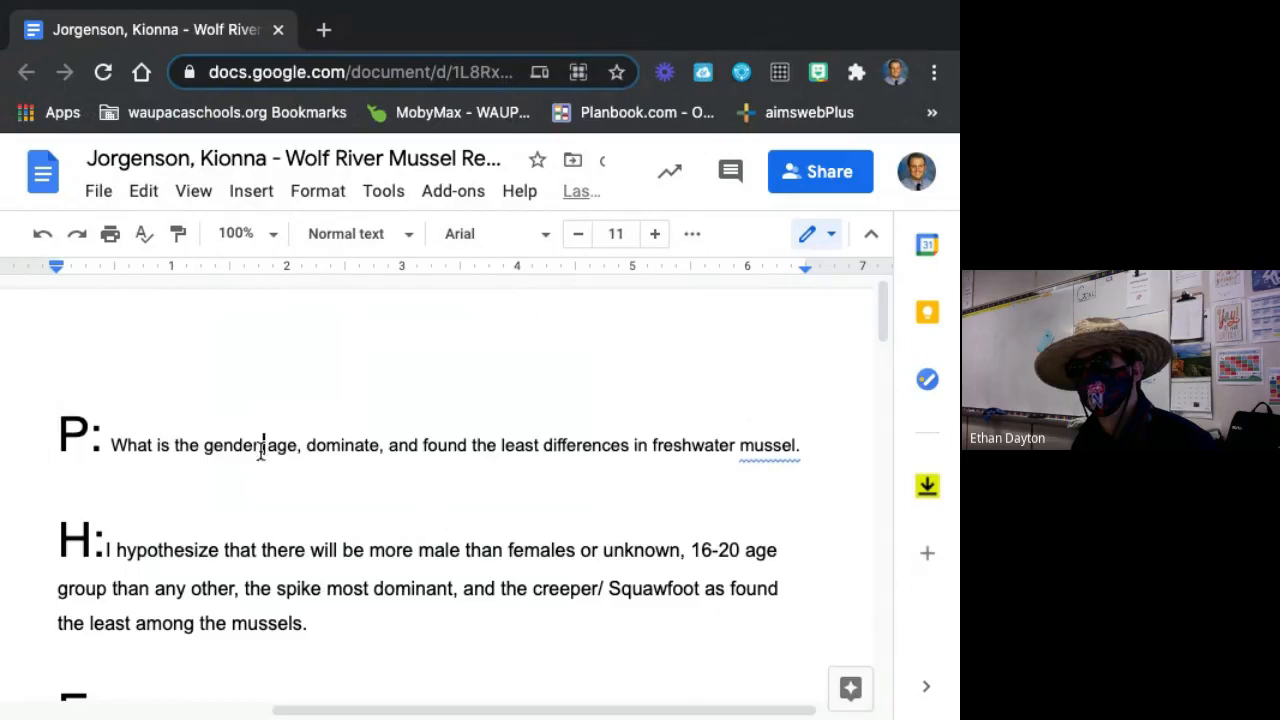
pyautogui.write(',')
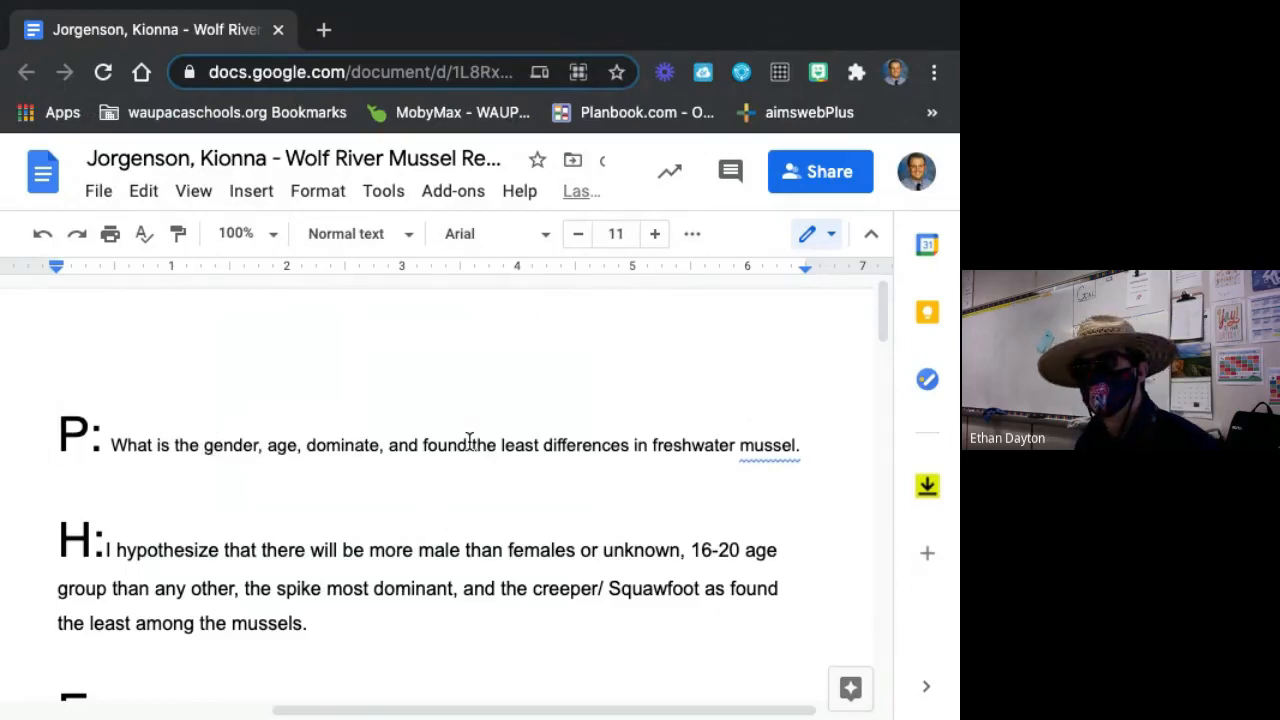
pyautogui.scroll(-1, 649, 504)
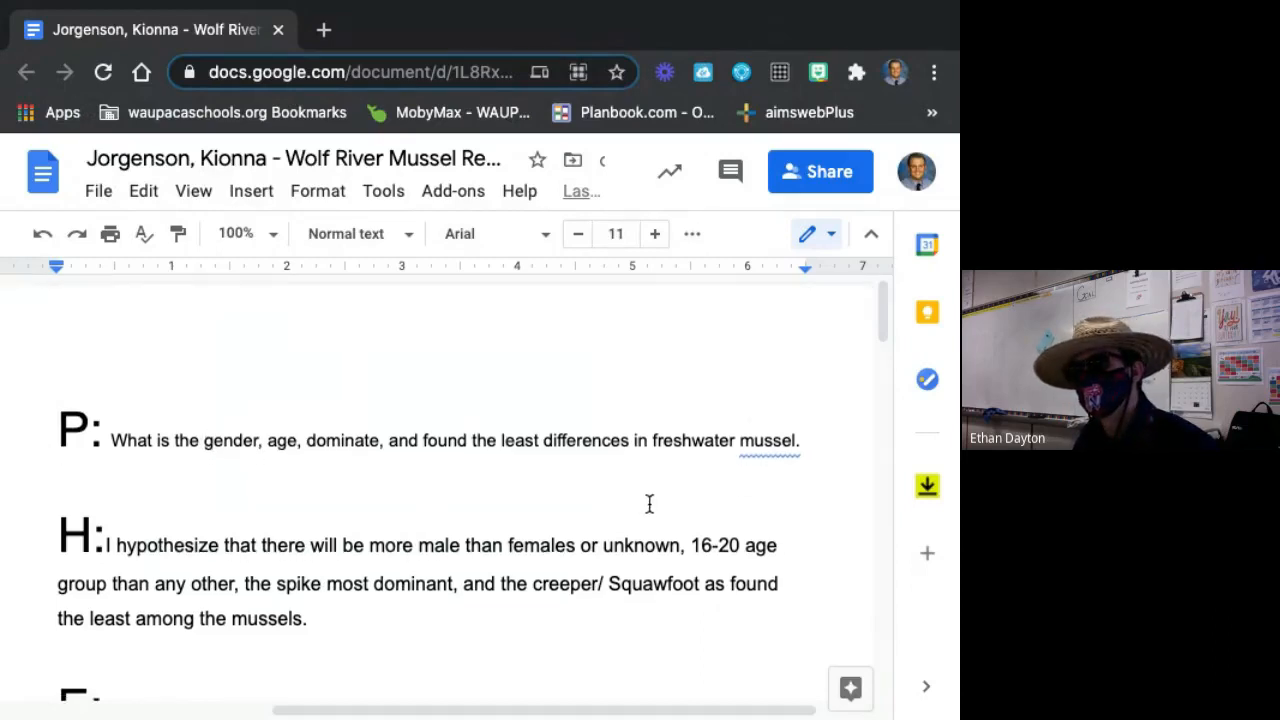
pyautogui.scroll(-1, 691, 483)
pyautogui.click(791, 438)
pyautogui.click(804, 446)
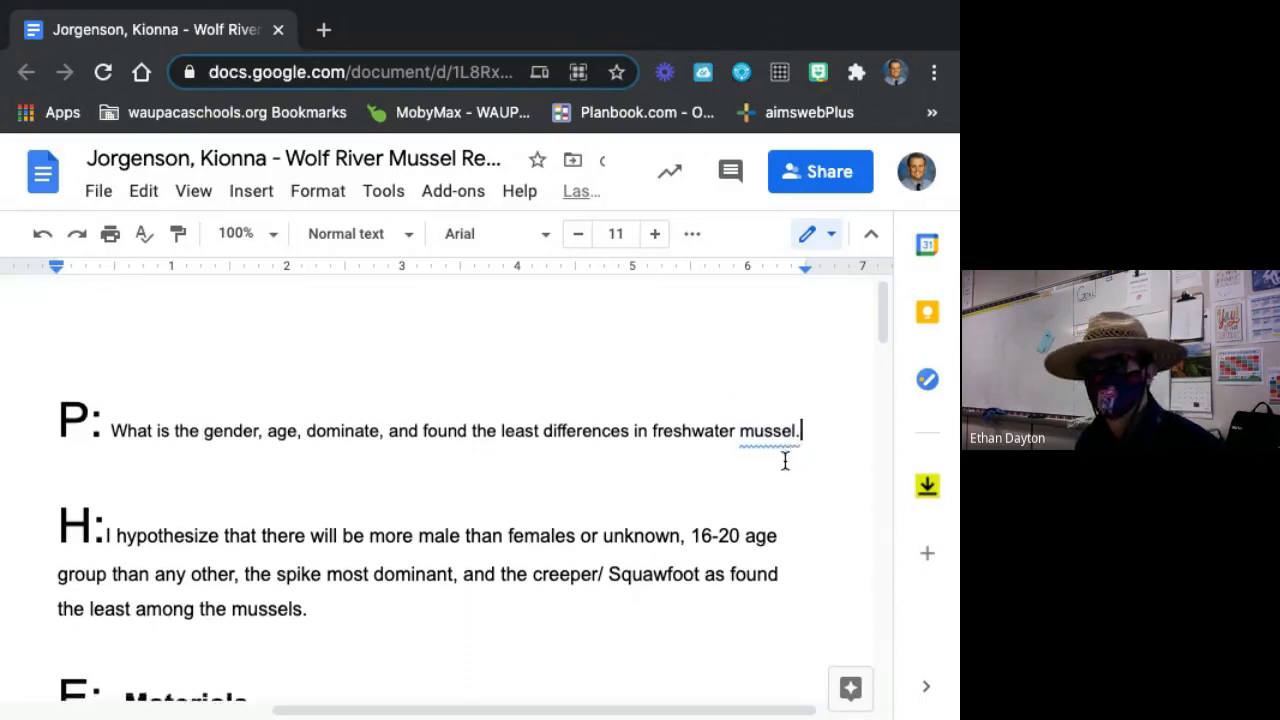
pyautogui.scroll(-2, 477, 434)
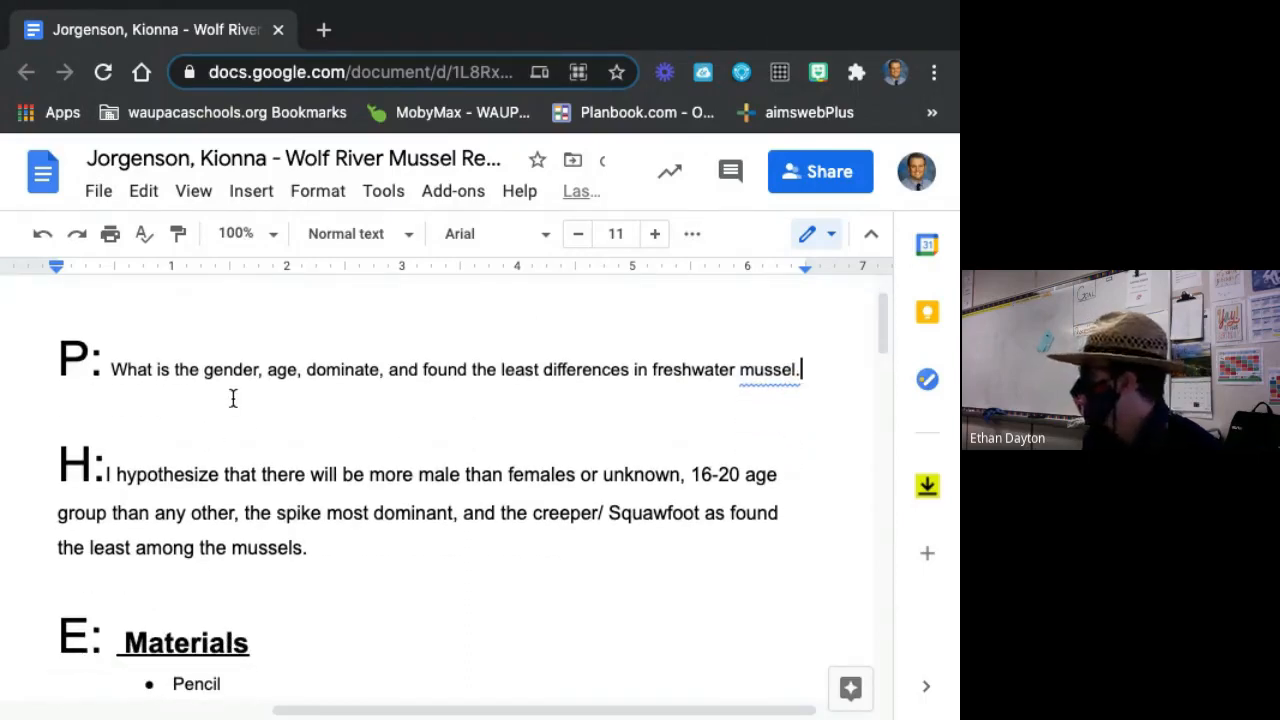
pyautogui.scroll(-2, 400, 420)
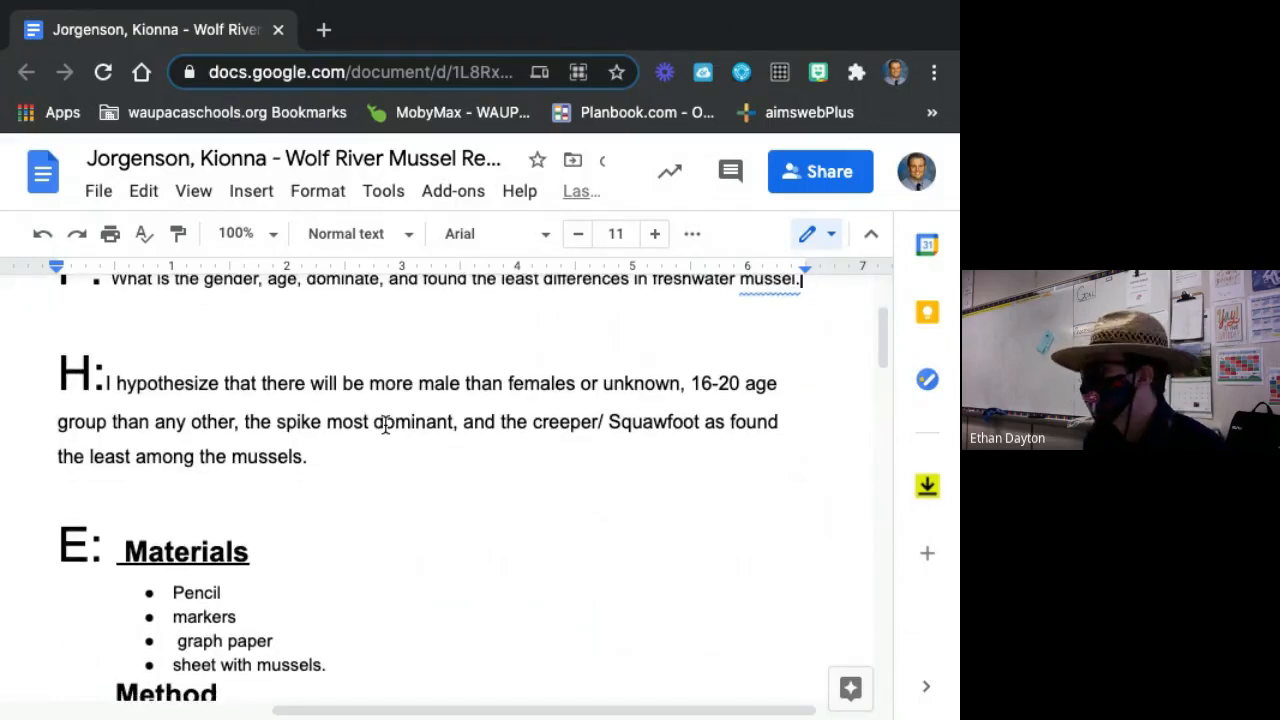
pyautogui.scroll(-1, 360, 430)
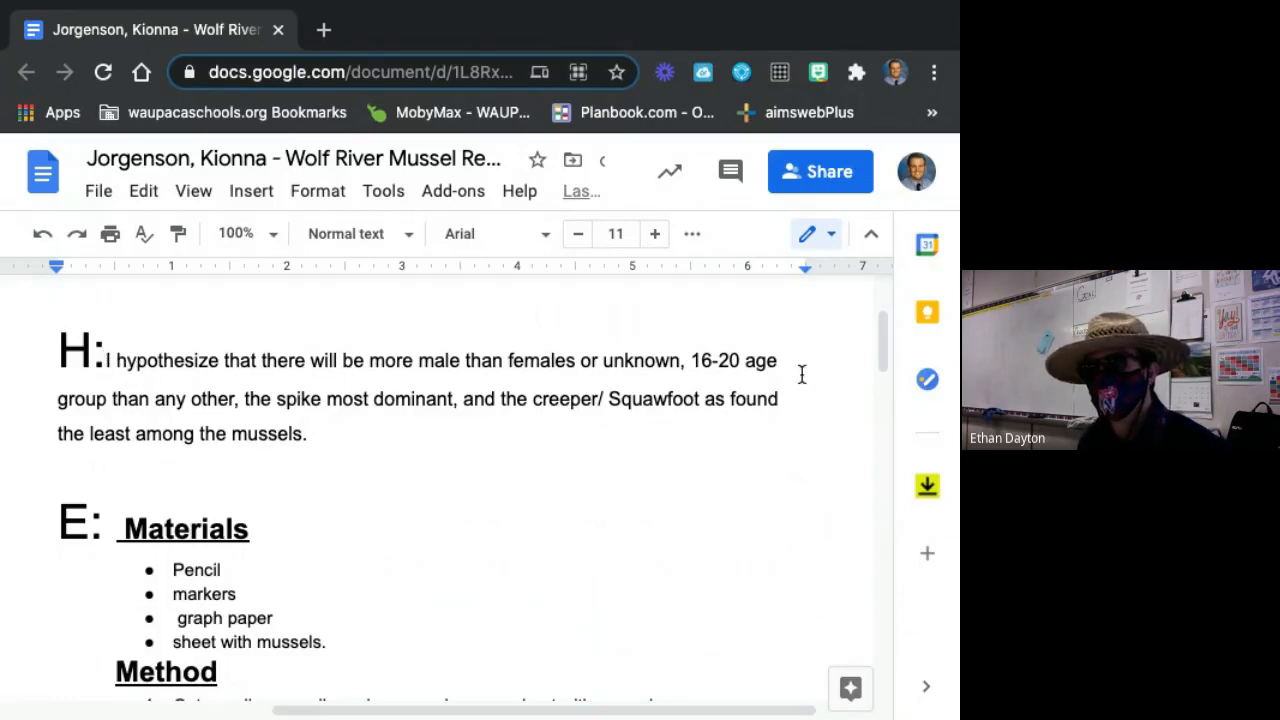
pyautogui.scroll(-1, 795, 372)
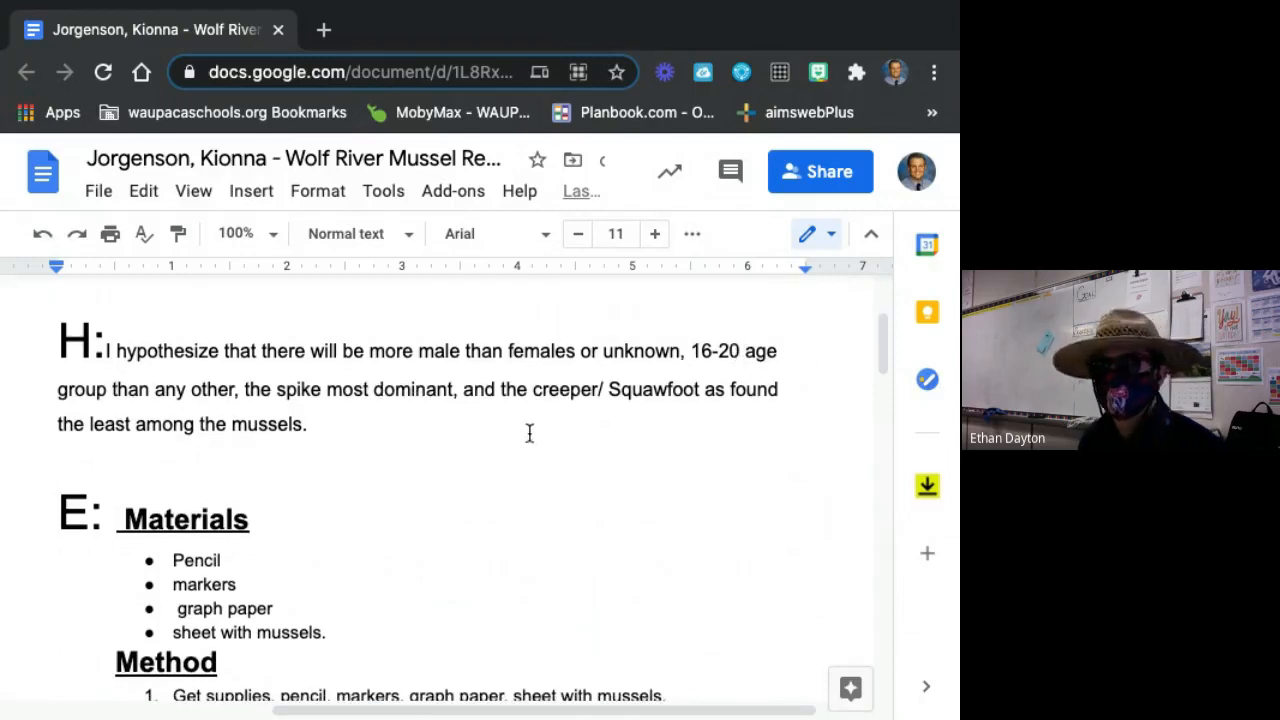
pyautogui.scroll(-2, 737, 410)
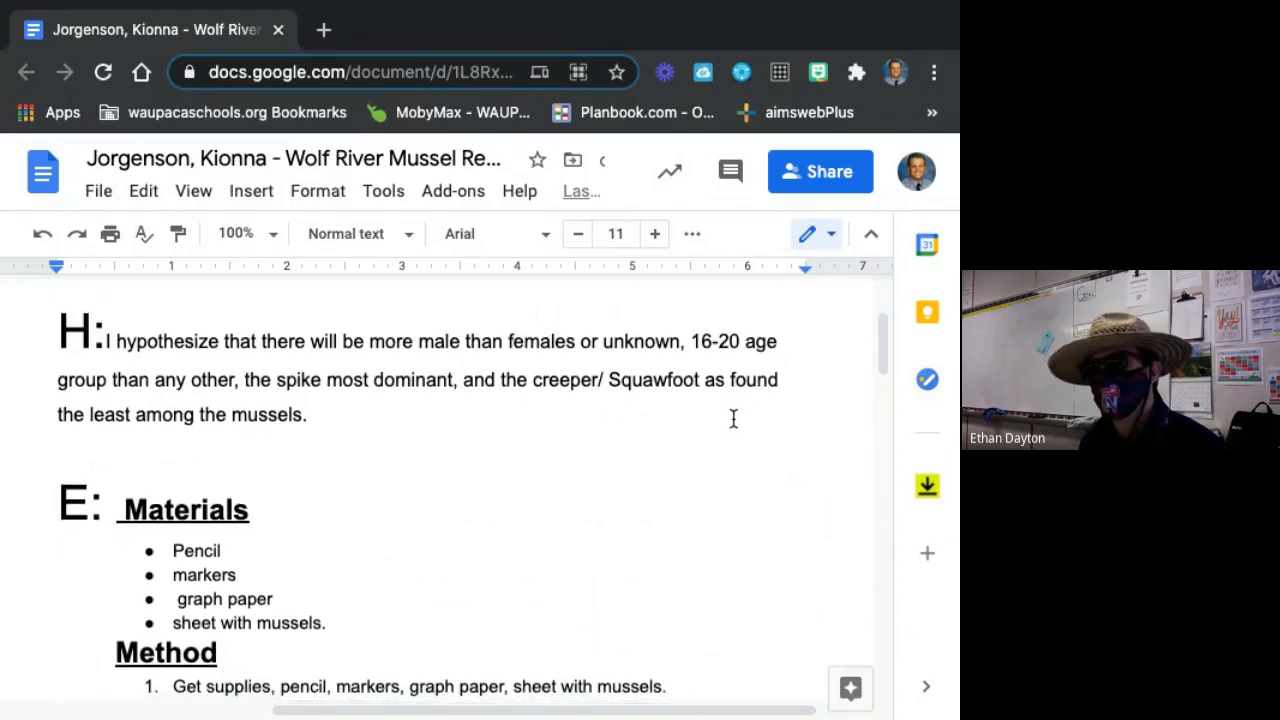
# Examine the Materials list and the numbered Method steps in the experiment section (E) of the sample report.
pyautogui.scroll(-4, 460, 401)
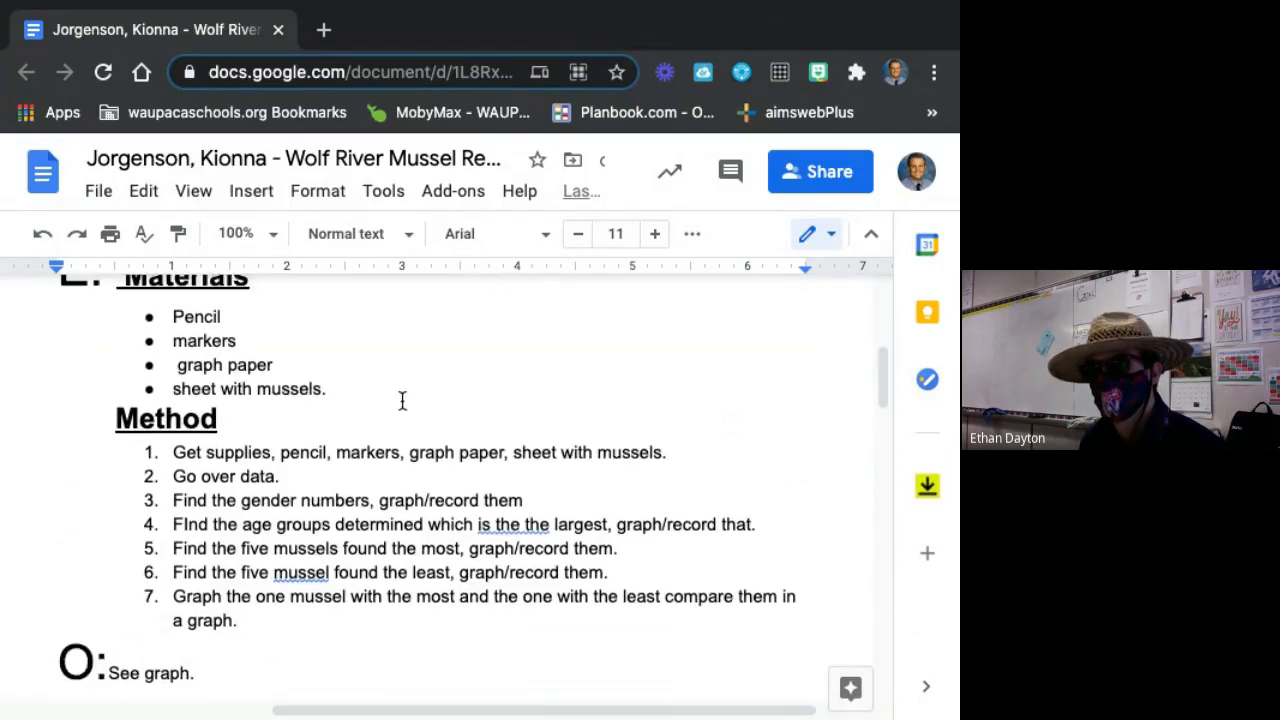
pyautogui.scroll(1, 230, 362)
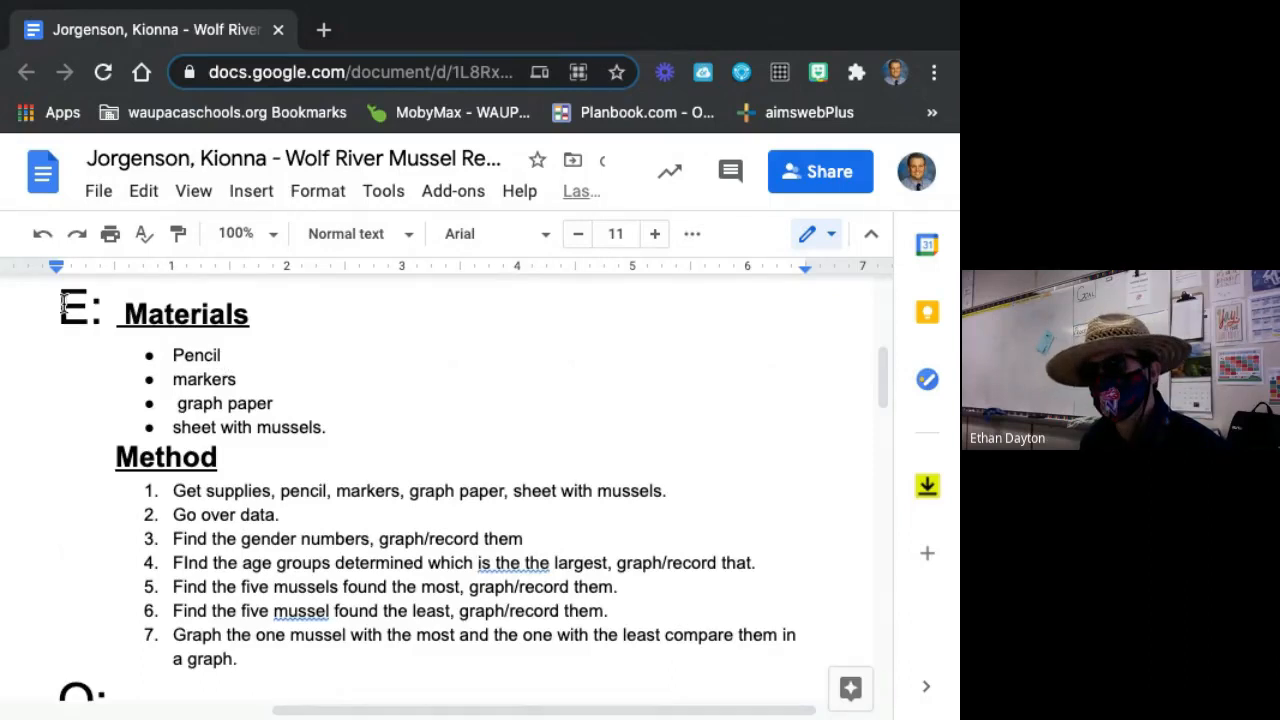
pyautogui.click(62, 306)
pyautogui.click(92, 312)
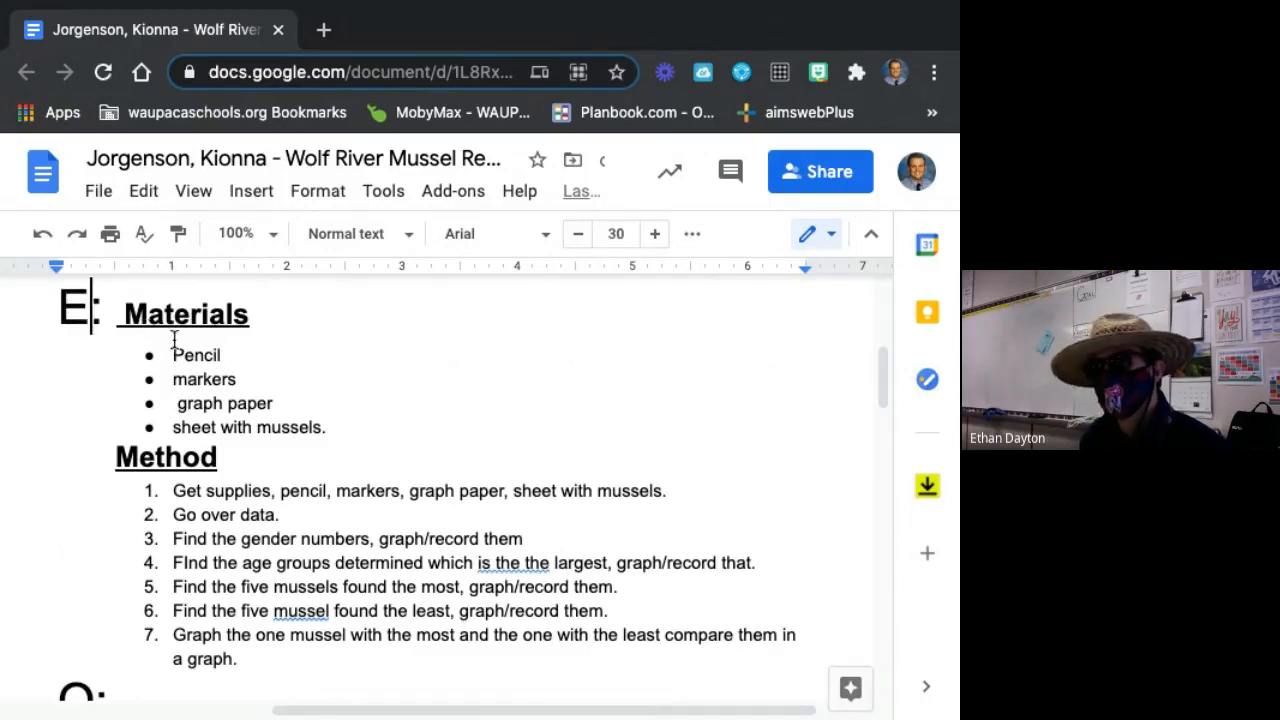
pyautogui.moveTo(173, 338); pyautogui.dragTo(236, 388)
pyautogui.click(242, 400)
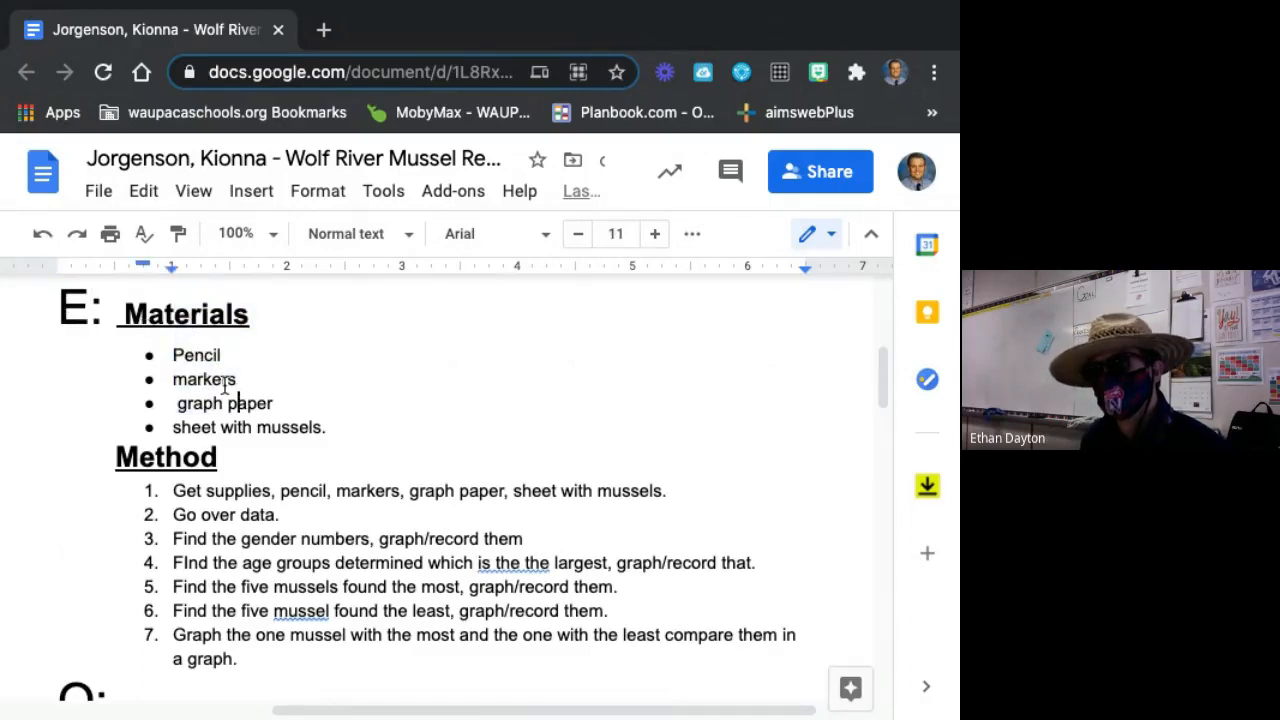
pyautogui.scroll(-1, 295, 407)
pyautogui.scroll(-3, 375, 430)
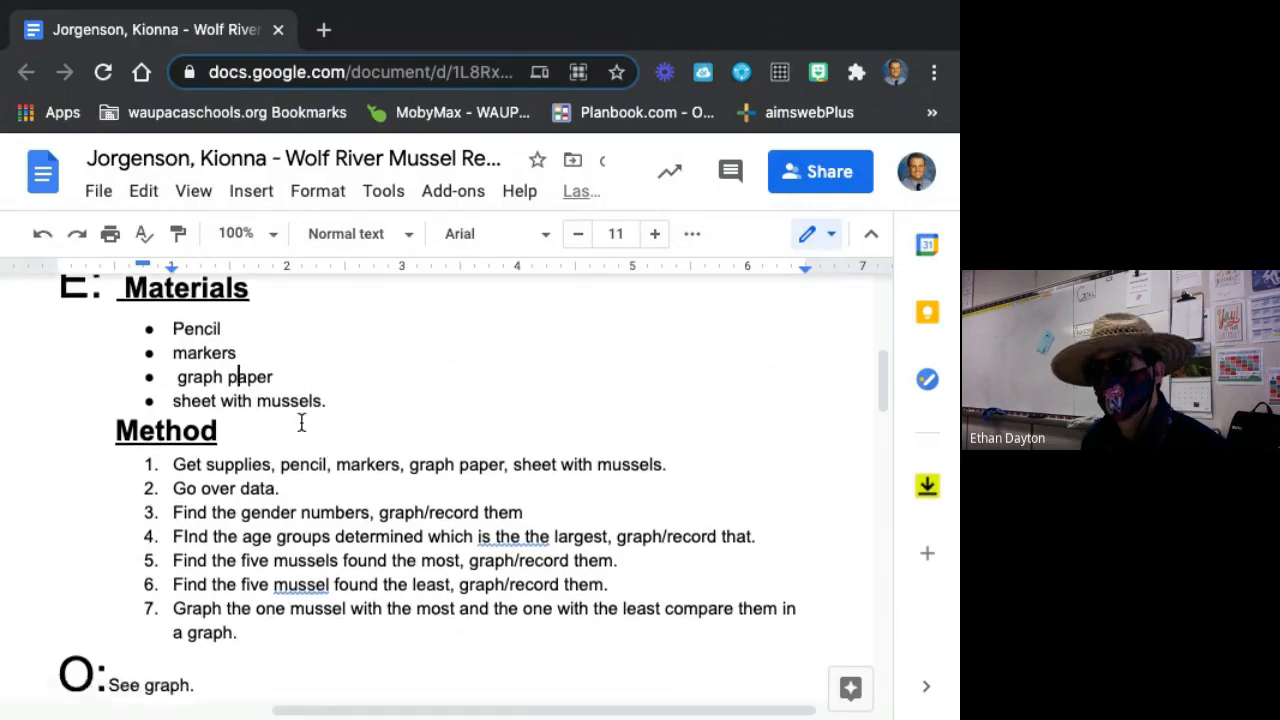
pyautogui.scroll(-1, 190, 405)
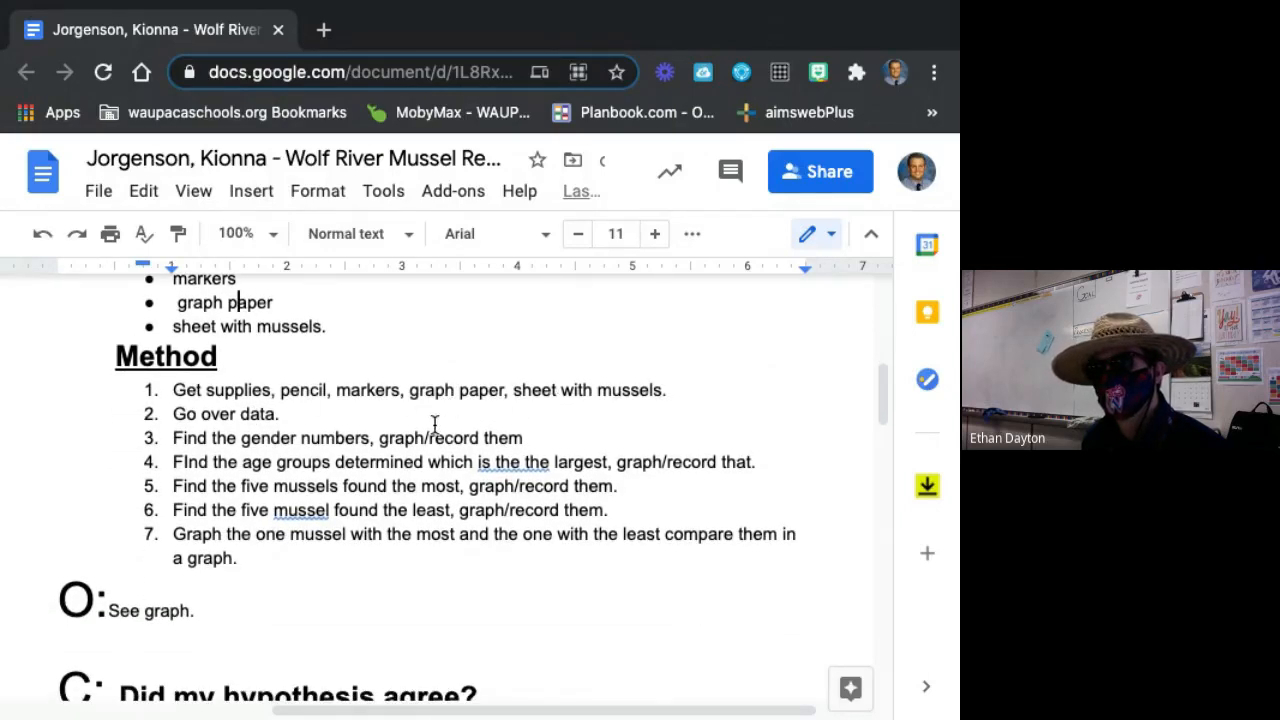
pyautogui.scroll(-1, 375, 432)
pyautogui.scroll(-1, 375, 432)
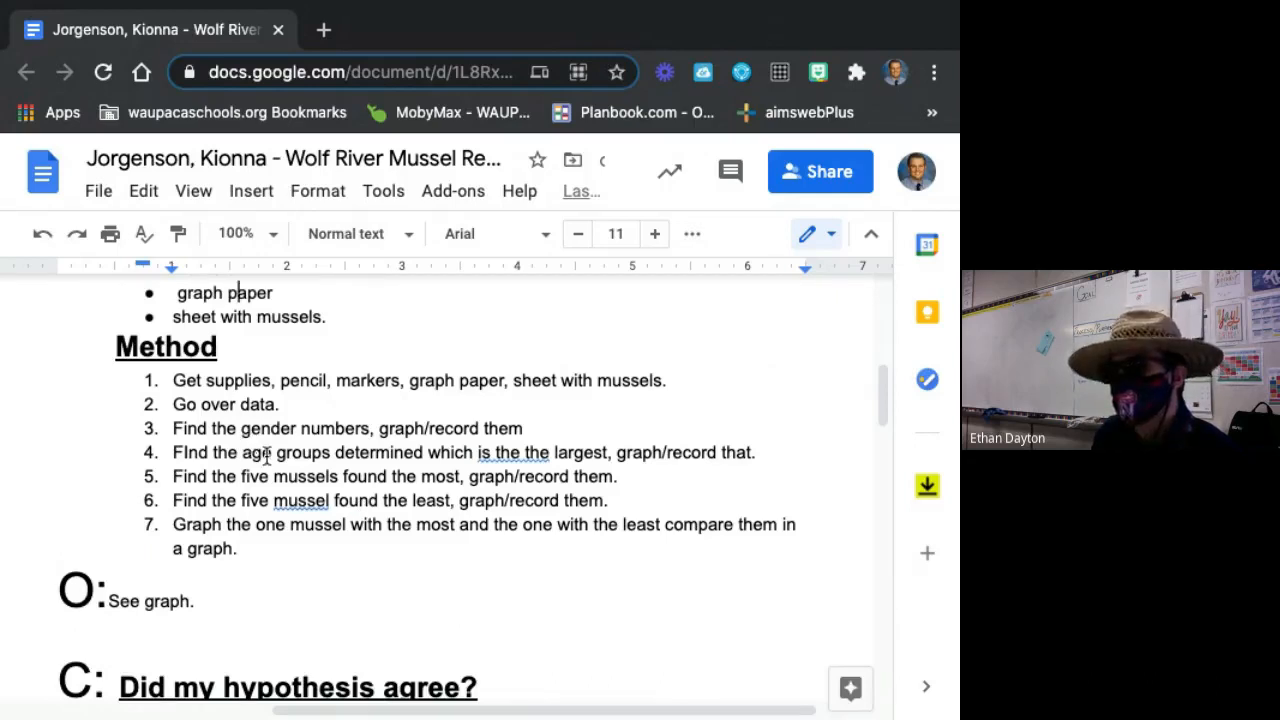
# Examine the observation section (O) of the sample report and how it sits between the Method steps and the conclusion.
pyautogui.scroll(-2, 252, 446)
pyautogui.click(104, 522)
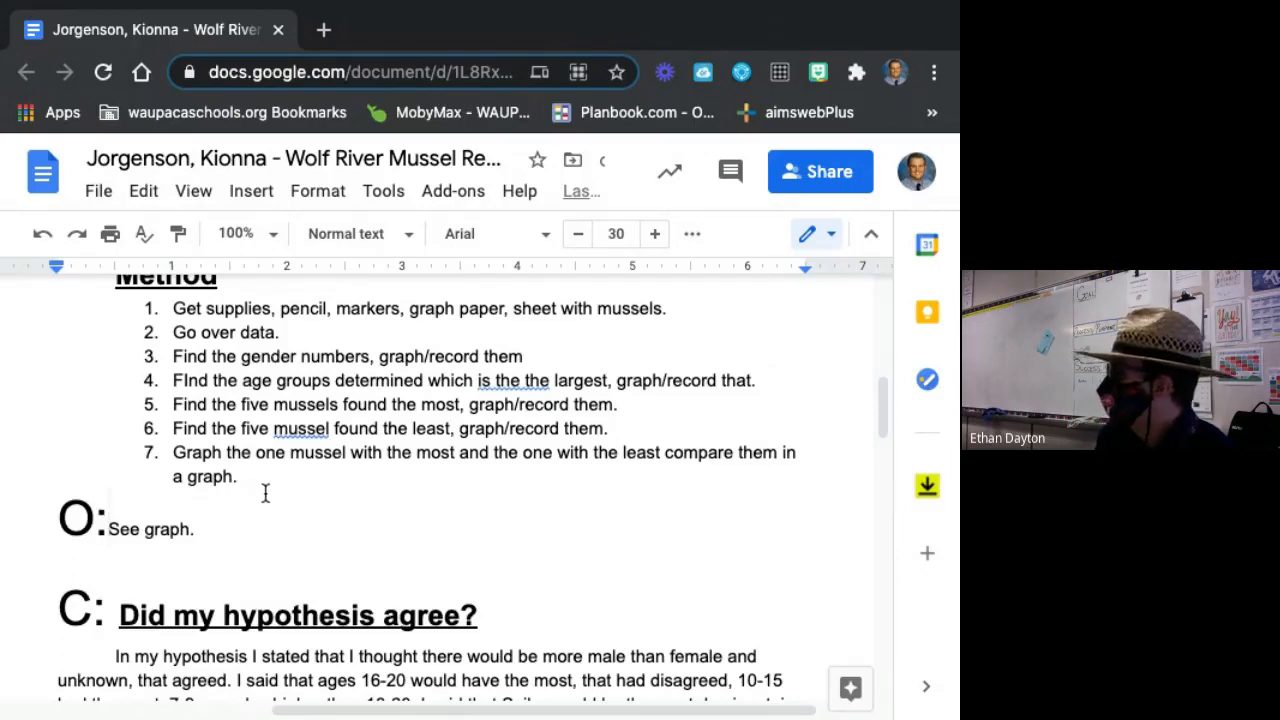
pyautogui.scroll(-1, 473, 515)
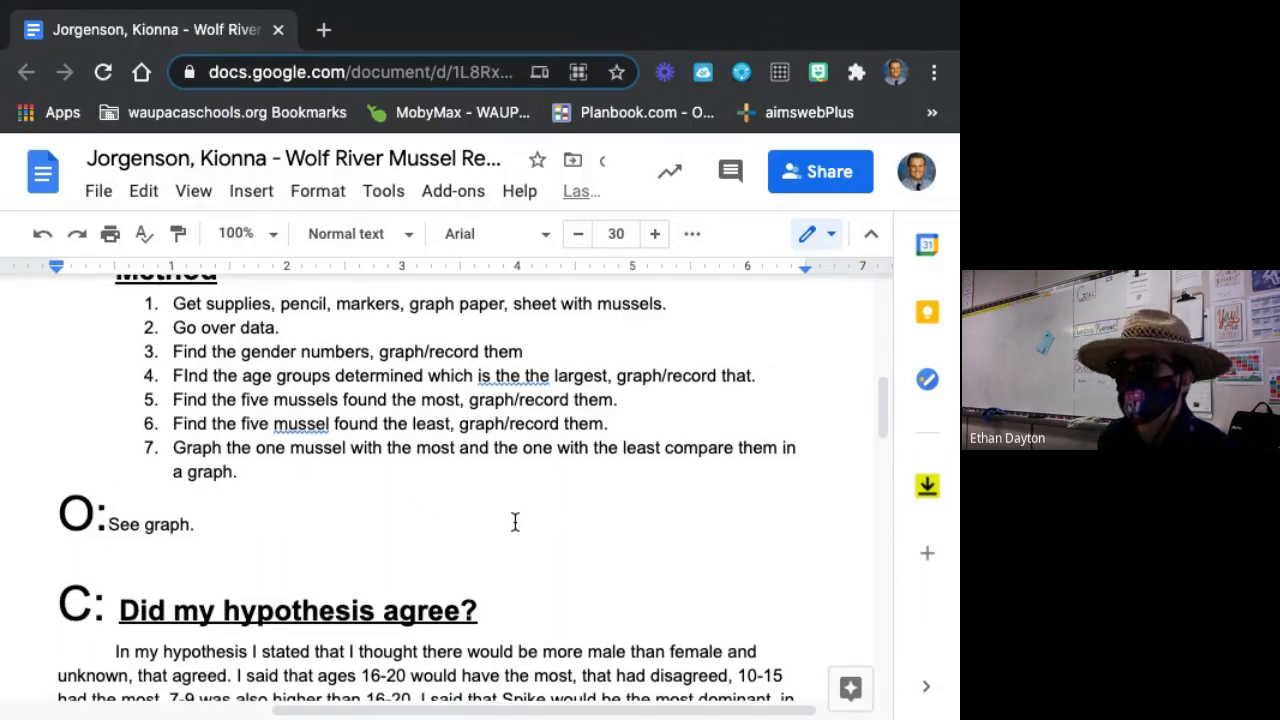
pyautogui.scroll(-3, 414, 549)
pyautogui.scroll(3, 414, 549)
pyautogui.scroll(-3, 414, 548)
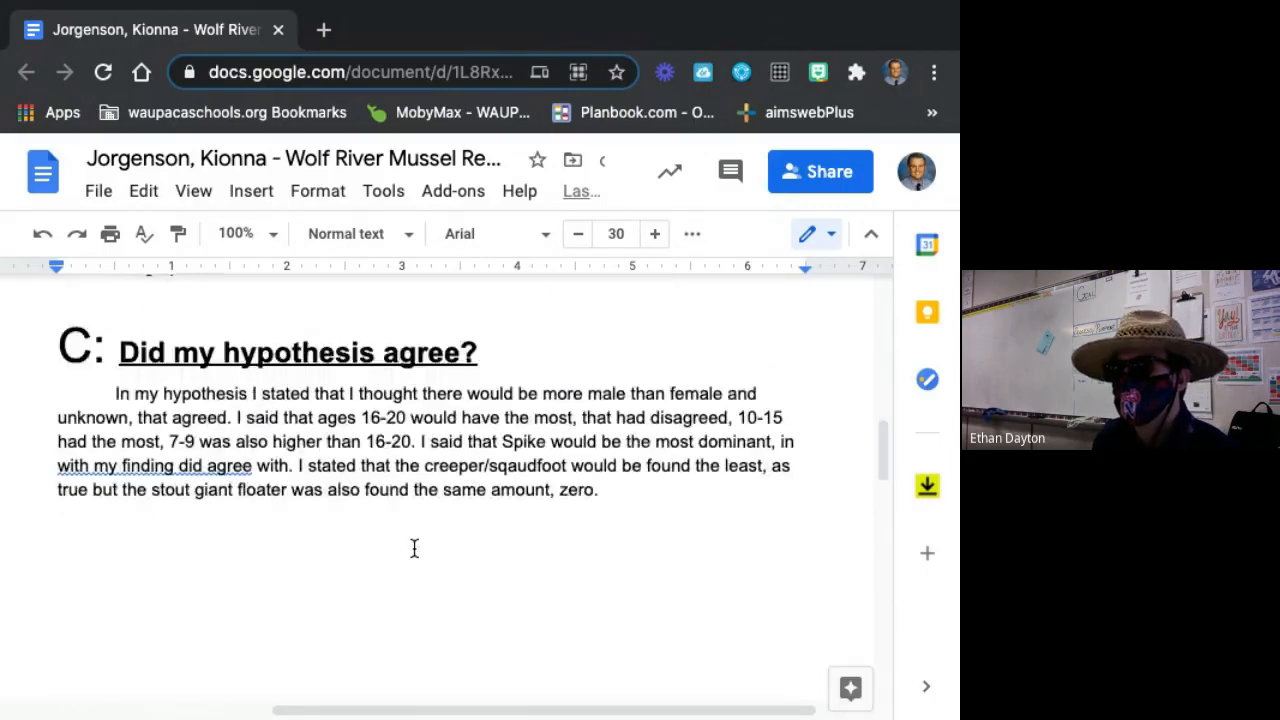
pyautogui.scroll(-5, 414, 548)
pyautogui.scroll(8, 414, 548)
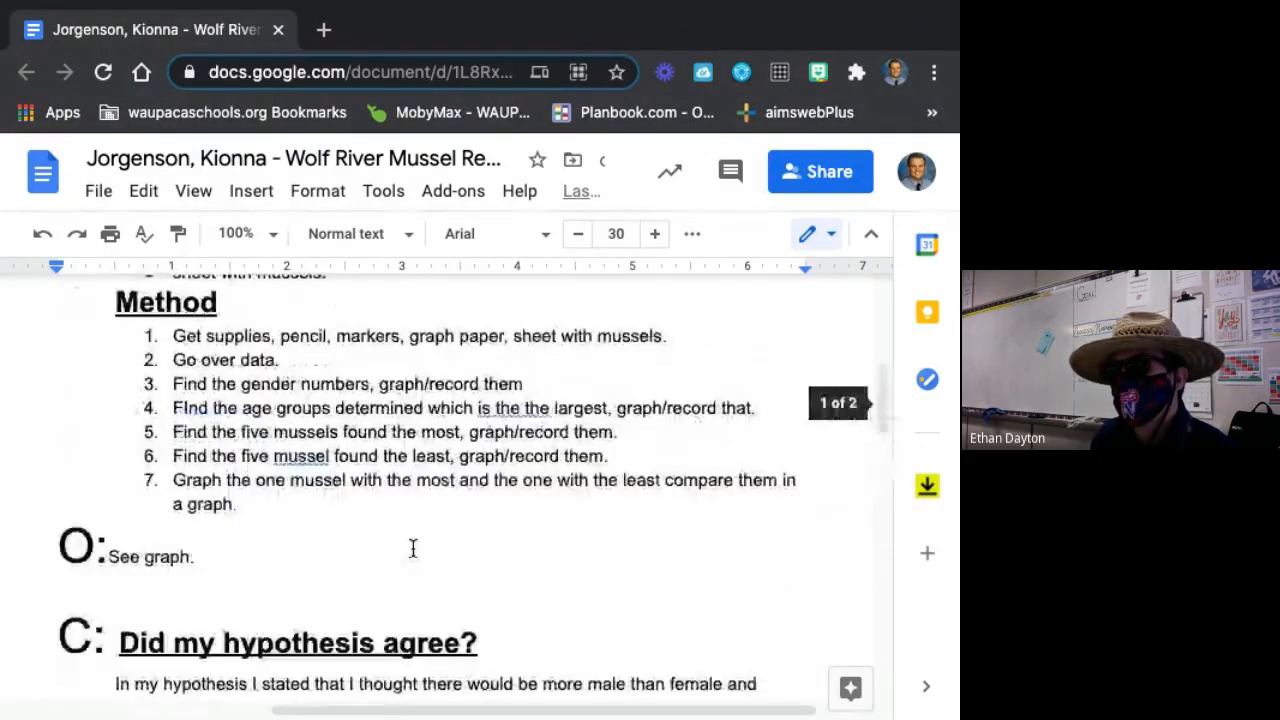
pyautogui.click(337, 551)
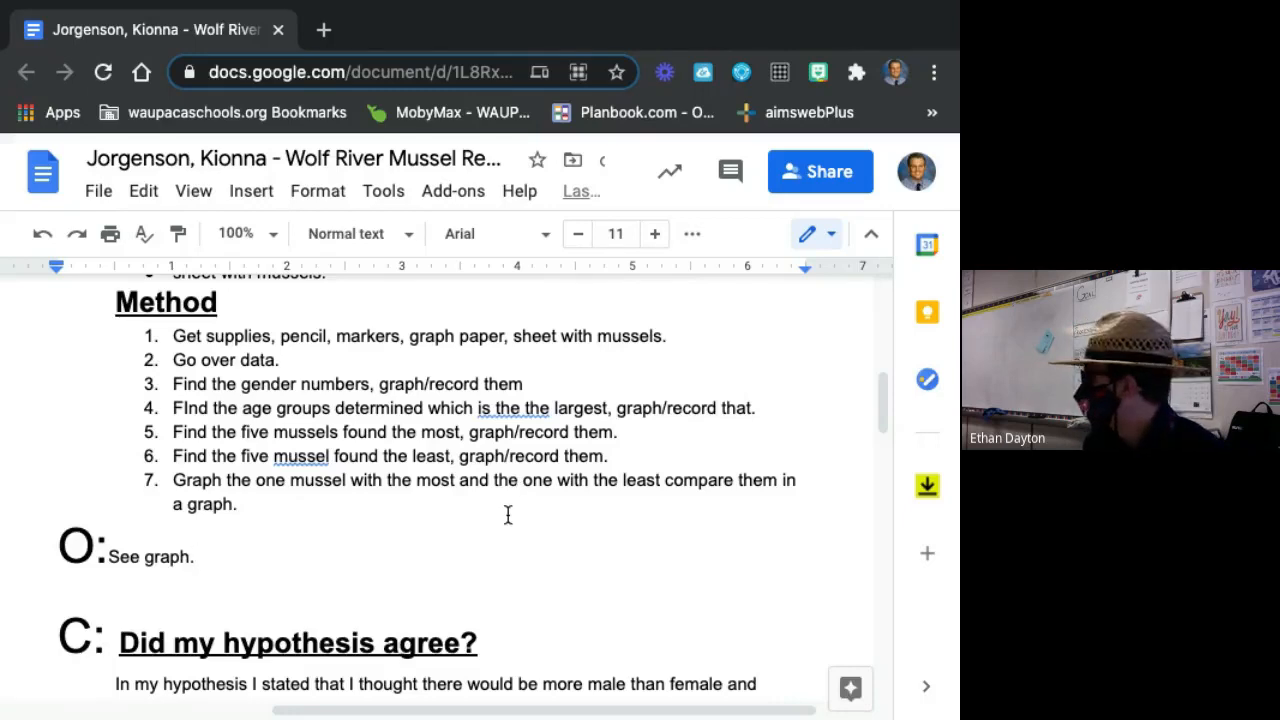
# Examine the "Did my hypothesis agree?" paragraph in the conclusion section (C) of the sample report.
pyautogui.scroll(-2, 300, 490)
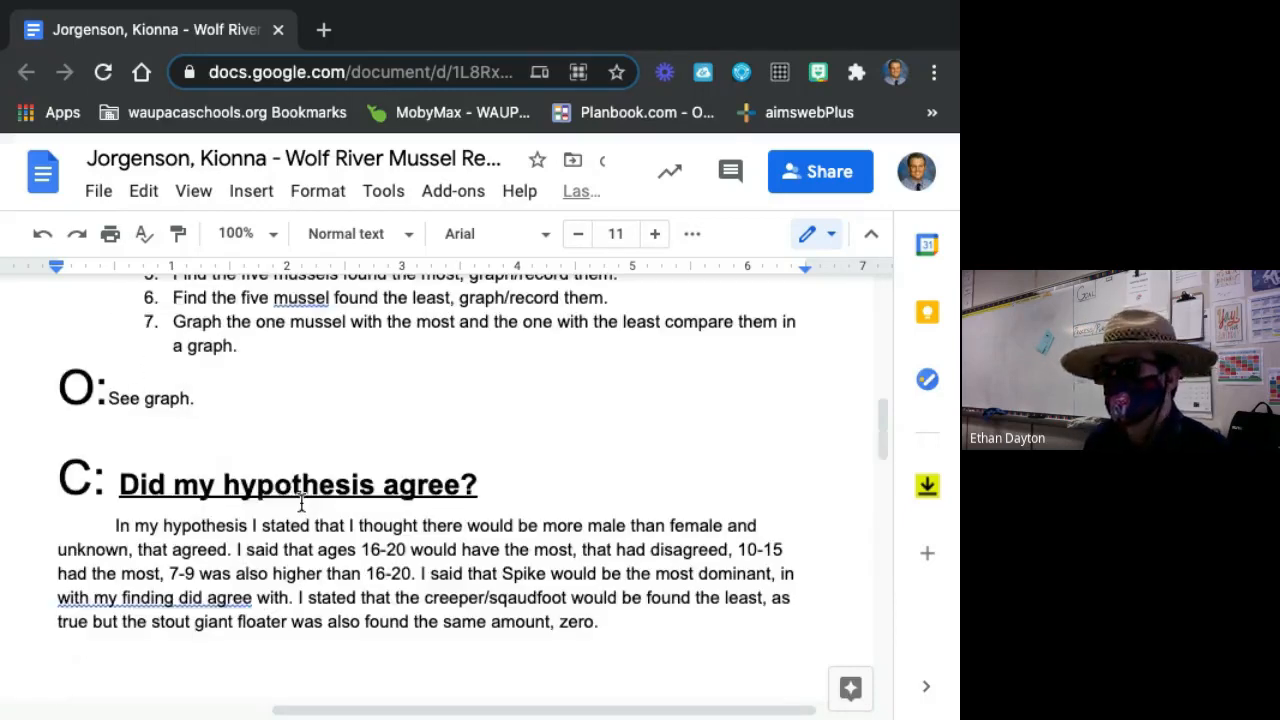
pyautogui.scroll(-3, 200, 491)
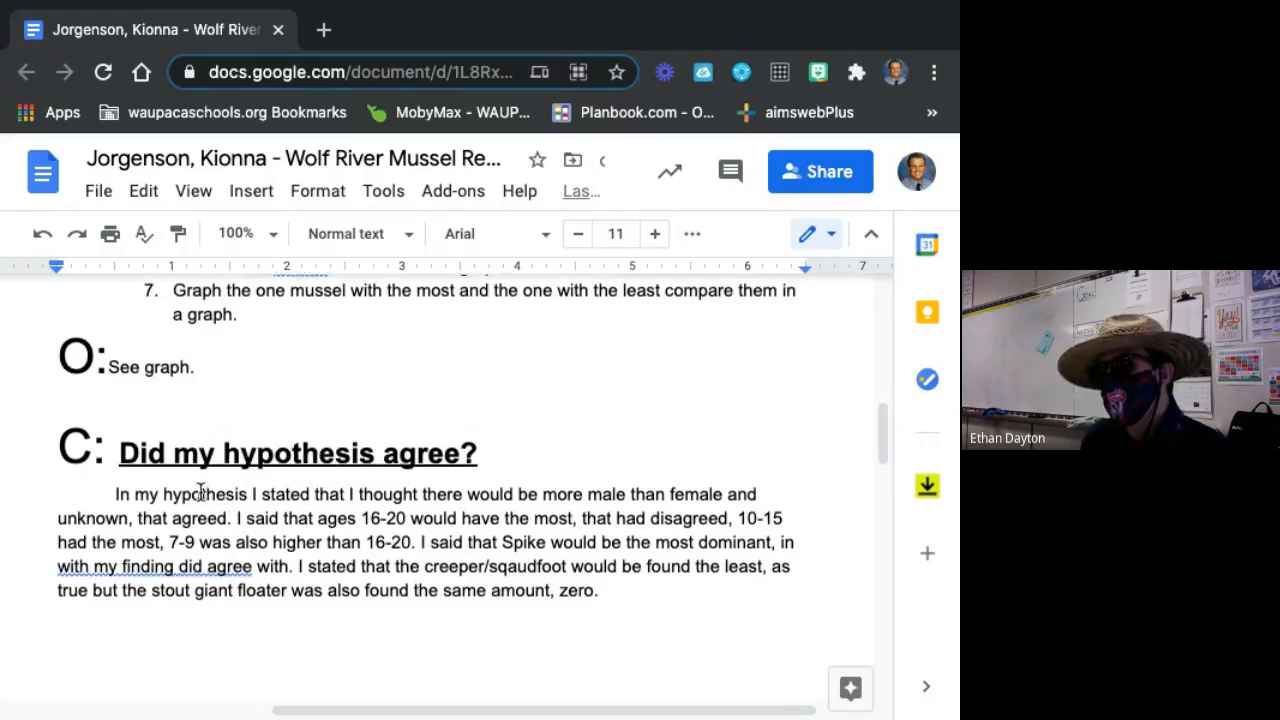
pyautogui.scroll(1, 580, 473)
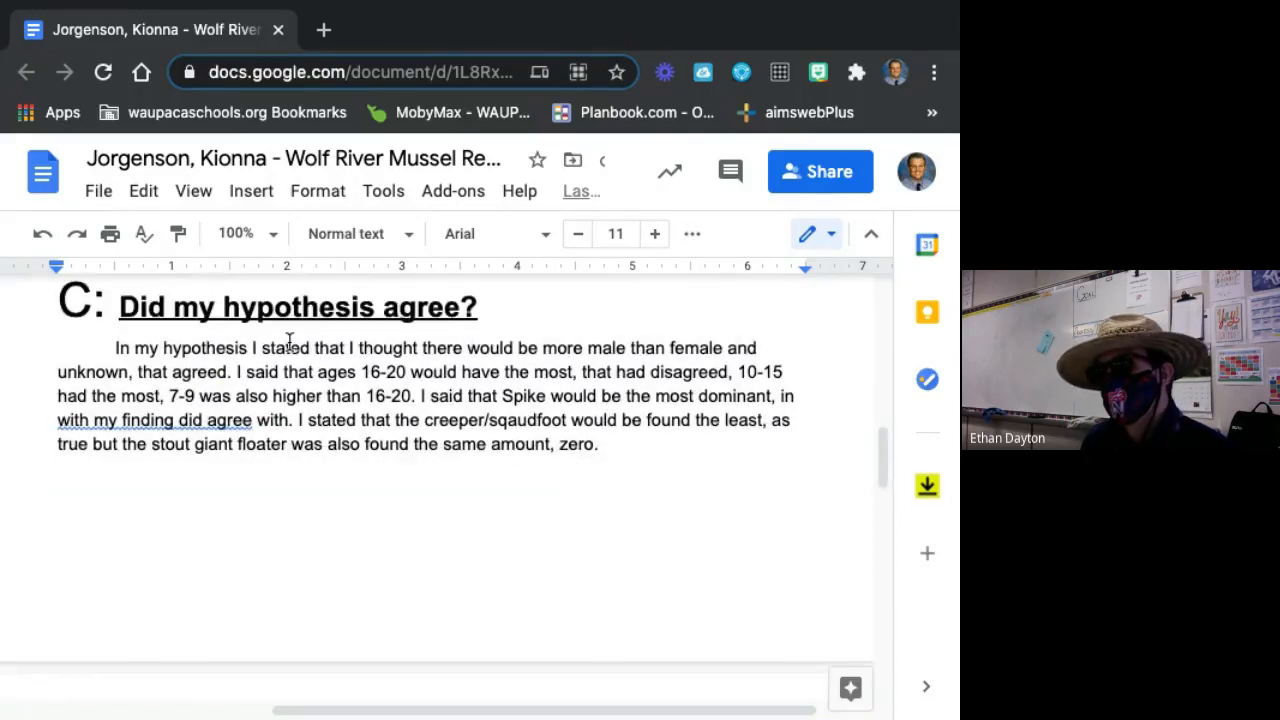
pyautogui.moveTo(207, 344); pyautogui.dragTo(212, 348)
pyautogui.scroll(-1, 219, 364)
pyautogui.scroll(-11, 300, 420)
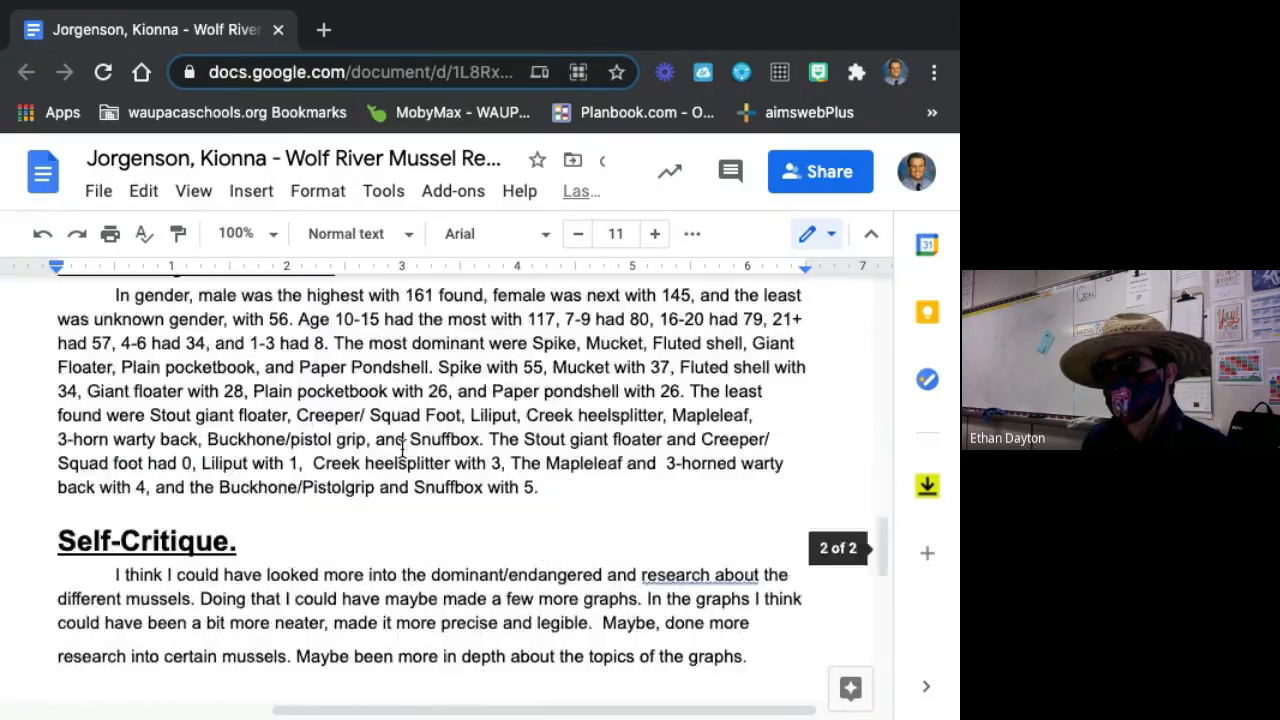
pyautogui.scroll(6, 400, 457)
pyautogui.scroll(6, 406, 457)
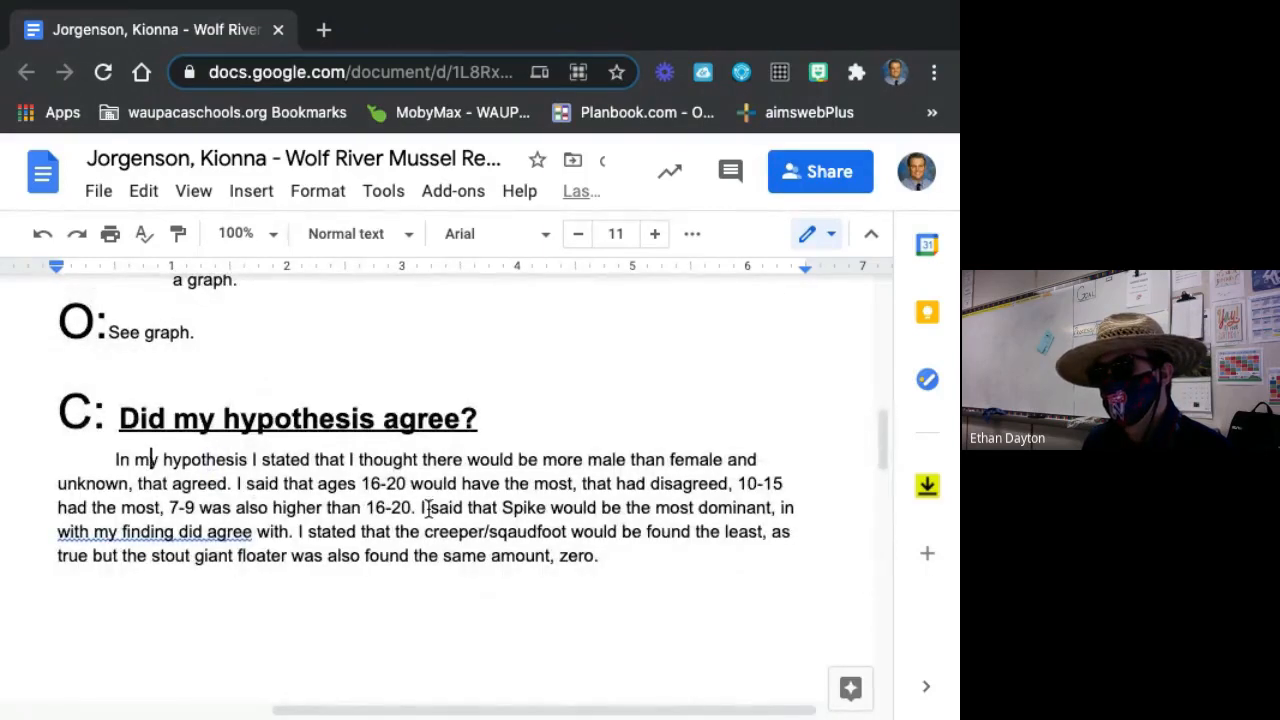
# Examine the "Summary of results" and "Self-Critique" paragraphs of the sample report, highlighting the results text.
pyautogui.scroll(-5, 468, 522)
pyautogui.scroll(-3, 474, 524)
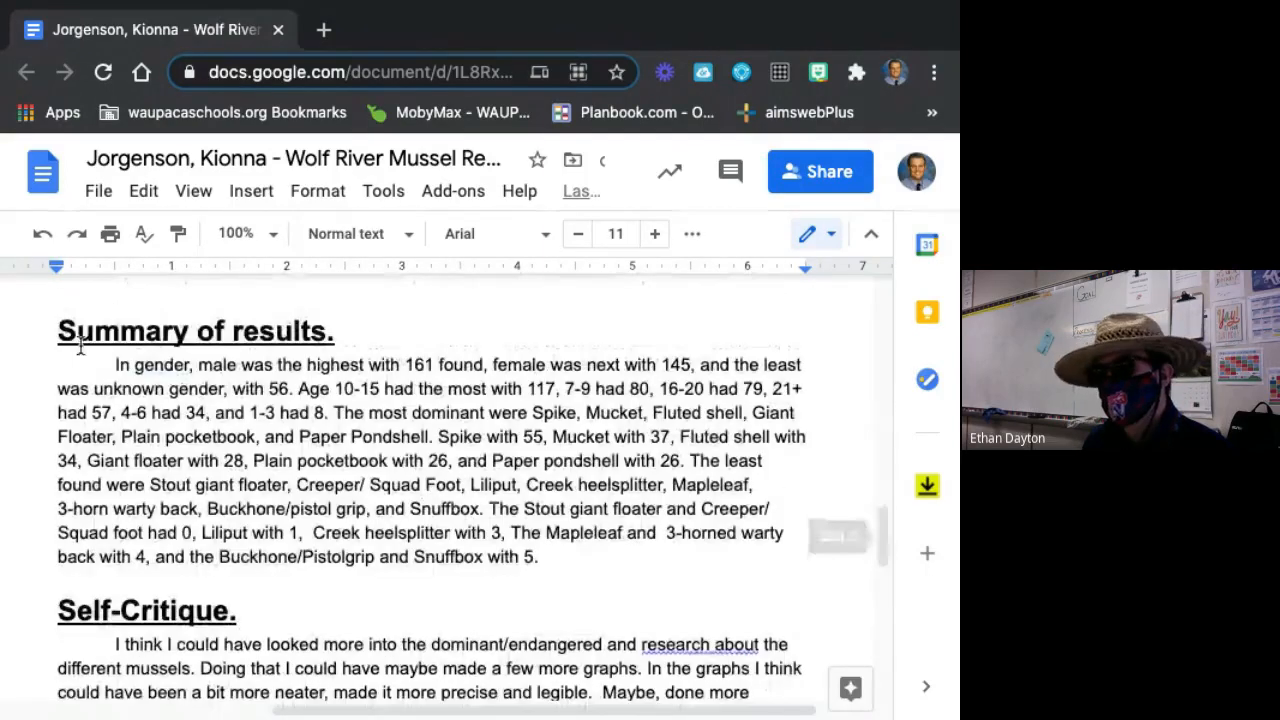
pyautogui.moveTo(132, 365); pyautogui.dragTo(643, 554)
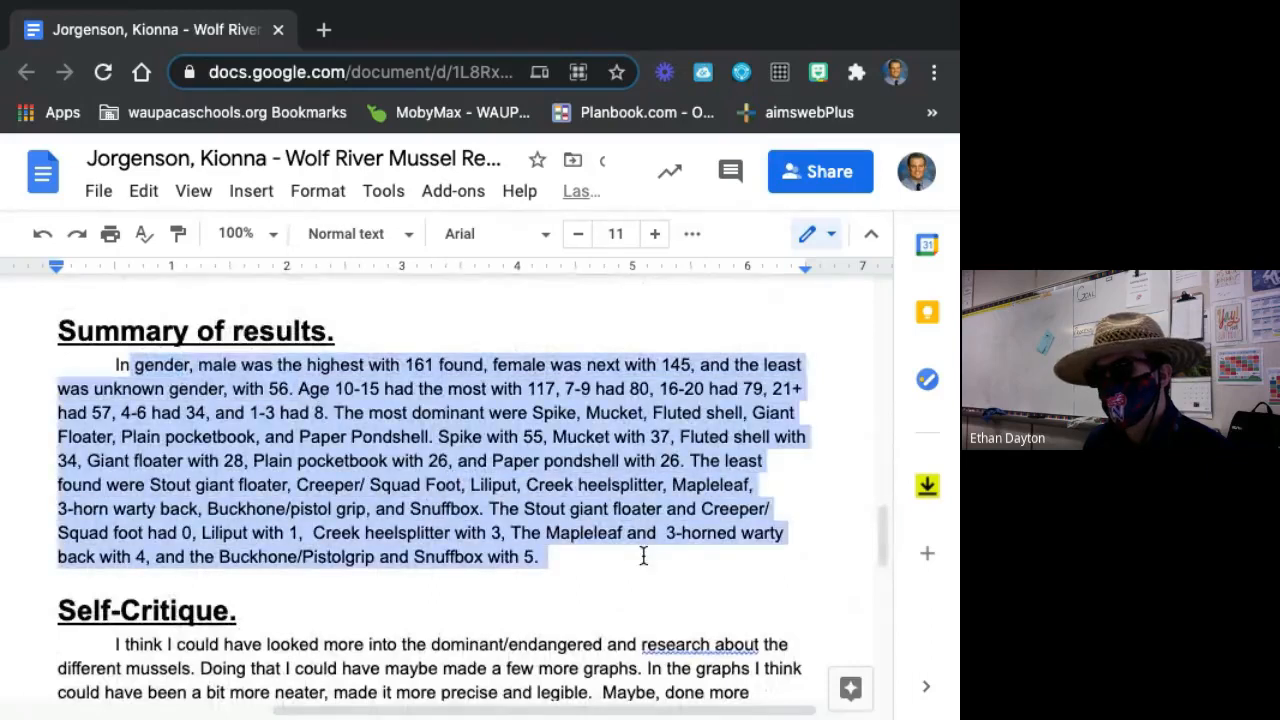
pyautogui.click(634, 551)
pyautogui.scroll(-3, 600, 554)
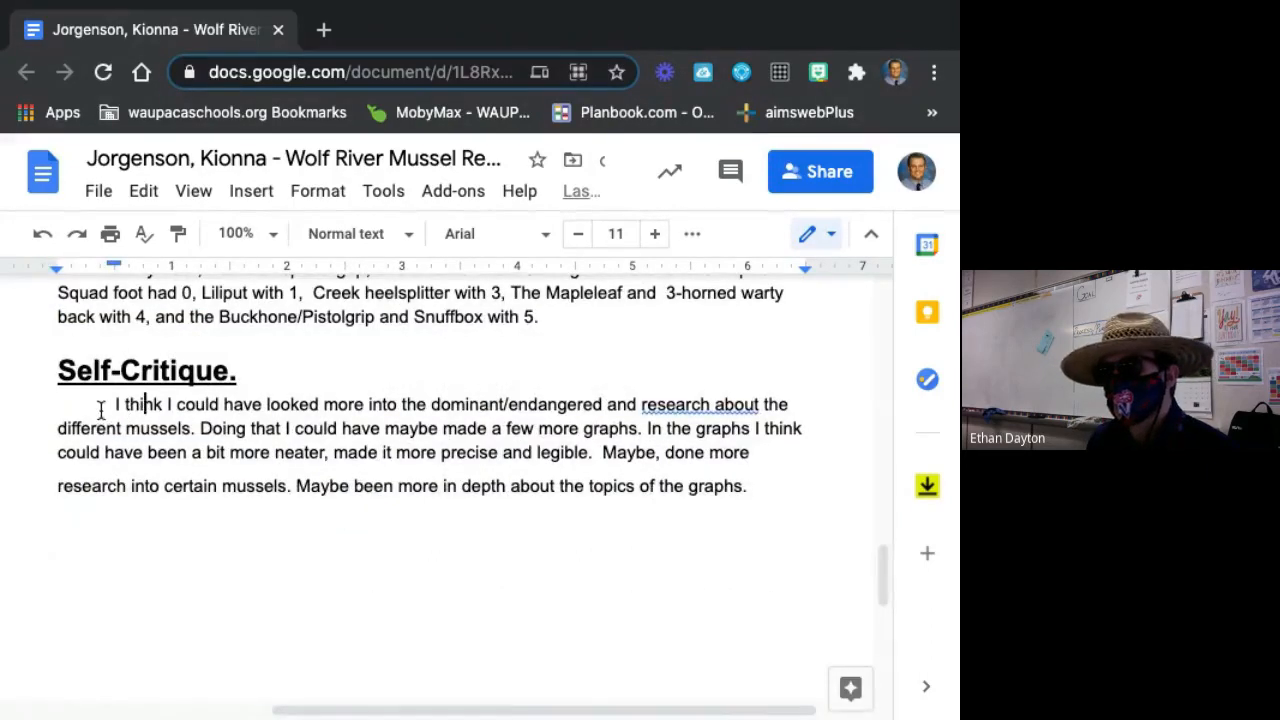
pyautogui.scroll(10, 340, 486)
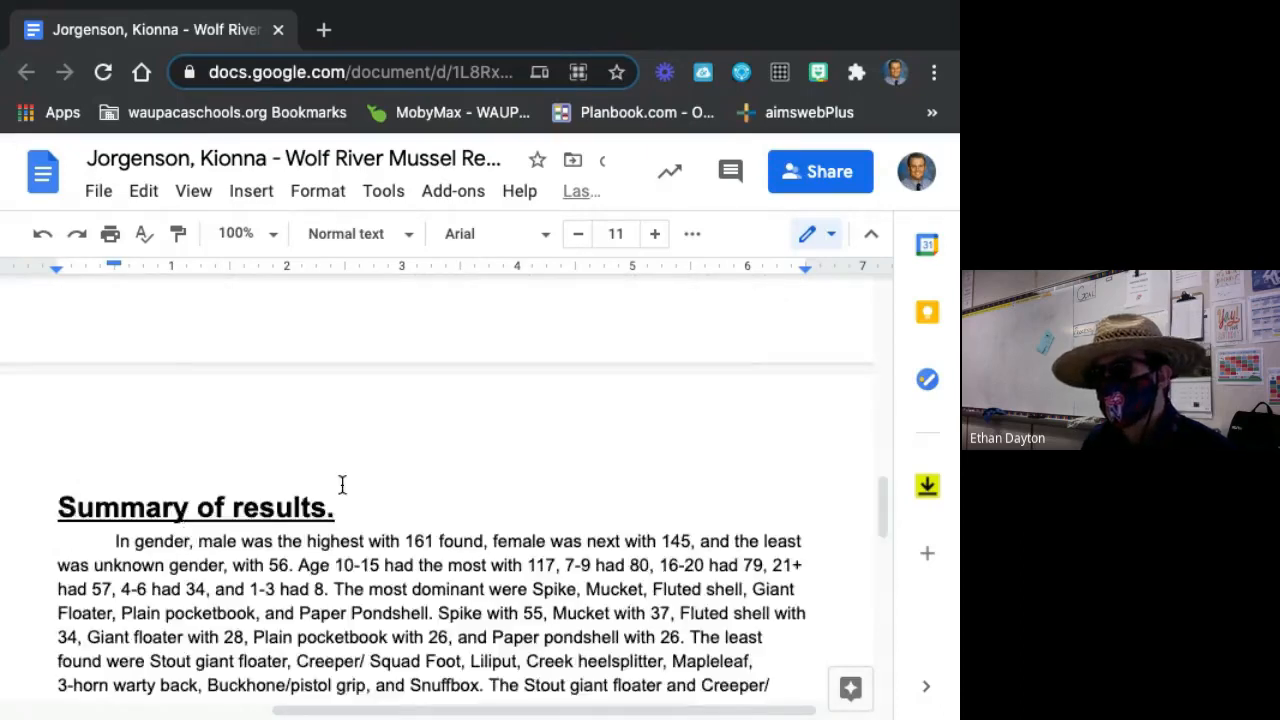
# Close the first sample report and place the second student's report beside the lab report template tab, with its full text width in view.
pyautogui.click(279, 31)
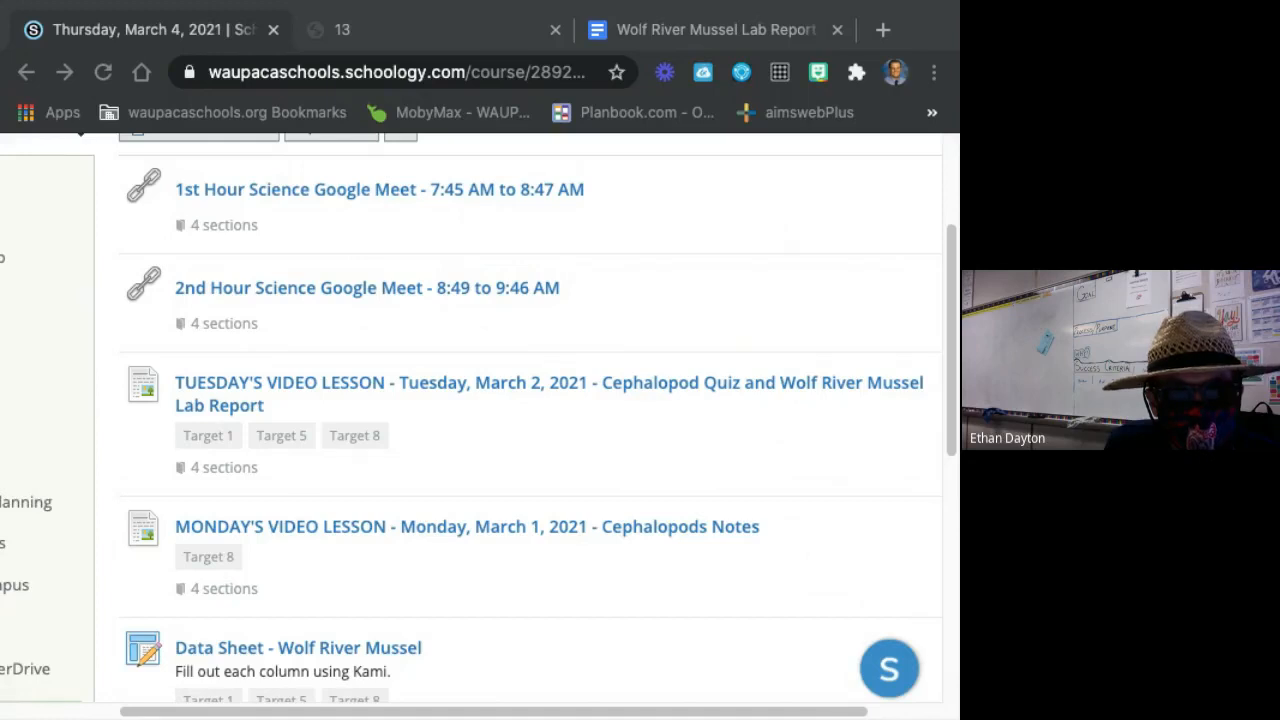
pyautogui.moveTo(616, 114); pyautogui.dragTo(630, 28)
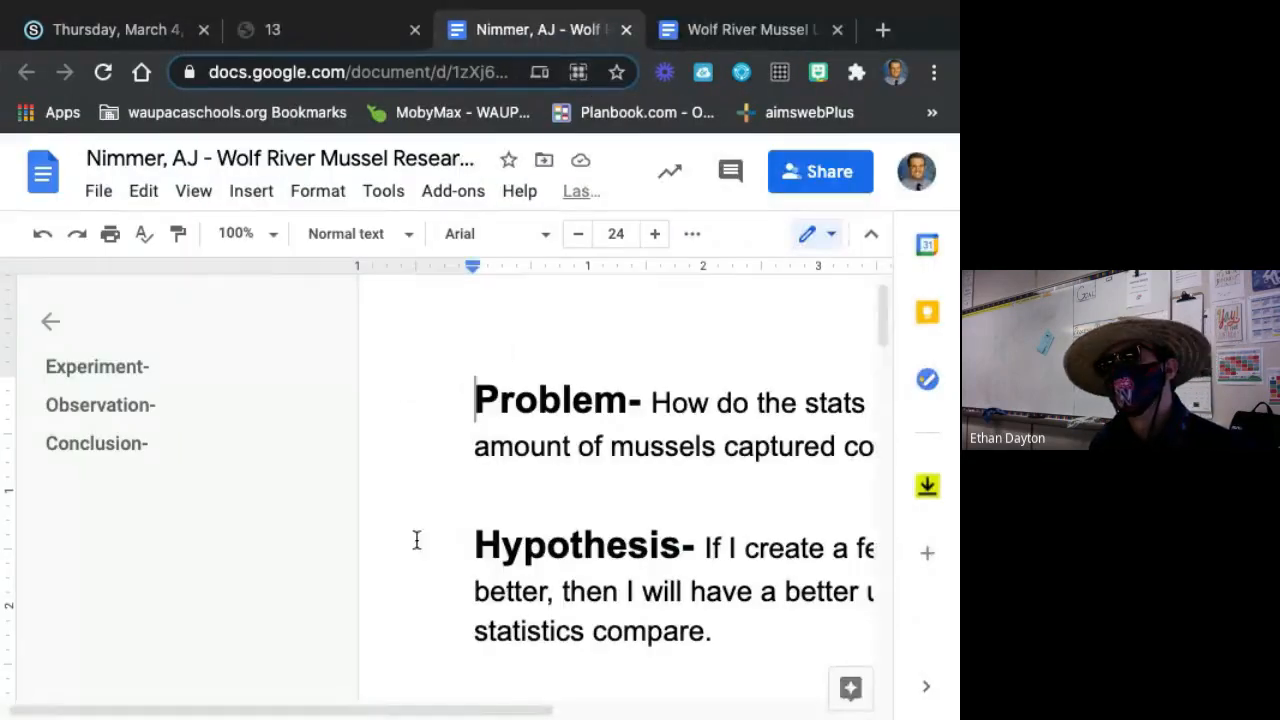
pyautogui.hscroll(2, 594, 712)
pyautogui.hscroll(5, 594, 712)
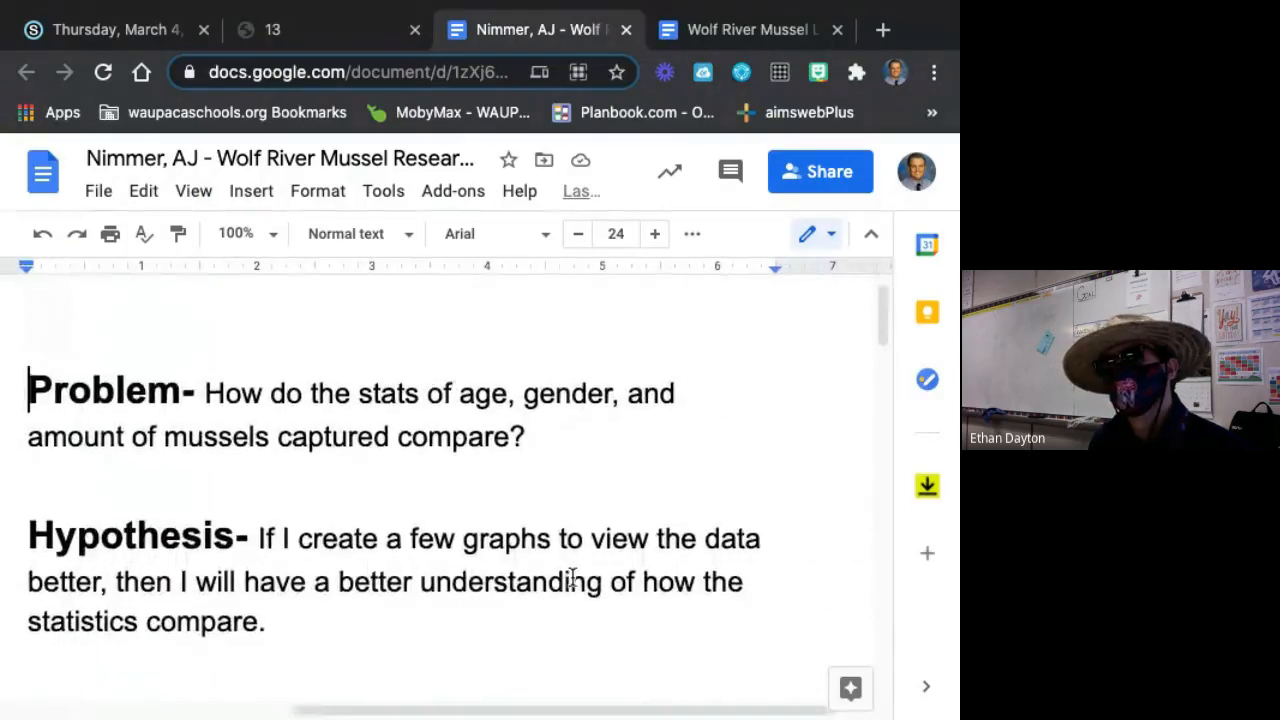
# Examine the Problem and Hypothesis sections of the second student's report.
pyautogui.scroll(-1, 571, 574)
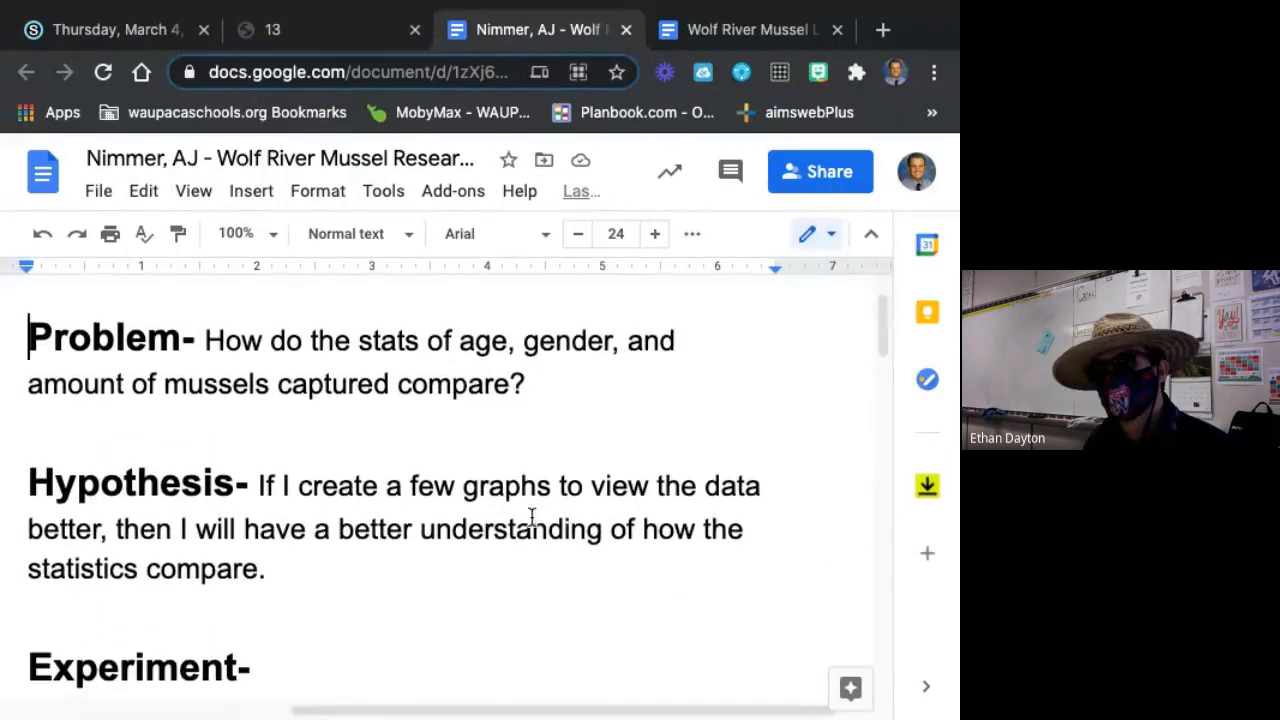
pyautogui.scroll(-1, 529, 519)
pyautogui.scroll(-3, 529, 519)
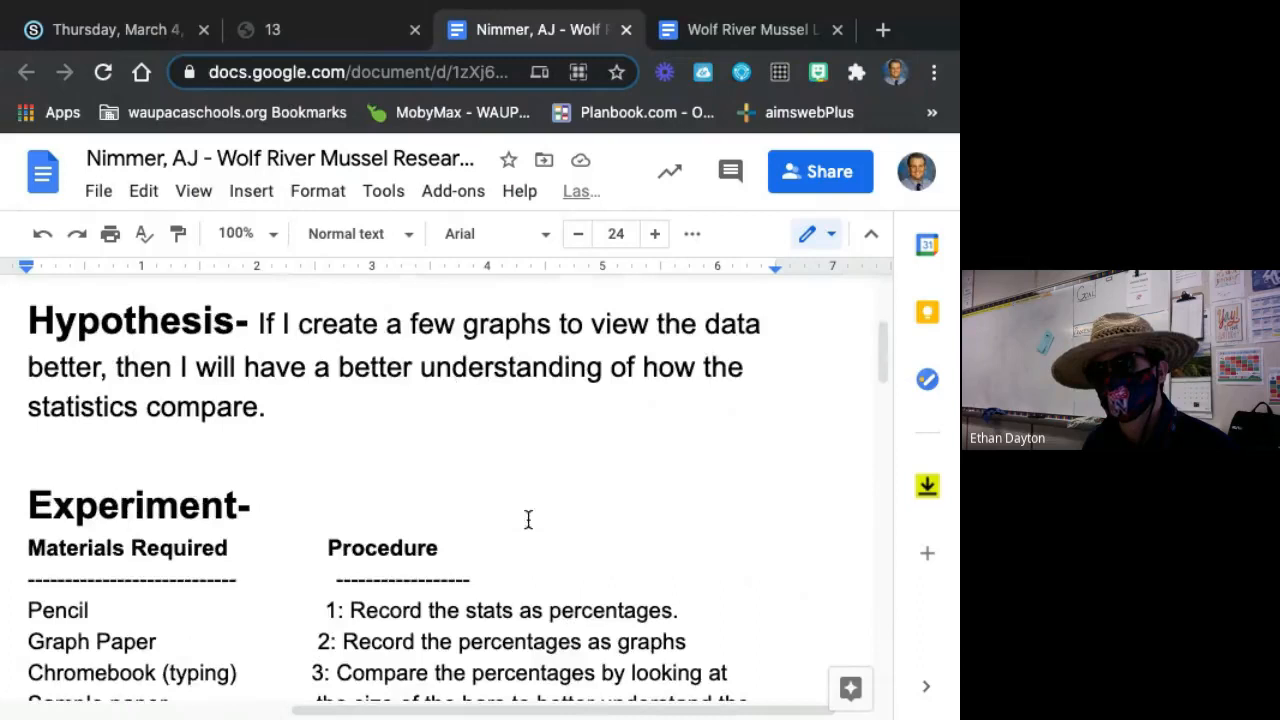
pyautogui.click(371, 360)
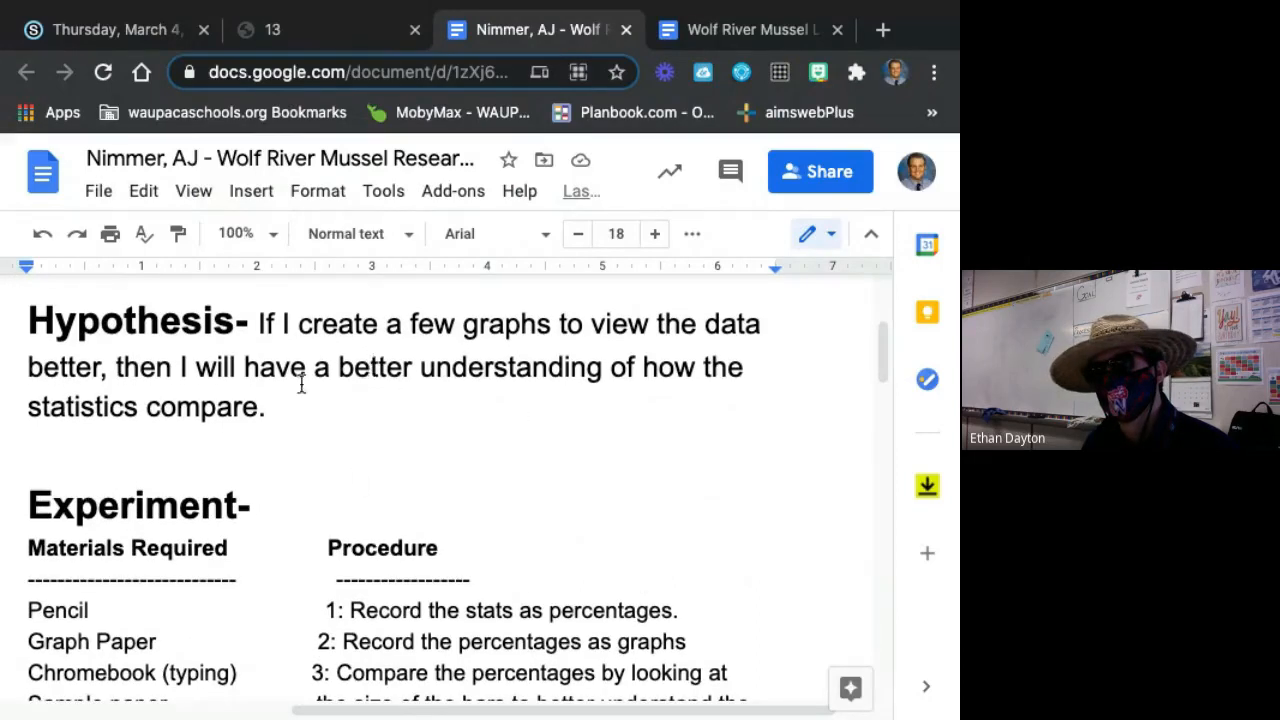
# Examine the Materials Required list and the Procedure steps in the second report's Experiment section.
pyautogui.scroll(-4, 323, 391)
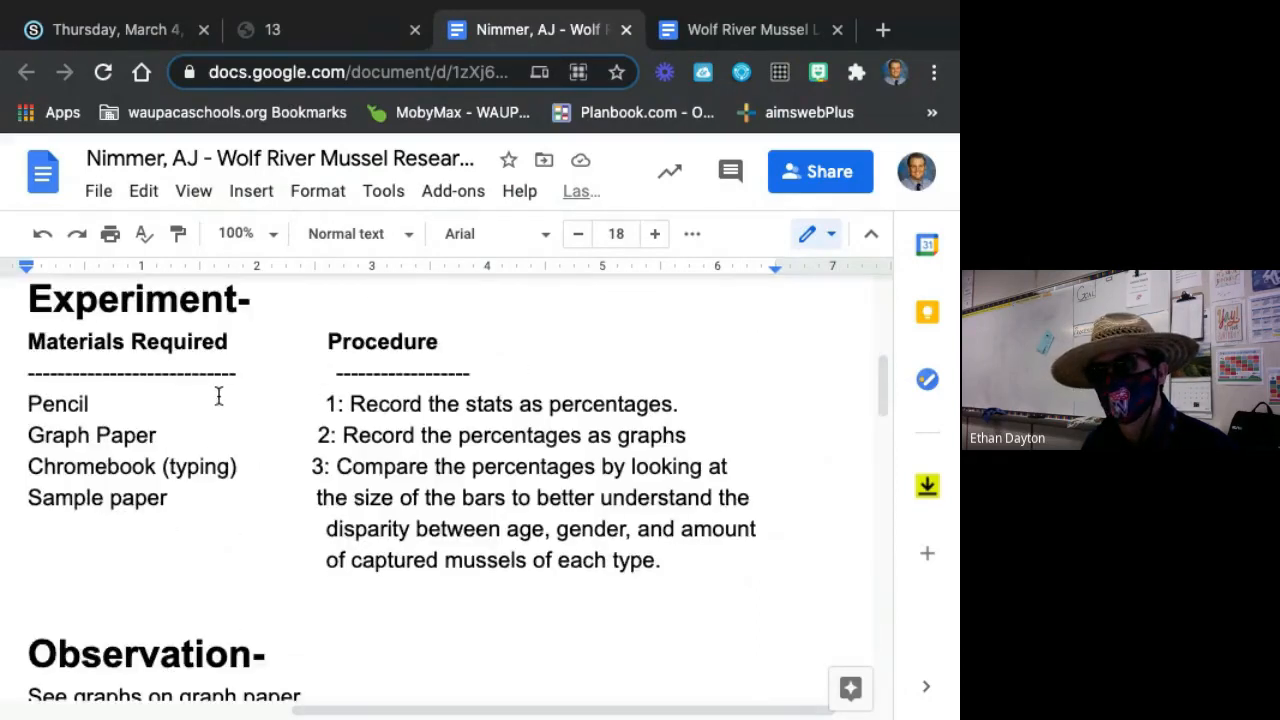
pyautogui.click(86, 342)
pyautogui.click(424, 404)
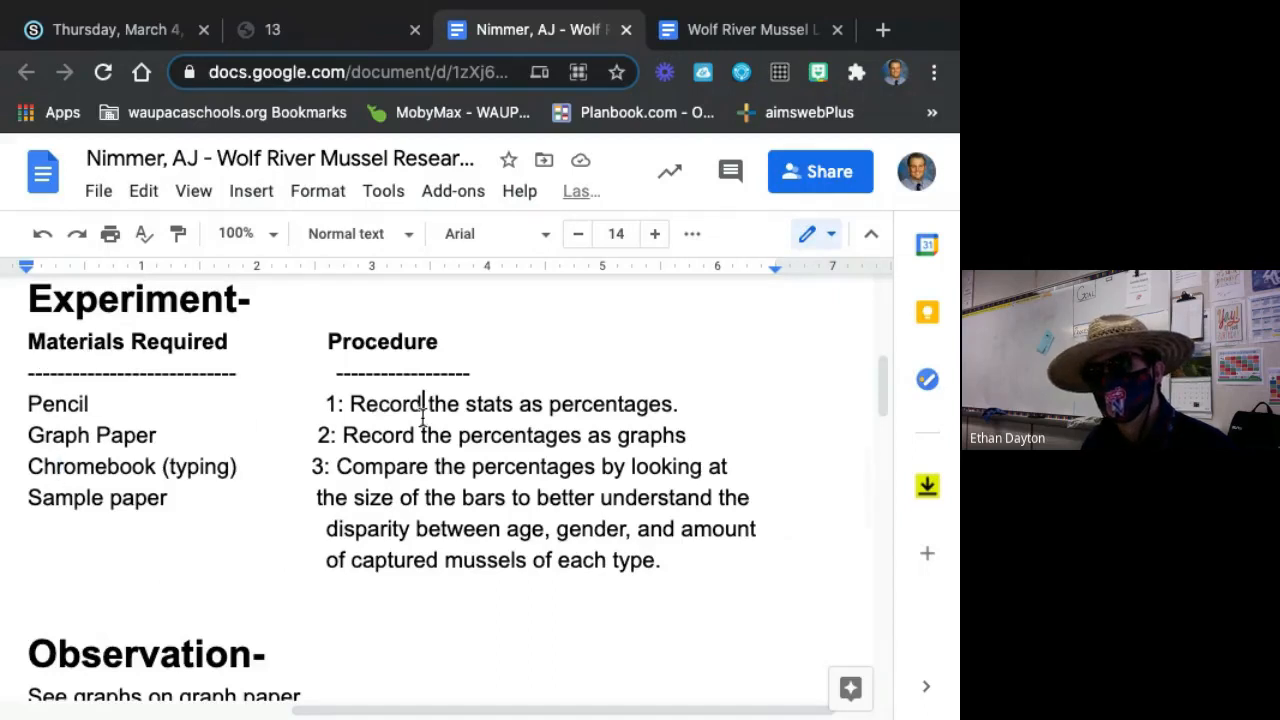
pyautogui.click(391, 341)
pyautogui.scroll(-1, 474, 514)
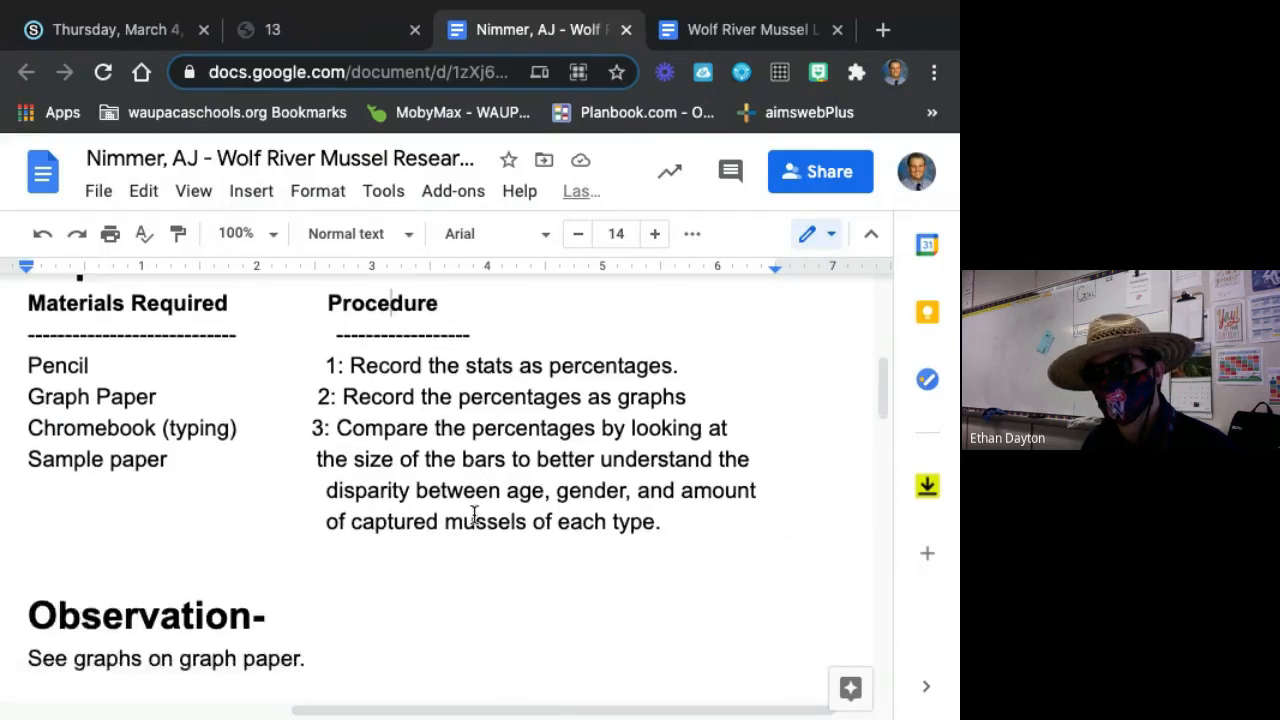
# Examine the Observation and Conclusion sections of the second report, then return to its beginning.
pyautogui.scroll(-5, 469, 508)
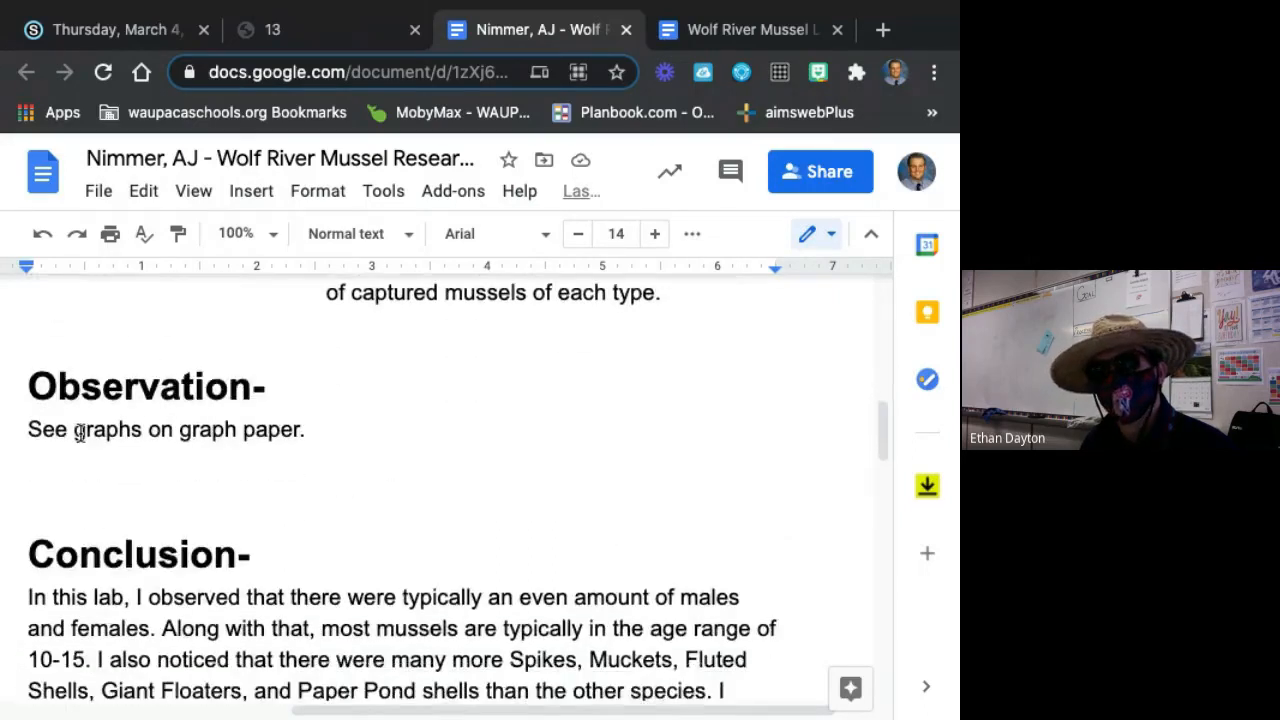
pyautogui.scroll(-2, 110, 428)
pyautogui.scroll(-4, 132, 418)
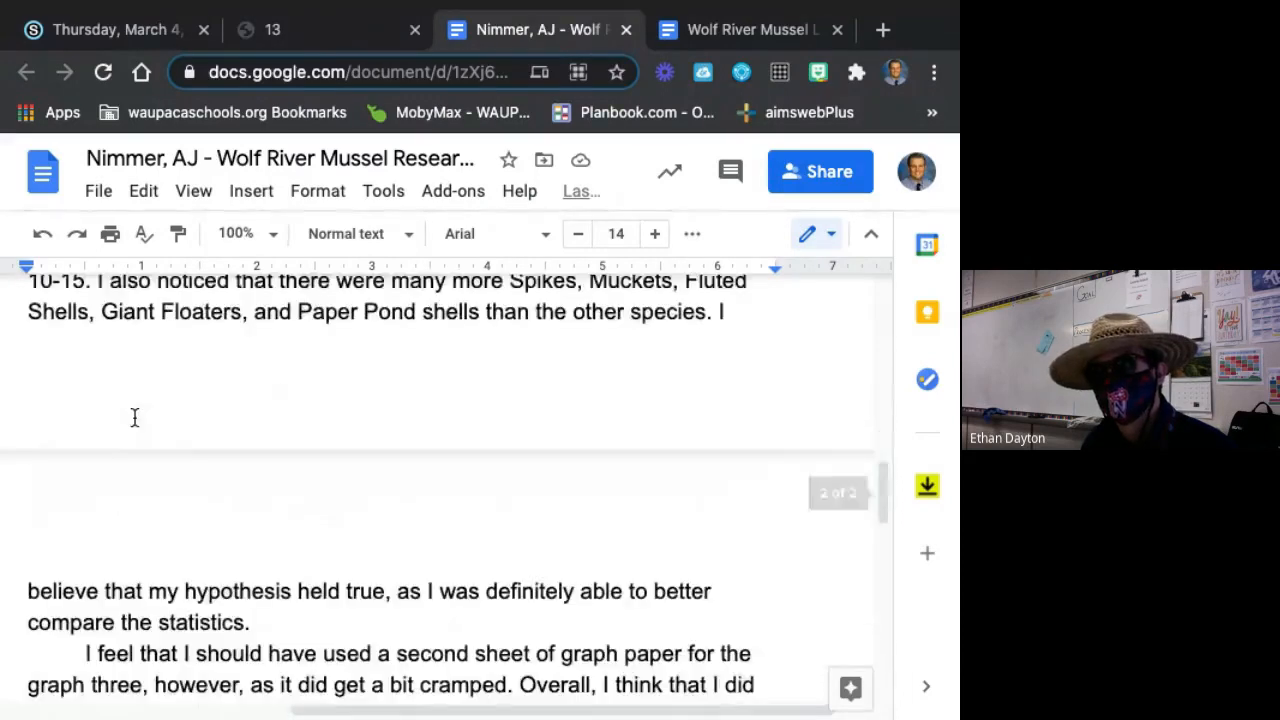
pyautogui.scroll(1, 134, 417)
pyautogui.scroll(-5, 136, 414)
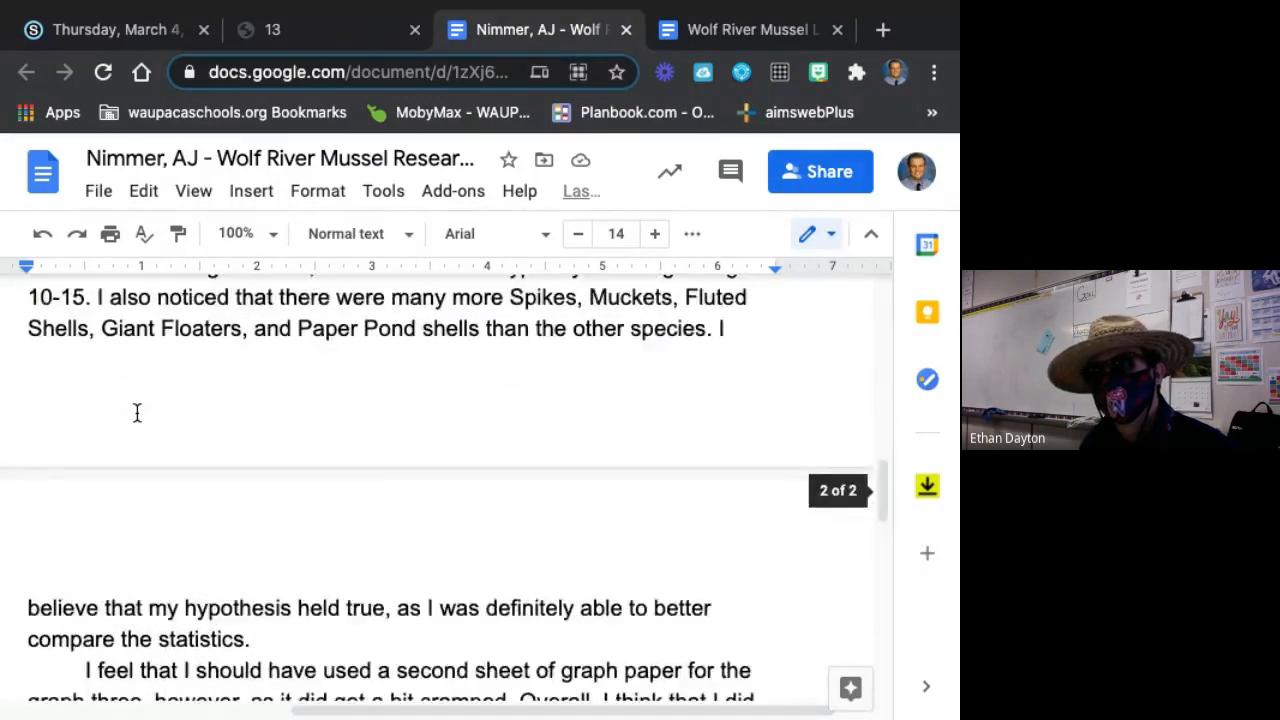
pyautogui.scroll(15, 138, 411)
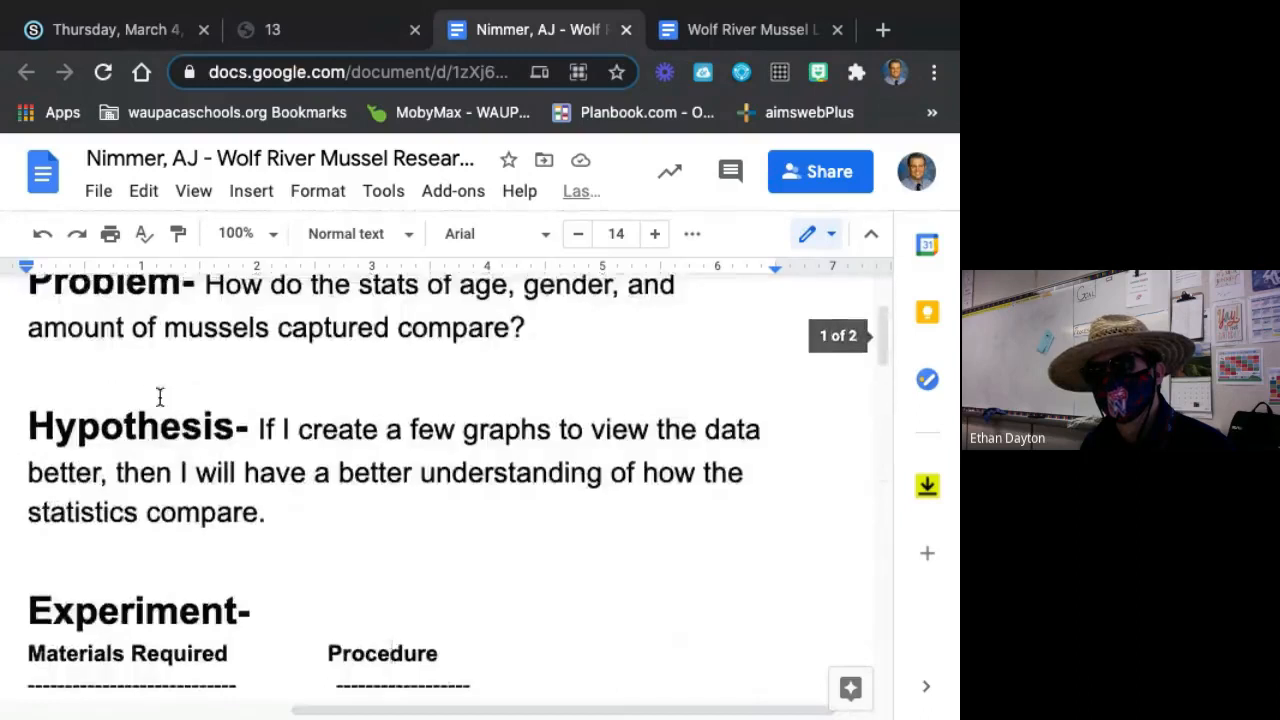
# Close the second sample report and place the third student's report beside the lab report template tab, with its full text width in view.
pyautogui.click(626, 29)
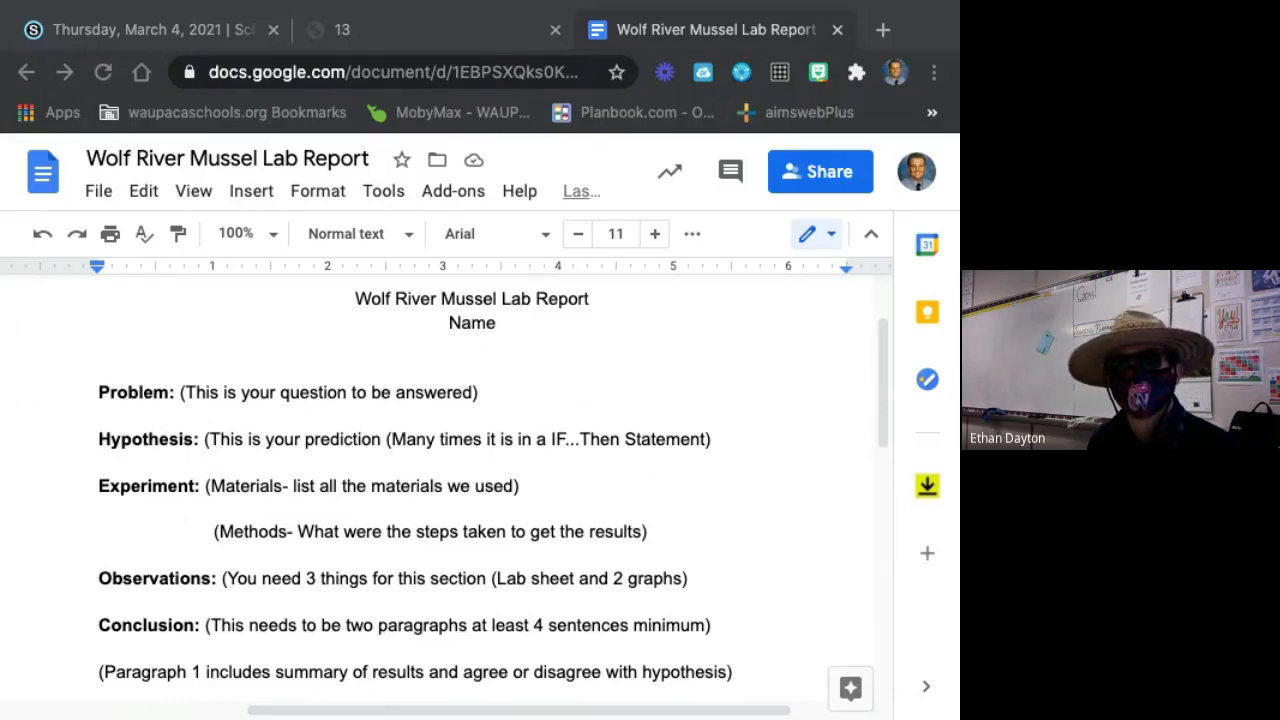
pyautogui.moveTo(400, 64); pyautogui.dragTo(611, 17)
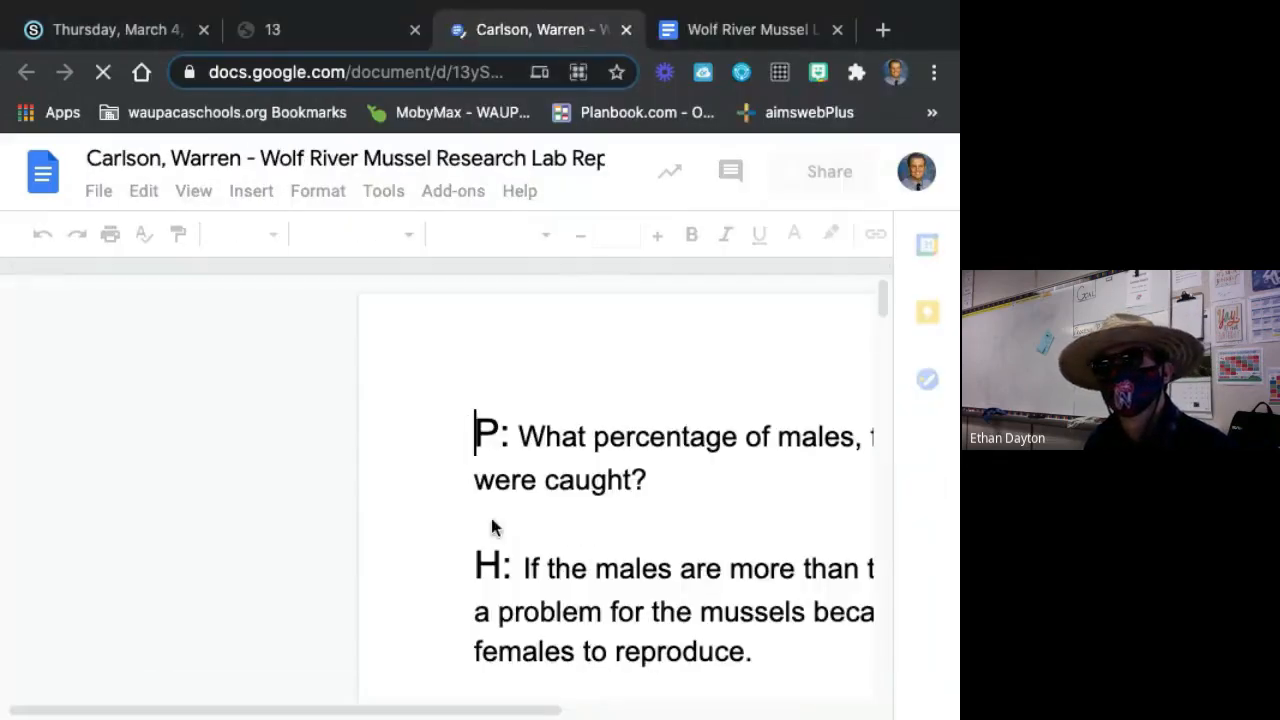
pyautogui.moveTo(494, 709)
pyautogui.mouseDown()
pyautogui.moveTo(802, 707)
pyautogui.moveTo(849, 626)
pyautogui.mouseUp()
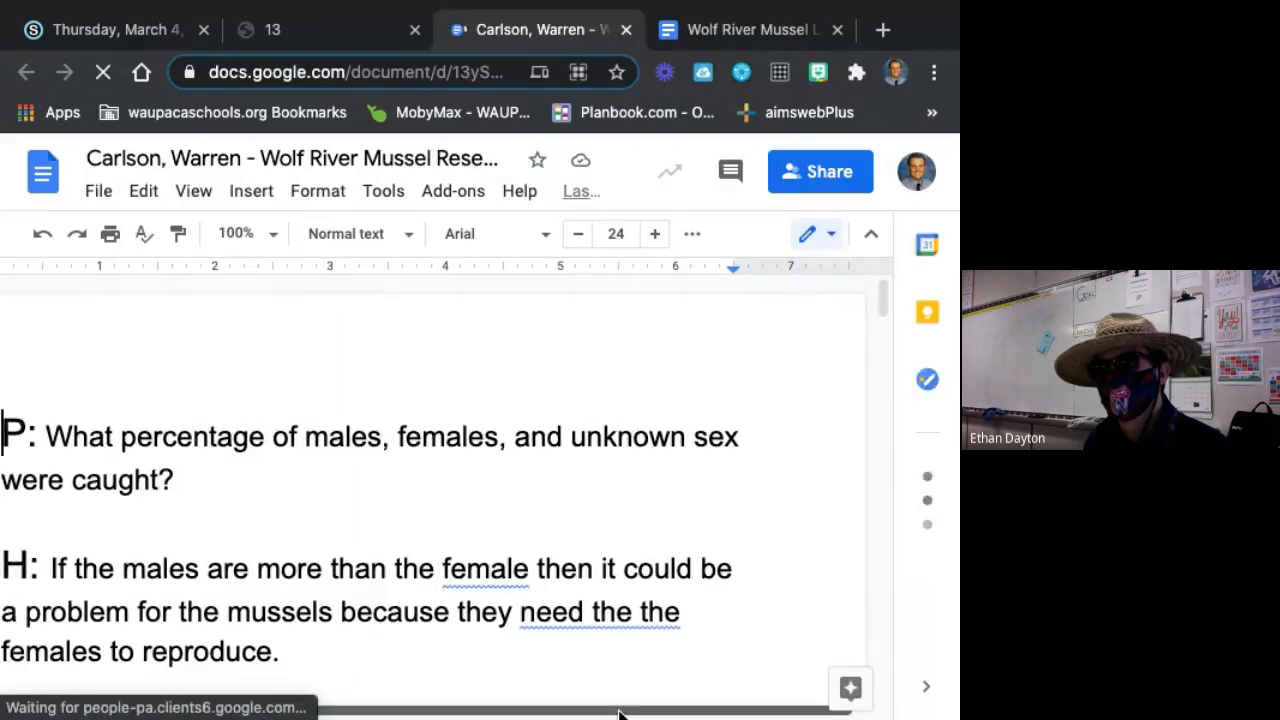
# Examine the third report's hypothesis, materials and methods, and its pie and bar charts of mussel sex percentages.
pyautogui.scroll(-3, 608, 628)
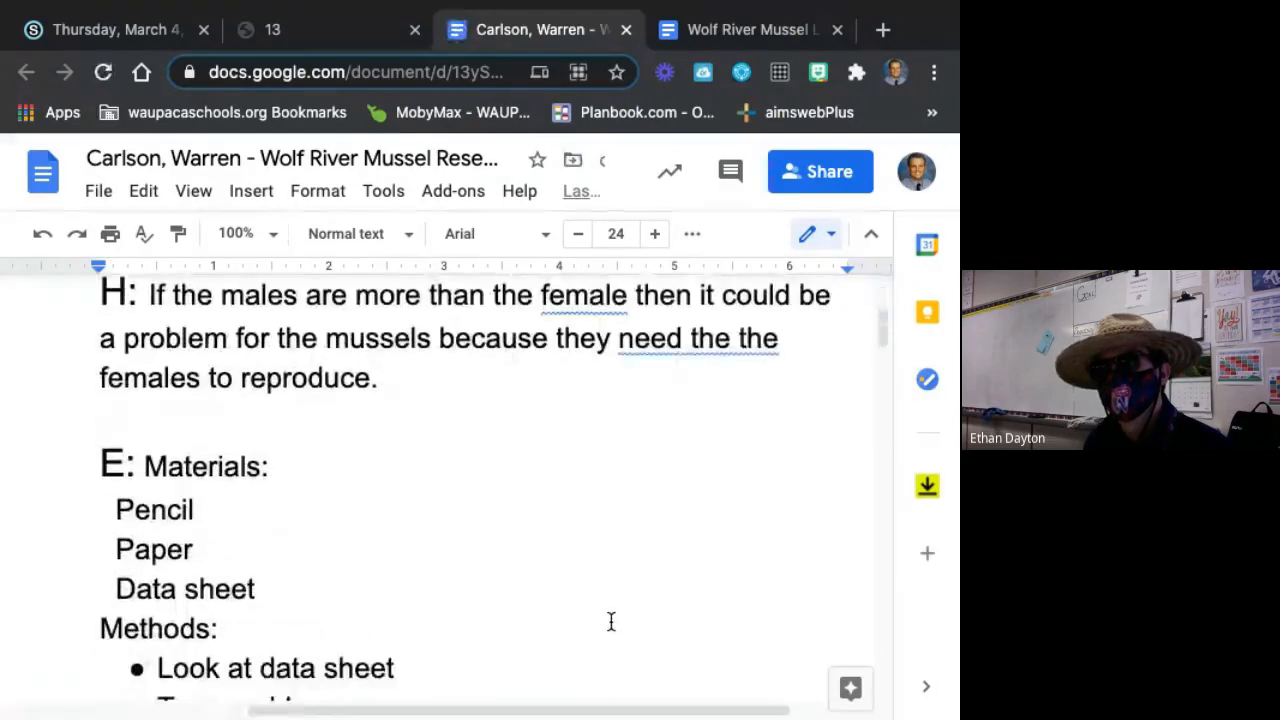
pyautogui.scroll(-10, 611, 621)
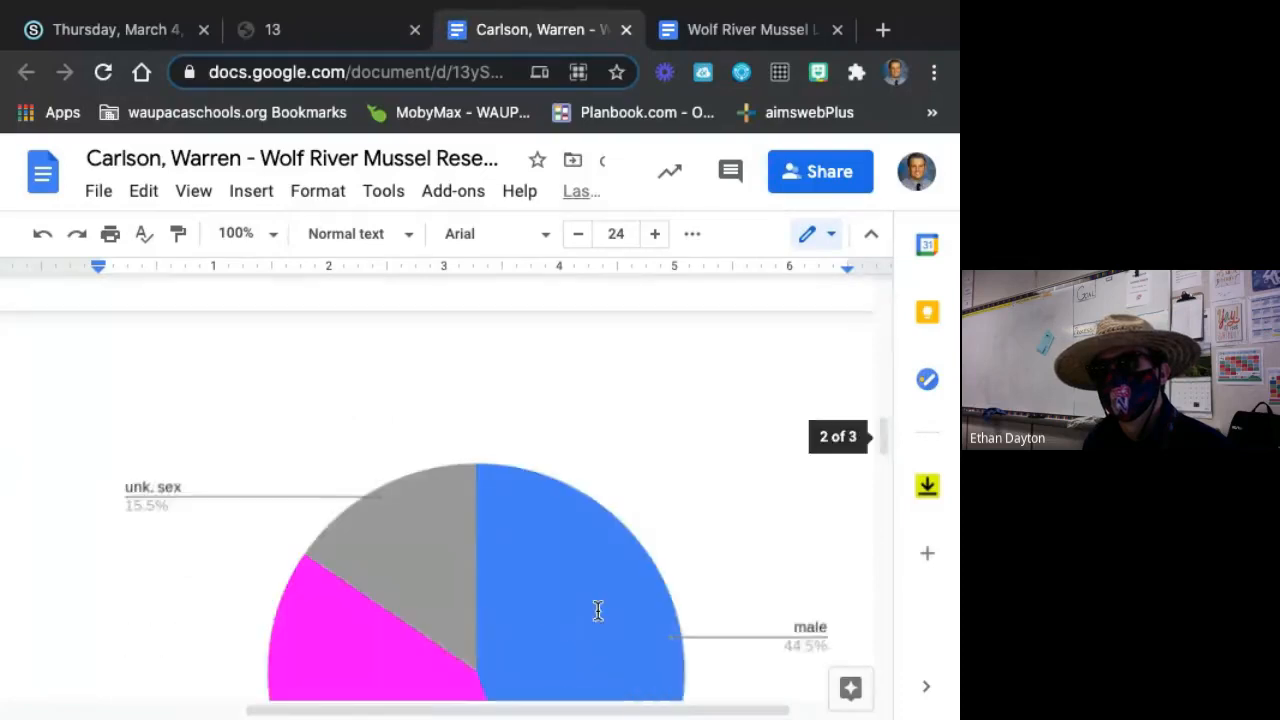
pyautogui.scroll(-2, 598, 611)
pyautogui.scroll(1, 577, 607)
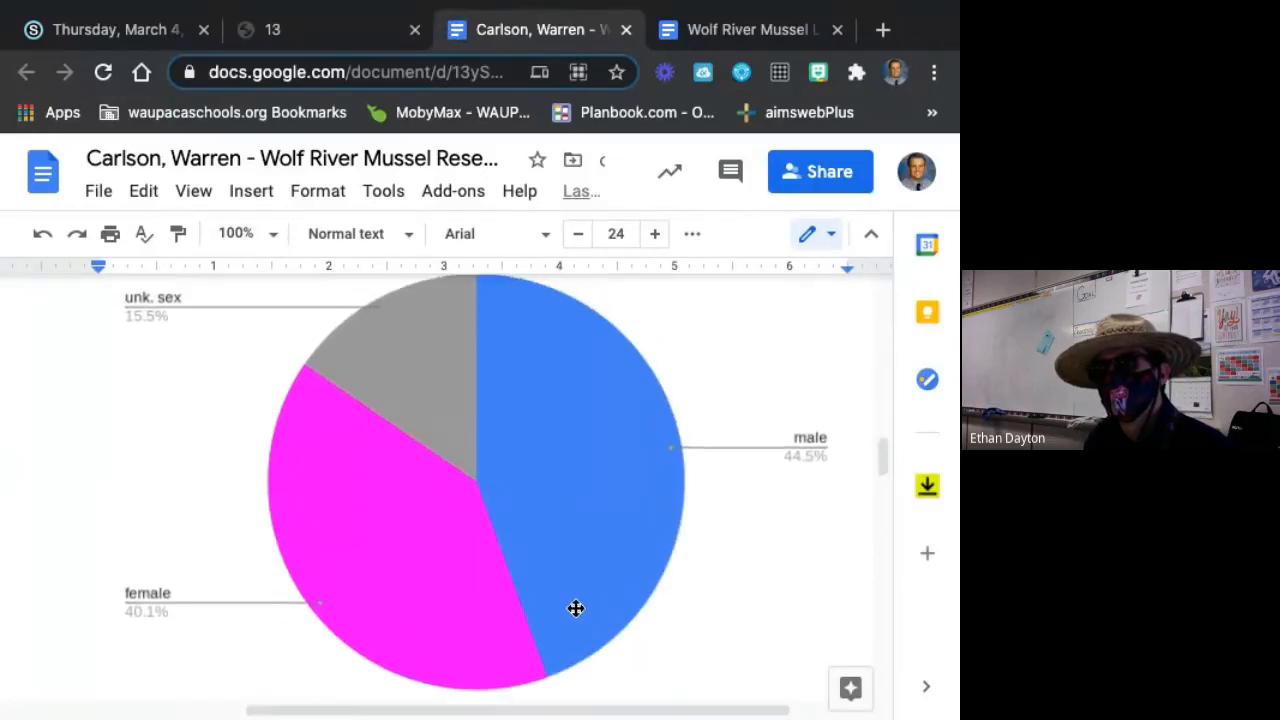
pyautogui.scroll(-7, 576, 608)
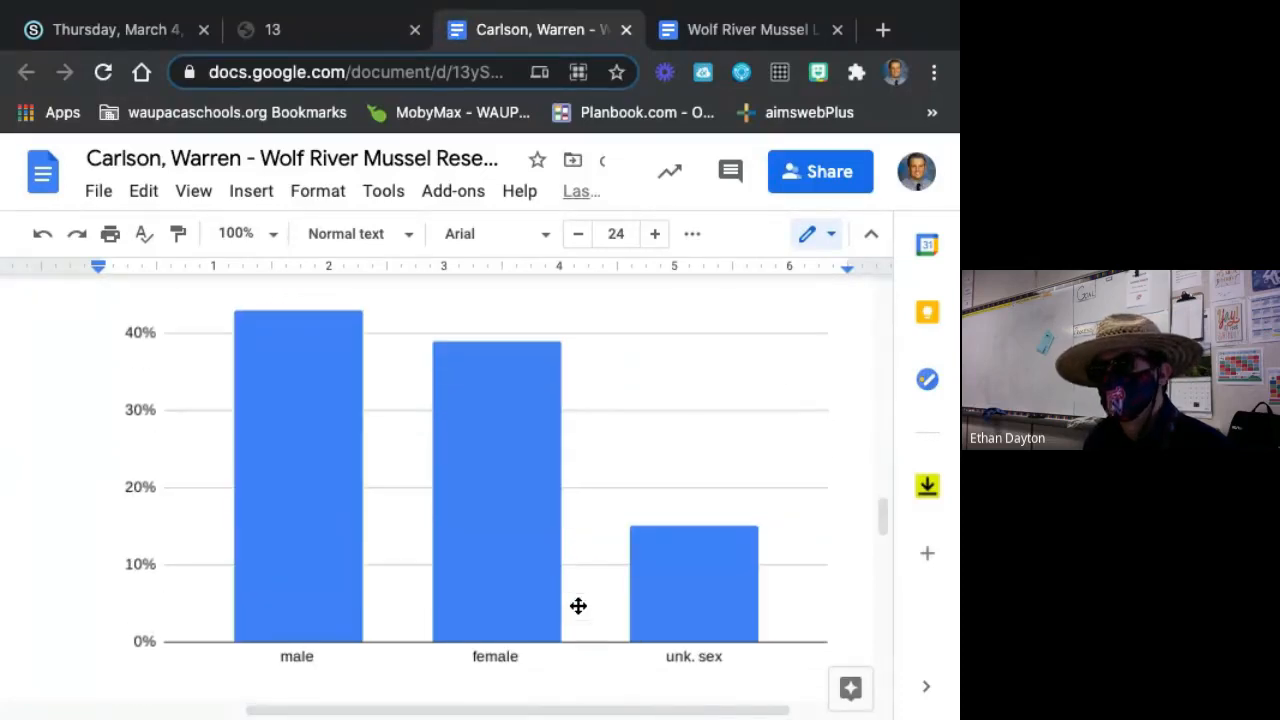
pyautogui.scroll(-1, 580, 608)
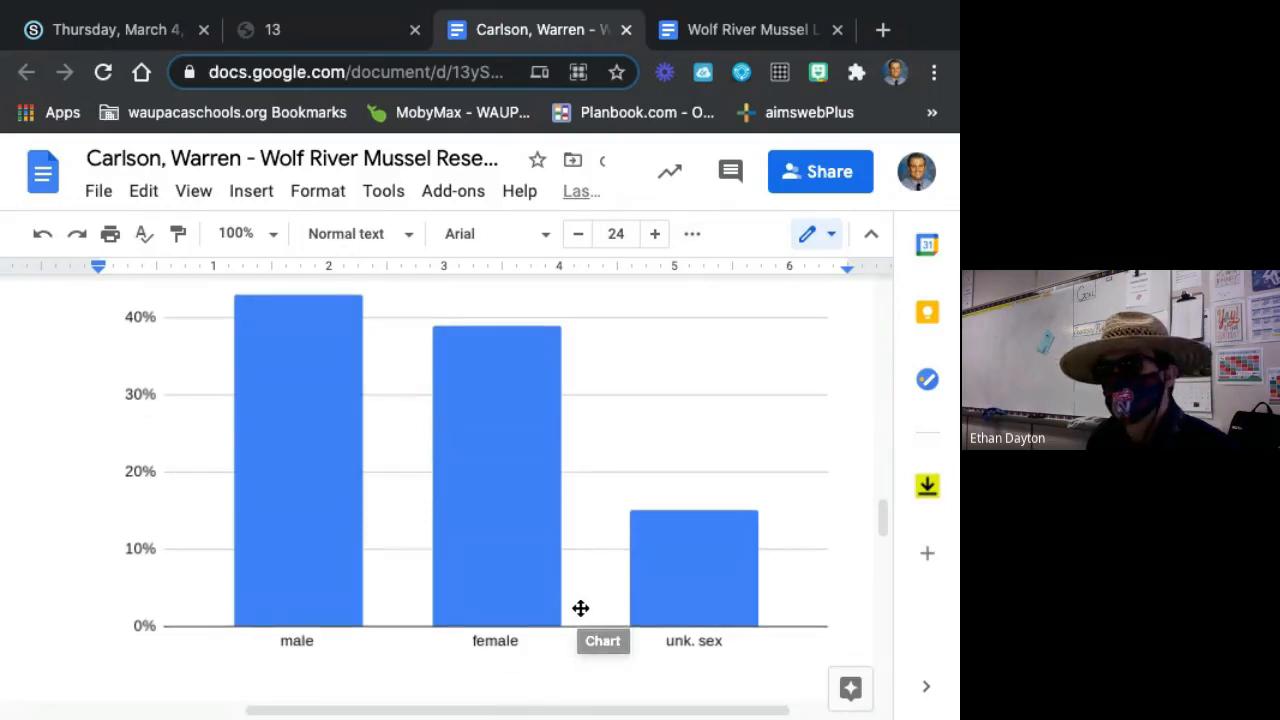
# Compare the third report's bar chart of male, female and unknown-sex percentages with the pie chart above it.
pyautogui.scroll(1, 580, 608)
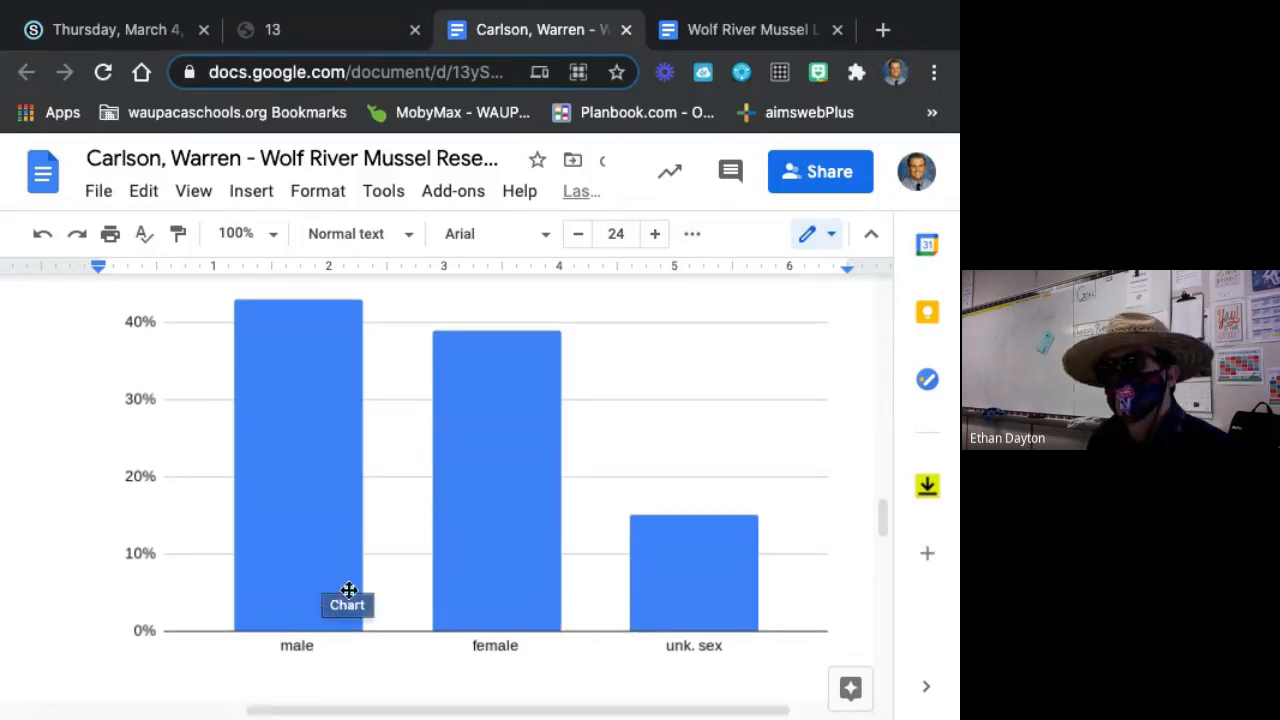
pyautogui.scroll(2, 352, 585)
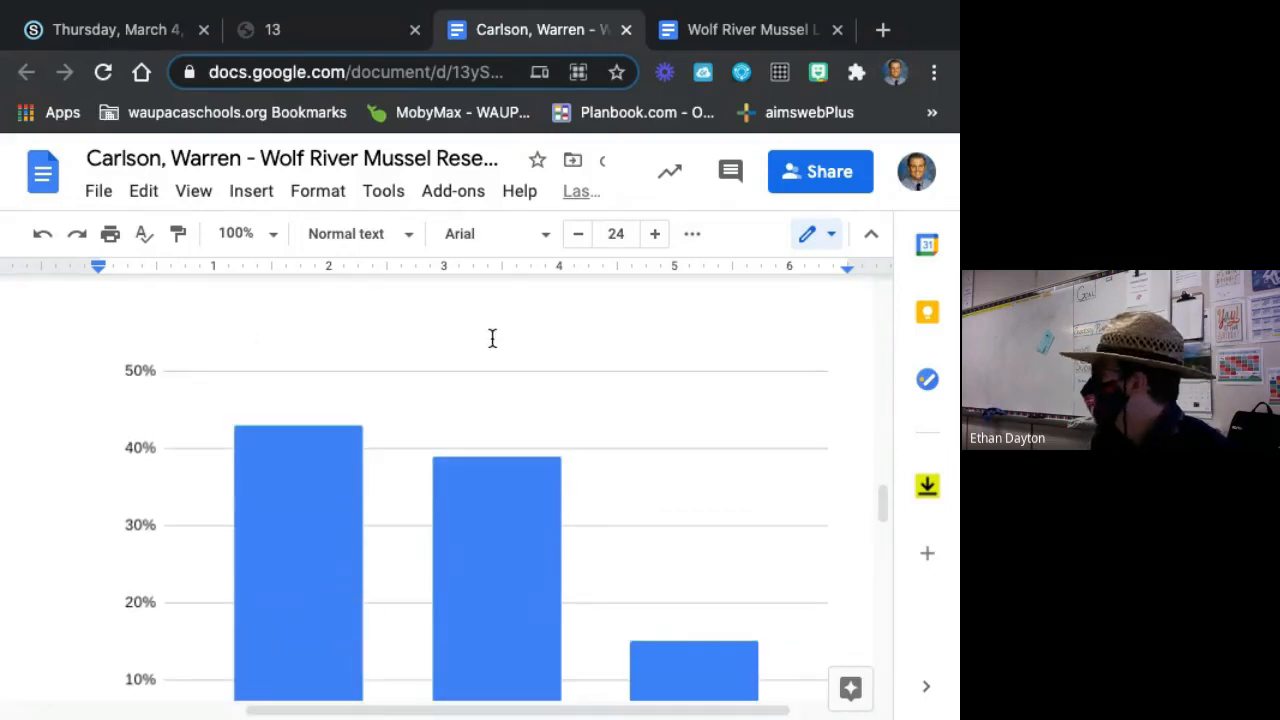
pyautogui.scroll(-2, 400, 429)
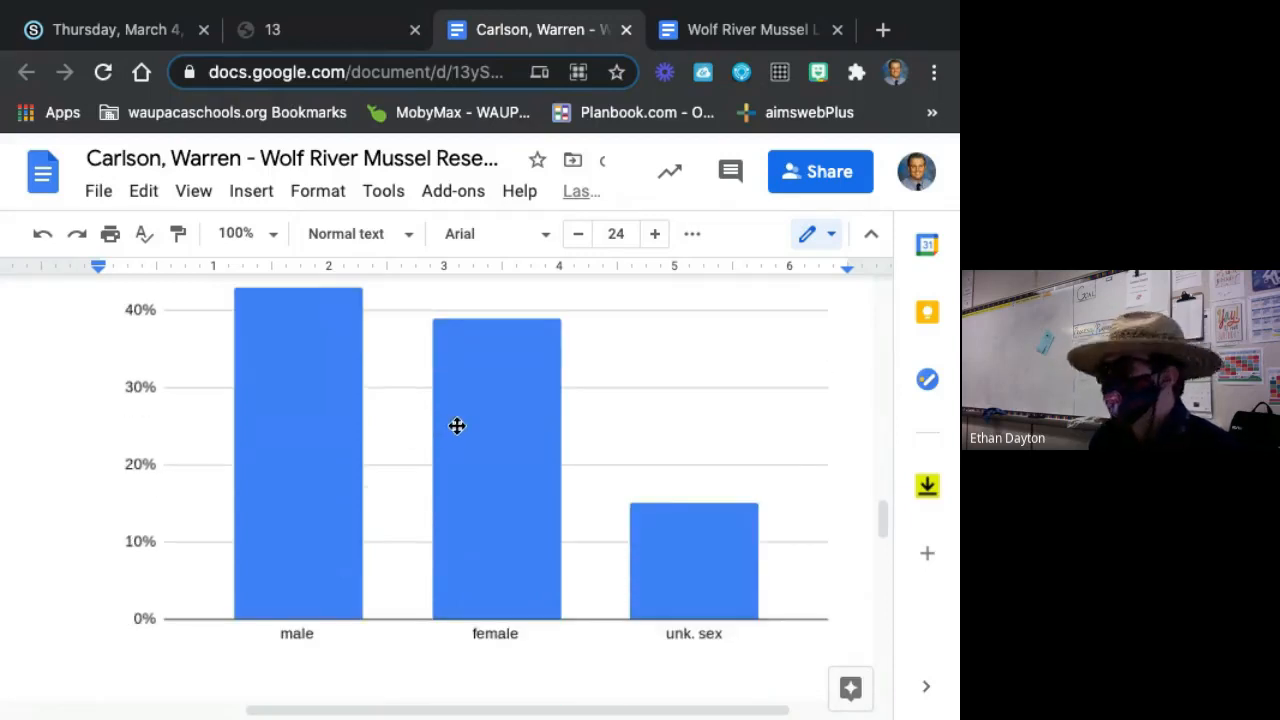
pyautogui.scroll(1, 532, 490)
pyautogui.scroll(-1, 503, 474)
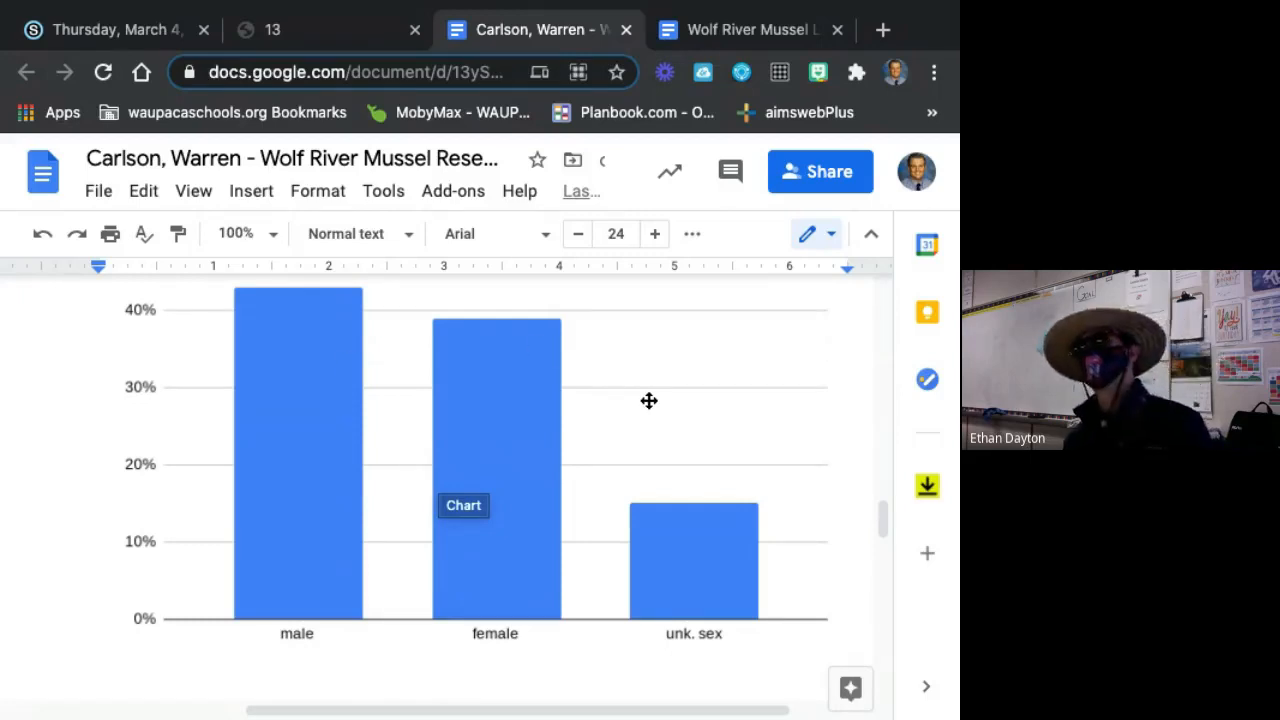
pyautogui.scroll(1, 500, 460)
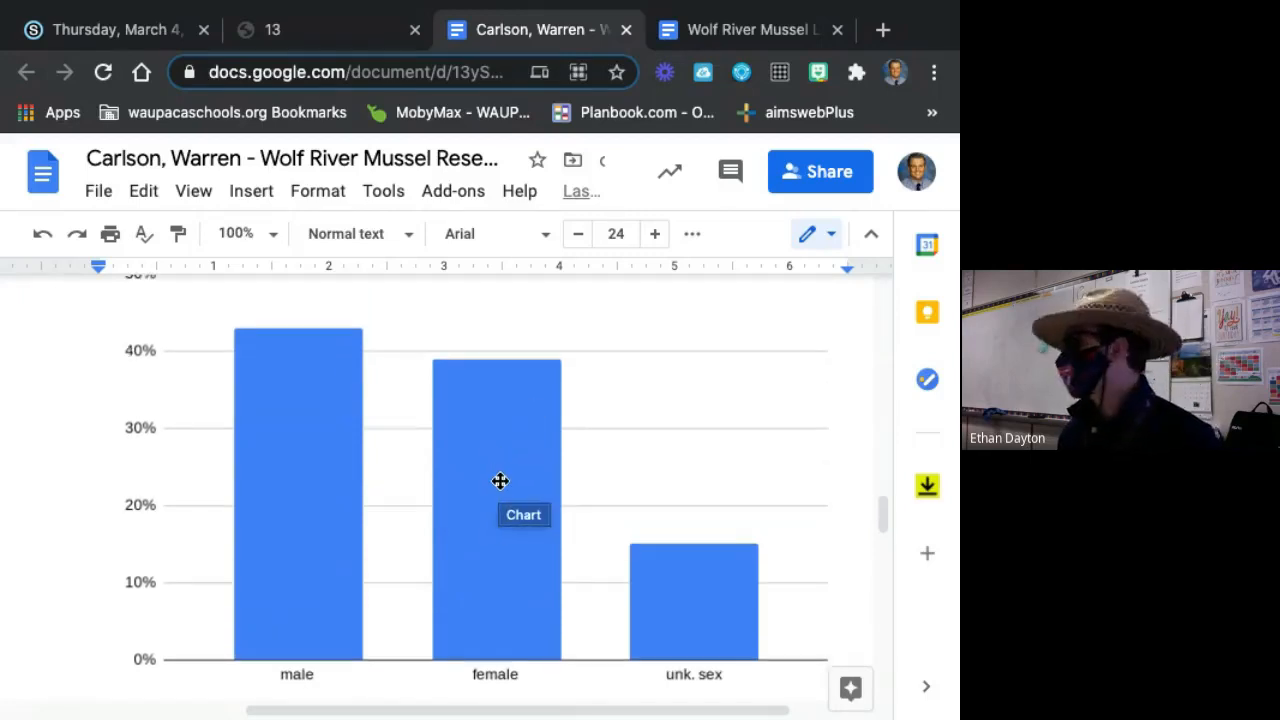
pyautogui.scroll(6, 506, 460)
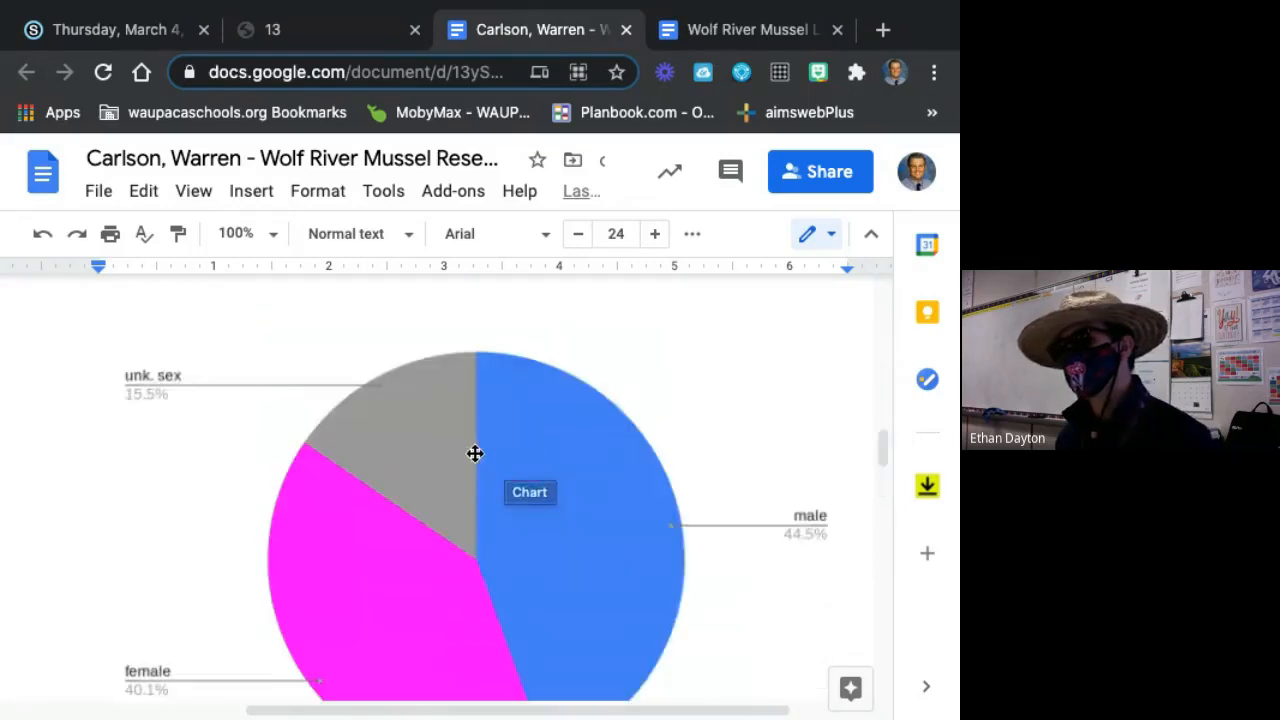
pyautogui.scroll(-5, 594, 420)
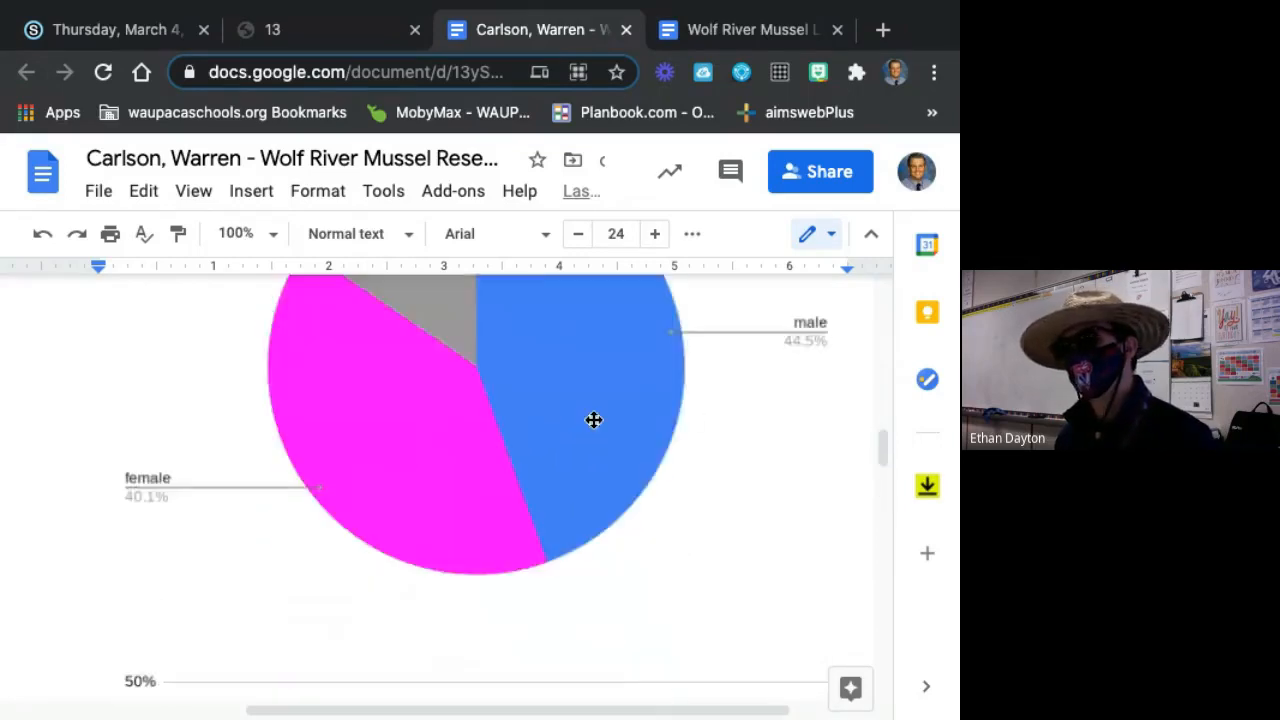
pyautogui.scroll(-1, 585, 410)
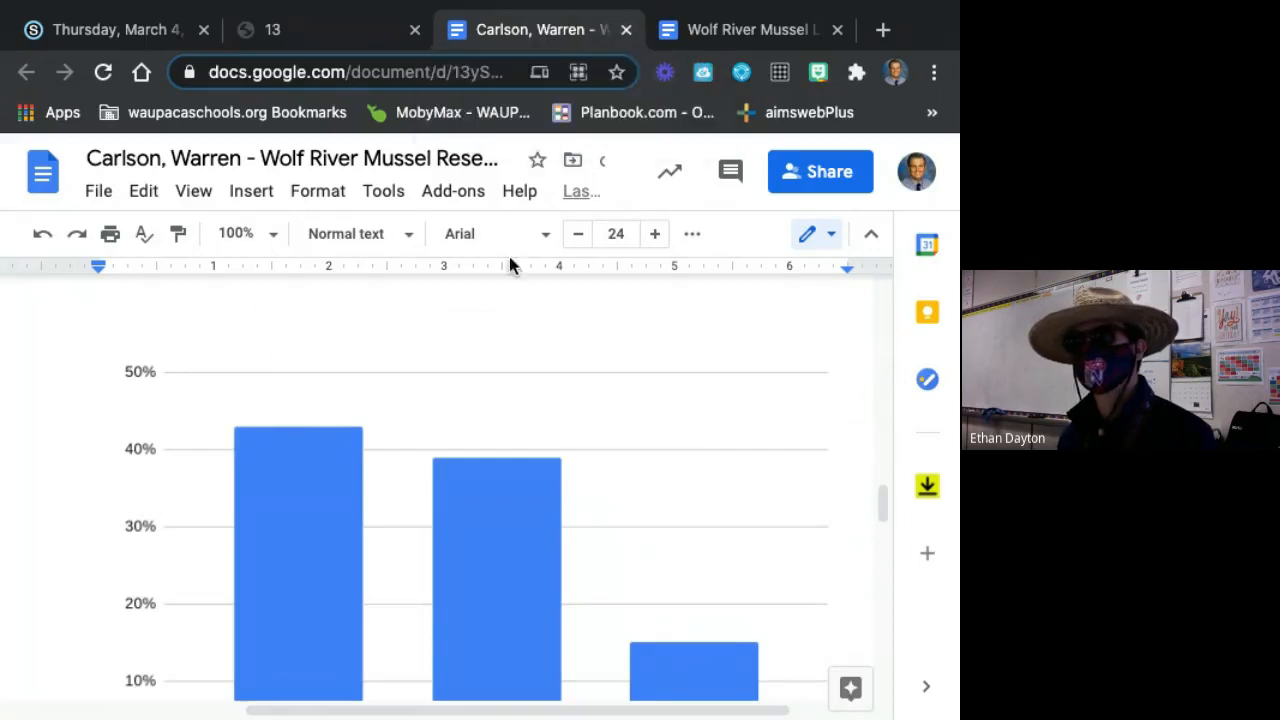
pyautogui.scroll(5, 514, 280)
# Close the third sample report and open Schoology's Data Sheet - Wolf River Mussel assignment in Kami, dismissing the text recognition offer.
pyautogui.click(626, 31)
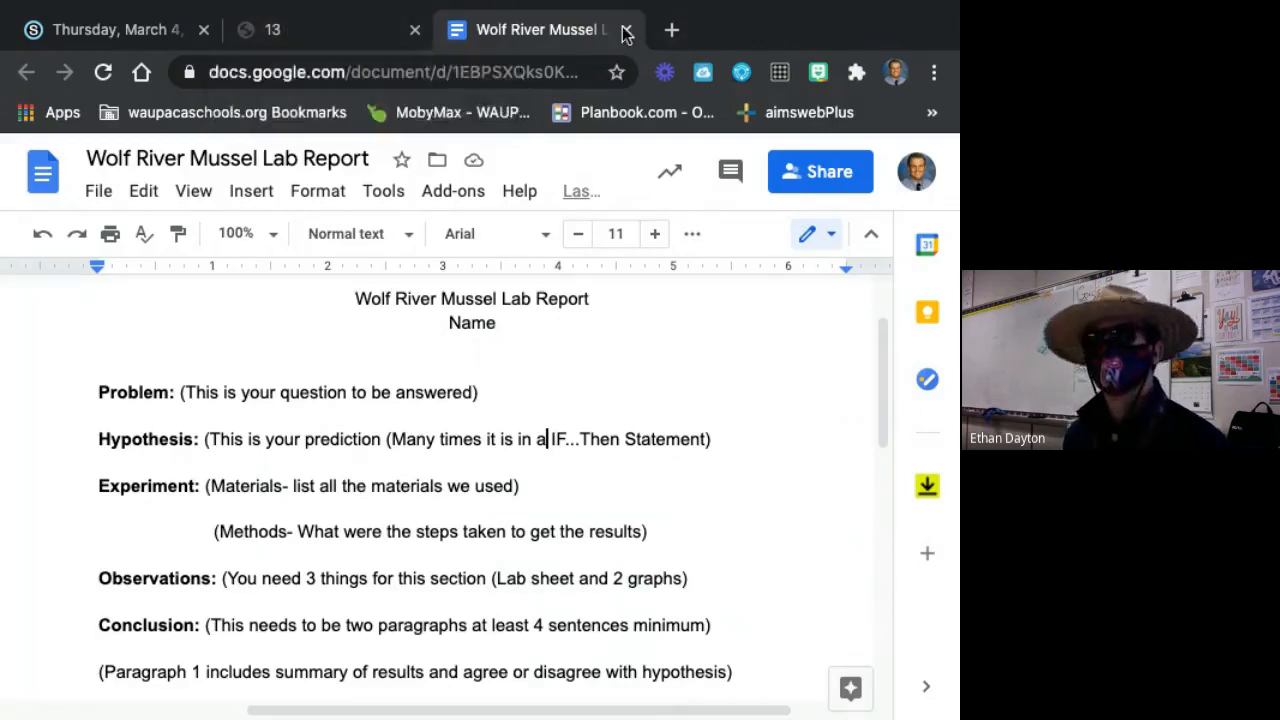
pyautogui.click(300, 29)
pyautogui.click(155, 33)
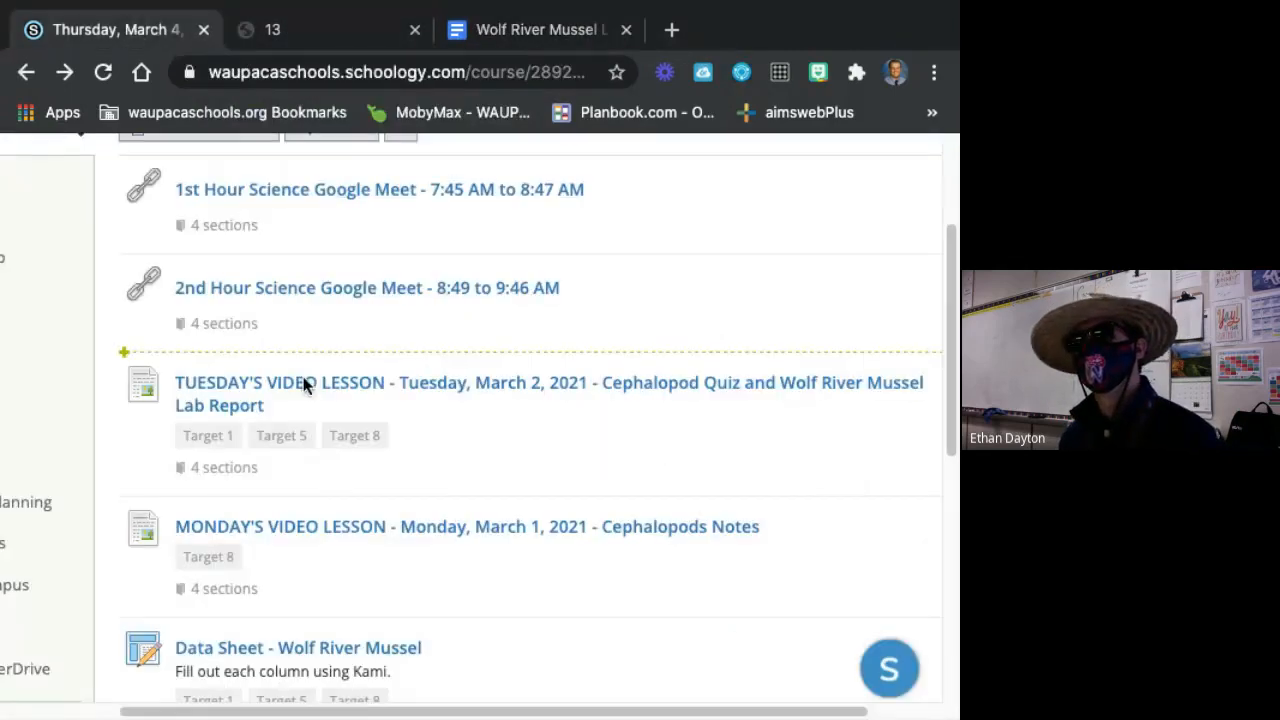
pyautogui.scroll(-1, 400, 600)
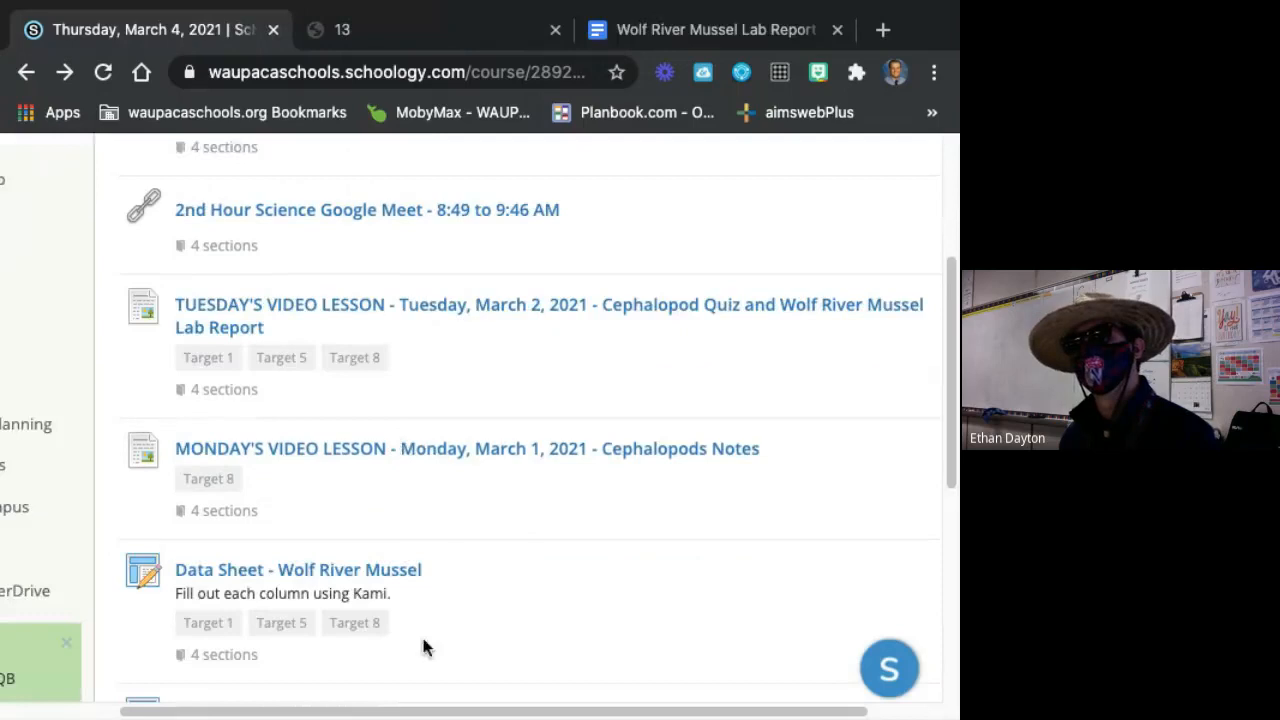
pyautogui.click(312, 568)
pyautogui.scroll(-1, 314, 570)
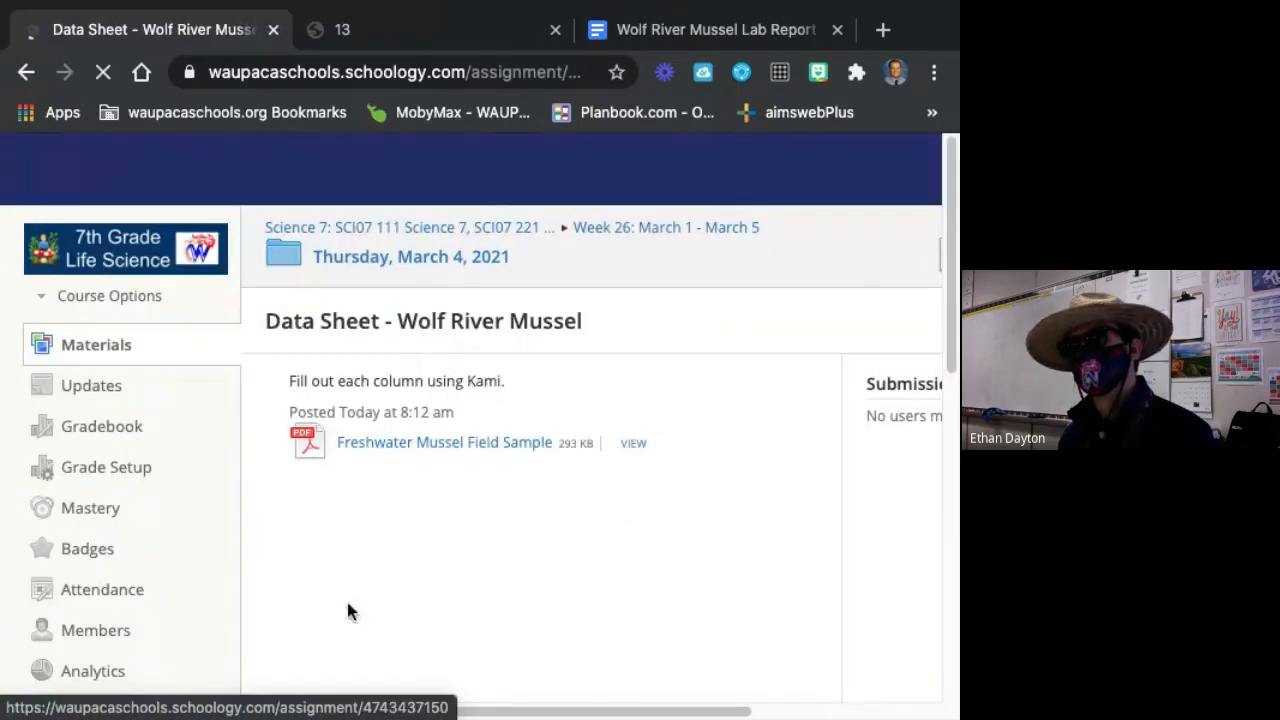
pyautogui.scroll(-2, 346, 605)
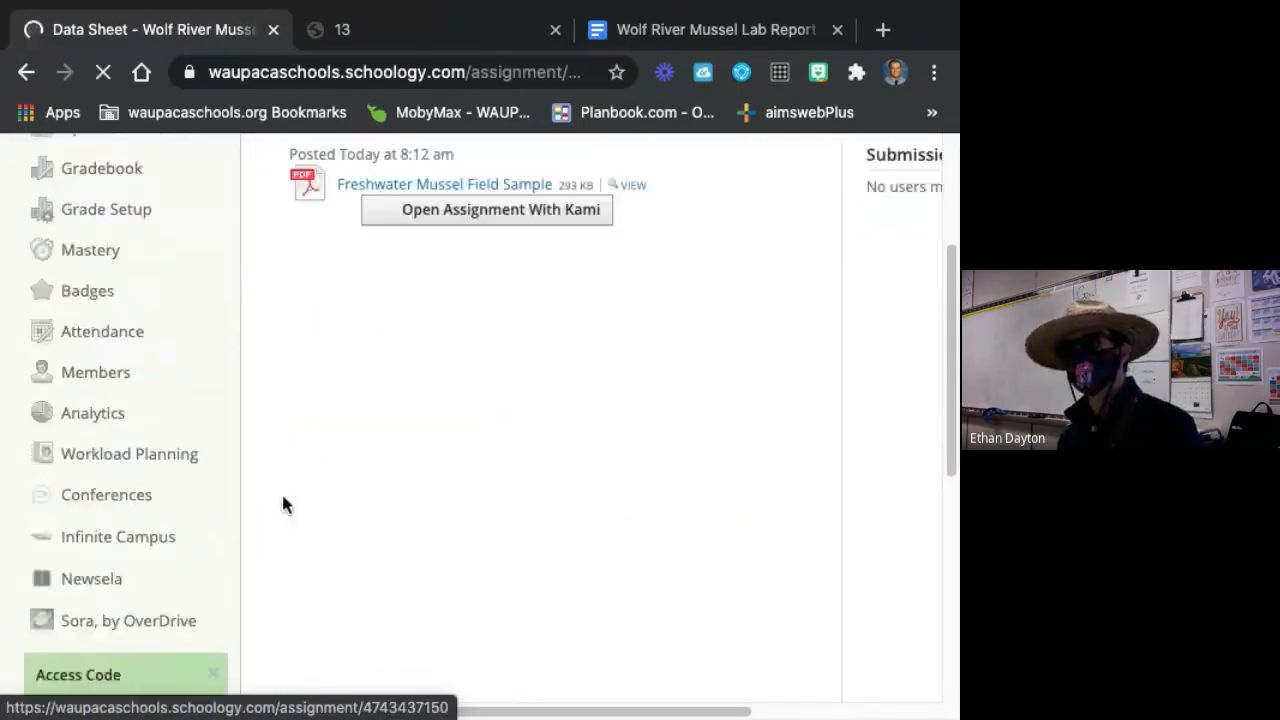
pyautogui.click(462, 470)
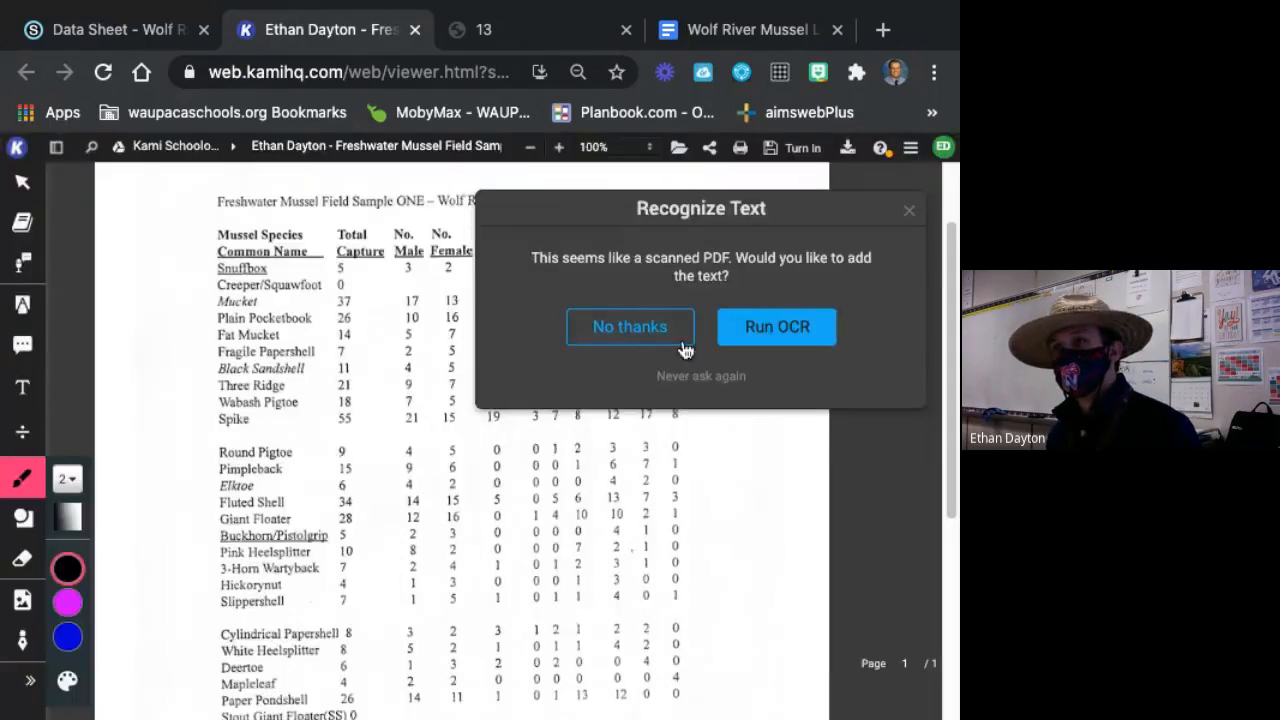
pyautogui.click(685, 349)
# Add 375 as 18px red text on the Totals by Column line under Total Capture.
pyautogui.scroll(-2, 505, 414)
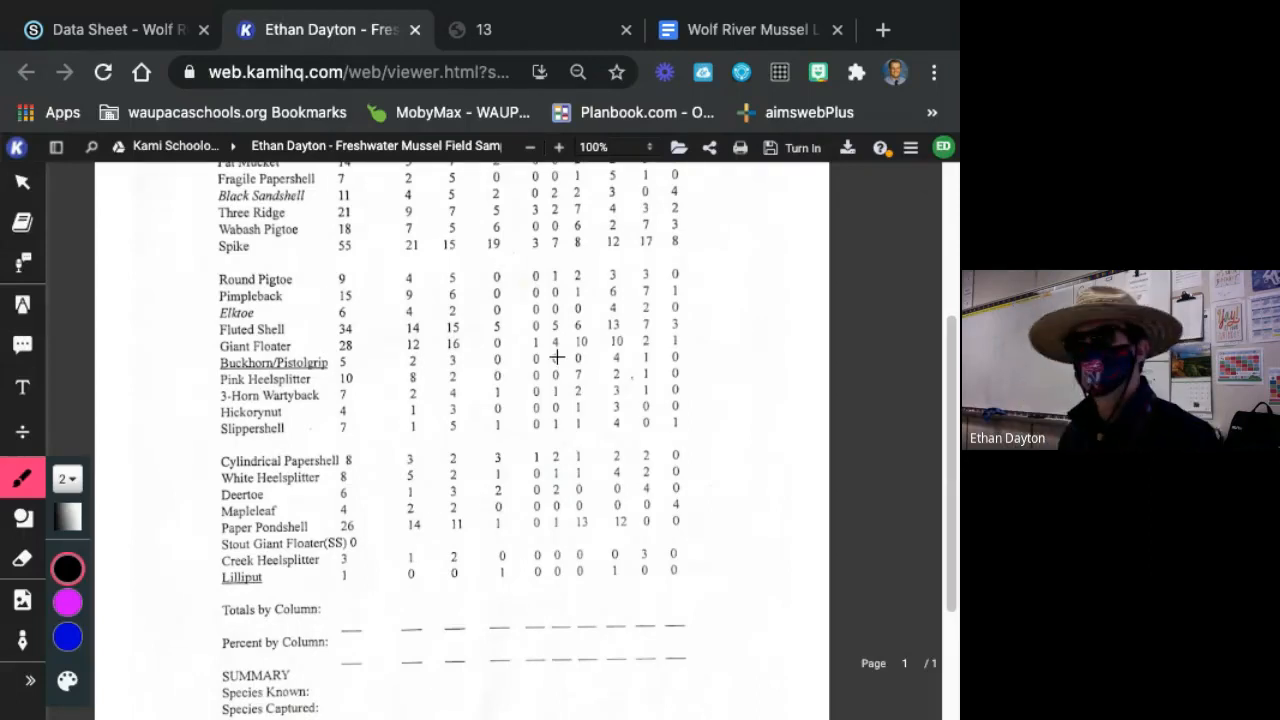
pyautogui.scroll(-1, 556, 357)
pyautogui.scroll(-1, 349, 587)
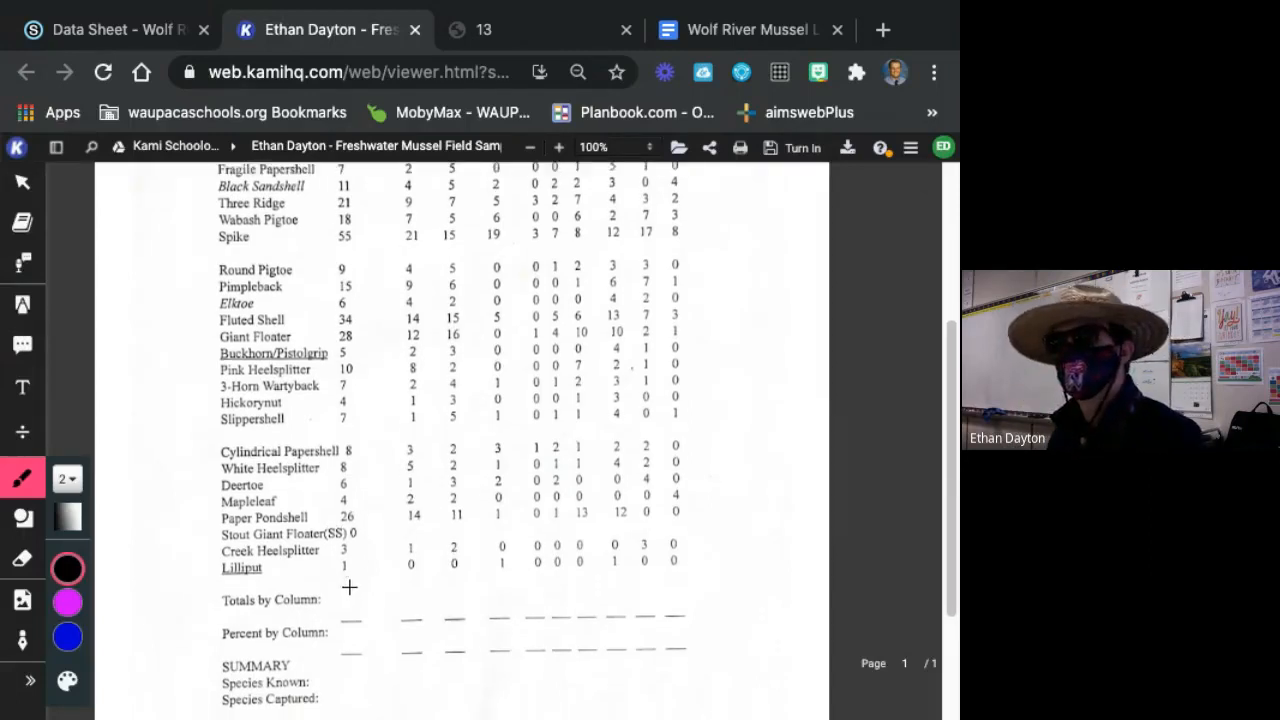
pyautogui.scroll(-2, 306, 559)
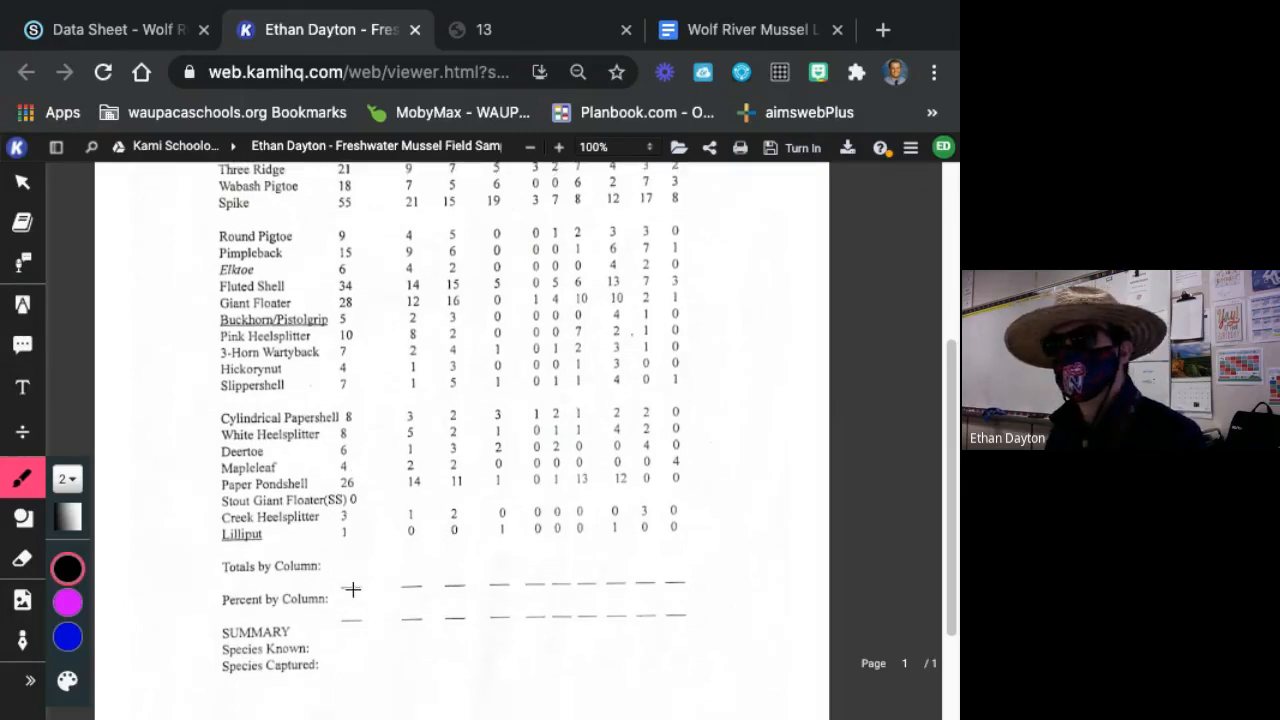
pyautogui.click(22, 388)
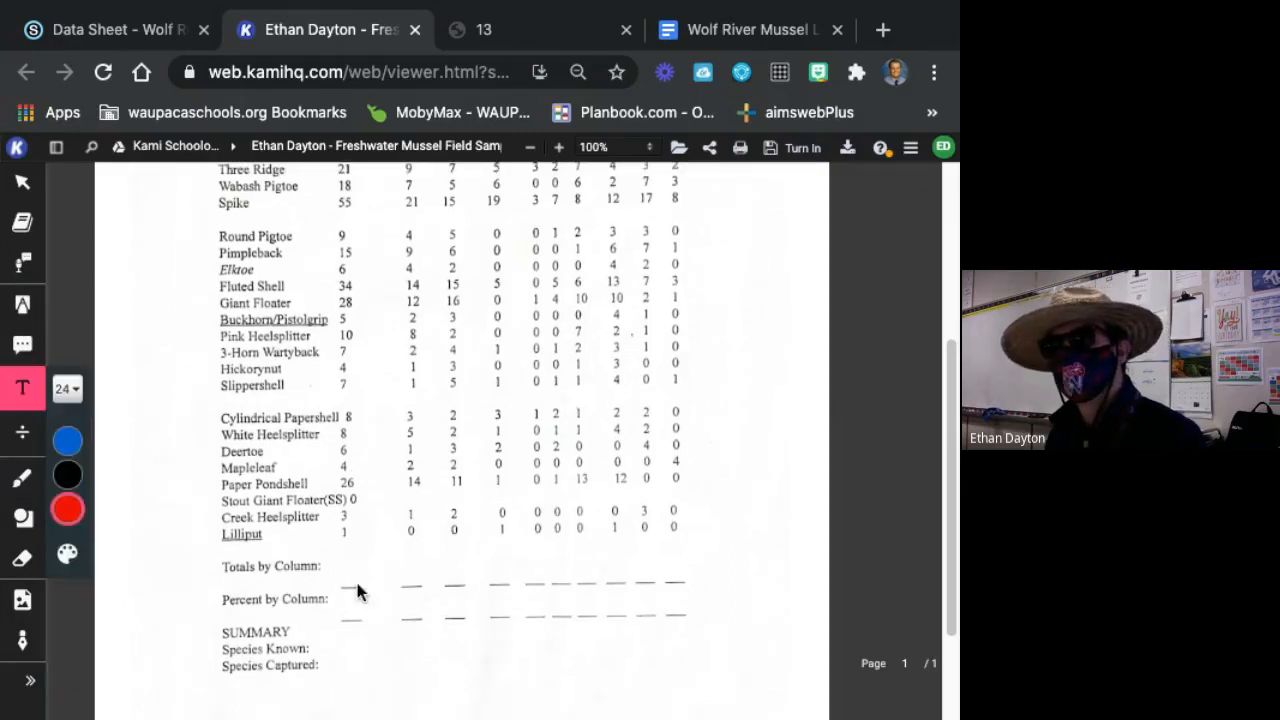
pyautogui.click(333, 577)
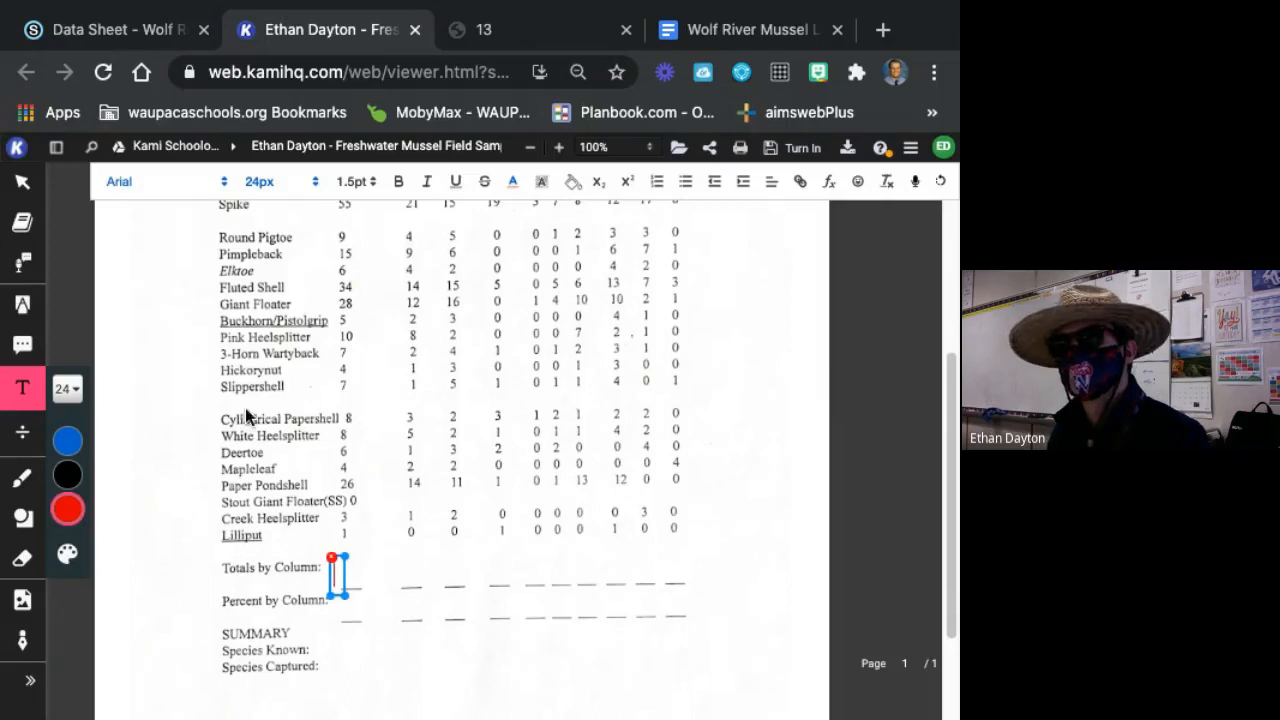
pyautogui.click(68, 389)
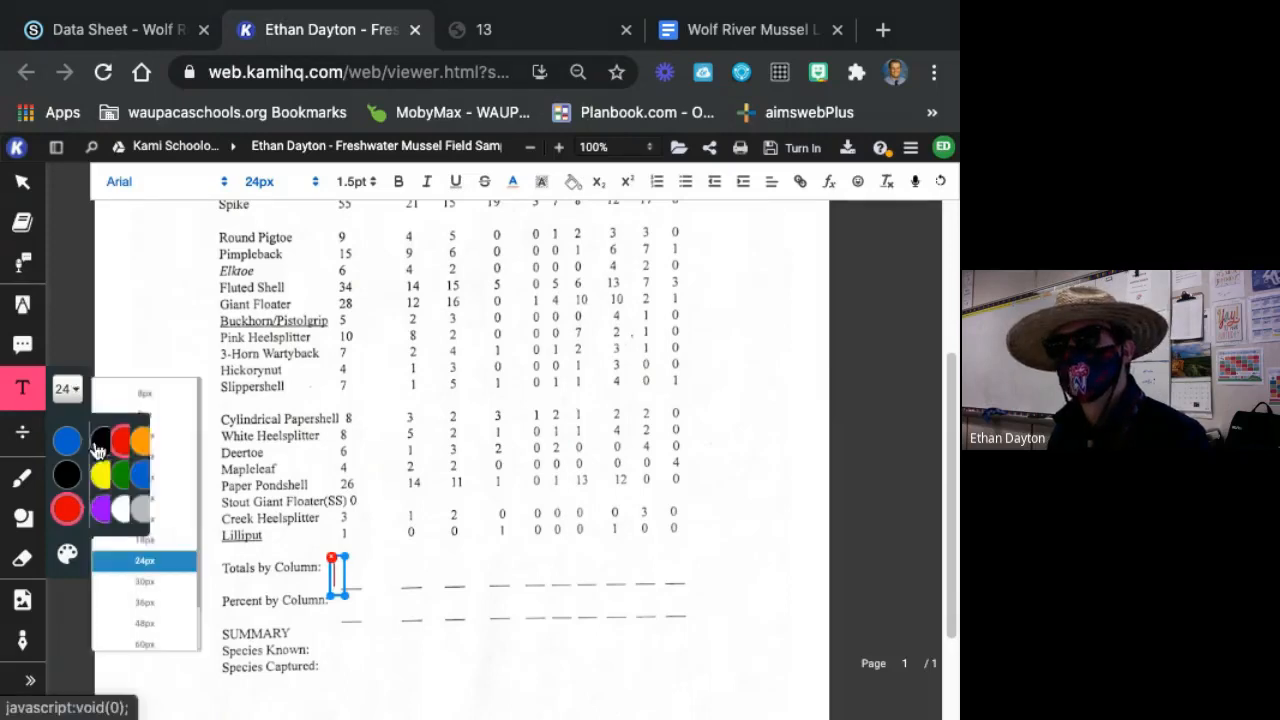
pyautogui.click(144, 549)
pyautogui.write('3')
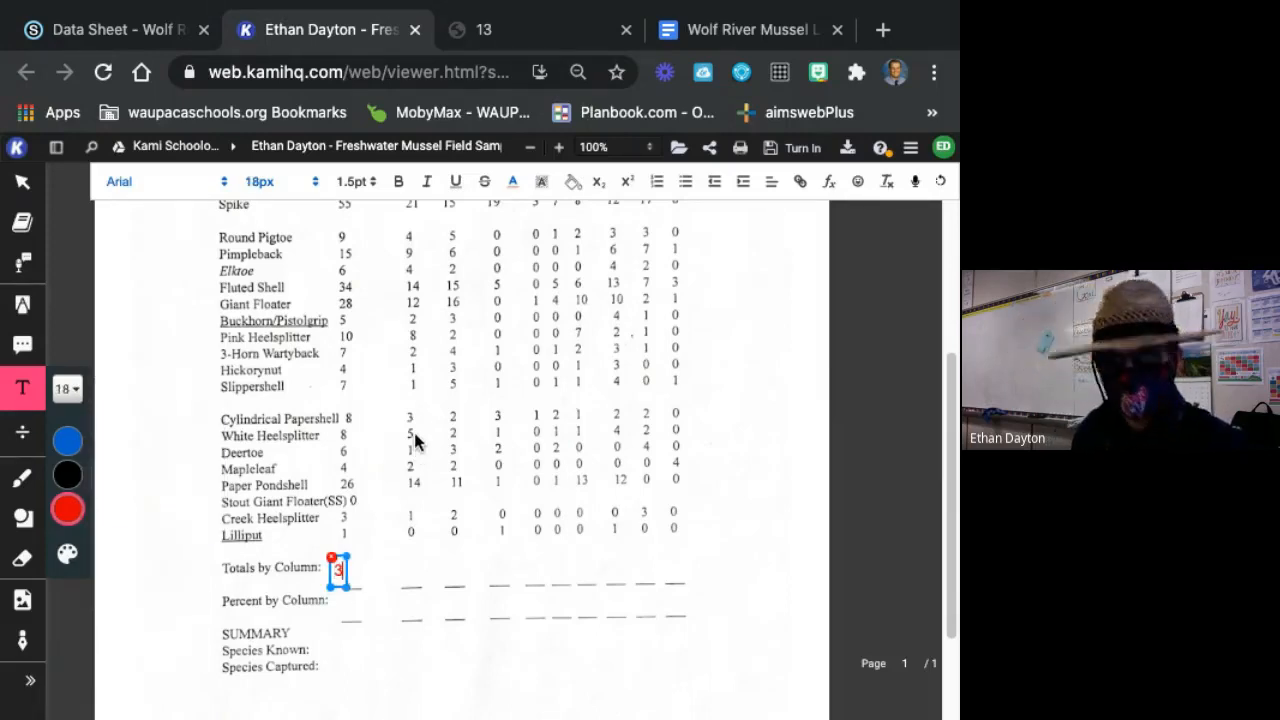
pyautogui.write('75')
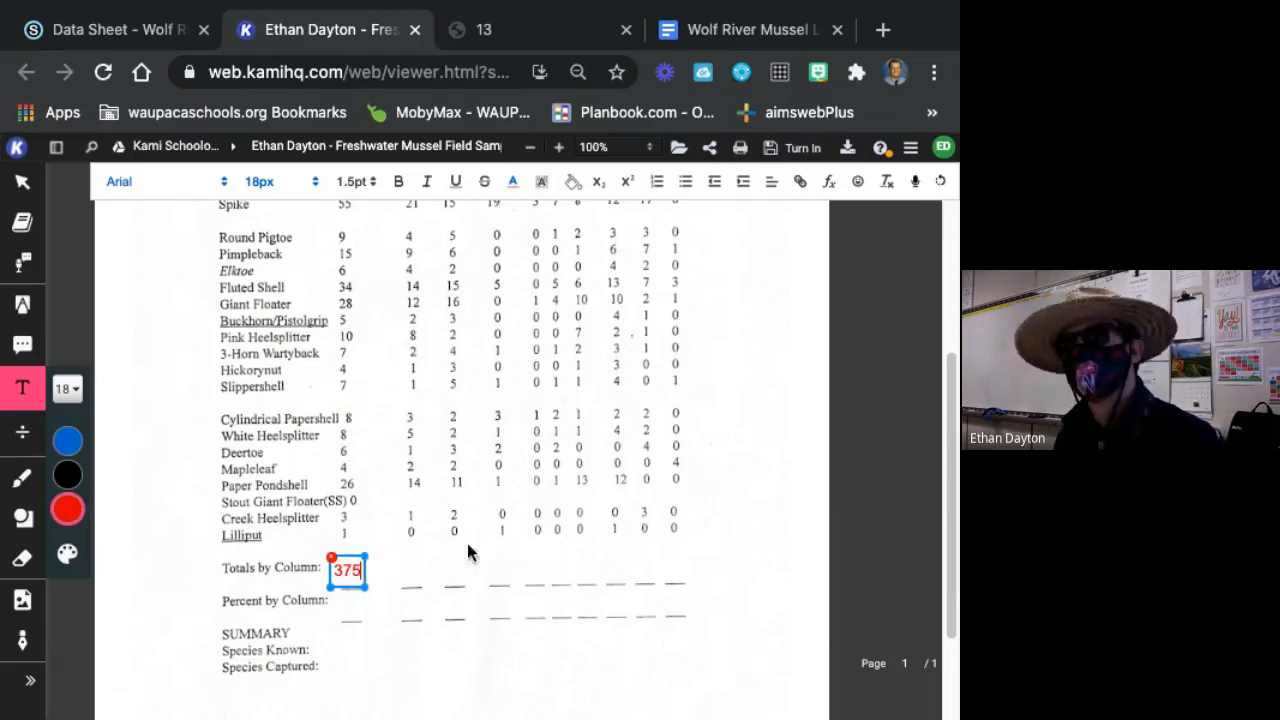
pyautogui.moveTo(350, 555); pyautogui.dragTo(355, 565)
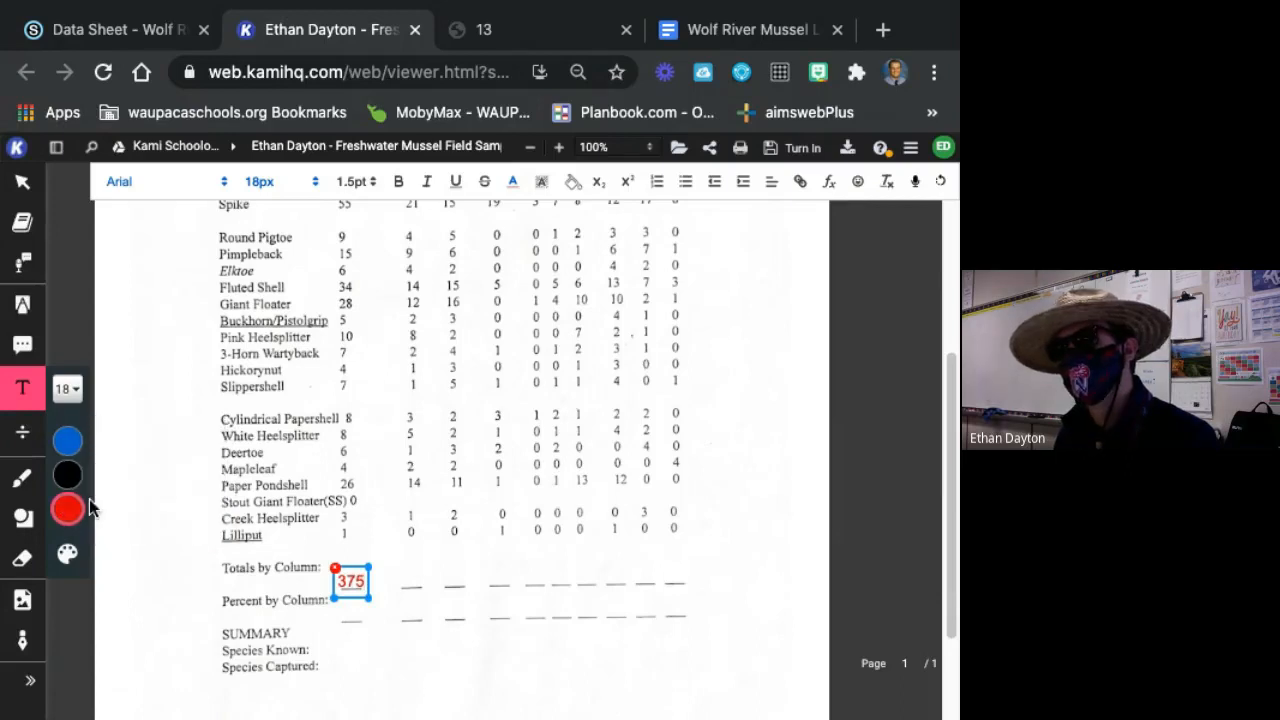
# Try blue for the 375 total and return its text to red.
pyautogui.click(71, 449)
pyautogui.click(338, 611)
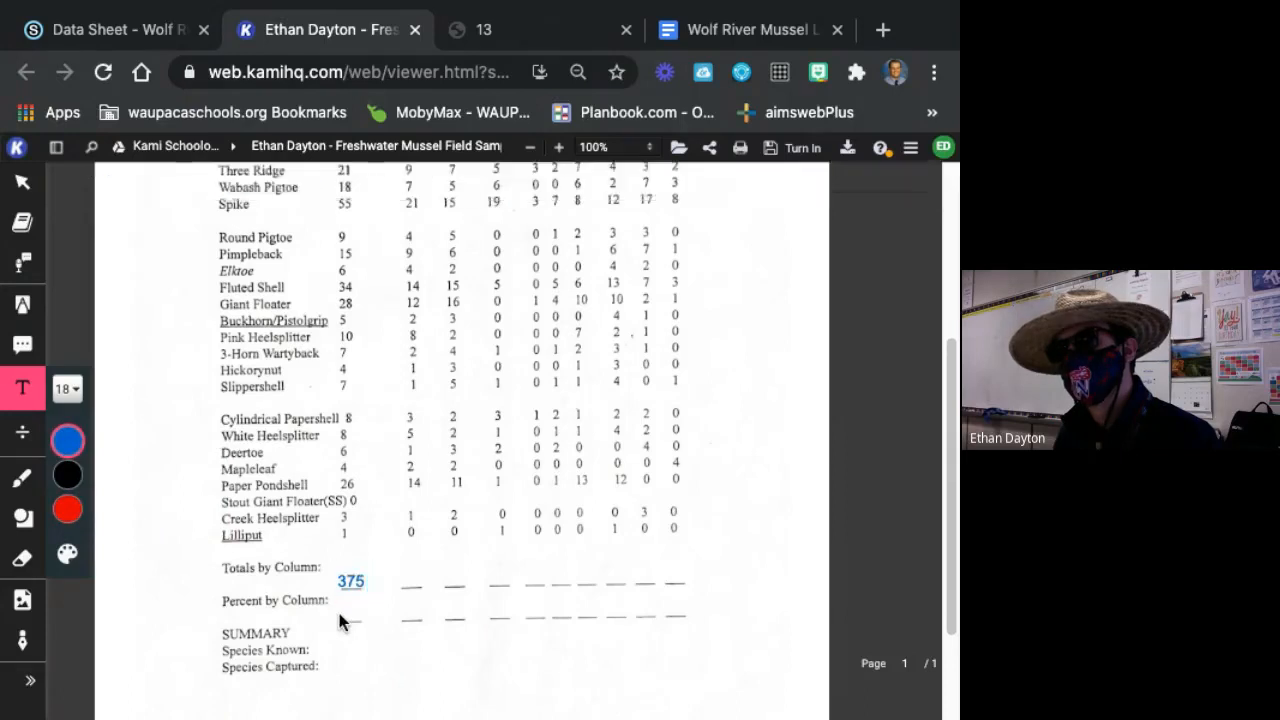
pyautogui.click(352, 583)
pyautogui.doubleClick(353, 583)
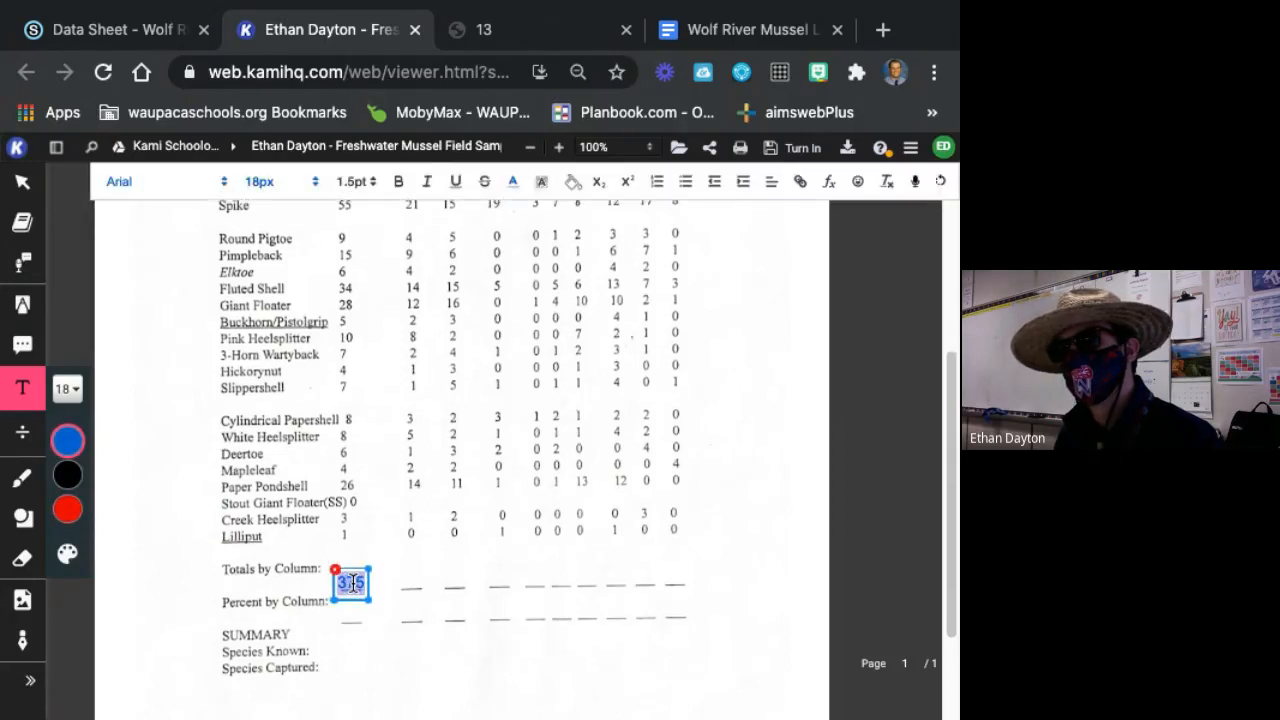
pyautogui.click(67, 509)
pyautogui.click(310, 610)
# Add 100% in red on the Percent by Column line under Total Capture, fitted on one line within its text box.
pyautogui.click(350, 588)
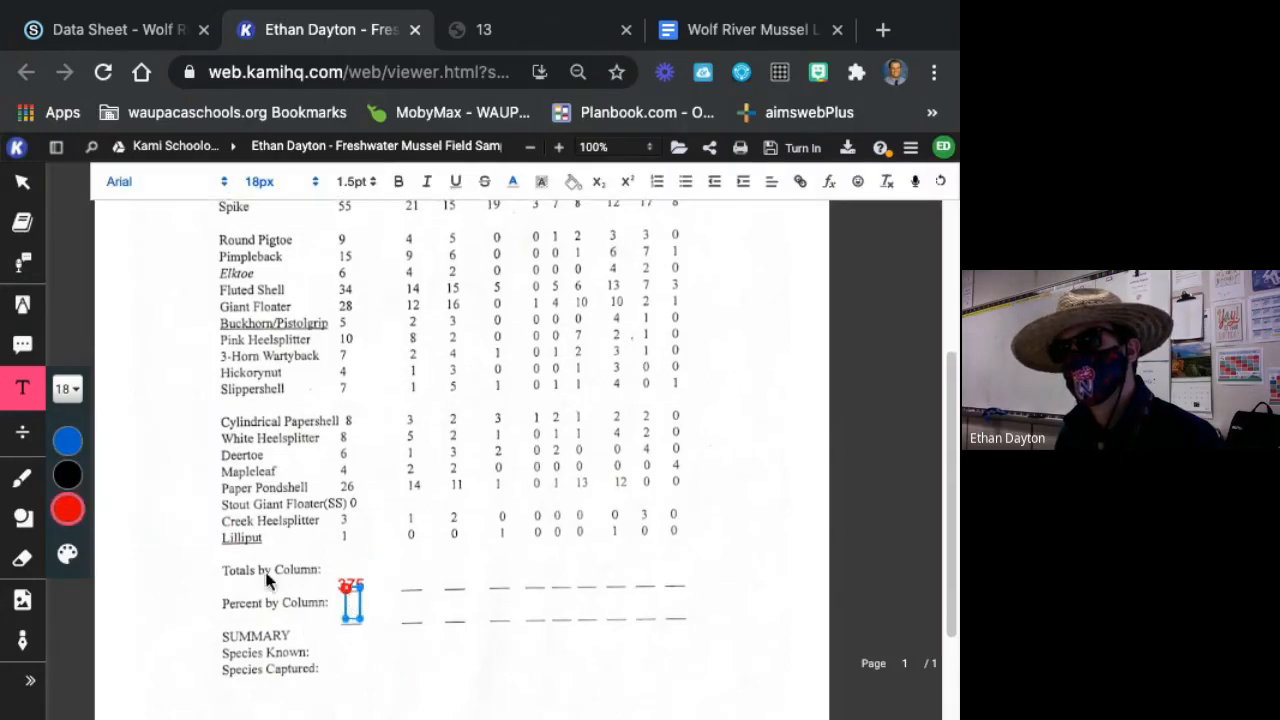
pyautogui.write('100%')
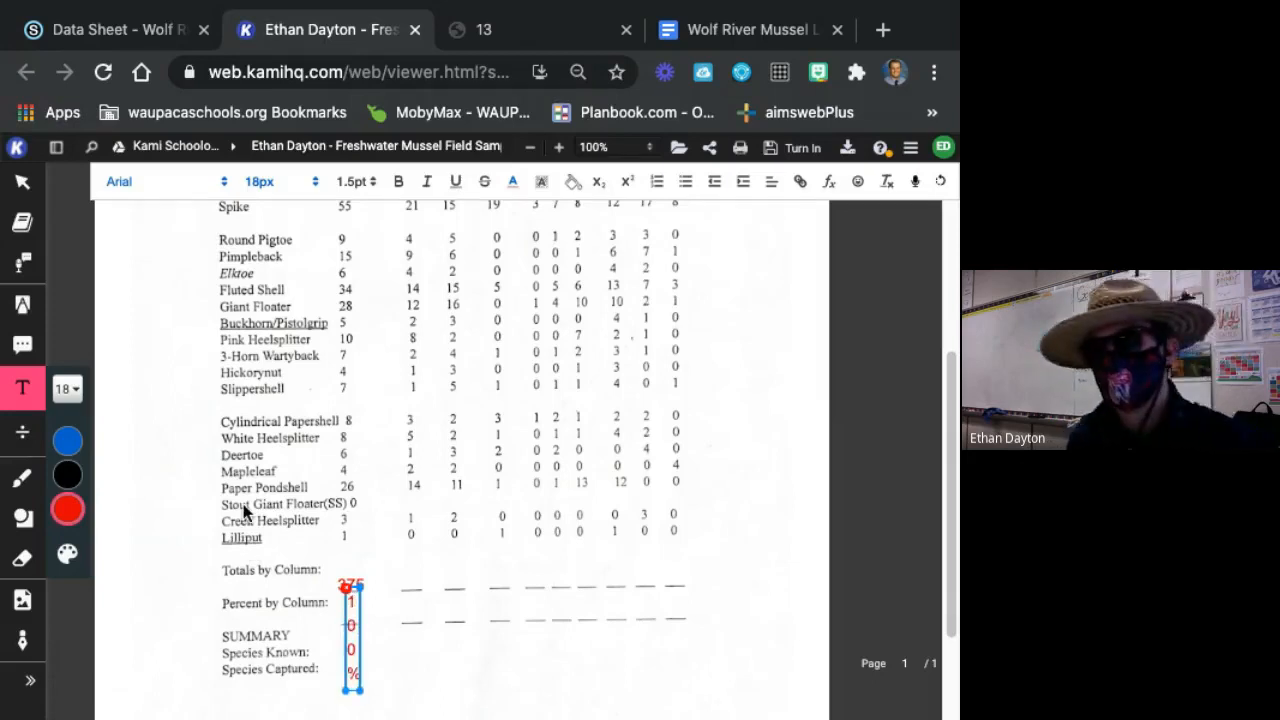
pyautogui.click(366, 692)
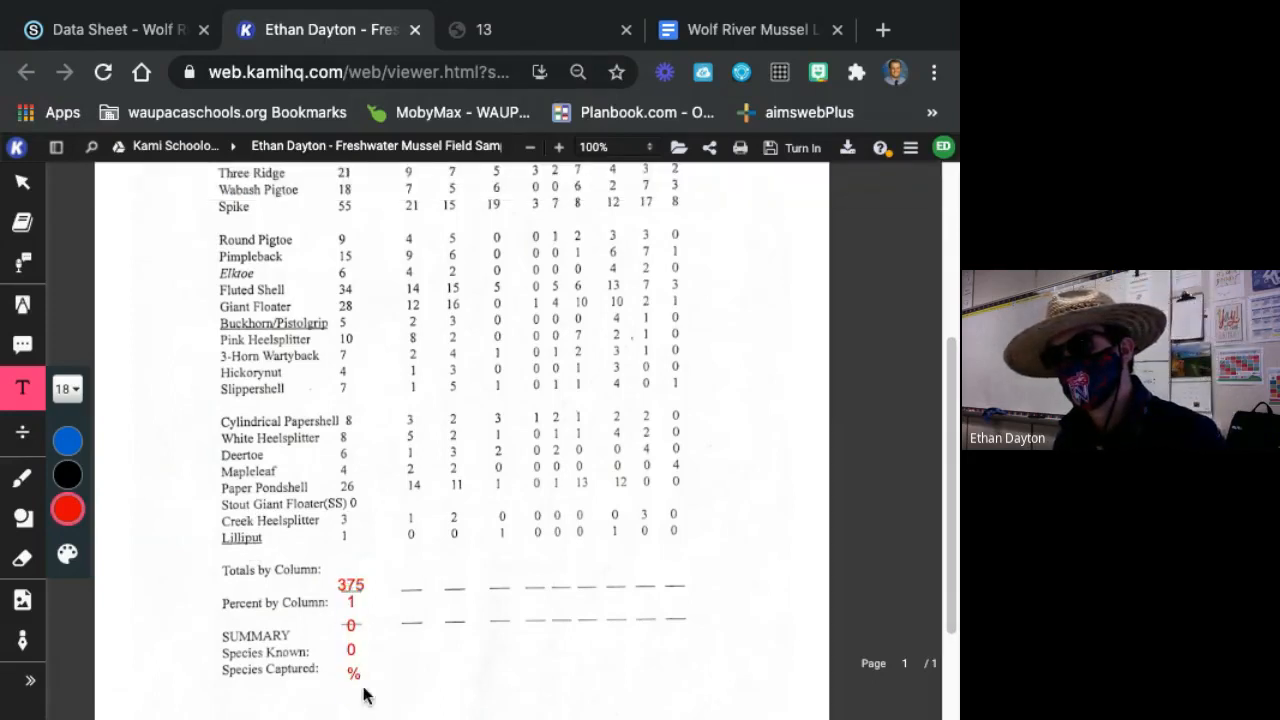
pyautogui.moveTo(361, 693); pyautogui.dragTo(354, 573)
pyautogui.click(360, 578)
pyautogui.click(389, 645)
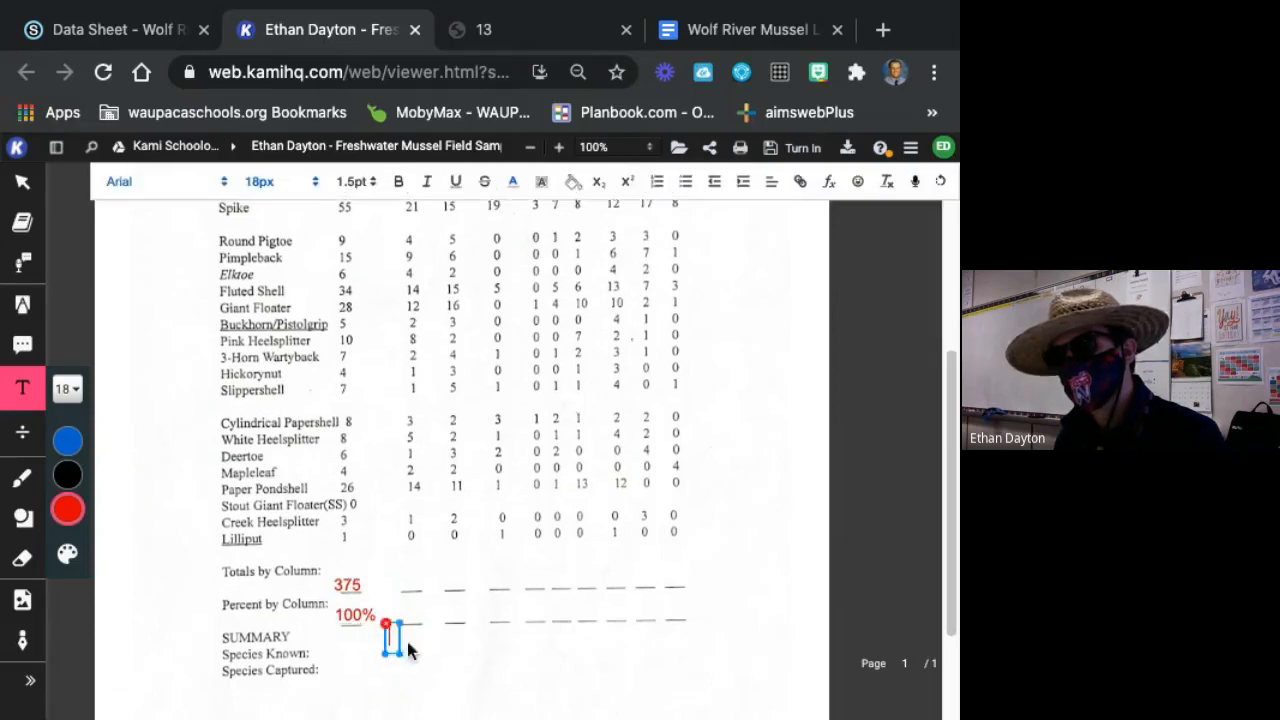
pyautogui.click(361, 615)
pyautogui.moveTo(362, 599); pyautogui.dragTo(352, 600)
# Review the mussel species table's columns for number of males, females, unknown sex and age classes.
pyautogui.scroll(5, 543, 480)
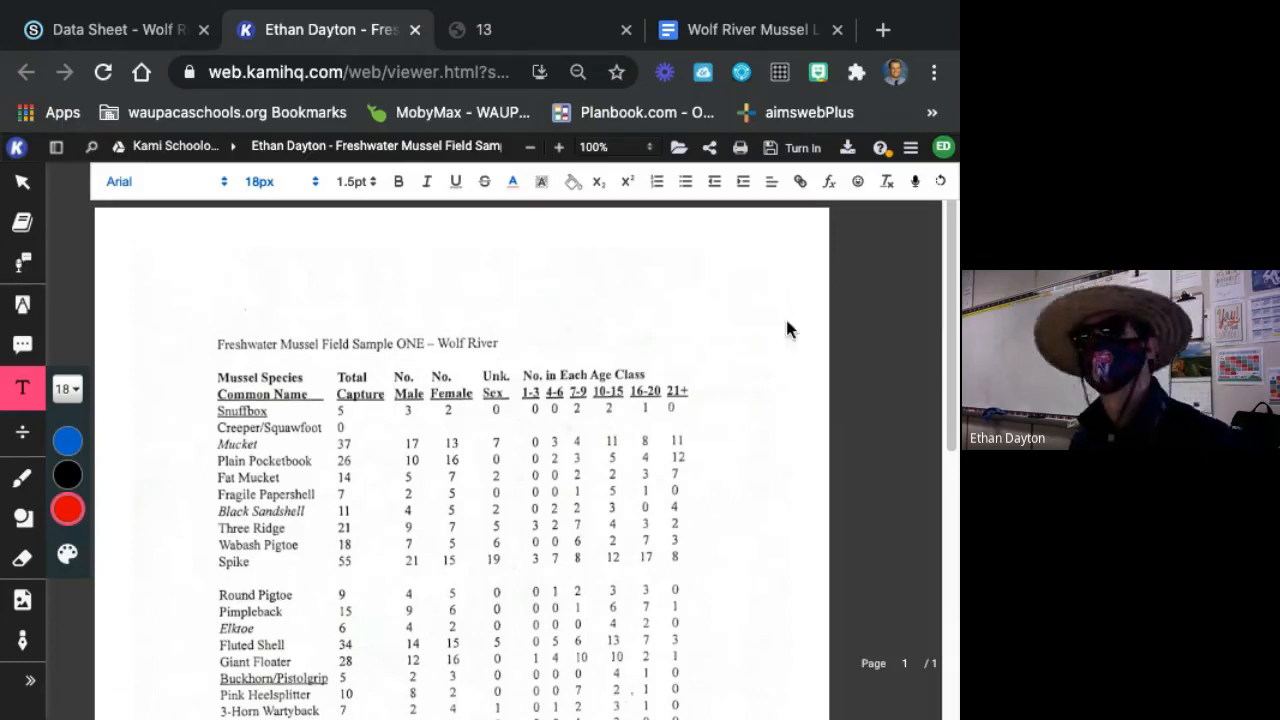
pyautogui.scroll(-2, 560, 383)
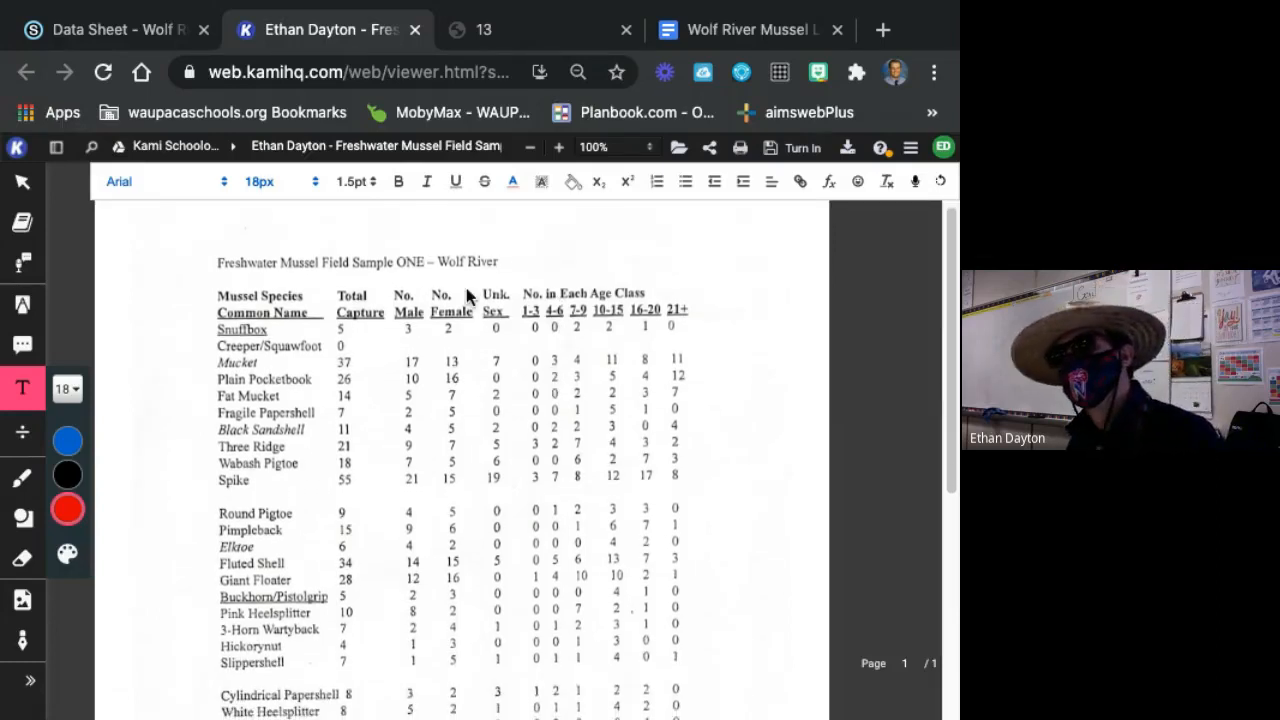
pyautogui.scroll(-1, 410, 320)
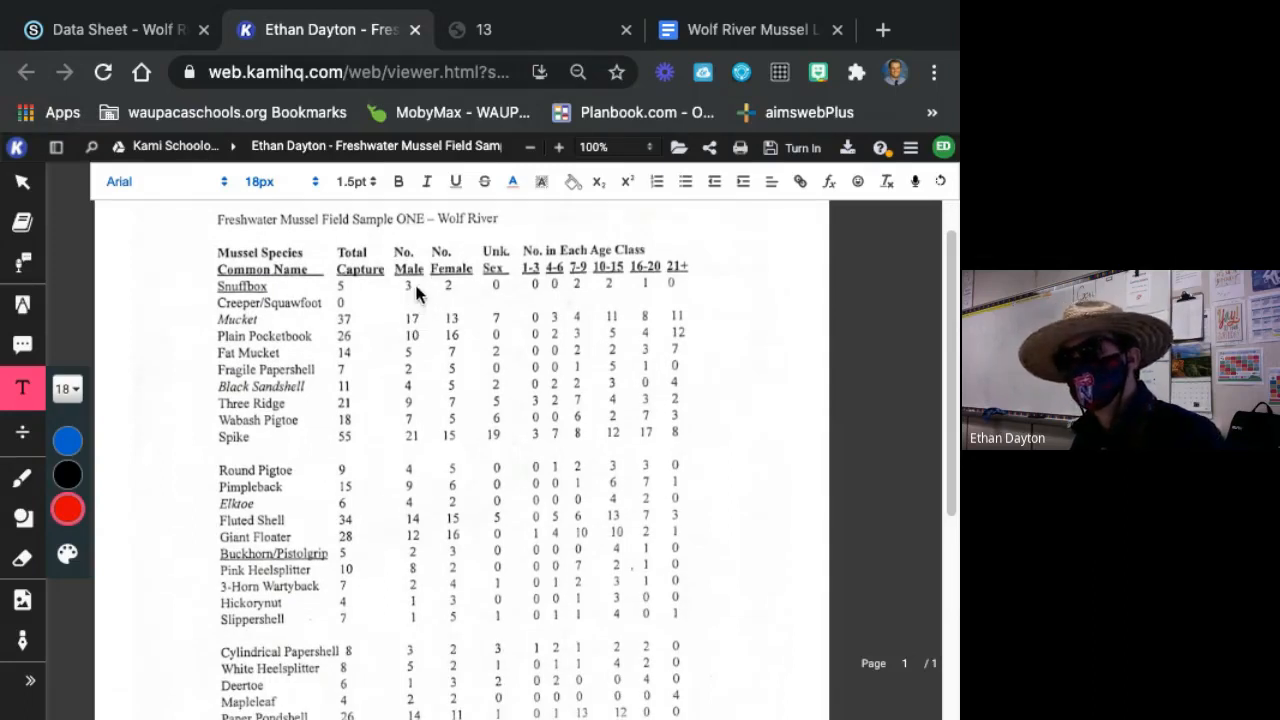
pyautogui.scroll(-1, 431, 313)
pyautogui.scroll(-1, 430, 313)
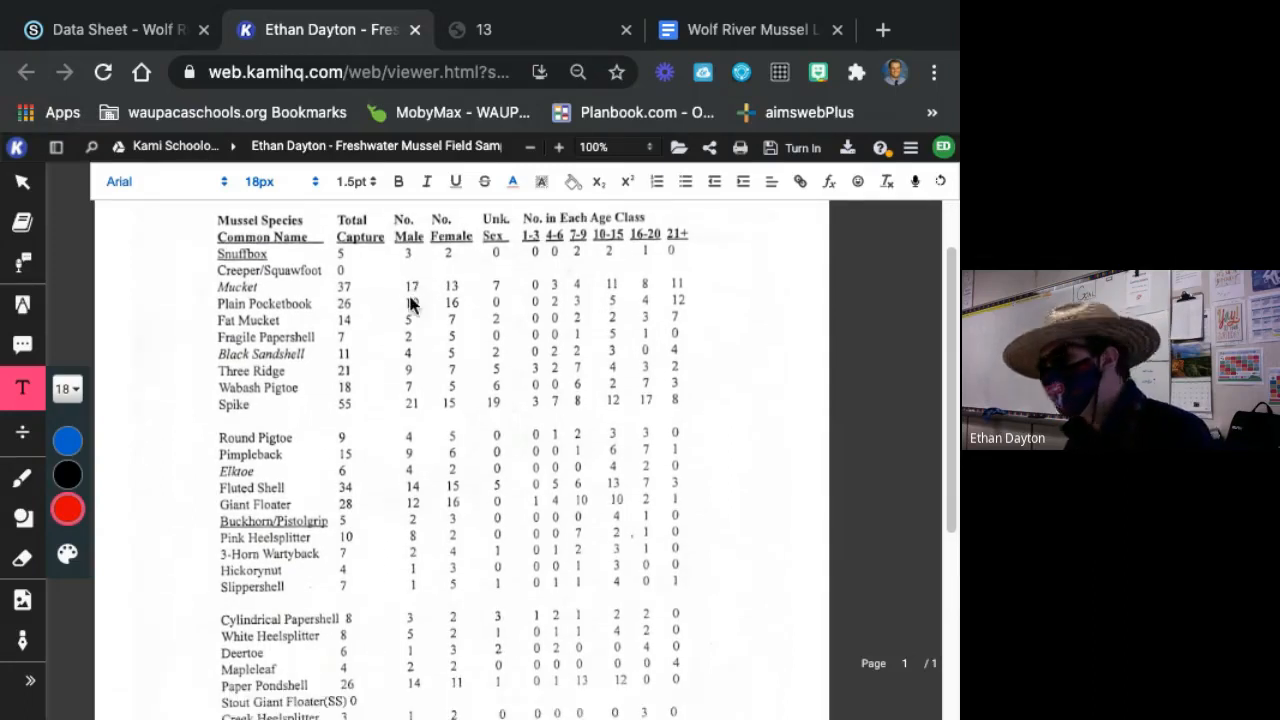
pyautogui.scroll(-1, 486, 445)
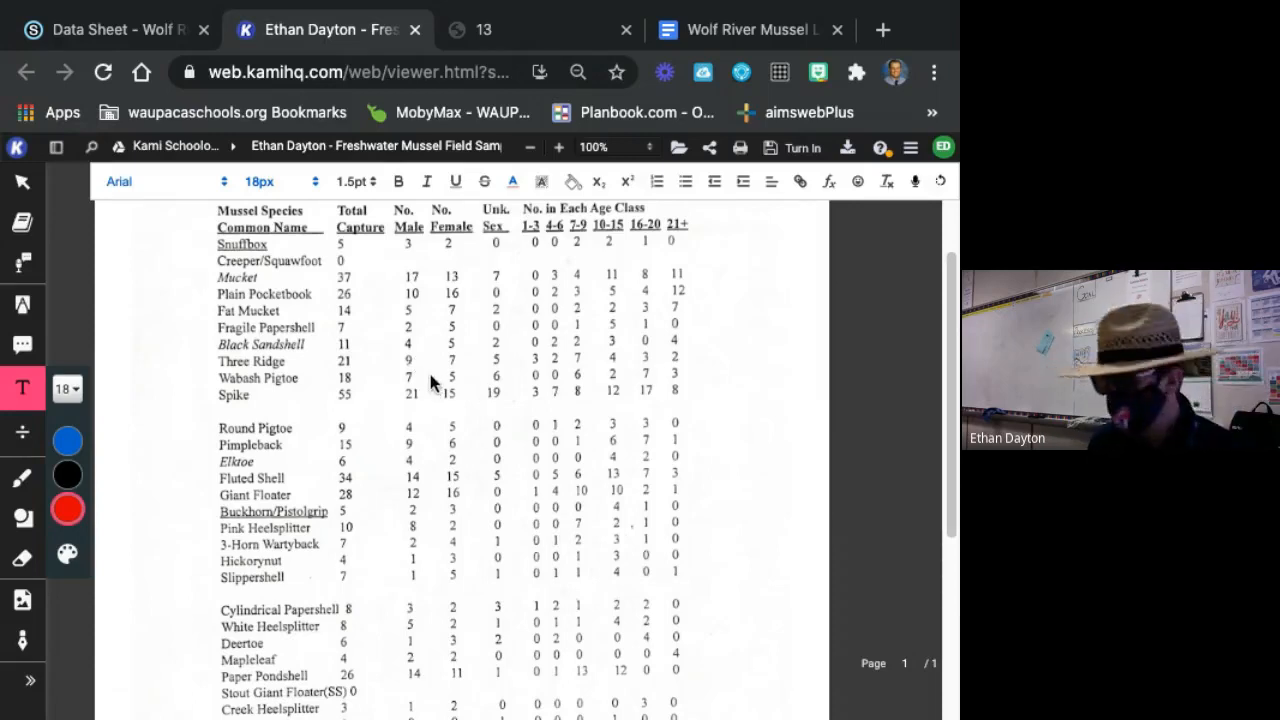
pyautogui.scroll(1, 425, 353)
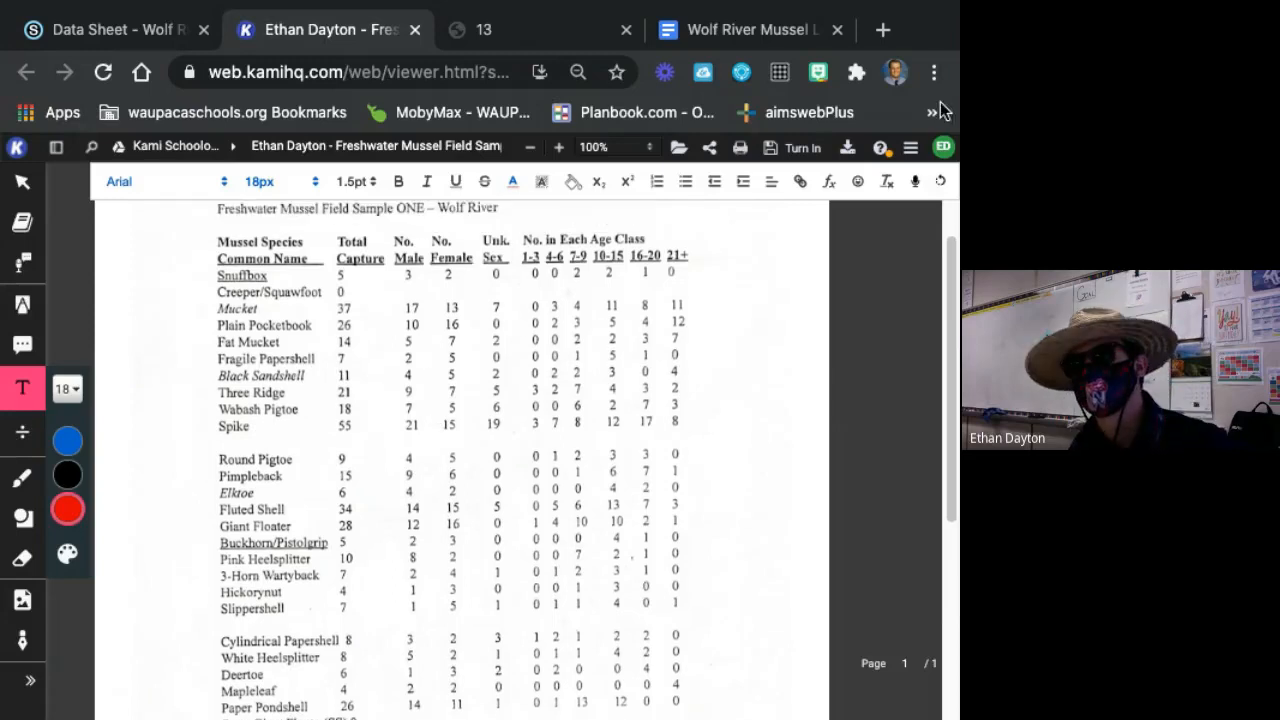
# Search Google for "calculator" in a new browser tab.
pyautogui.click(883, 29)
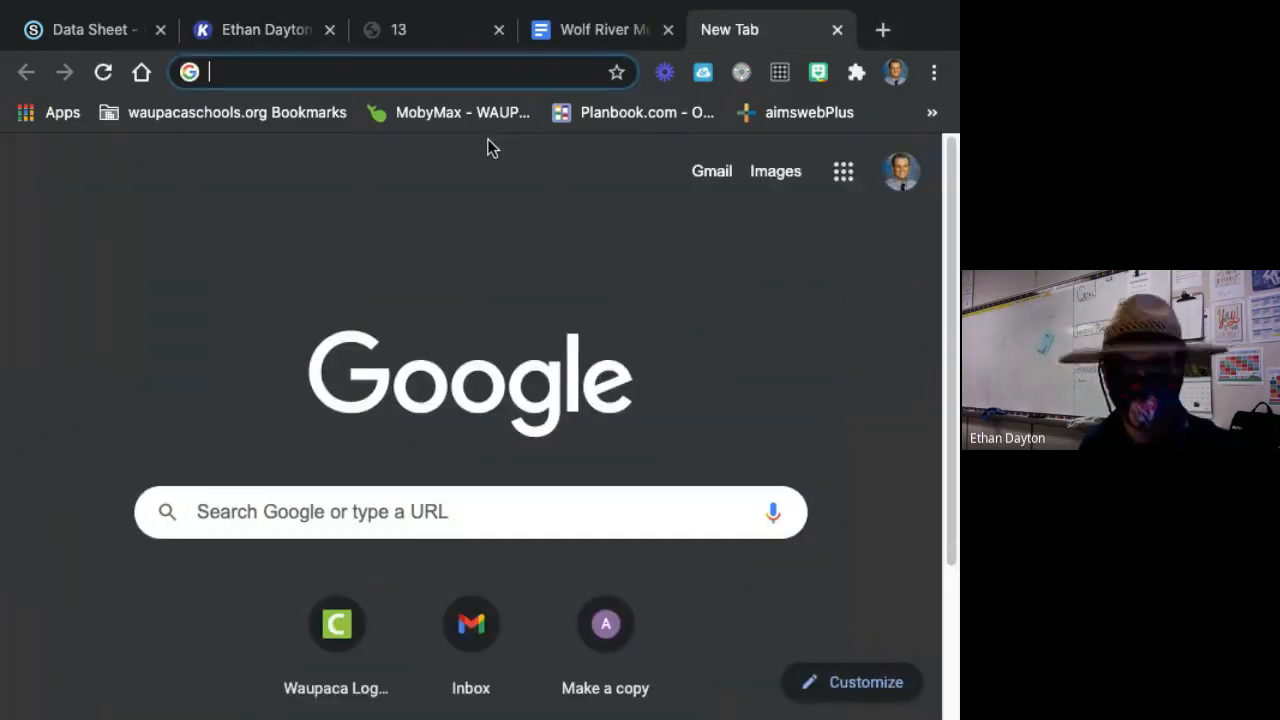
pyautogui.write('calculator')
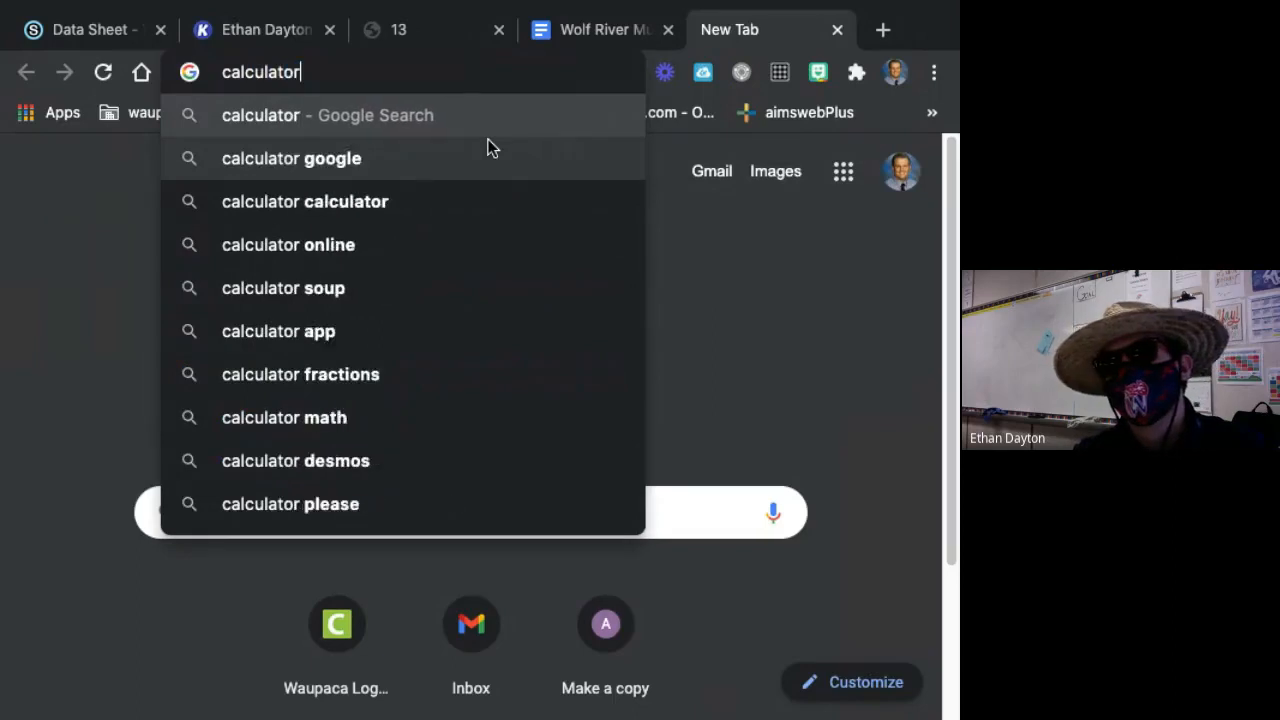
pyautogui.press('Return')
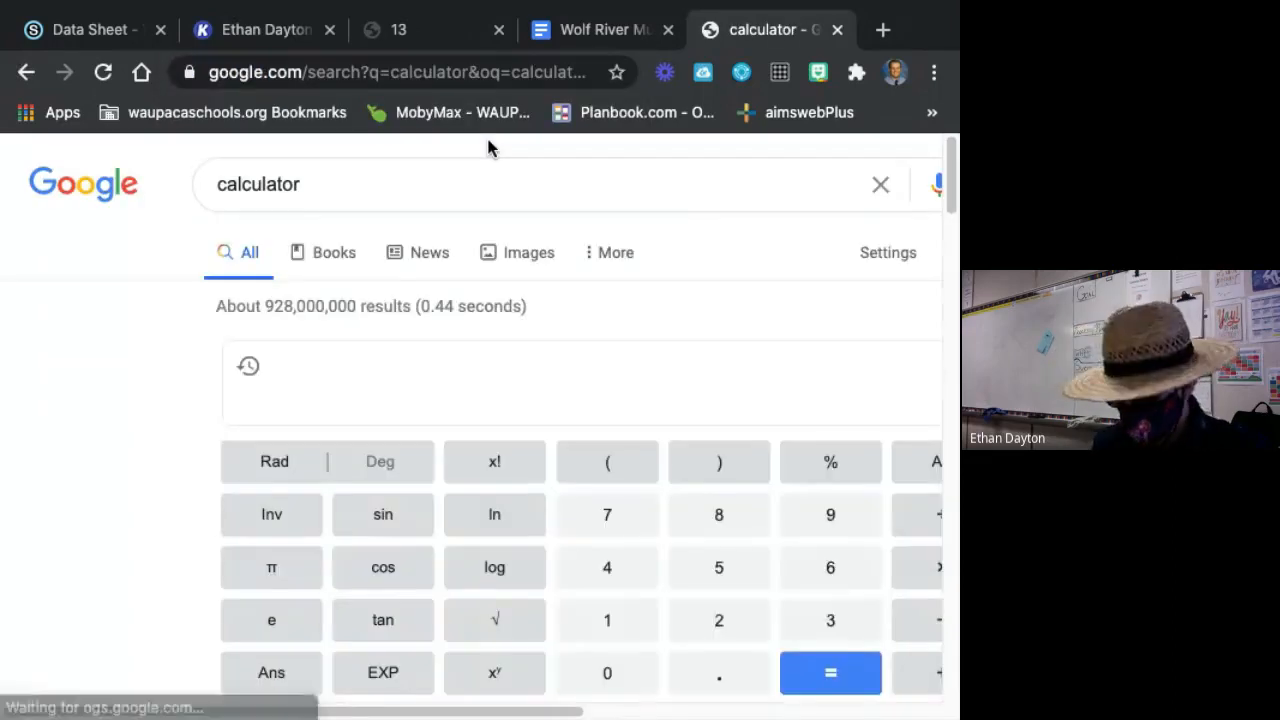
# Calculate the No. Male column total as 3+17+10+5+2+4+9+7+21+4+9+4+14+12+2+8+2+1+1+3+5+1+2+14+1 in the Google calculator.
pyautogui.click(622, 483)
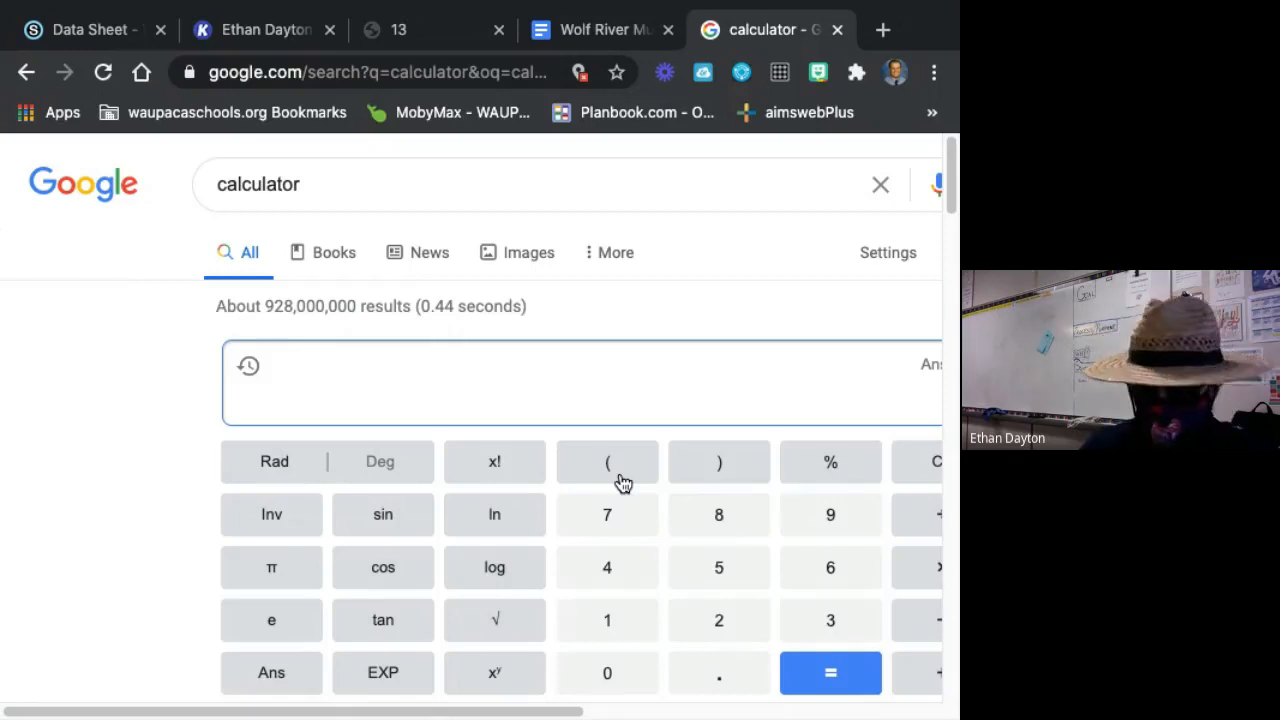
pyautogui.write('3')
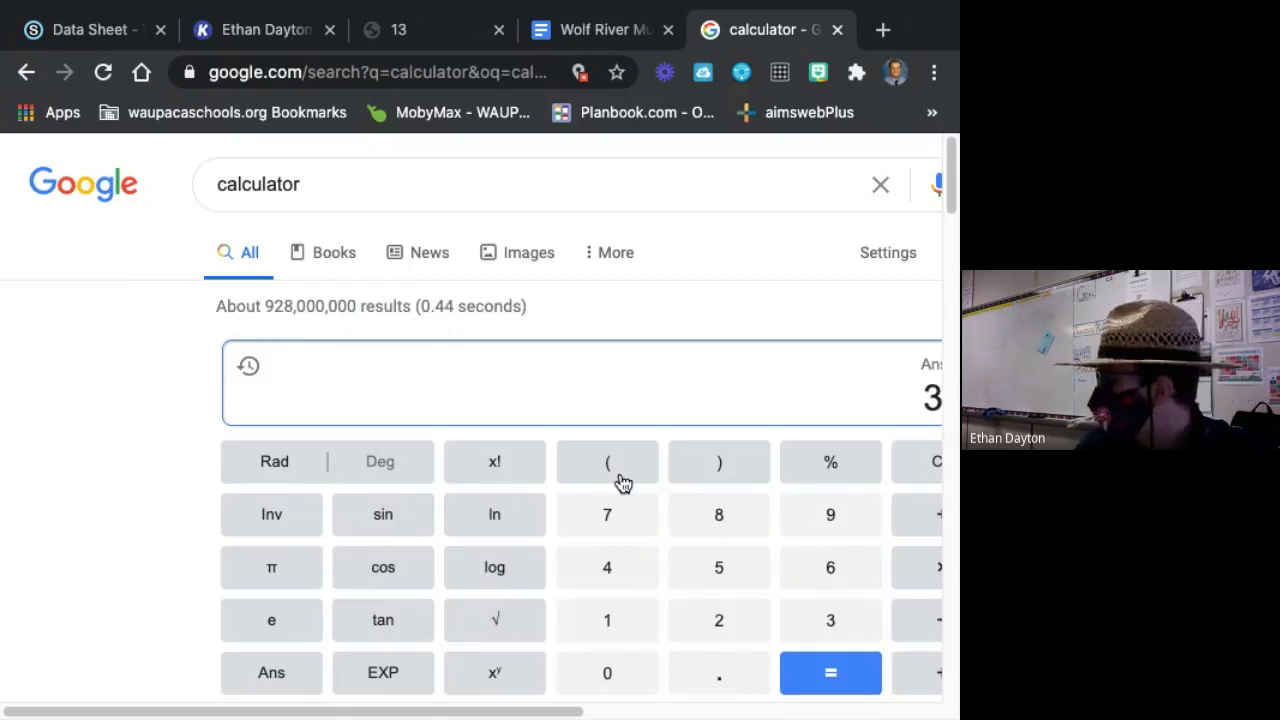
pyautogui.write('+1')
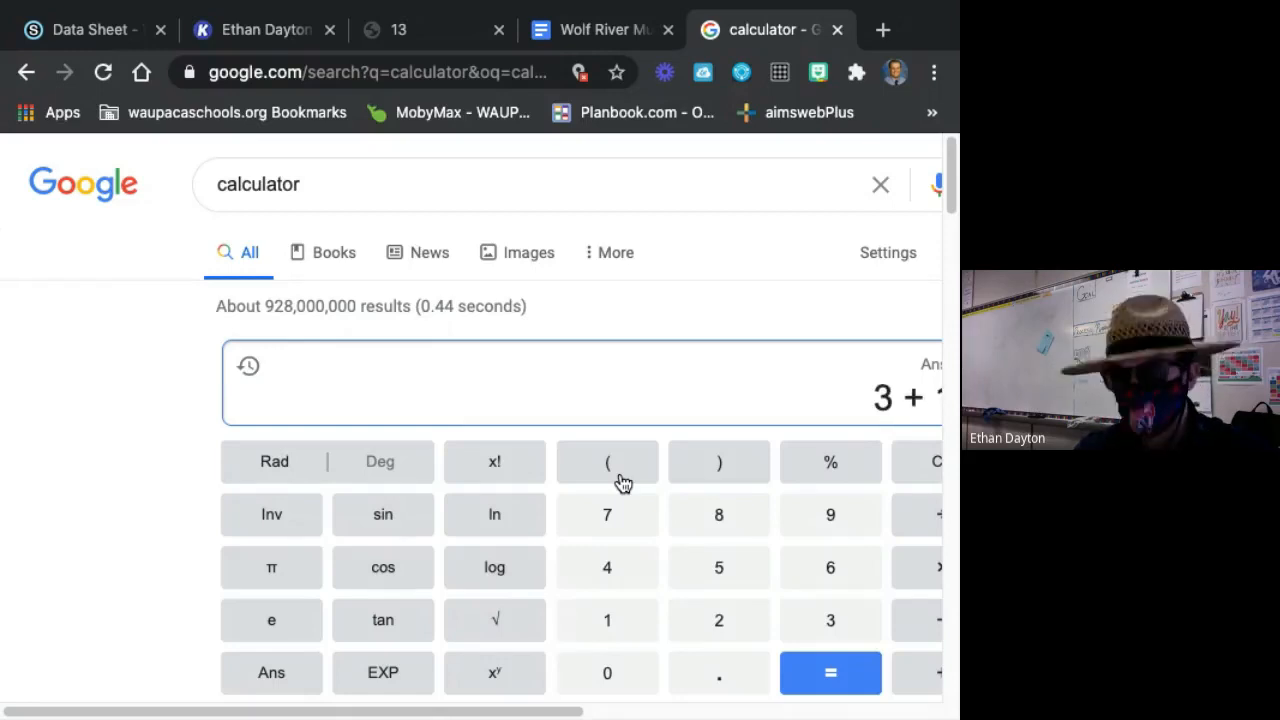
pyautogui.write('7+10')
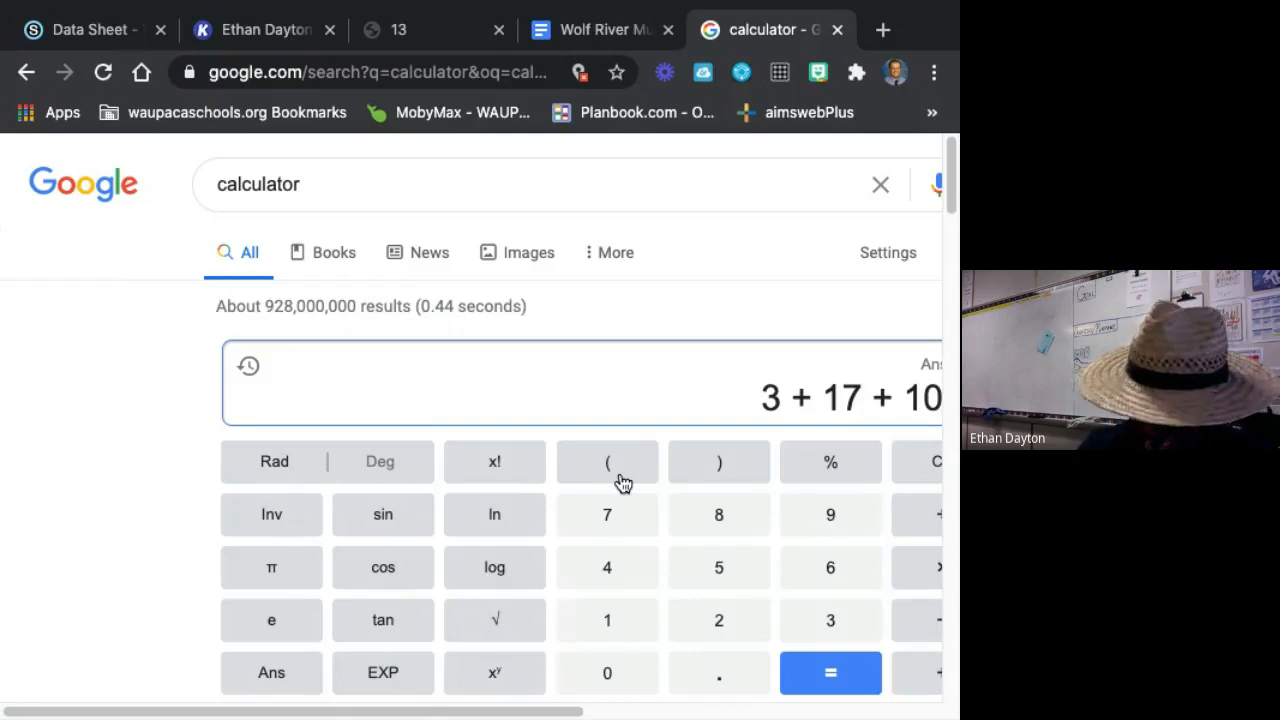
pyautogui.write('+5+2')
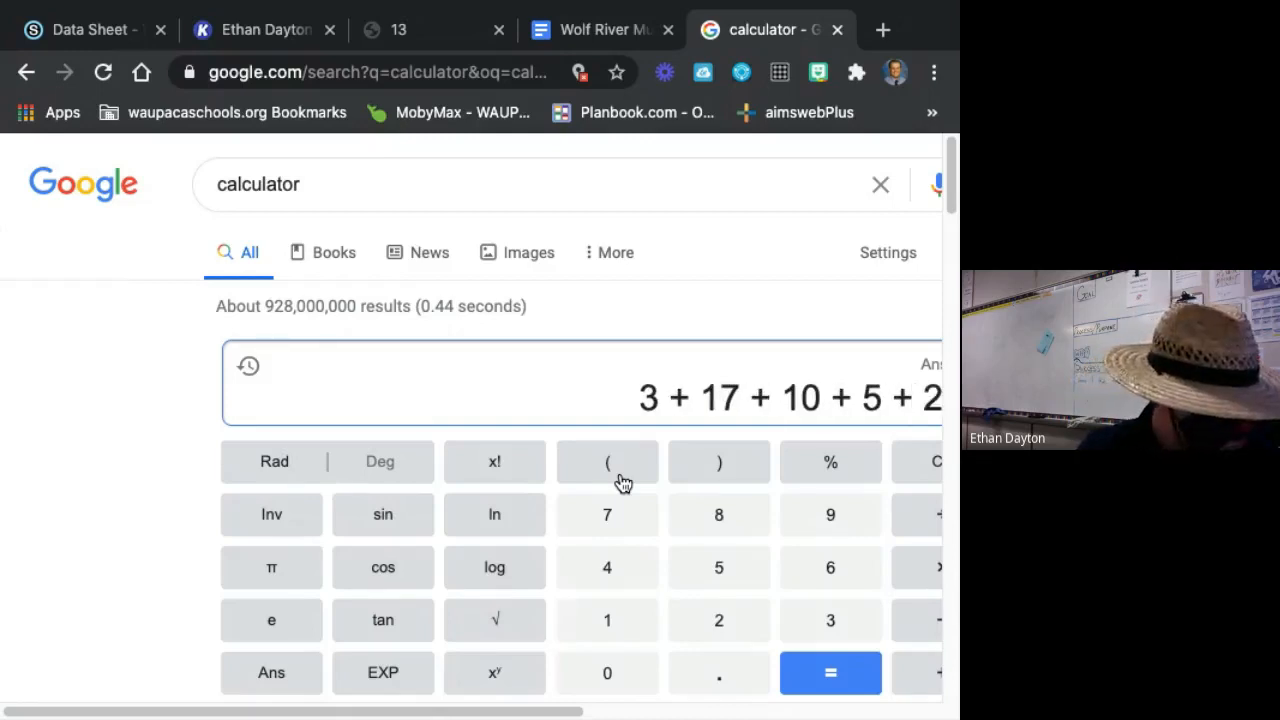
pyautogui.write('+4')
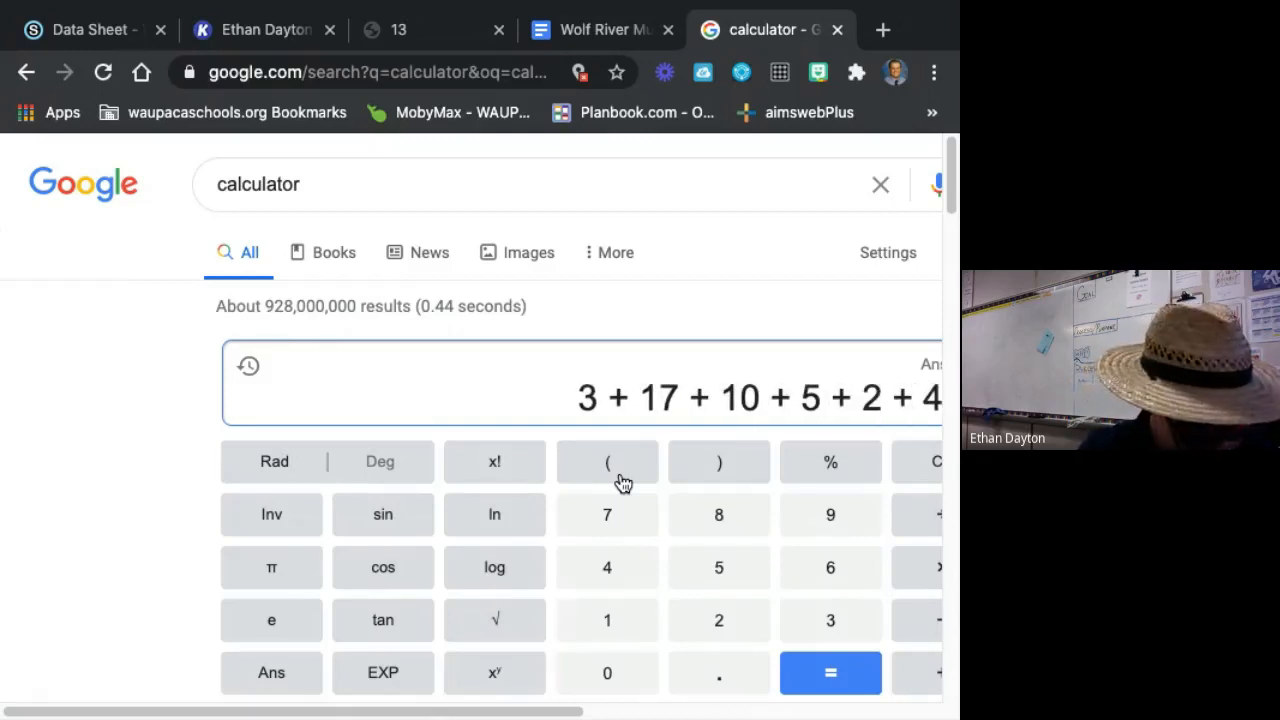
pyautogui.write('+9')
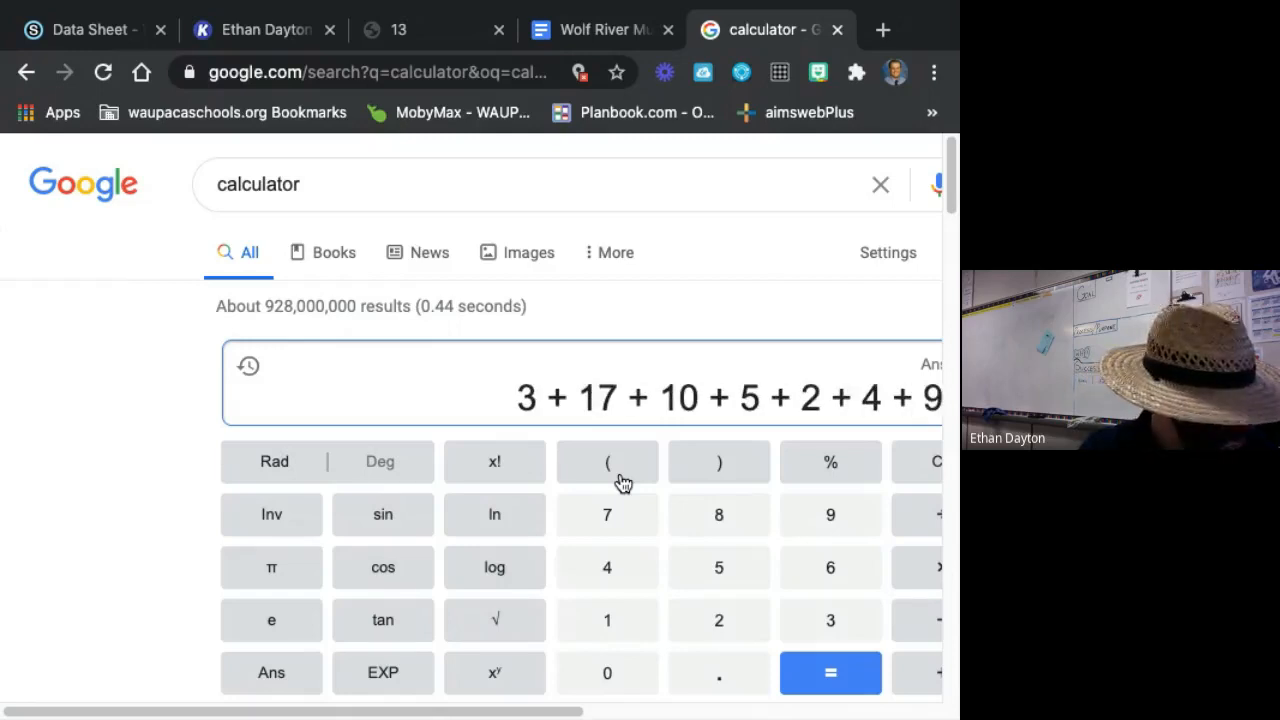
pyautogui.write('+7')
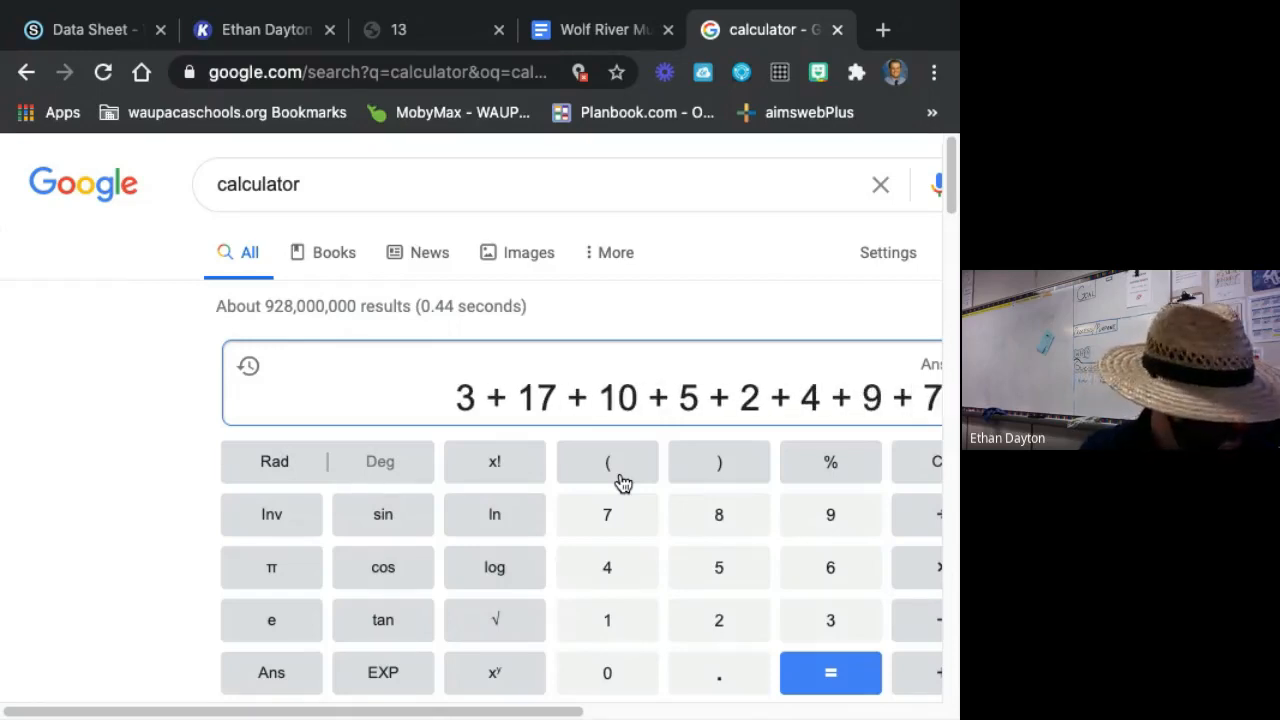
pyautogui.write('+21')
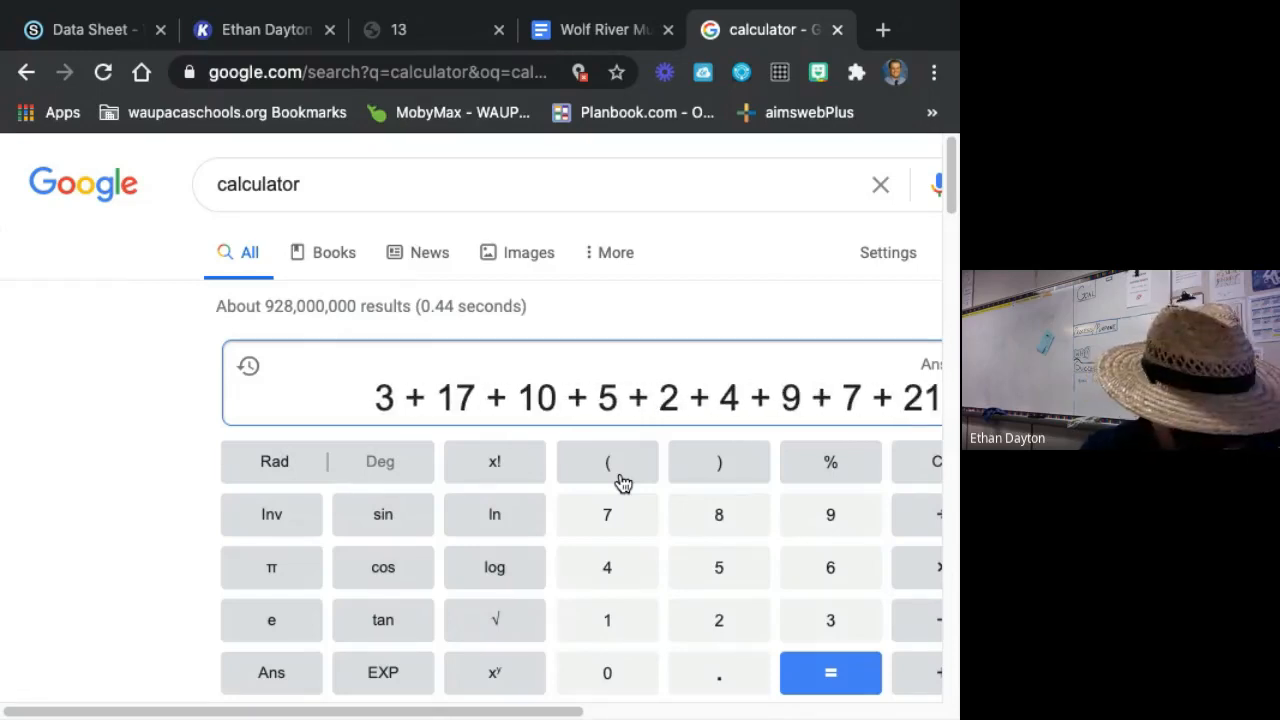
pyautogui.write('+4')
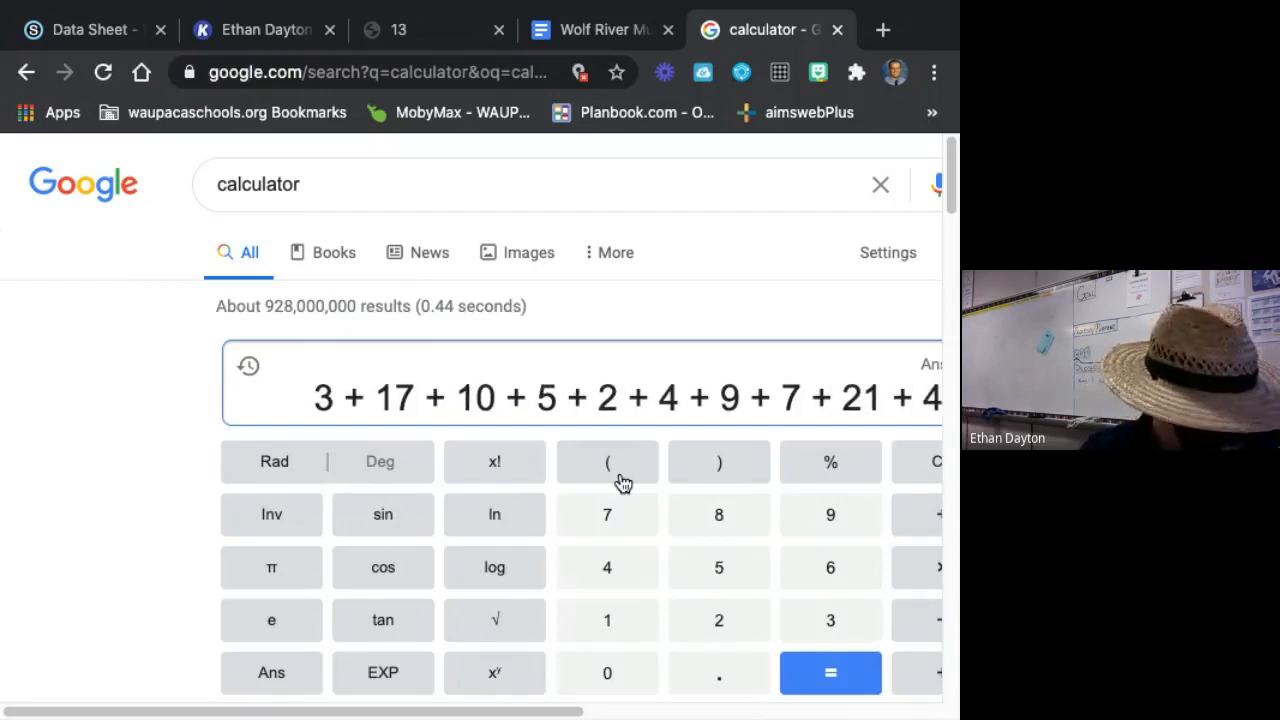
pyautogui.write('+9')
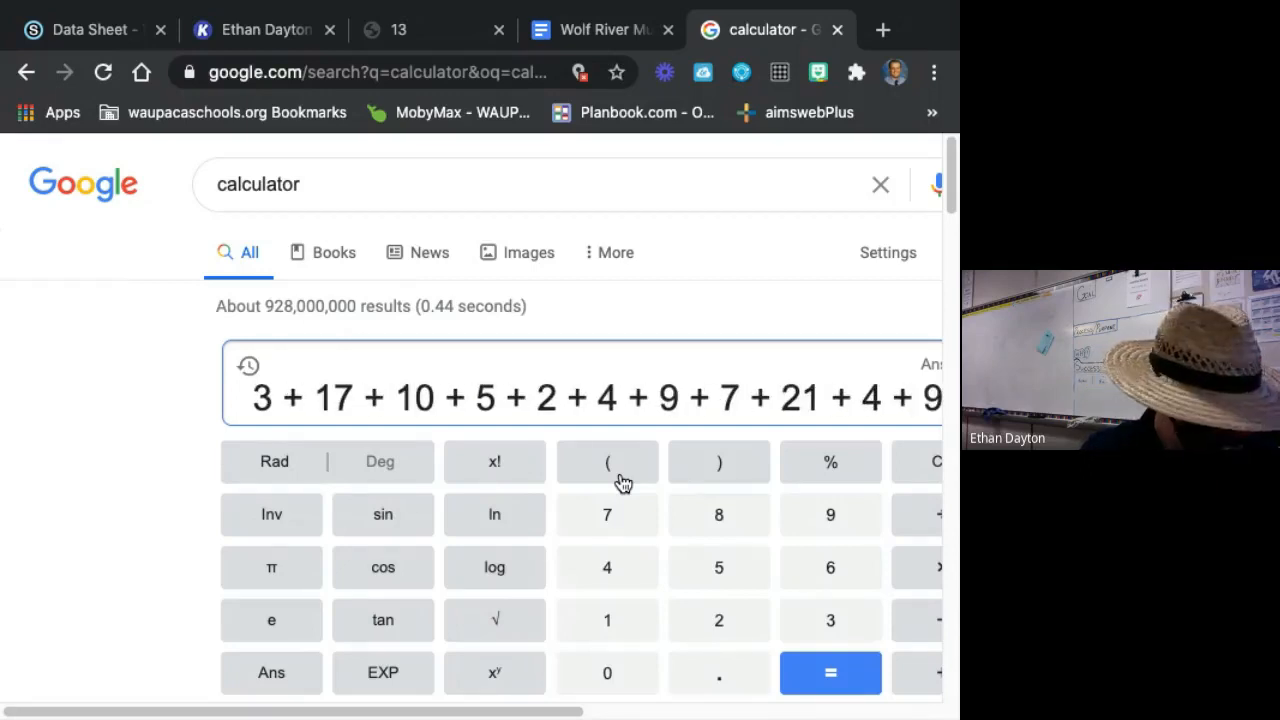
pyautogui.write('+')
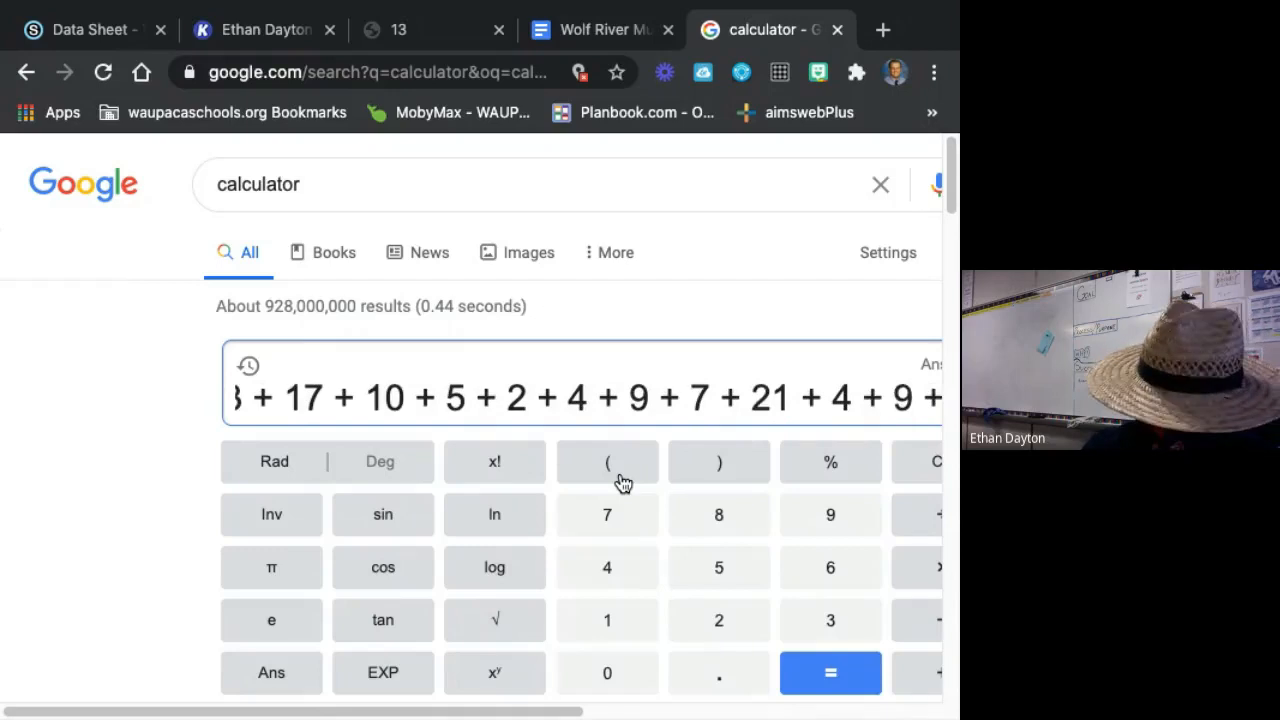
pyautogui.write('4+14')
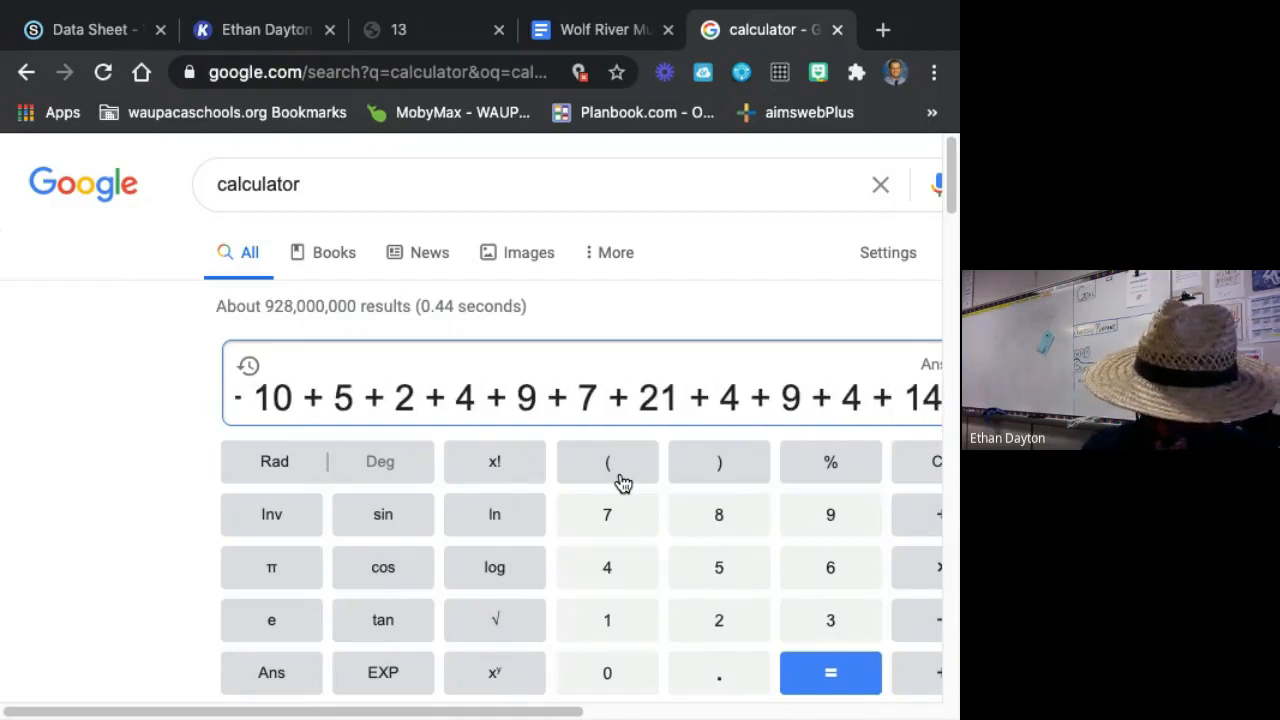
pyautogui.write('+12')
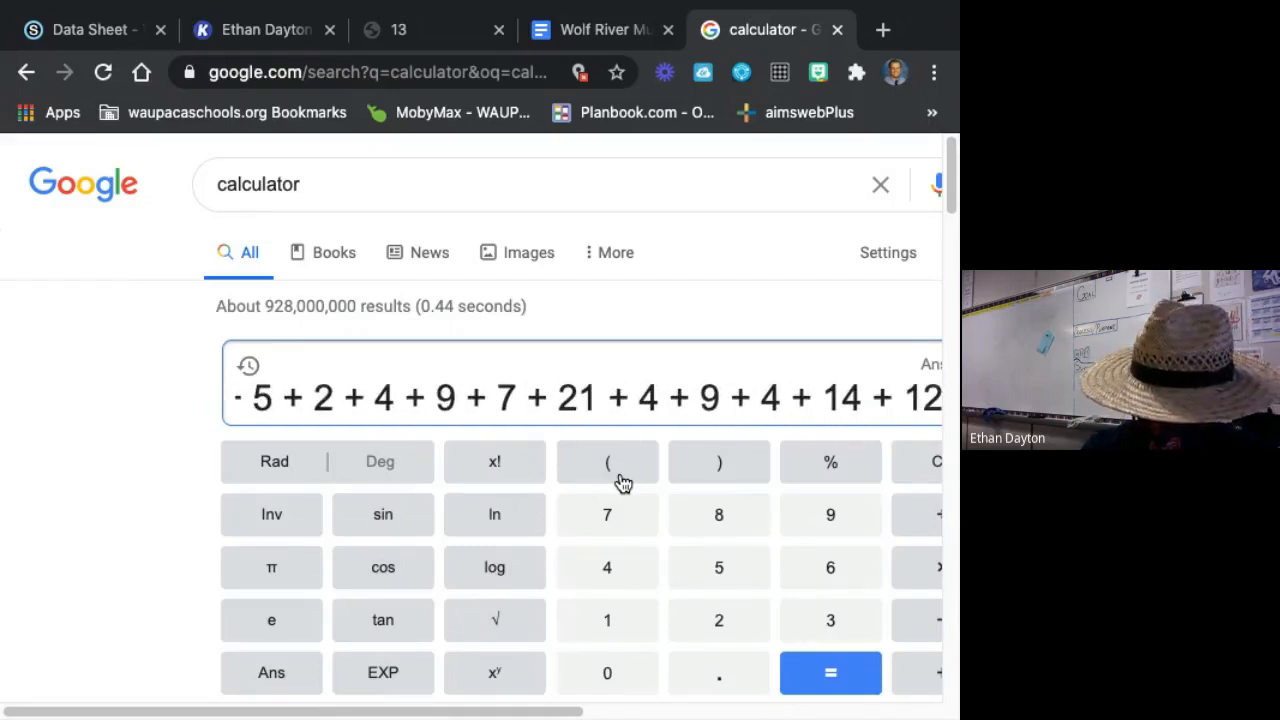
pyautogui.write('+2')
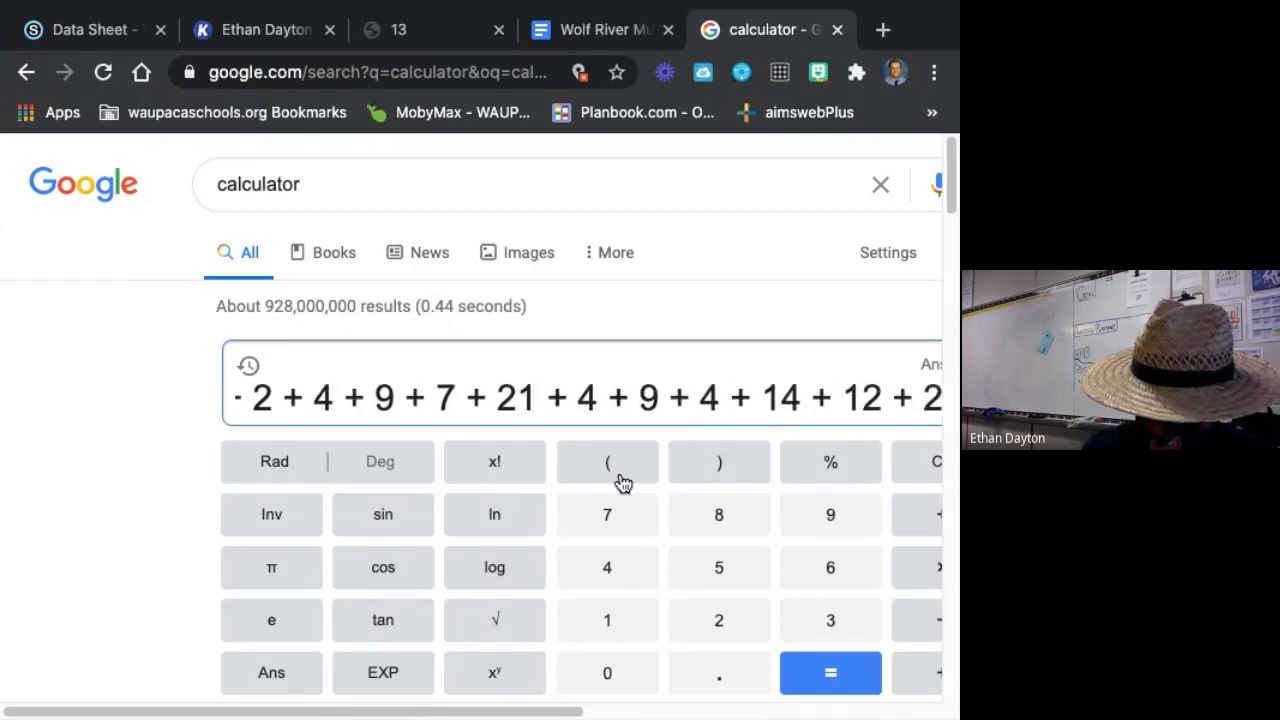
pyautogui.write('+8')
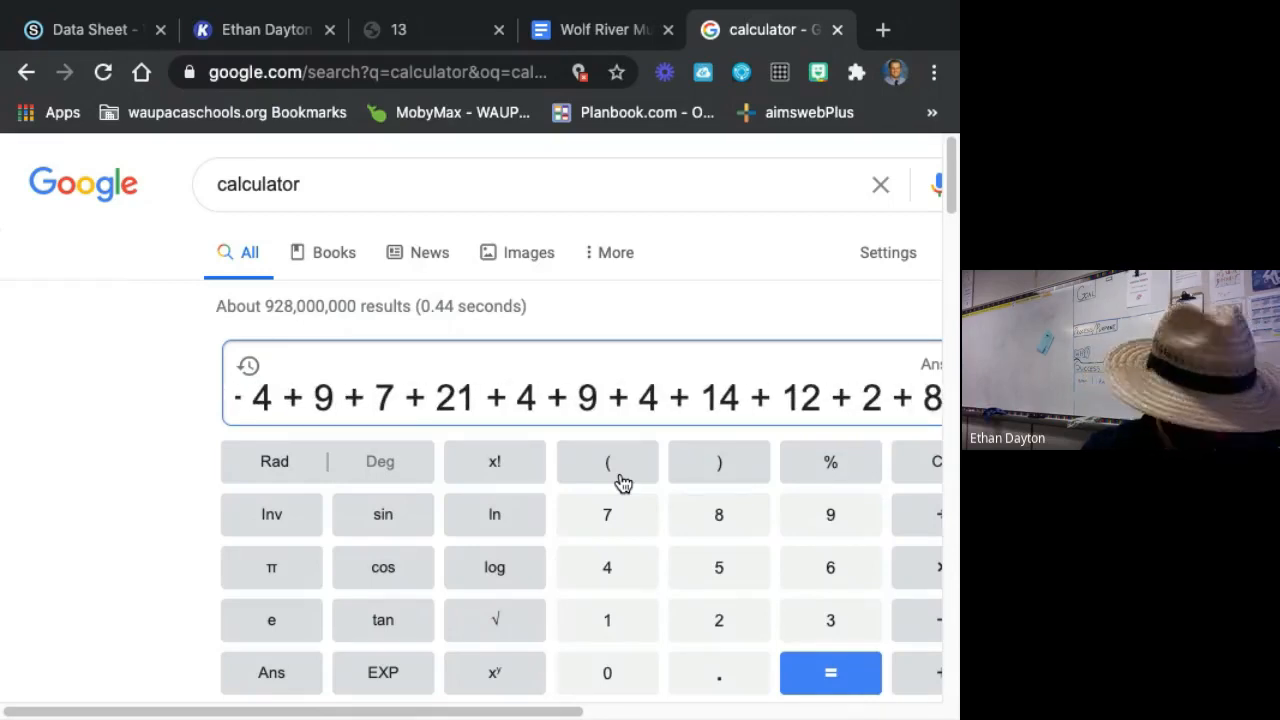
pyautogui.write('+2+')
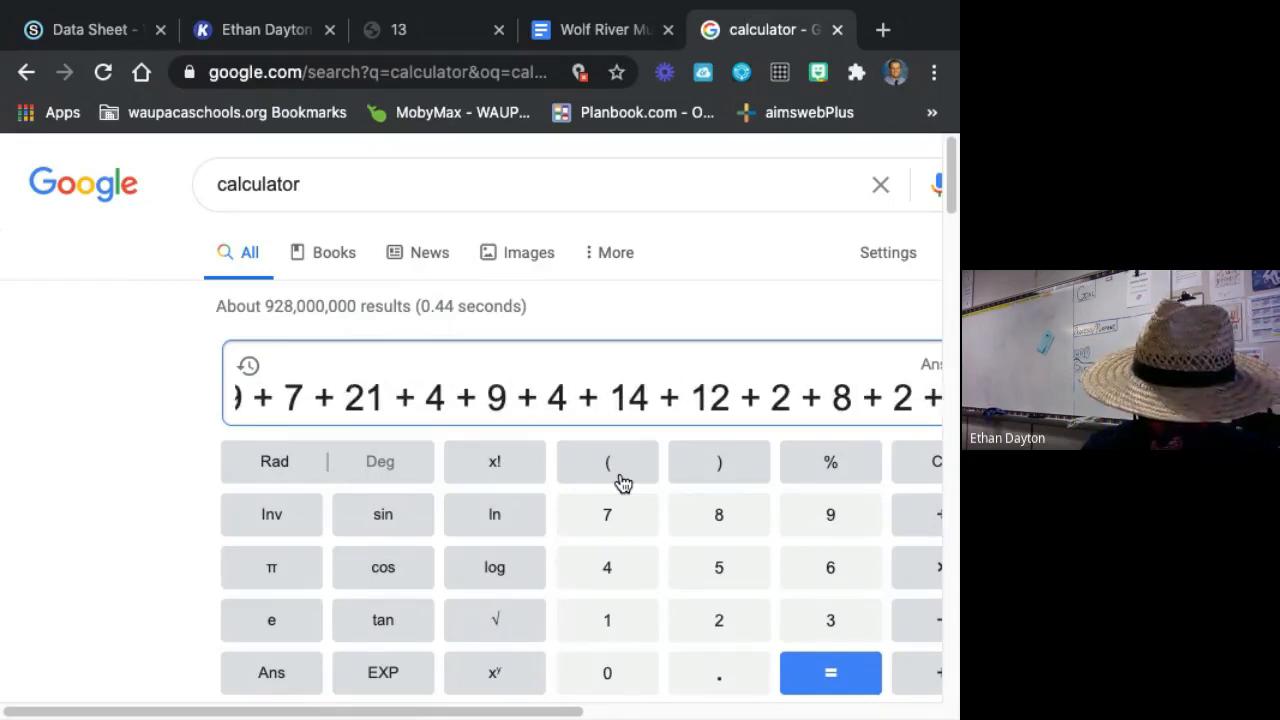
pyautogui.write('1+1')
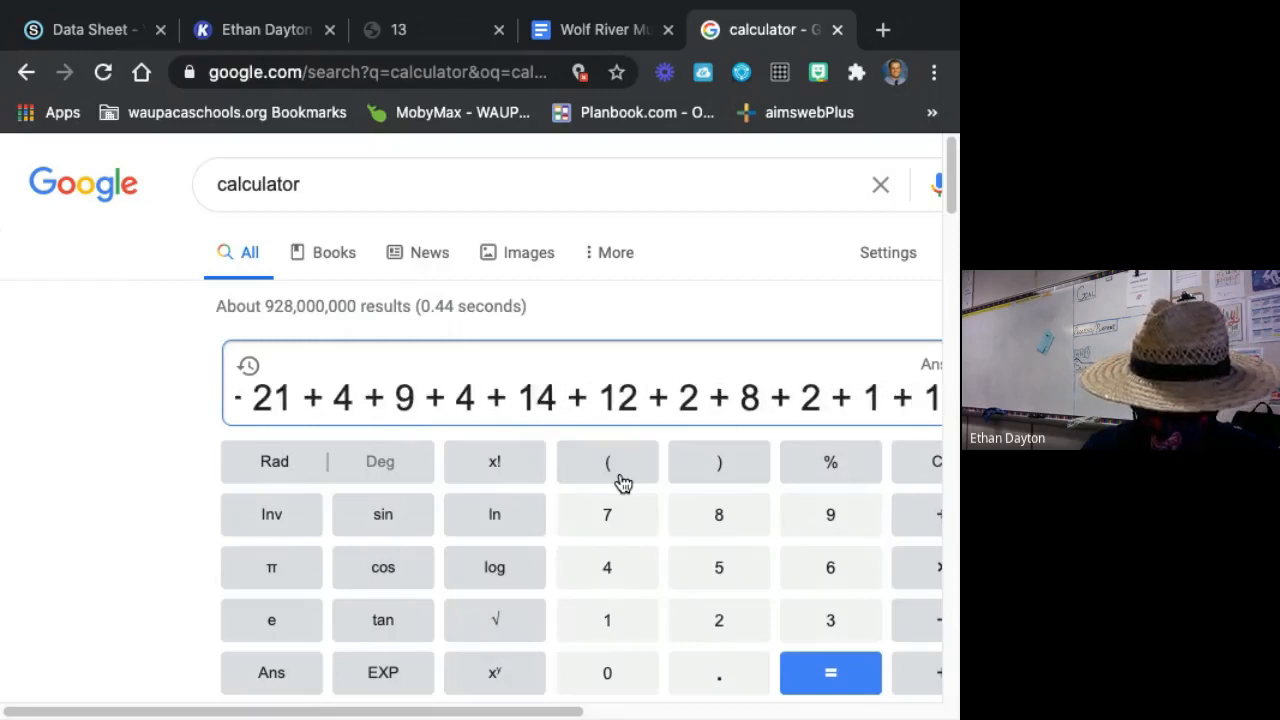
pyautogui.write('+3+')
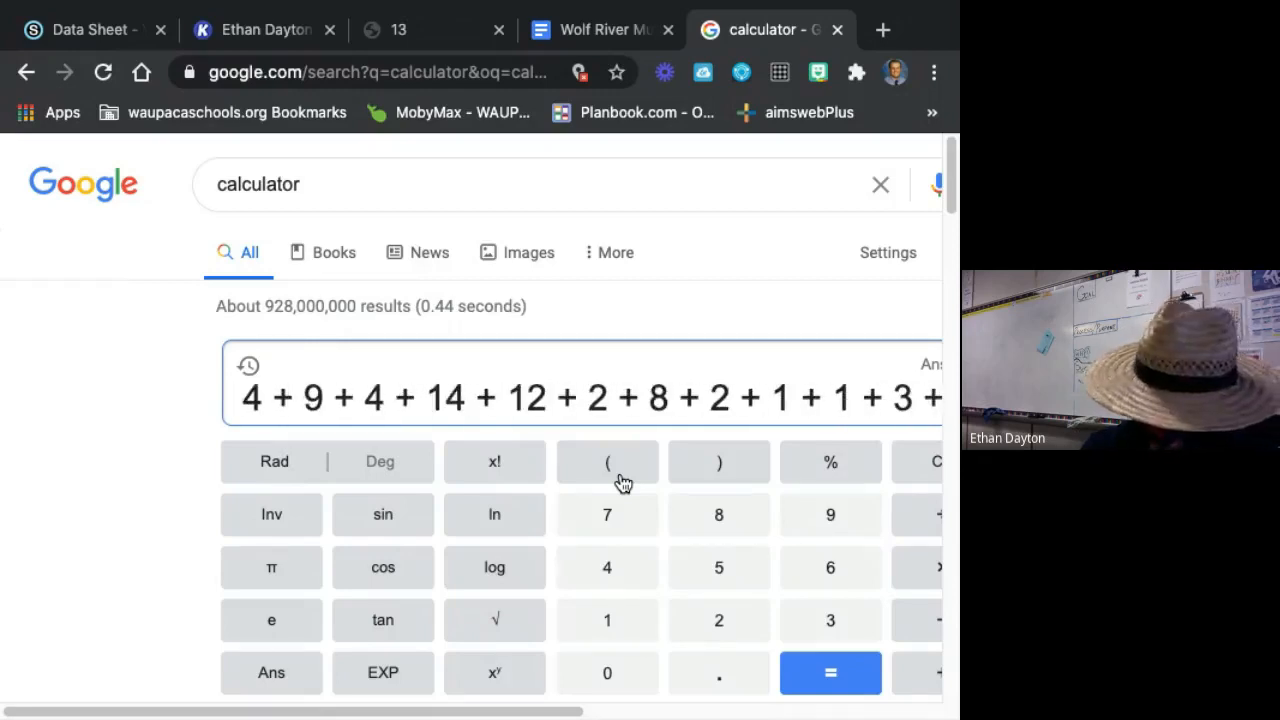
pyautogui.write('5+1+2')
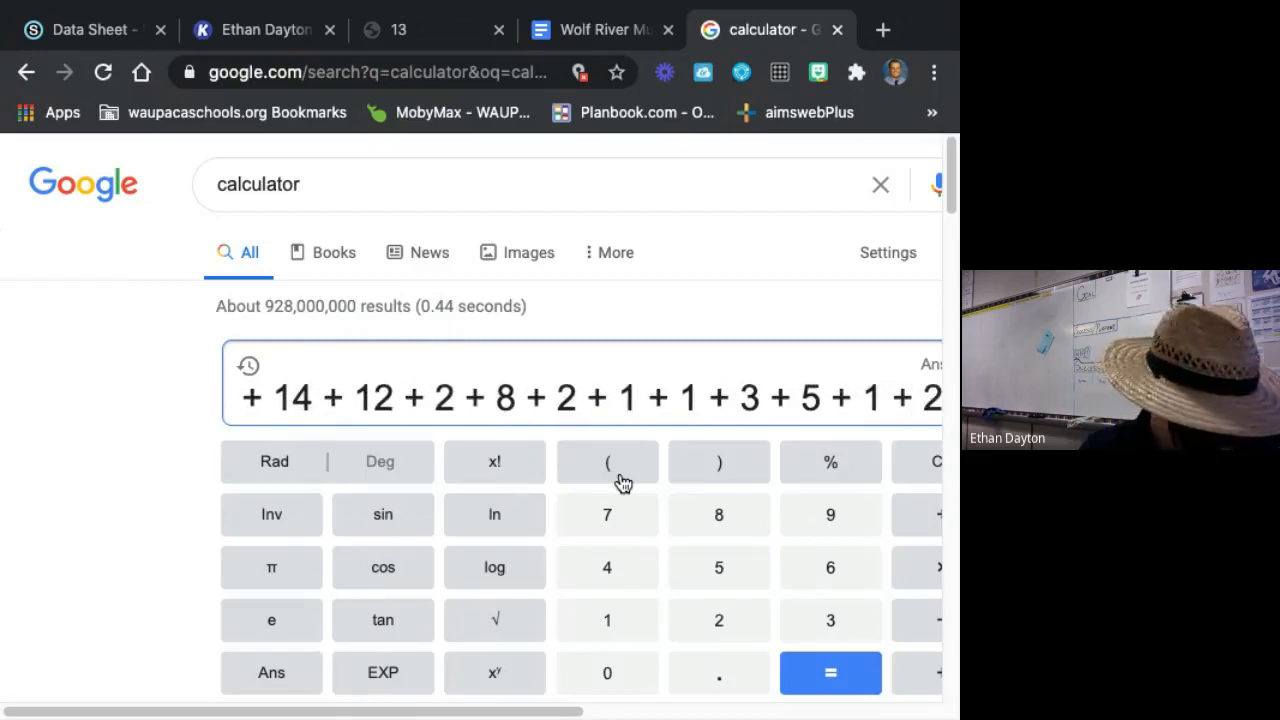
pyautogui.write('+14')
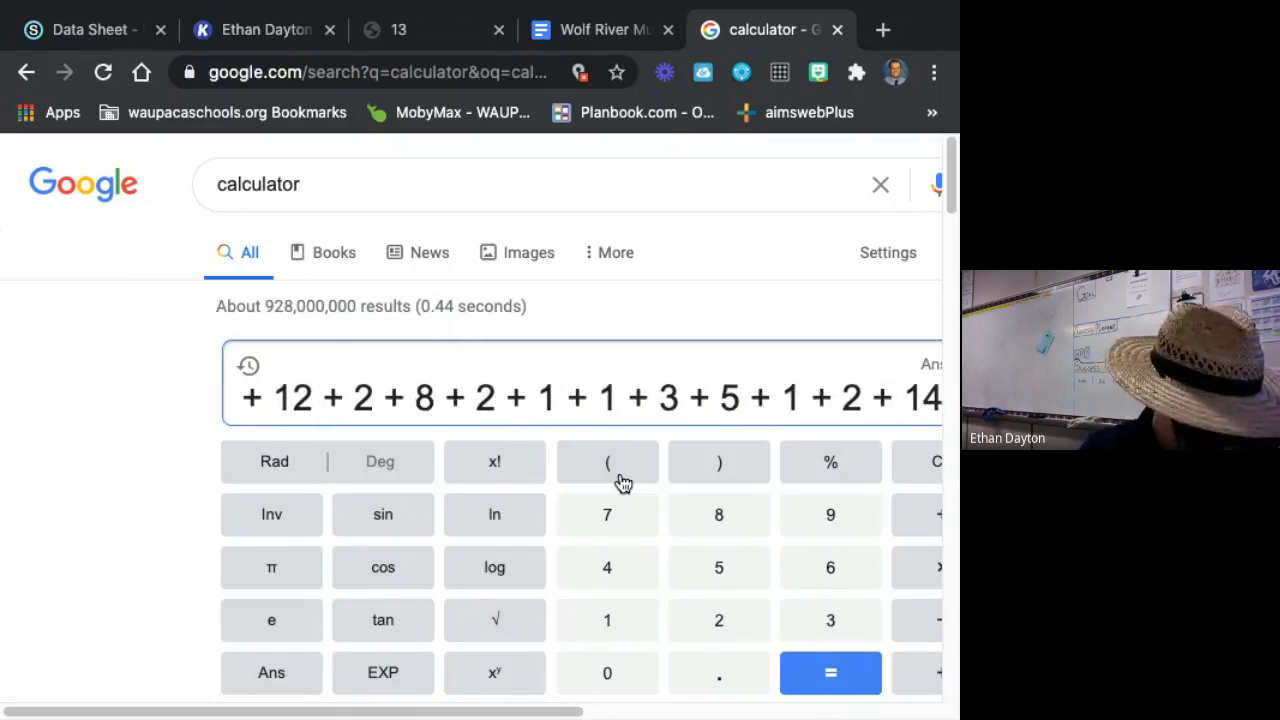
pyautogui.write('+')
pyautogui.press('Return')
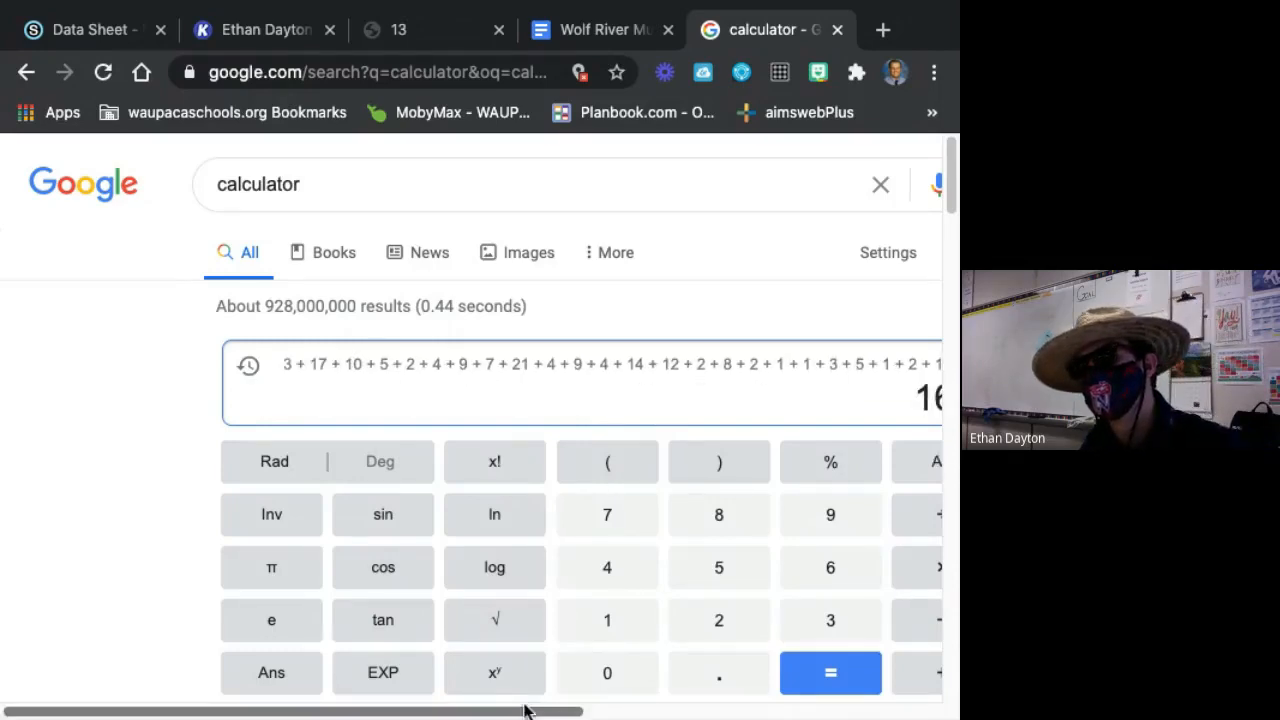
pyautogui.moveTo(526, 711); pyautogui.dragTo(677, 712)
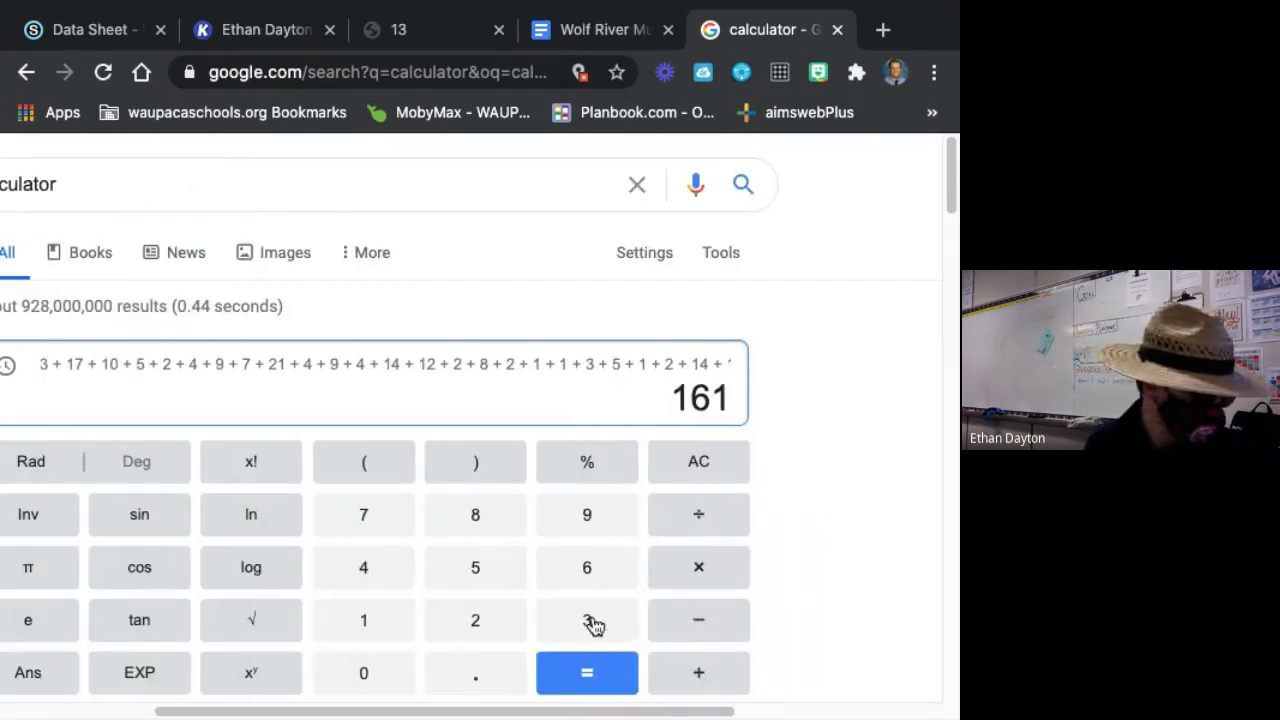
# Back in the Kami data sheet, add 161 in red on the Totals by Column line under No. Male, with an empty text box on the percent line below.
pyautogui.click(600, 32)
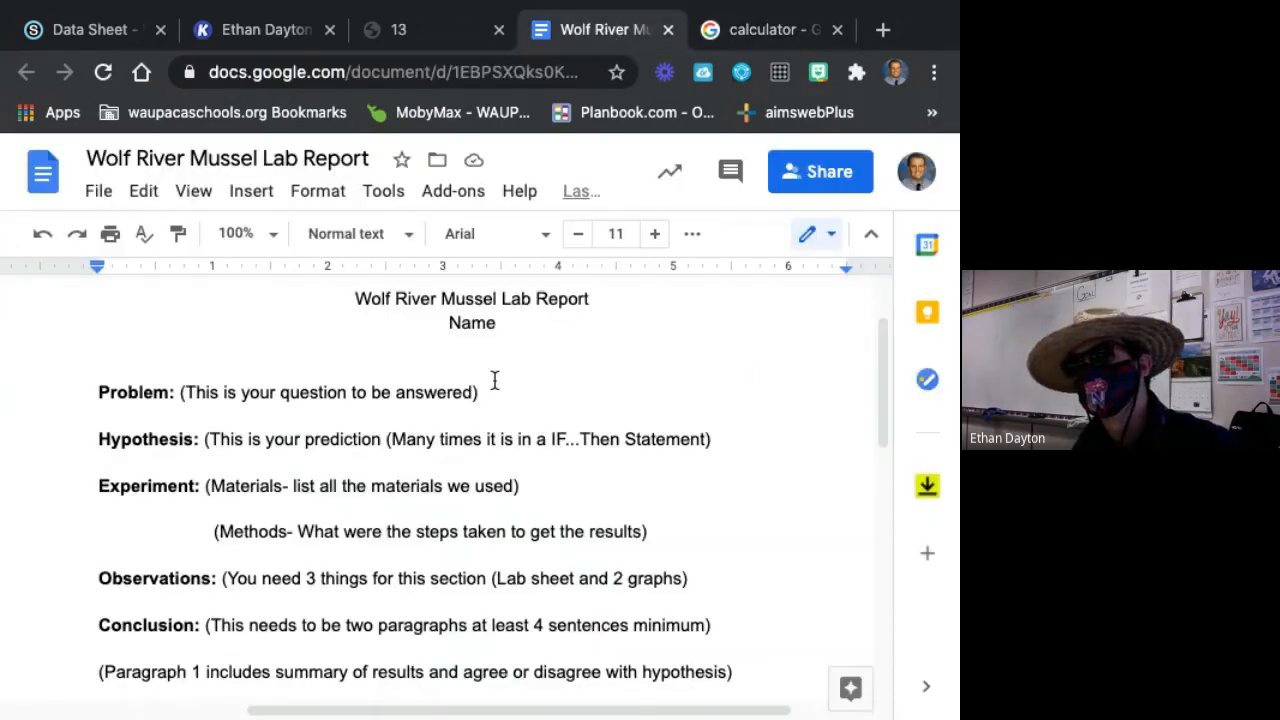
pyautogui.click(440, 32)
pyautogui.scroll(-5, 438, 510)
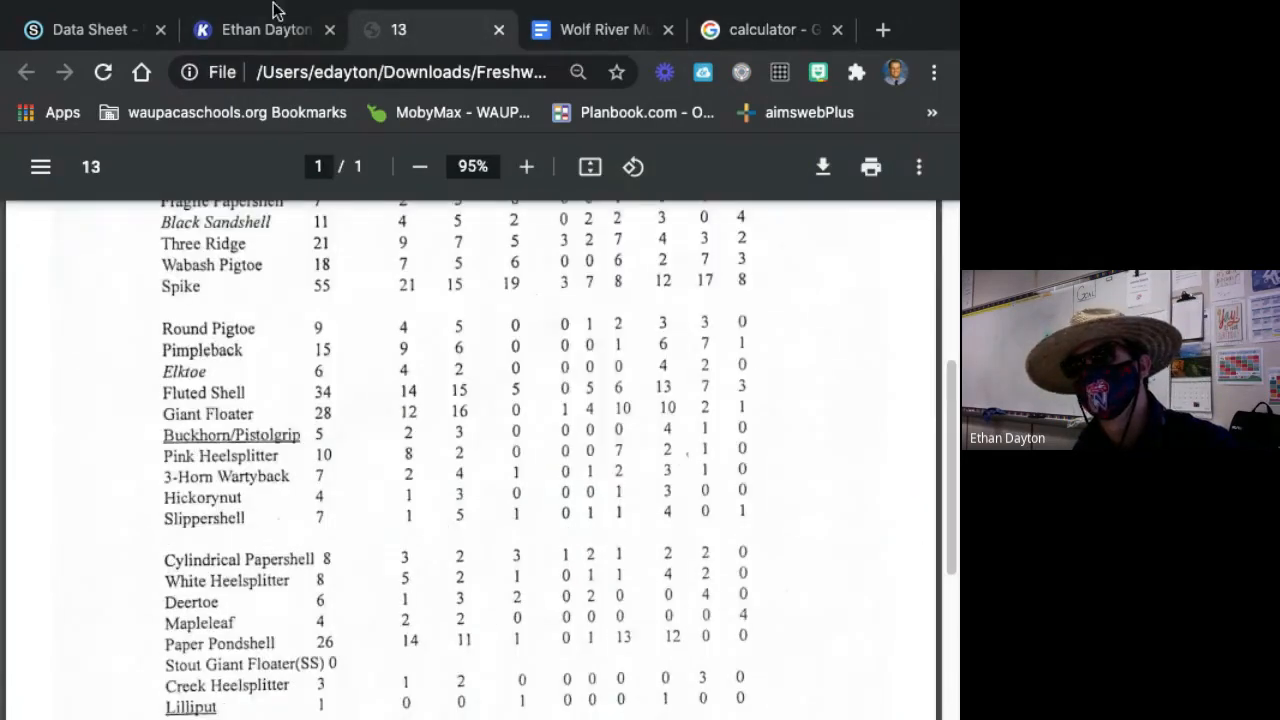
pyautogui.click(232, 84)
pyautogui.scroll(-4, 429, 586)
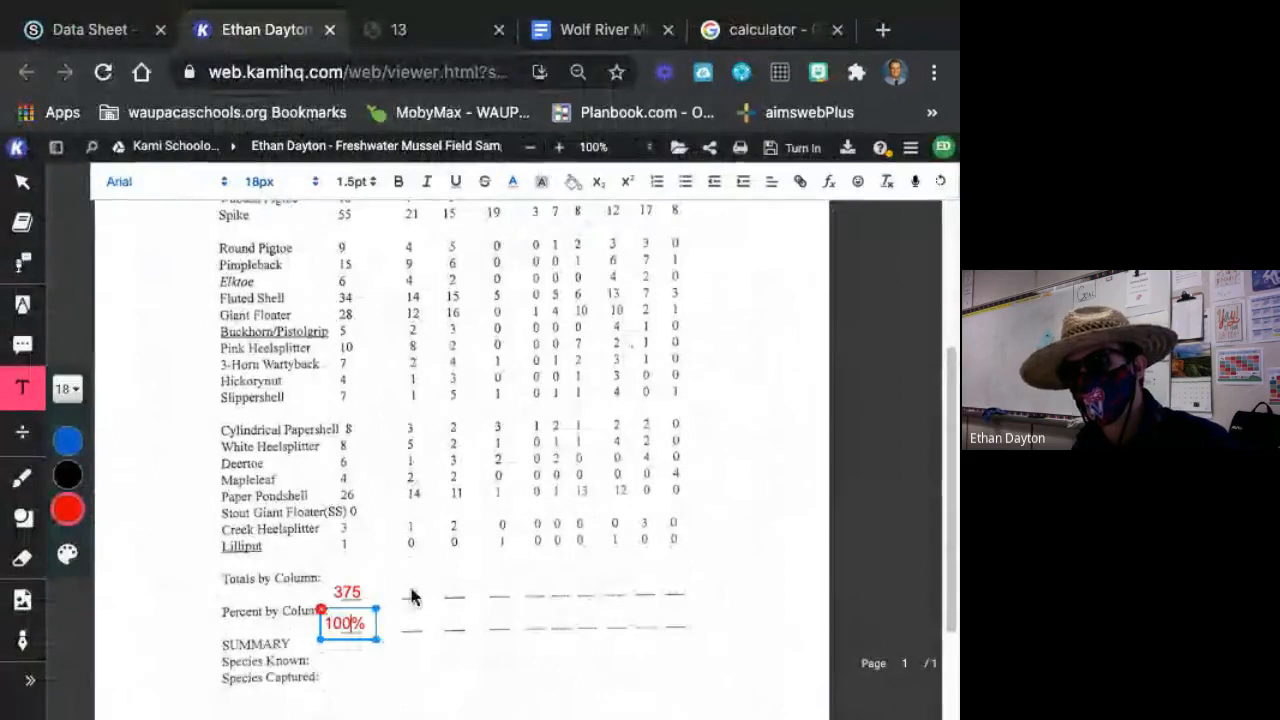
pyautogui.click(411, 585)
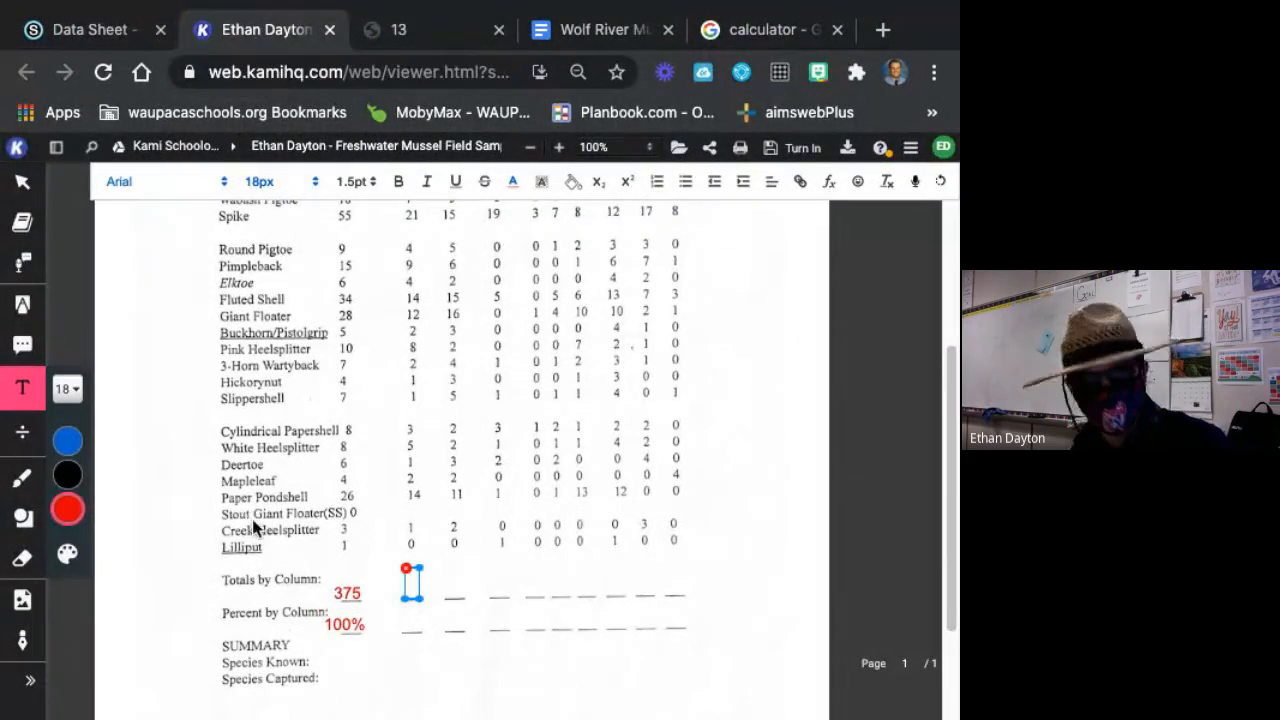
pyautogui.write('161')
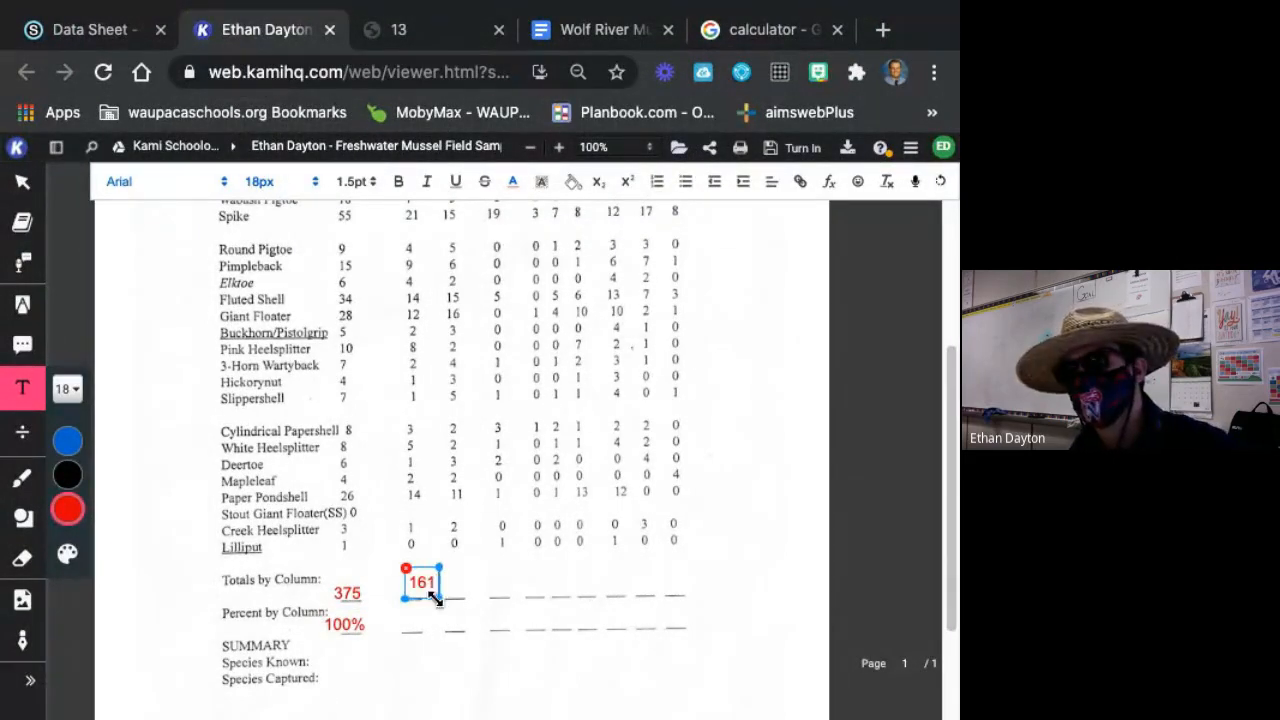
pyautogui.moveTo(438, 583); pyautogui.dragTo(433, 589)
pyautogui.click(576, 601)
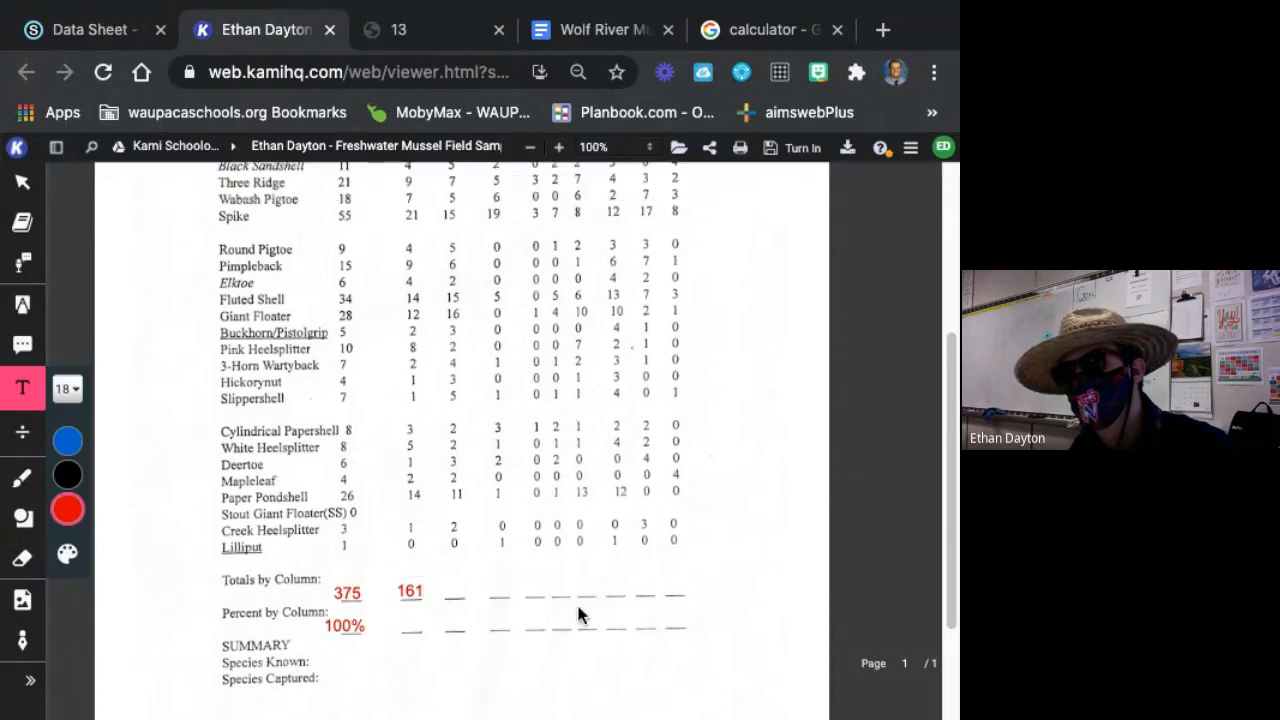
pyautogui.click(406, 633)
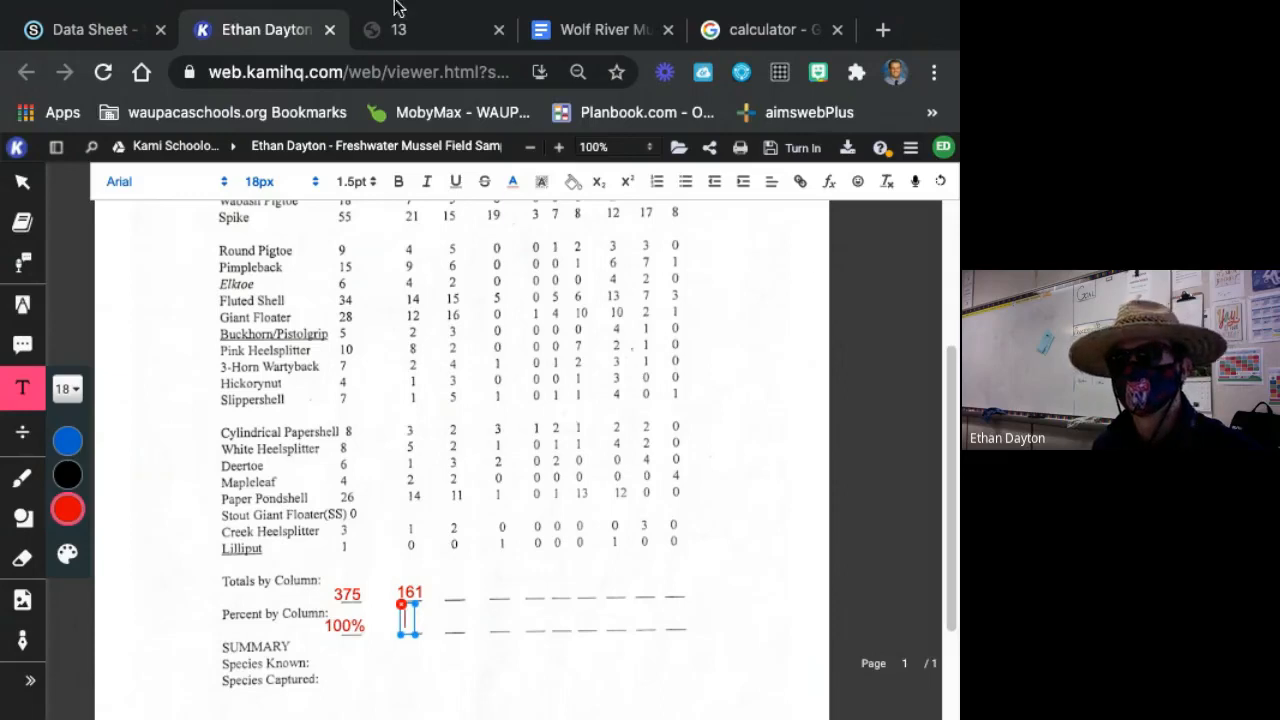
# Switch to HoverCam Flex and show its whiteboard camera view full screen.
pyautogui.moveTo(100, 715)
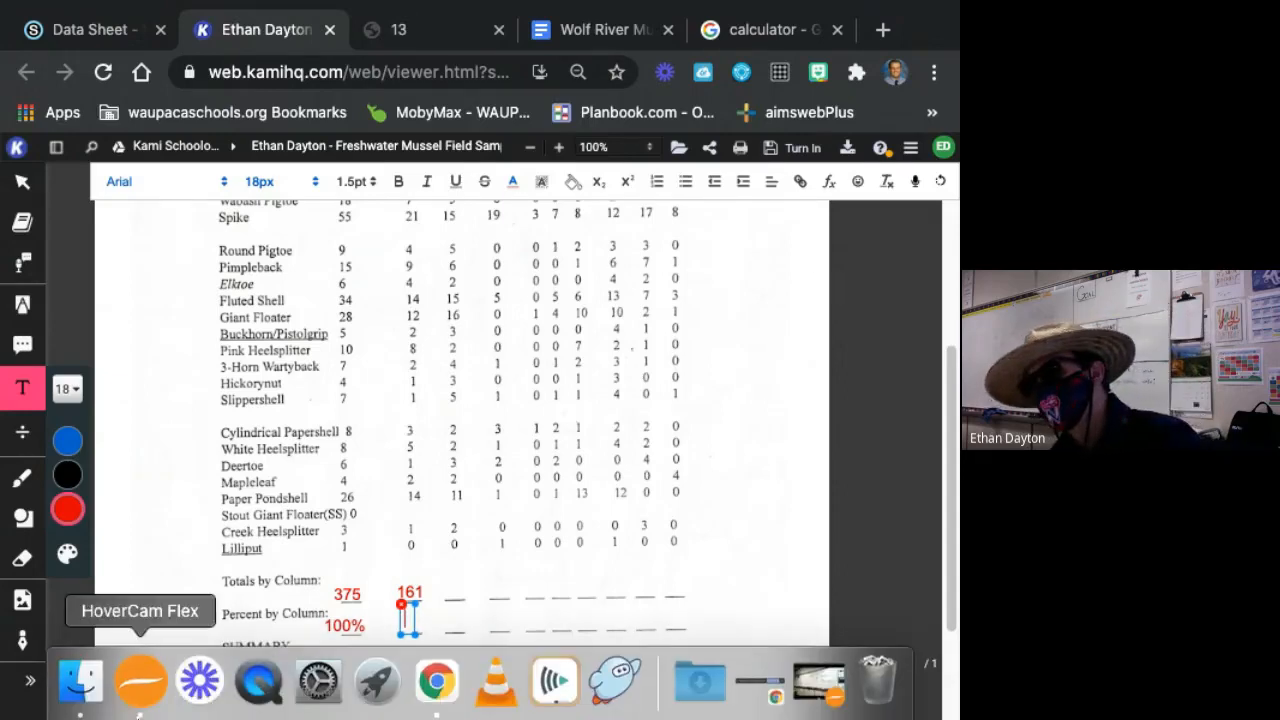
pyautogui.click(152, 684)
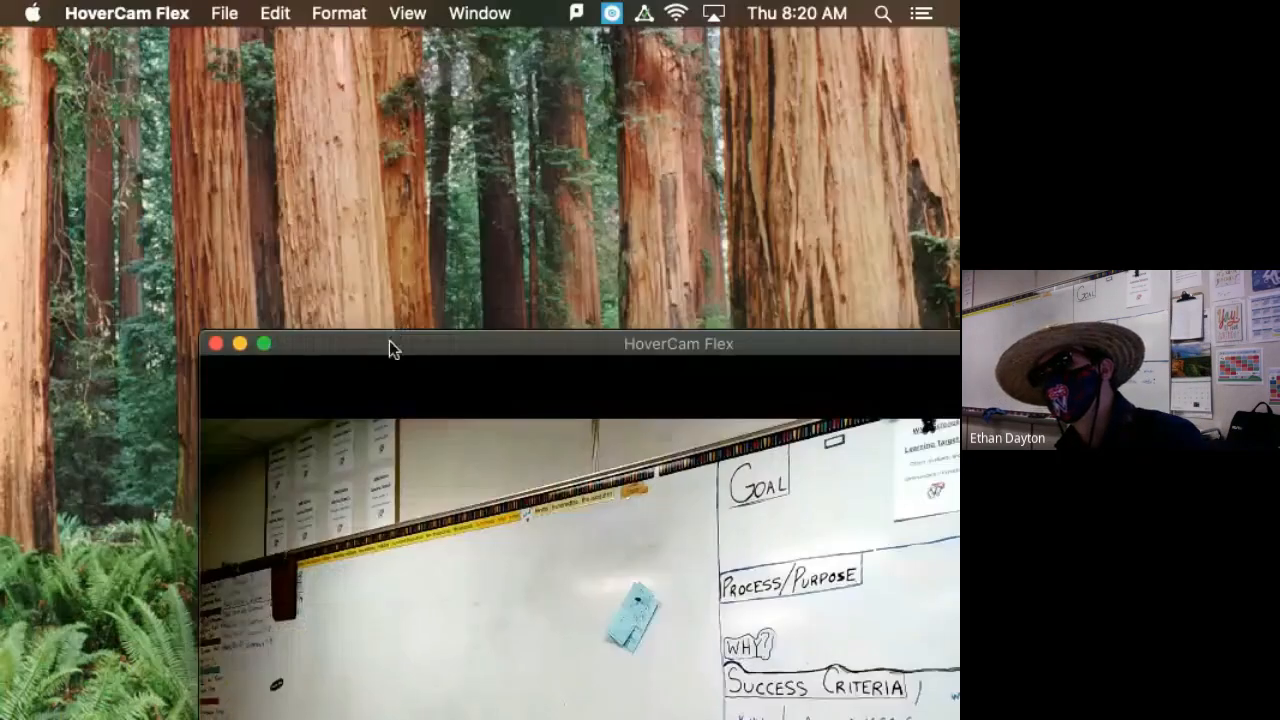
pyautogui.moveTo(391, 347); pyautogui.dragTo(165, 82)
pyautogui.click(33, 77)
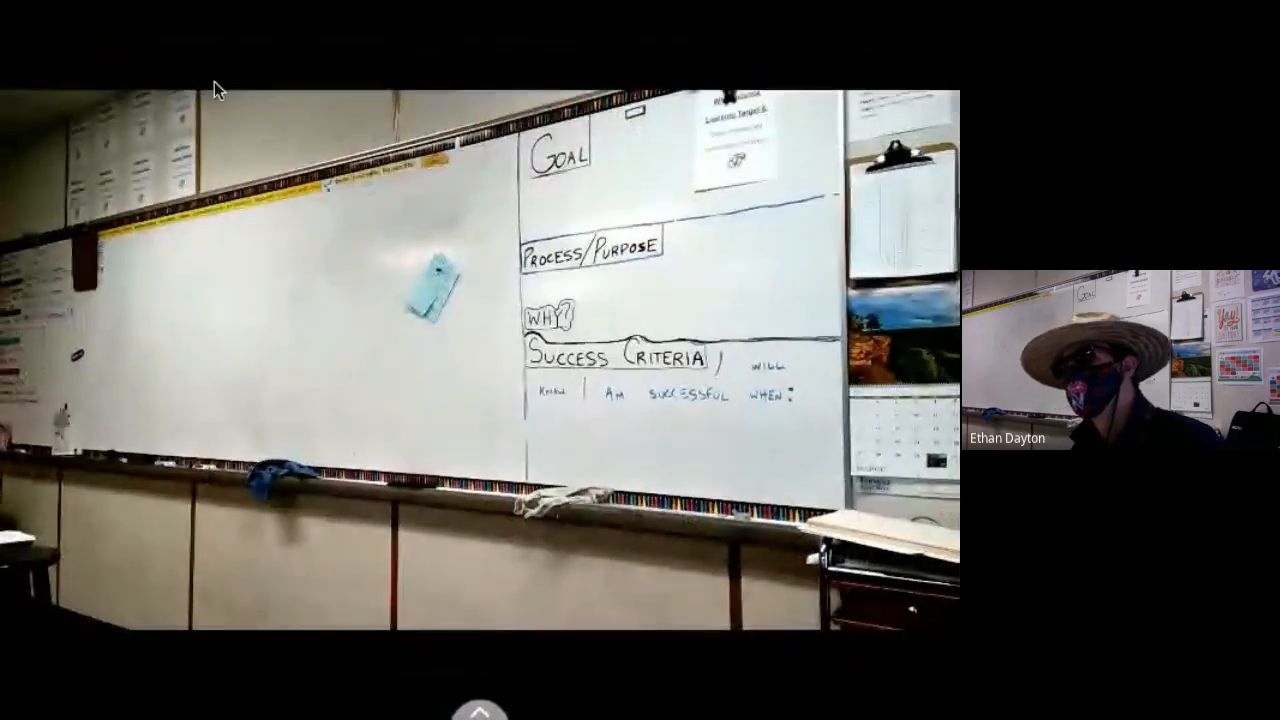
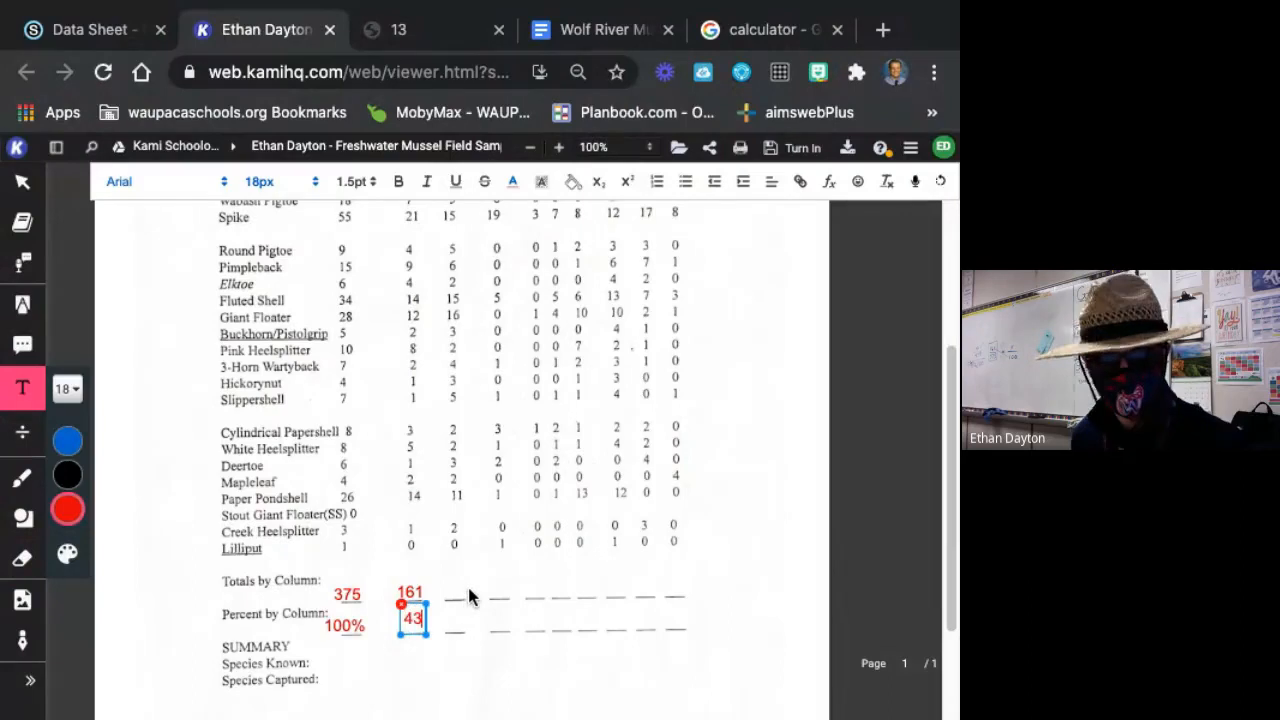
# Complete the No. Male percent as 43% in red and align it on the Percent by Column line beneath 161.
pyautogui.write('%')
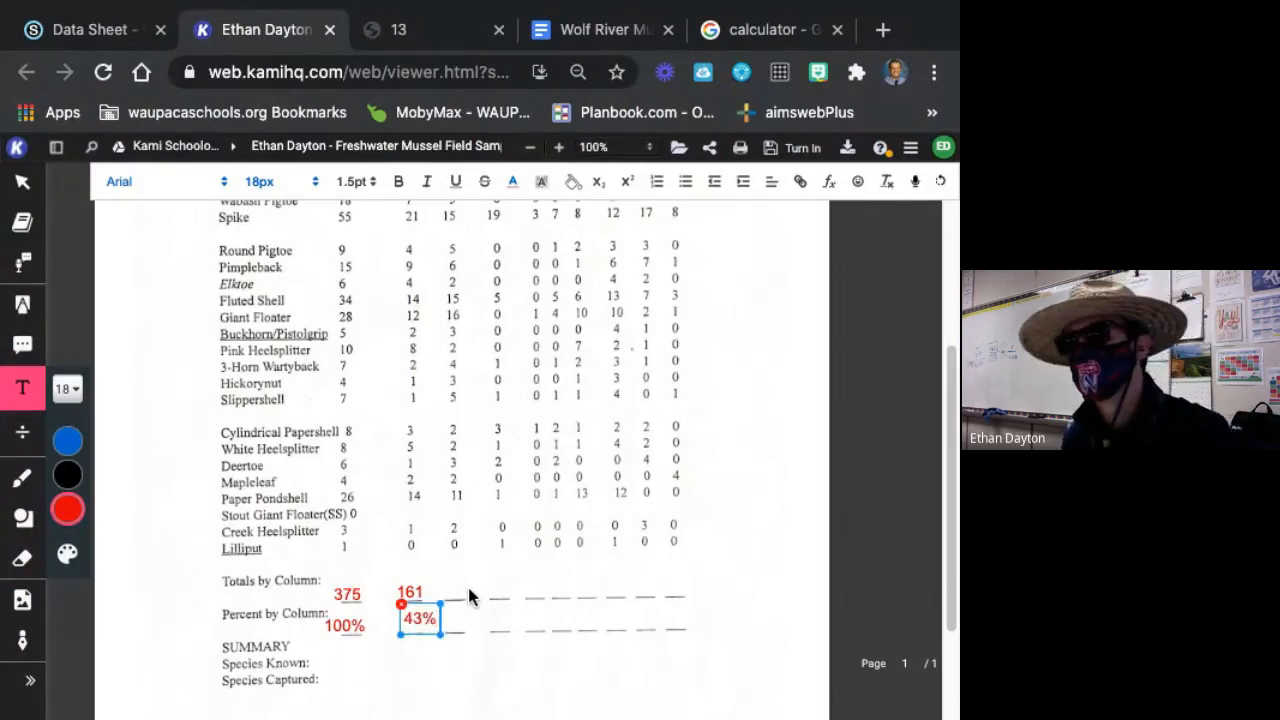
pyautogui.moveTo(442, 613); pyautogui.dragTo(430, 618)
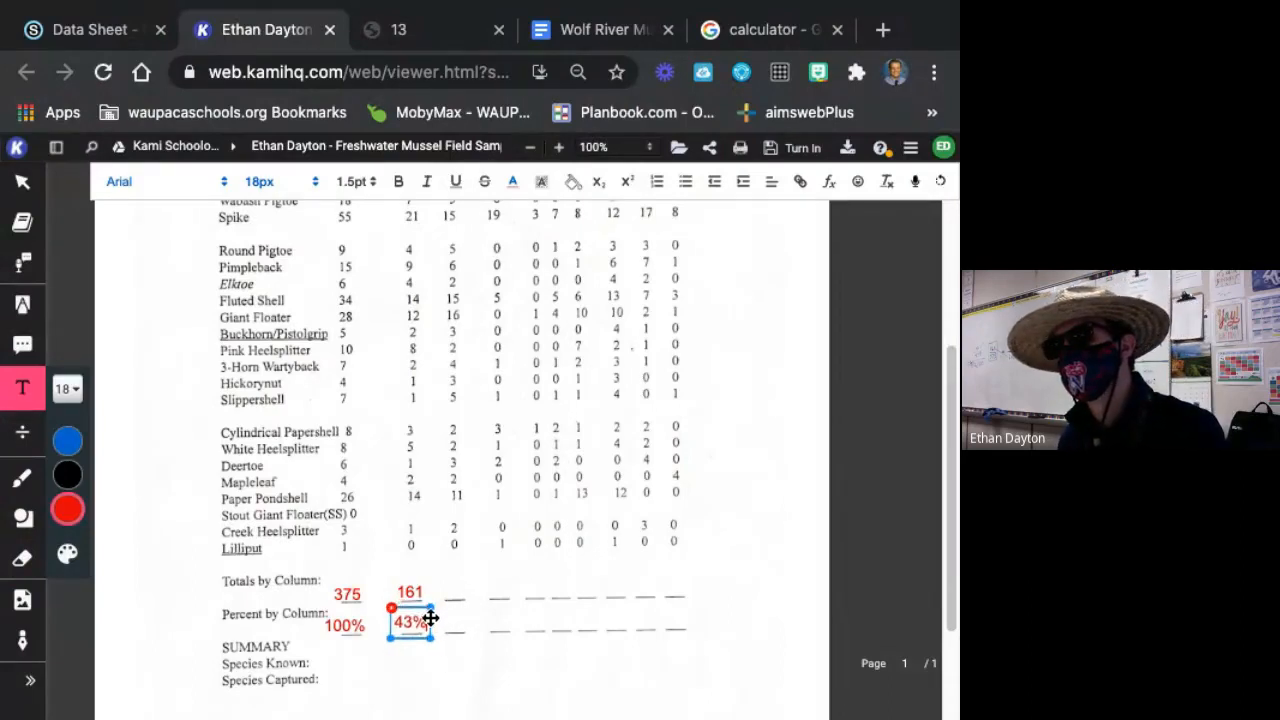
pyautogui.click(472, 581)
# Calculate the No. Female column total as 2+13+16+7+5+5+7+5+15+5+6+2+15+16+3+2+4+3+5+2+2+3+2+11+2 in the Google calculator.
pyautogui.scroll(2, 436, 530)
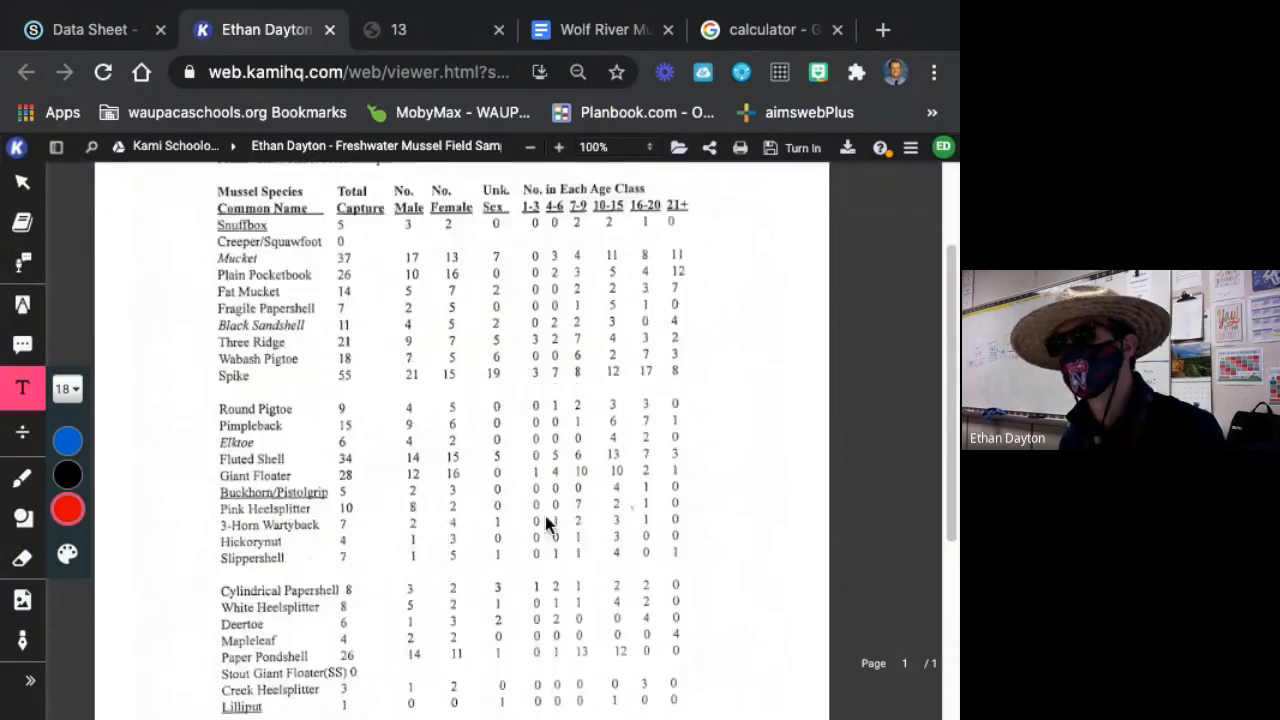
pyautogui.scroll(2, 546, 522)
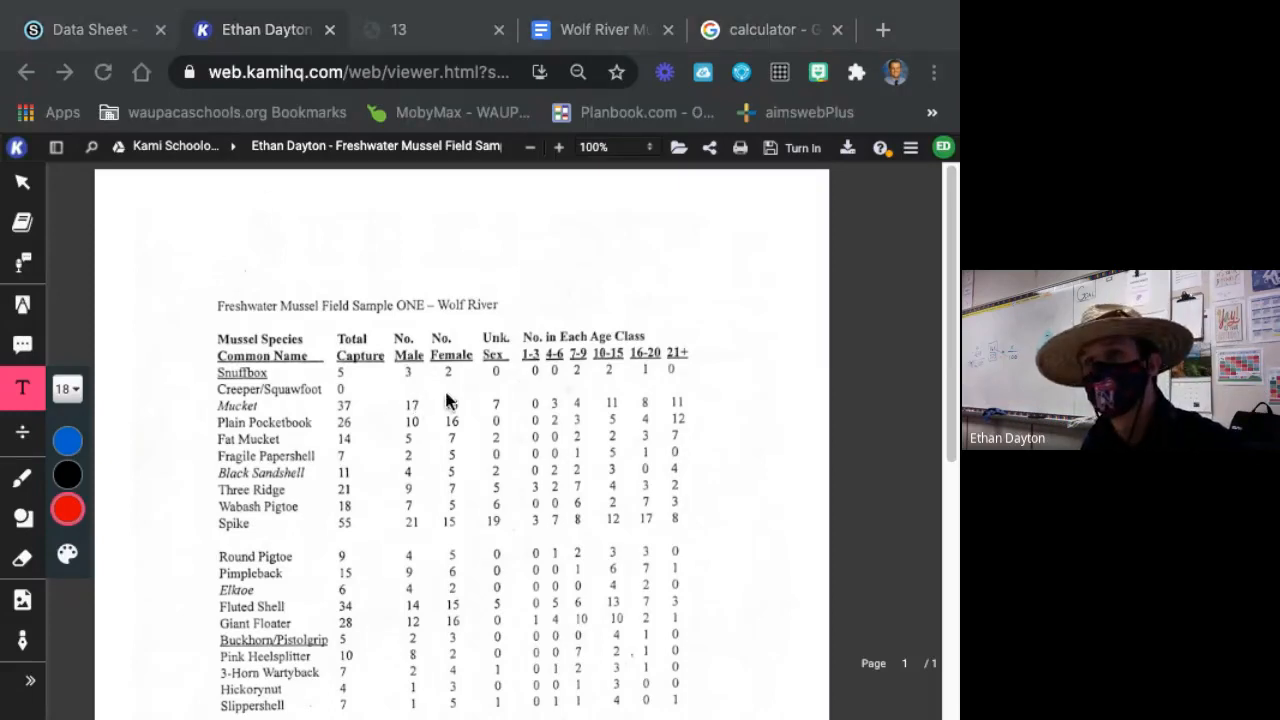
pyautogui.click(774, 15)
pyautogui.doubleClick(700, 398)
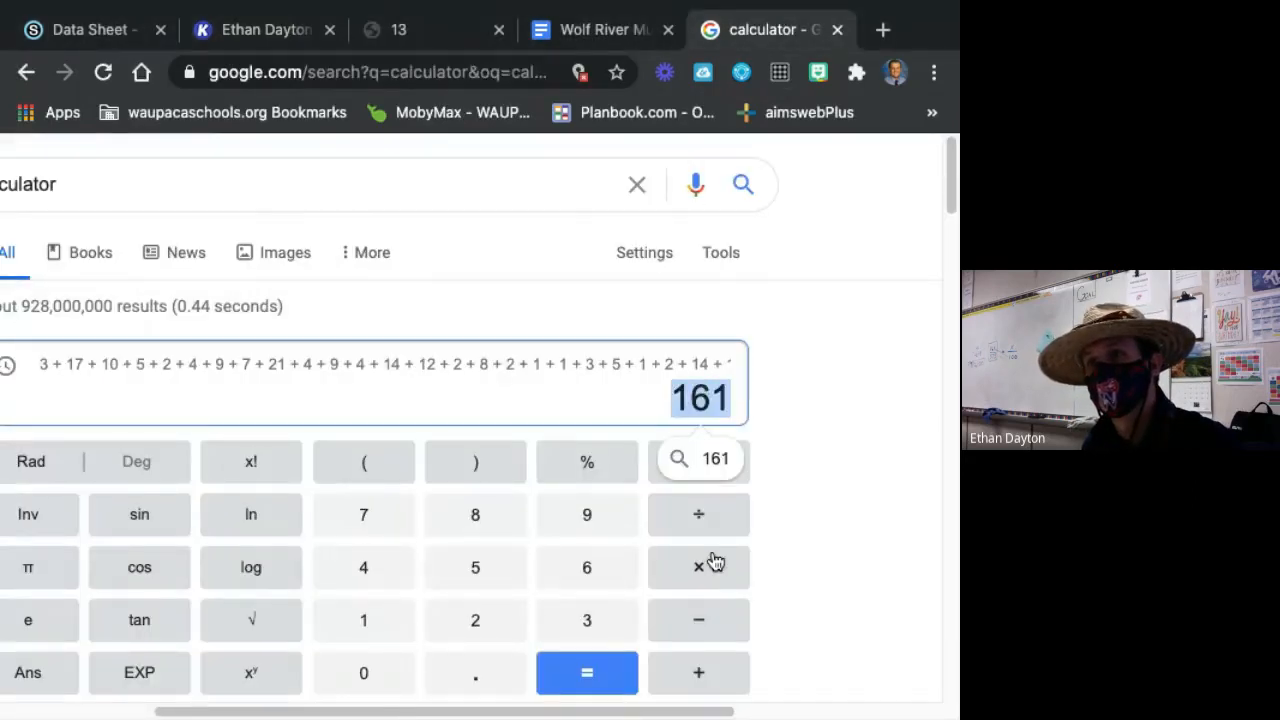
pyautogui.click(723, 460)
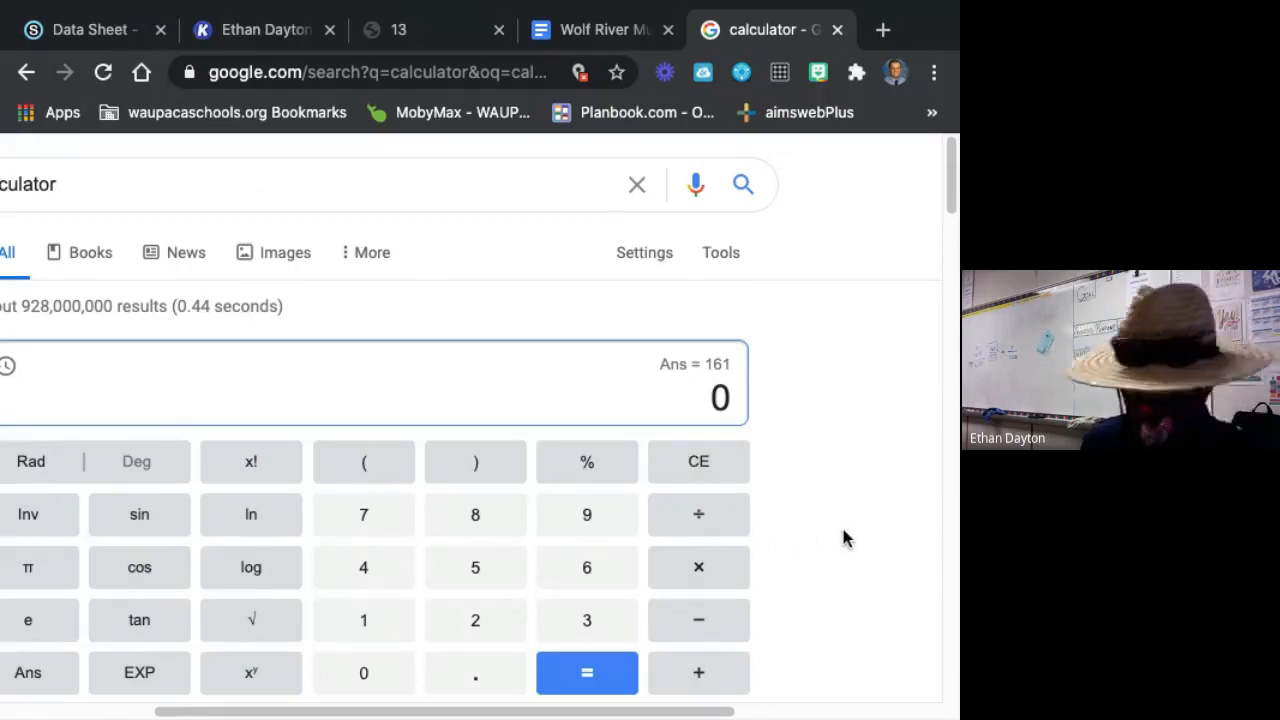
pyautogui.write('2 + 1')
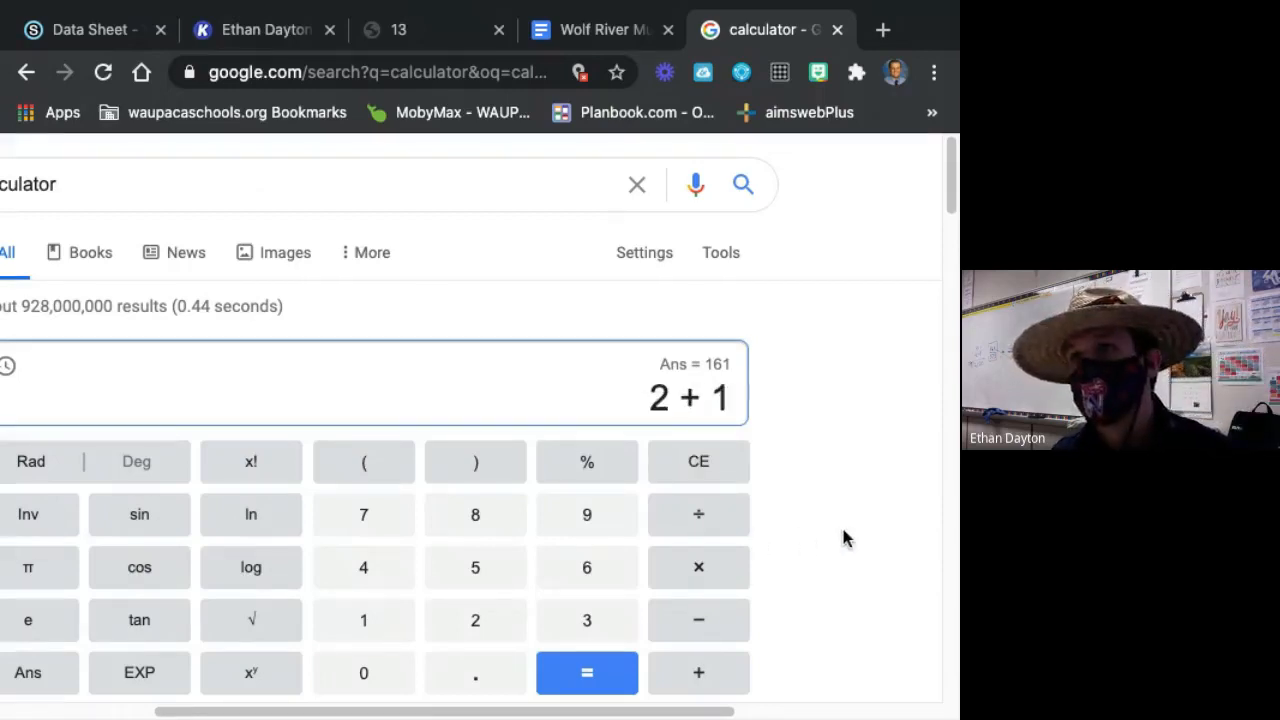
pyautogui.write('3 + ')
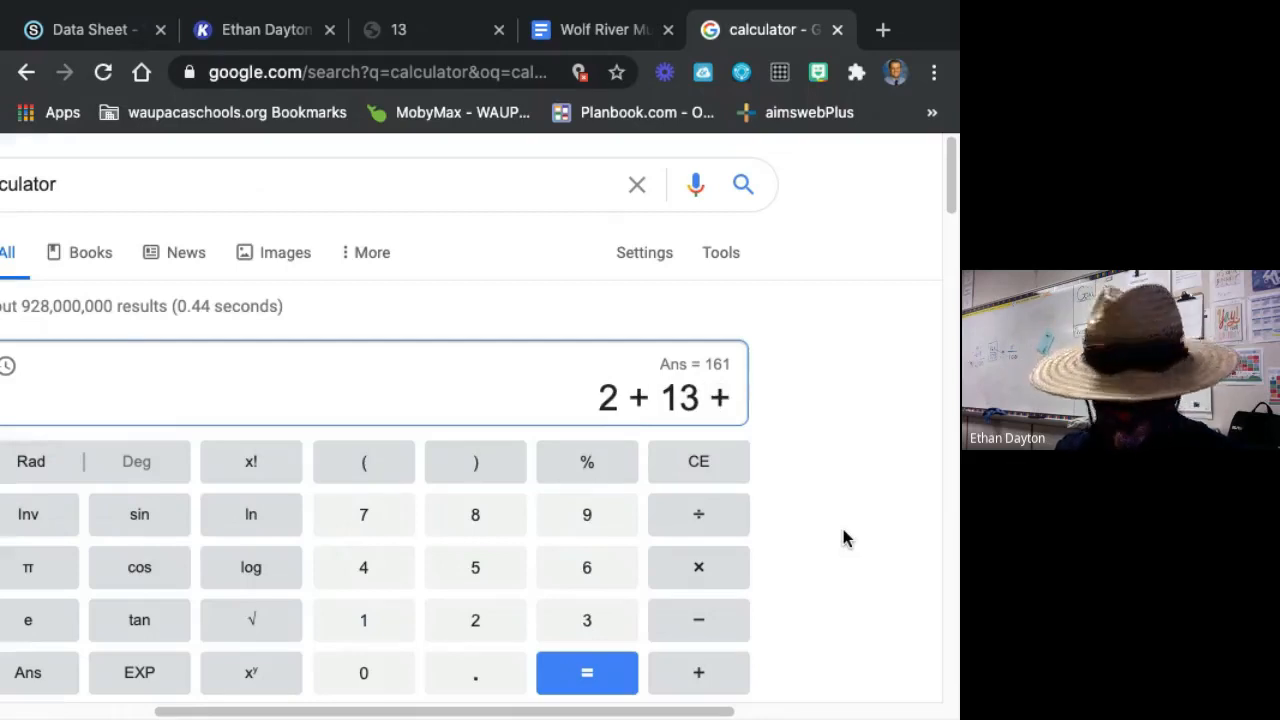
pyautogui.write('16 + ')
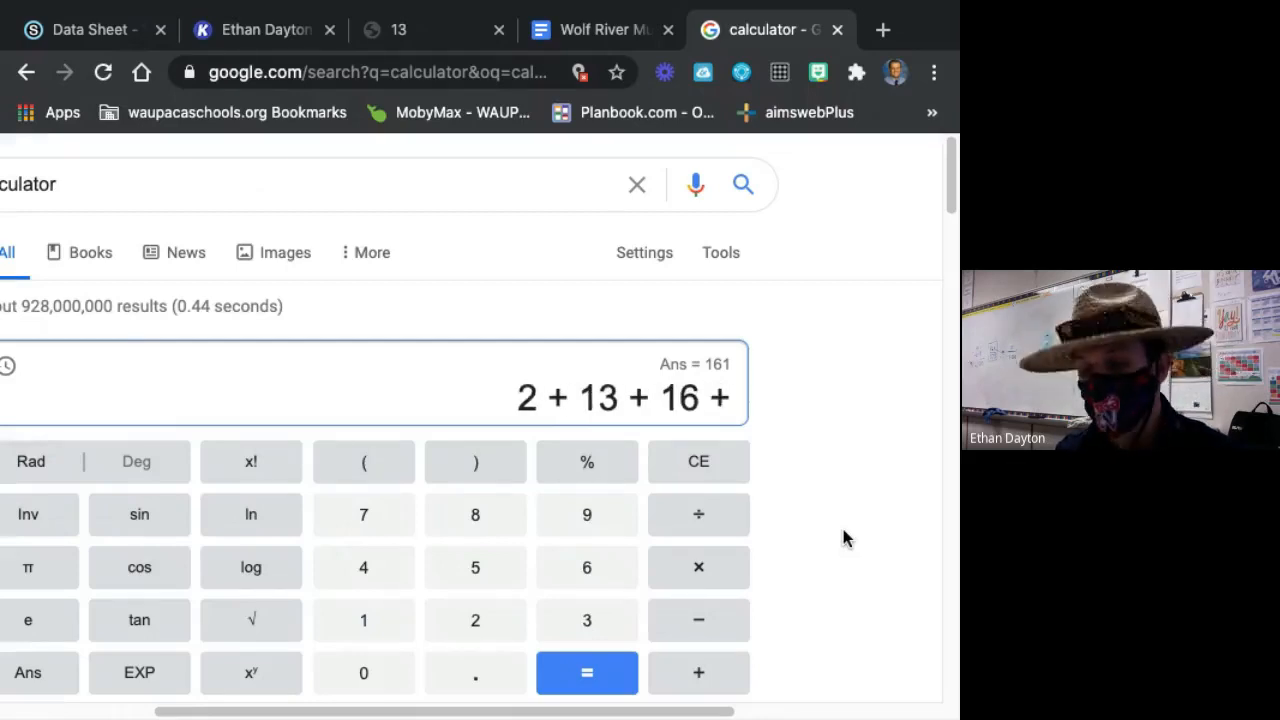
pyautogui.write('7 + 5 + ')
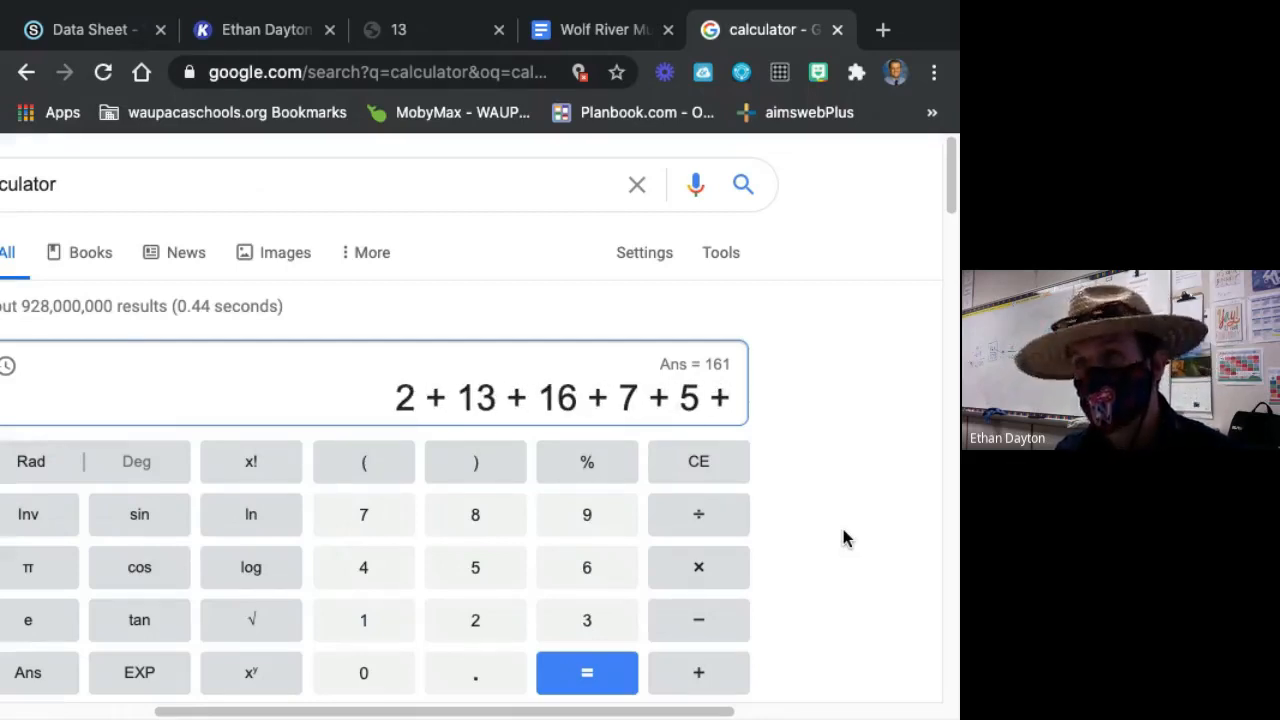
pyautogui.write('5 + ')
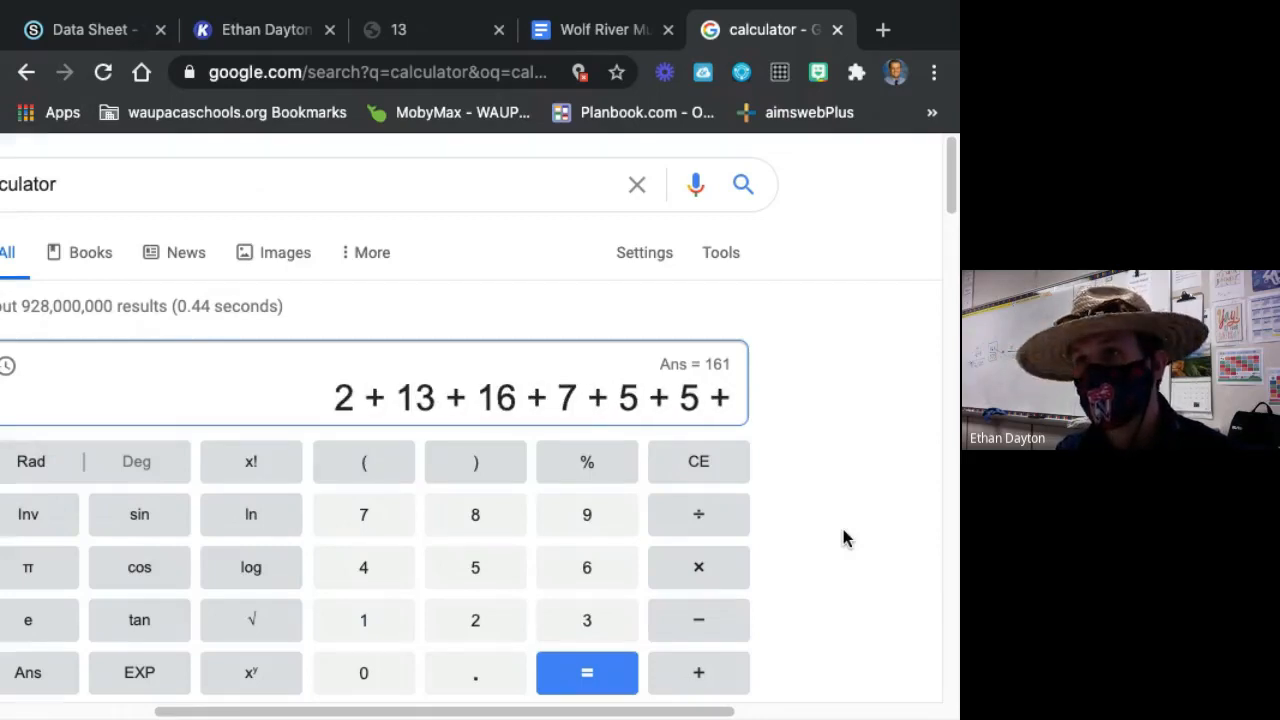
pyautogui.write('7 + ')
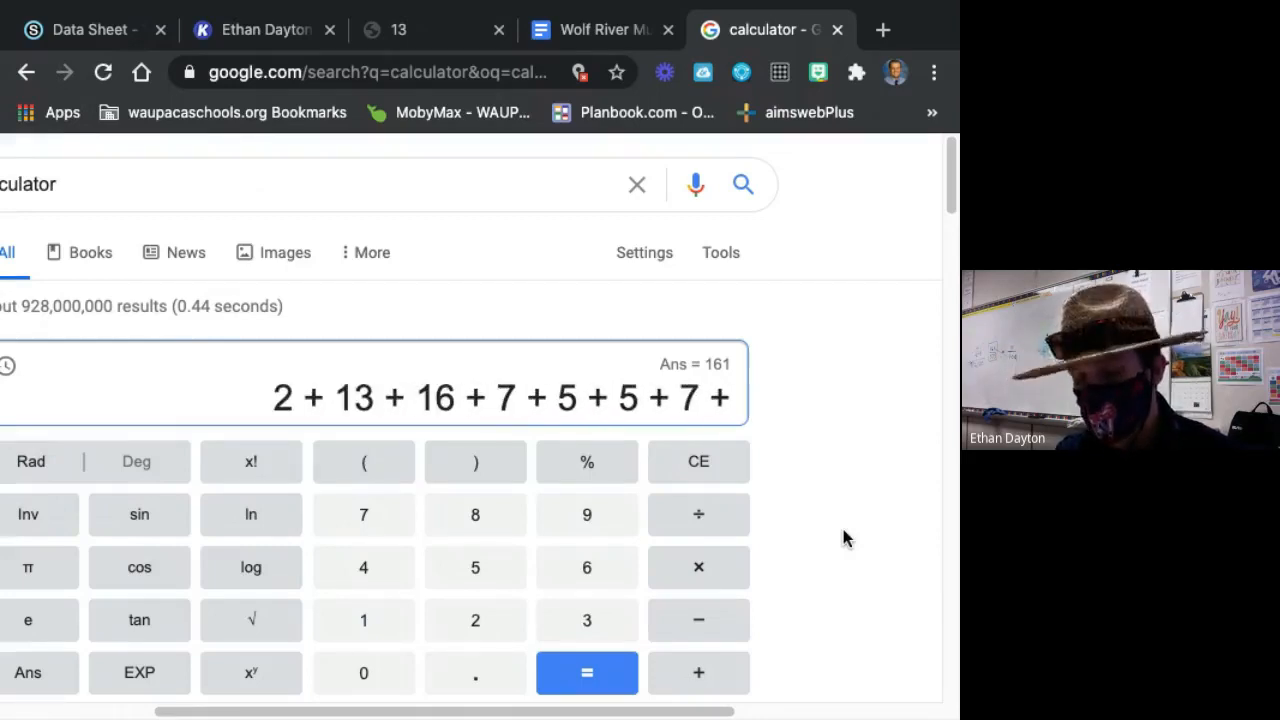
pyautogui.write('5 + ')
pyautogui.write('15')
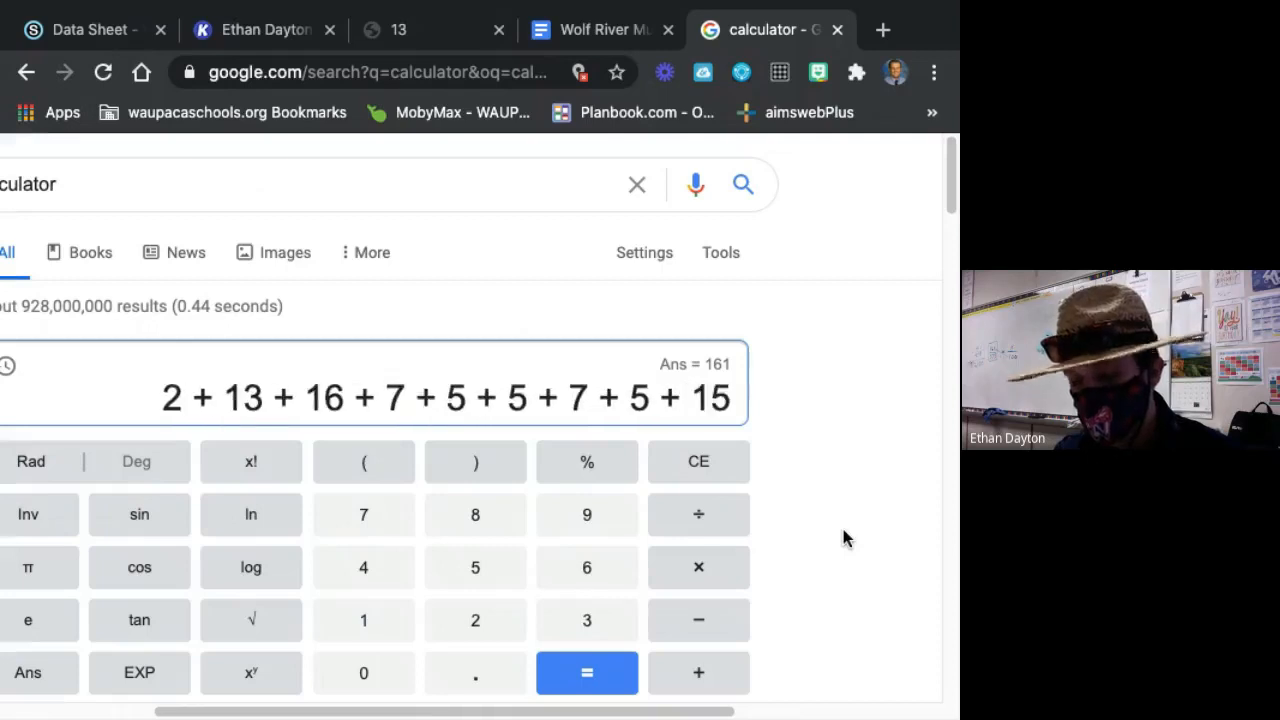
pyautogui.write(' + 5 ')
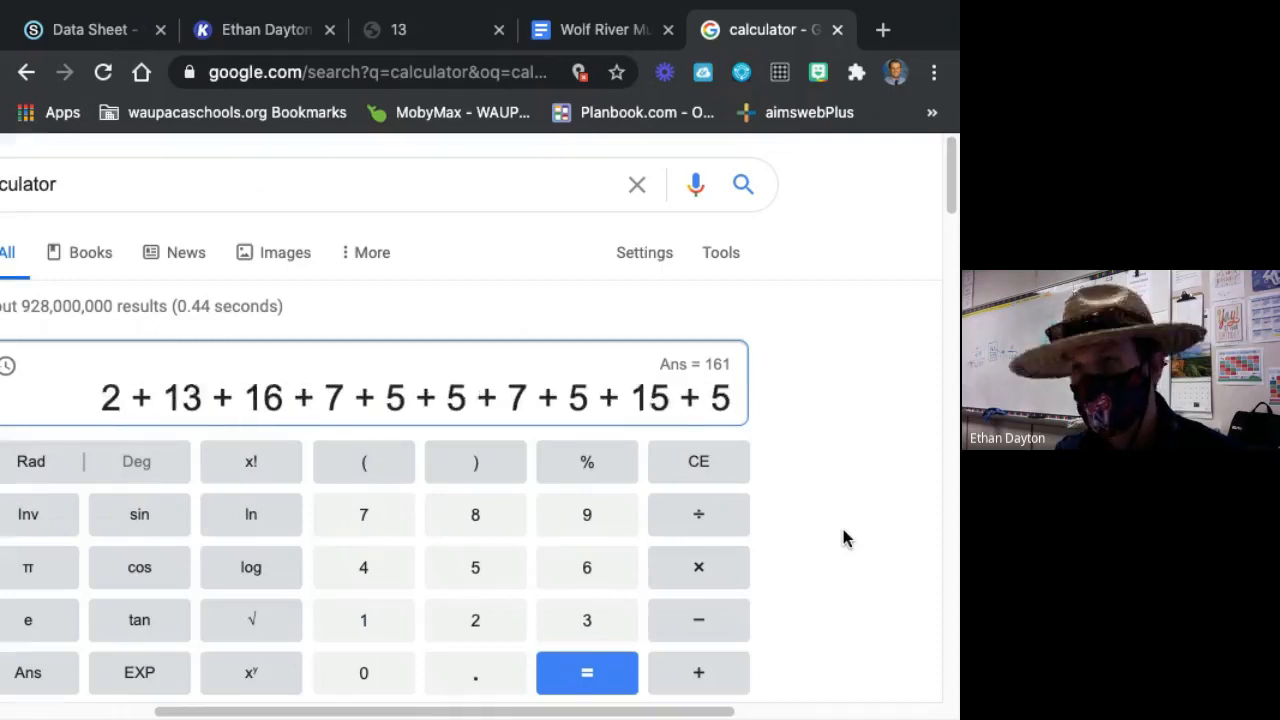
pyautogui.write('+ 6')
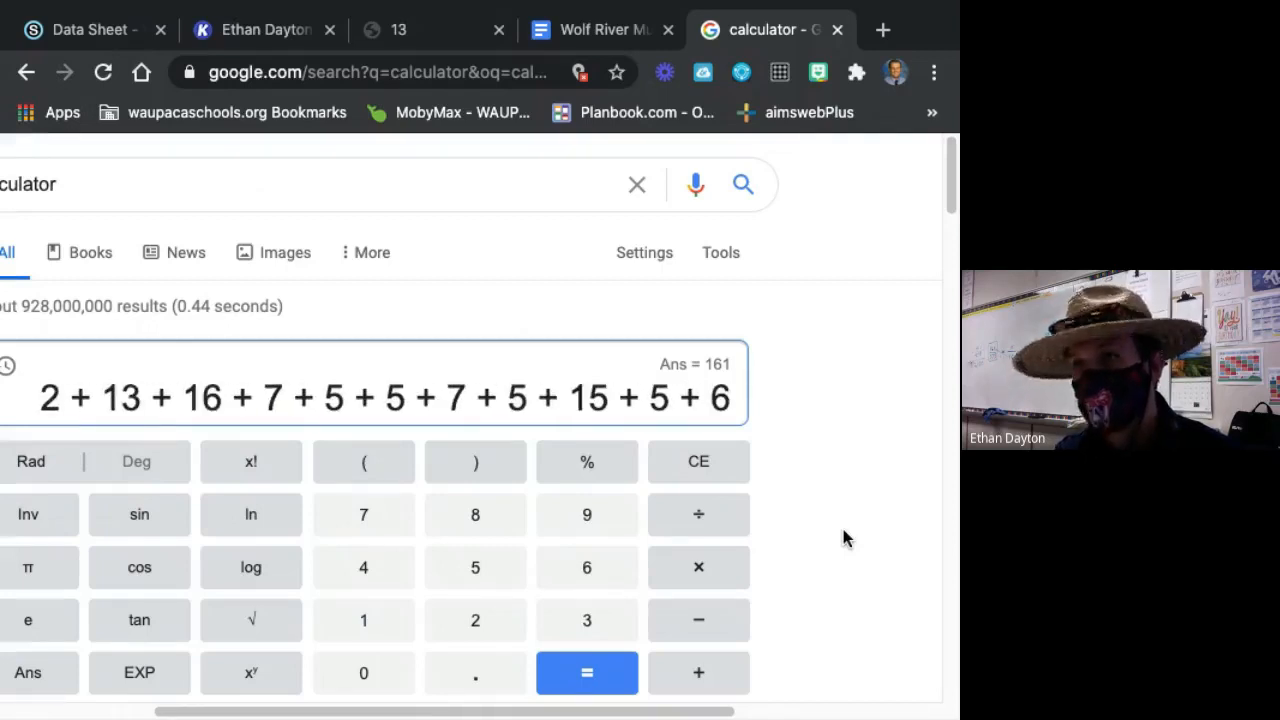
pyautogui.write(' + 2 + ')
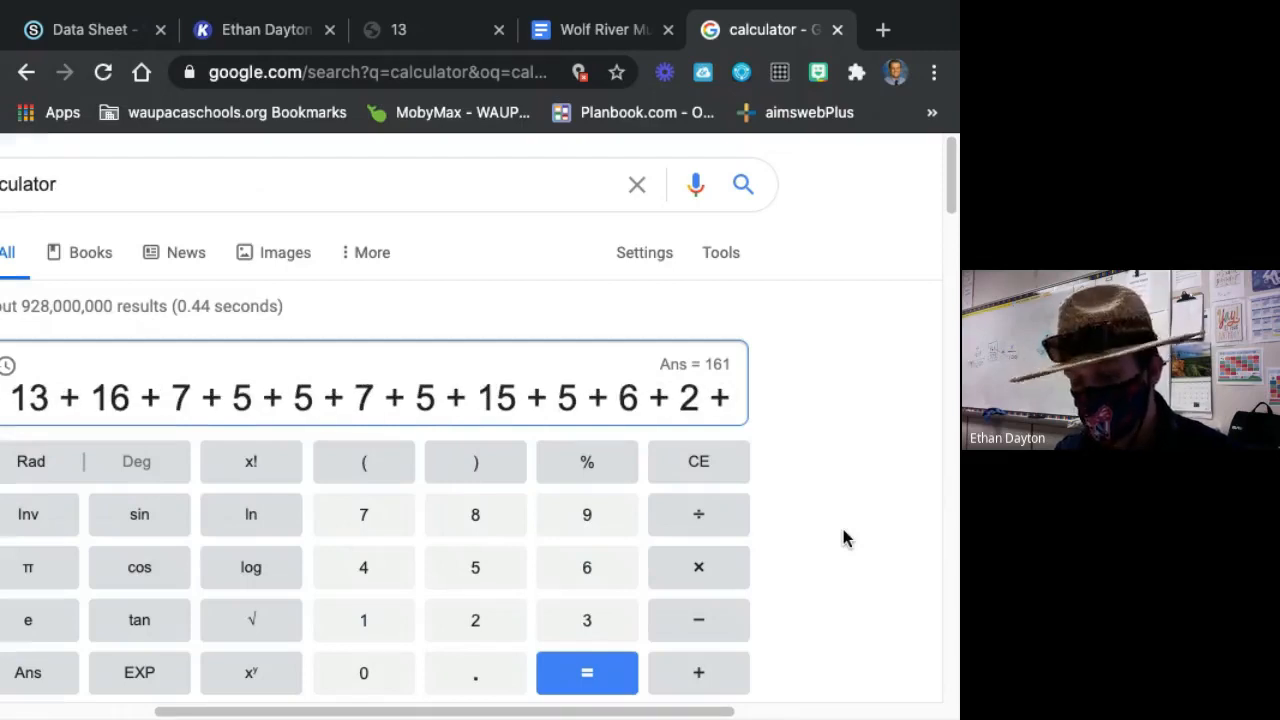
pyautogui.write('15 + ')
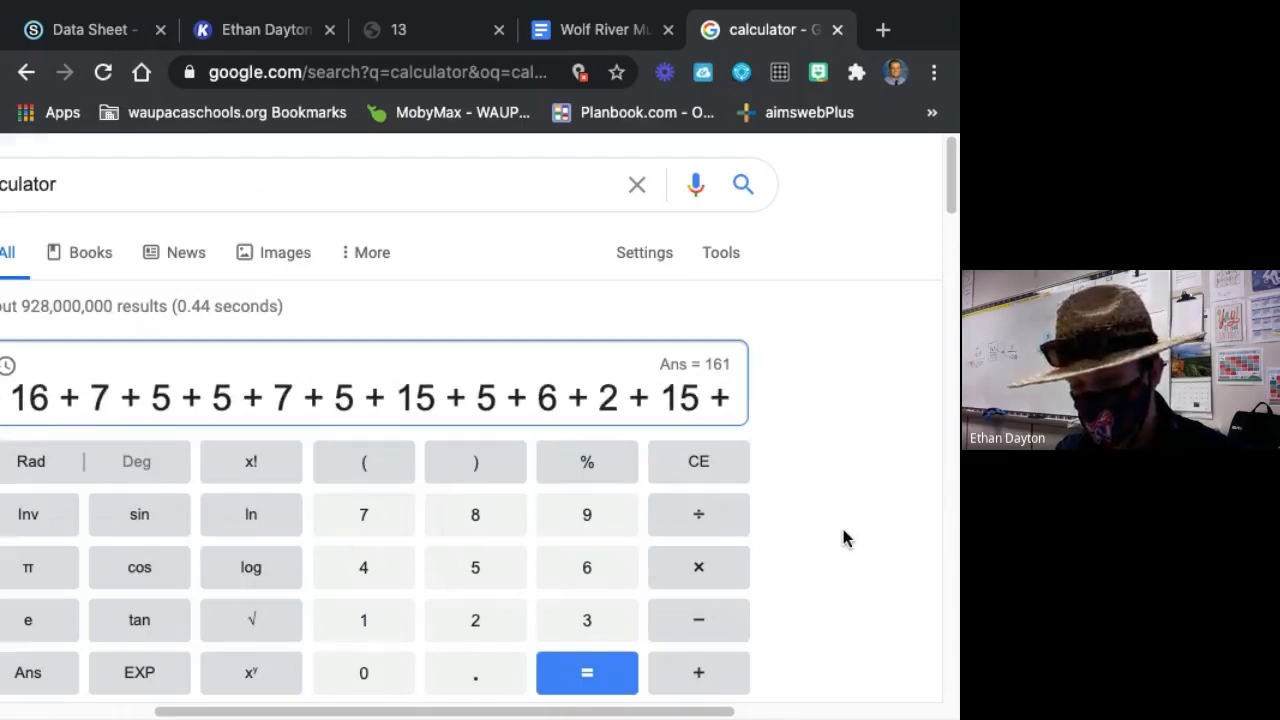
pyautogui.write('16 + 3')
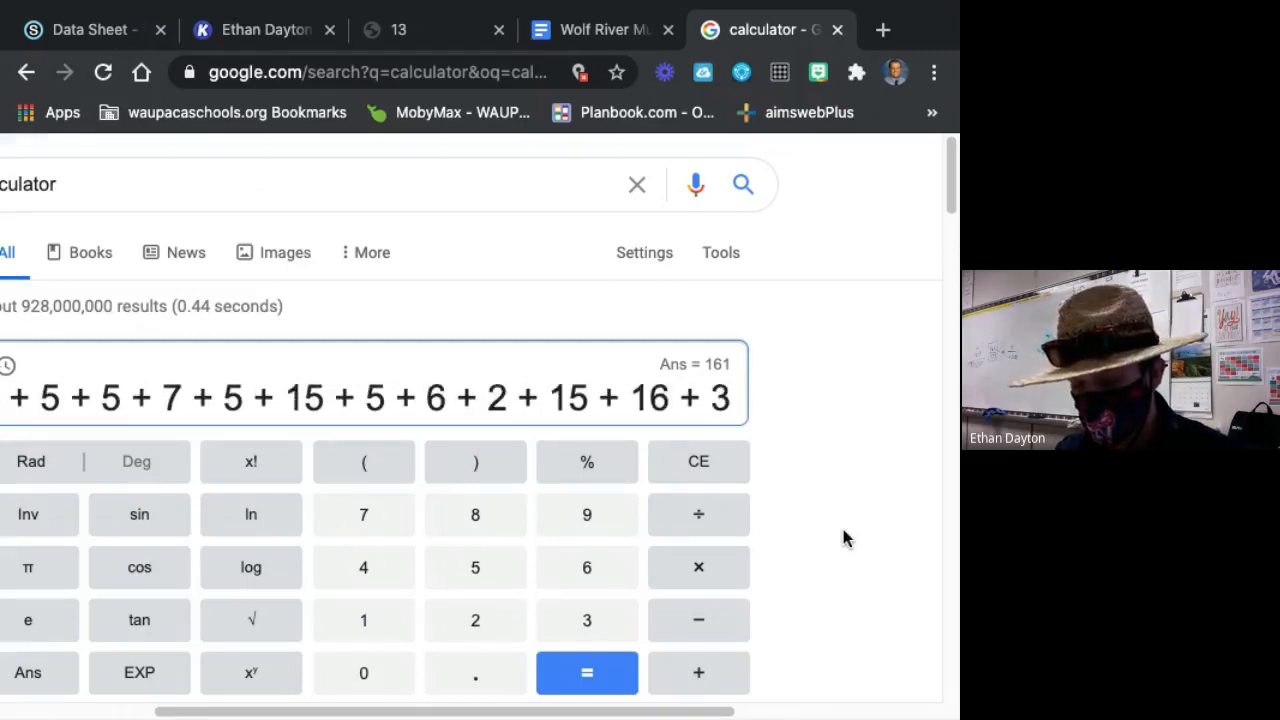
pyautogui.write(' + 2 + ')
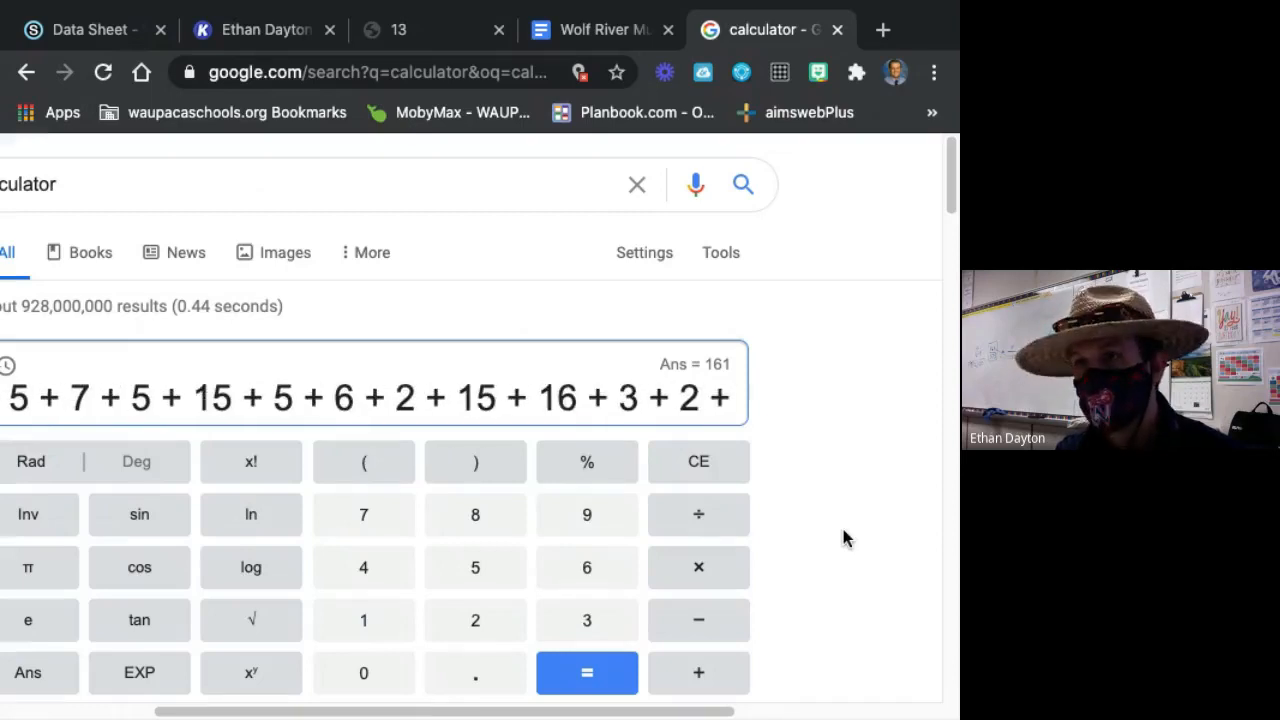
pyautogui.write('4 + ')
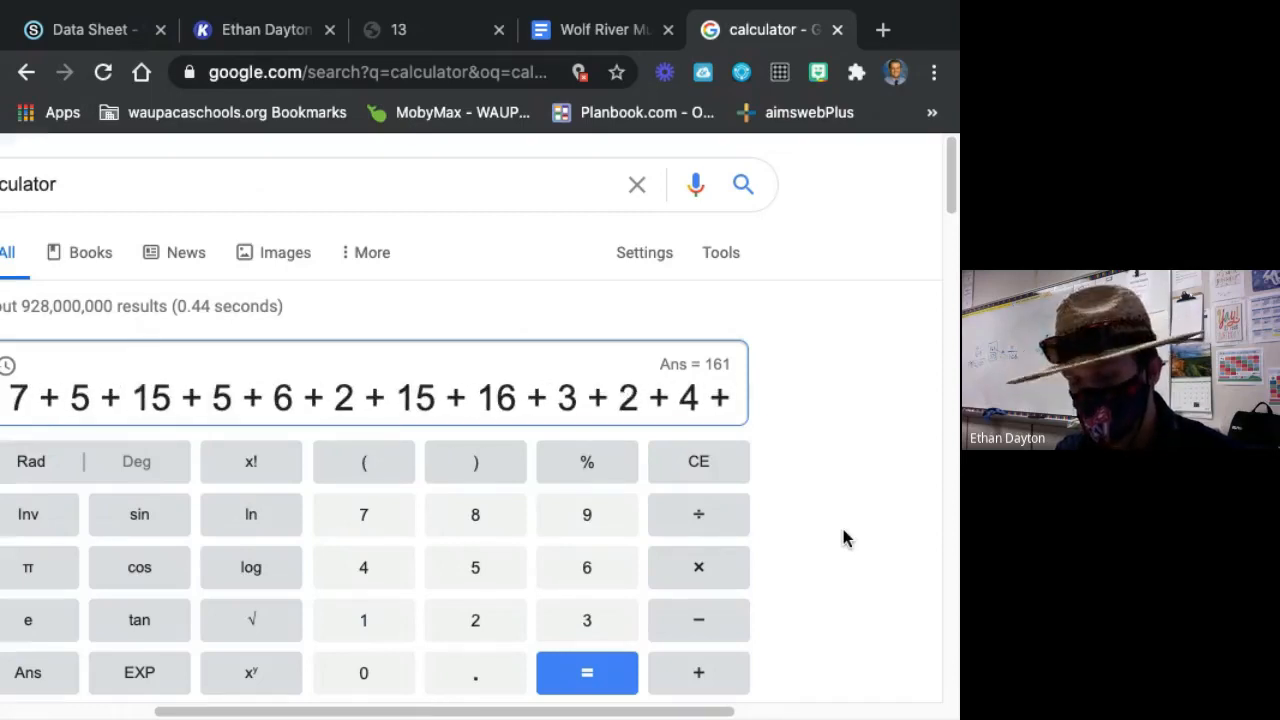
pyautogui.write('3 + ')
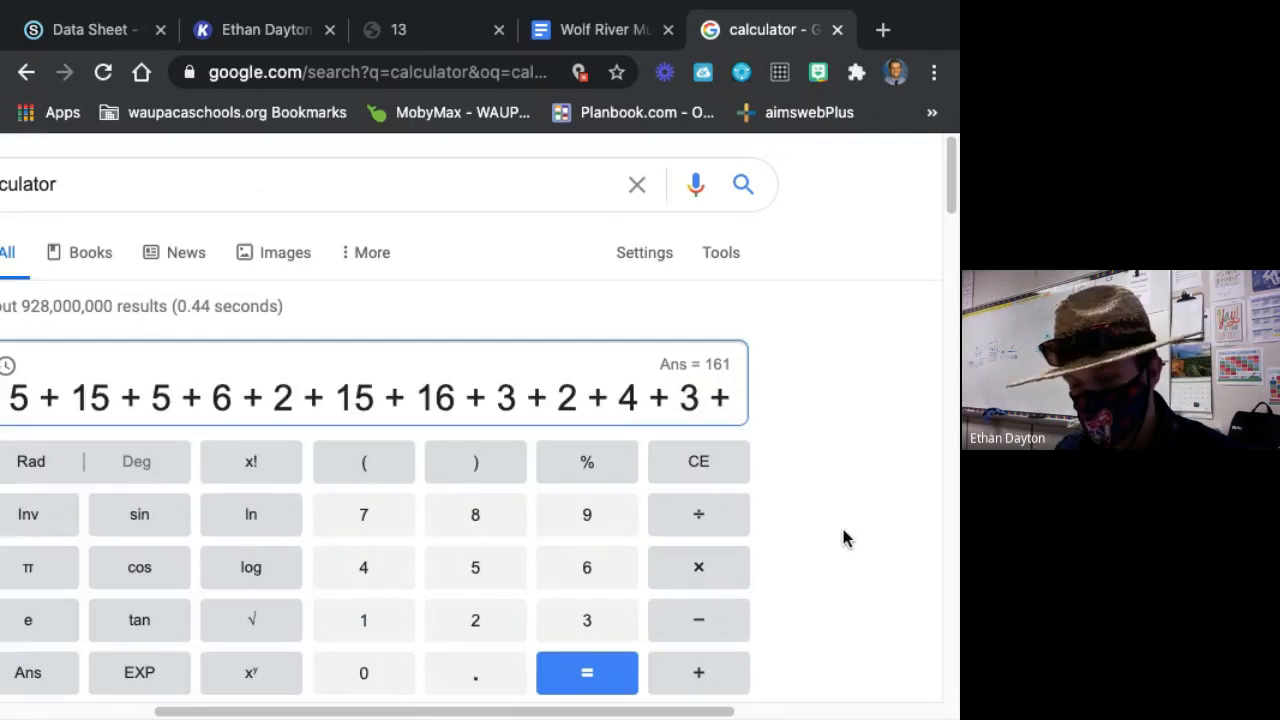
pyautogui.write('5 + ')
pyautogui.write('2 + ')
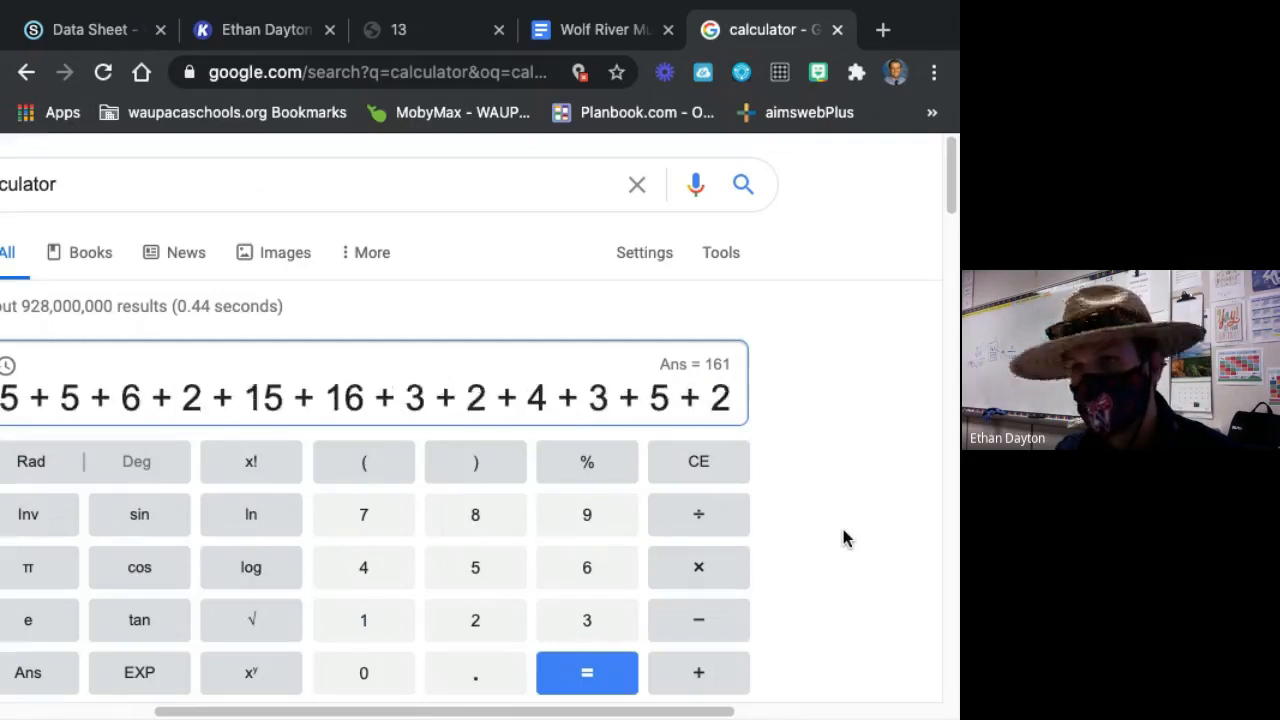
pyautogui.write('2 + ')
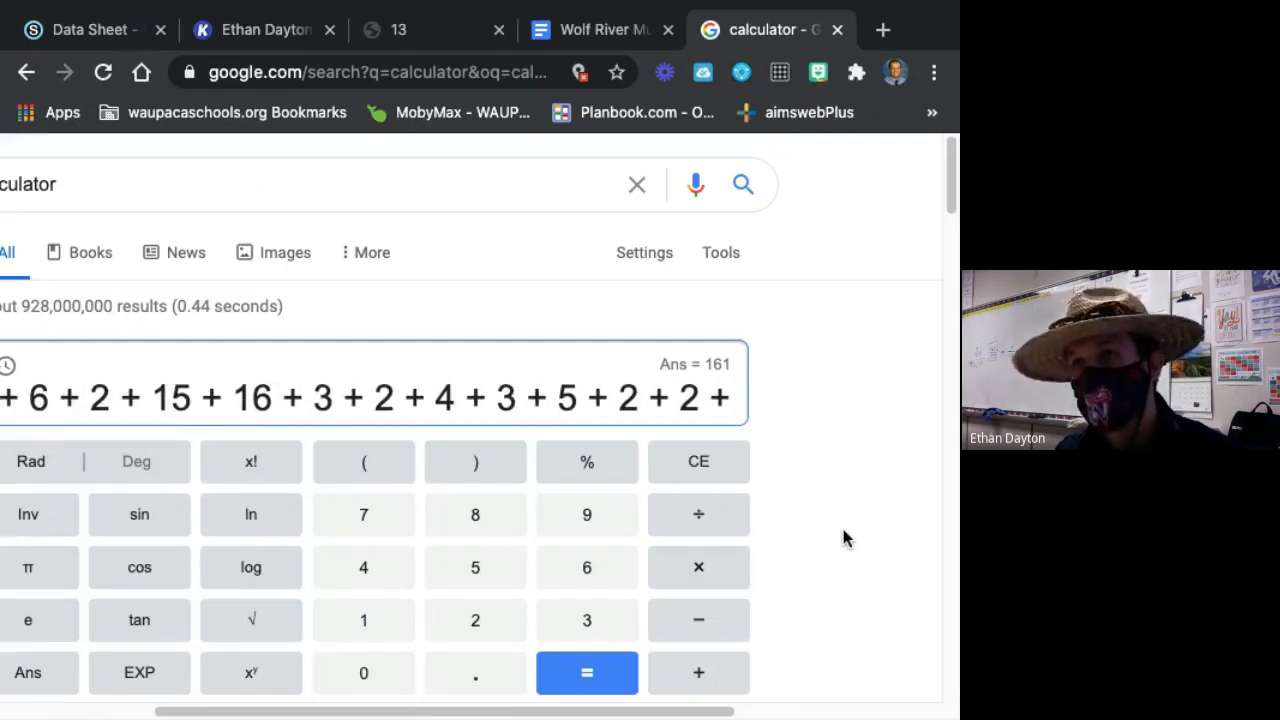
pyautogui.write('3 + ')
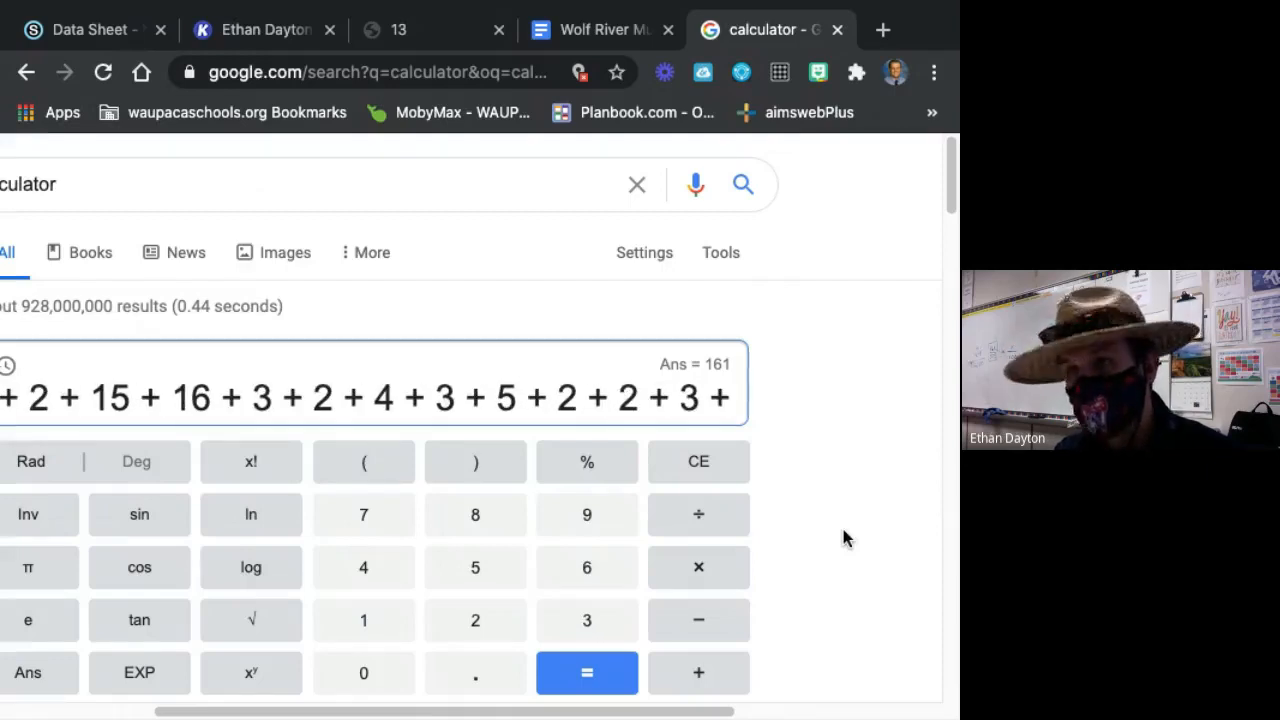
pyautogui.write('2 + 11 + ')
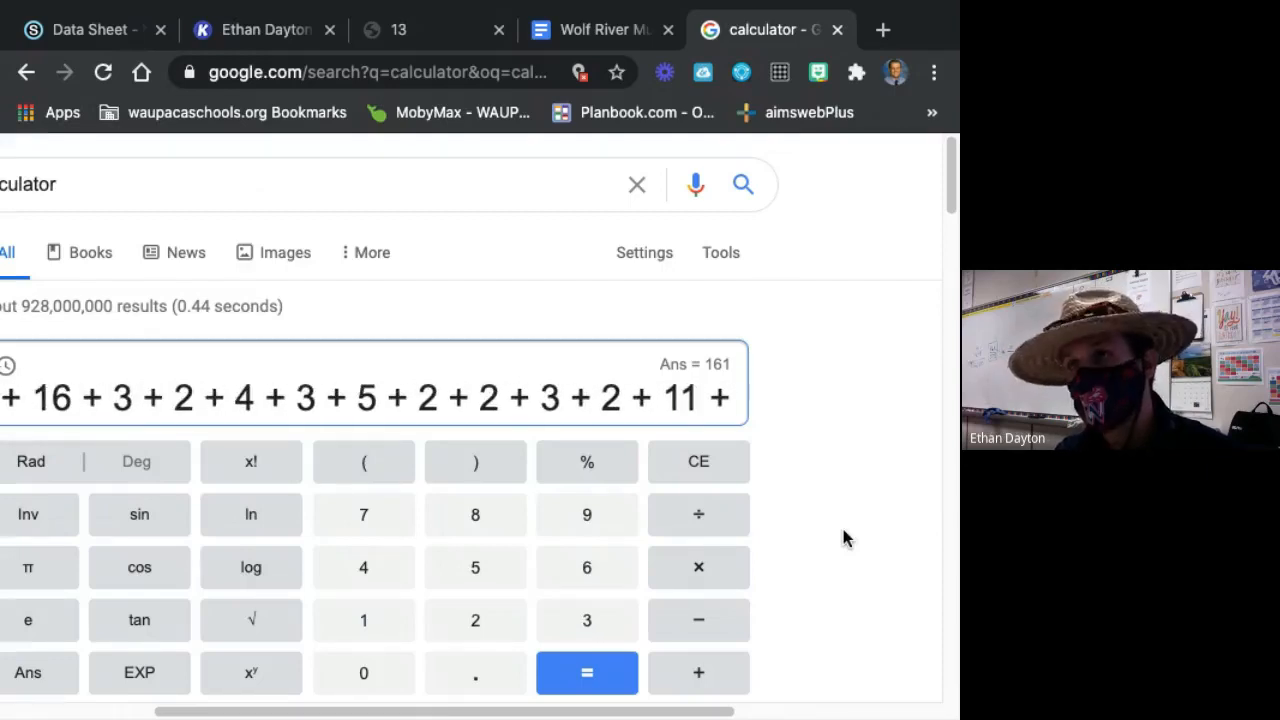
pyautogui.write('2')
pyautogui.press('Return')
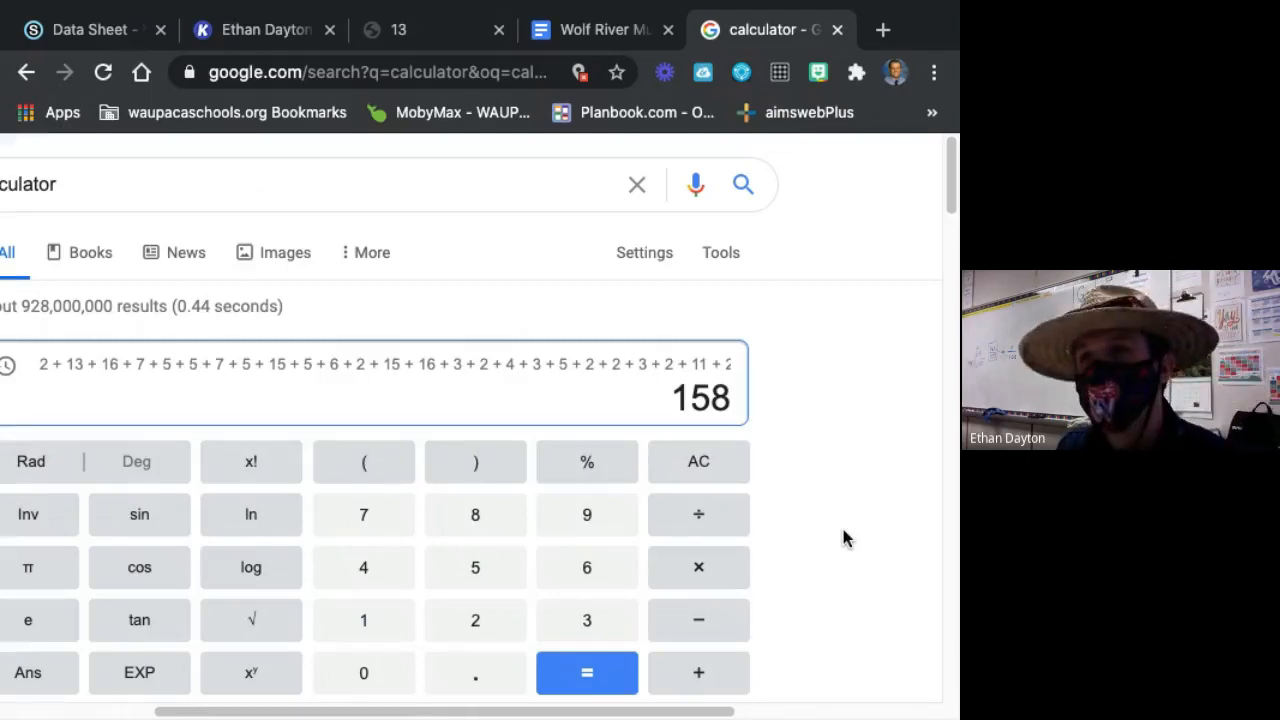
pyautogui.click(735, 475)
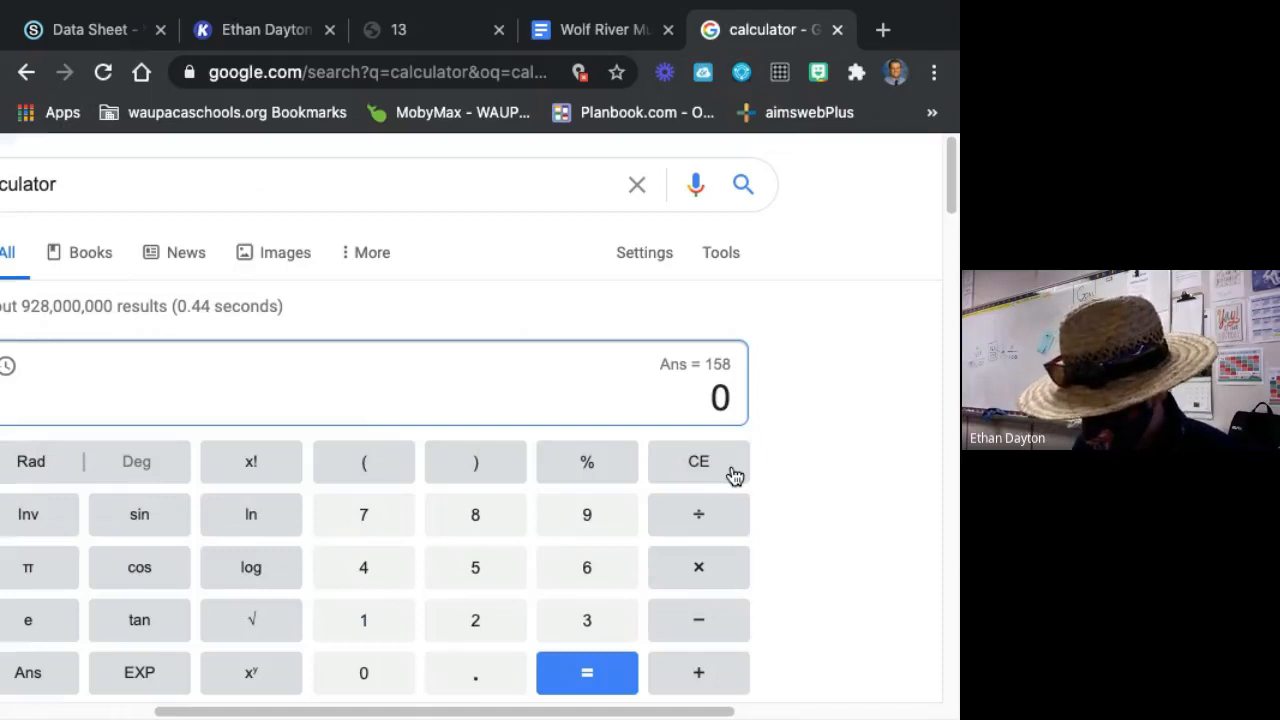
pyautogui.write('2')
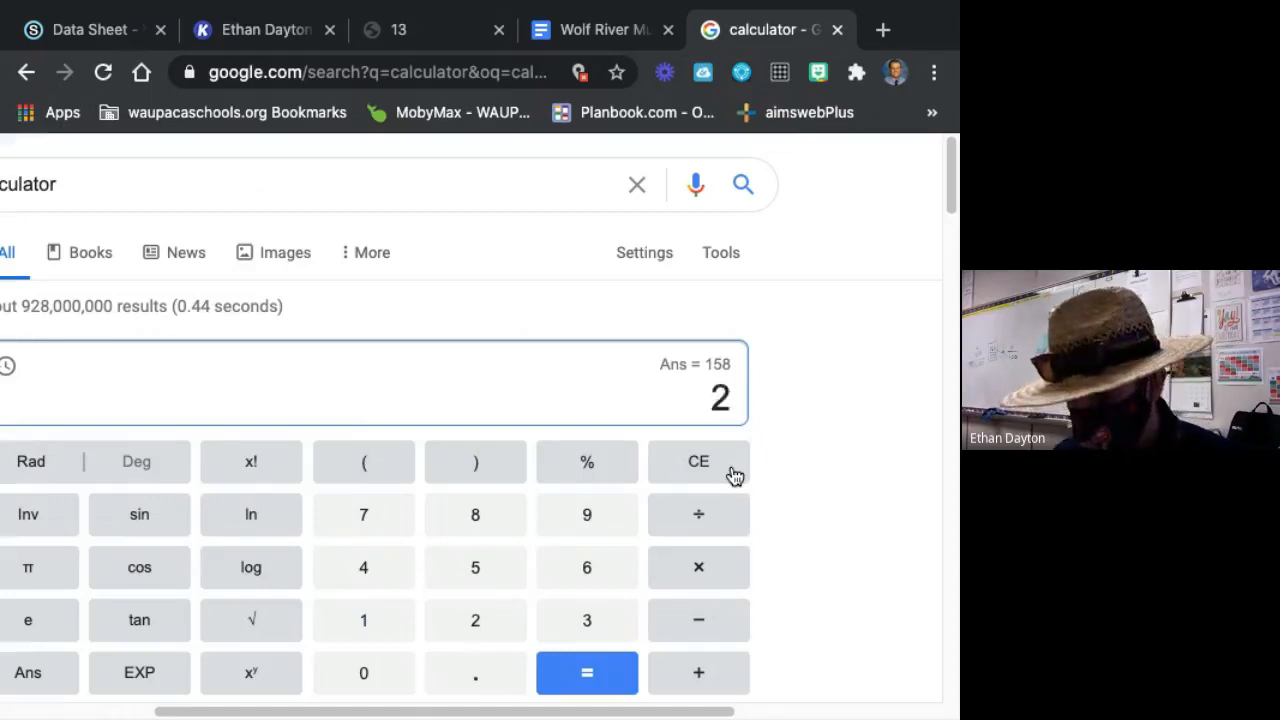
pyautogui.write(' + 13')
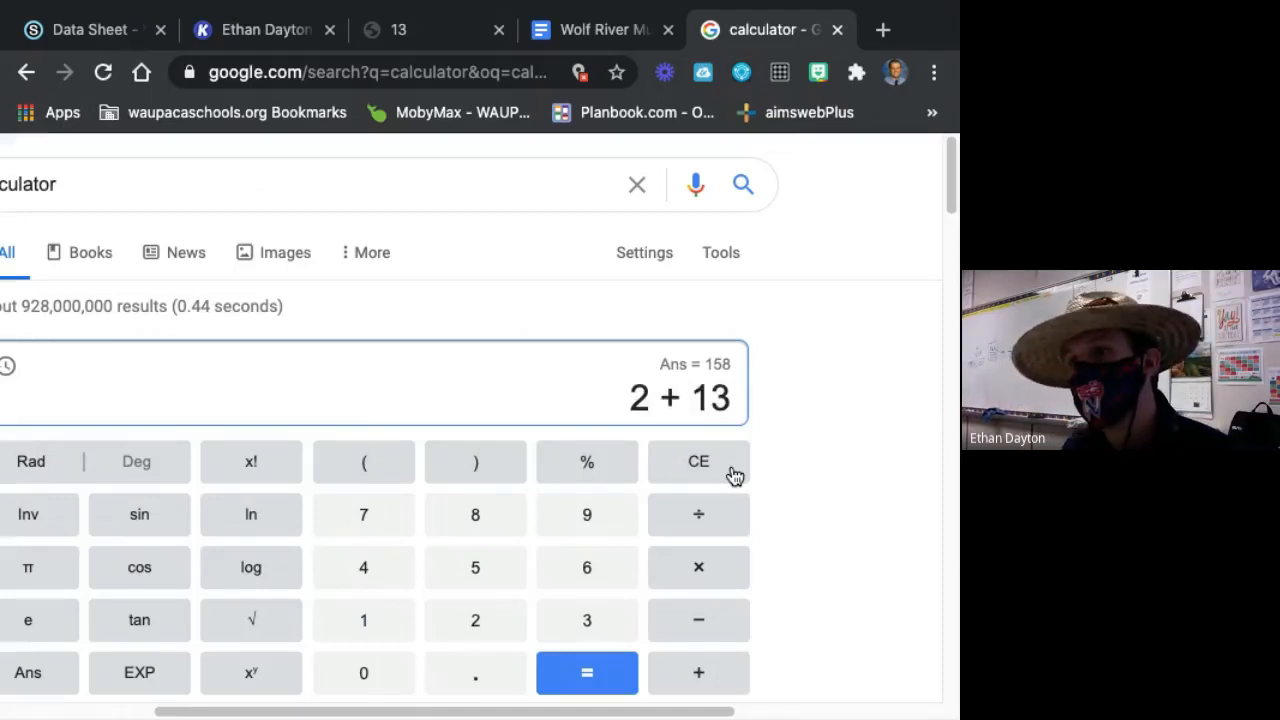
pyautogui.click(697, 463)
pyautogui.click(695, 466)
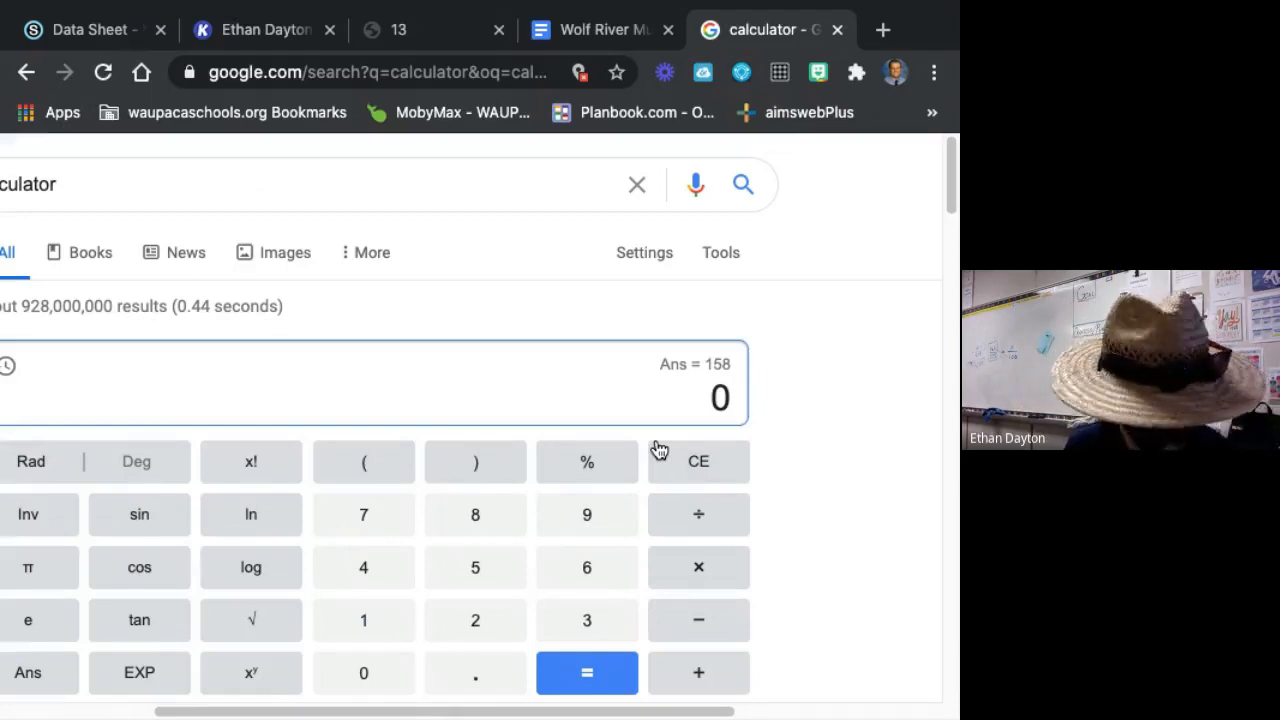
# Recheck the No. Female total by summing 2+13+16+7+5+5+7+5+15+5+6+2+15+16+3+2+4+3+5+2+2+3+2+11+2 in the Google calculator.
pyautogui.write('2 + ')
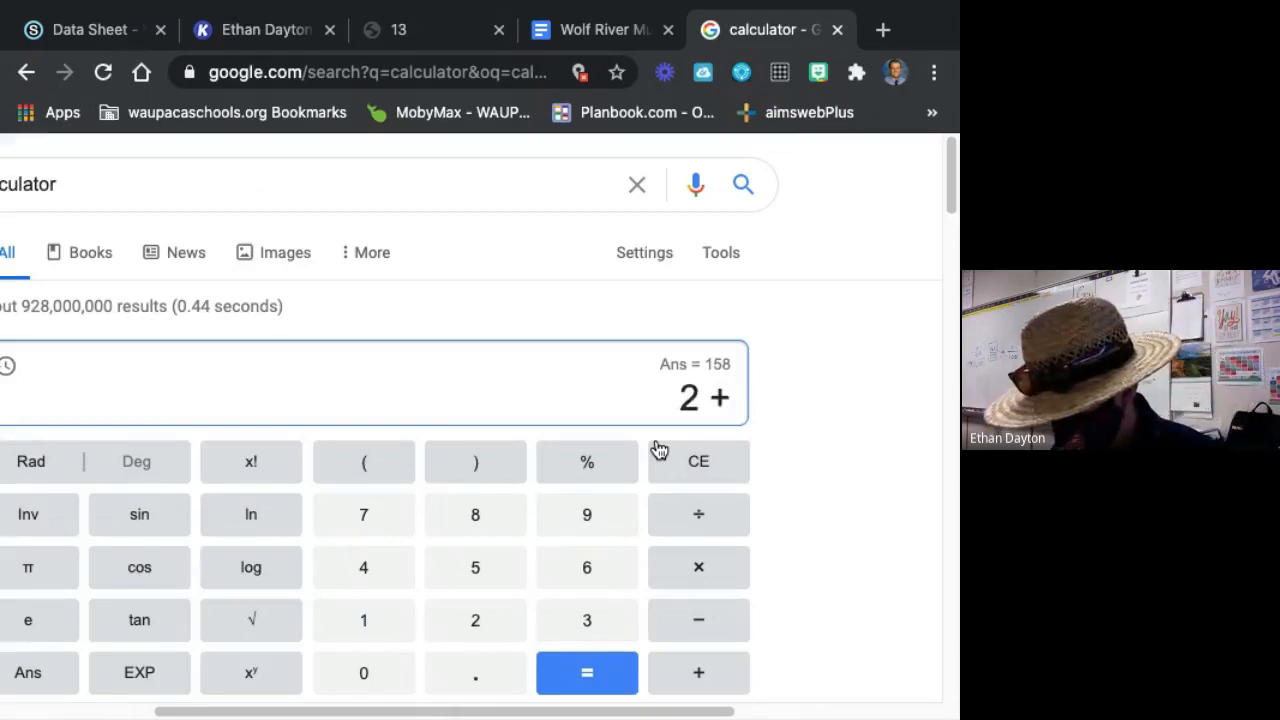
pyautogui.write('13 + ')
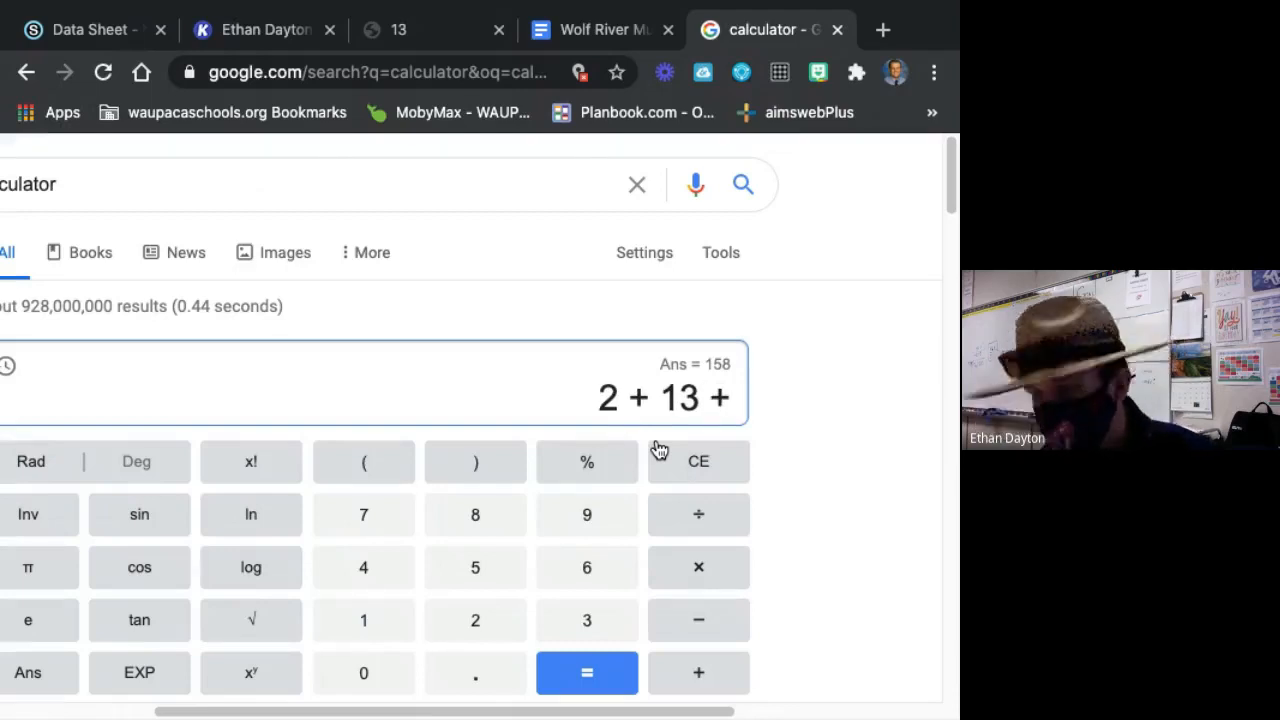
pyautogui.write('16 + ')
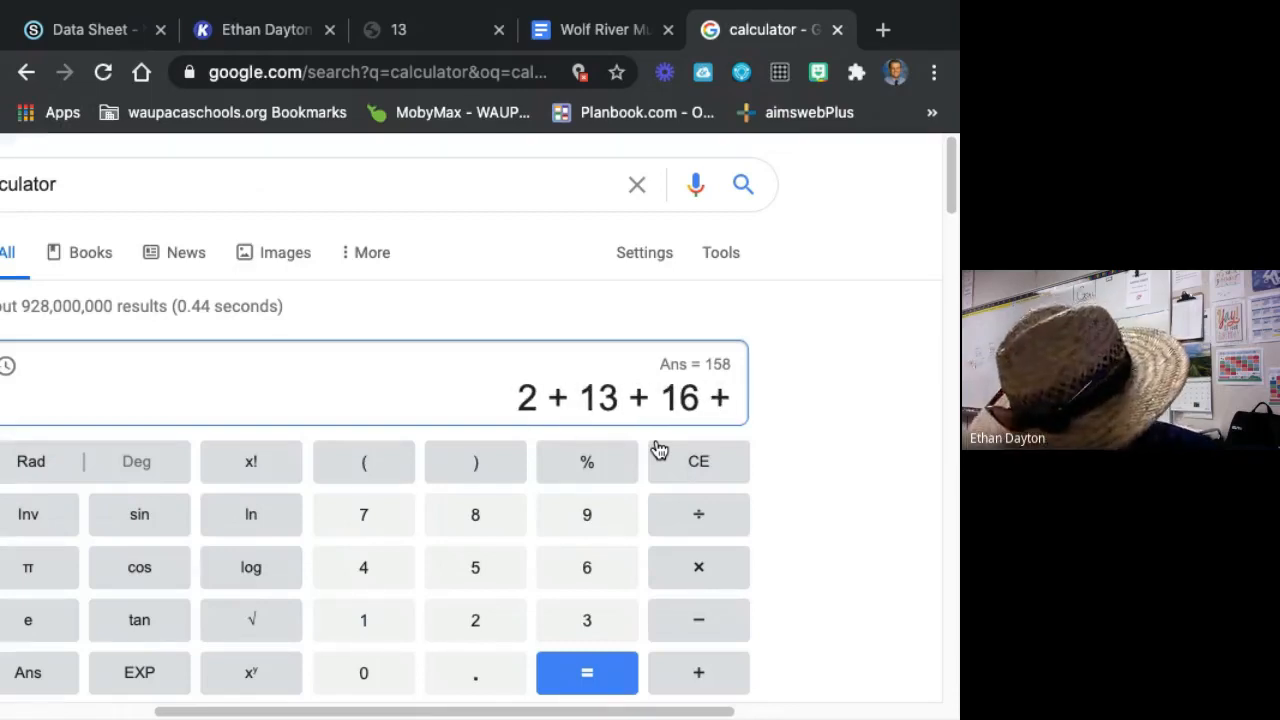
pyautogui.write('7 ')
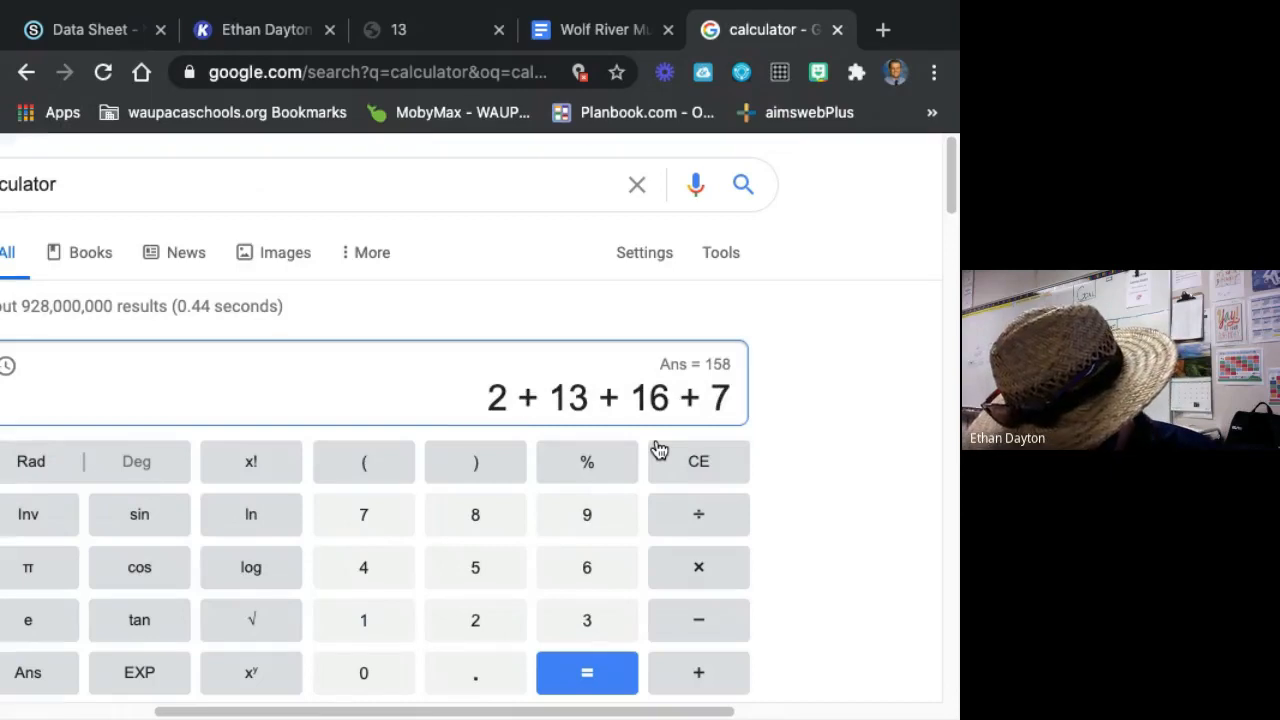
pyautogui.write('+ 5 + 5 +')
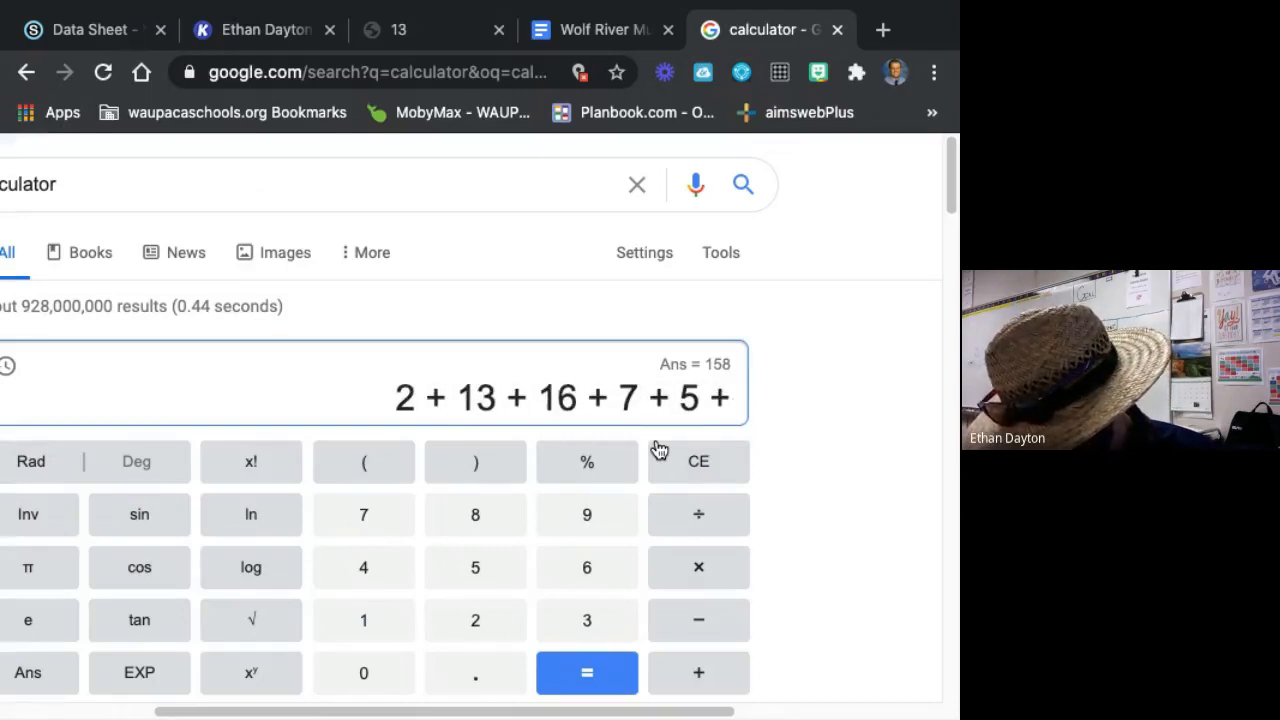
pyautogui.write(' 5 + 7 + ')
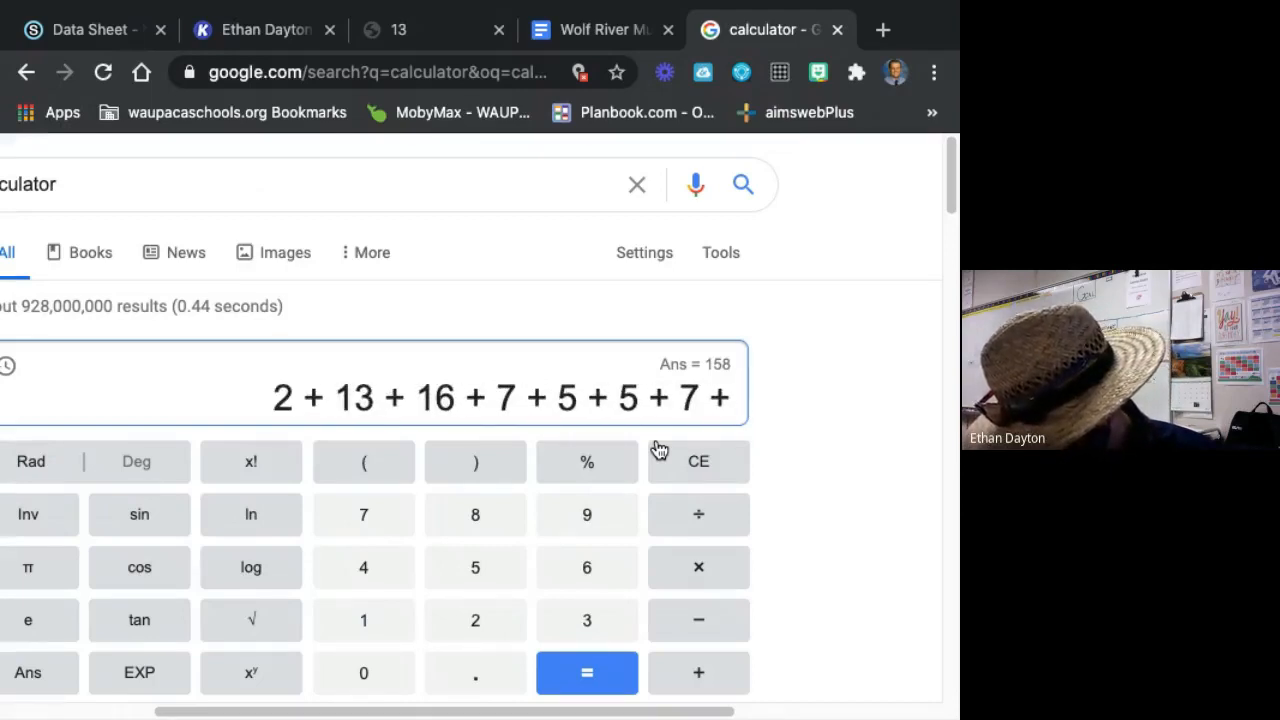
pyautogui.write('5 + ')
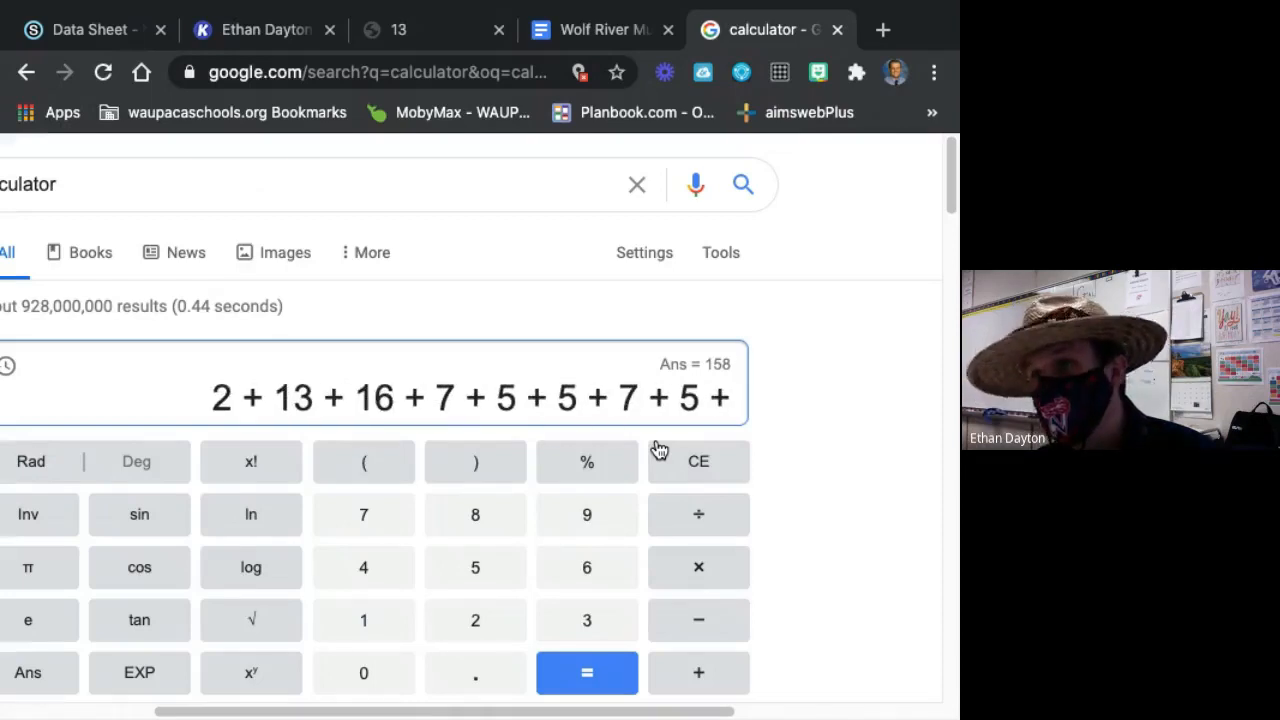
pyautogui.write('15 ')
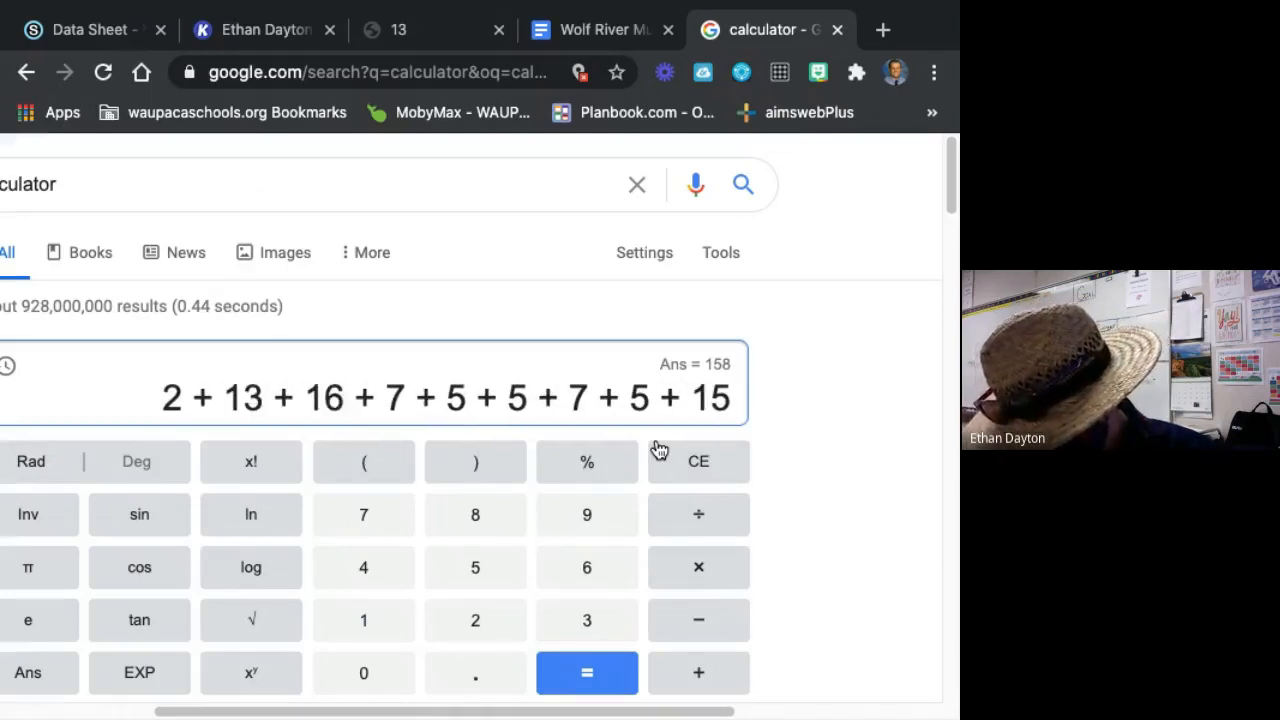
pyautogui.write('+ 5 +')
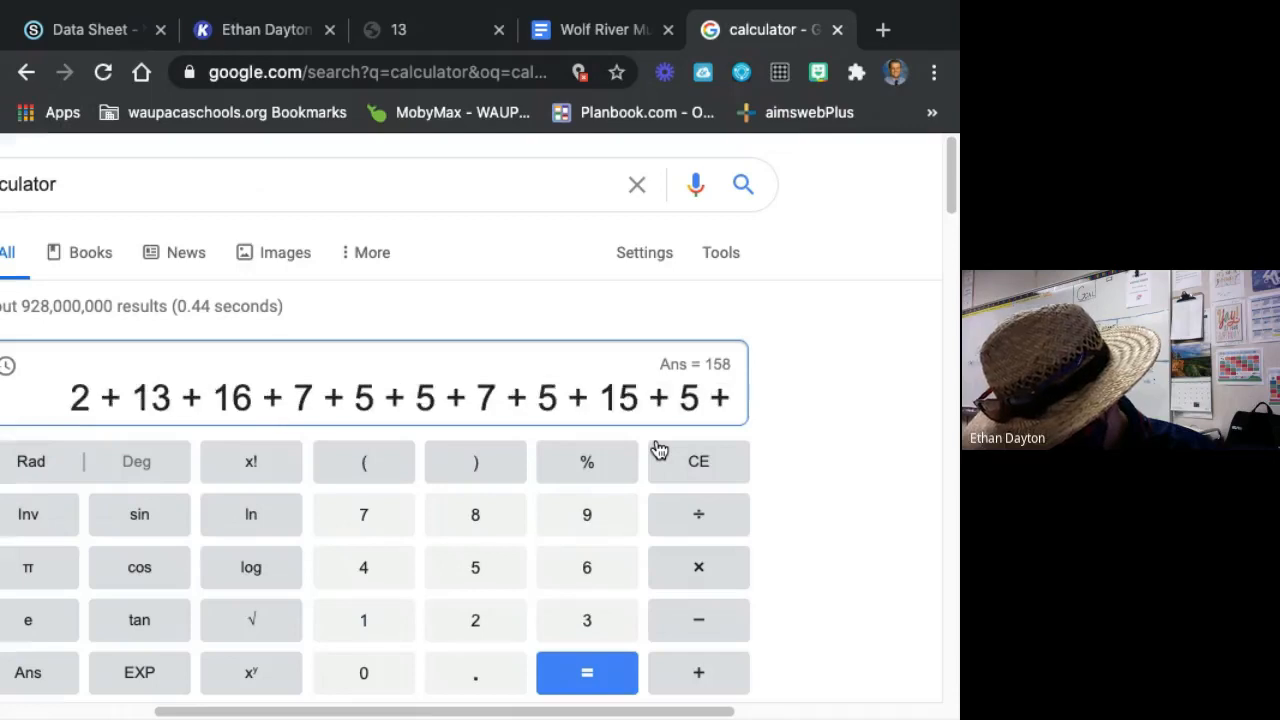
pyautogui.write(' 6 + 2 ')
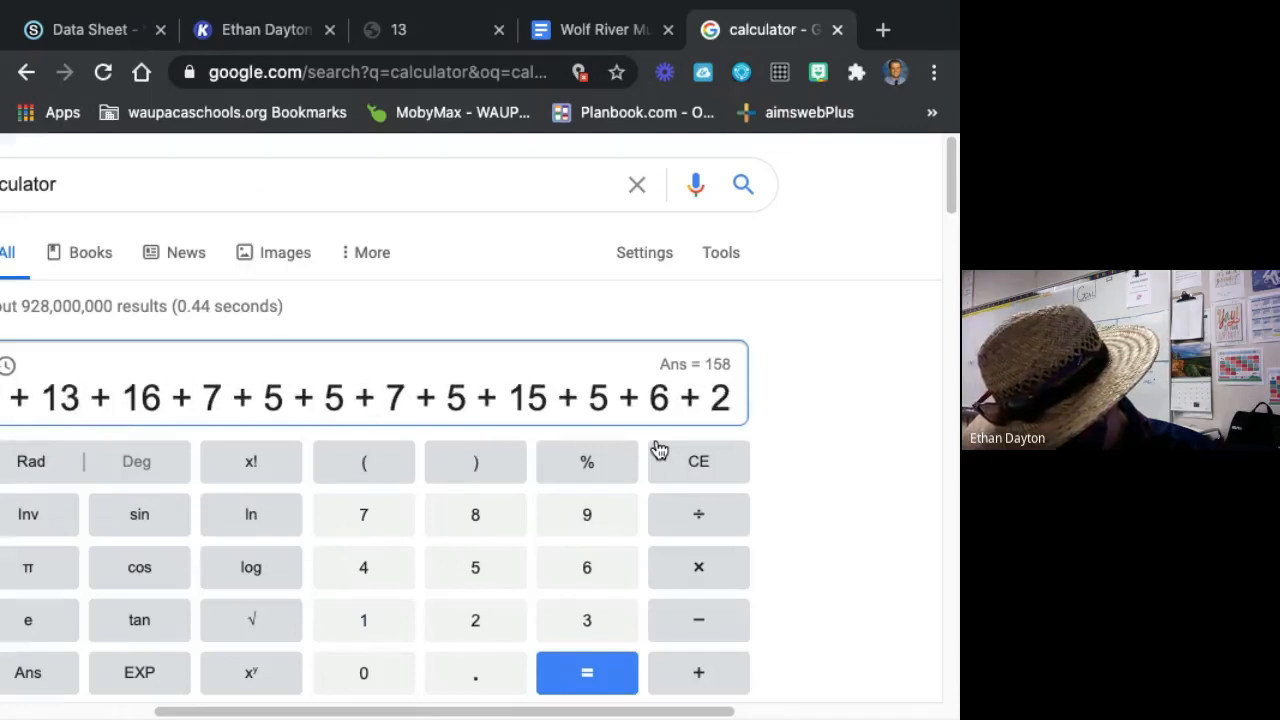
pyautogui.write('+ 15 + 1')
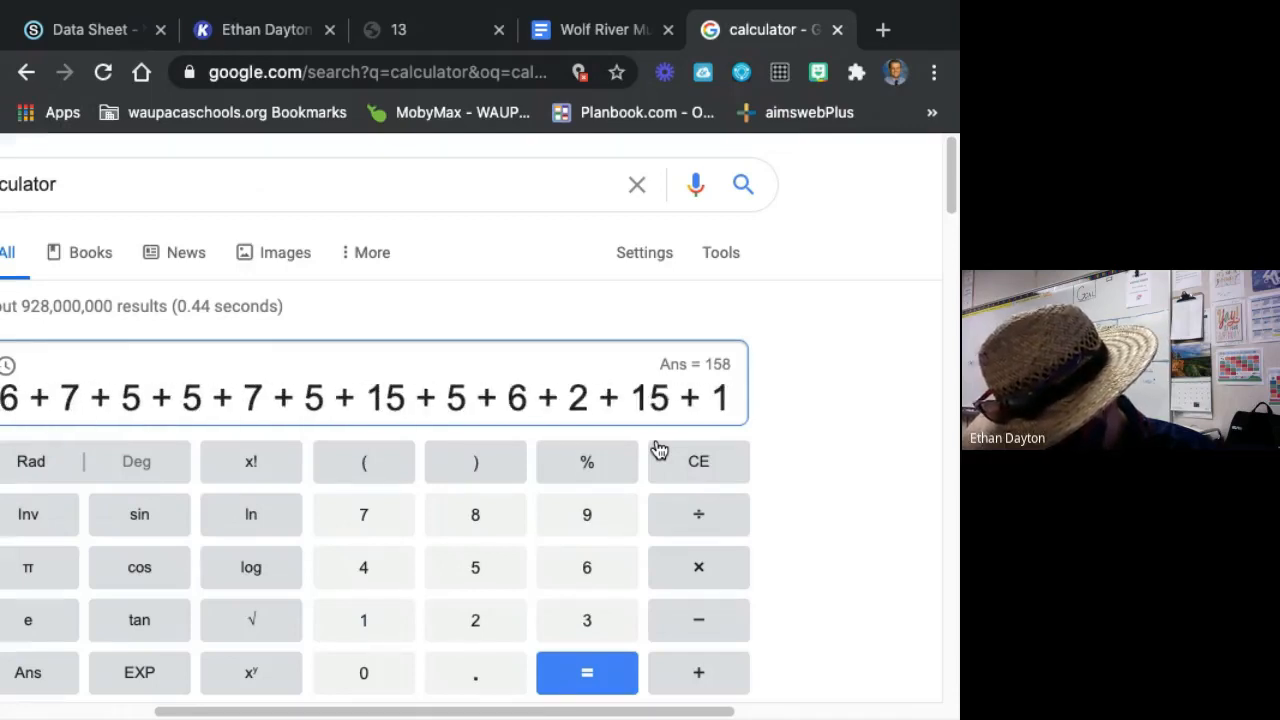
pyautogui.write('6 + 3 + ')
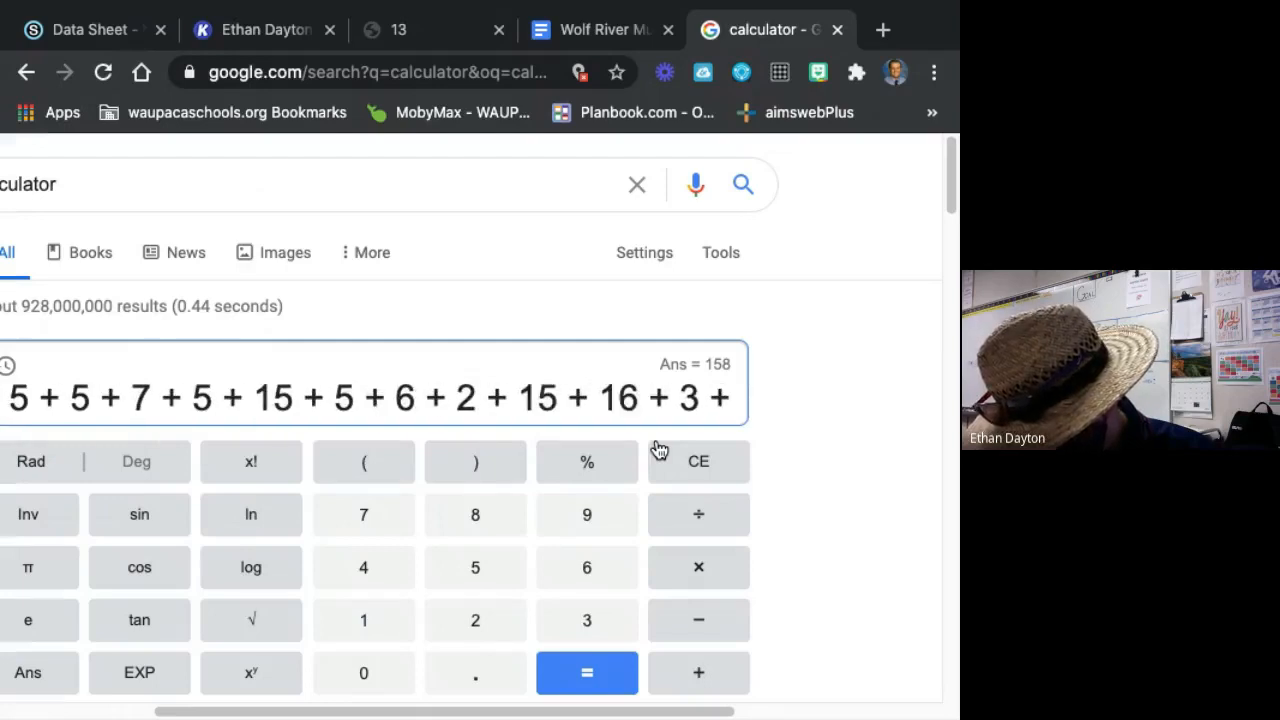
pyautogui.write('2 + 4 + 3 ')
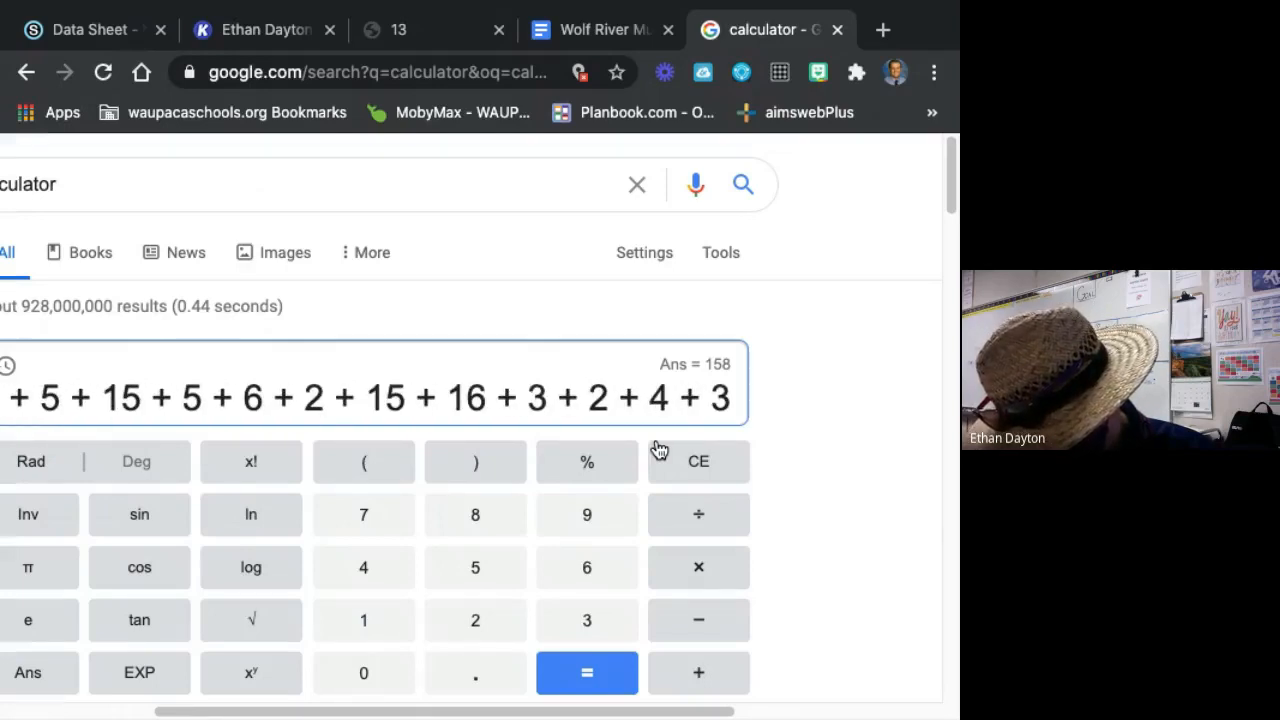
pyautogui.write('+ 5 + ')
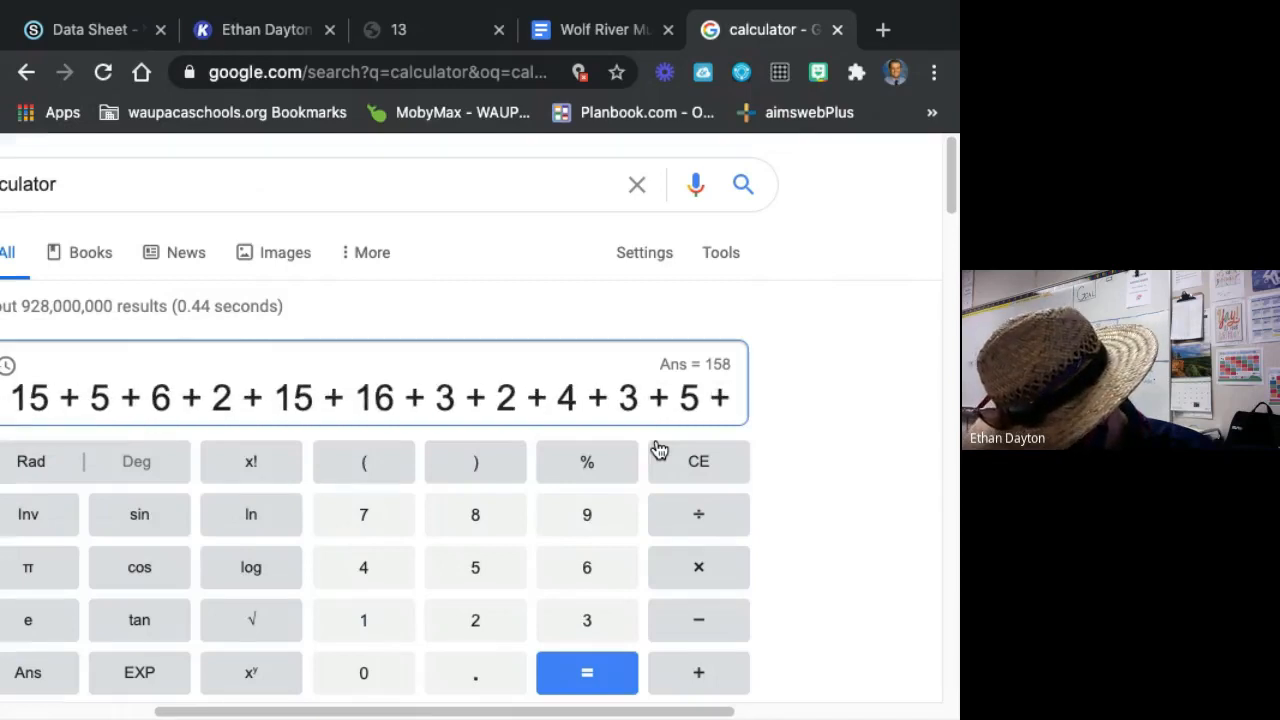
pyautogui.write('2 + 2')
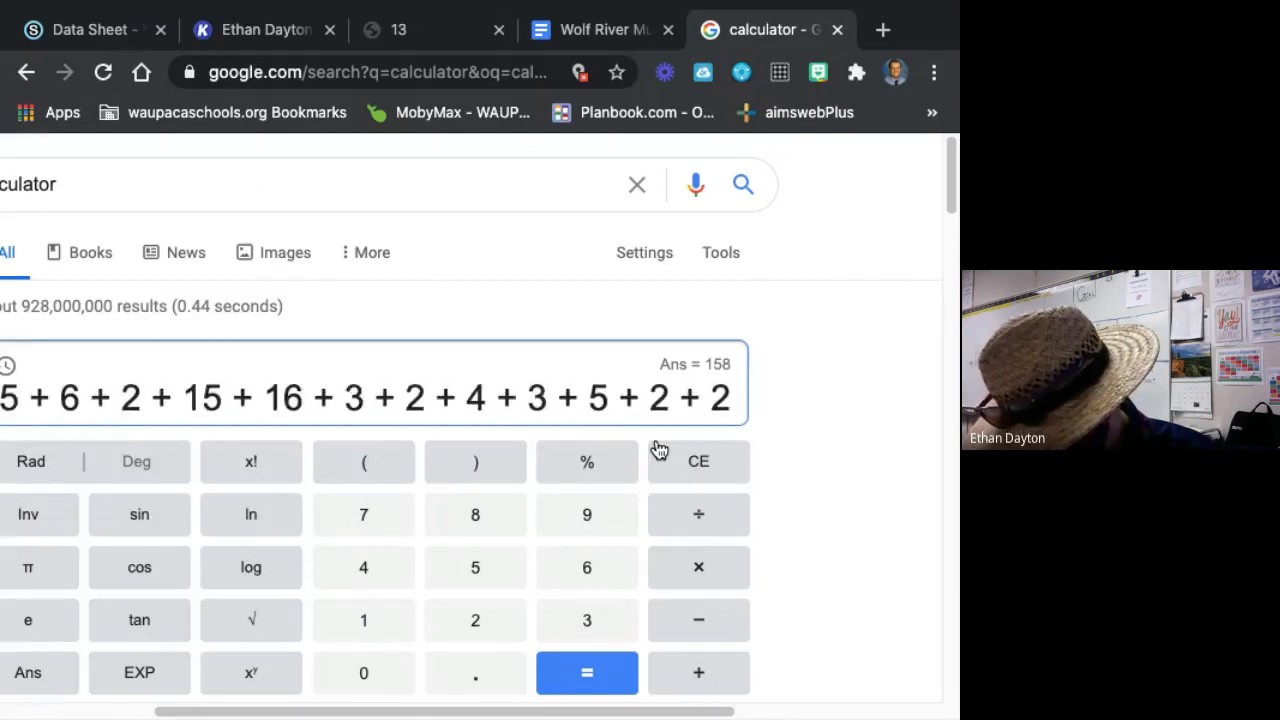
pyautogui.write(' + 3 + 2')
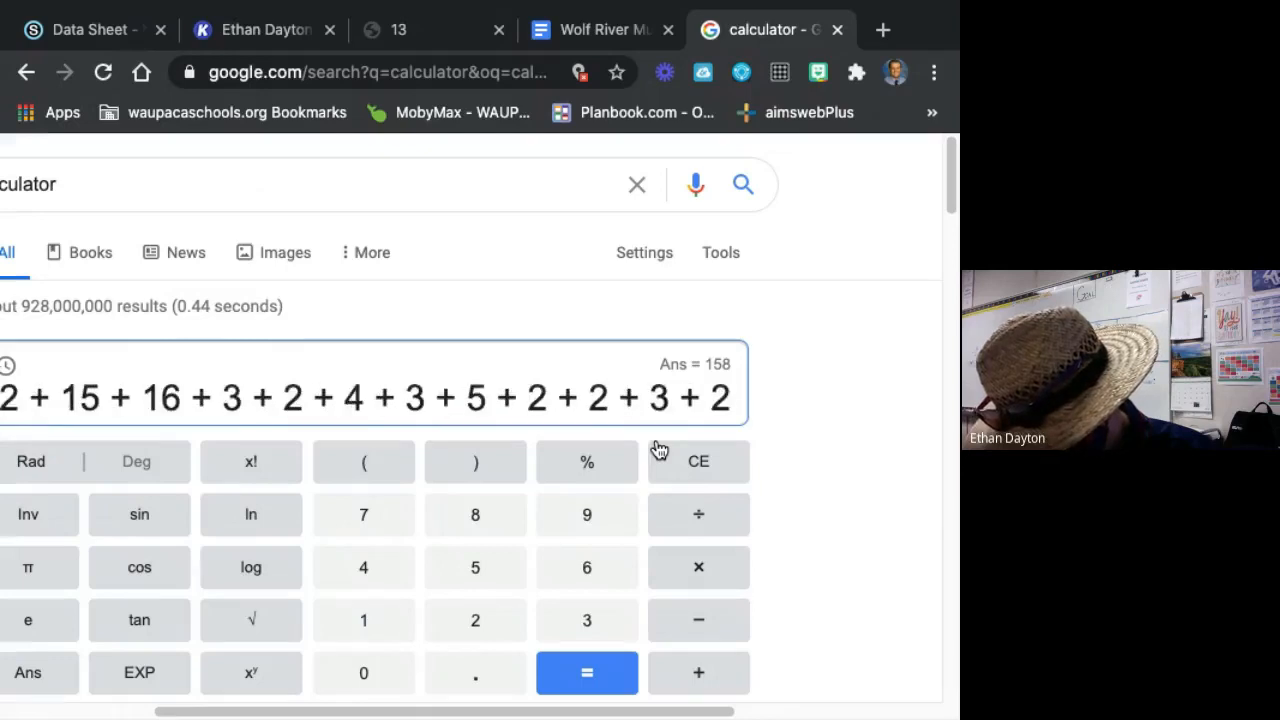
pyautogui.write(' + 11 + 2')
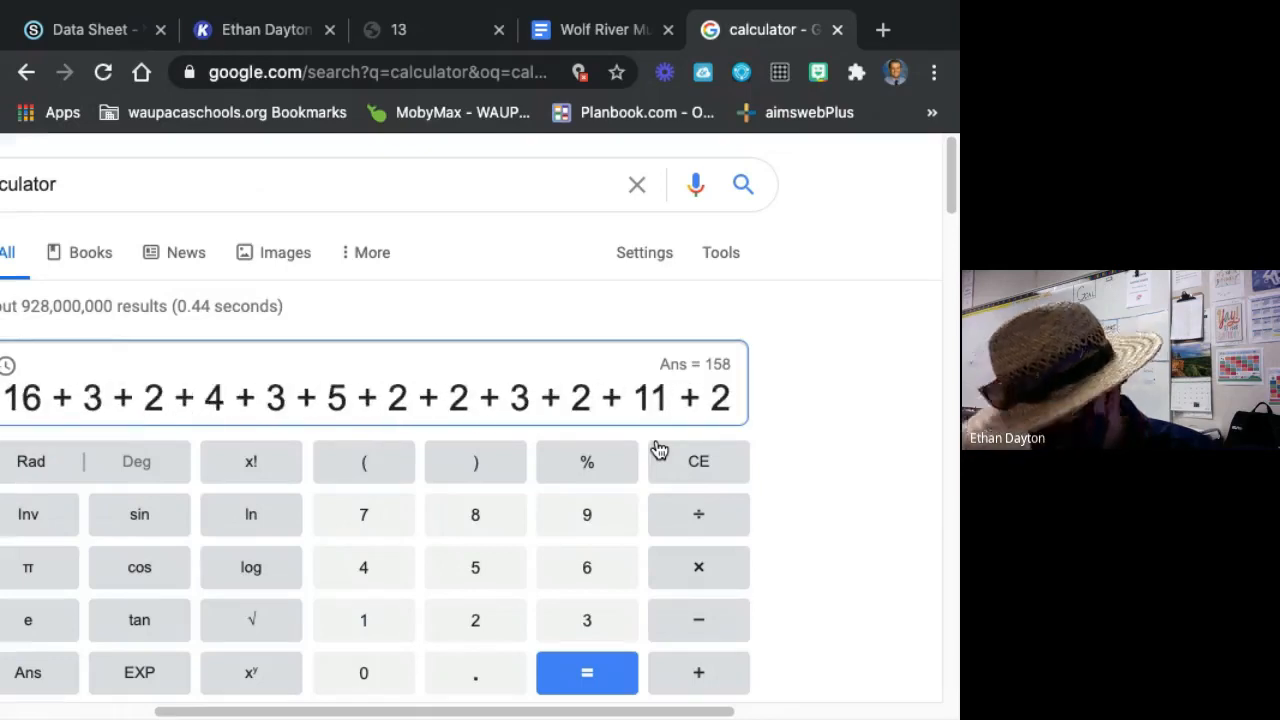
pyautogui.press('Return')
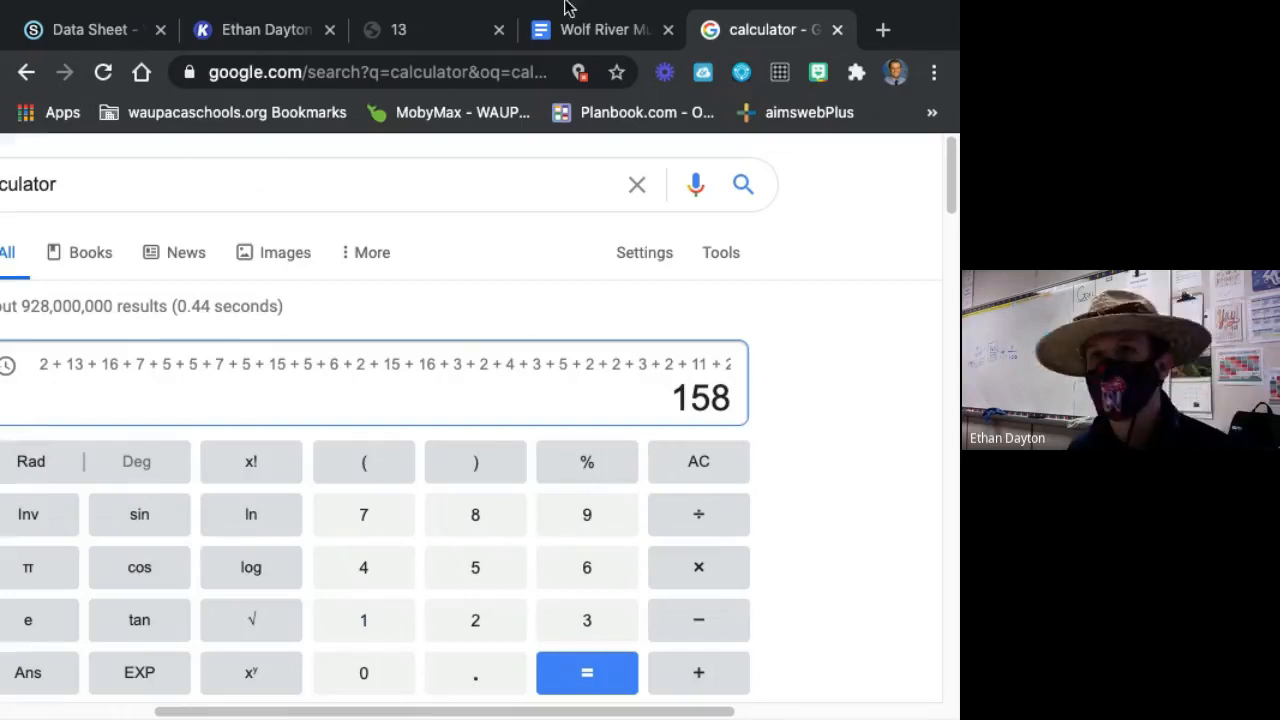
# Return to the Kami data sheet and add 158 in red on the Totals by Column line under No. Female.
pyautogui.click(408, 28)
pyautogui.click(530, 48)
pyautogui.click(272, 36)
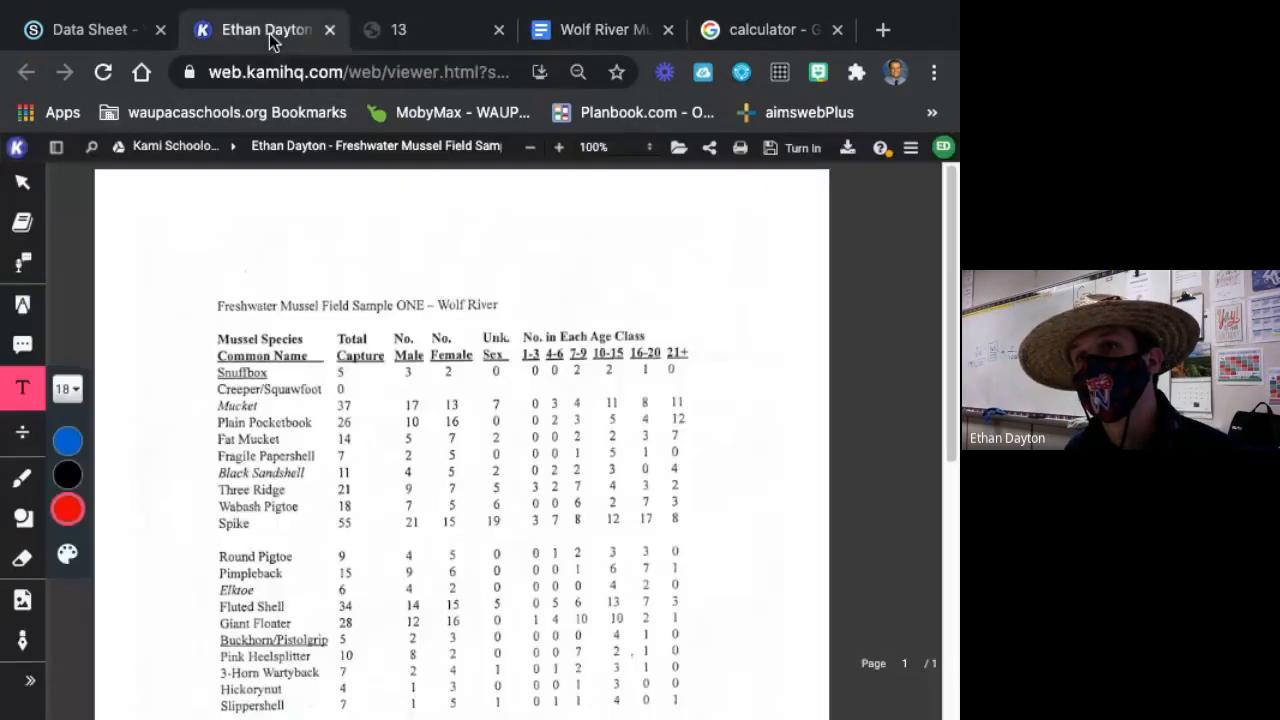
pyautogui.scroll(-5, 503, 437)
pyautogui.click(452, 432)
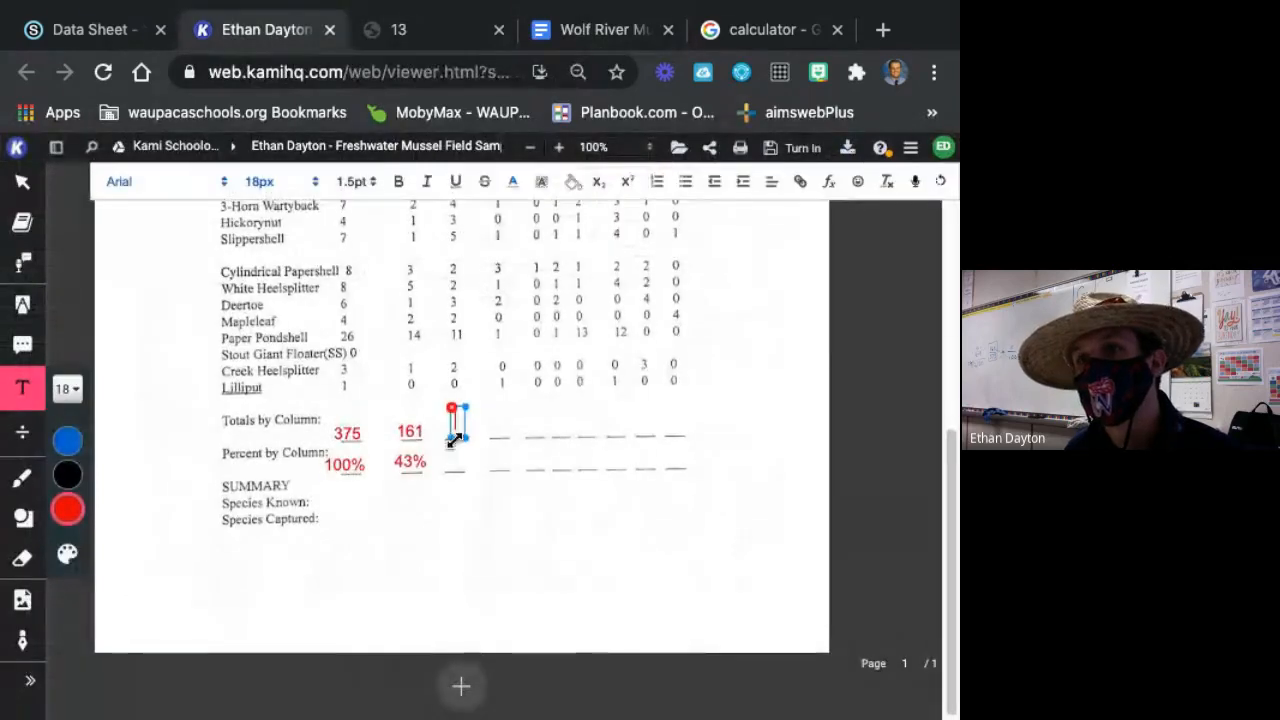
pyautogui.write('158')
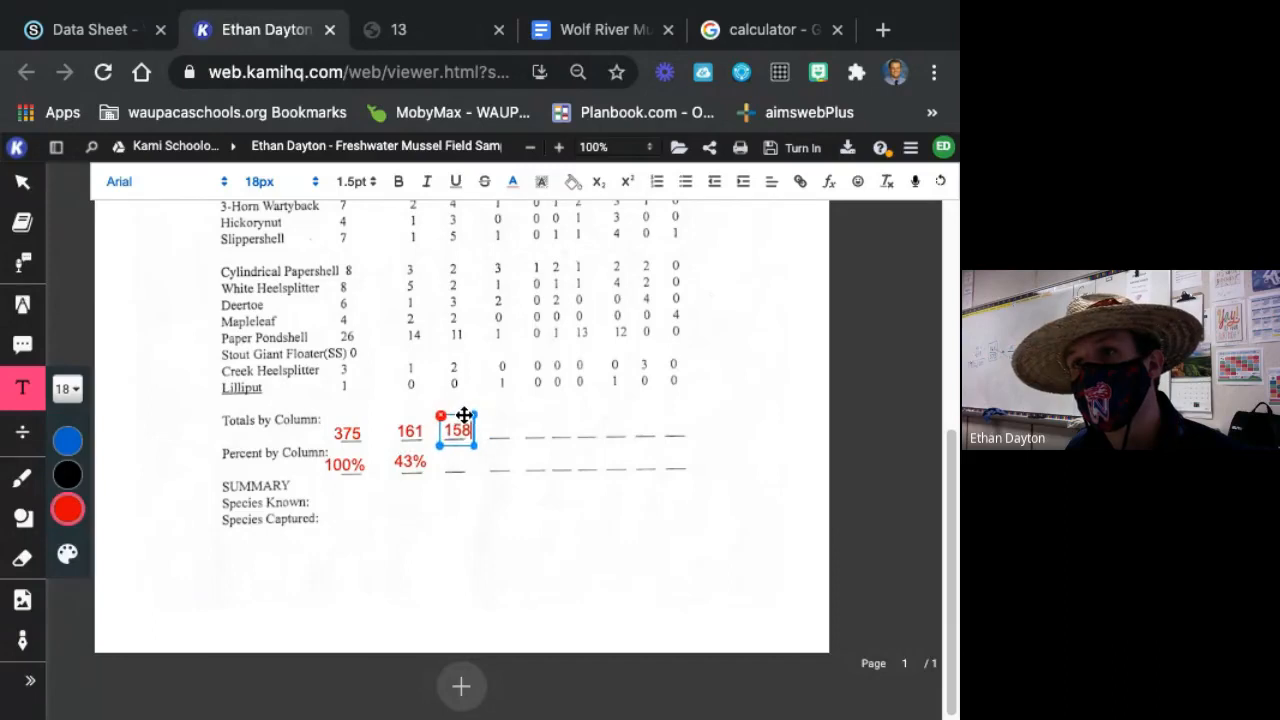
pyautogui.click(500, 488)
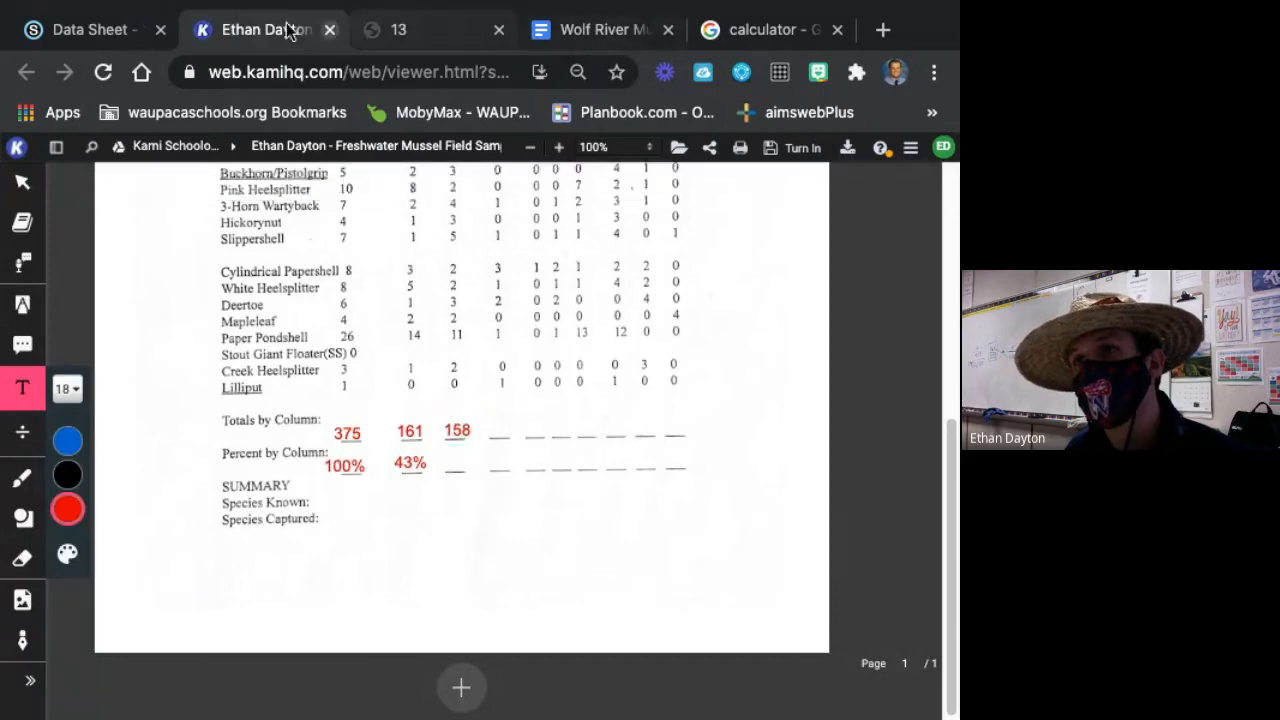
# Switch to the Google calculator, clear the previous entry and divide the No. Female total of 158 by 375.
pyautogui.click(106, 38)
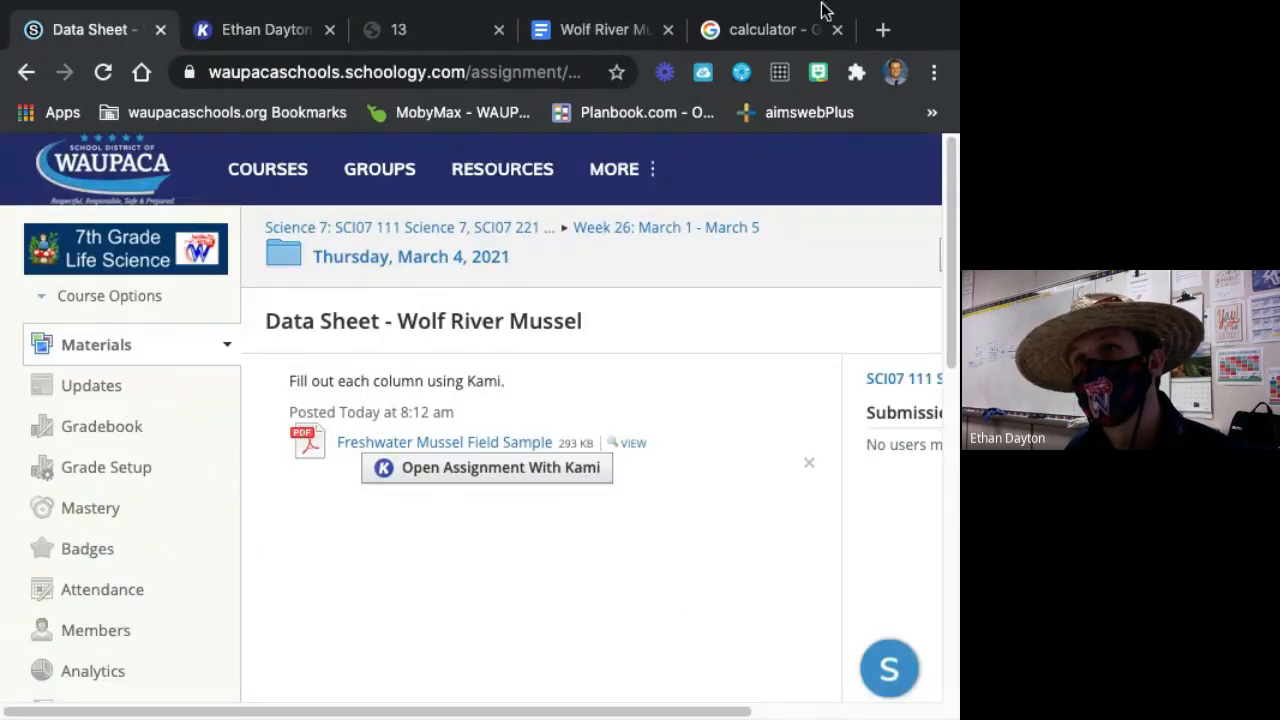
pyautogui.click(795, 30)
pyautogui.click(710, 455)
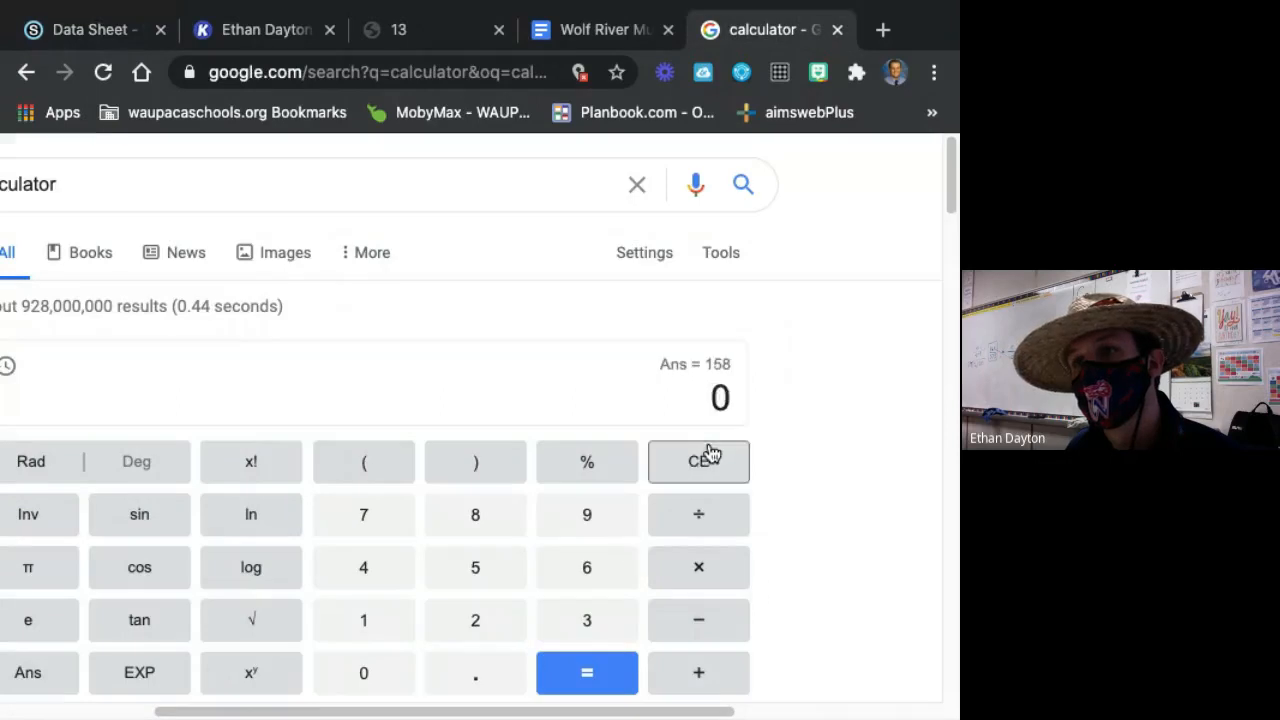
pyautogui.click(403, 622)
pyautogui.click(449, 584)
pyautogui.click(472, 538)
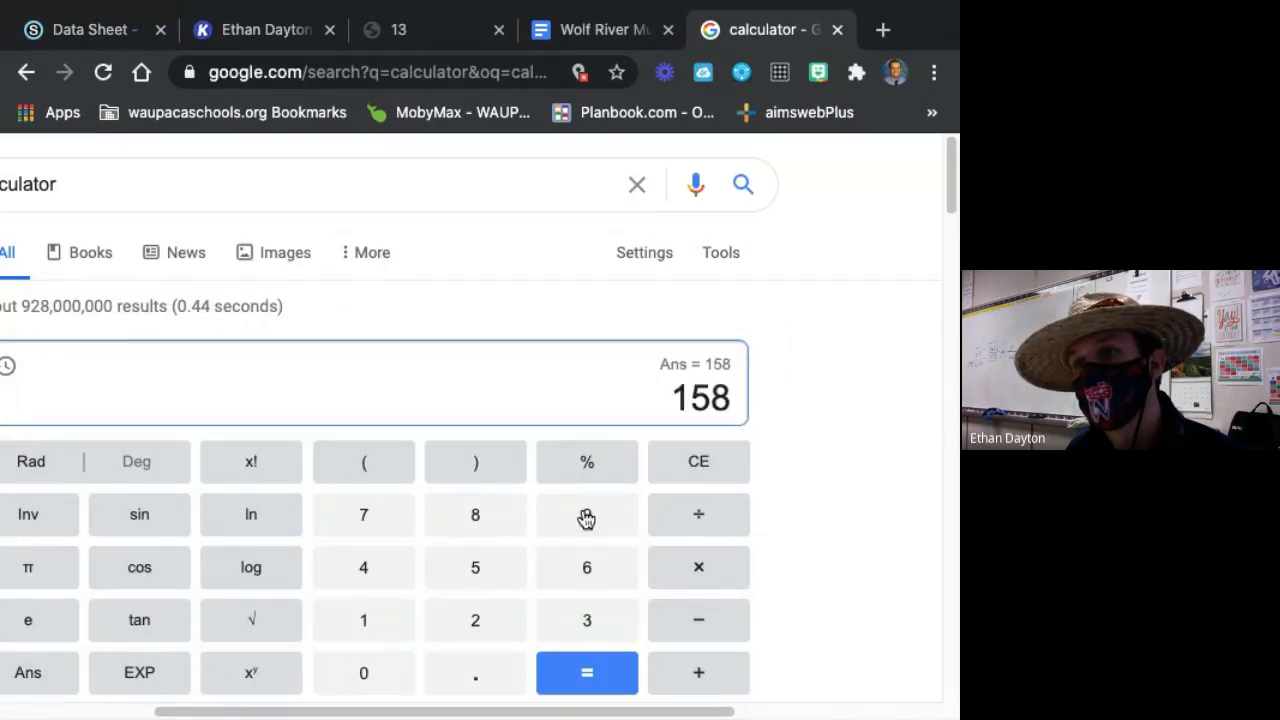
pyautogui.click(712, 527)
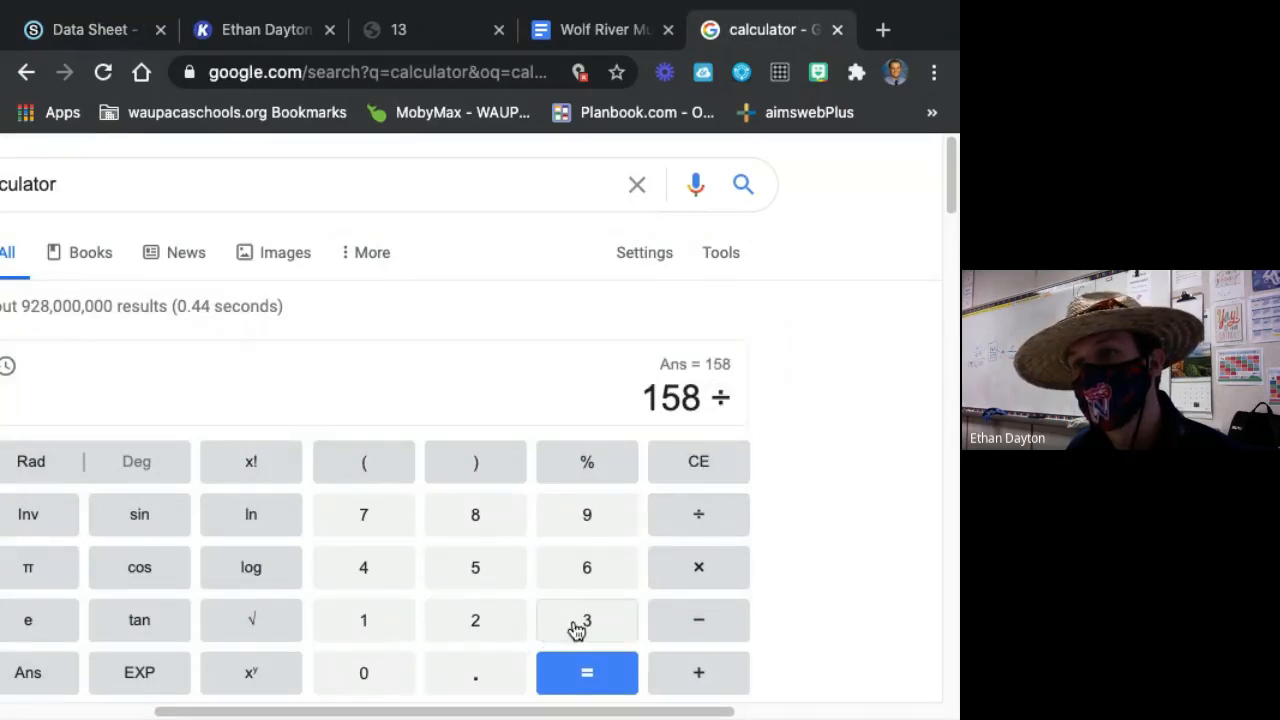
pyautogui.click(576, 625)
pyautogui.click(409, 537)
pyautogui.click(435, 566)
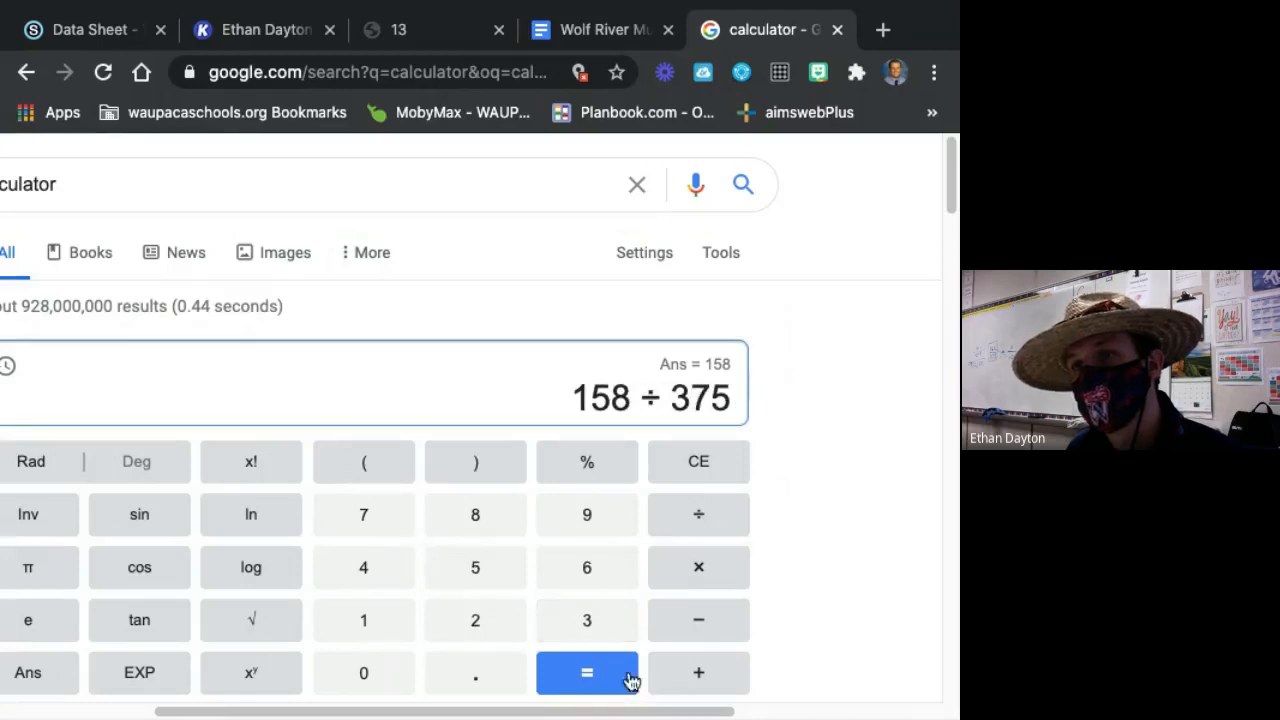
pyautogui.click(628, 677)
# Multiply the division result by 100 to convert the No. Female share to a percent.
pyautogui.click(693, 573)
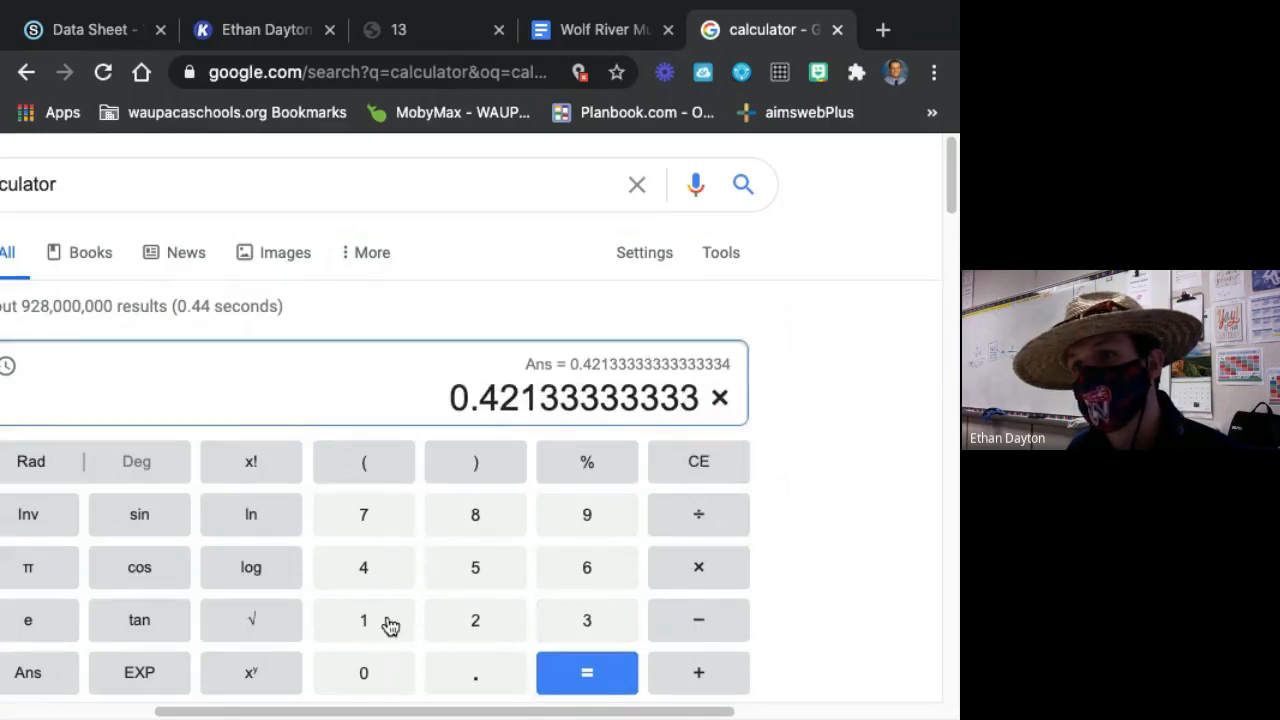
pyautogui.click(389, 626)
pyautogui.click(366, 668)
pyautogui.click(366, 668)
pyautogui.click(552, 668)
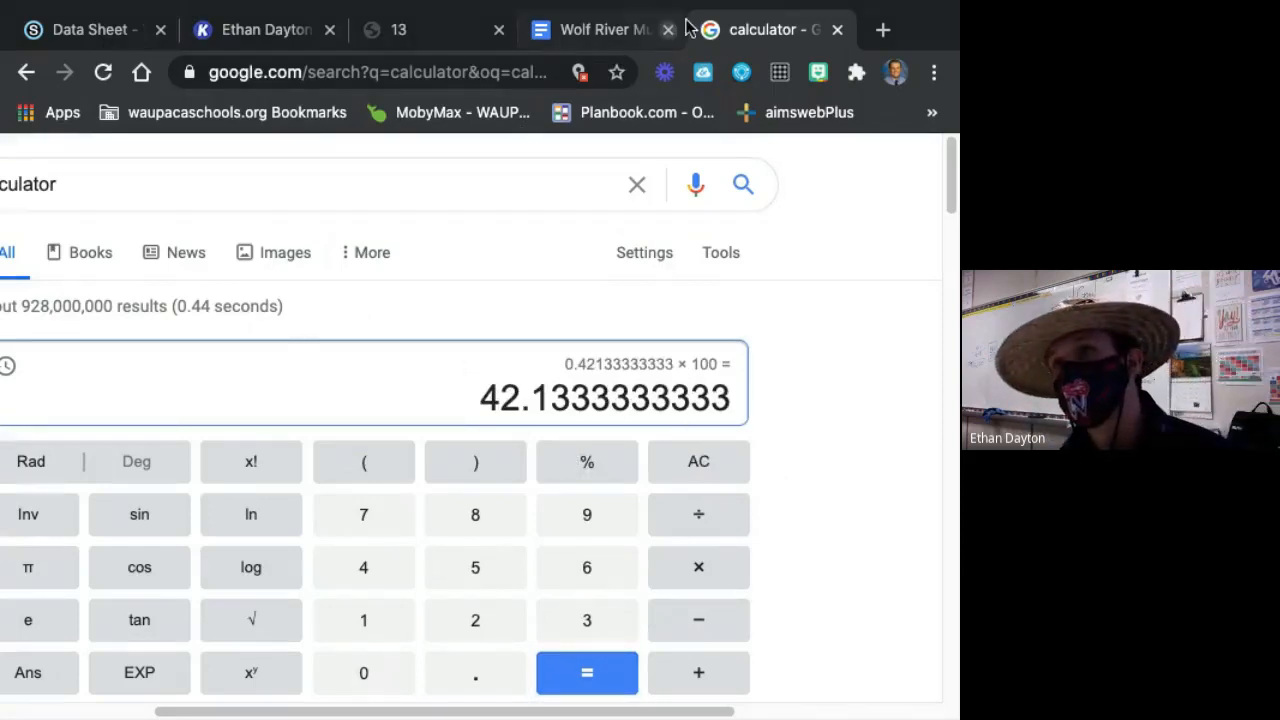
# Back in the Kami data sheet, add 42% in red under No. Female and place it on the Percent by Column line beneath 158.
pyautogui.click(268, 35)
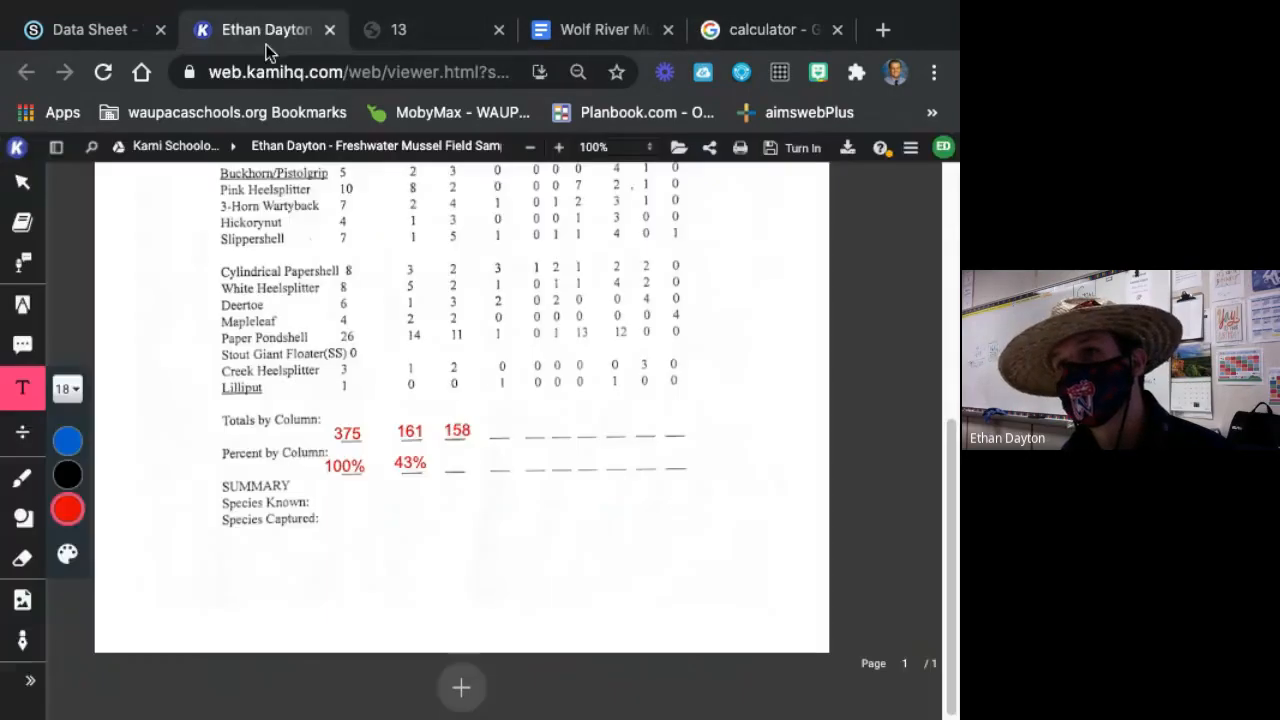
pyautogui.click(457, 457)
pyautogui.write('42')
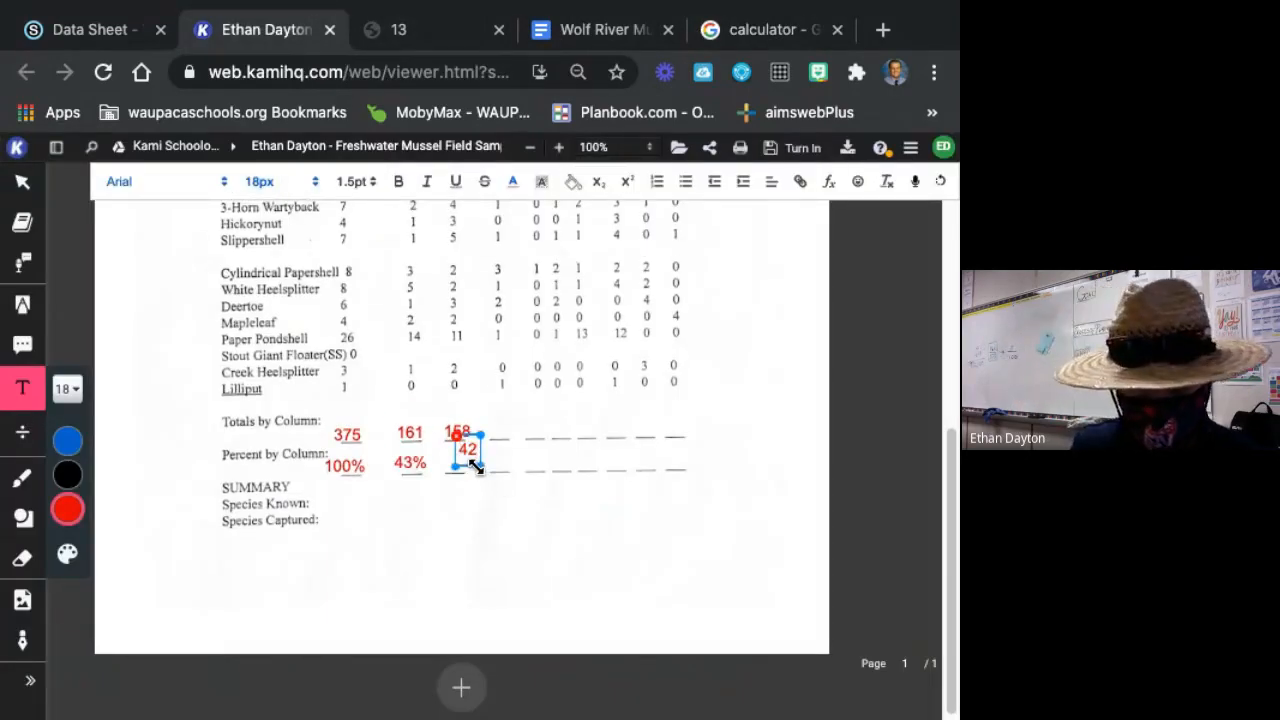
pyautogui.write('%')
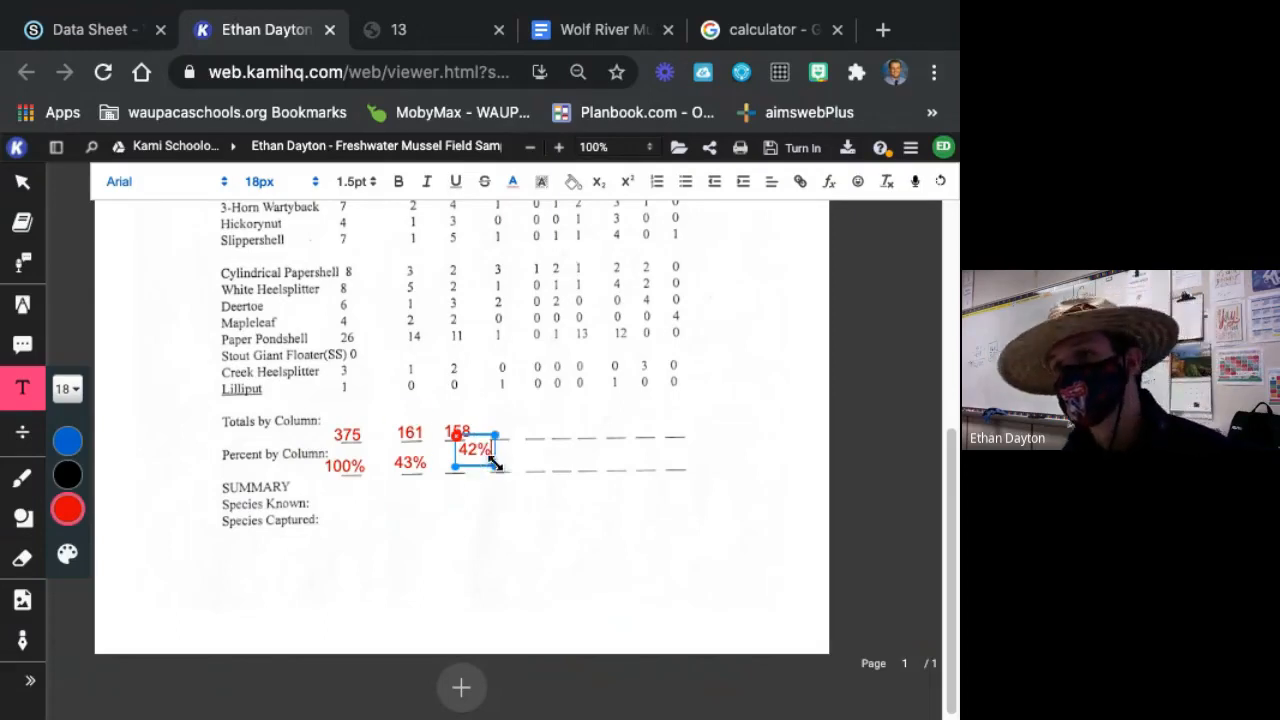
pyautogui.moveTo(500, 459); pyautogui.dragTo(478, 461)
# Nudge the 43% and 42% text boxes slightly down so they line up on the Percent by Column line.
pyautogui.click(400, 463)
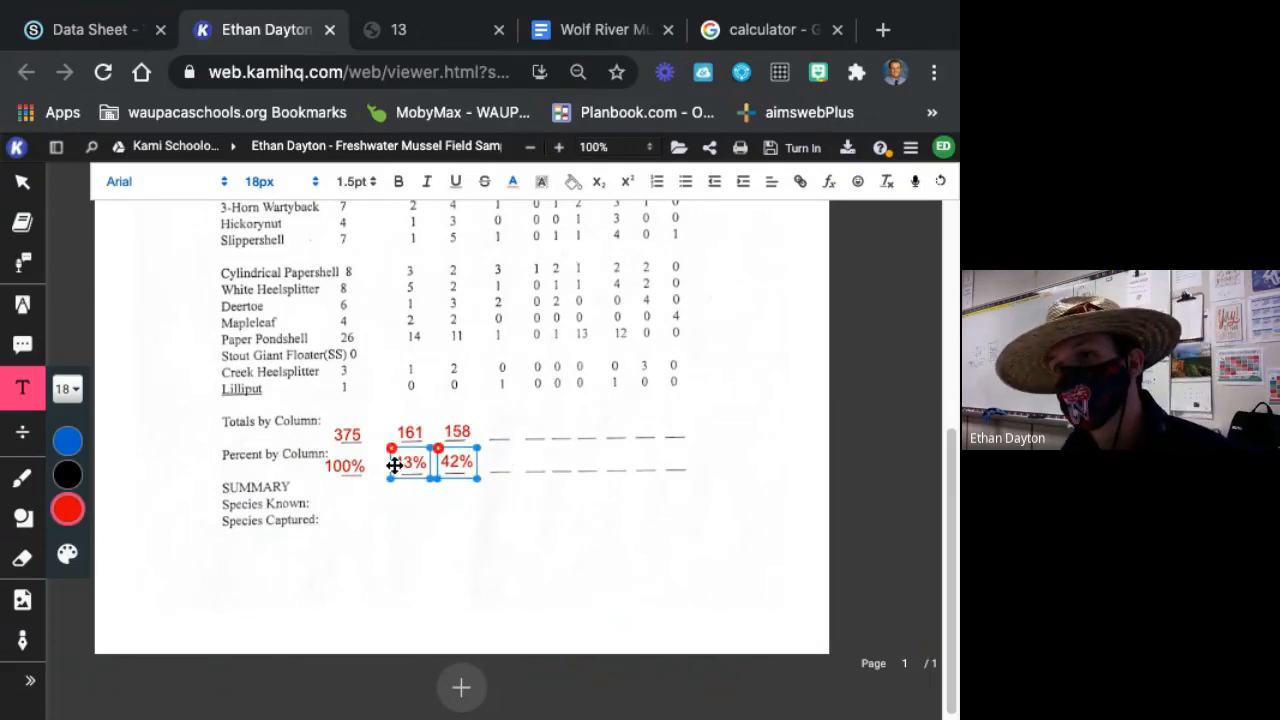
pyautogui.moveTo(391, 463); pyautogui.dragTo(388, 468)
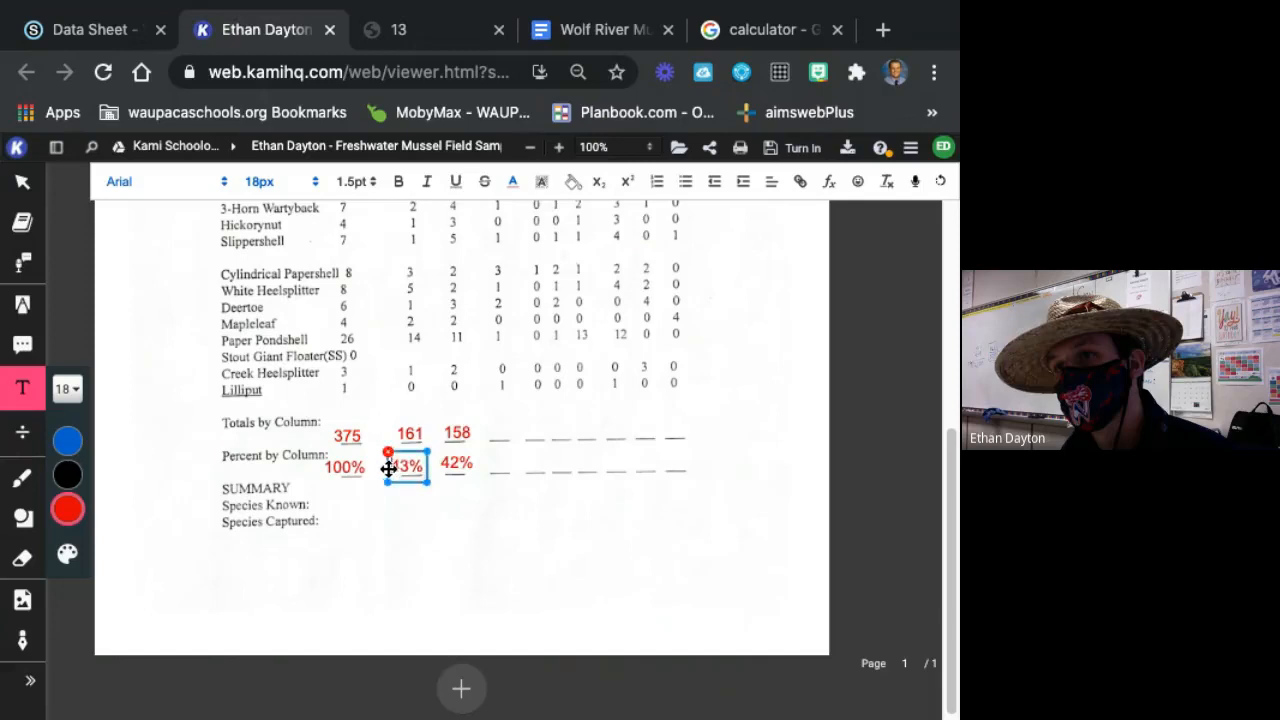
pyautogui.click(456, 463)
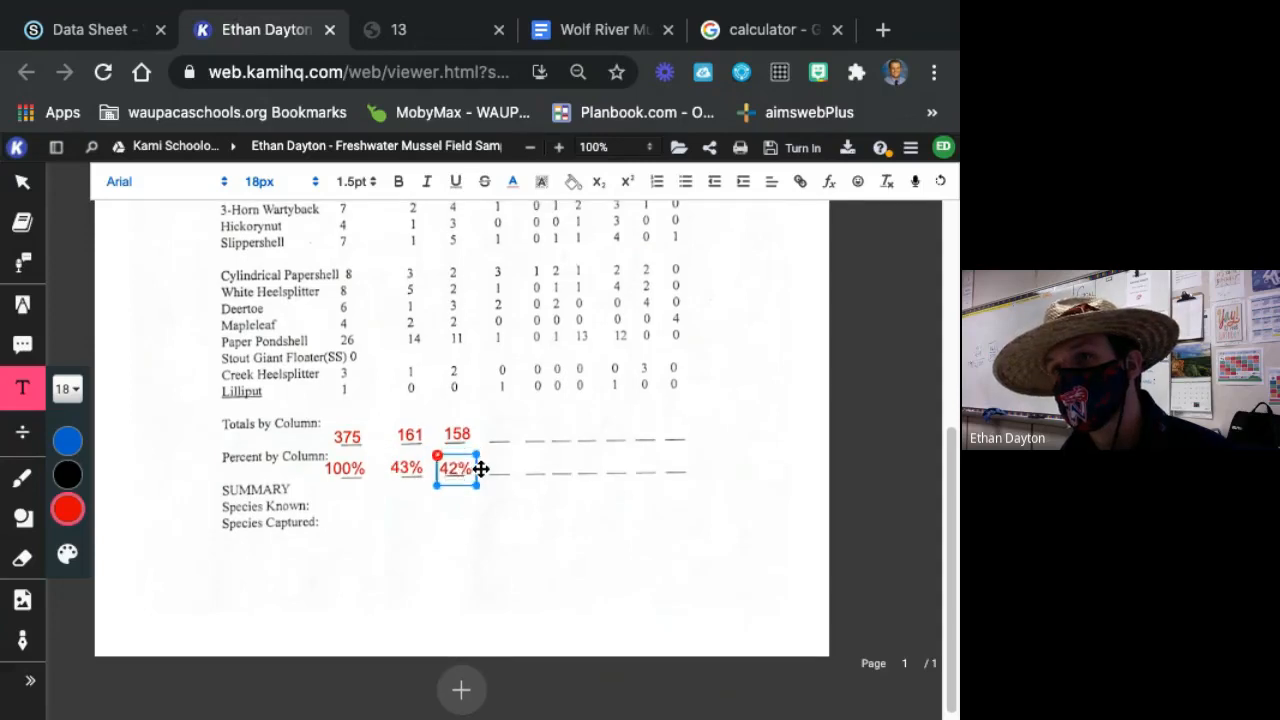
pyautogui.scroll(3, 566, 457)
pyautogui.scroll(-2, 566, 457)
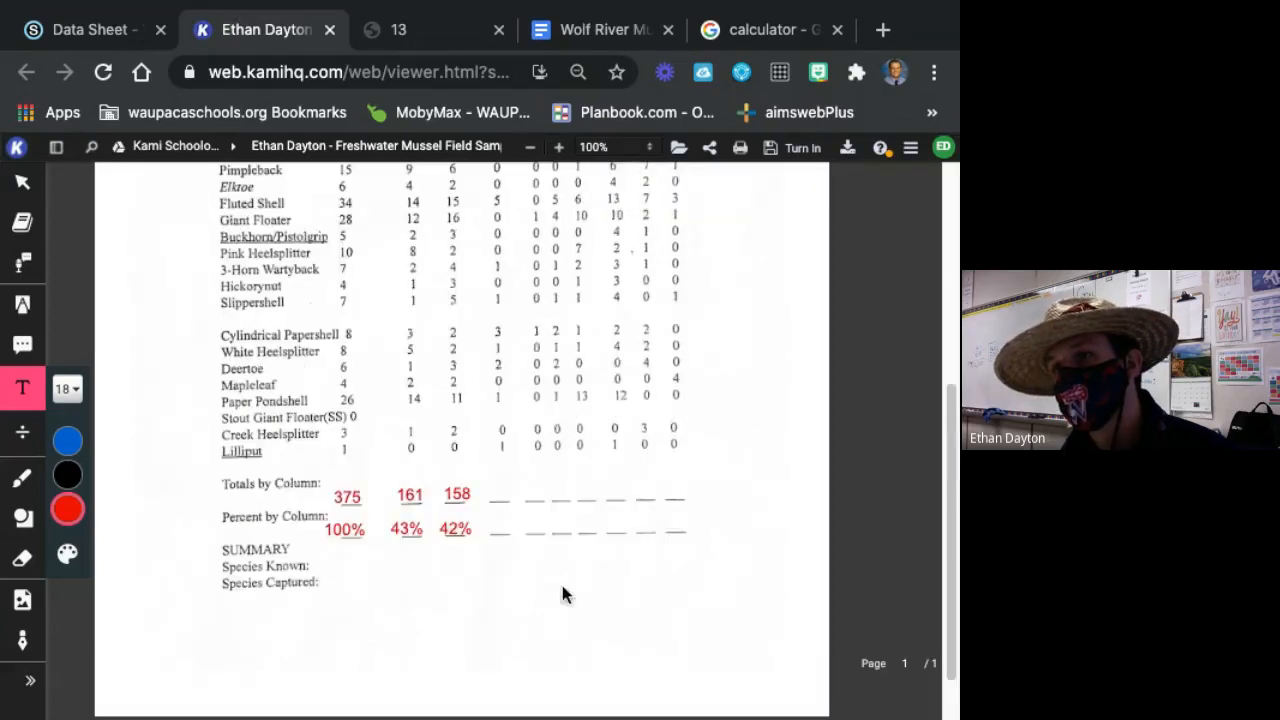
pyautogui.click(461, 533)
pyautogui.click(406, 528)
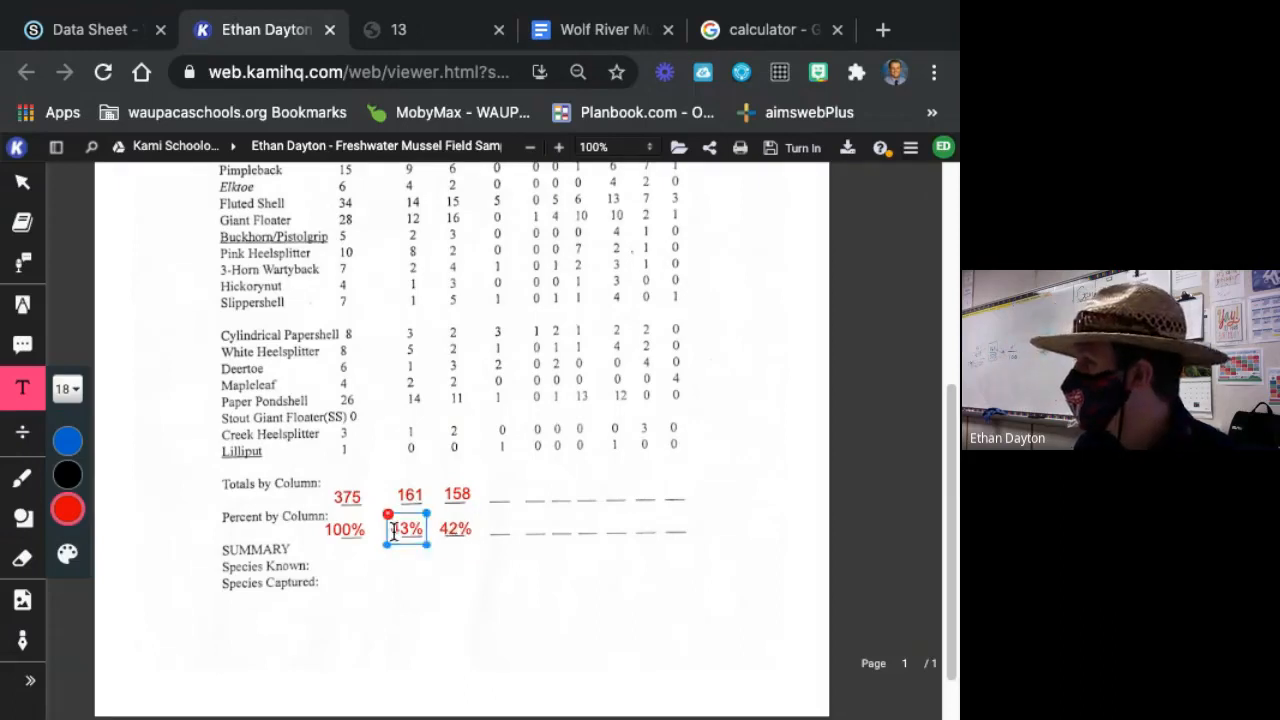
pyautogui.click(623, 518)
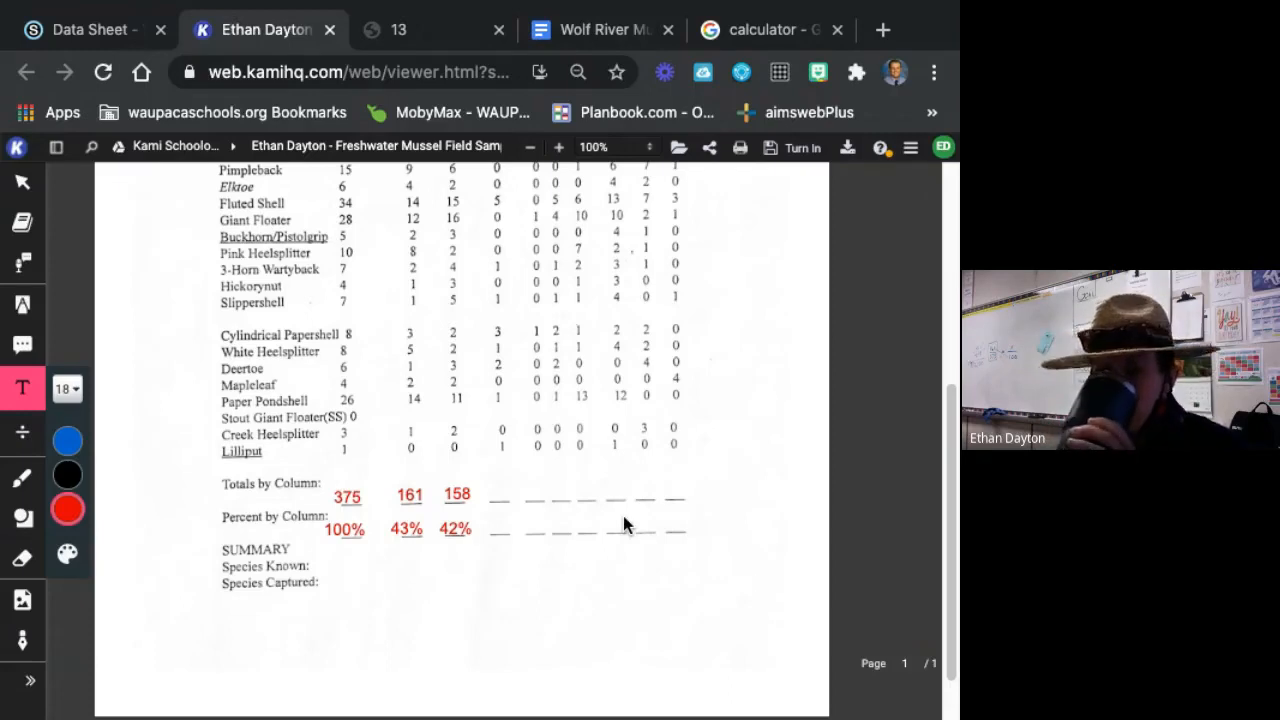
# Go down the Unk. Sex column and add its total, 56, in red on the Totals by Column line beside 158.
pyautogui.scroll(5, 623, 516)
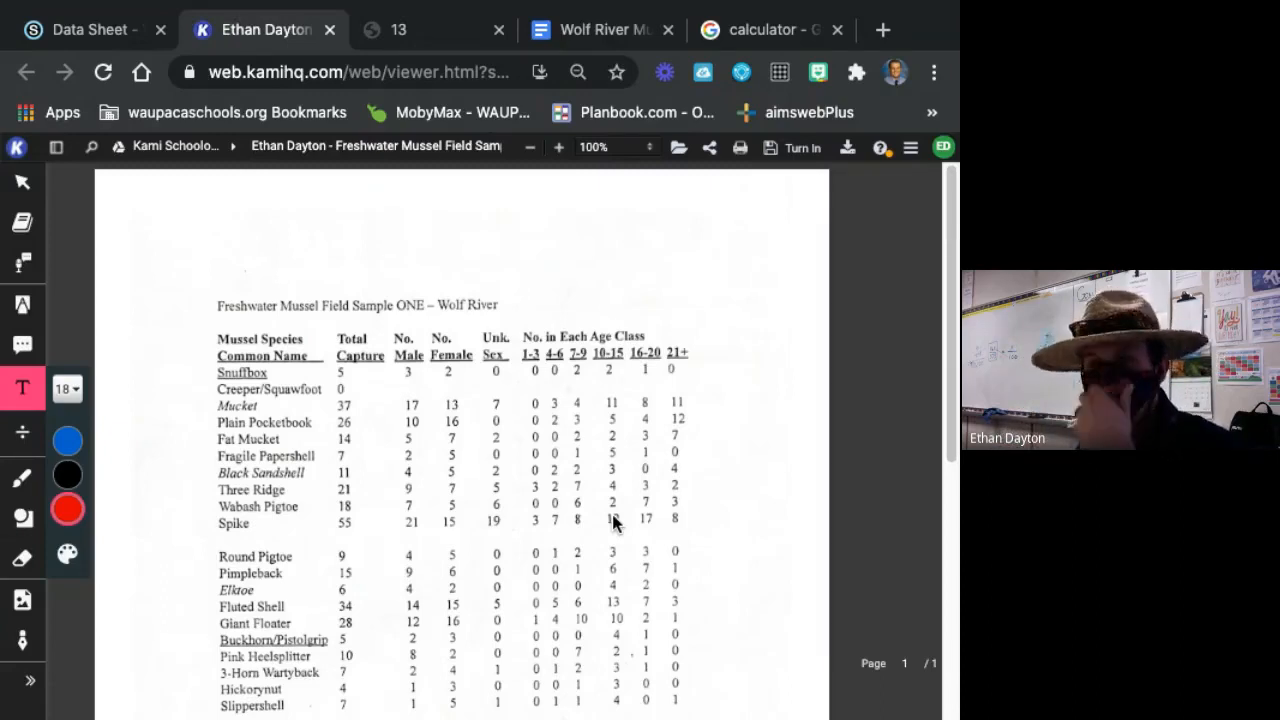
pyautogui.scroll(-2, 567, 435)
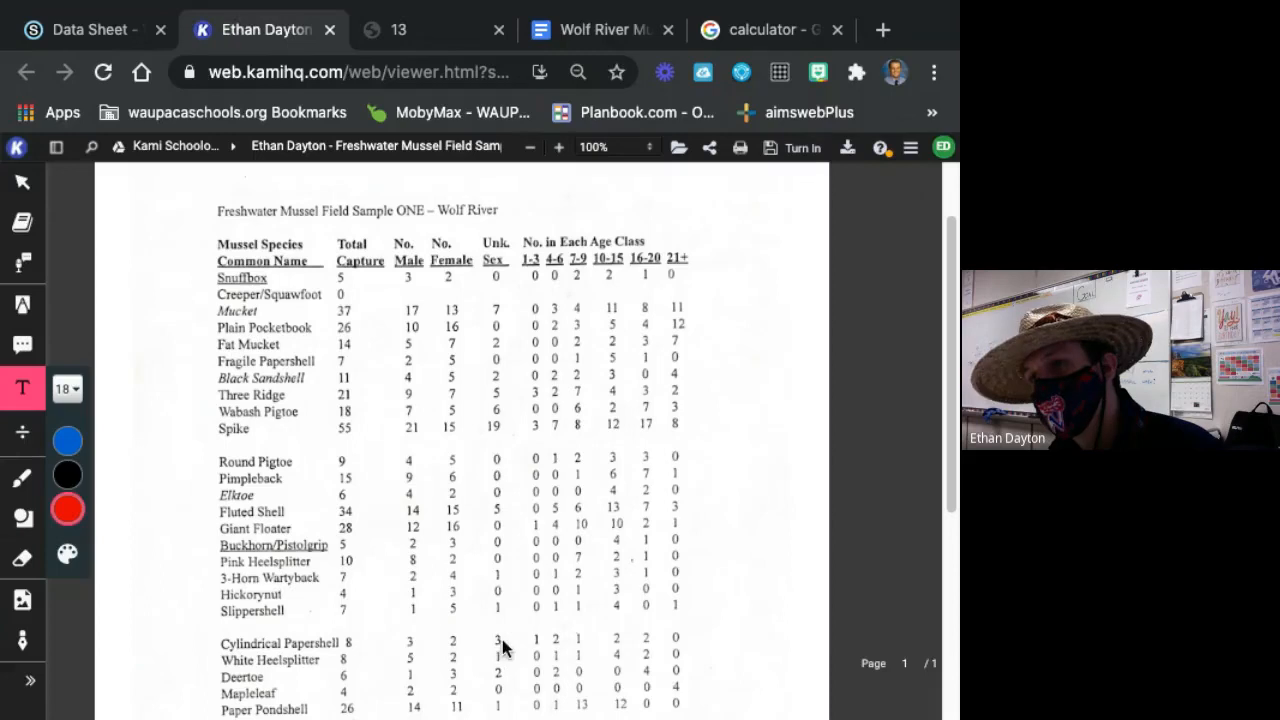
pyautogui.scroll(-1, 505, 640)
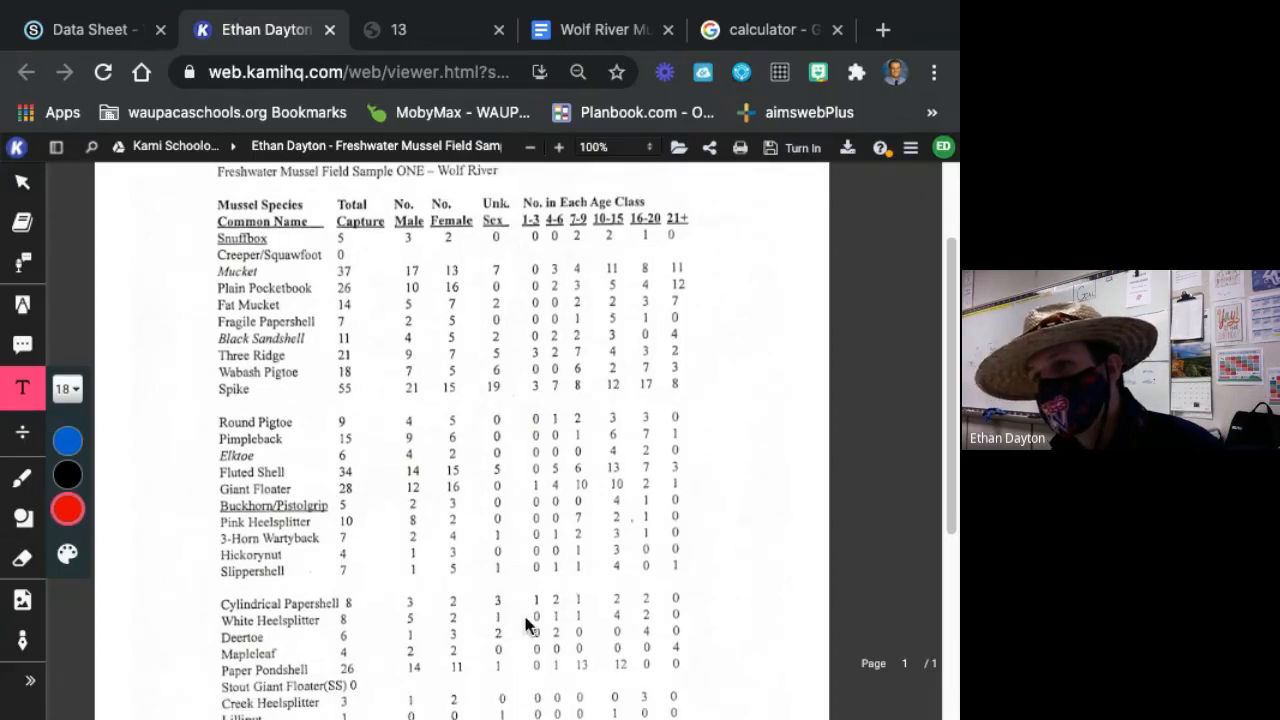
pyautogui.scroll(-1, 504, 629)
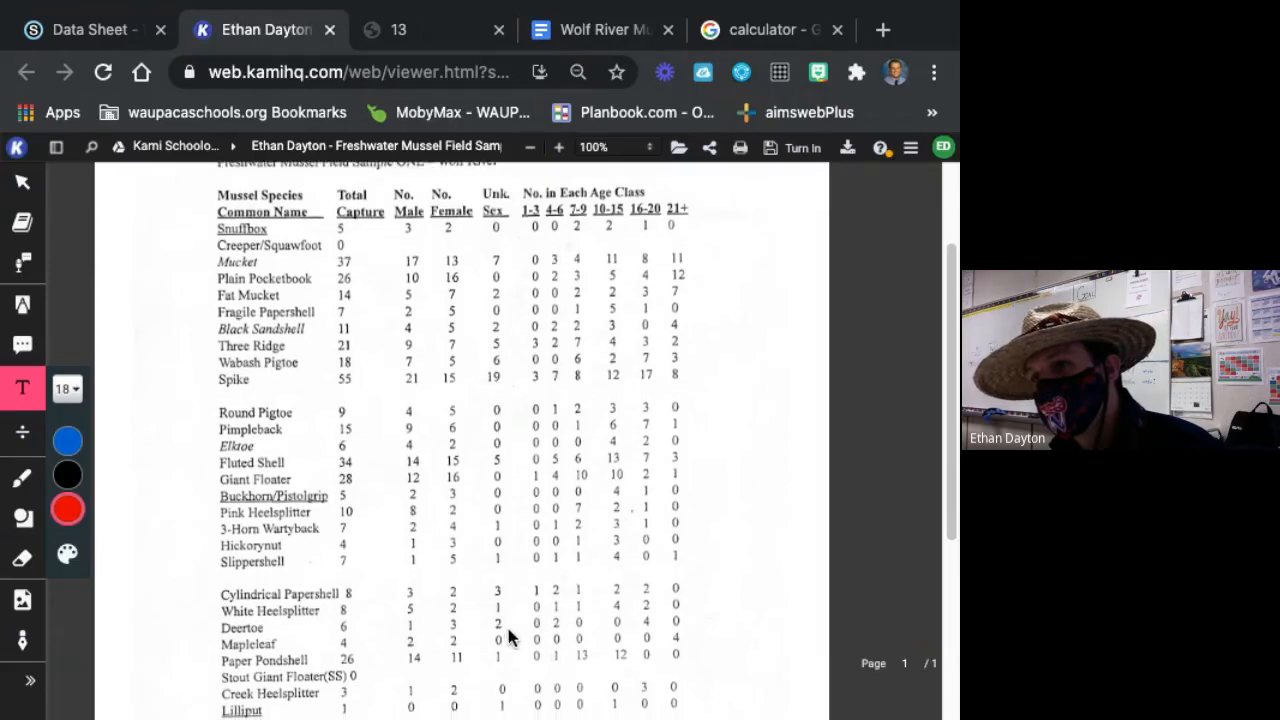
pyautogui.scroll(-1, 512, 651)
pyautogui.scroll(-1, 510, 670)
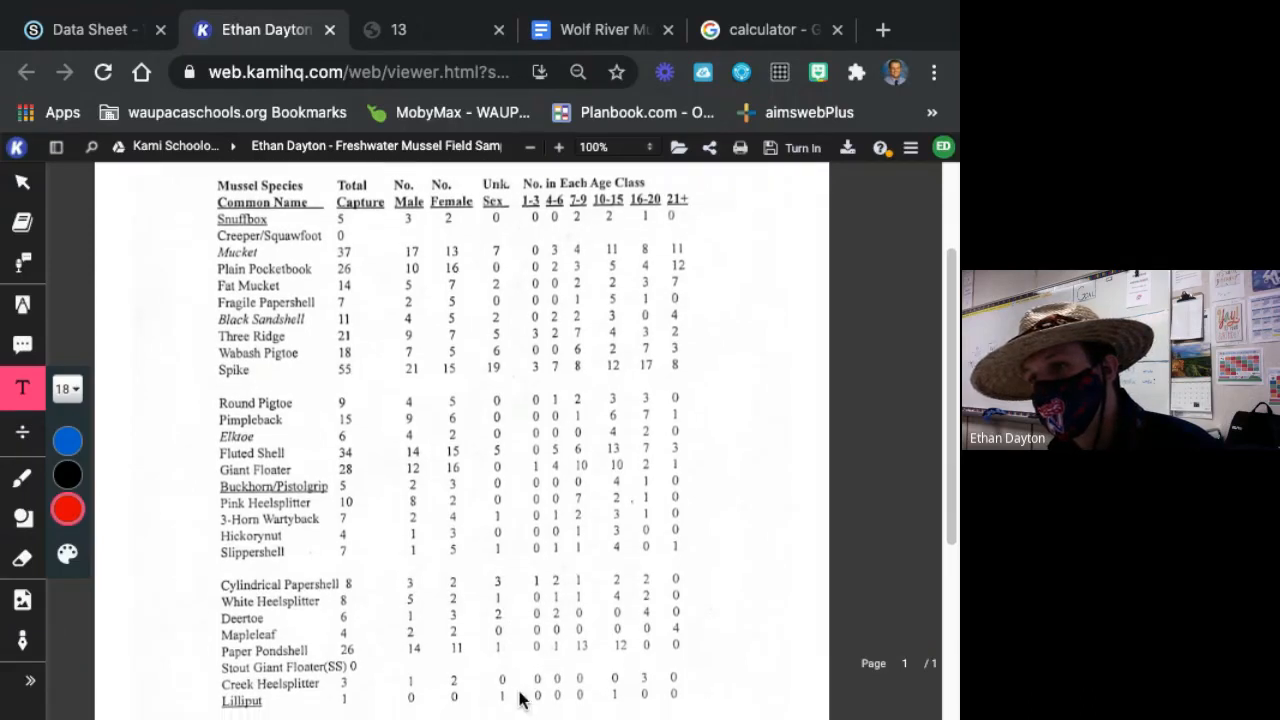
pyautogui.scroll(-3, 516, 698)
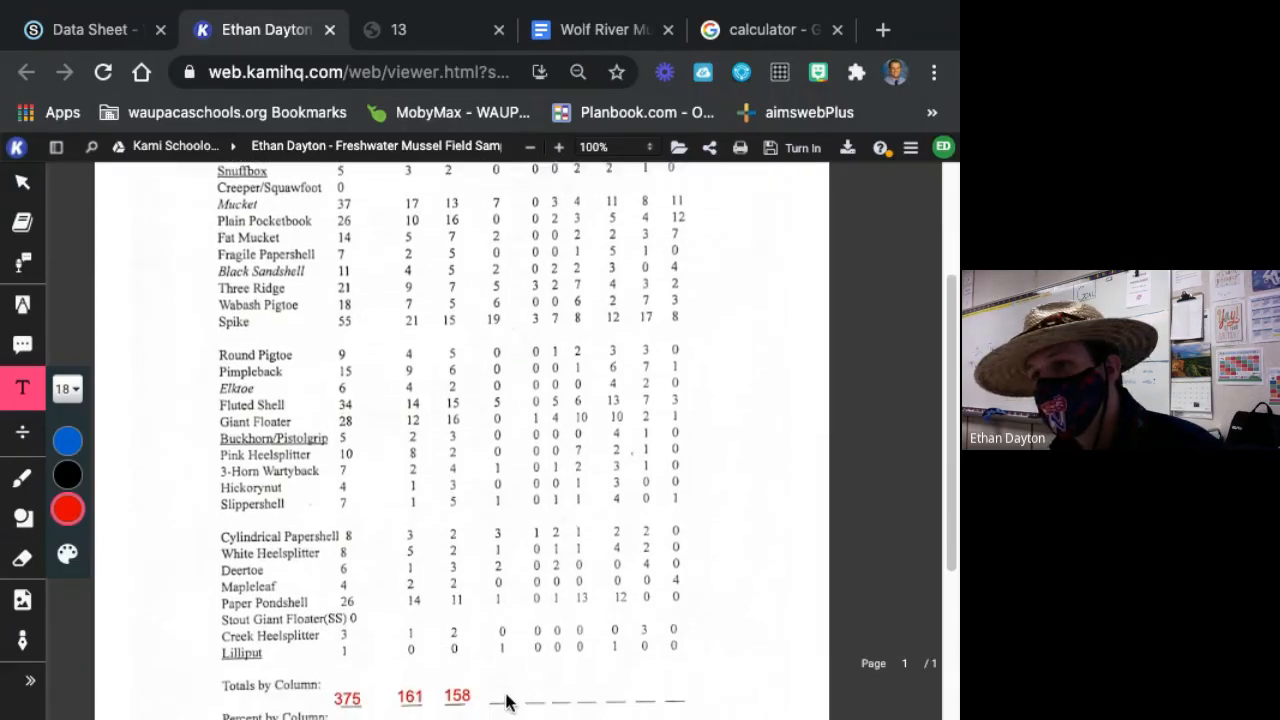
pyautogui.click(502, 698)
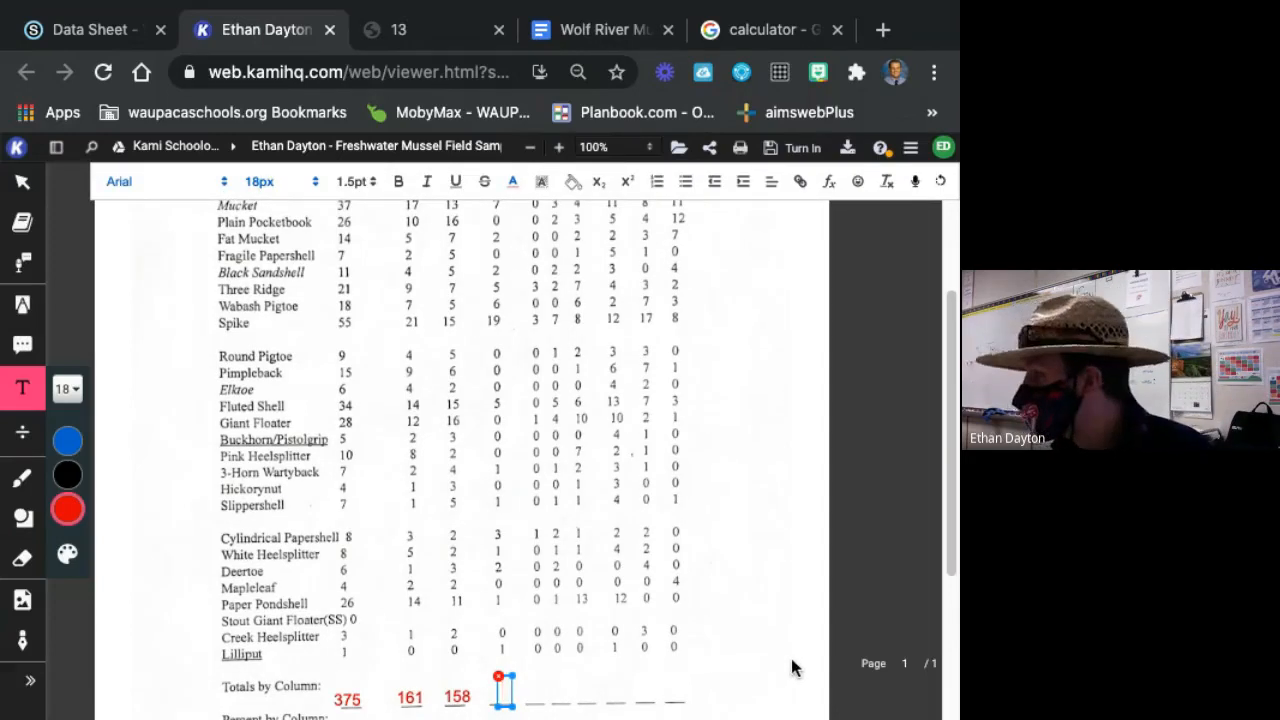
pyautogui.scroll(3, 791, 658)
pyautogui.scroll(-3, 763, 644)
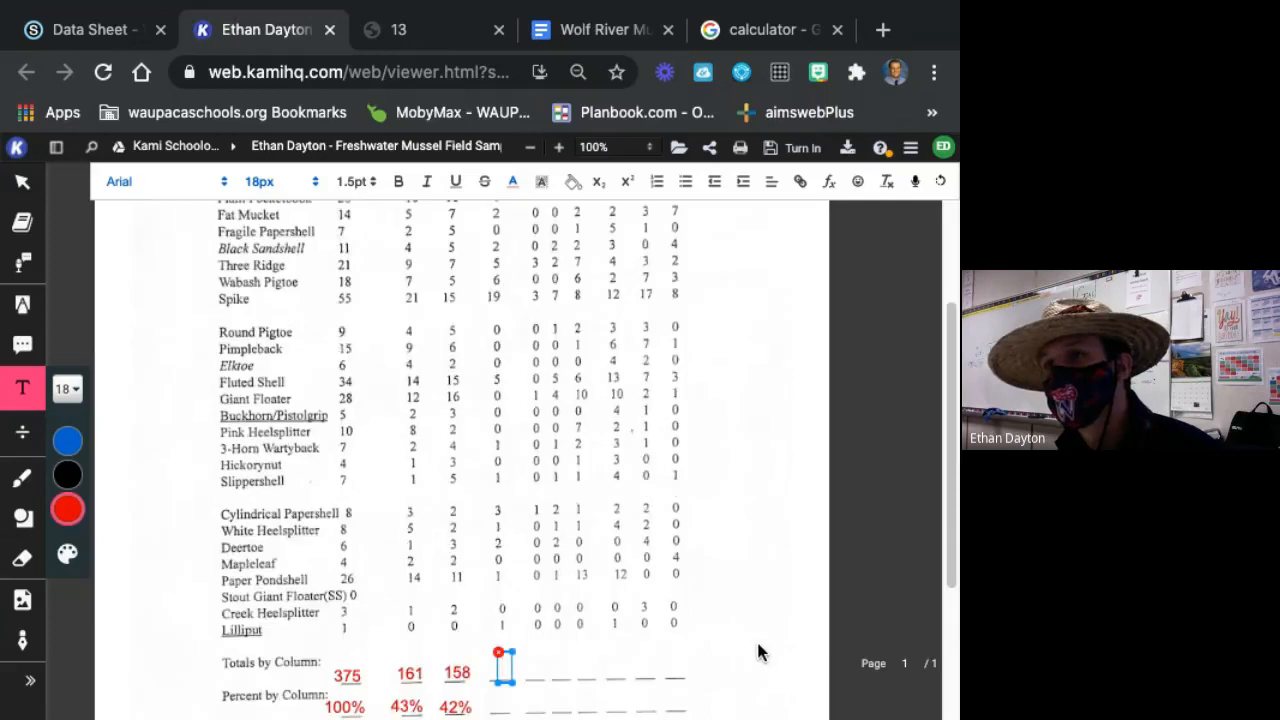
pyautogui.write('56')
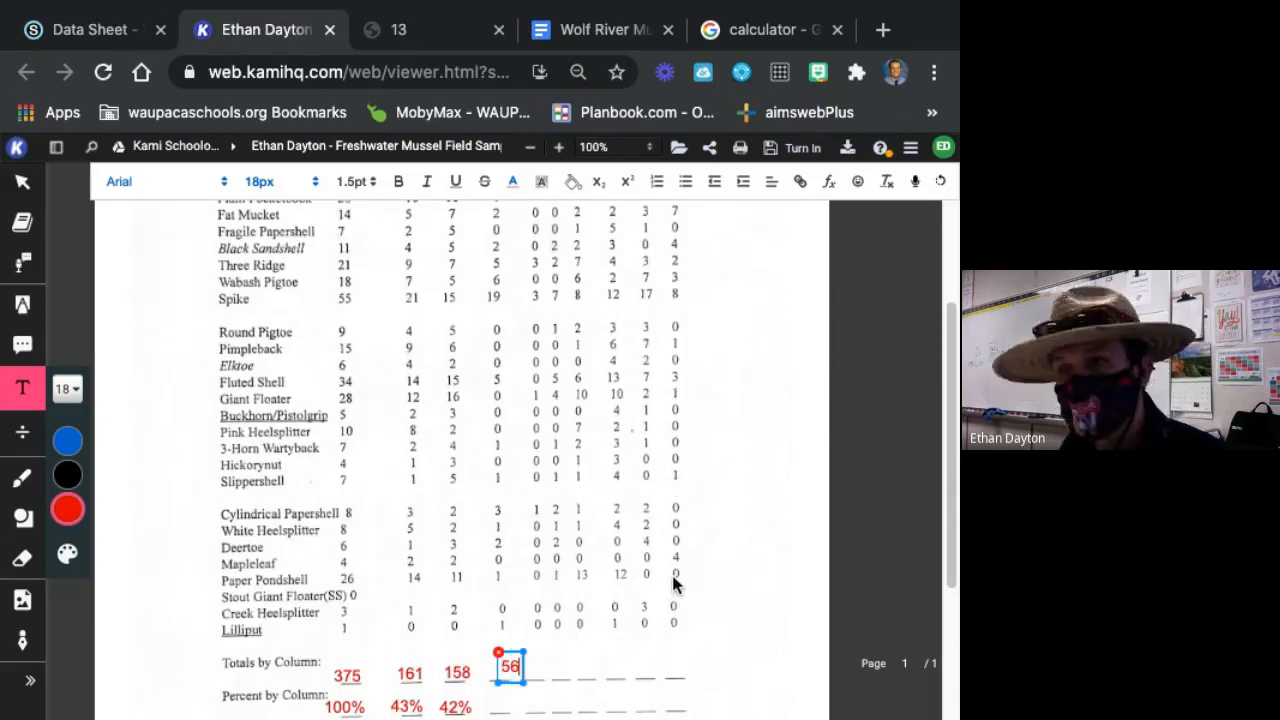
pyautogui.moveTo(524, 664); pyautogui.dragTo(517, 666)
pyautogui.click(623, 676)
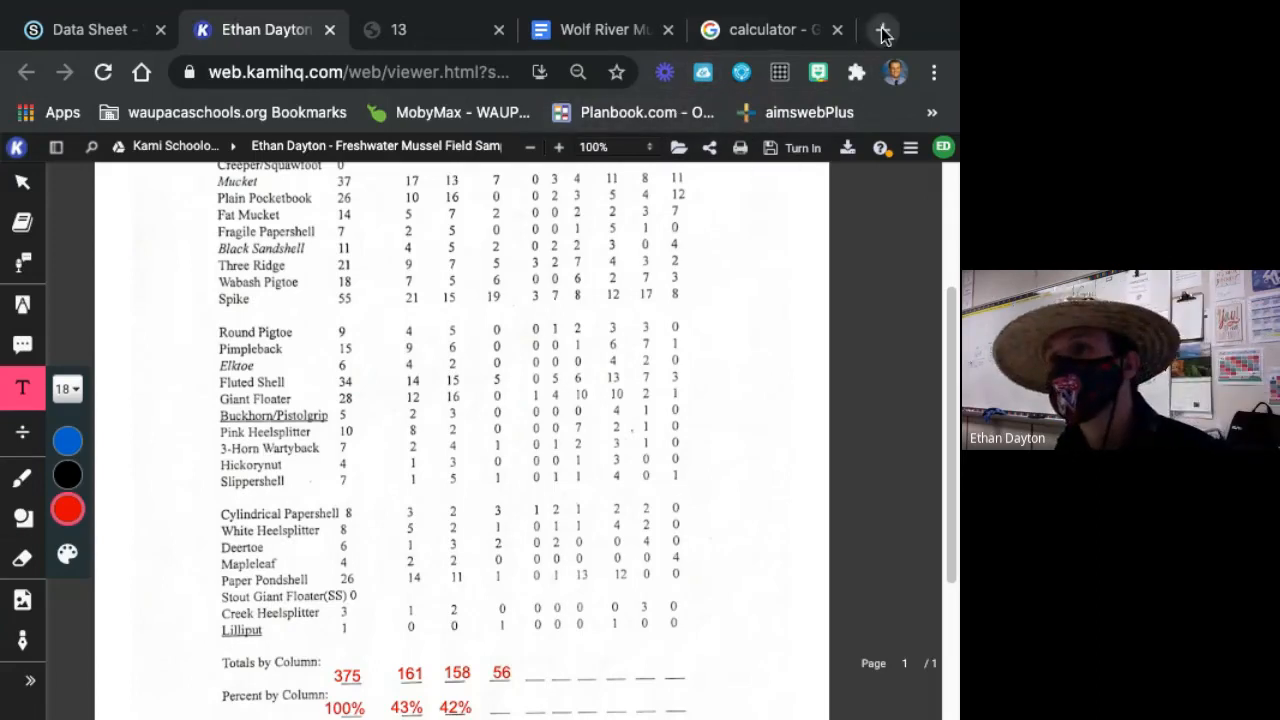
# Switch to the Google calculator, clear the previous entry and divide the Unk. Sex total of 56 by 375.
pyautogui.click(752, 26)
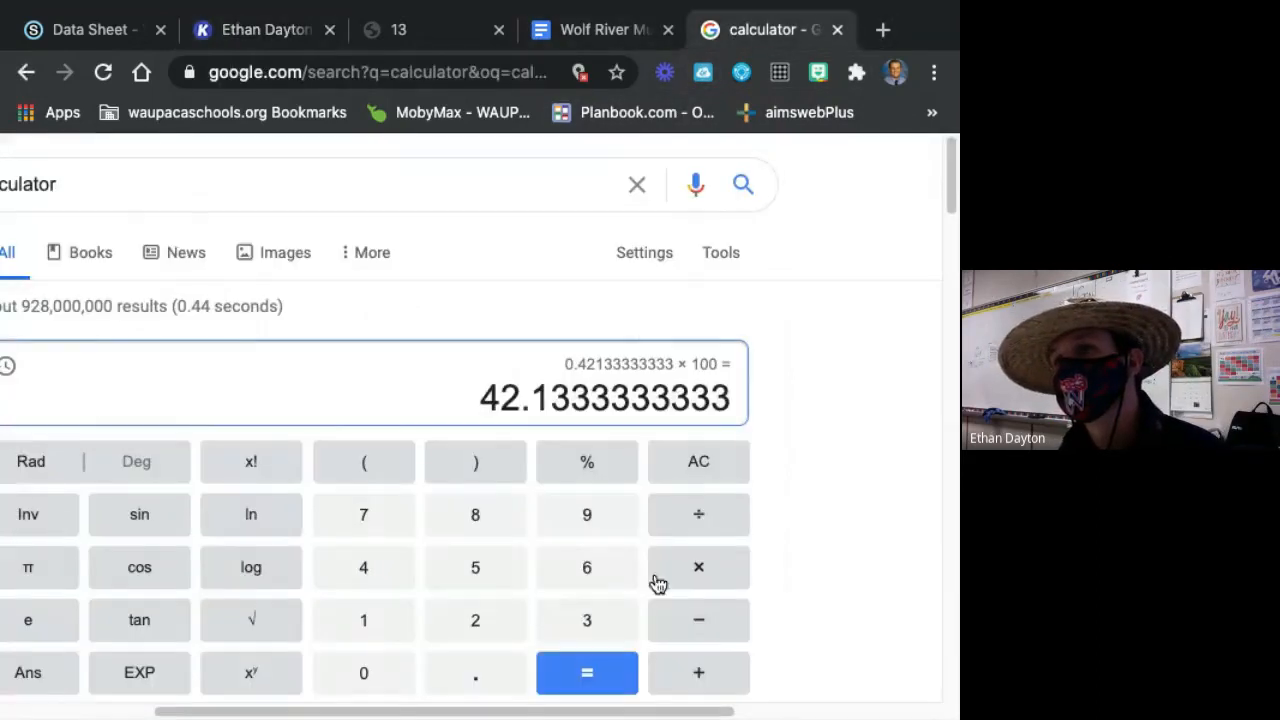
pyautogui.click(686, 476)
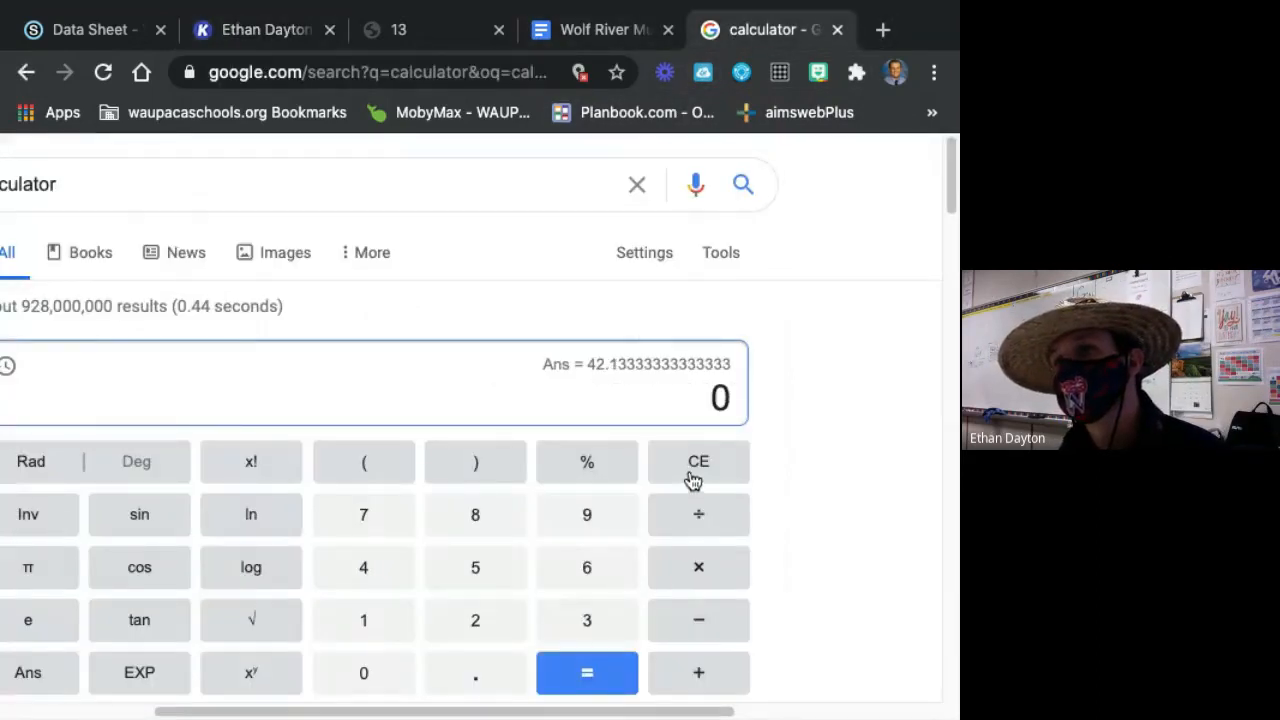
pyautogui.click(497, 578)
pyautogui.click(565, 572)
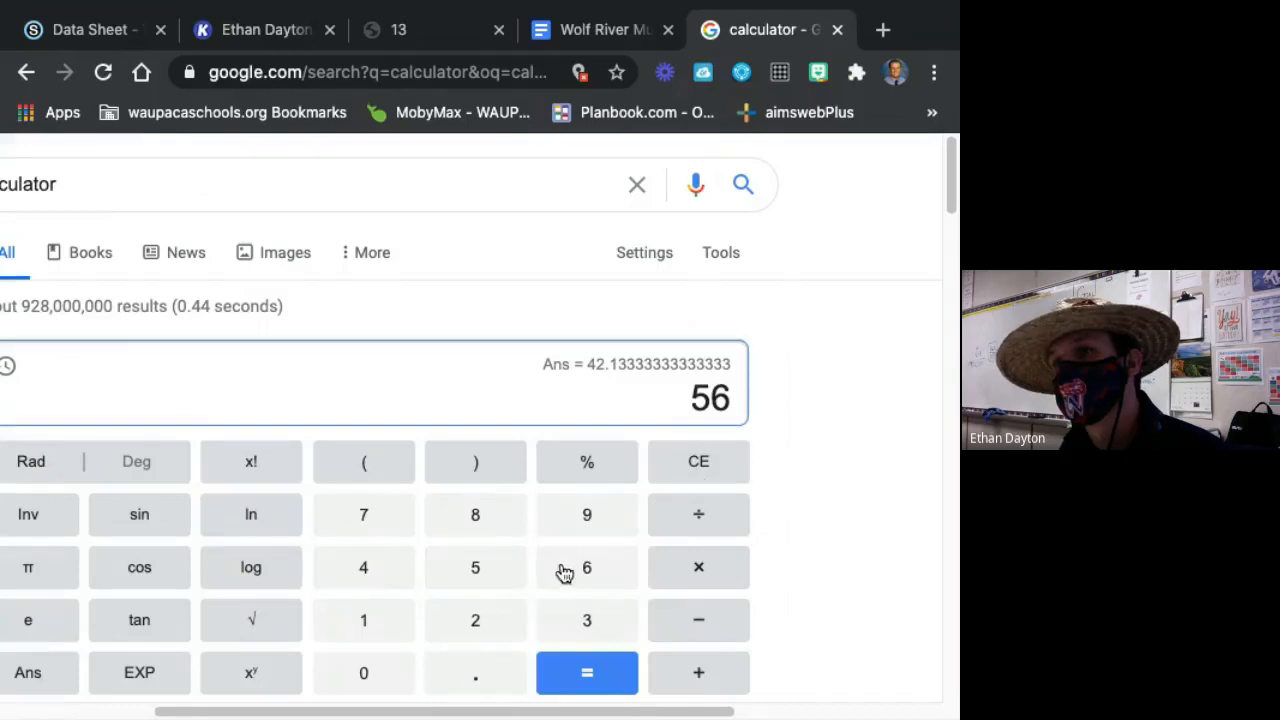
pyautogui.click(716, 517)
pyautogui.click(572, 617)
pyautogui.click(403, 522)
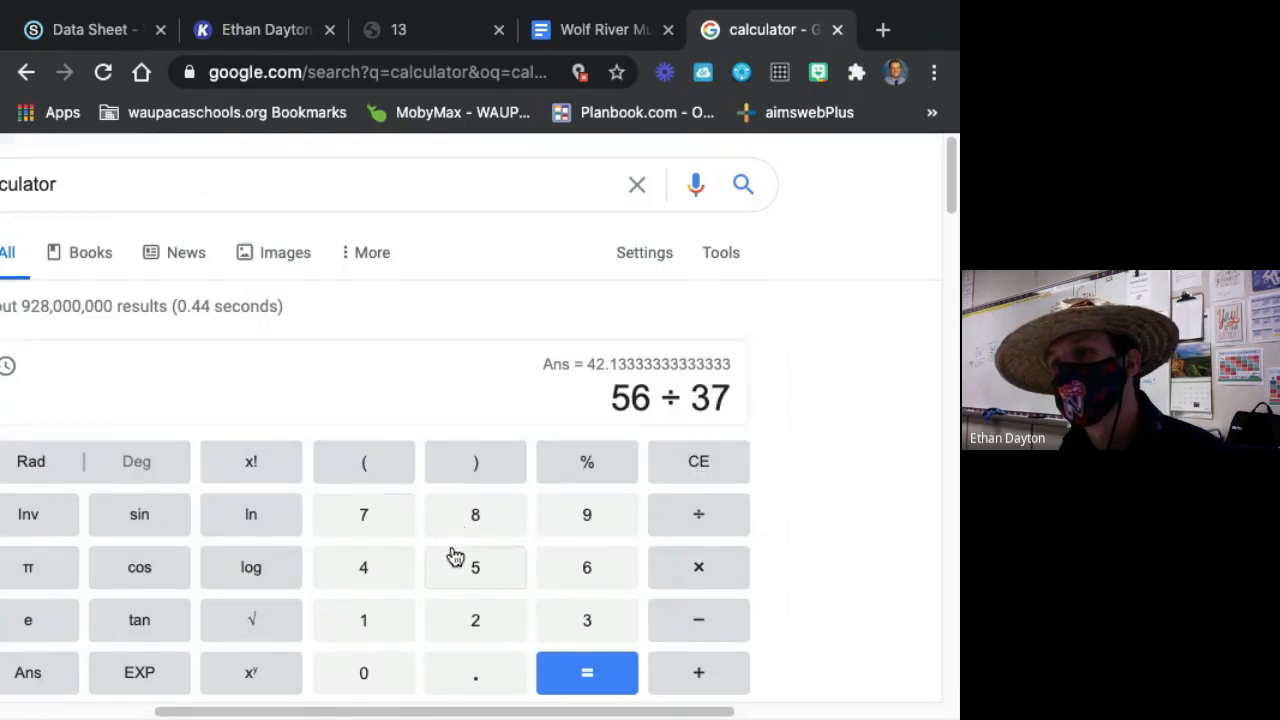
pyautogui.click(452, 557)
pyautogui.click(589, 684)
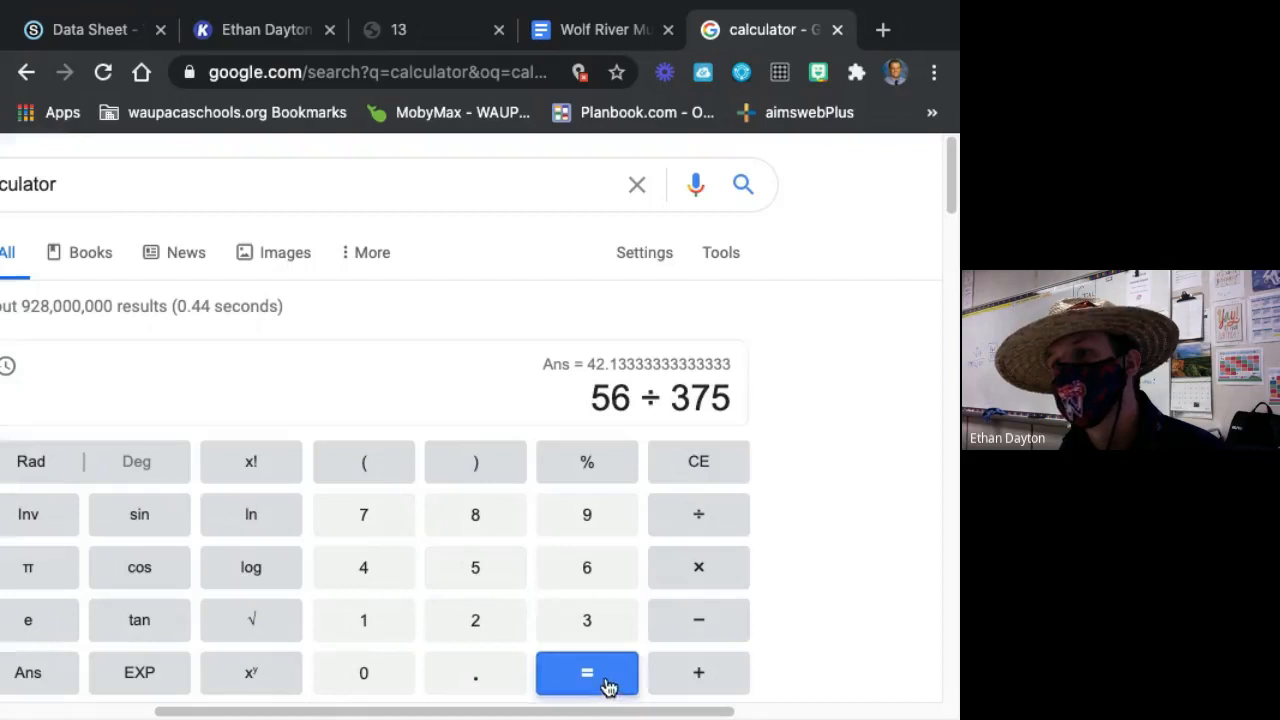
# Multiply the division result by 100 to convert the Unk. Sex share to a percent.
pyautogui.click(697, 578)
pyautogui.click(392, 627)
pyautogui.click(363, 678)
pyautogui.click(363, 678)
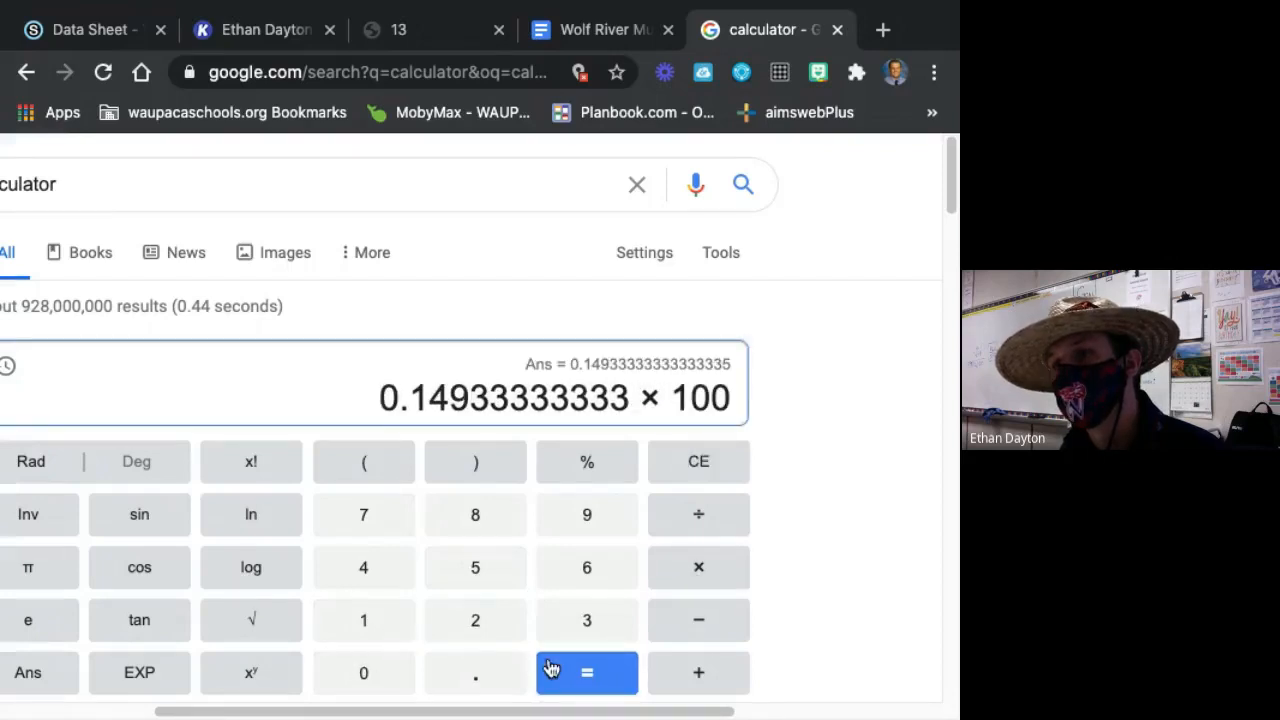
pyautogui.click(560, 667)
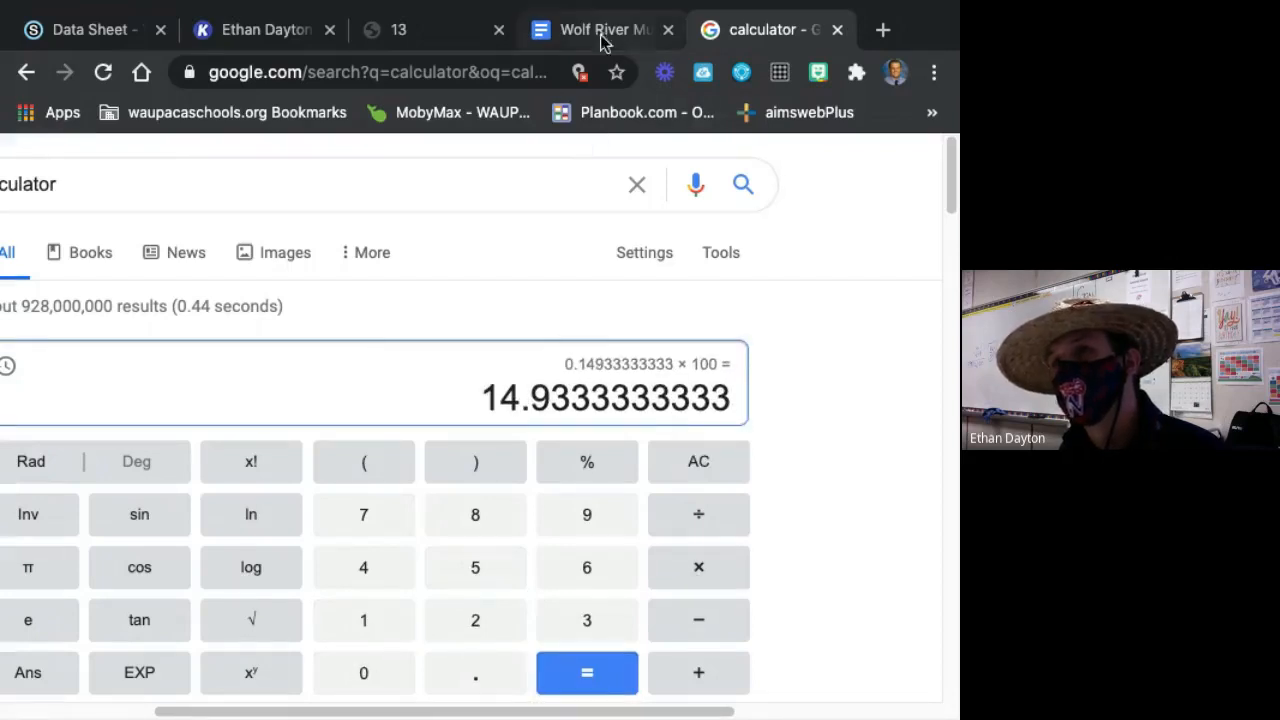
# Back in the Kami data sheet, add 15% in red under Unk. Sex and place it on the Percent by Column line beneath 56.
pyautogui.click(230, 22)
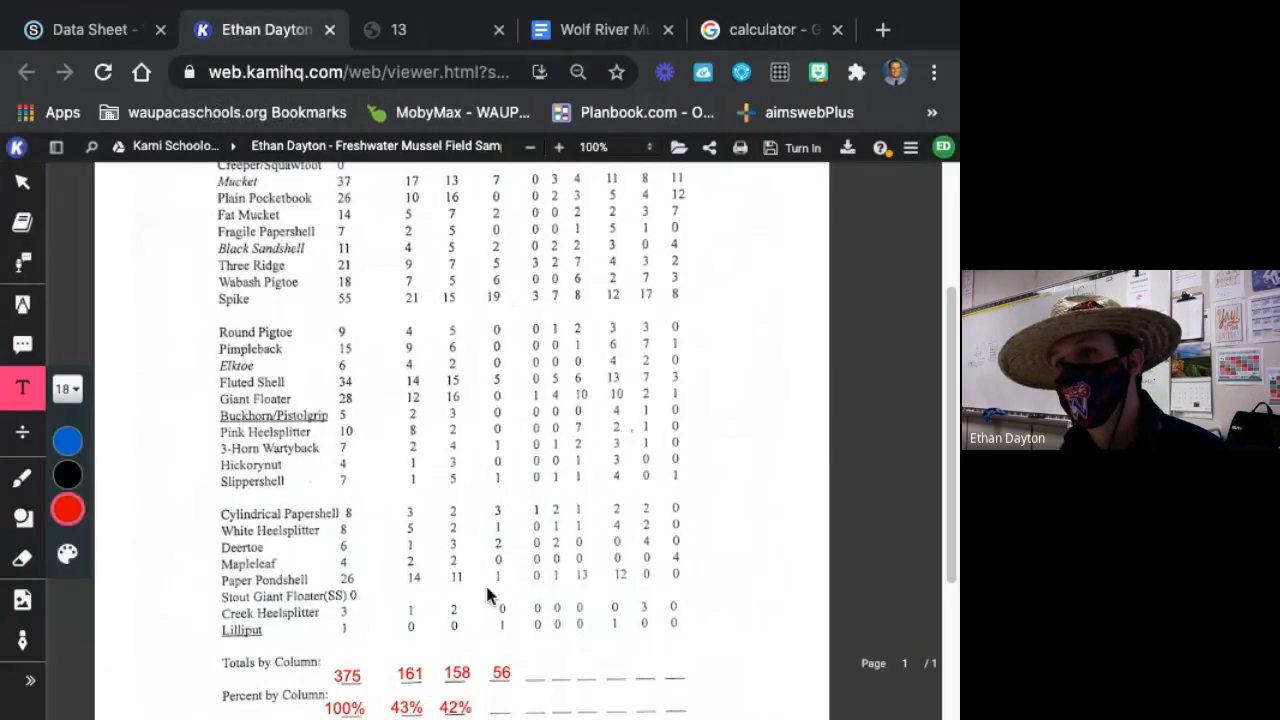
pyautogui.click(505, 714)
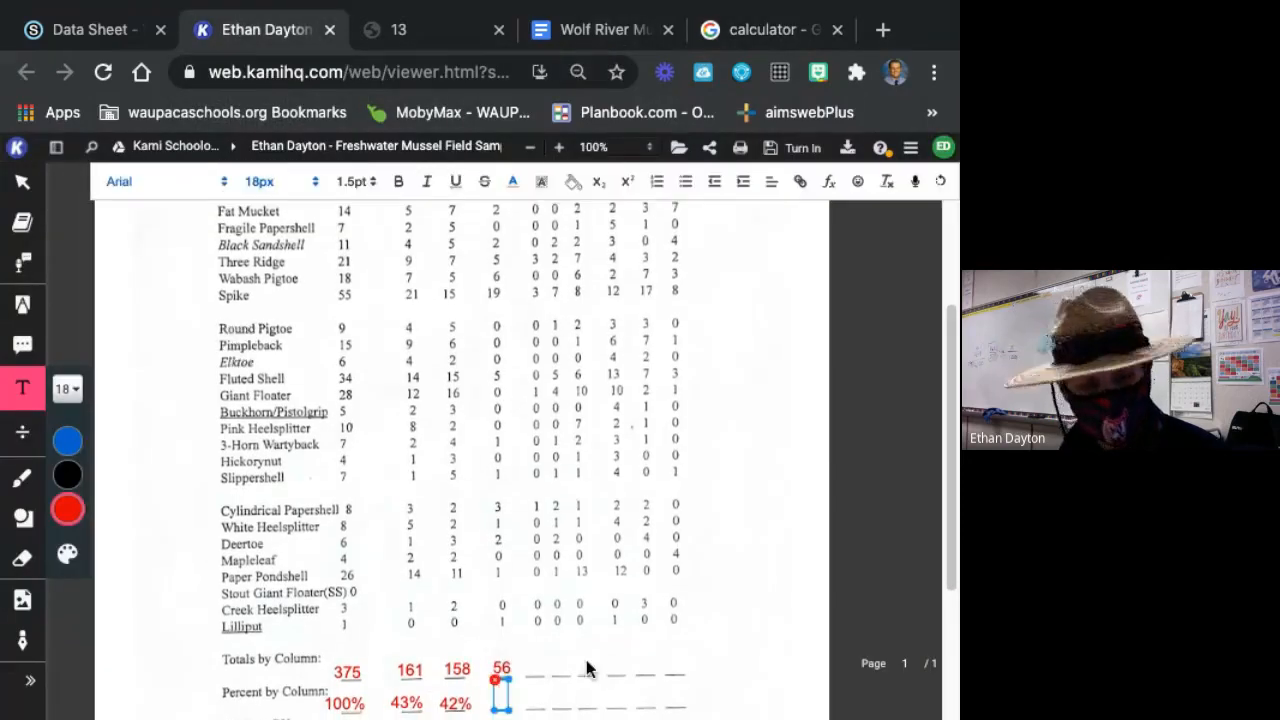
pyautogui.write('15')
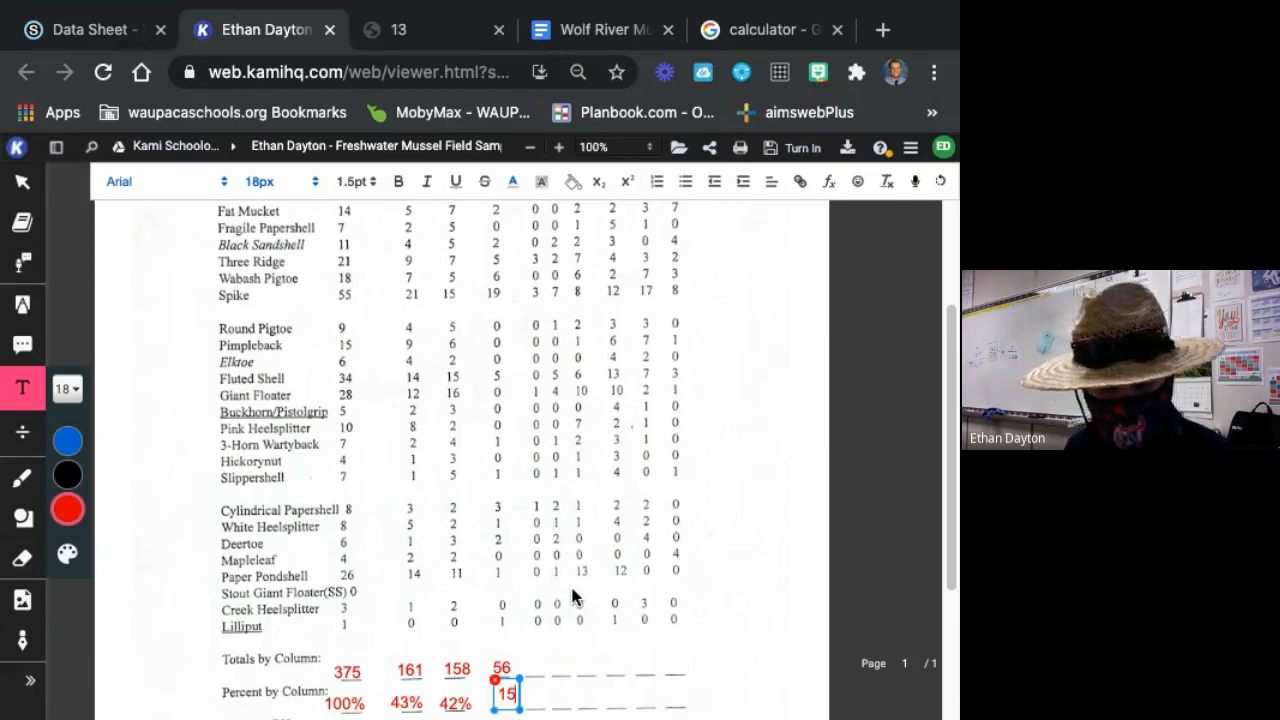
pyautogui.write('%')
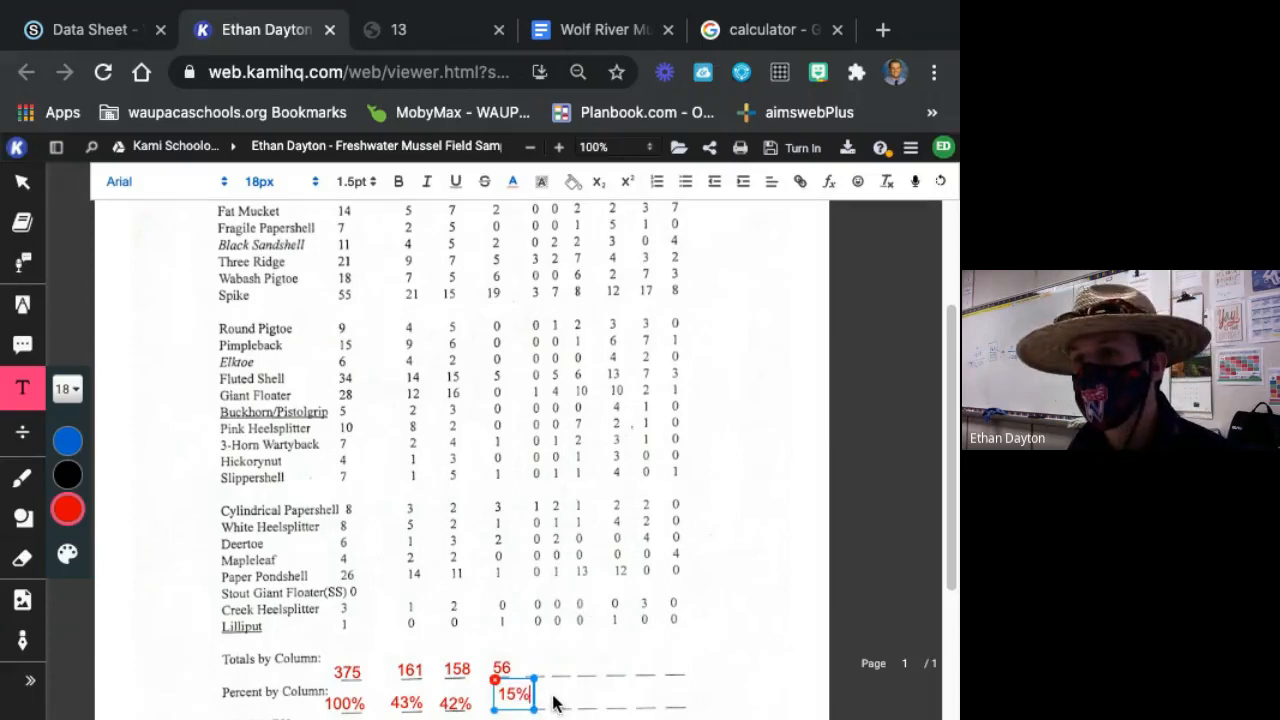
pyautogui.moveTo(535, 693); pyautogui.dragTo(524, 703)
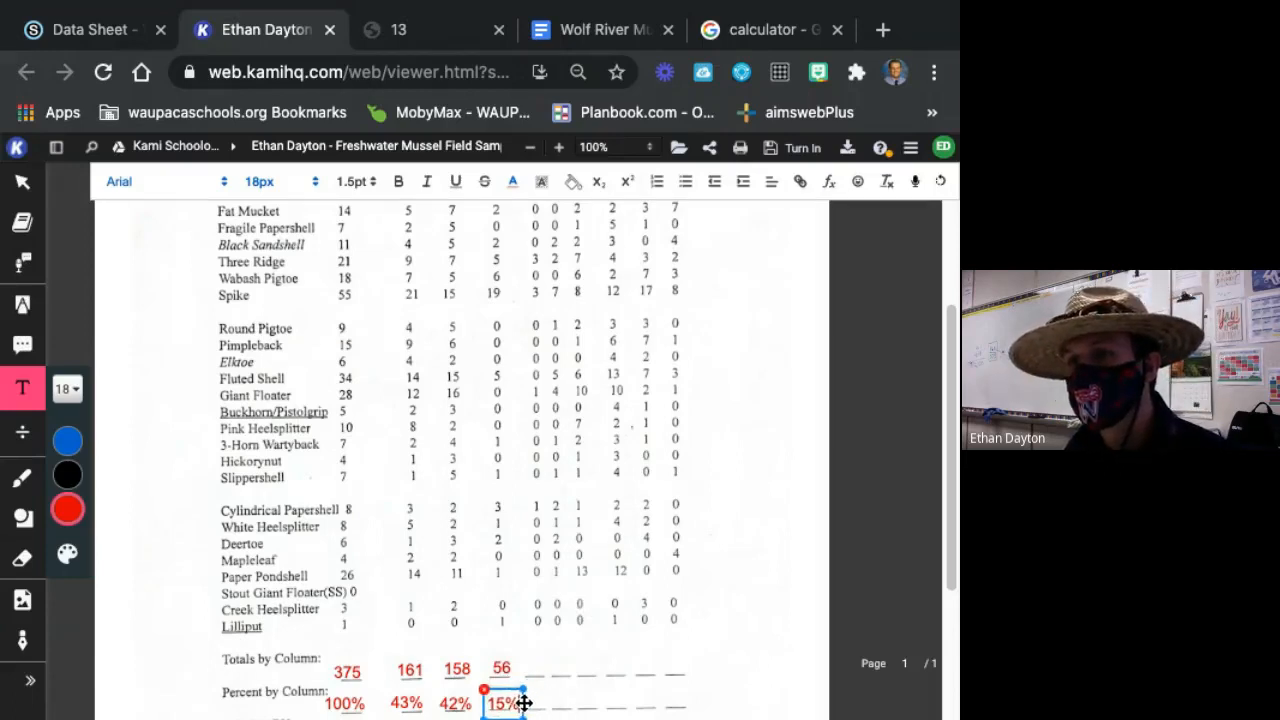
# Nudge the 43%, 15% and 158 text boxes slightly so they line up with their blanks on the totals and percent lines.
pyautogui.click(405, 703)
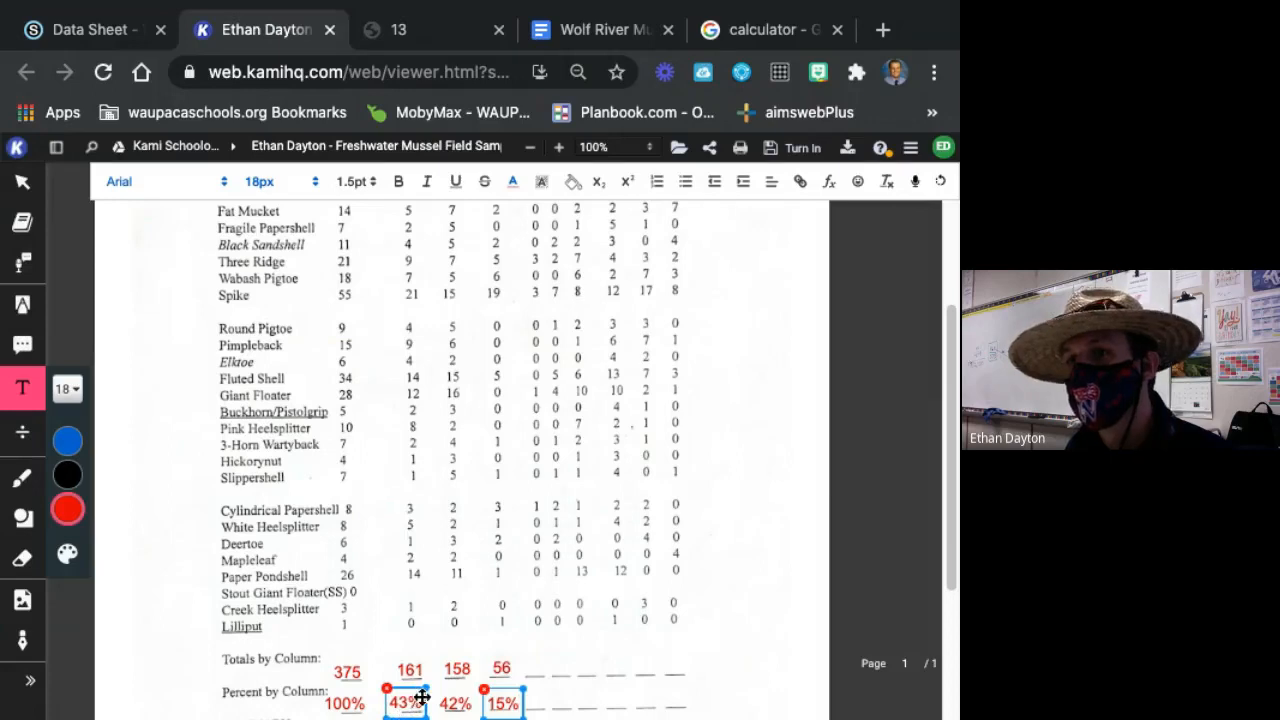
pyautogui.moveTo(424, 699); pyautogui.dragTo(425, 702)
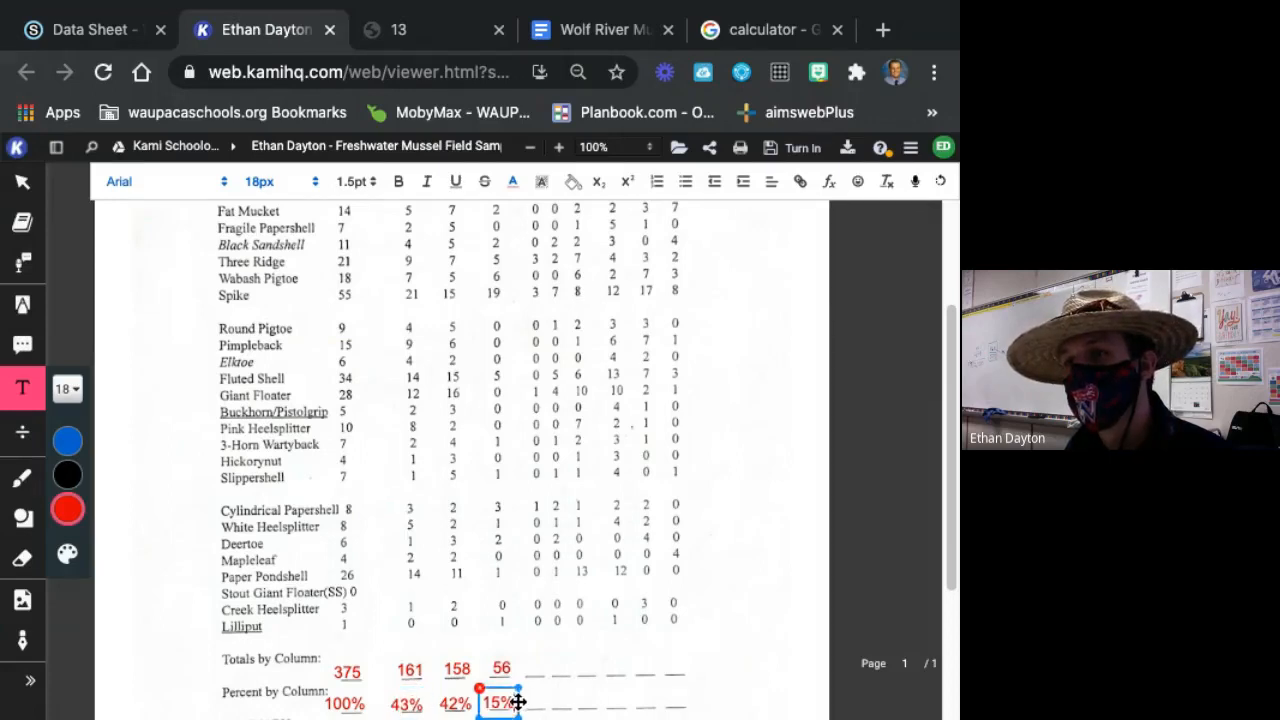
pyautogui.click(583, 668)
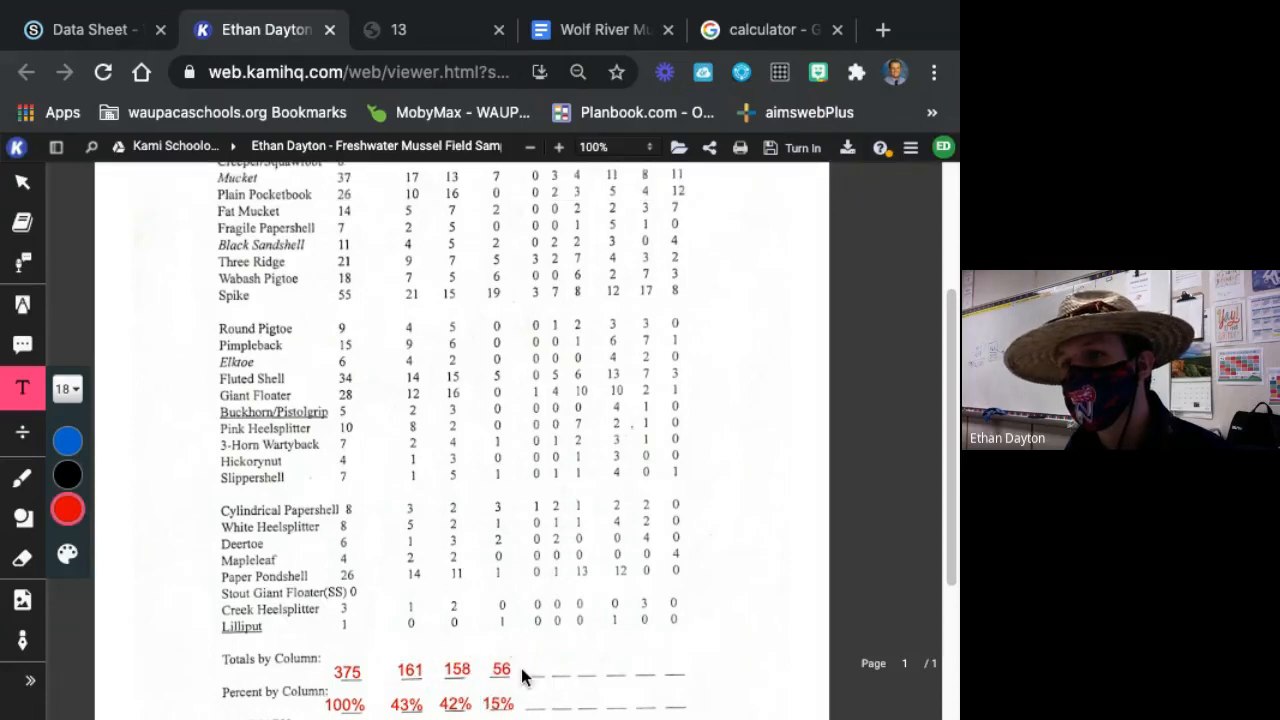
pyautogui.click(457, 668)
pyautogui.moveTo(478, 668); pyautogui.dragTo(476, 670)
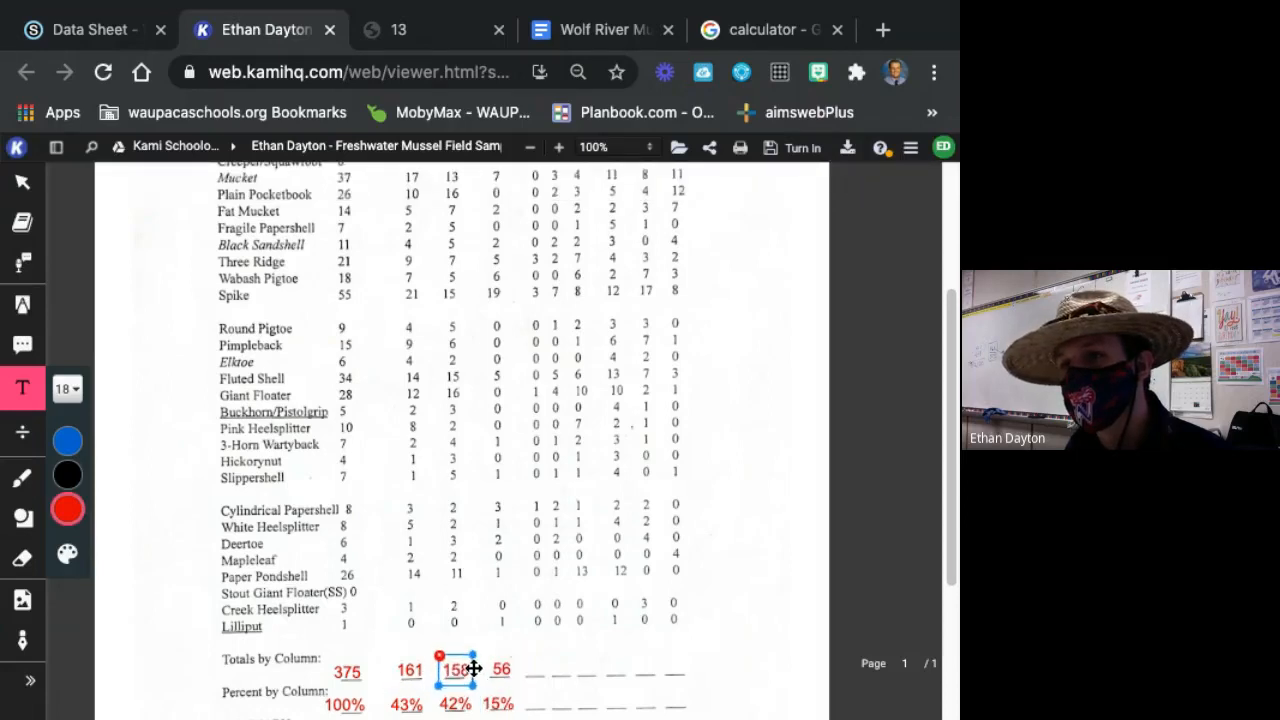
pyautogui.click(700, 704)
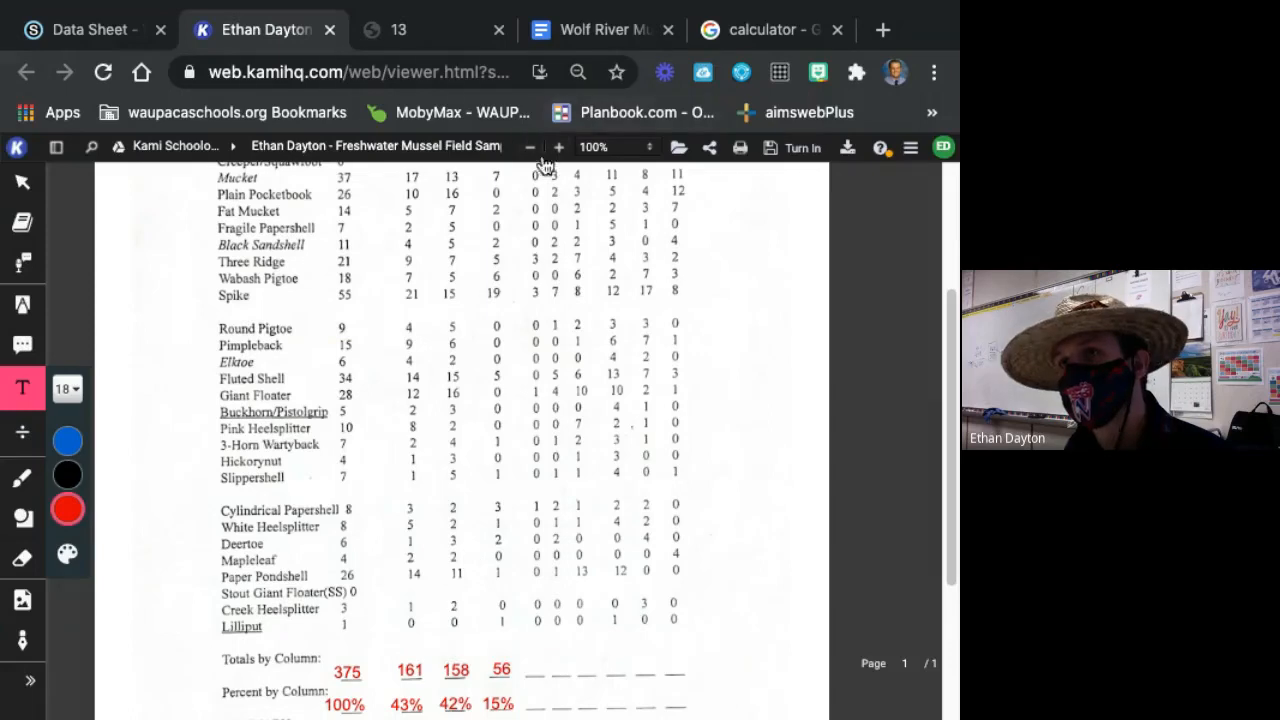
# Switch to the Google calculator, clear the previous entry and add 158 + 156 + 56 to check the sex-column totals.
pyautogui.click(762, 43)
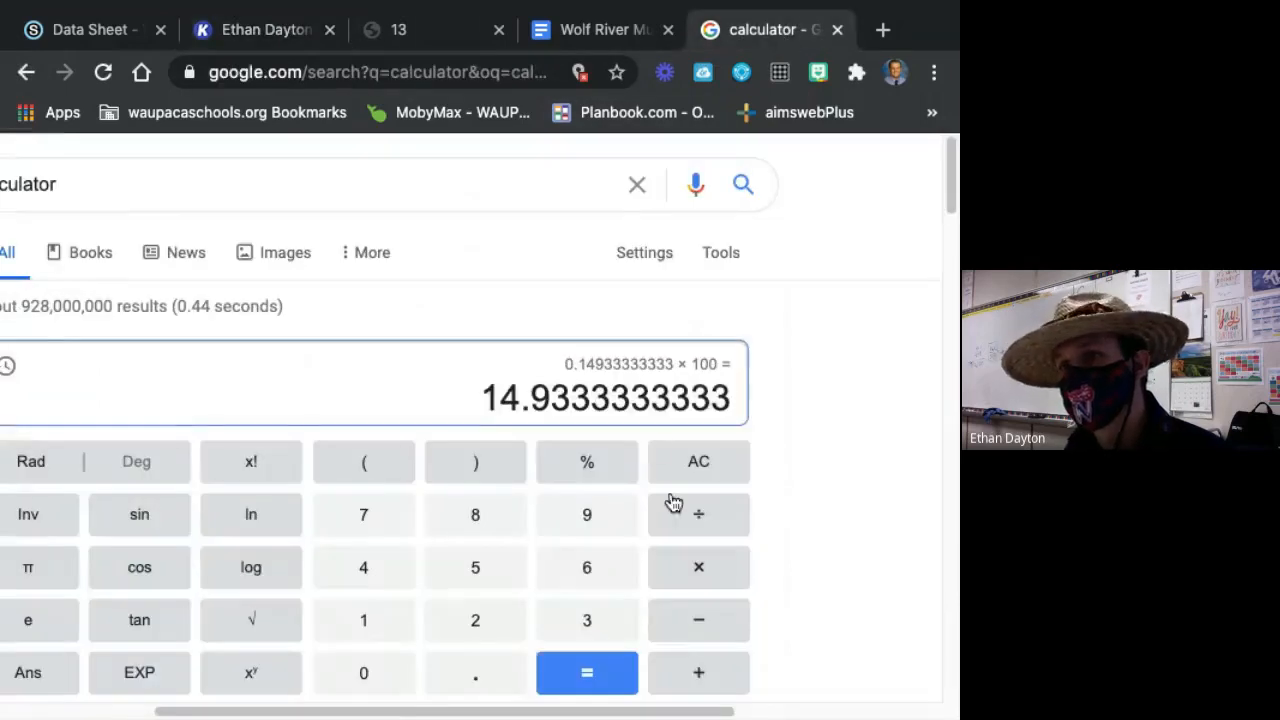
pyautogui.click(698, 461)
pyautogui.click(375, 624)
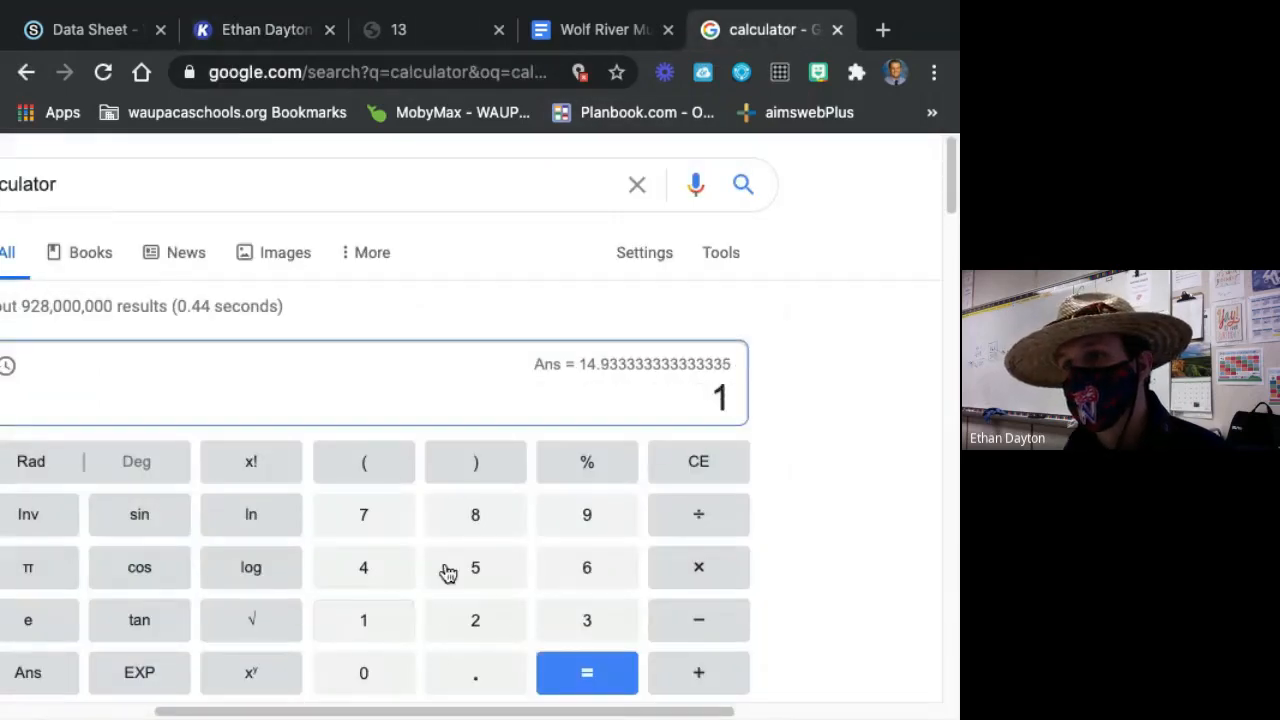
pyautogui.click(447, 573)
pyautogui.click(510, 530)
pyautogui.click(706, 671)
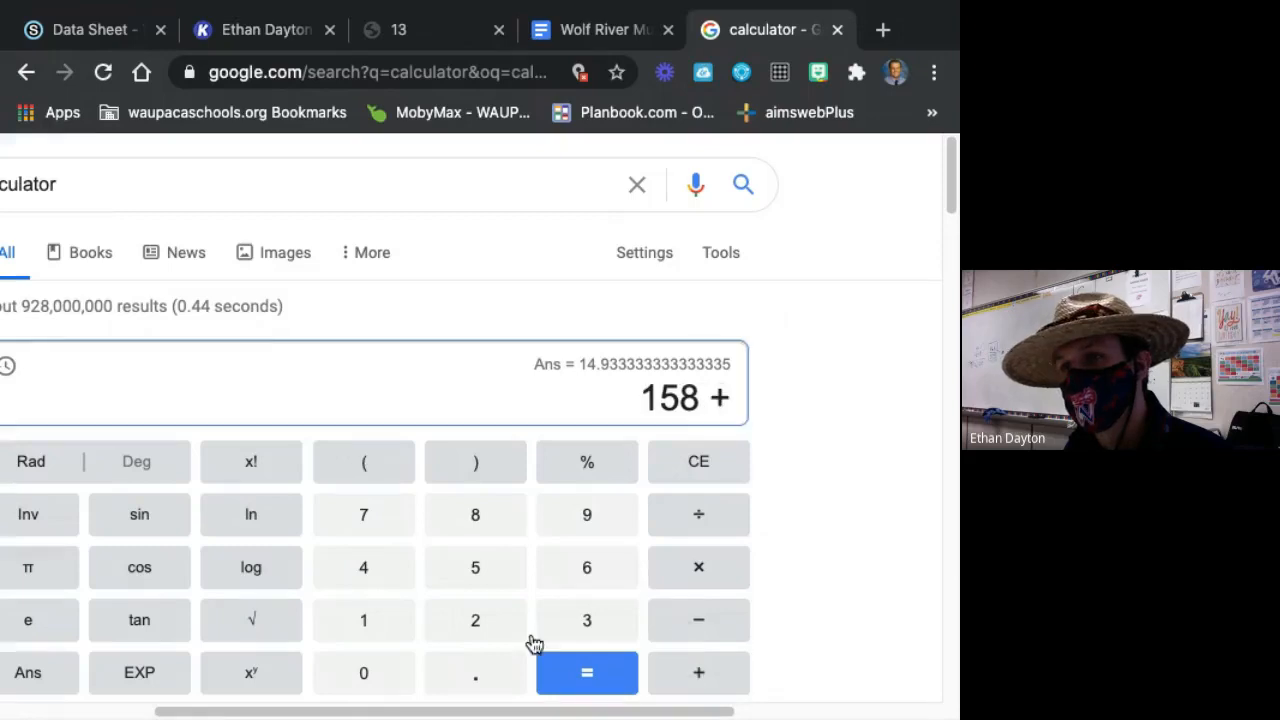
pyautogui.click(408, 624)
pyautogui.click(491, 571)
pyautogui.click(600, 578)
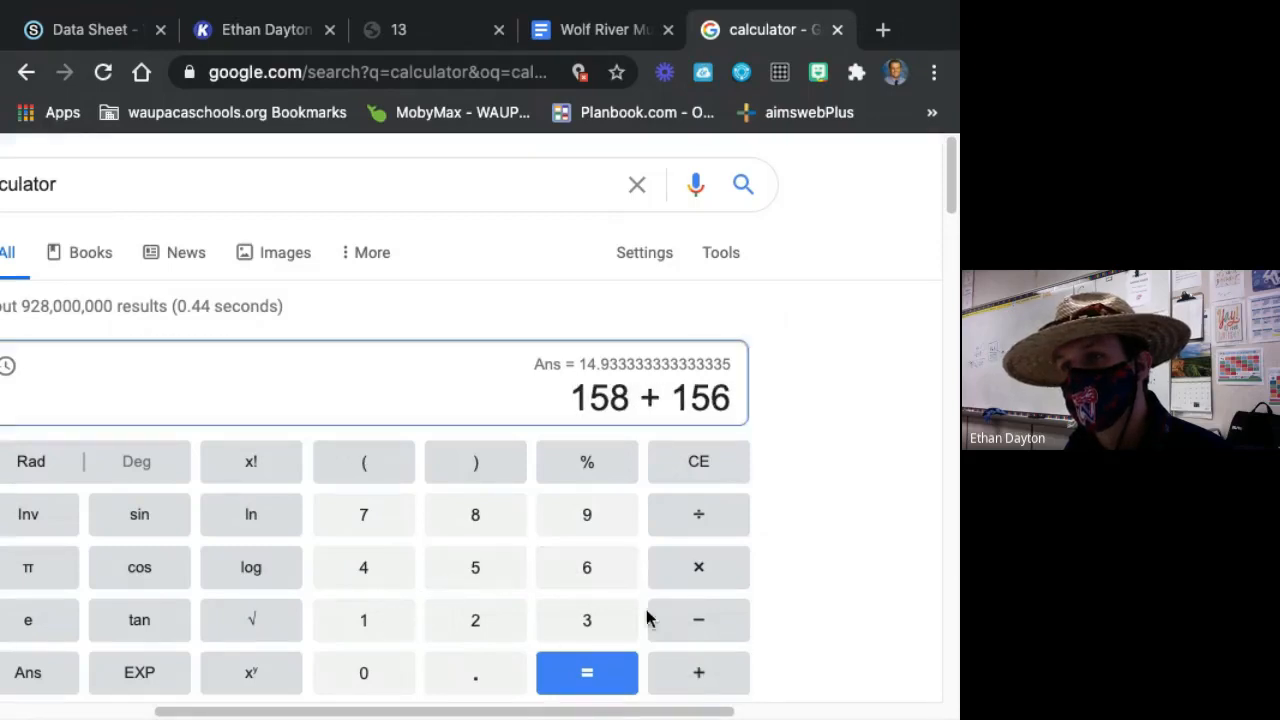
pyautogui.click(696, 681)
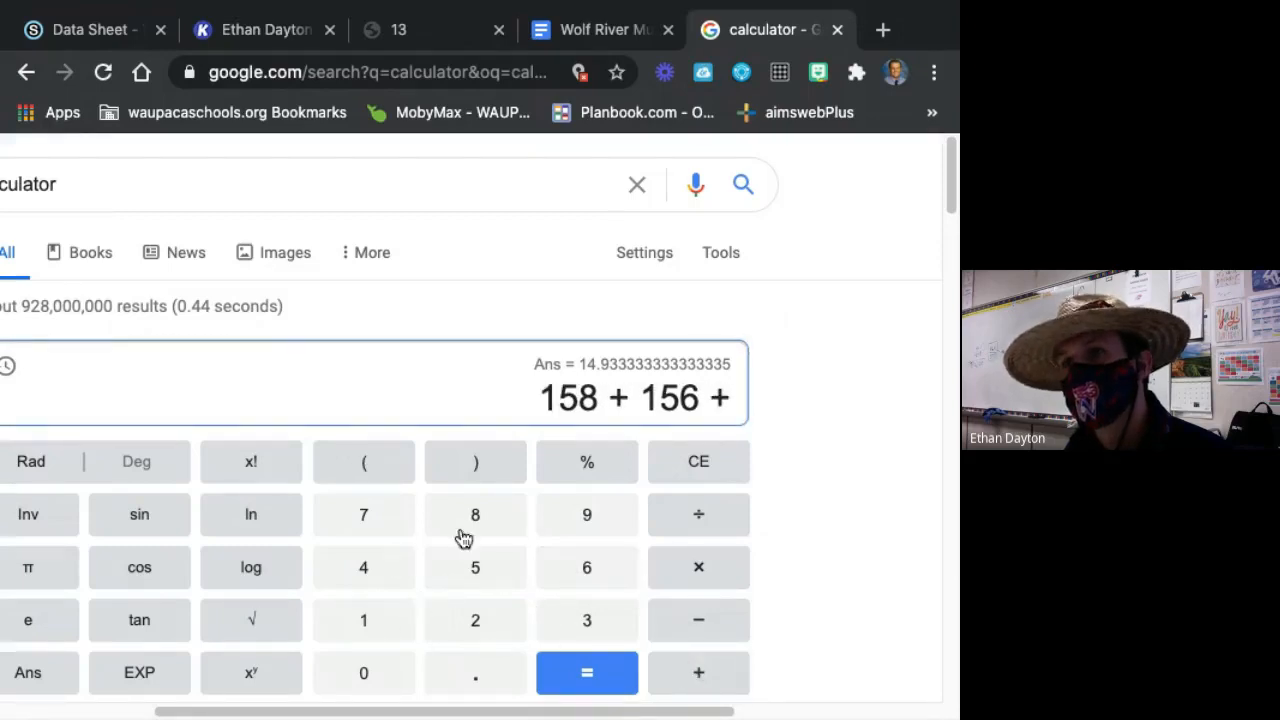
pyautogui.click(478, 572)
pyautogui.click(588, 577)
pyautogui.click(612, 676)
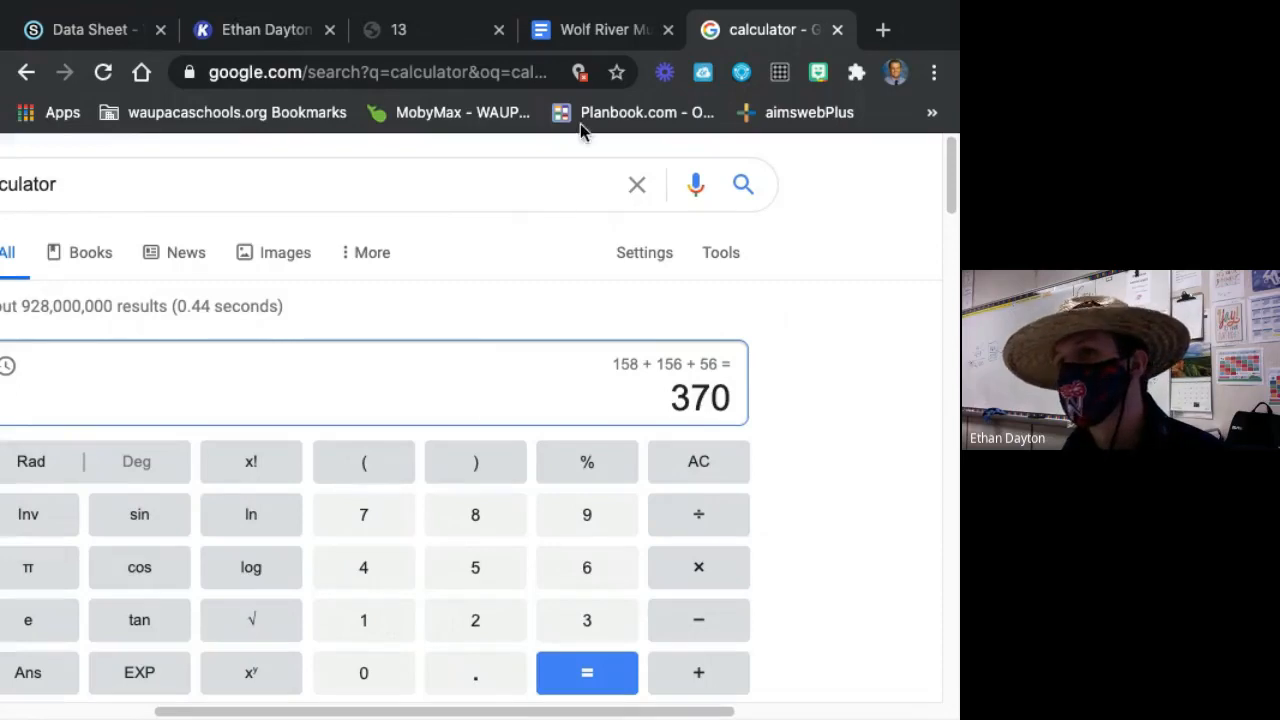
# Return to the Kami data sheet and re-read the Male, Female and Unk. Sex column totals.
pyautogui.click(566, 36)
pyautogui.click(448, 25)
pyautogui.scroll(-4, 651, 480)
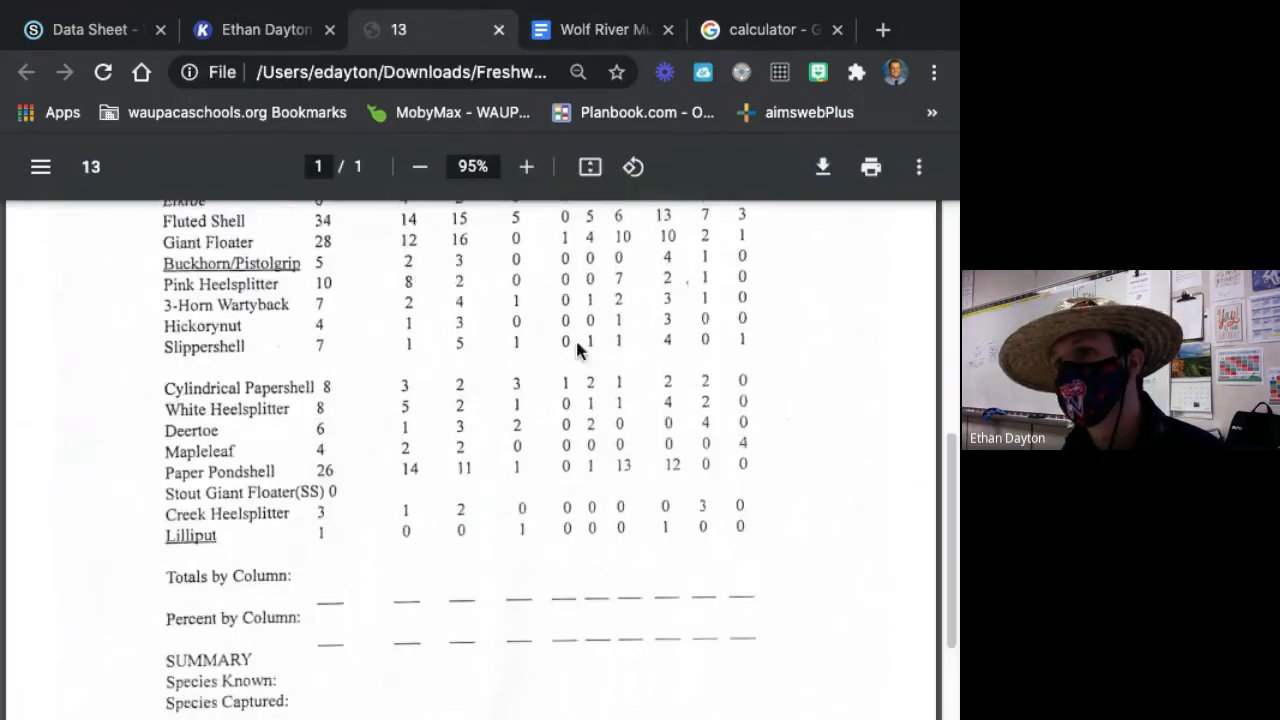
pyautogui.scroll(1, 700, 486)
pyautogui.click(598, 36)
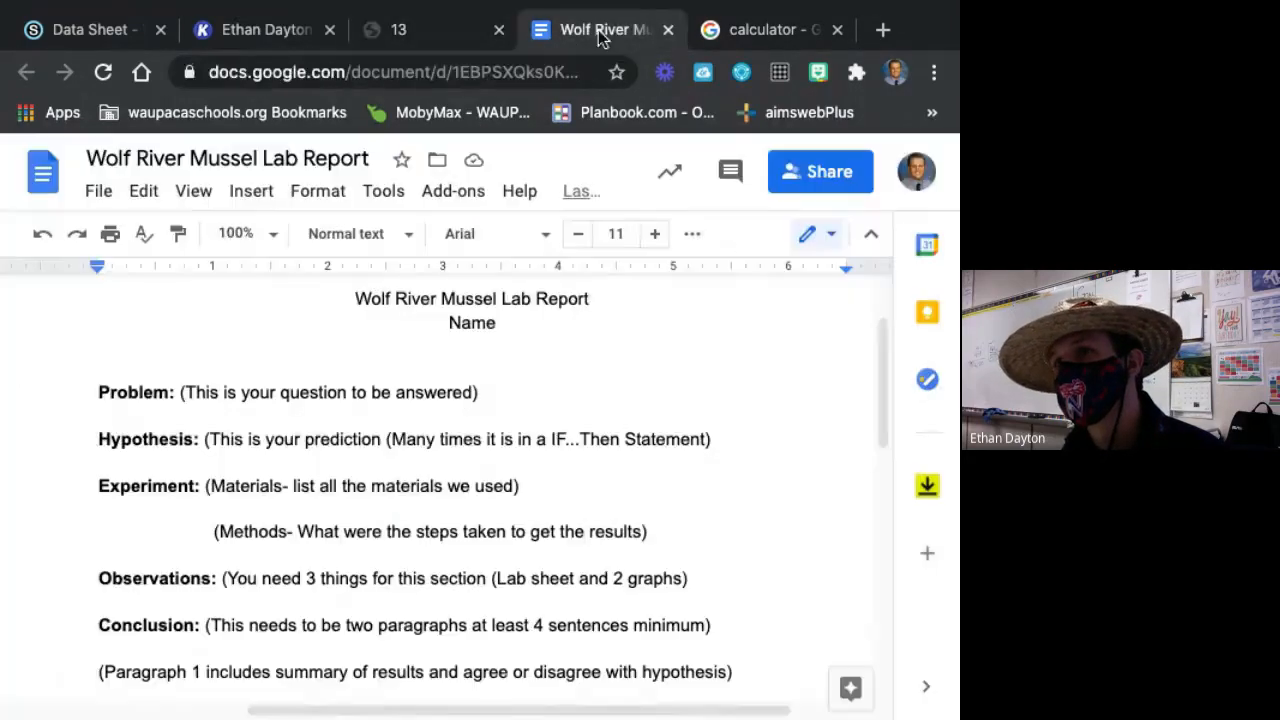
pyautogui.click(244, 36)
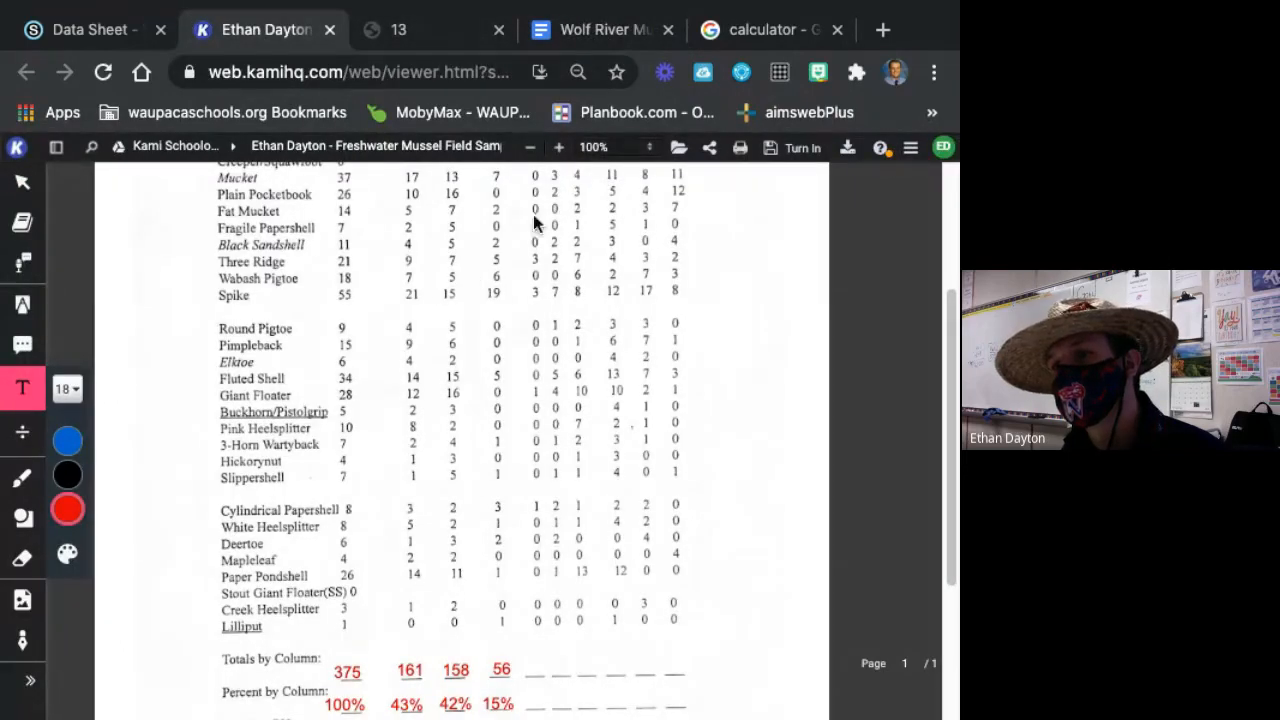
# Back in the Google calculator, add the column totals 161 + 158 + 56 to check them against the Total Capture.
pyautogui.click(617, 31)
pyautogui.click(790, 30)
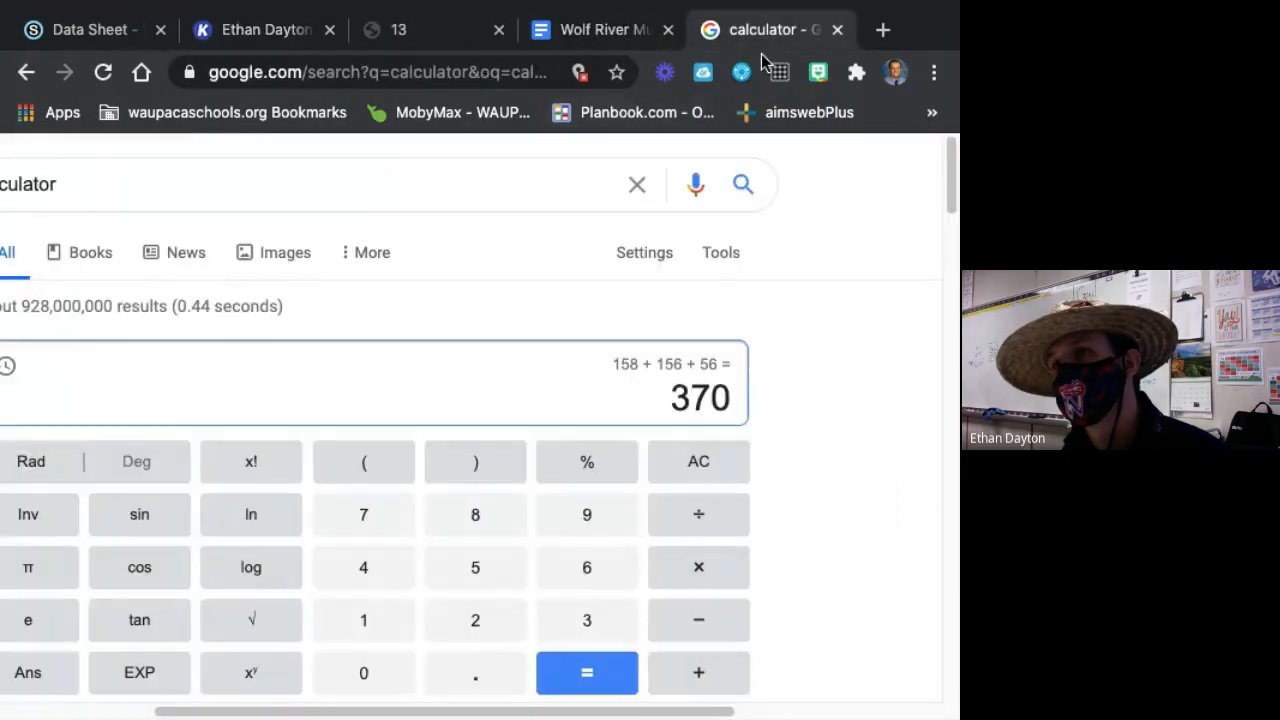
pyautogui.click(394, 631)
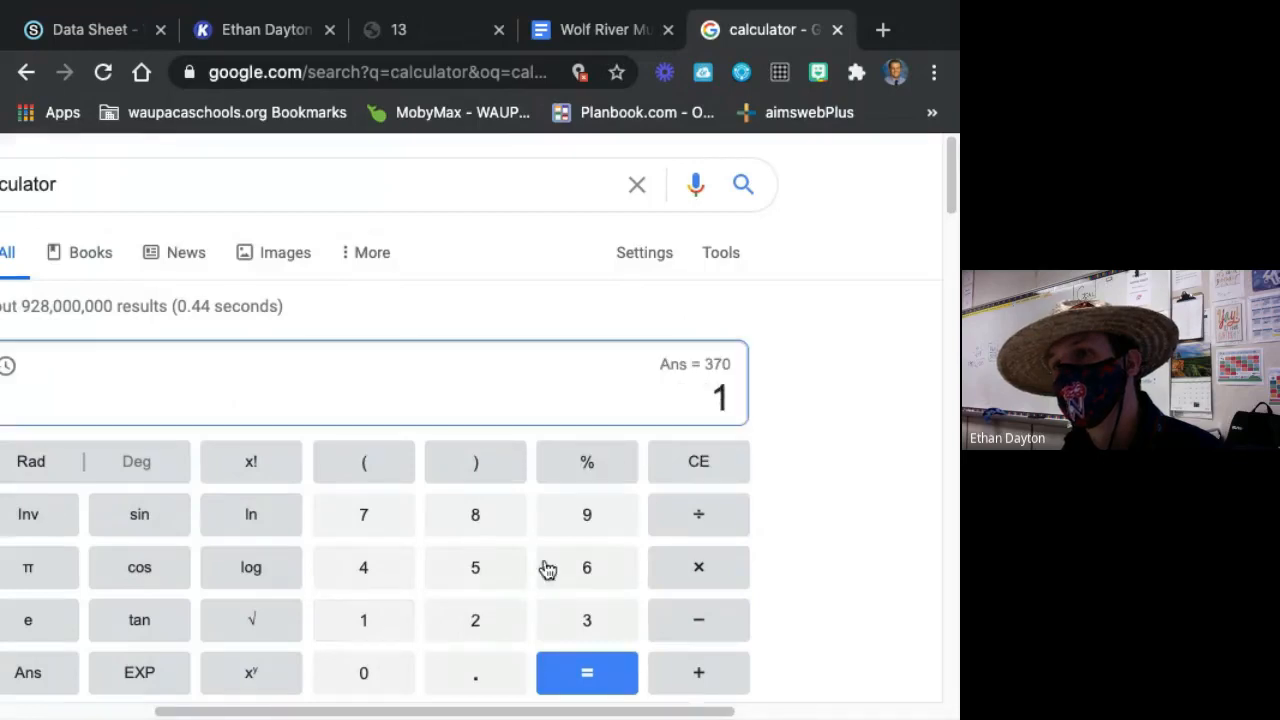
pyautogui.click(561, 571)
pyautogui.click(392, 623)
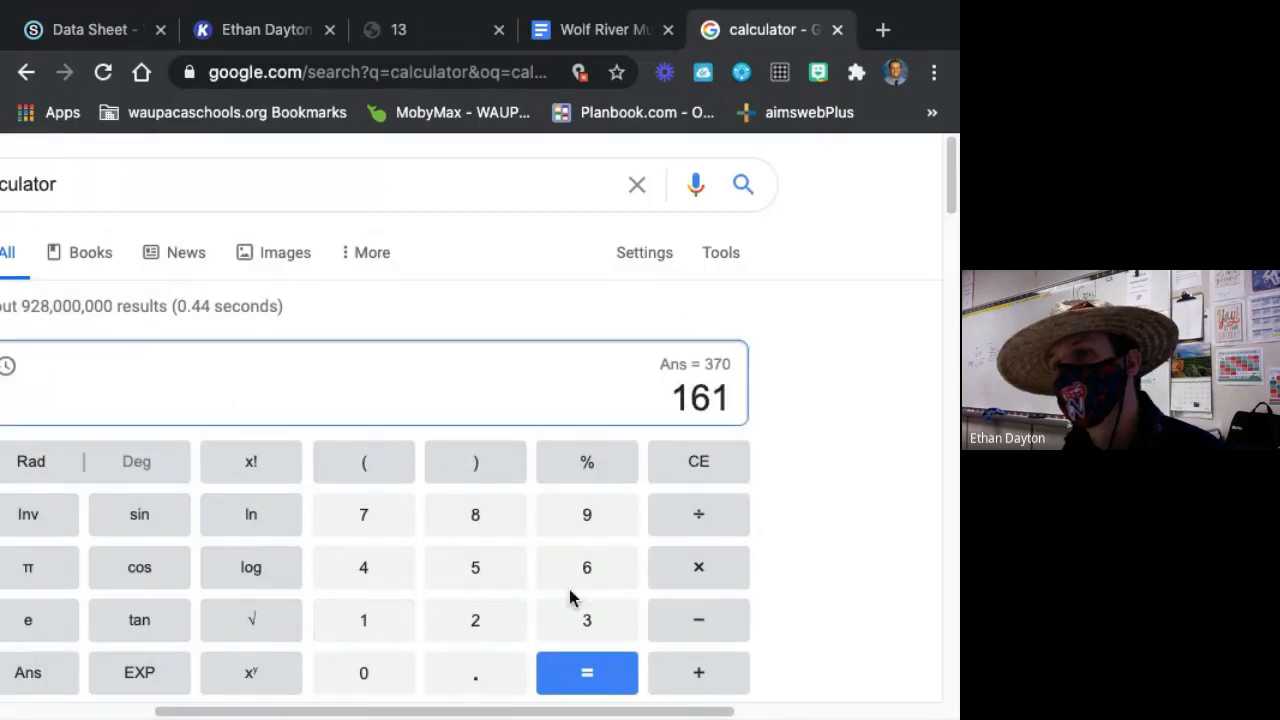
pyautogui.click(715, 679)
pyautogui.click(394, 626)
pyautogui.click(453, 574)
pyautogui.click(470, 522)
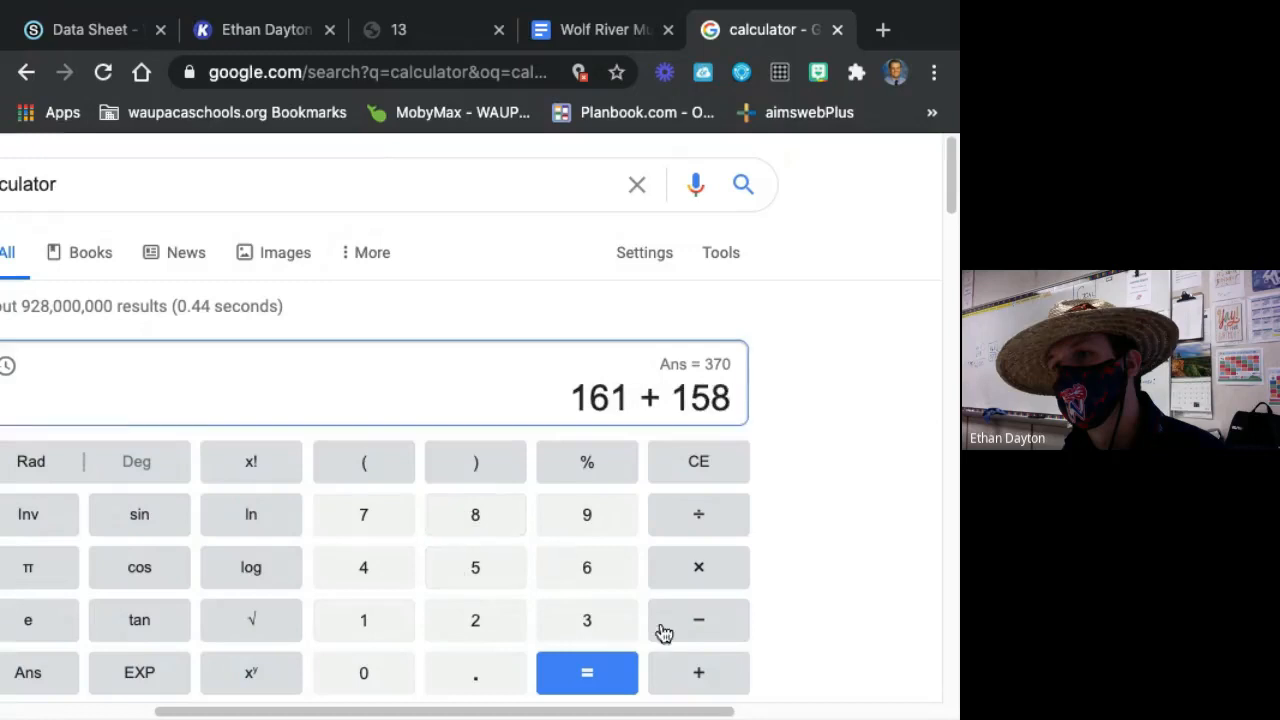
pyautogui.click(706, 677)
pyautogui.click(496, 577)
pyautogui.click(553, 569)
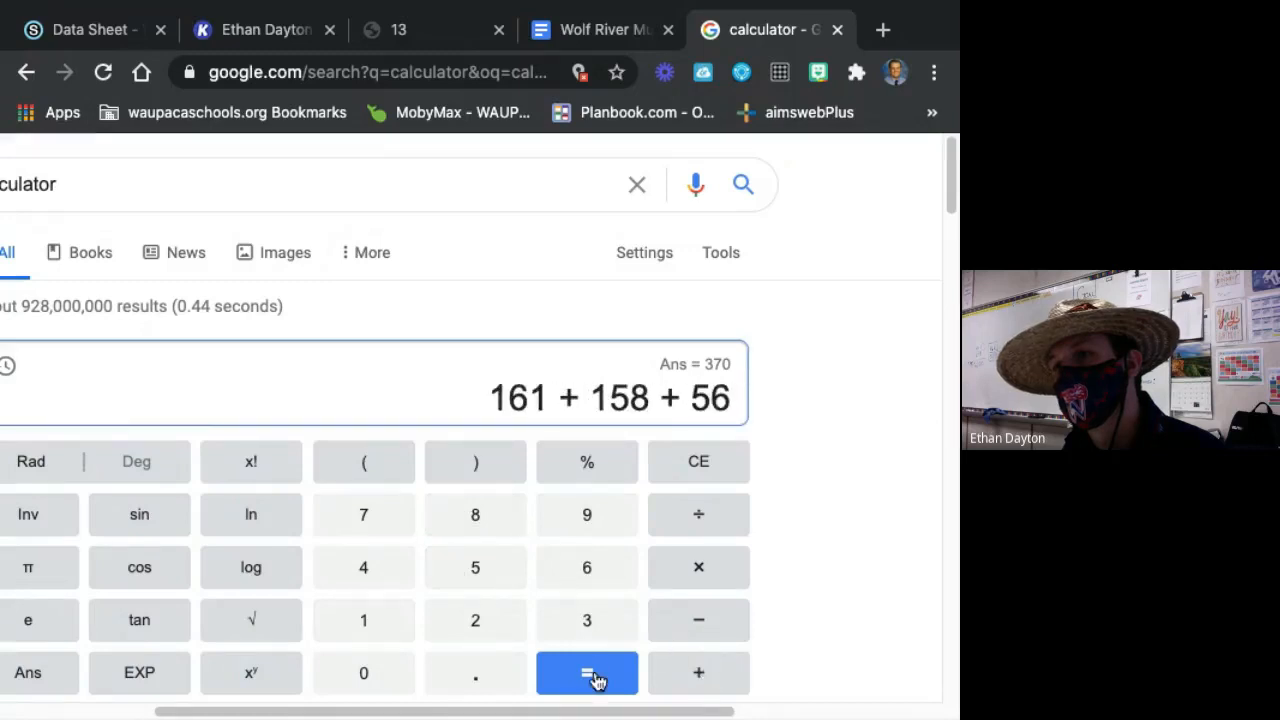
pyautogui.click(596, 681)
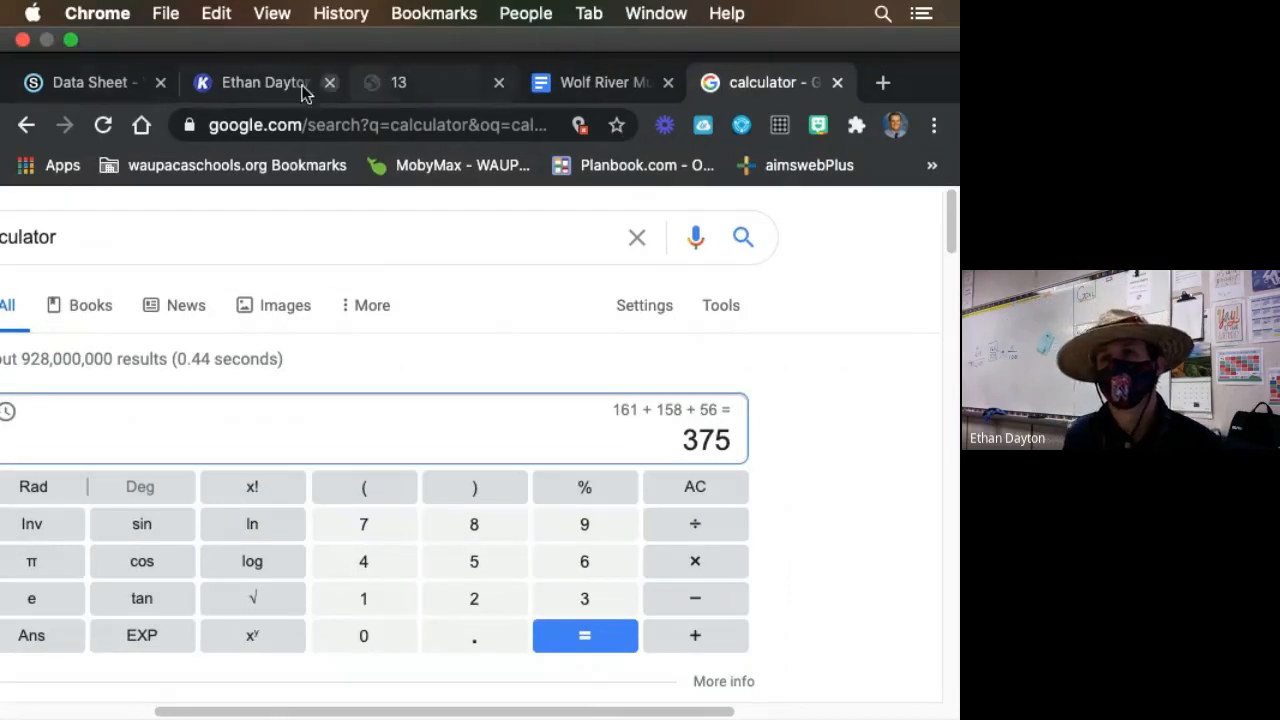
# In the Kami data sheet, highlight the Male, Female and Unk. Sex columns in magenta from their headings through the percent line.
pyautogui.click(262, 84)
pyautogui.scroll(-3, 584, 433)
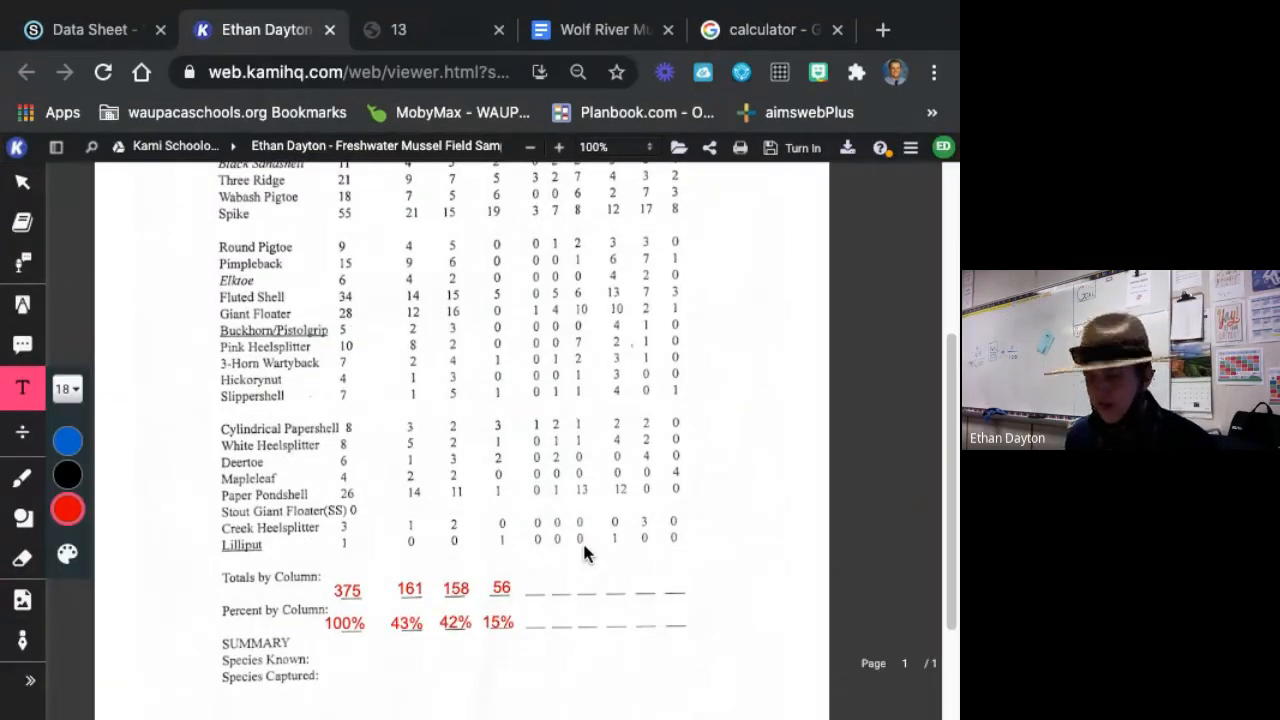
pyautogui.scroll(-2, 557, 523)
pyautogui.scroll(5, 560, 480)
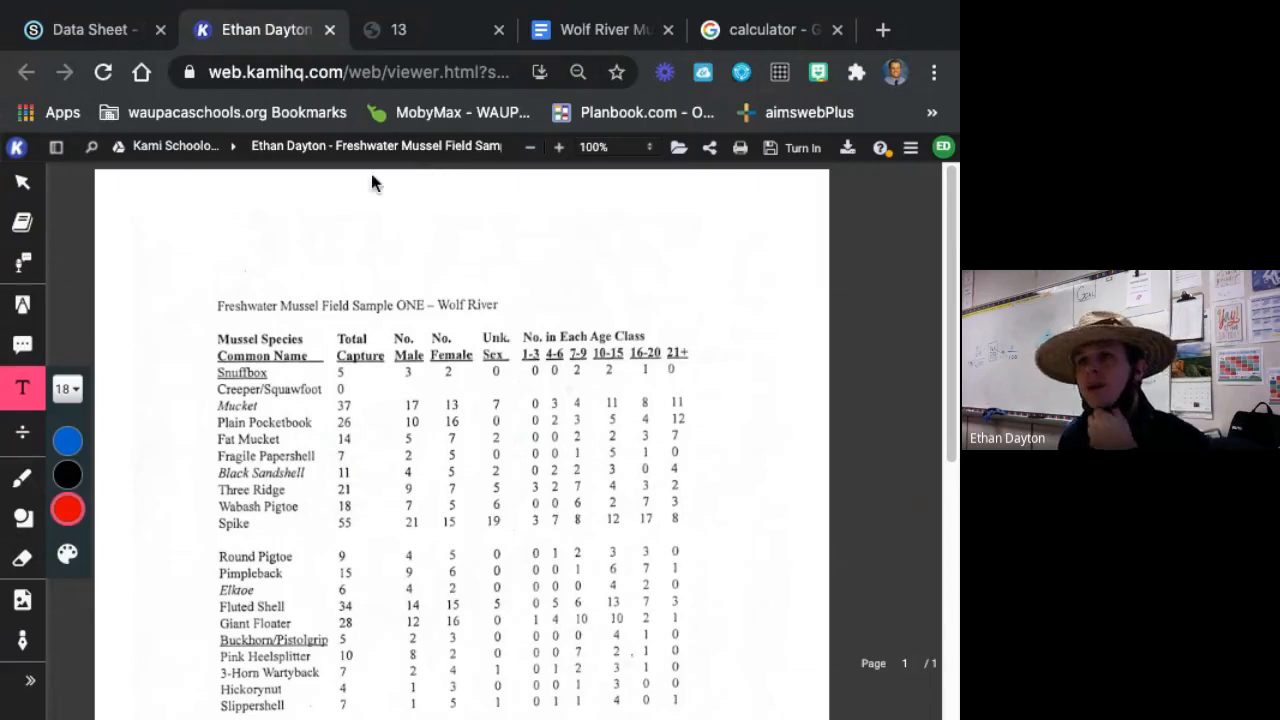
pyautogui.click(26, 304)
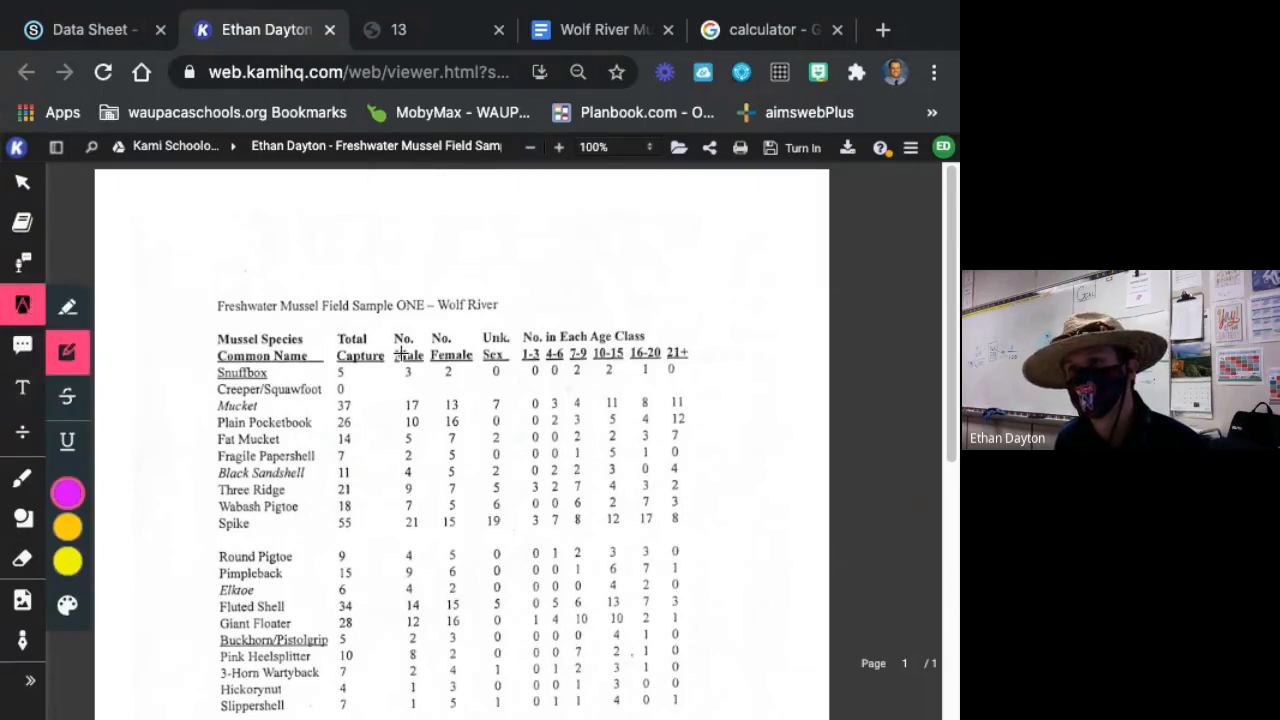
pyautogui.moveTo(390, 325); pyautogui.dragTo(517, 554)
pyautogui.scroll(-4, 523, 531)
pyautogui.scroll(4, 533, 504)
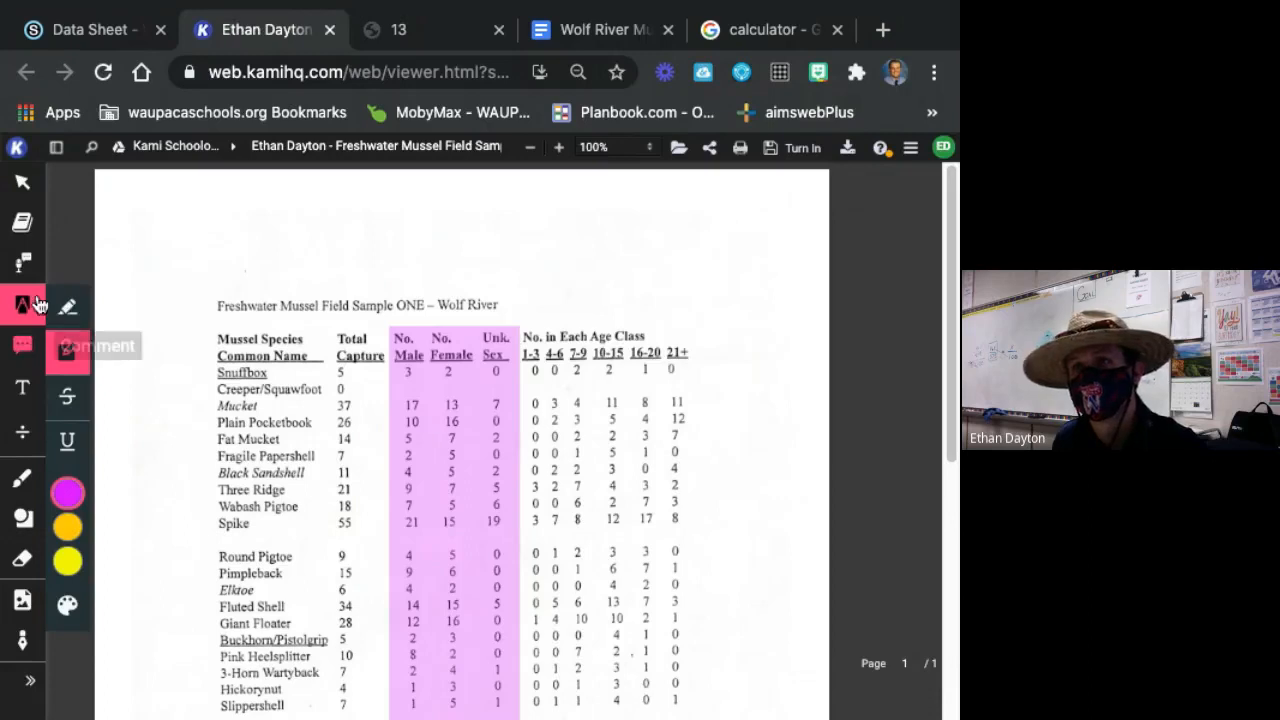
# Switch back to the Text tool and look over the 100% entry and the highlighted columns' totals and percents.
pyautogui.click(22, 387)
pyautogui.scroll(-5, 338, 350)
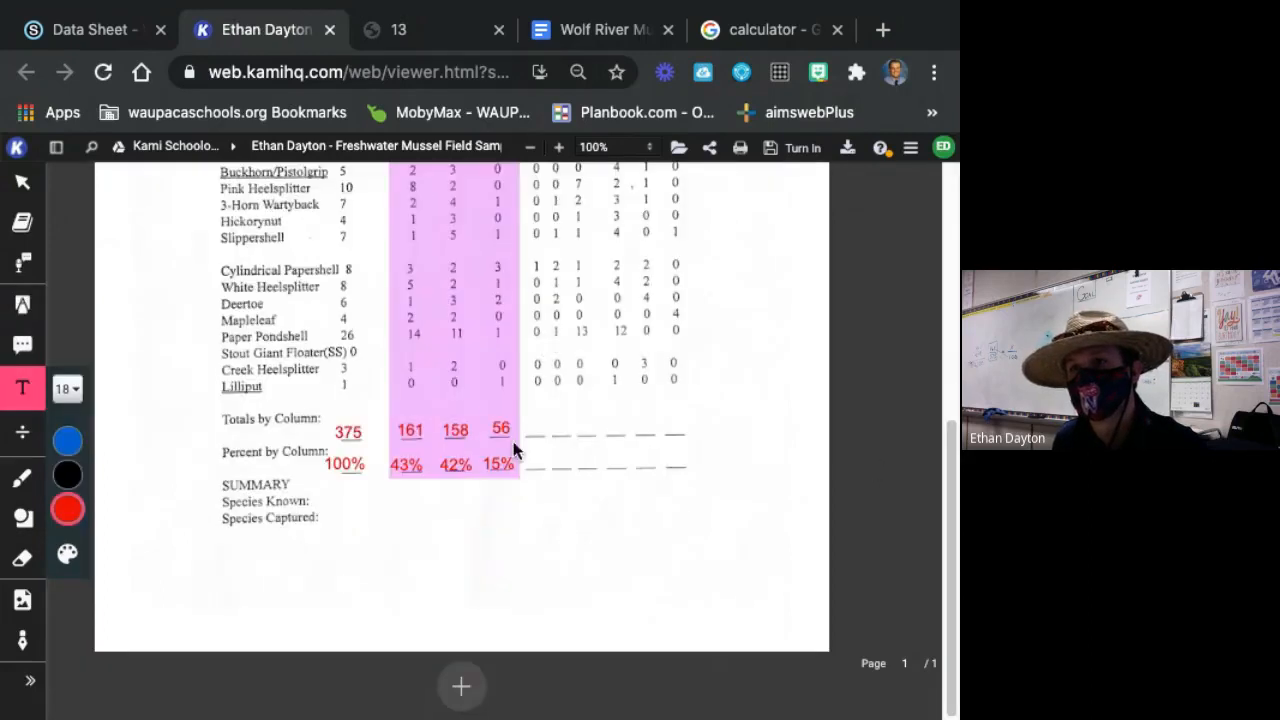
pyautogui.click(341, 460)
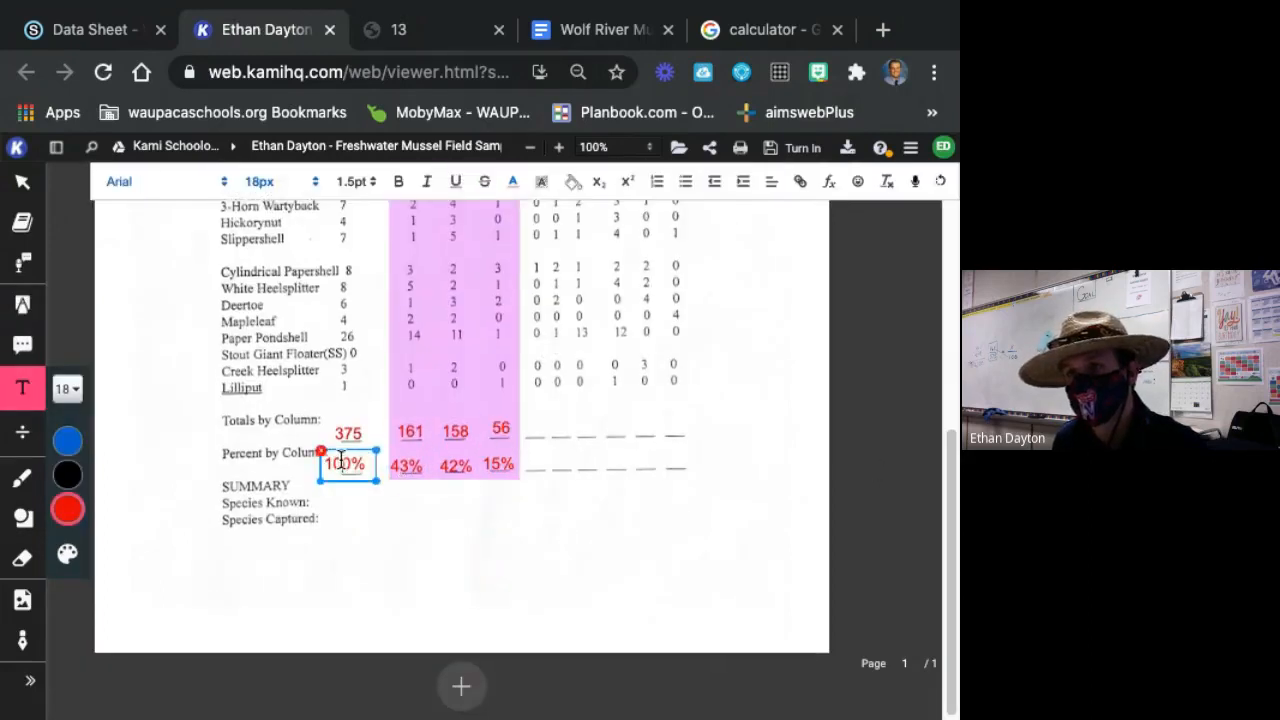
pyautogui.doubleClick(341, 462)
pyautogui.click(750, 514)
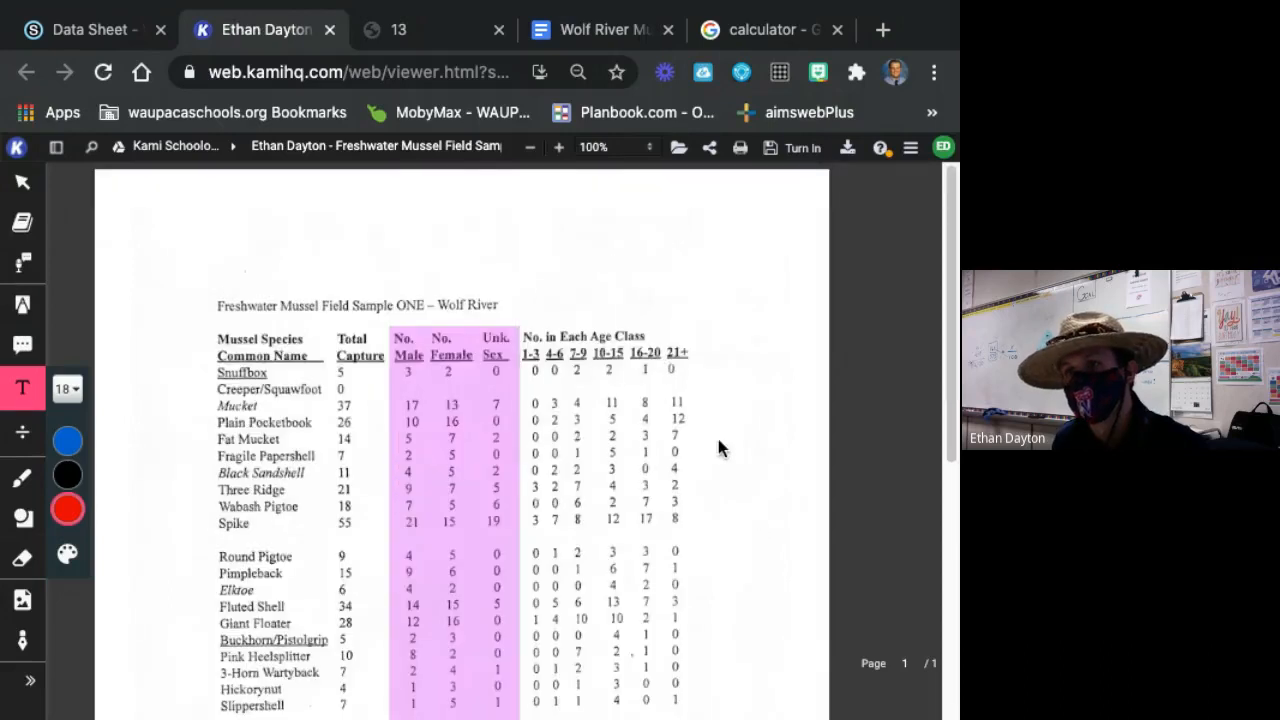
pyautogui.scroll(-1, 660, 400)
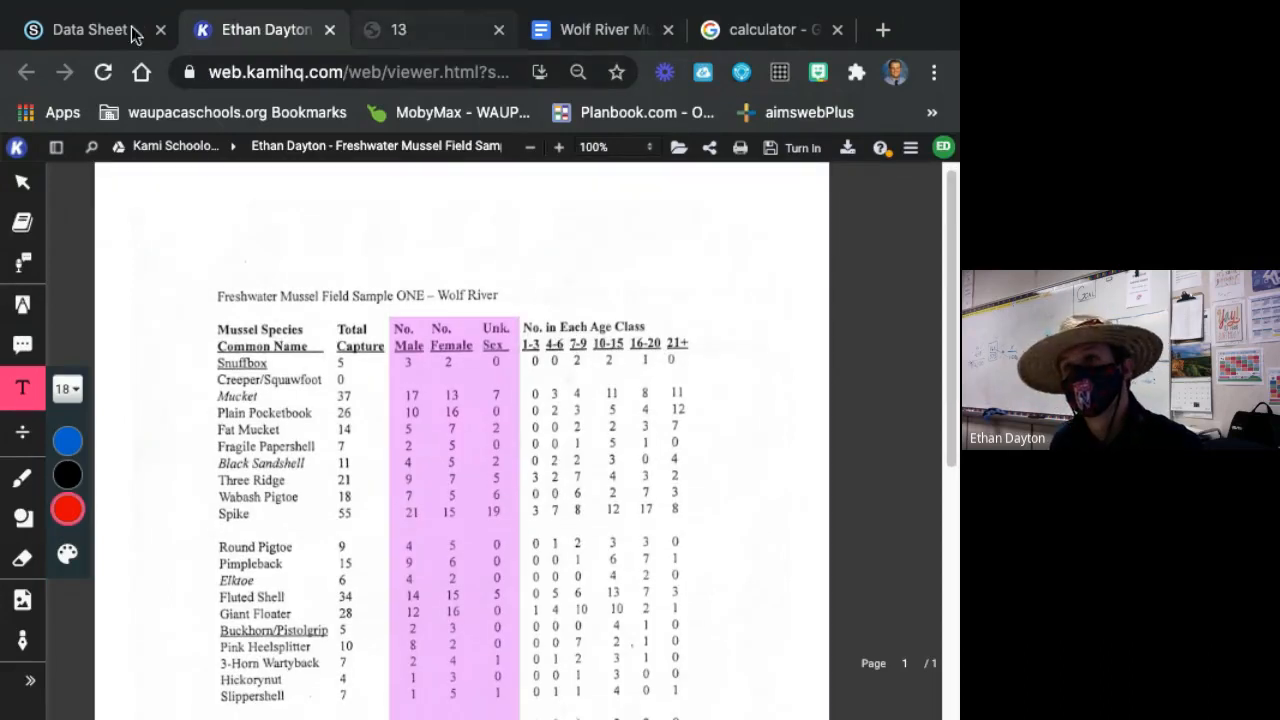
# Switch to the Google calculator and enter 3 + 3 to start summing the 1-3 age class column.
pyautogui.click(720, 29)
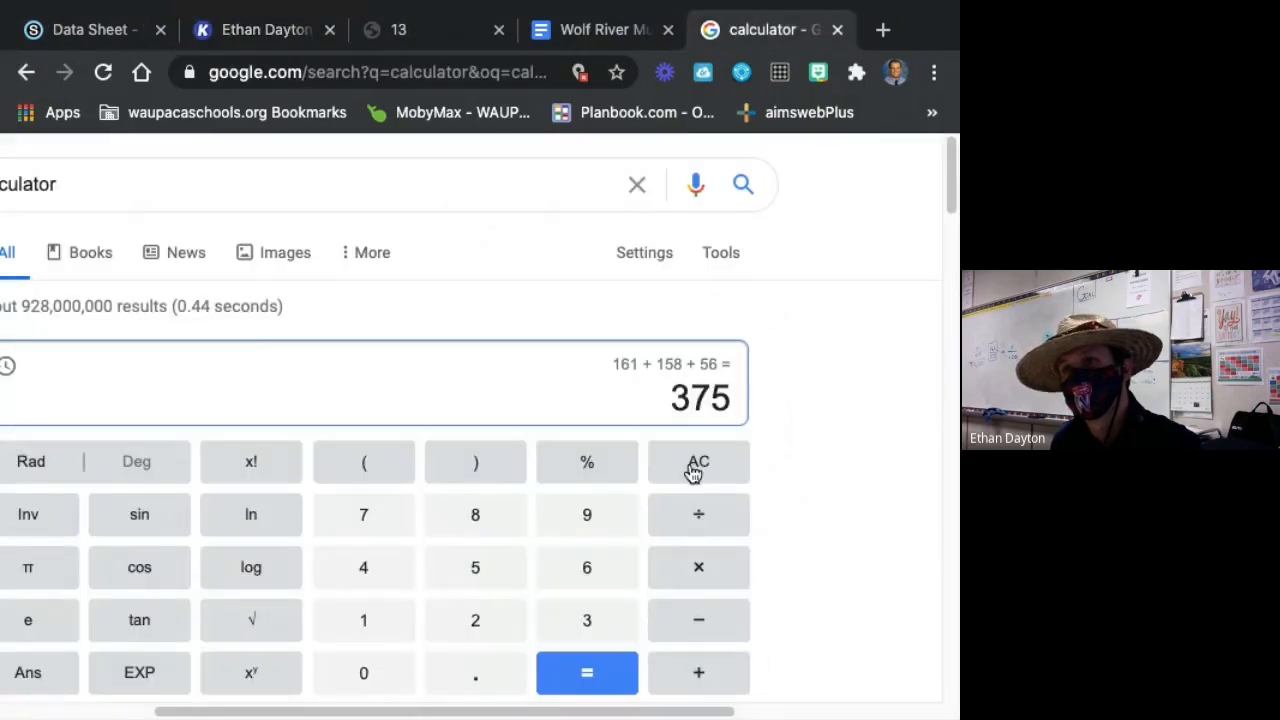
pyautogui.click(610, 628)
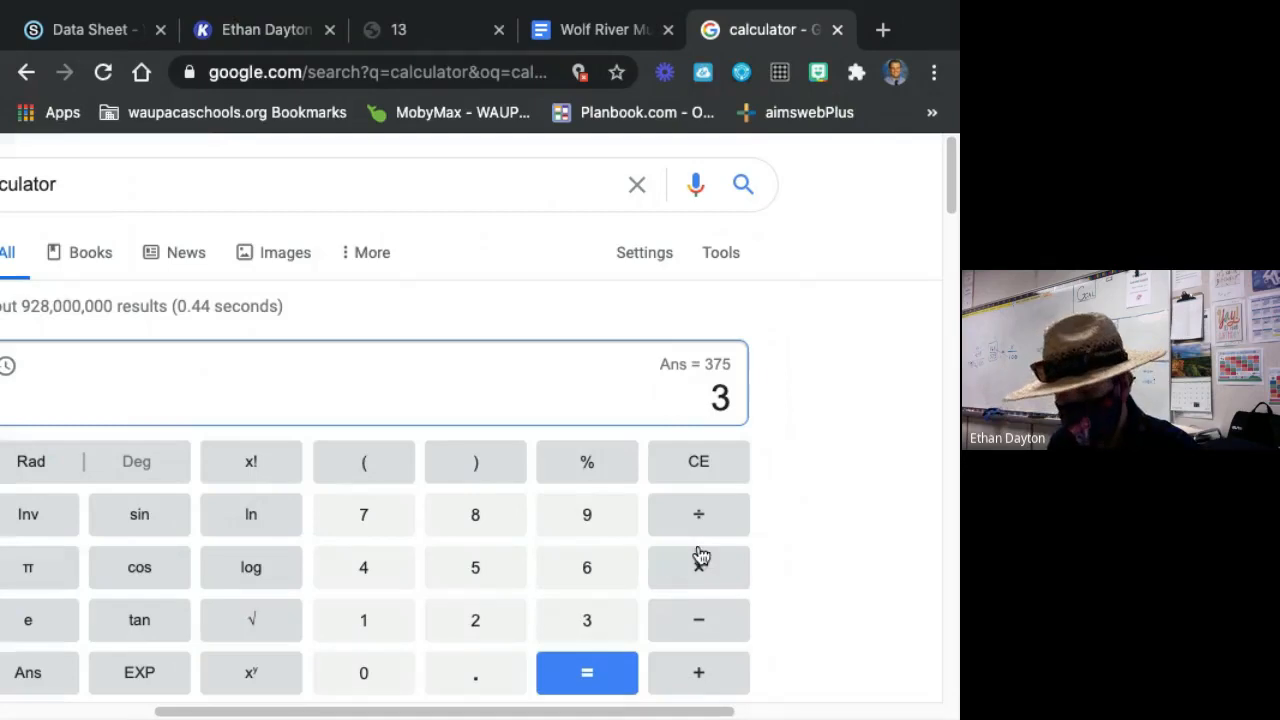
pyautogui.write('+3')
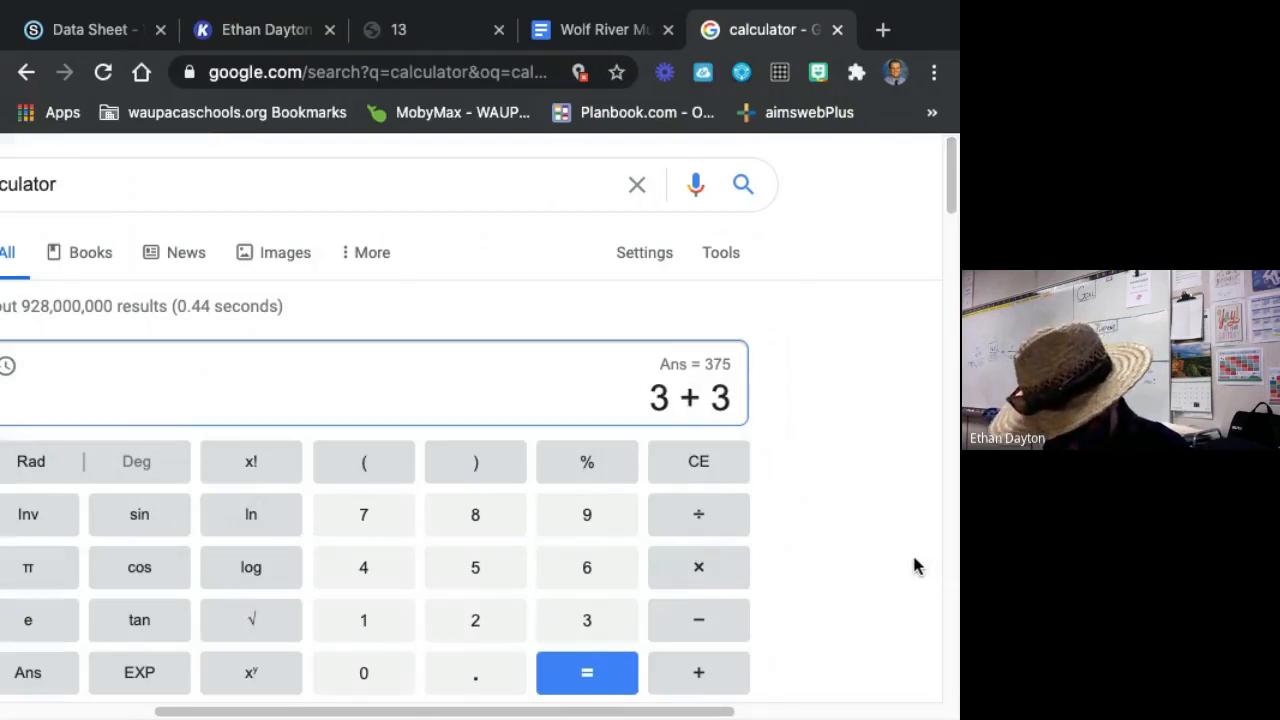
pyautogui.scroll(-1, 650, 365)
# Back in the Kami data sheet, add 8 in blue on the Totals by Column line for the 1-3 age class.
pyautogui.click(70, 30)
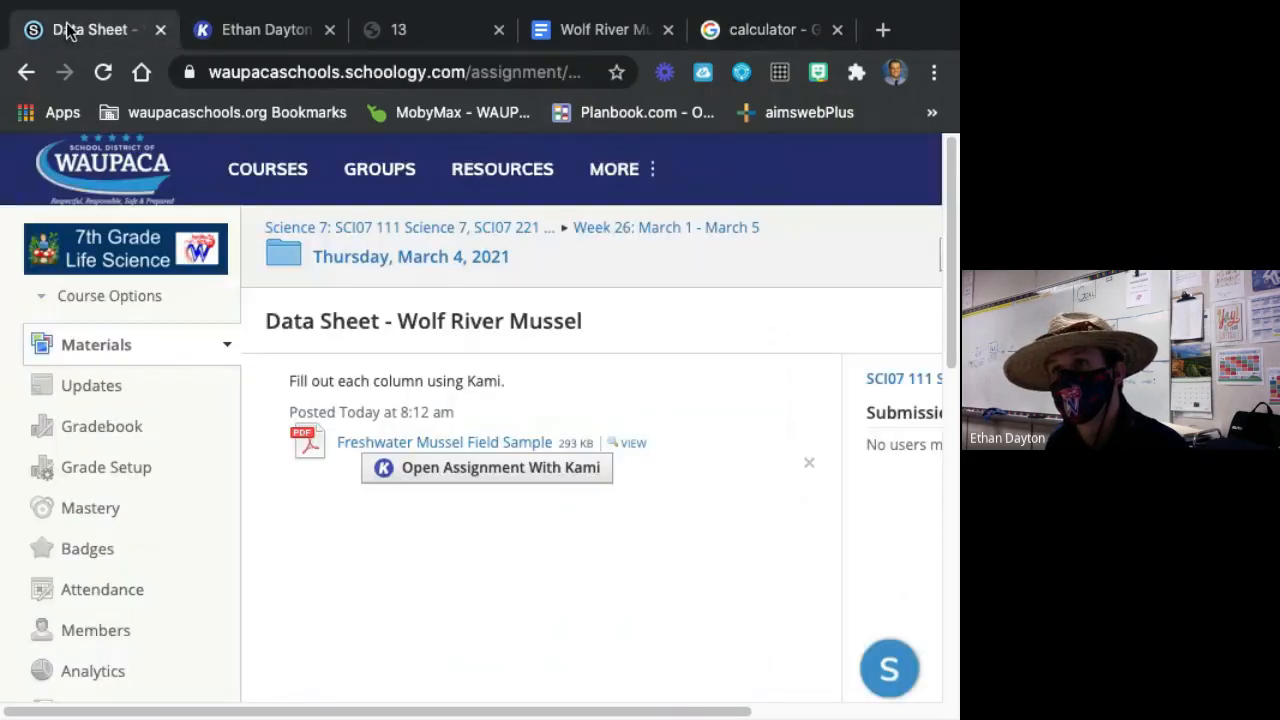
pyautogui.click(240, 22)
pyautogui.scroll(-4, 593, 480)
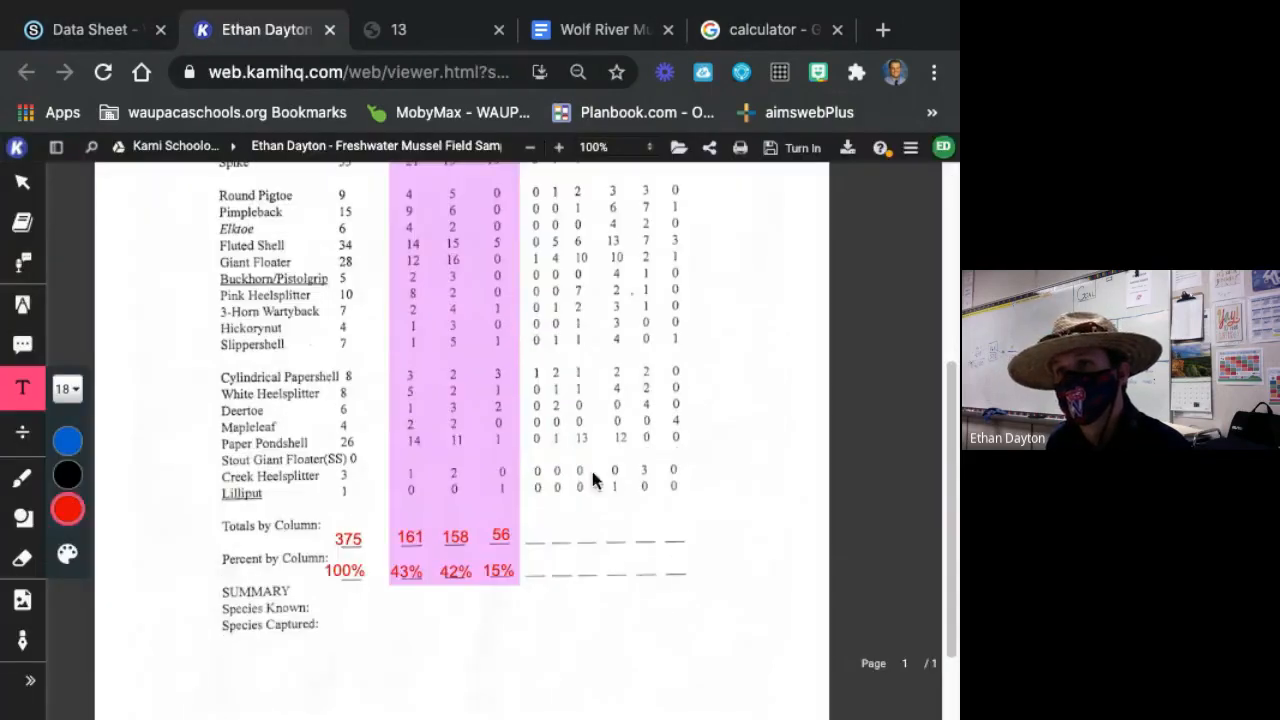
pyautogui.click(557, 537)
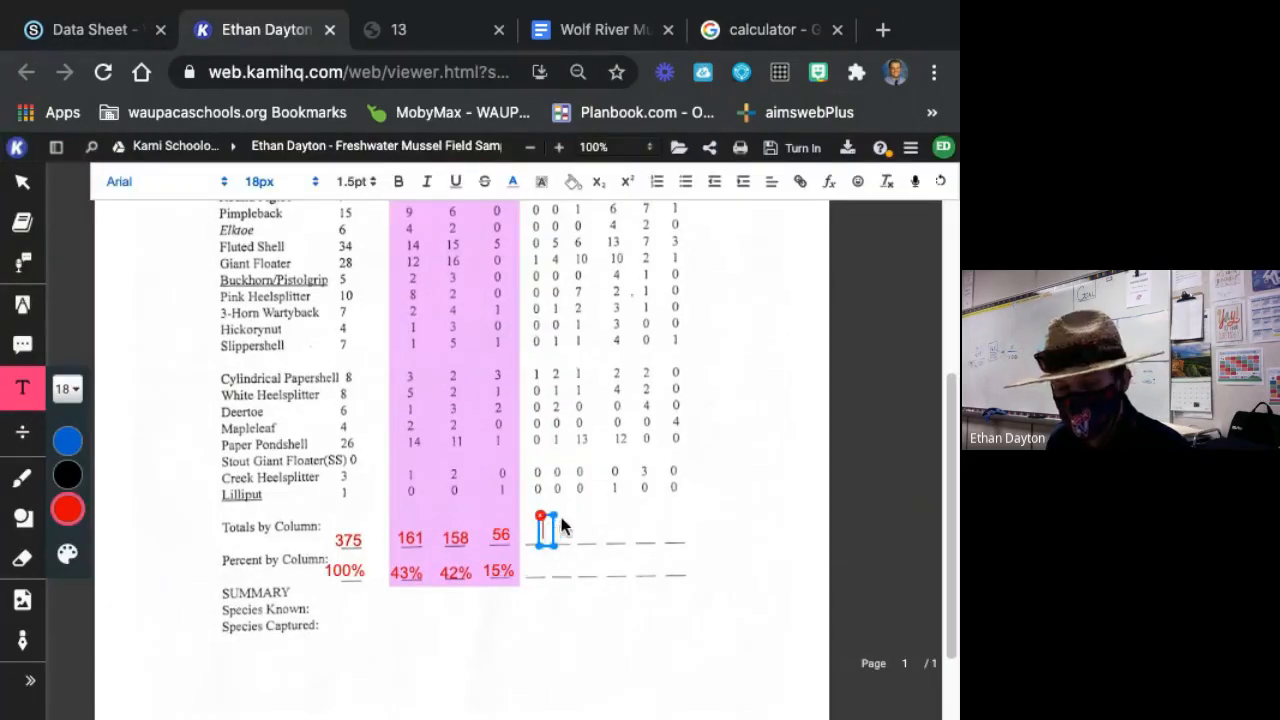
pyautogui.write('8')
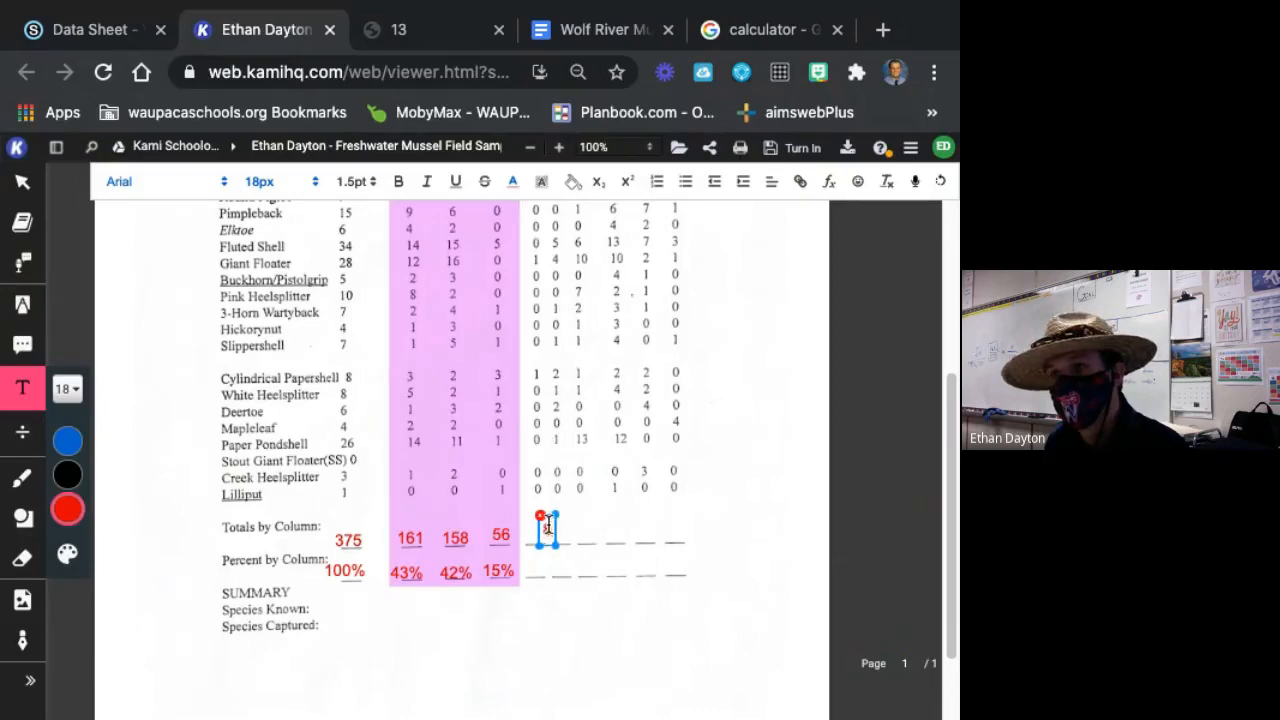
pyautogui.moveTo(556, 534); pyautogui.dragTo(542, 536)
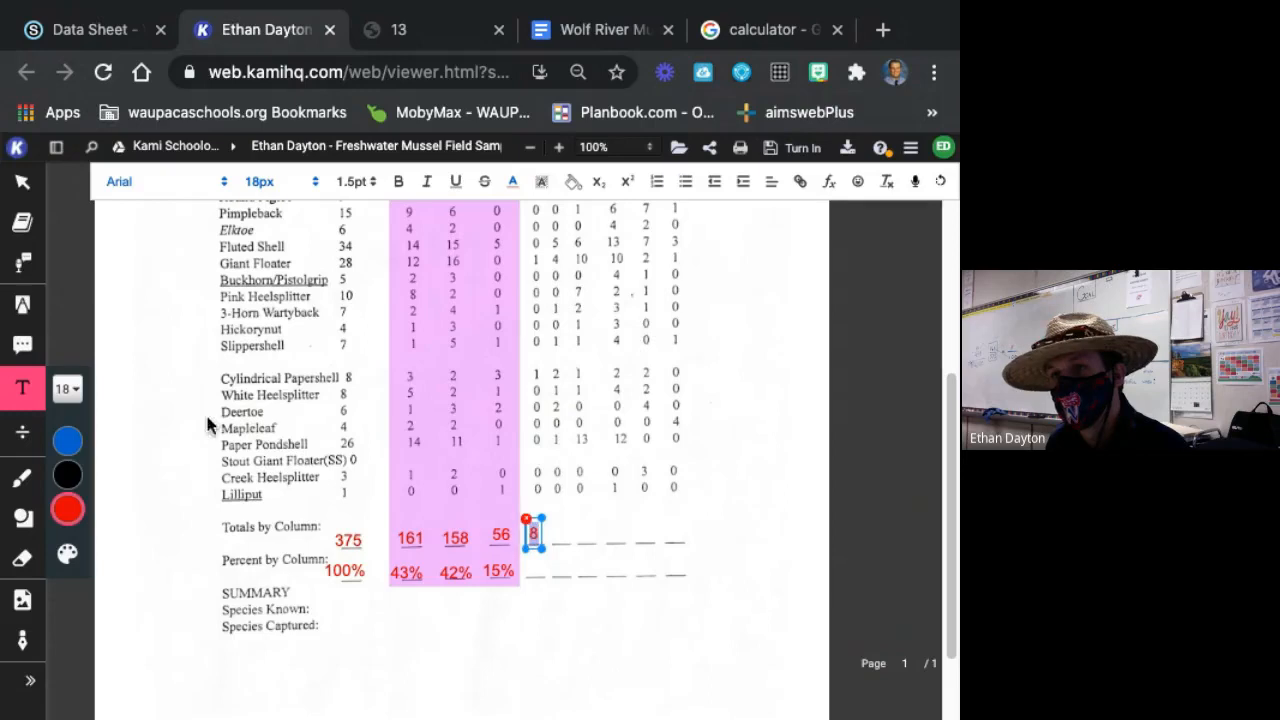
pyautogui.click(70, 442)
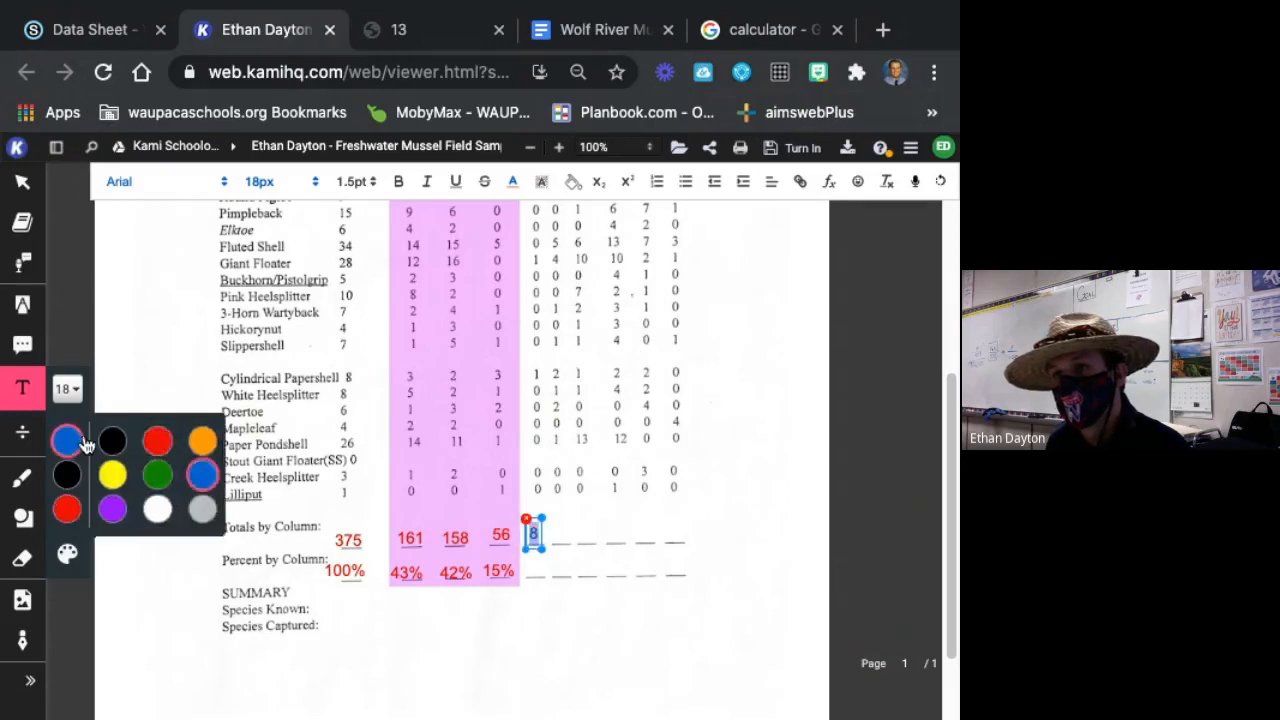
pyautogui.moveTo(540, 534); pyautogui.dragTo(542, 536)
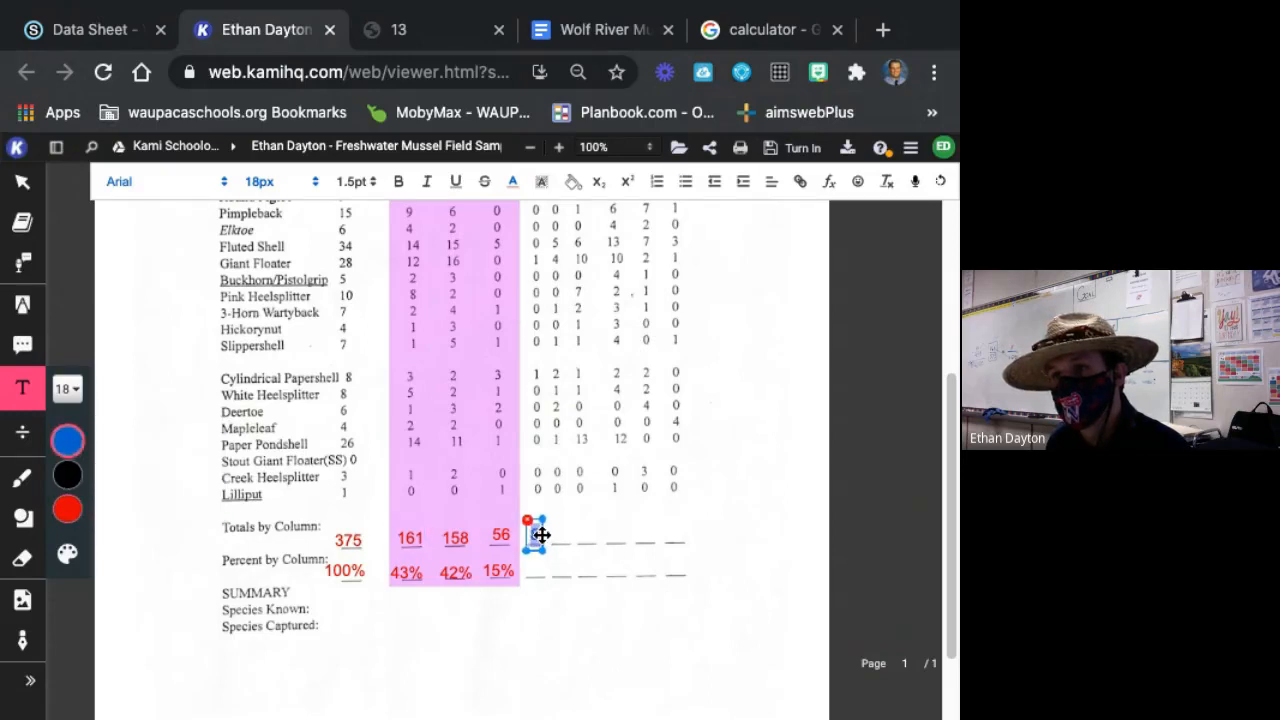
pyautogui.click(668, 563)
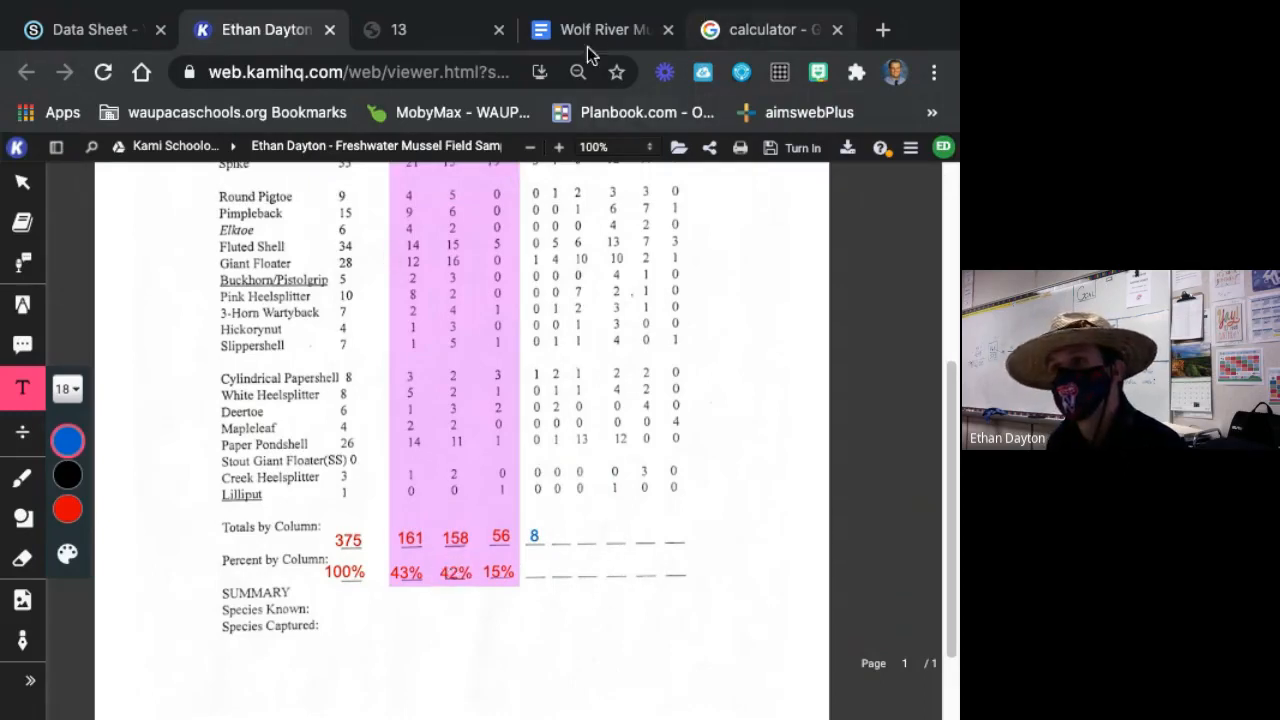
# Switch to the Google calculator, try to append 8 ÷ 375 to the leftover sum, and clear the whole expression.
pyautogui.click(760, 31)
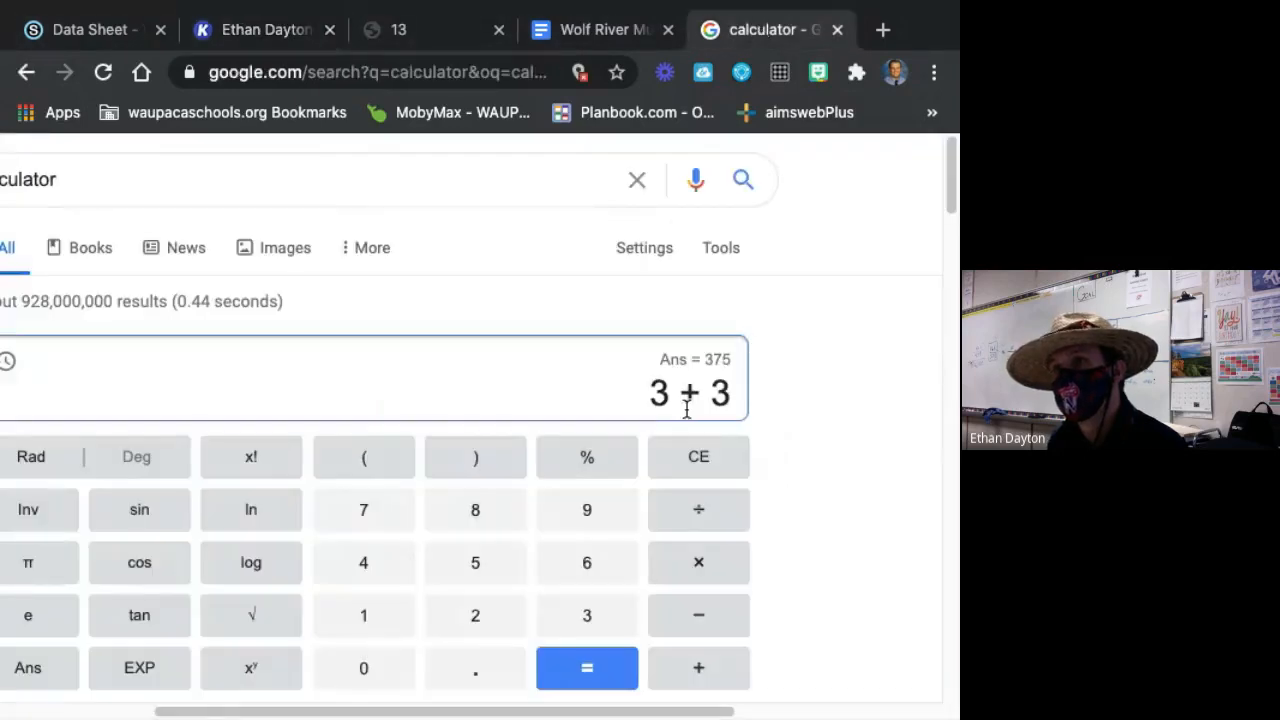
pyautogui.click(486, 518)
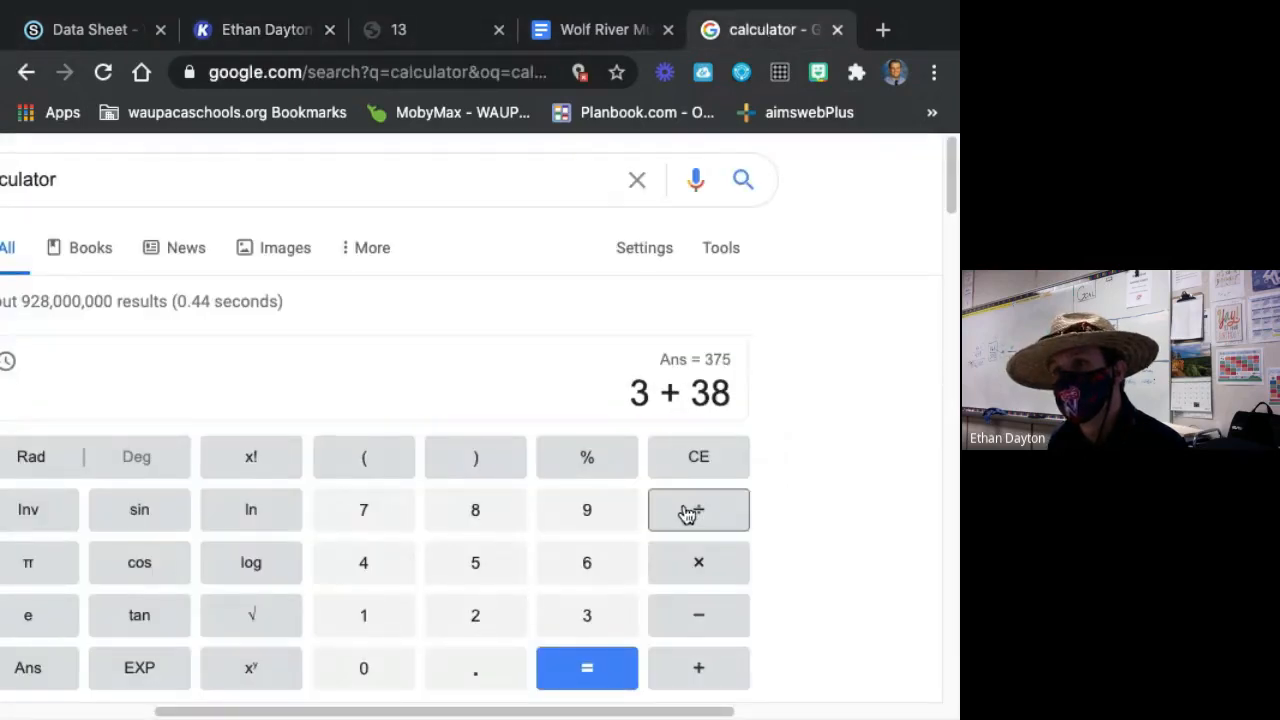
pyautogui.click(688, 513)
pyautogui.click(575, 628)
pyautogui.click(386, 526)
pyautogui.click(475, 560)
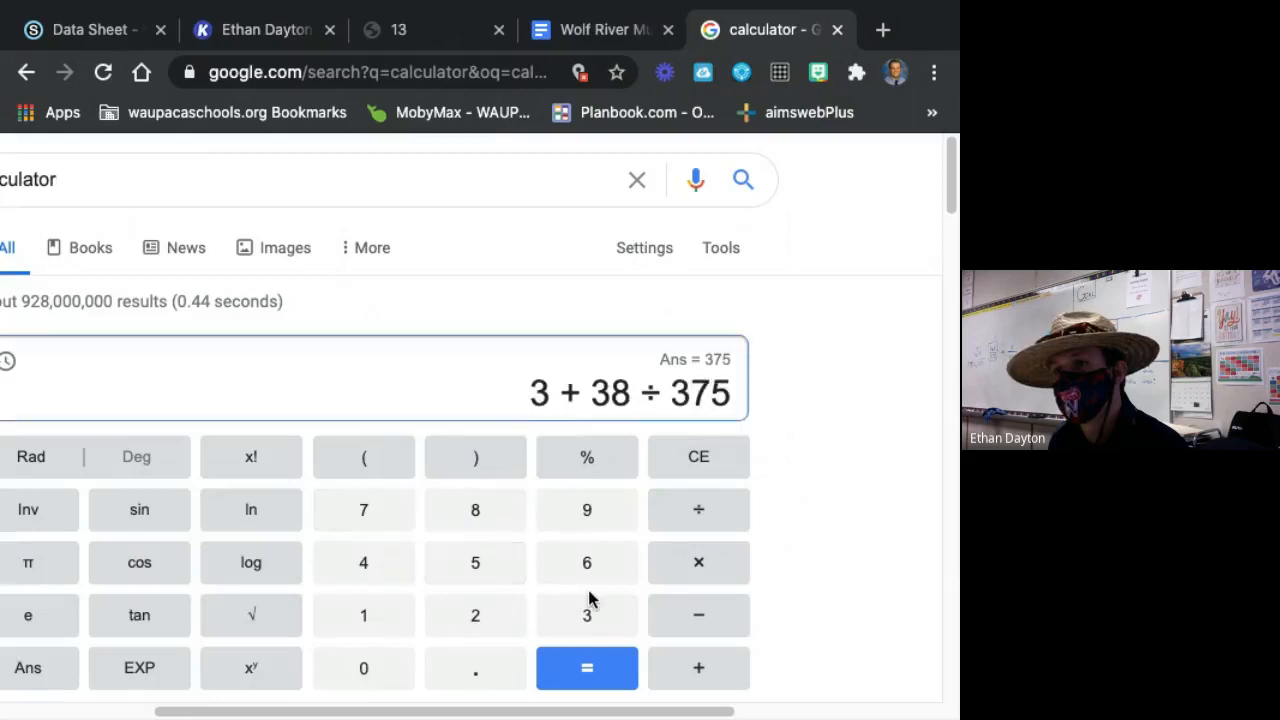
pyautogui.click(686, 455)
pyautogui.click(686, 455)
pyautogui.click(686, 455)
pyautogui.click(686, 455)
pyautogui.click(686, 455)
pyautogui.click(686, 455)
pyautogui.click(686, 455)
pyautogui.click(686, 455)
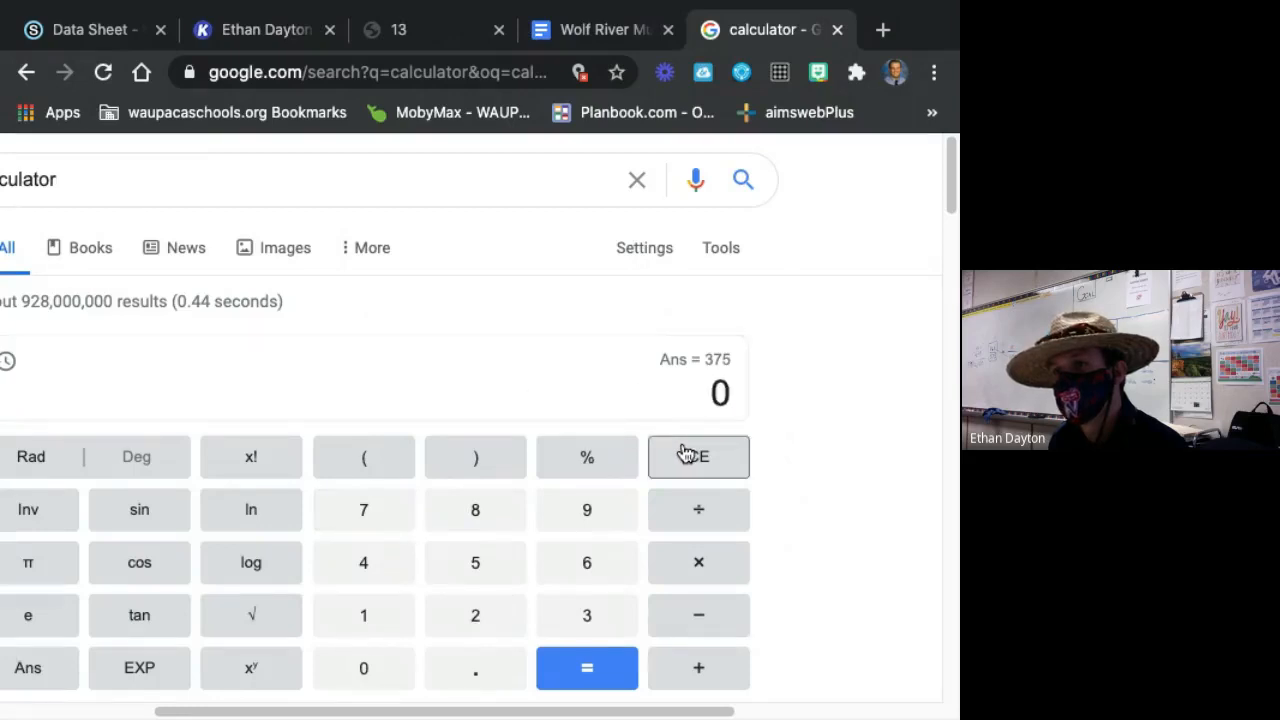
pyautogui.click(686, 455)
# Calculate the 1-3 age class percent by dividing 8 by 375 and multiplying the result by 100.
pyautogui.click(496, 527)
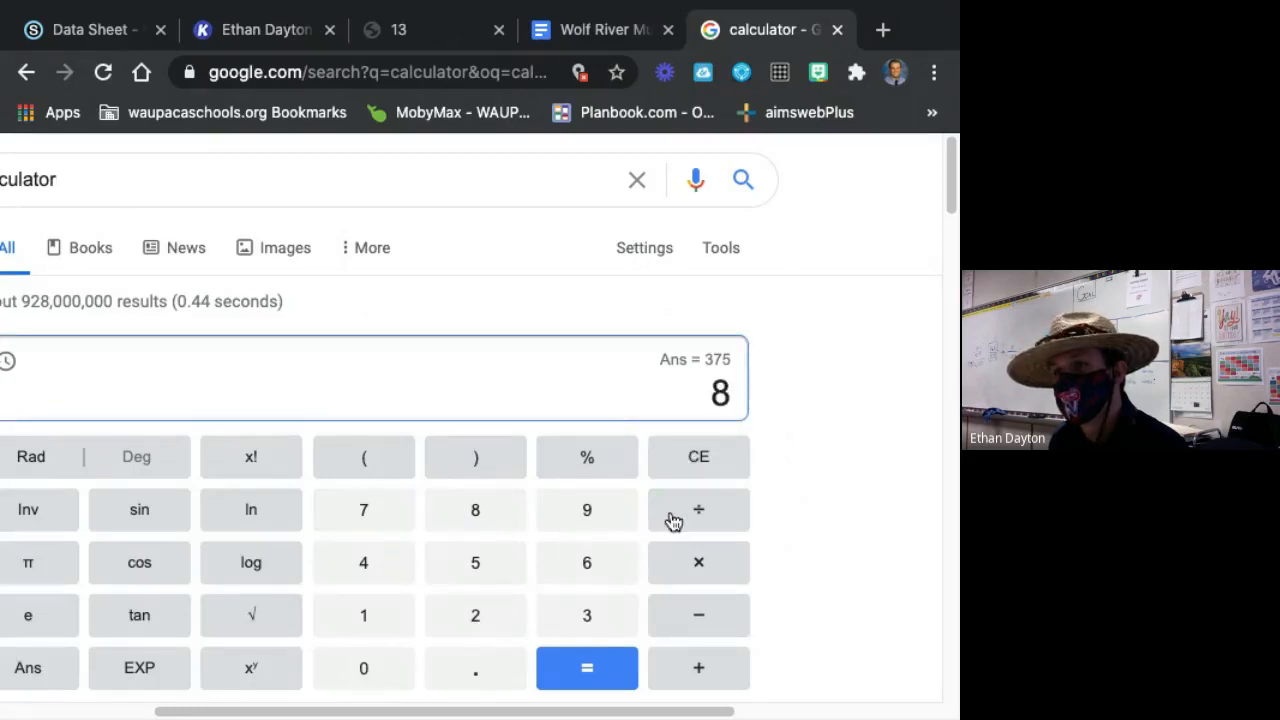
pyautogui.click(674, 522)
pyautogui.click(586, 628)
pyautogui.click(409, 525)
pyautogui.click(455, 560)
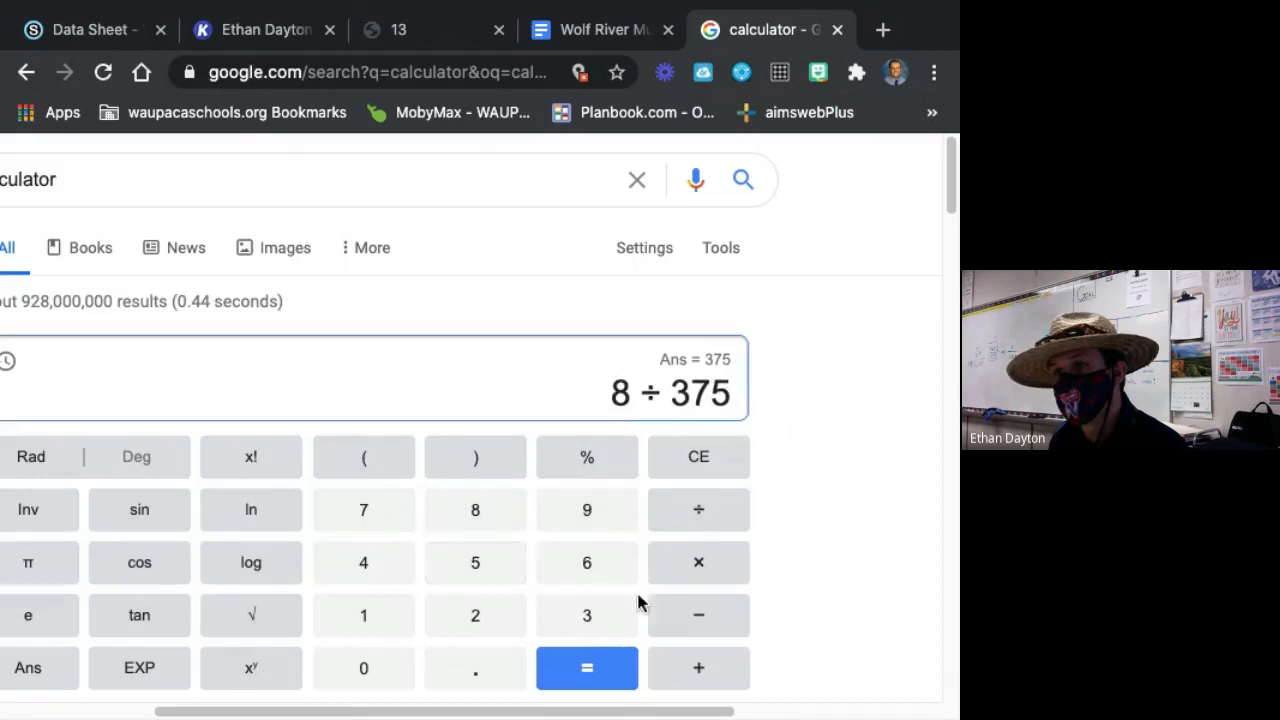
pyautogui.click(586, 668)
pyautogui.click(724, 566)
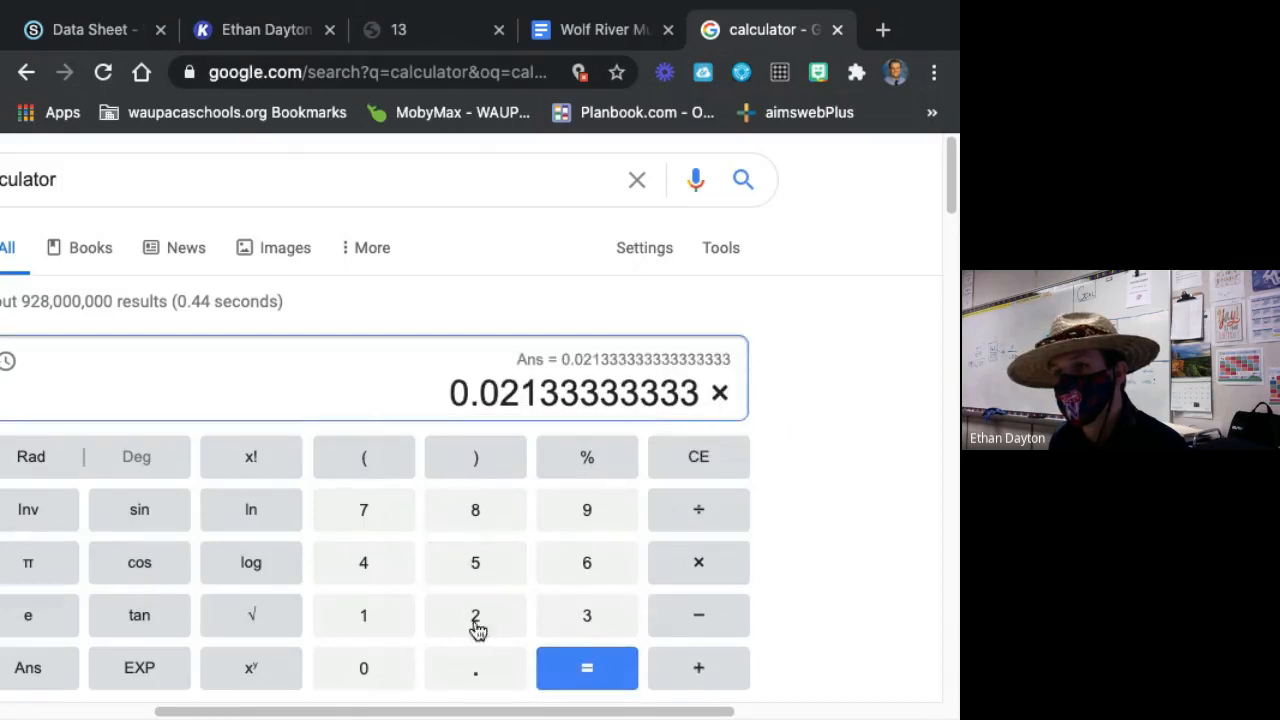
pyautogui.click(366, 626)
pyautogui.doubleClick(381, 667)
pyautogui.click(585, 666)
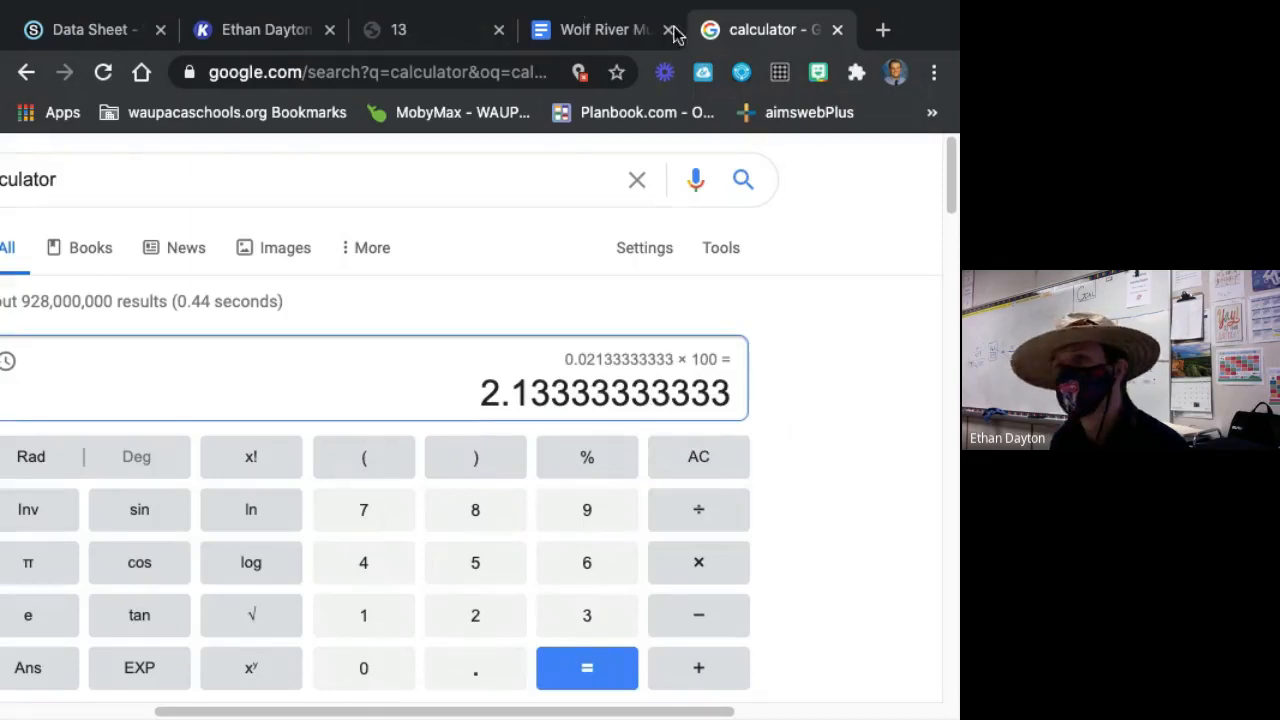
# Switch back to the Kami data sheet and add 2% in blue on the Percent by Column line for the 1-3 age class.
pyautogui.click(540, 33)
pyautogui.click(420, 32)
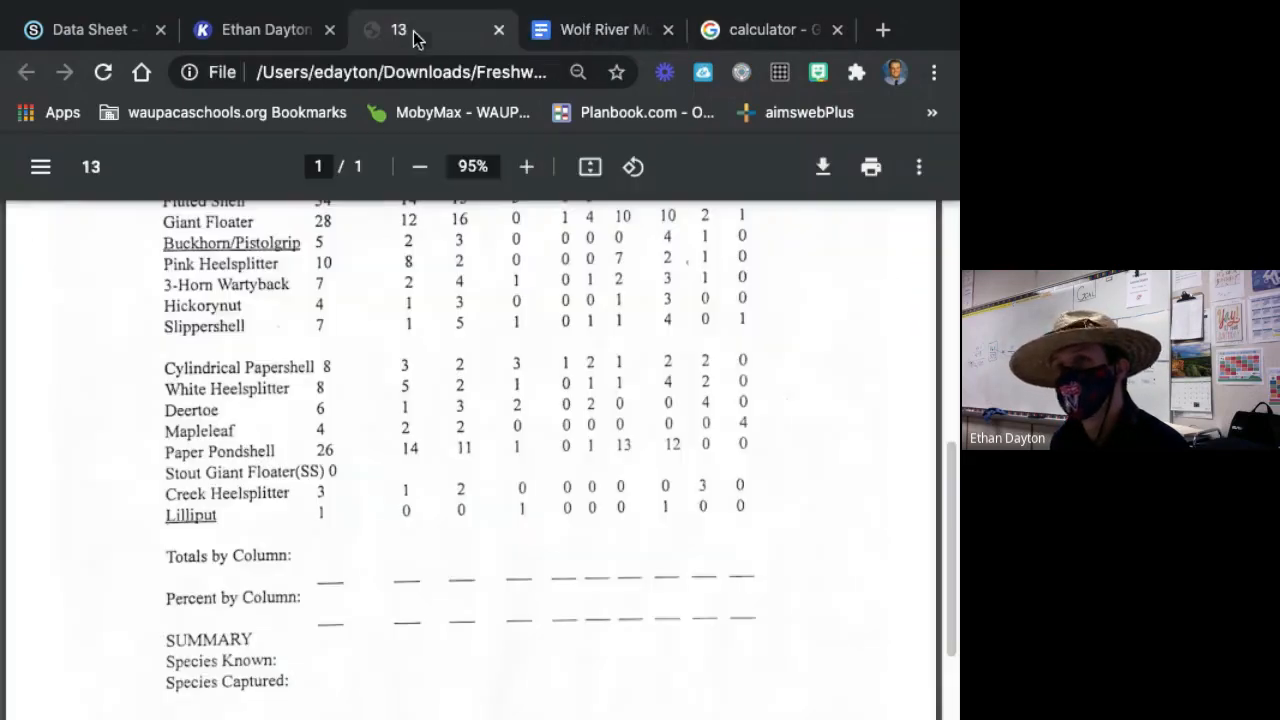
pyautogui.click(280, 30)
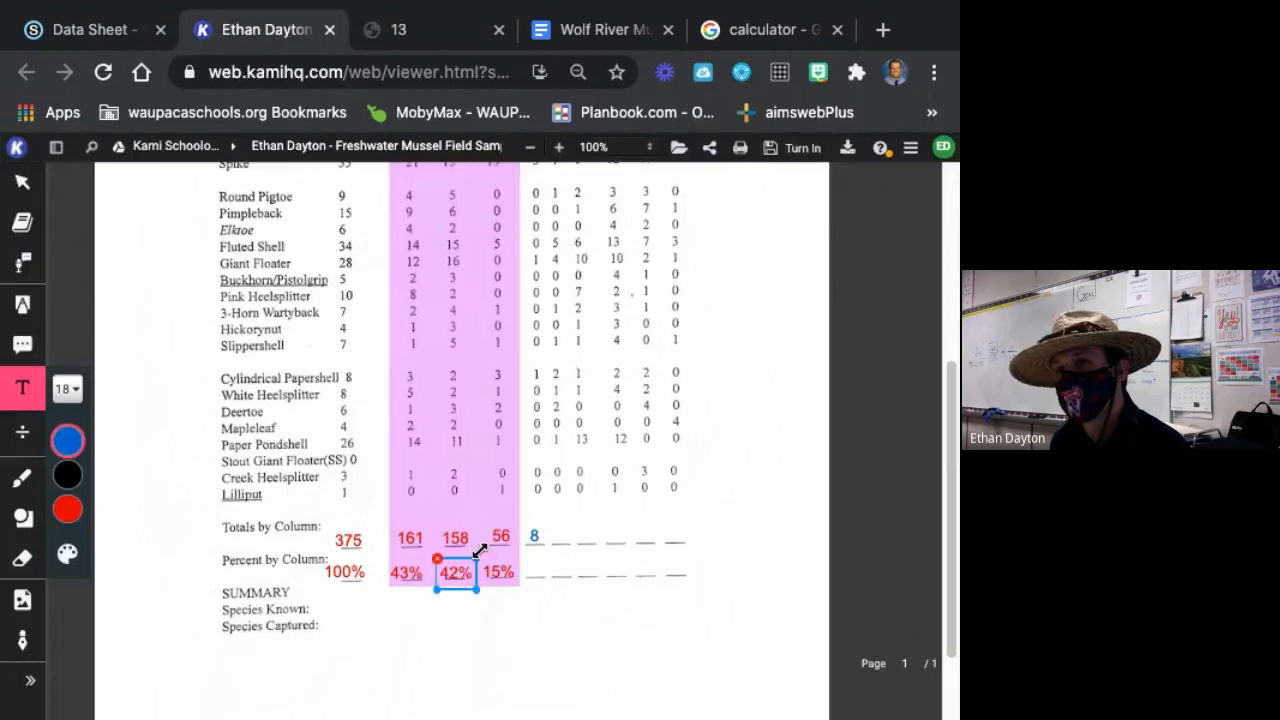
pyautogui.write('2')
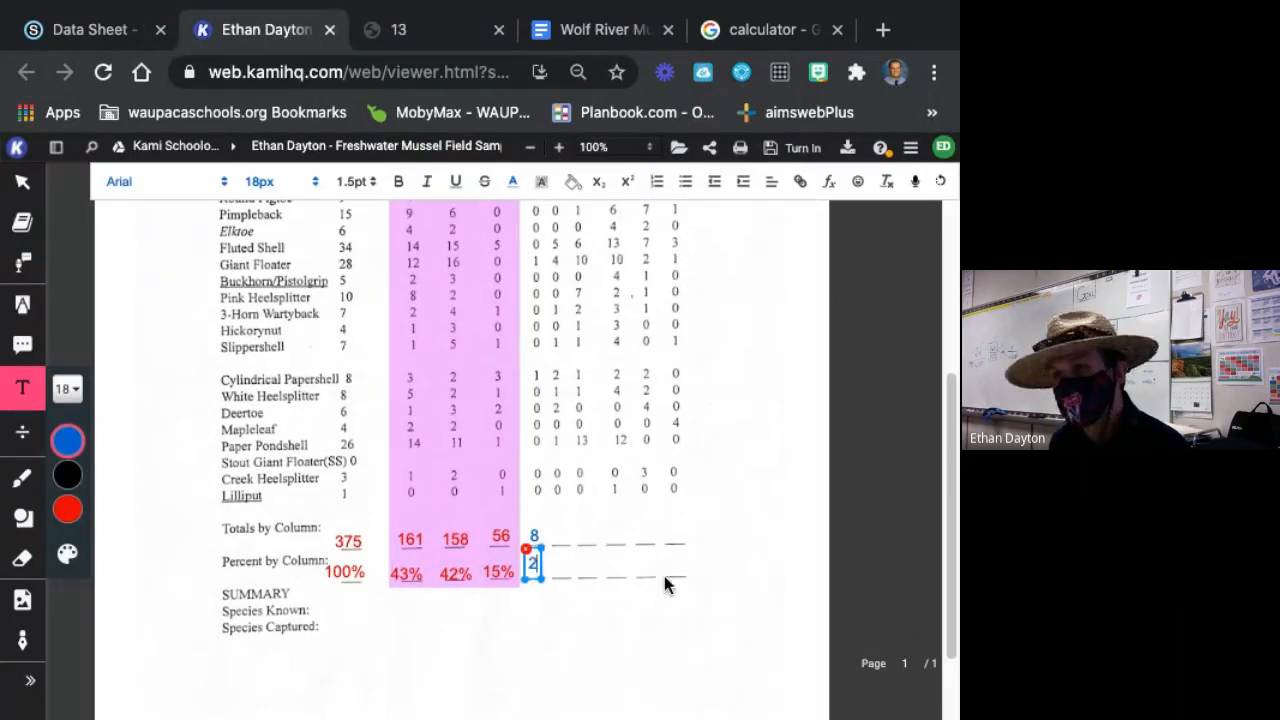
pyautogui.click(590, 568)
# Add 34 in blue on the Totals by Column line for the 4-6 age class and align it over its blank.
pyautogui.scroll(3, 676, 536)
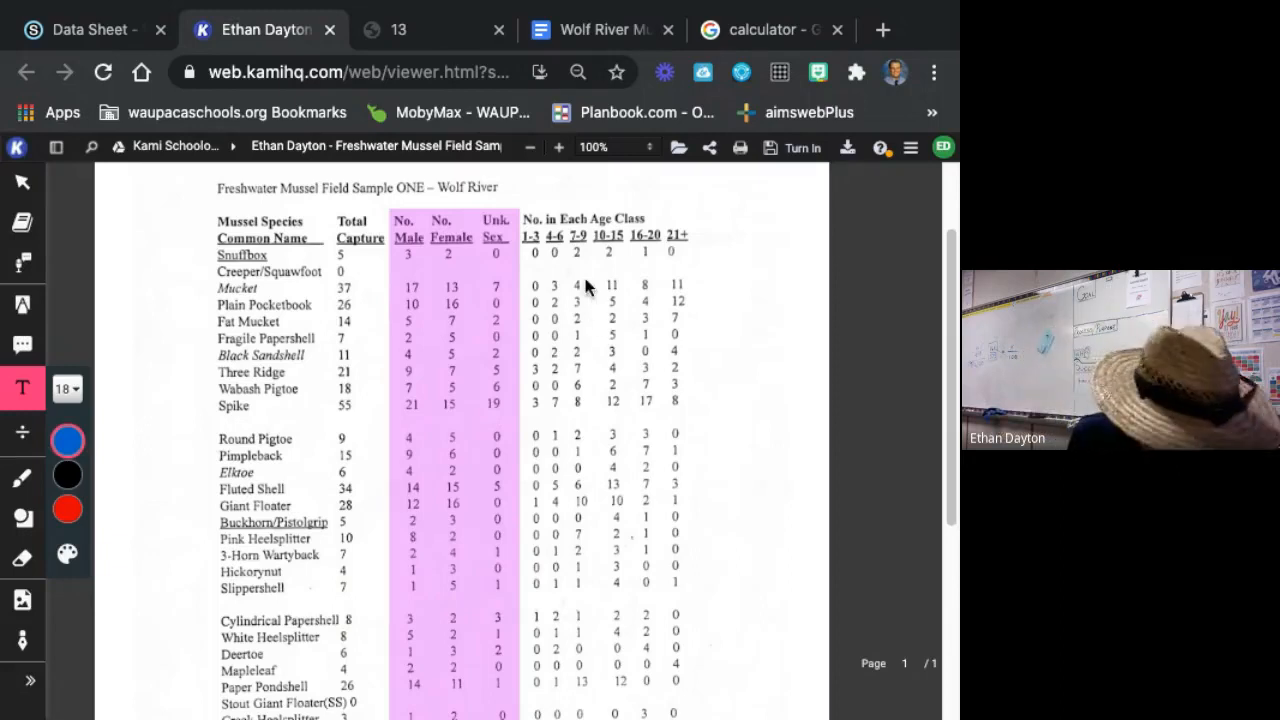
pyautogui.scroll(-4, 646, 423)
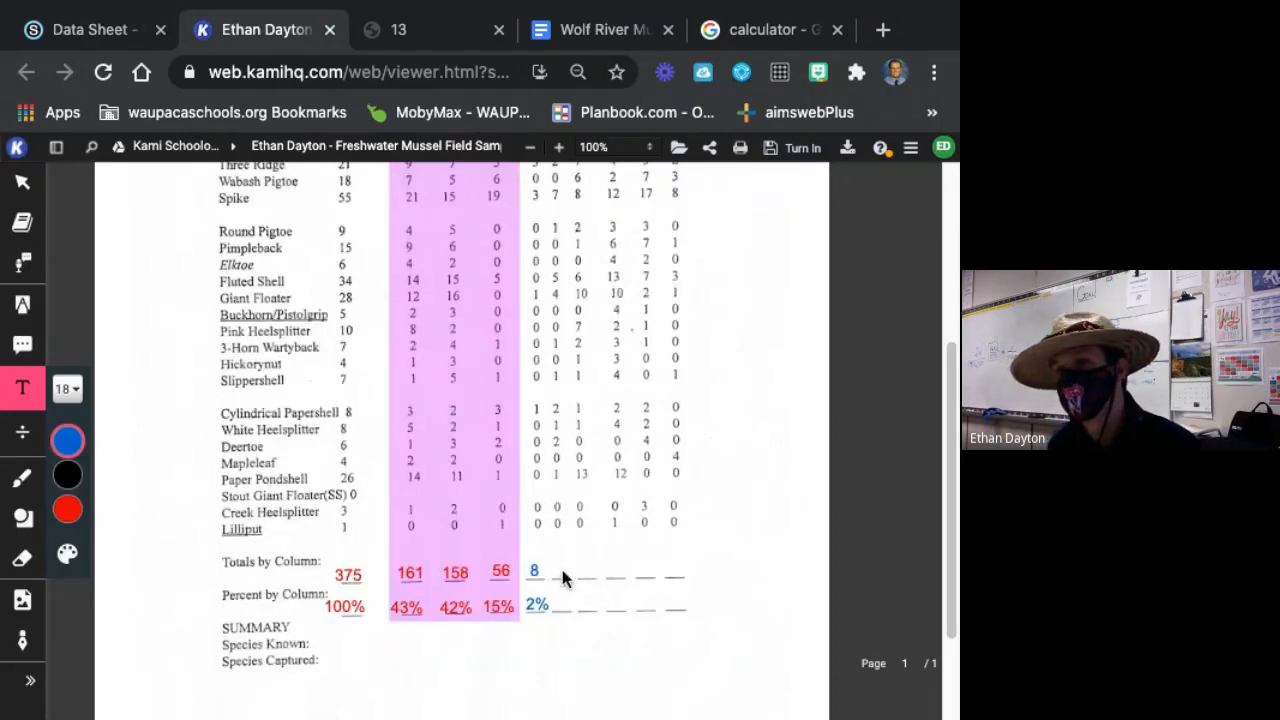
pyautogui.click(561, 566)
pyautogui.write('34')
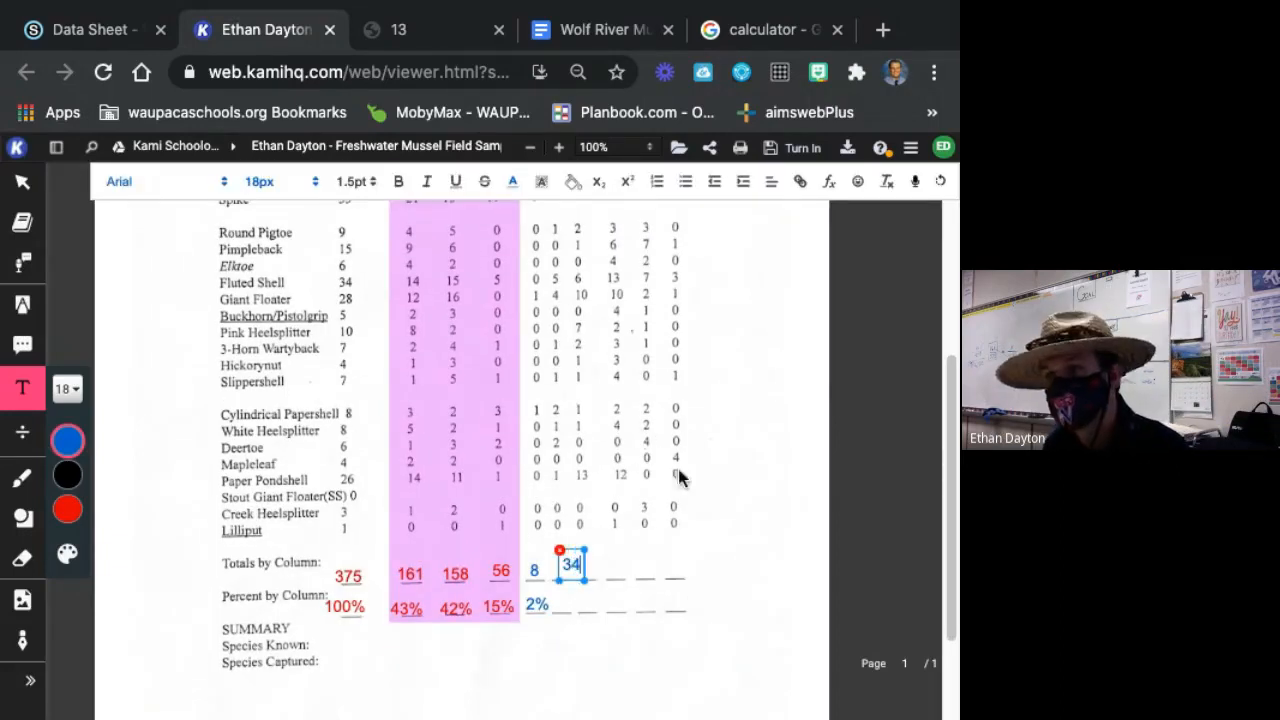
pyautogui.moveTo(583, 561); pyautogui.dragTo(573, 567)
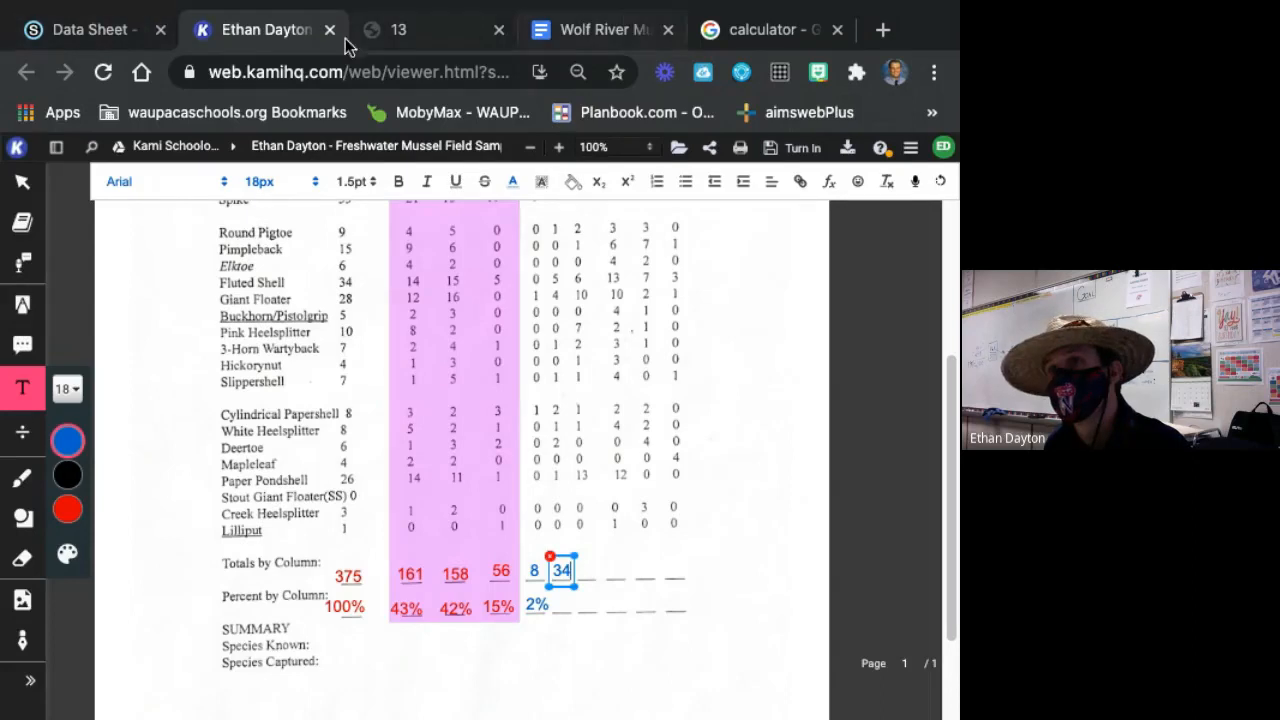
# Switch to the Google calculator, clear the entry and divide the 4-6 age class total, 34, by 375.
pyautogui.click(783, 28)
pyautogui.click(599, 616)
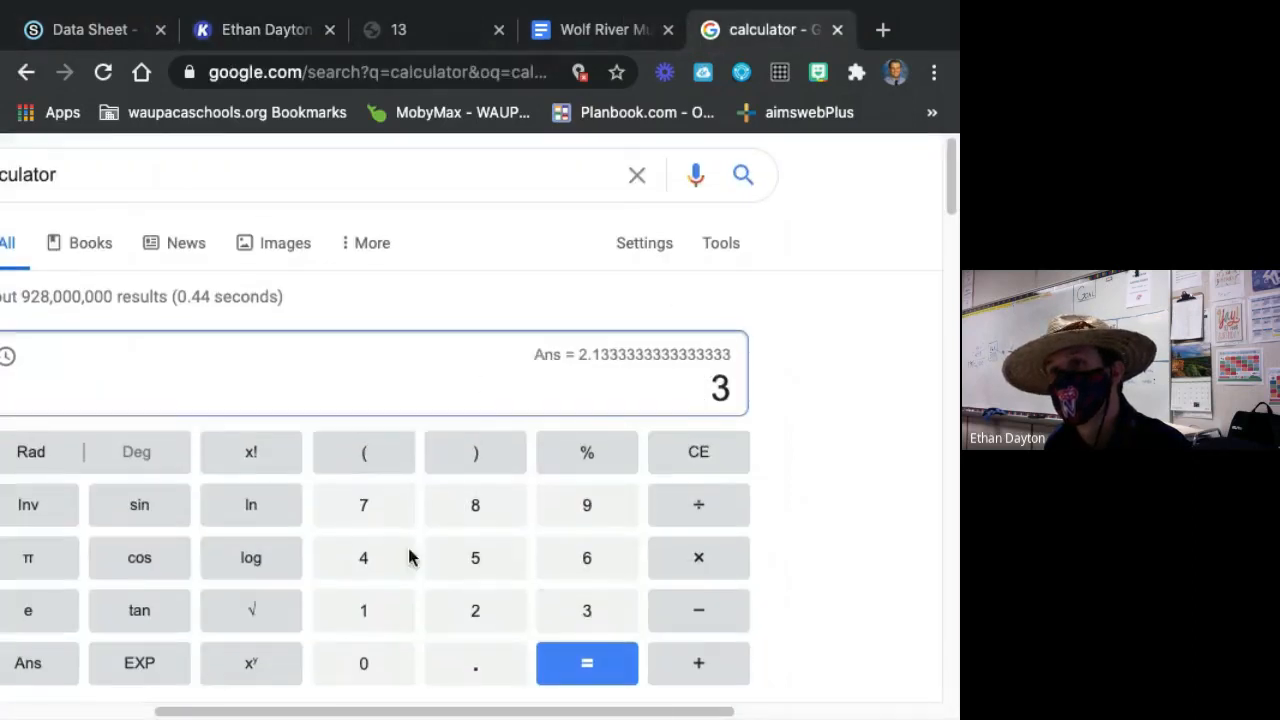
pyautogui.click(405, 557)
pyautogui.click(697, 466)
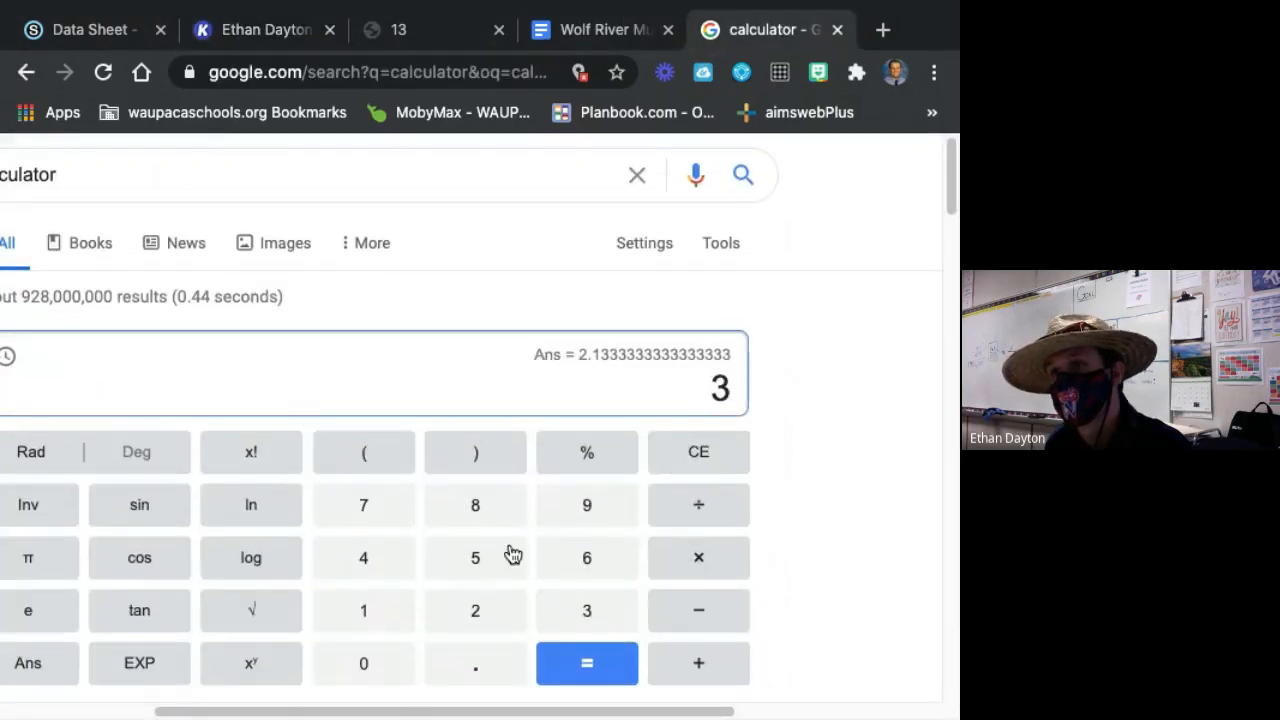
pyautogui.click(714, 456)
pyautogui.click(608, 620)
pyautogui.click(385, 553)
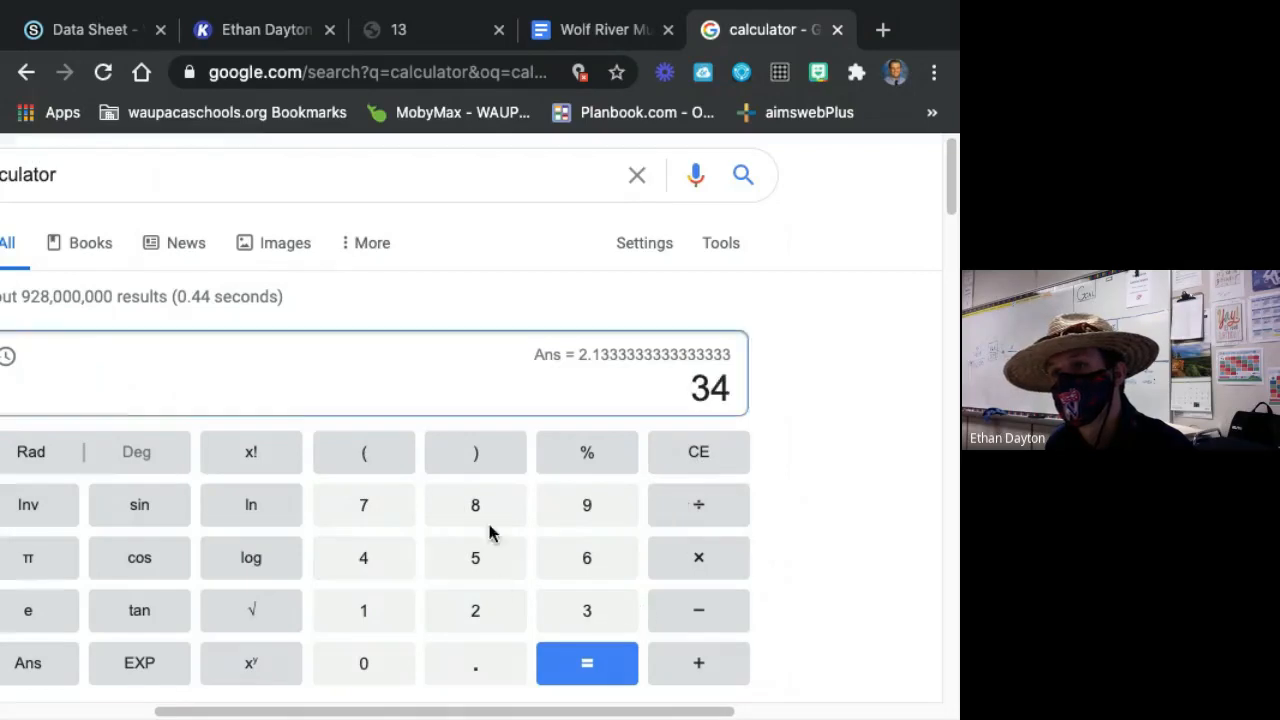
pyautogui.click(716, 518)
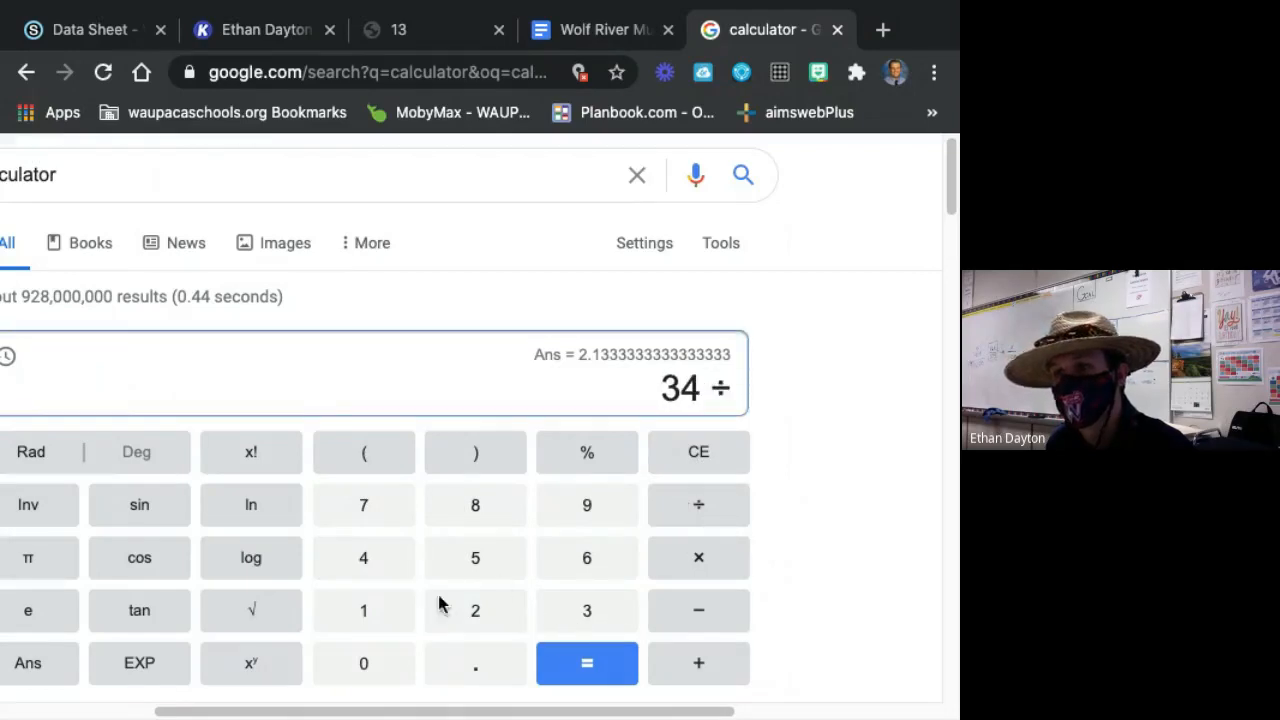
pyautogui.click(582, 615)
pyautogui.click(394, 516)
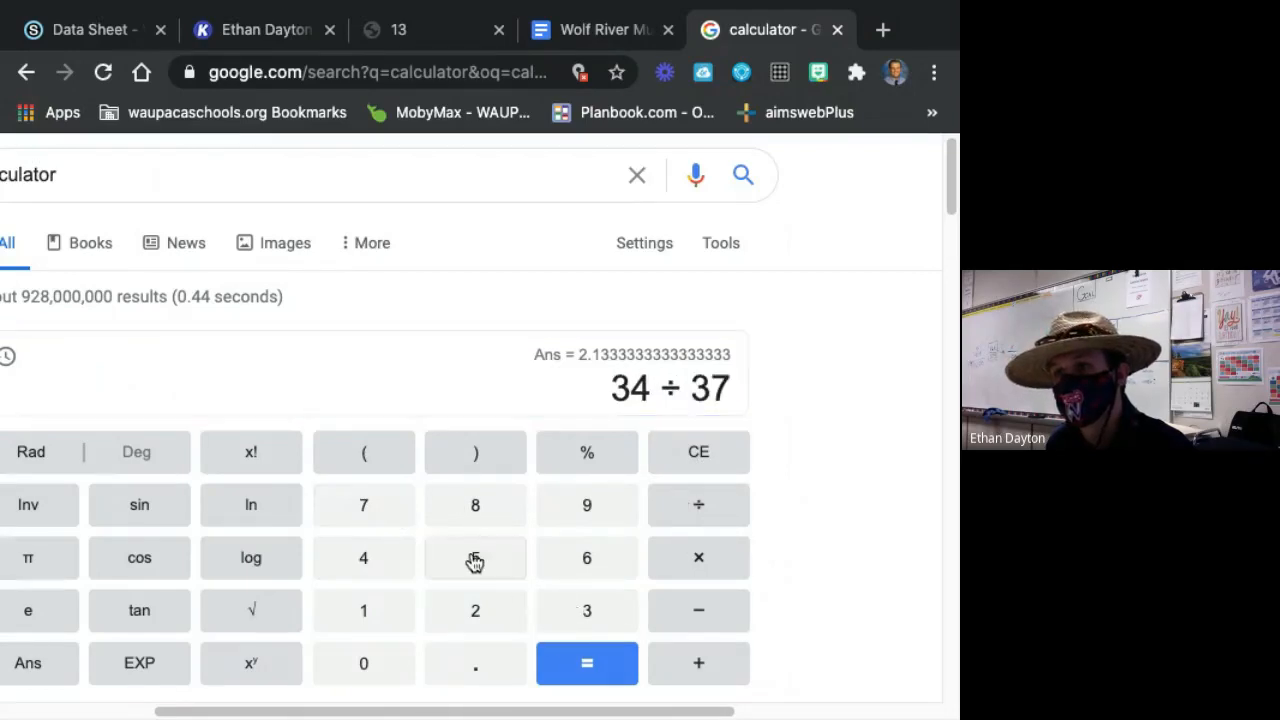
pyautogui.click(474, 560)
pyautogui.click(587, 662)
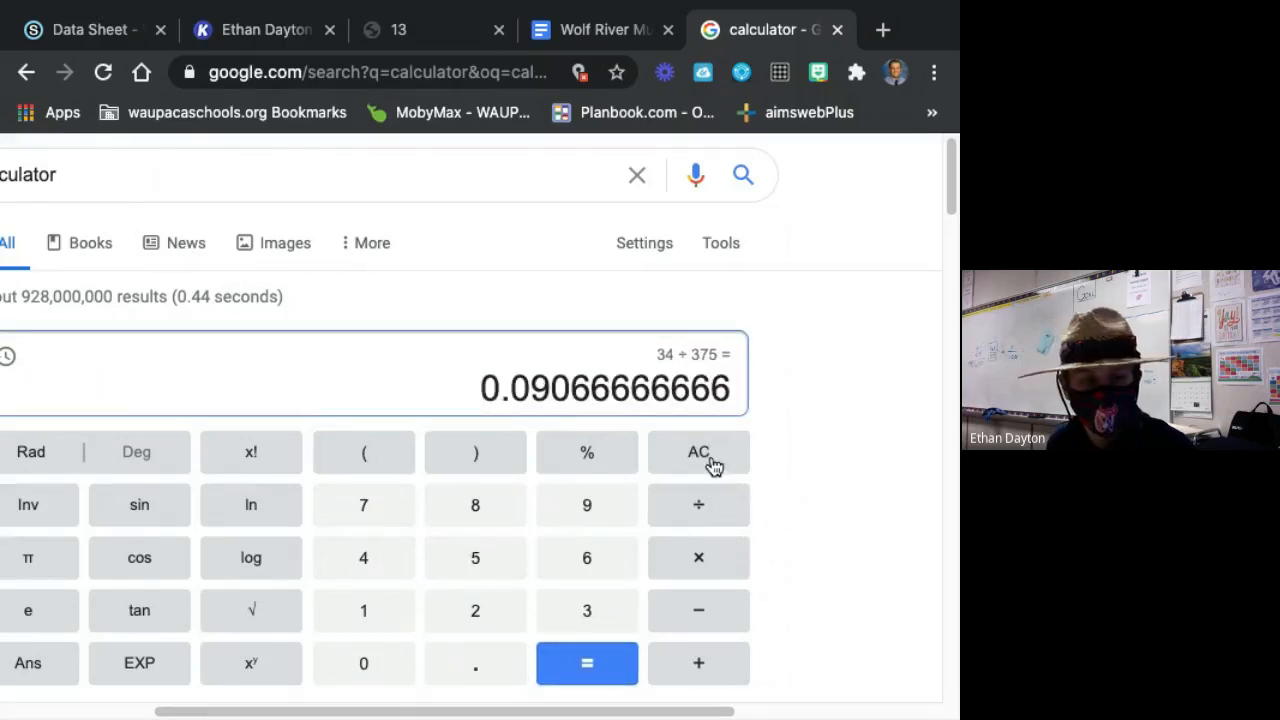
# Multiply the quotient by 100 to convert it to the 4-6 age class percent.
pyautogui.click(734, 565)
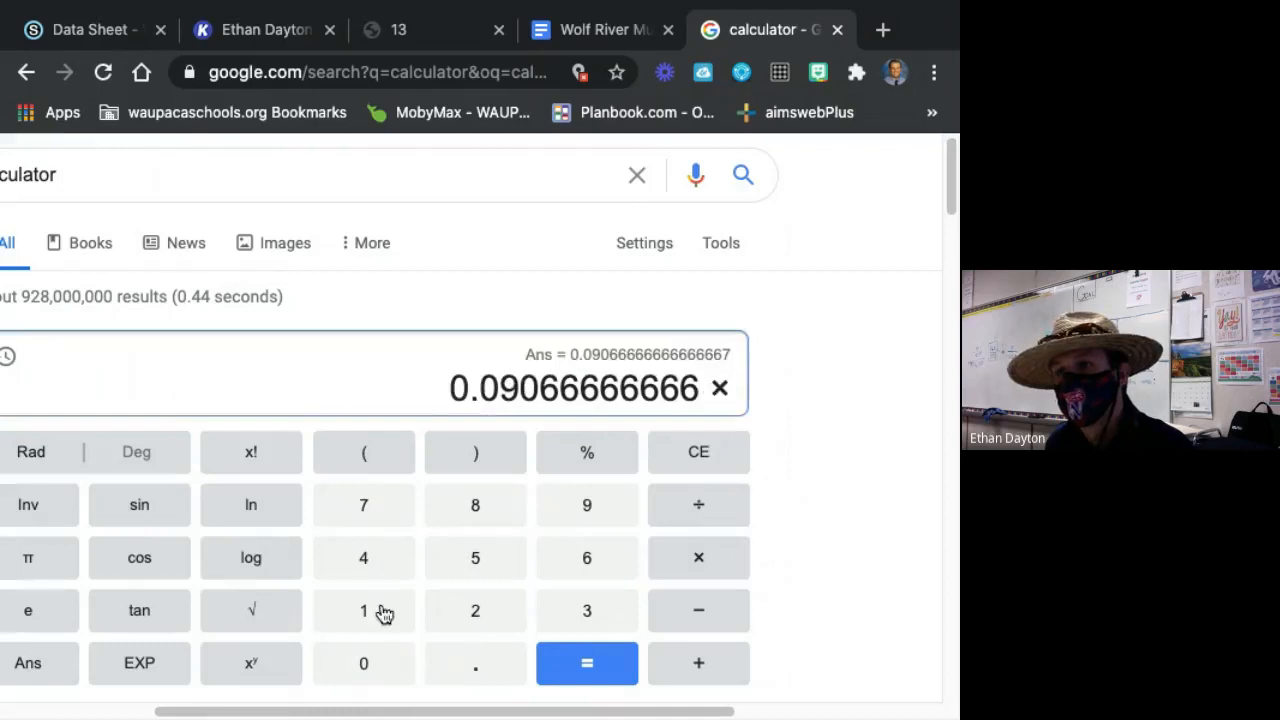
pyautogui.click(383, 611)
pyautogui.click(375, 666)
pyautogui.click(377, 672)
pyautogui.click(578, 668)
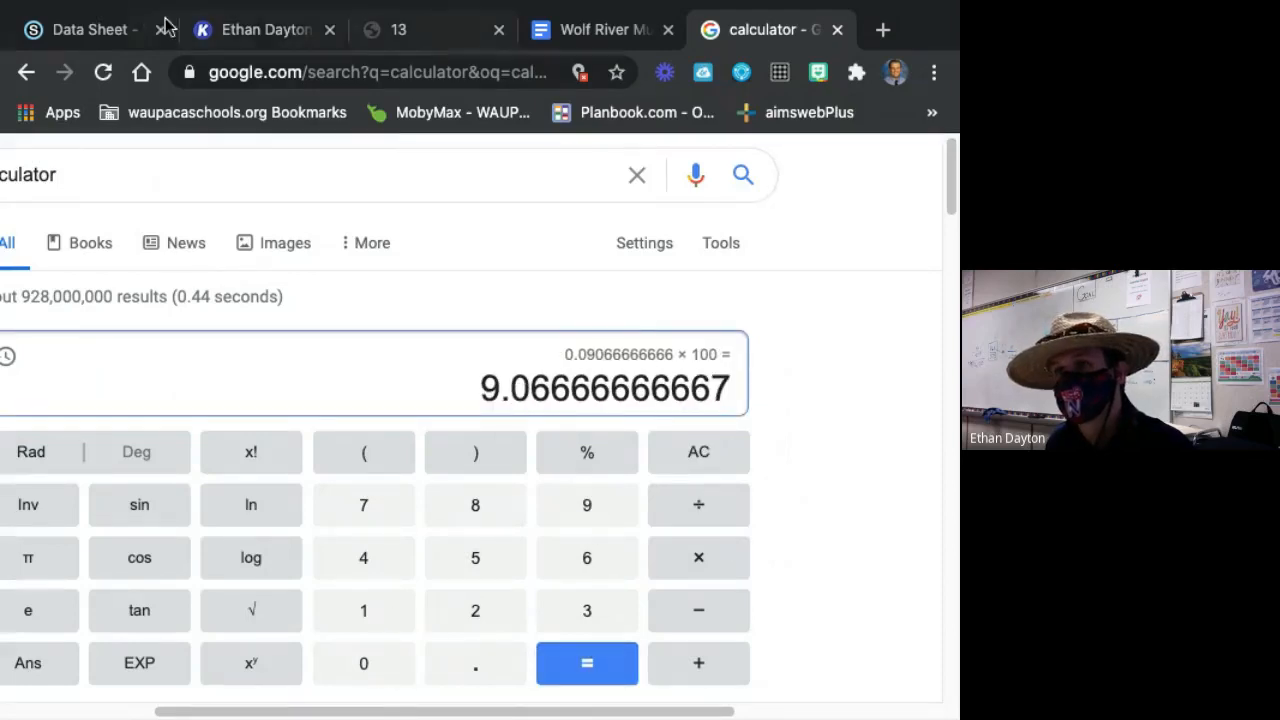
# In the Kami data sheet, add 9% in blue on the Percent by Column line for the 4-6 age class and align it beside the 2%.
pyautogui.click(263, 29)
pyautogui.click(614, 610)
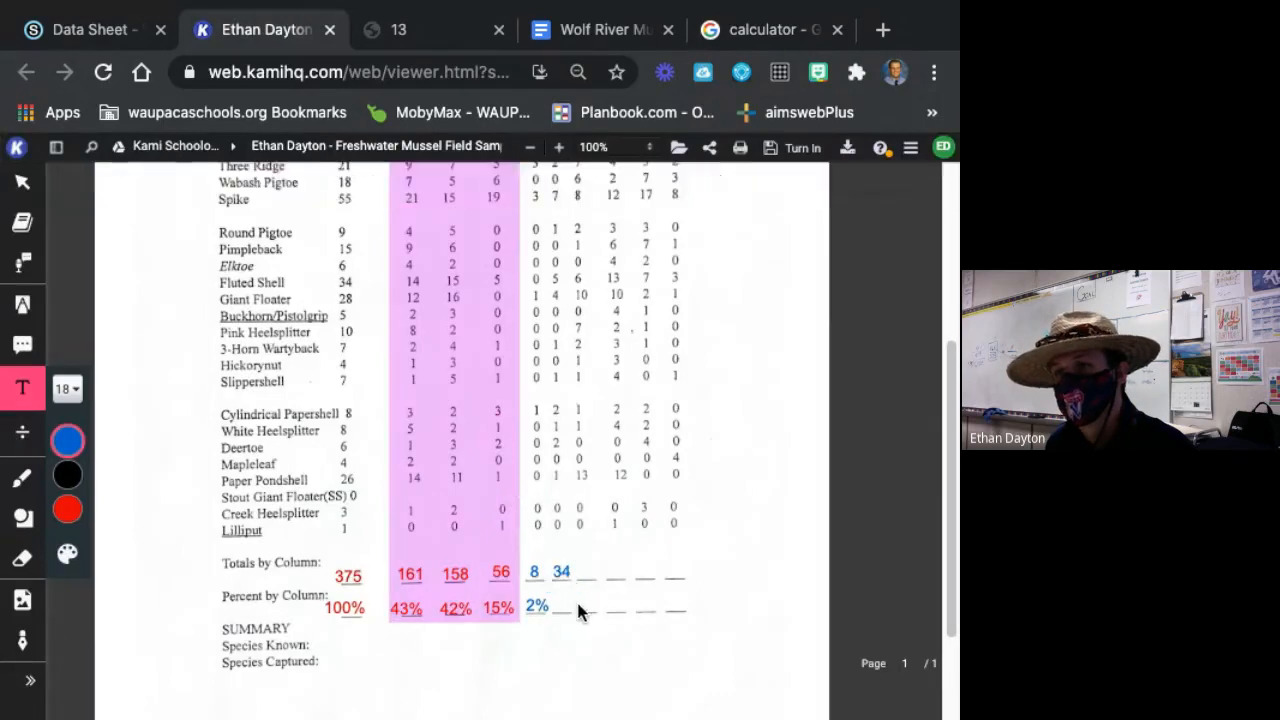
pyautogui.click(558, 601)
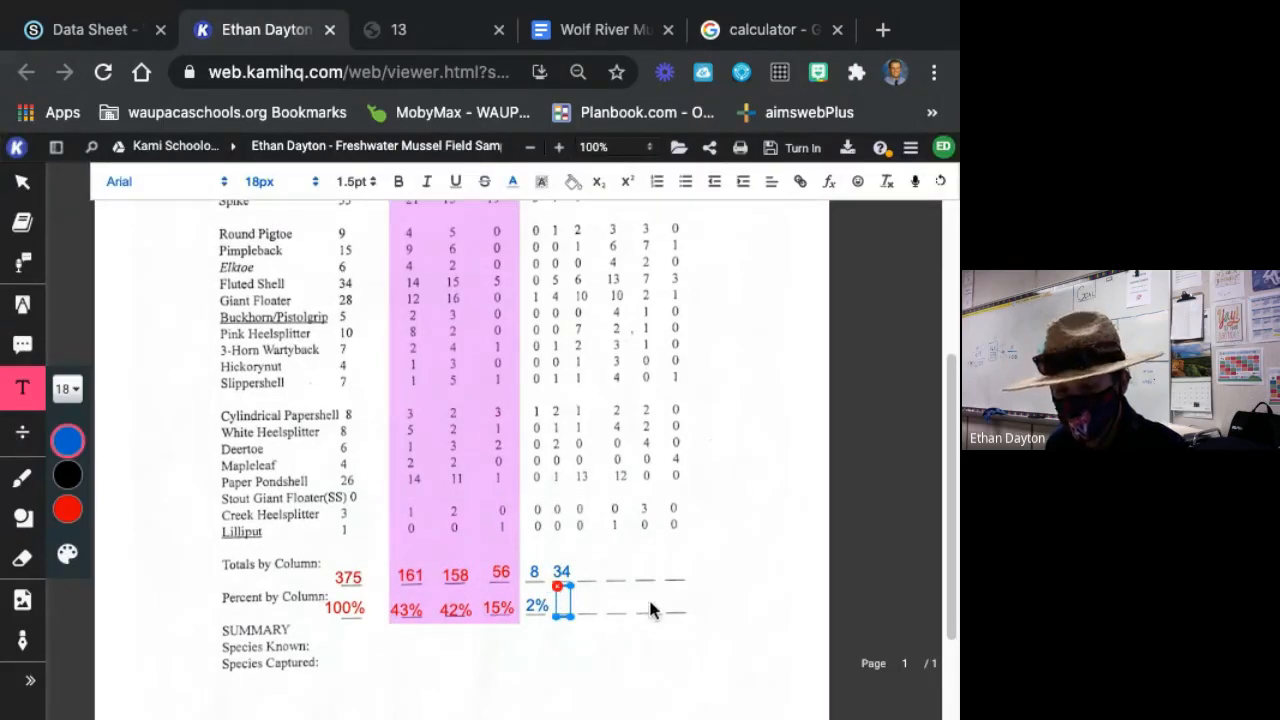
pyautogui.write('9')
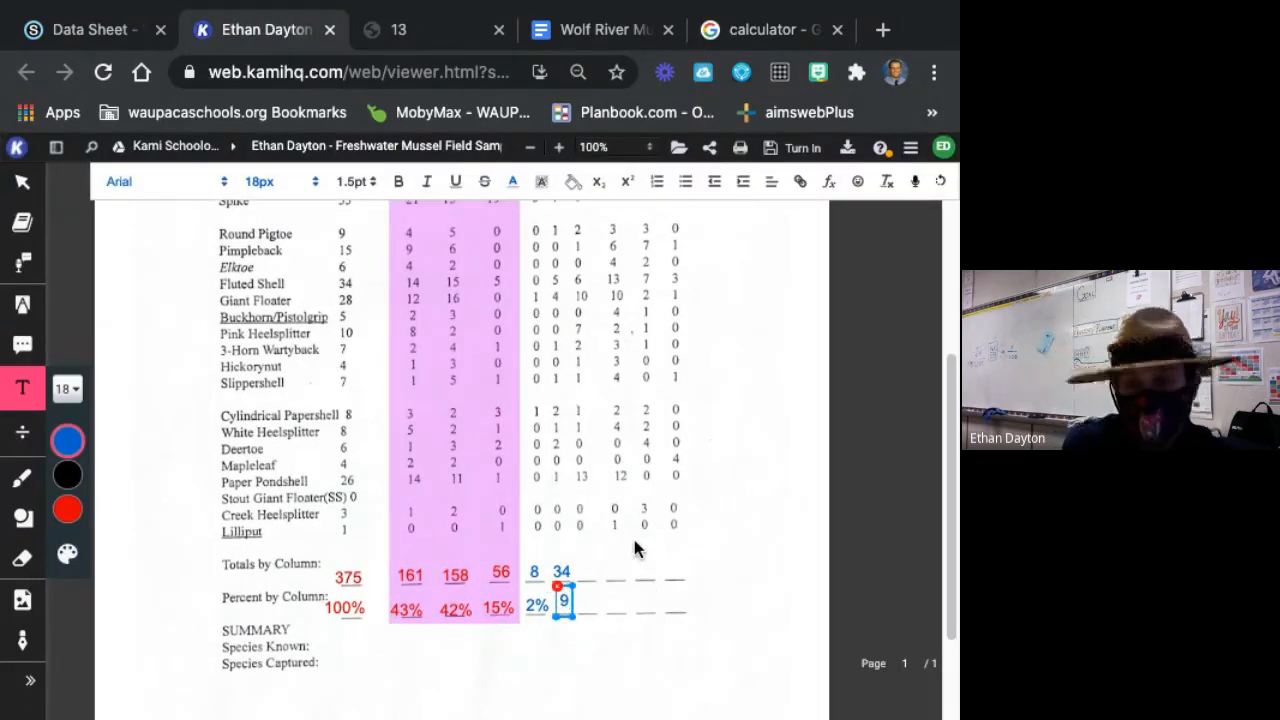
pyautogui.write('%')
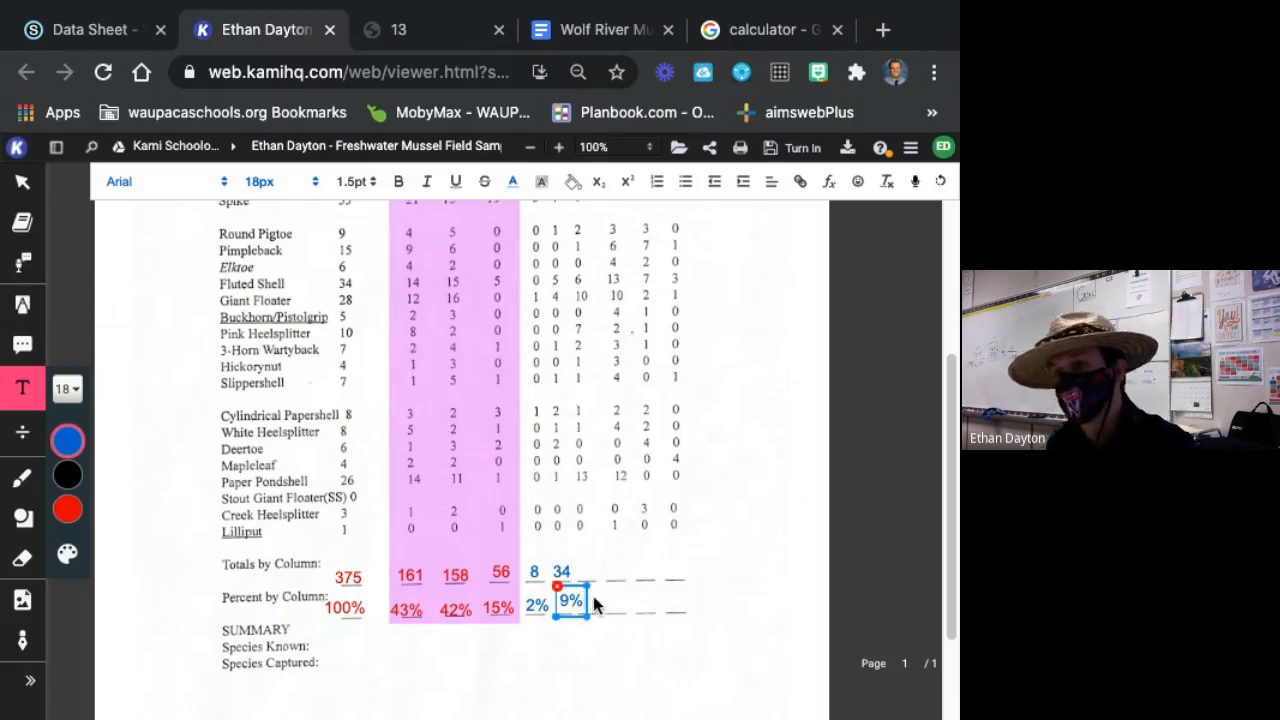
pyautogui.moveTo(587, 595); pyautogui.dragTo(581, 600)
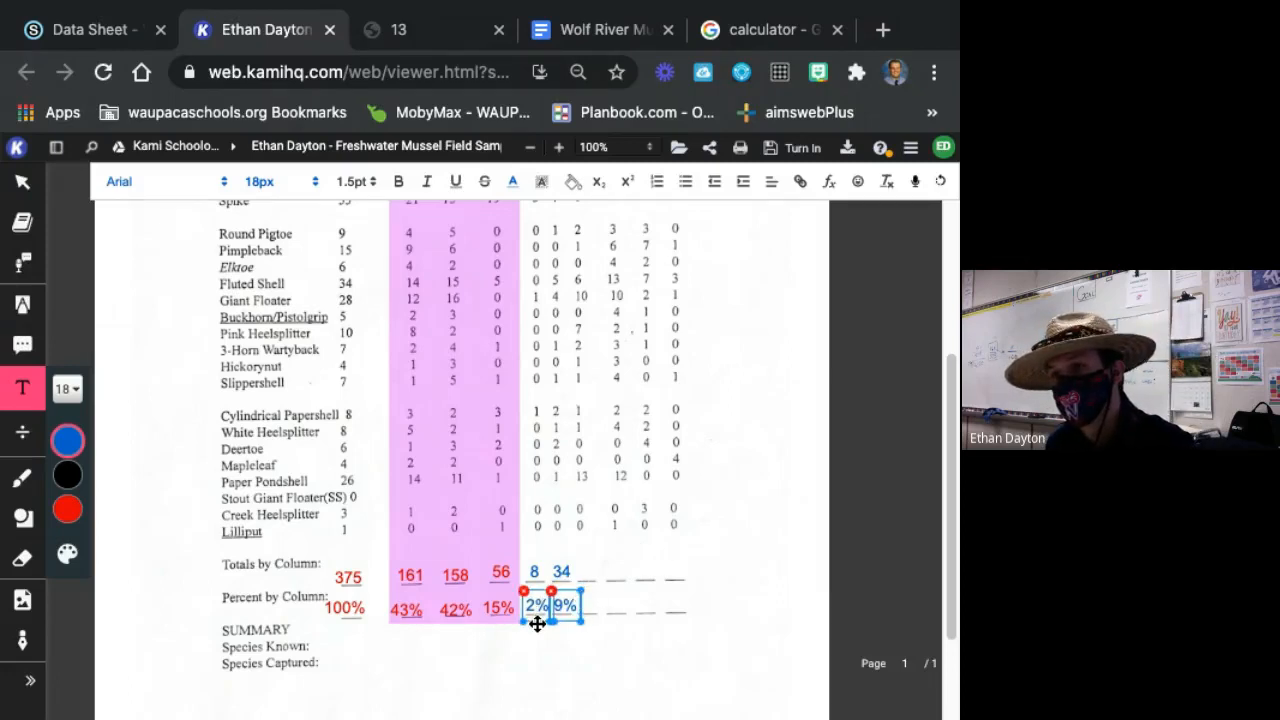
pyautogui.click(848, 622)
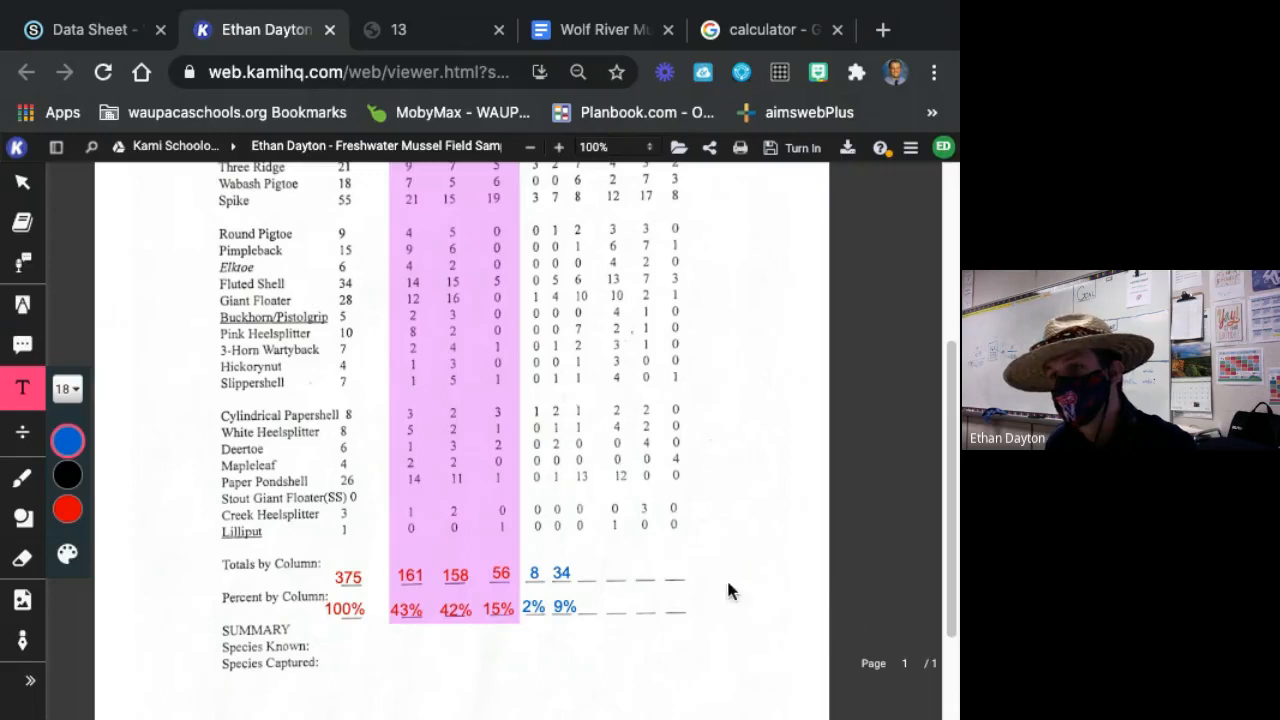
# In the Google calculator, clear the entry and sum the 7-9 age class counts: 2+4+3+2+1+2+7+6+8+2+1+6+10+7+2+1+1+1+1+13.
pyautogui.scroll(3, 740, 570)
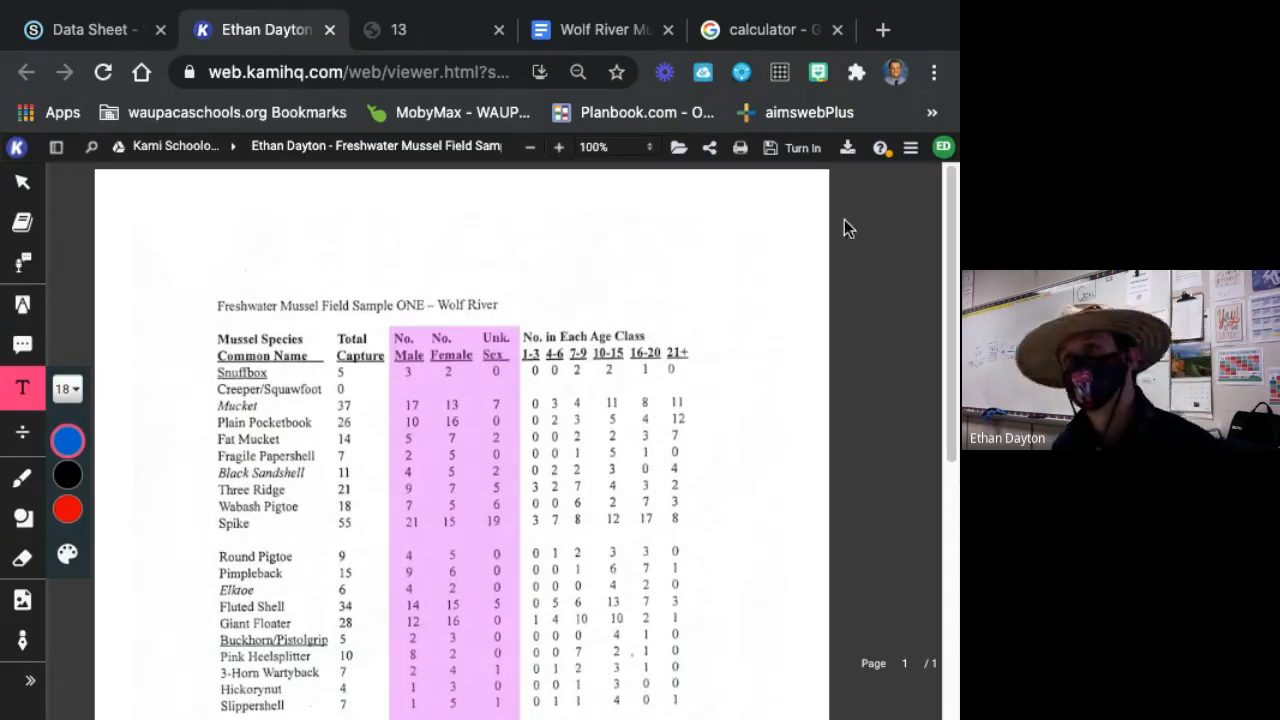
pyautogui.click(803, 34)
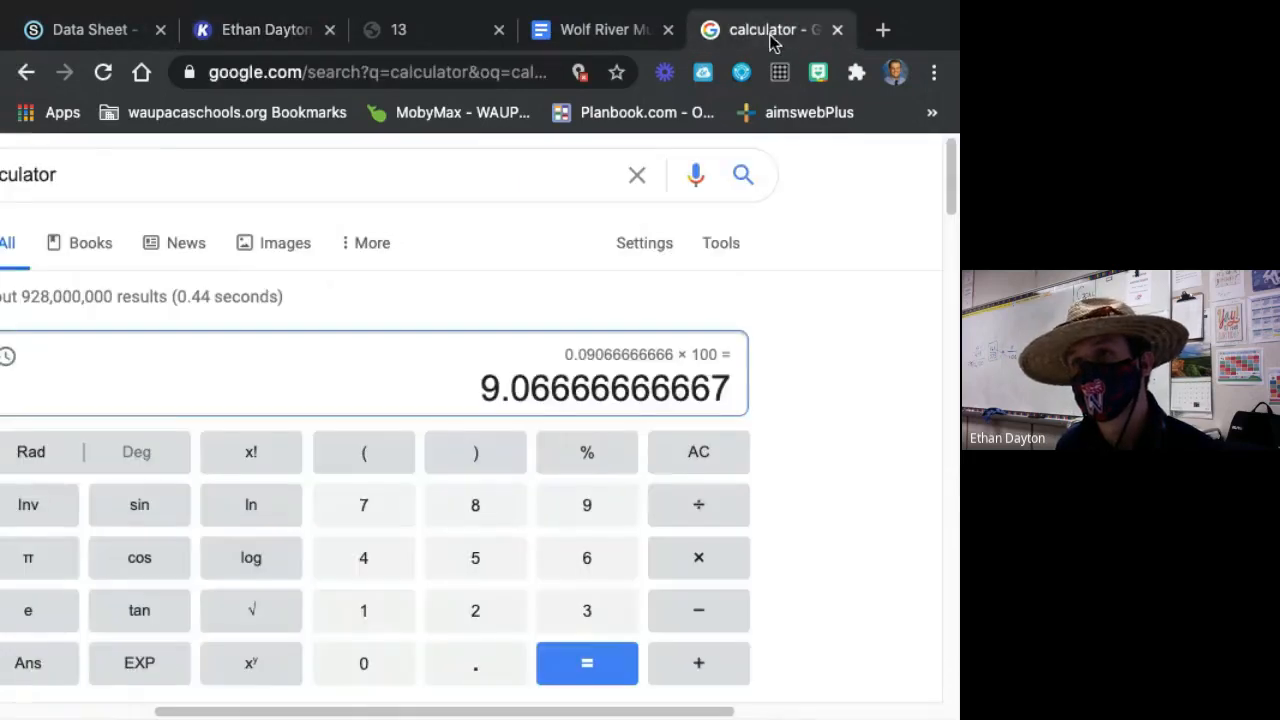
pyautogui.click(695, 455)
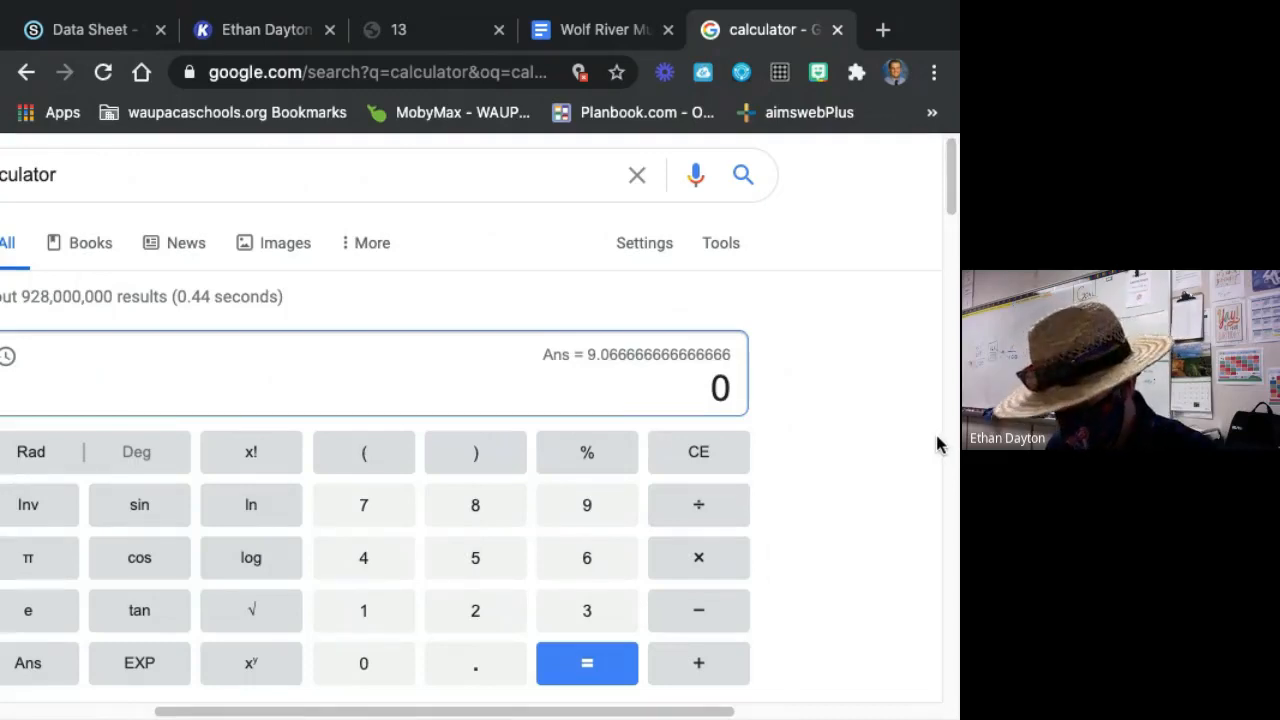
pyautogui.write('2+')
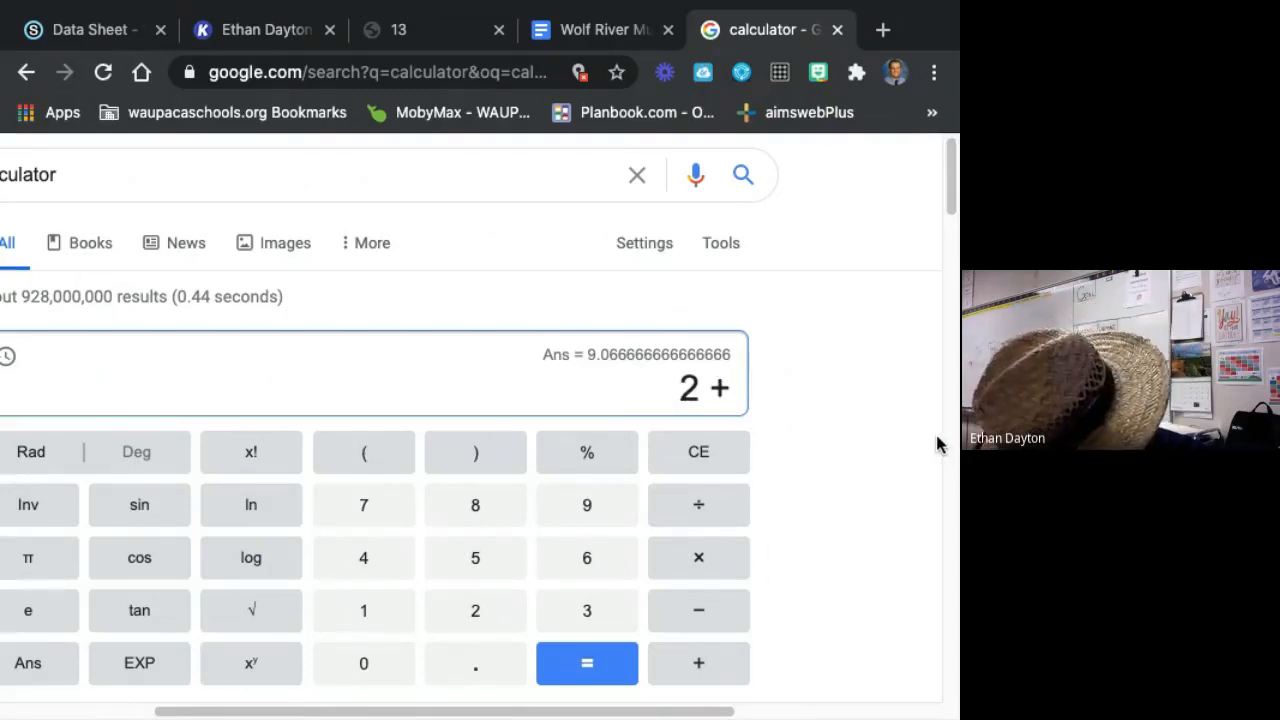
pyautogui.write('4+3+')
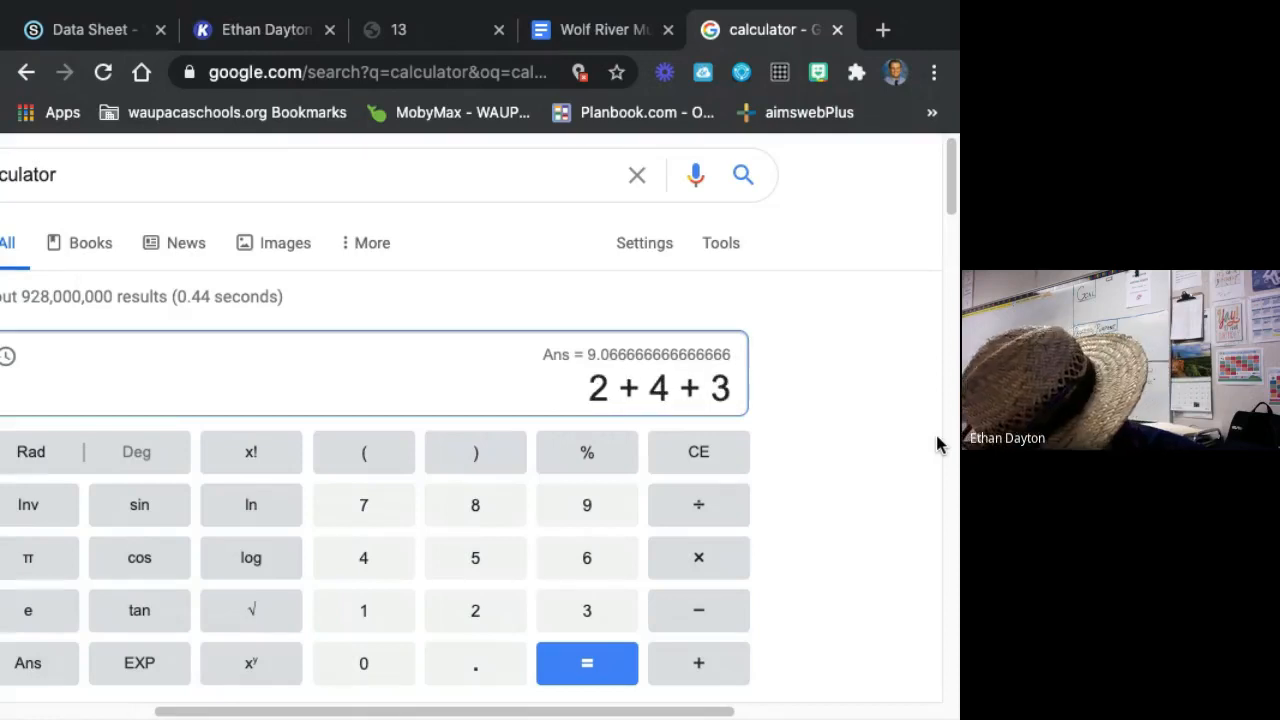
pyautogui.write('2+1')
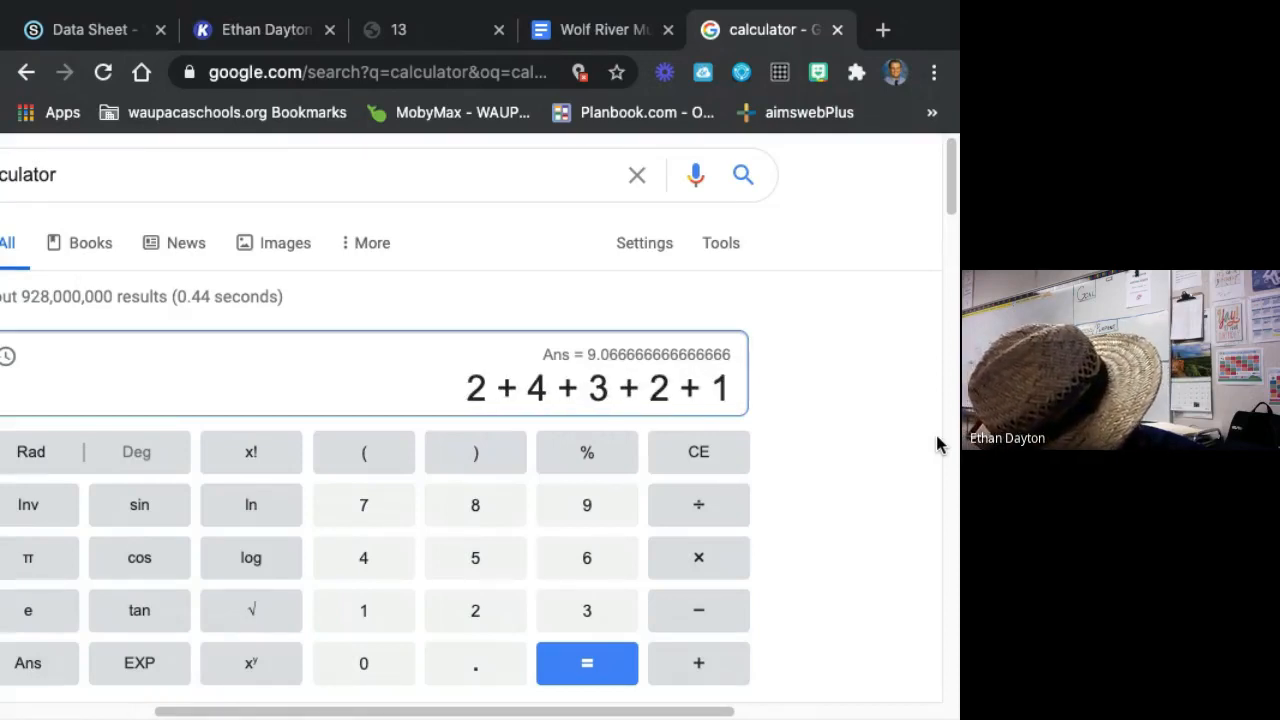
pyautogui.write('+2')
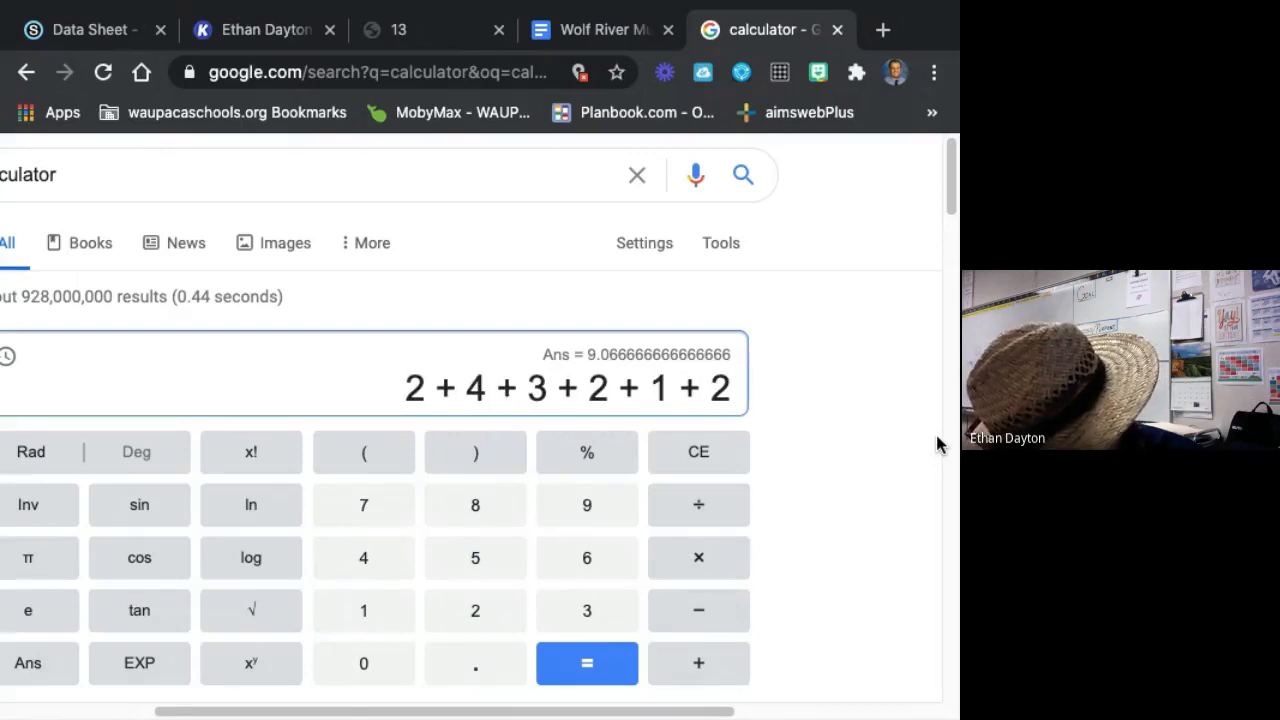
pyautogui.write('+7')
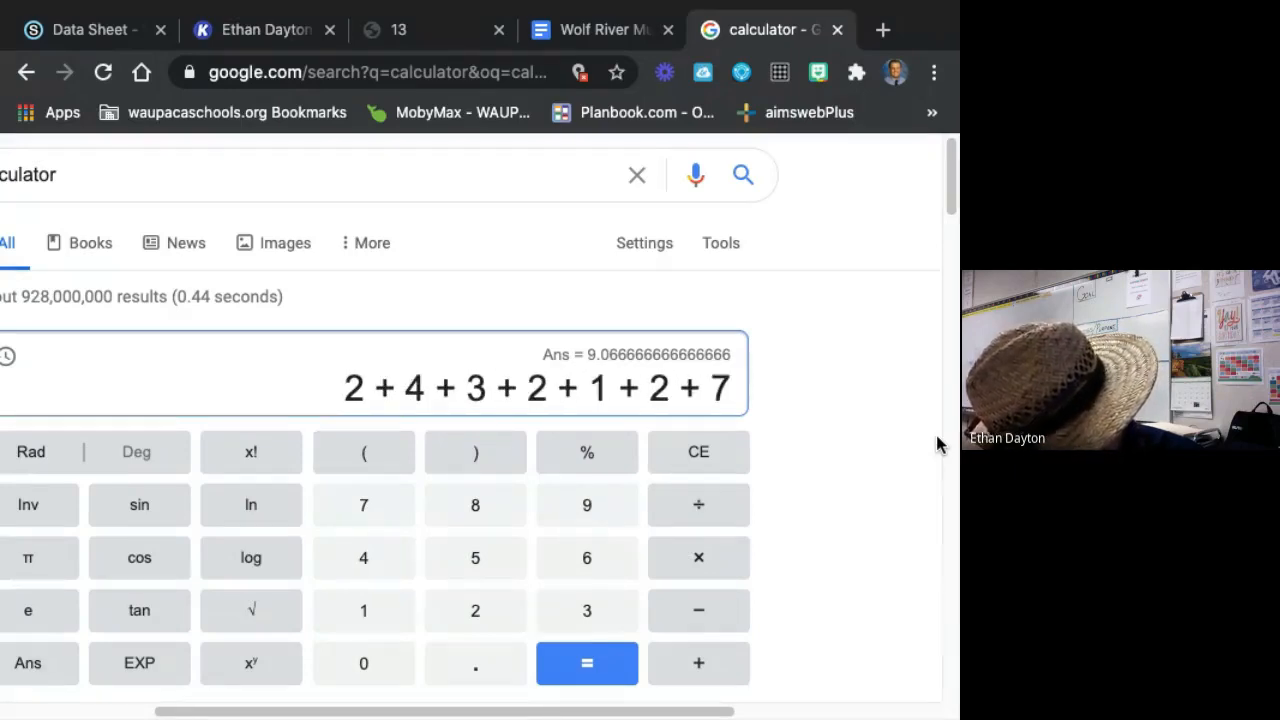
pyautogui.write('+6+8+')
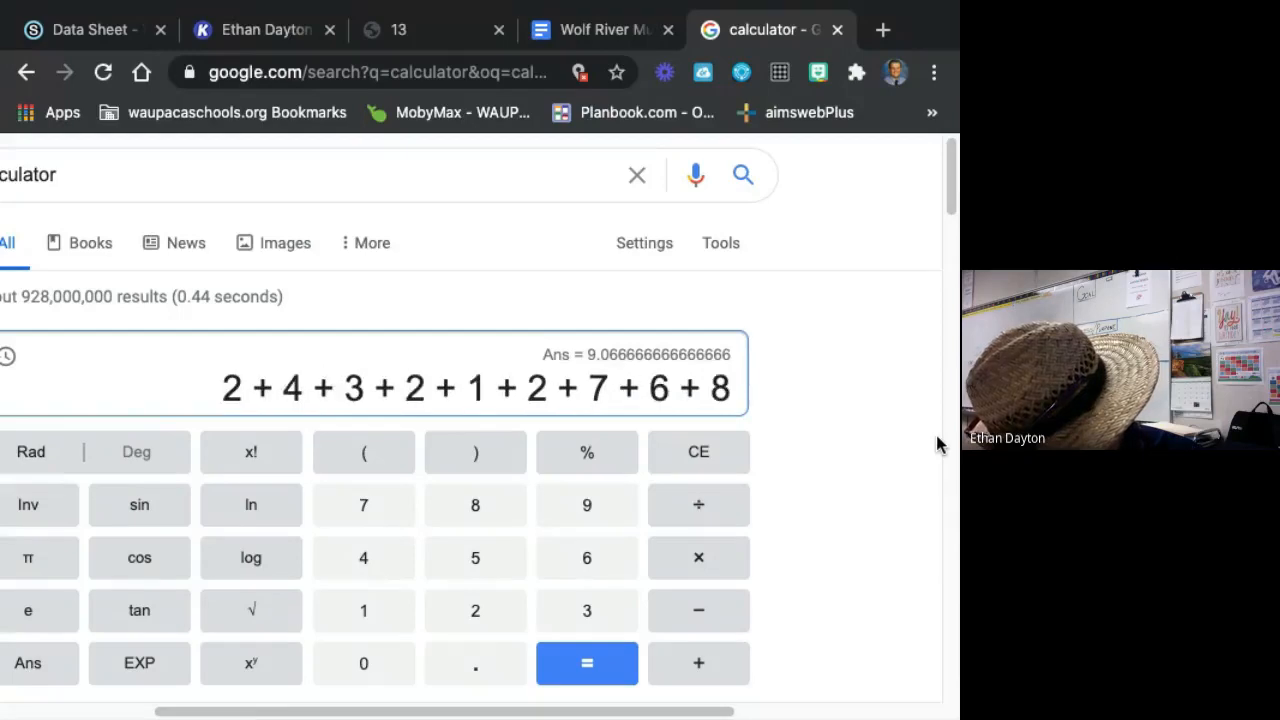
pyautogui.write('2+1+')
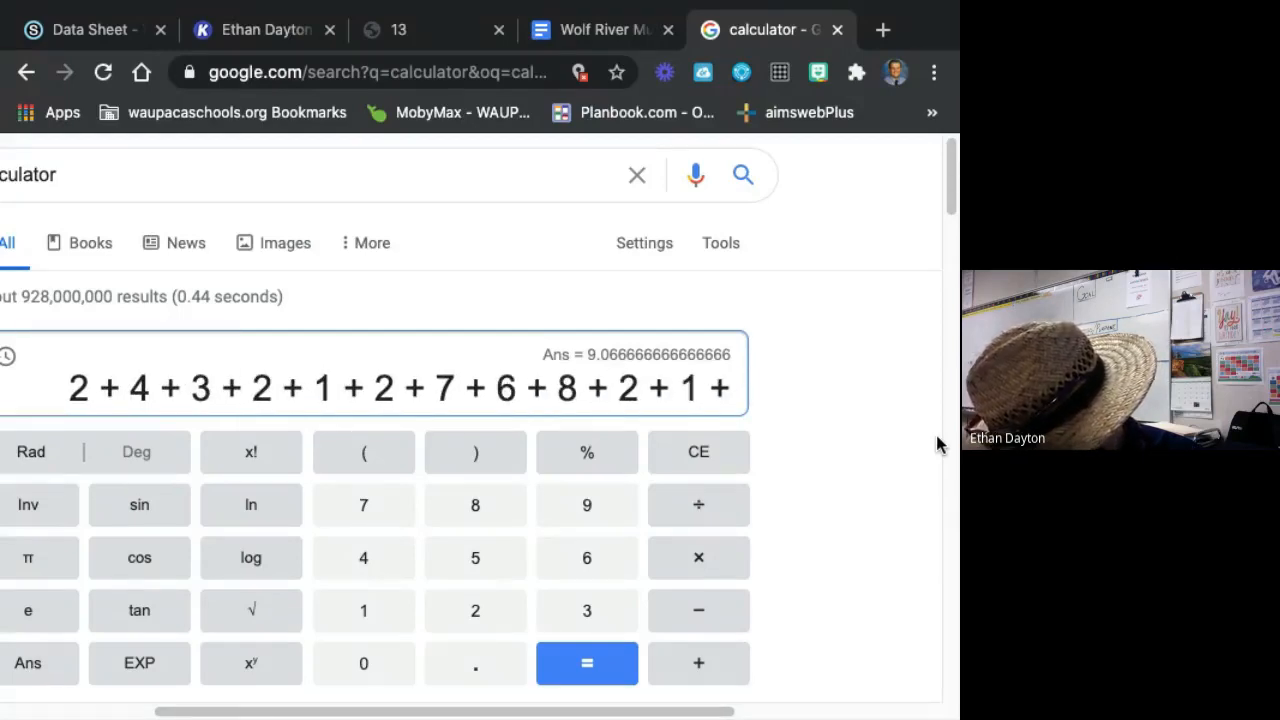
pyautogui.write('6')
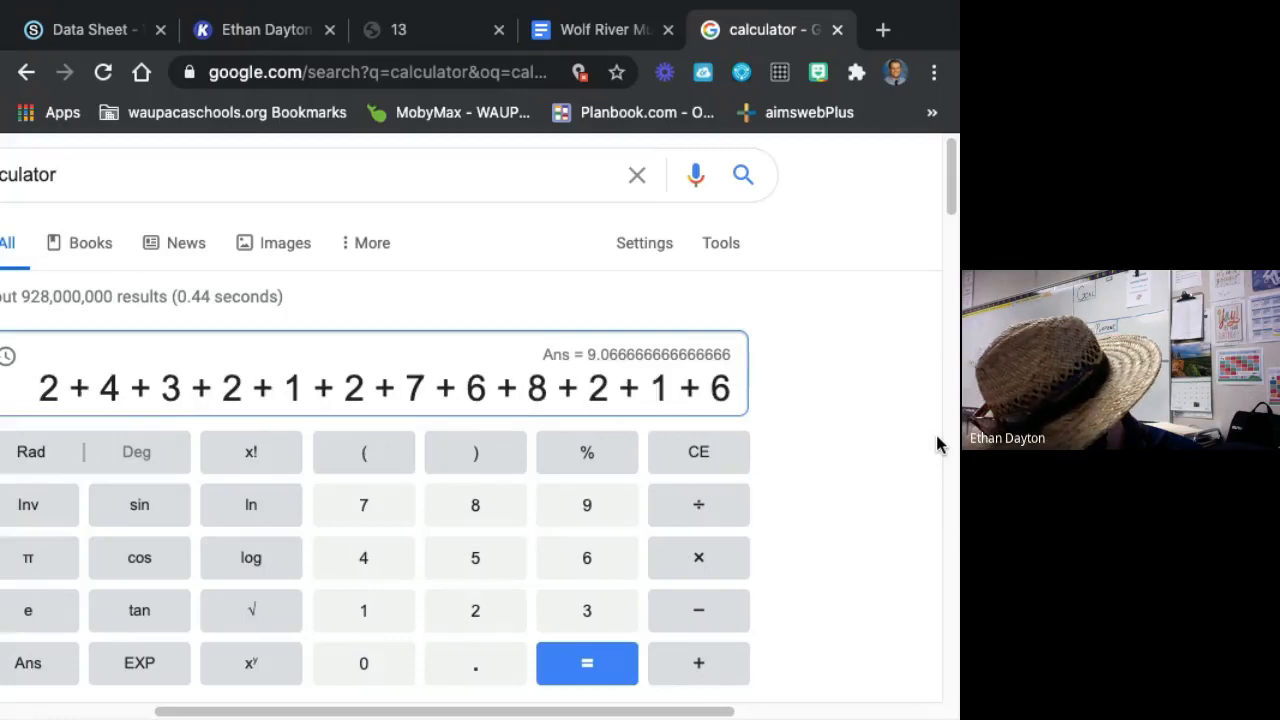
pyautogui.write('+10+')
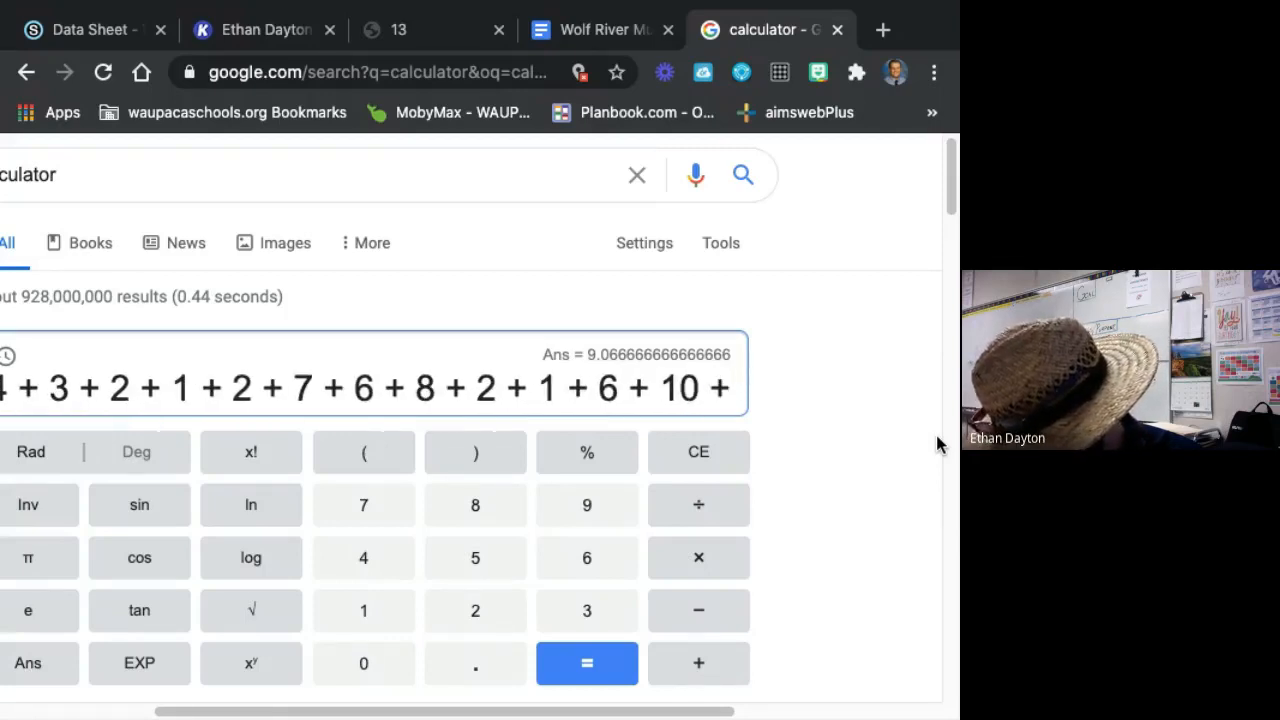
pyautogui.write('7+2+')
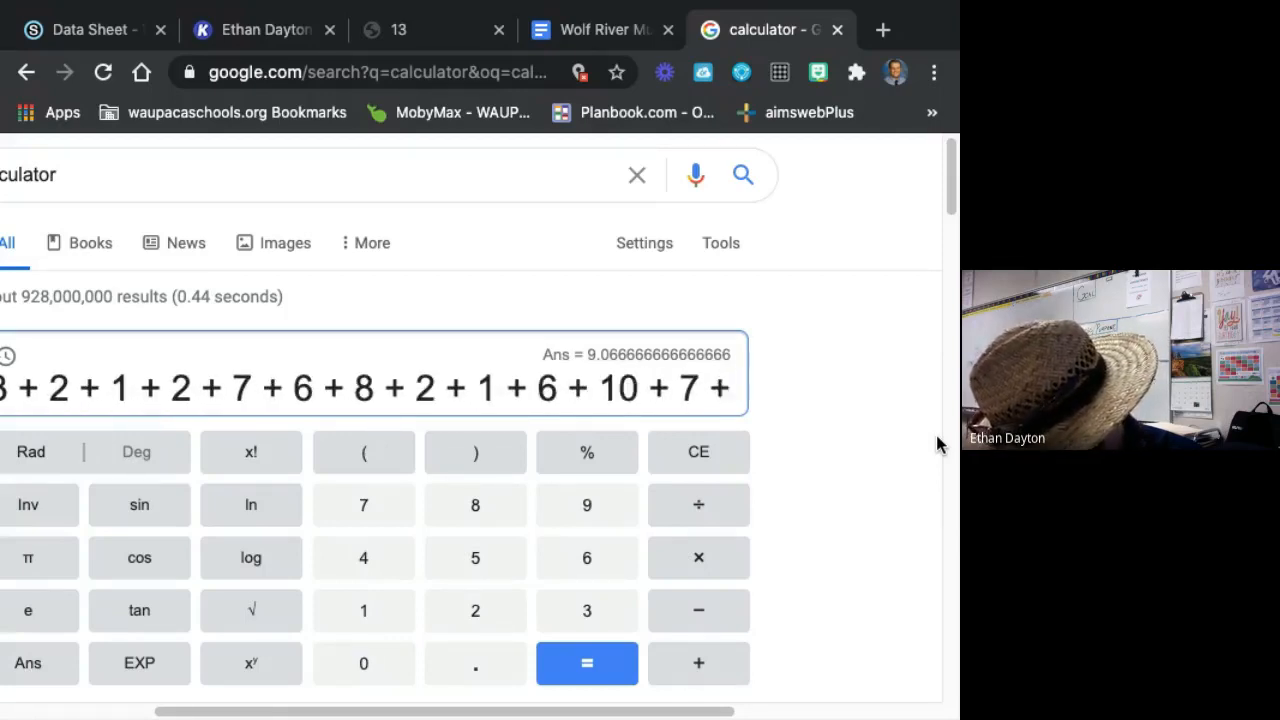
pyautogui.write('1')
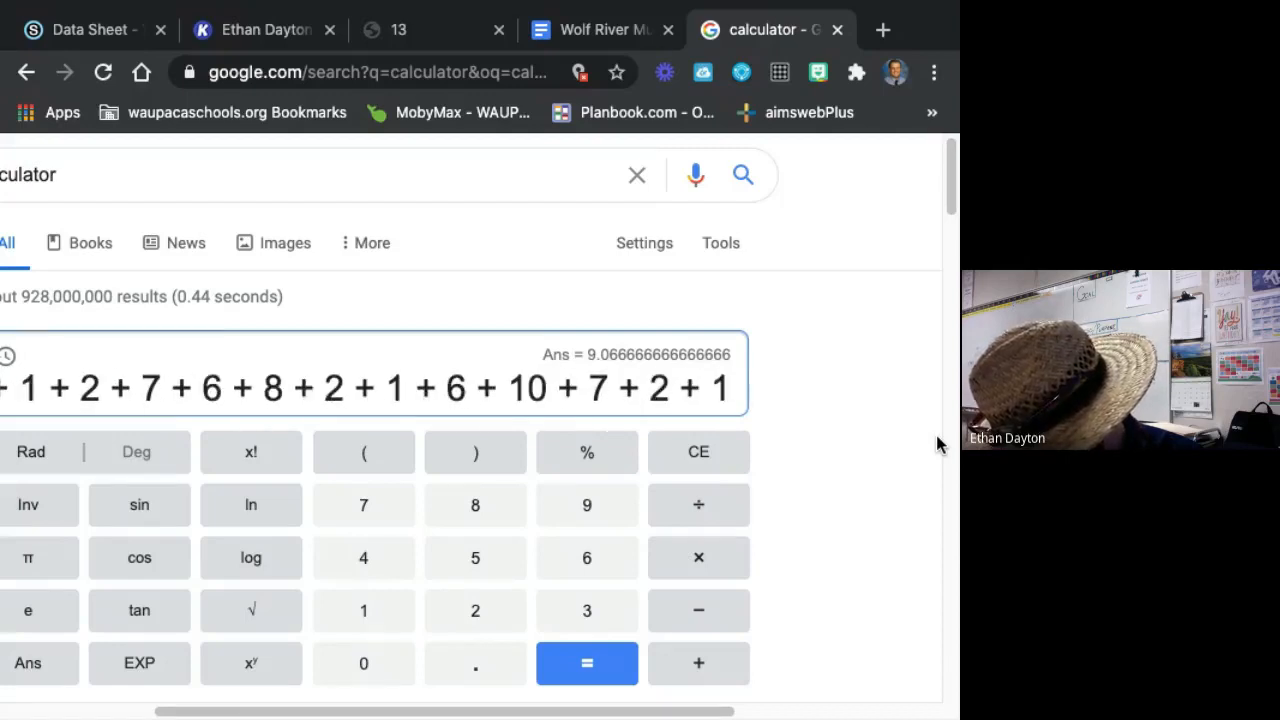
pyautogui.write('+1+1+1')
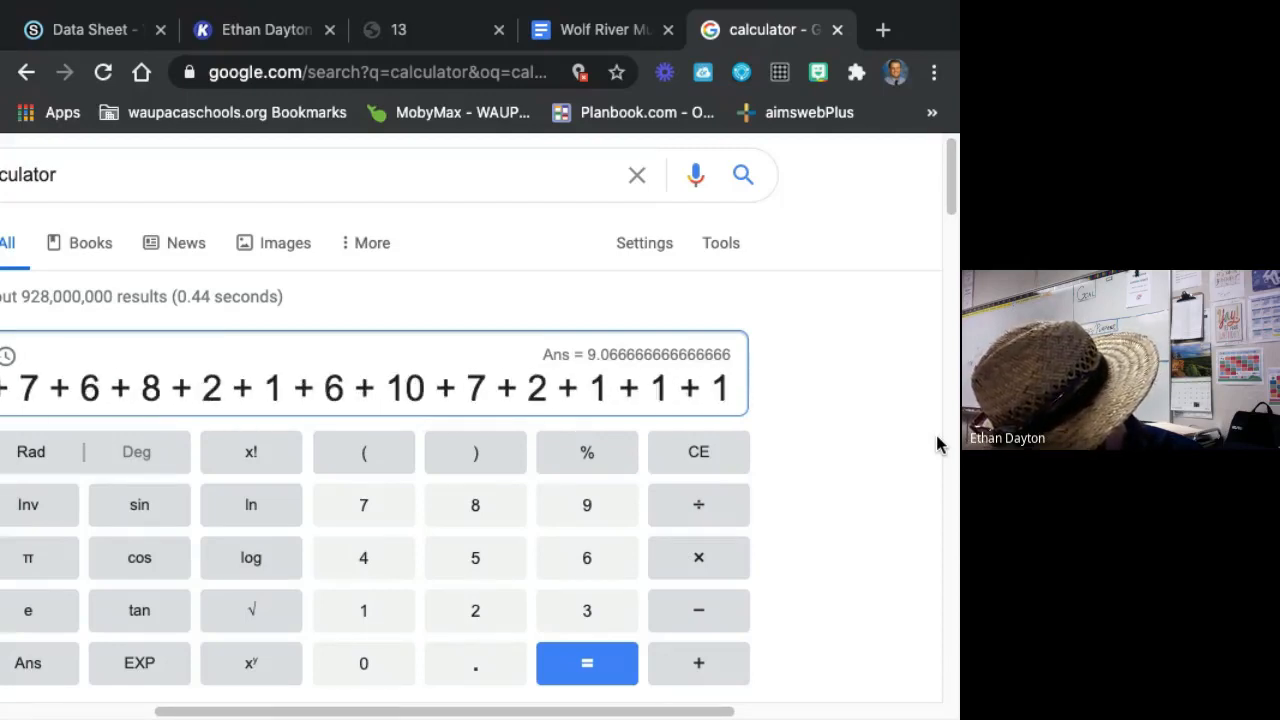
pyautogui.write('+13')
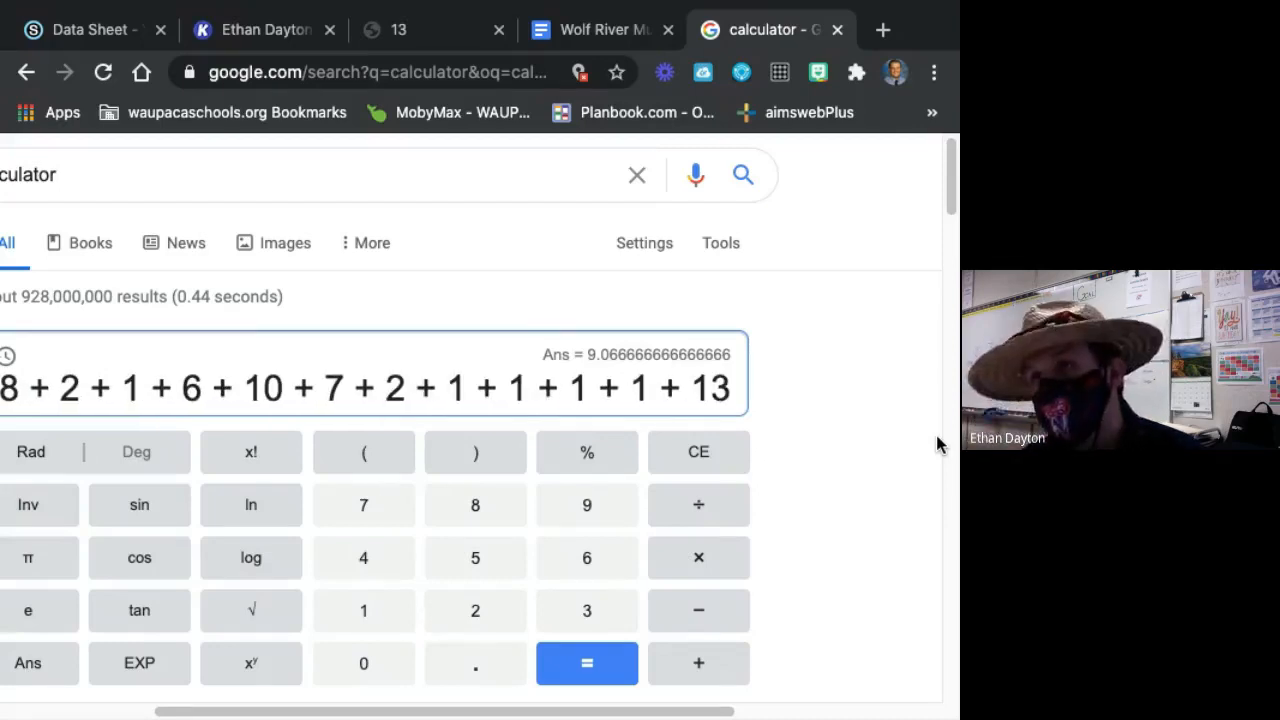
pyautogui.press('Return')
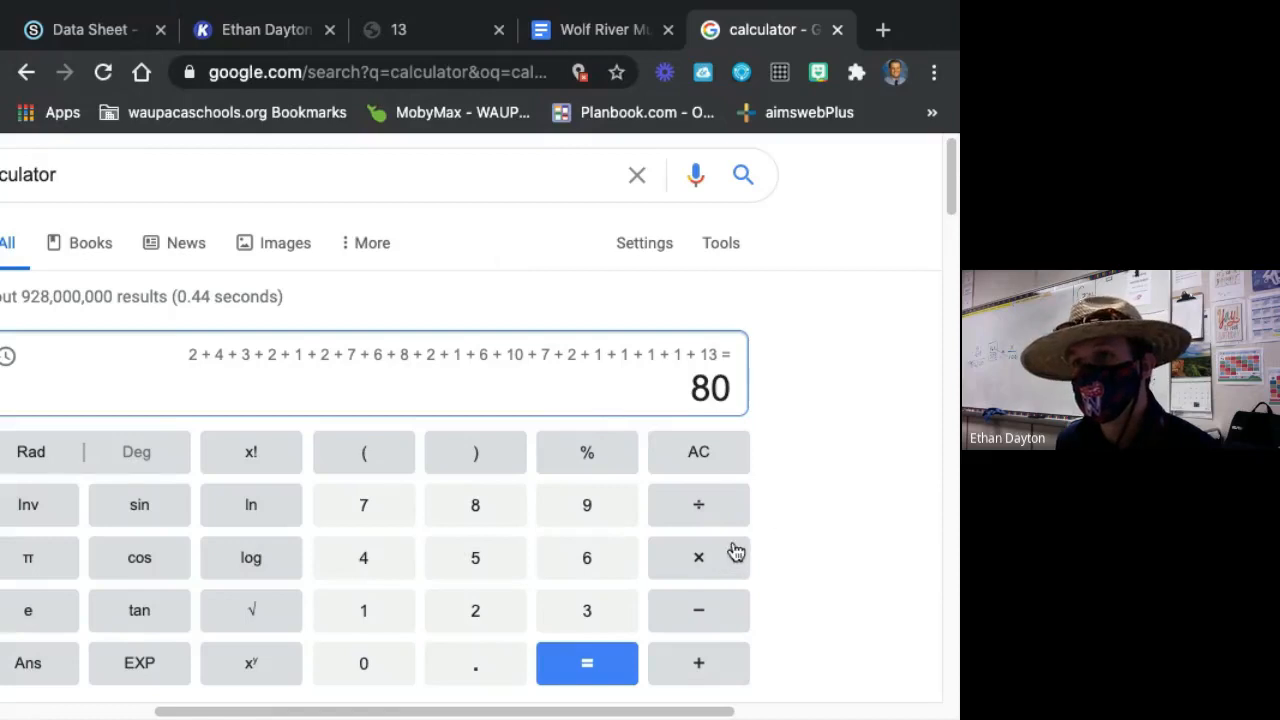
# Divide the 7-9 age class total, 80, by 375.
pyautogui.scroll(-1, 738, 540)
pyautogui.click(714, 500)
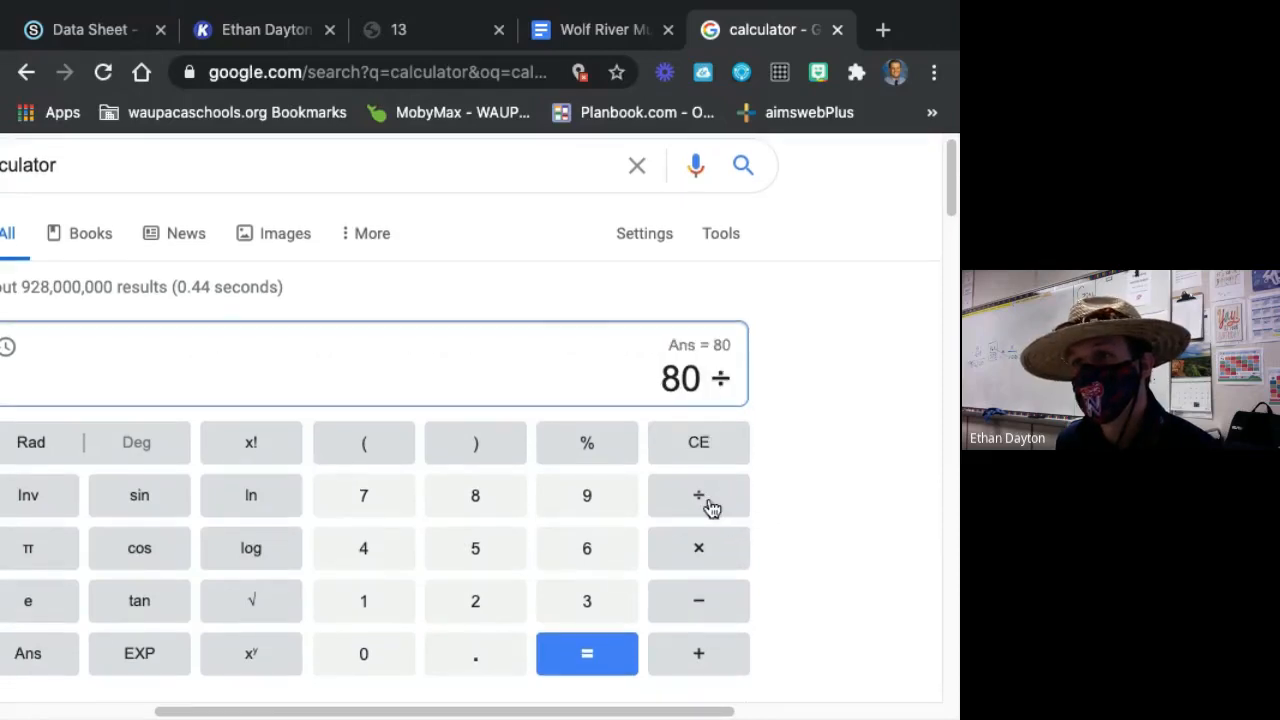
pyautogui.click(612, 600)
pyautogui.click(400, 506)
pyautogui.click(475, 546)
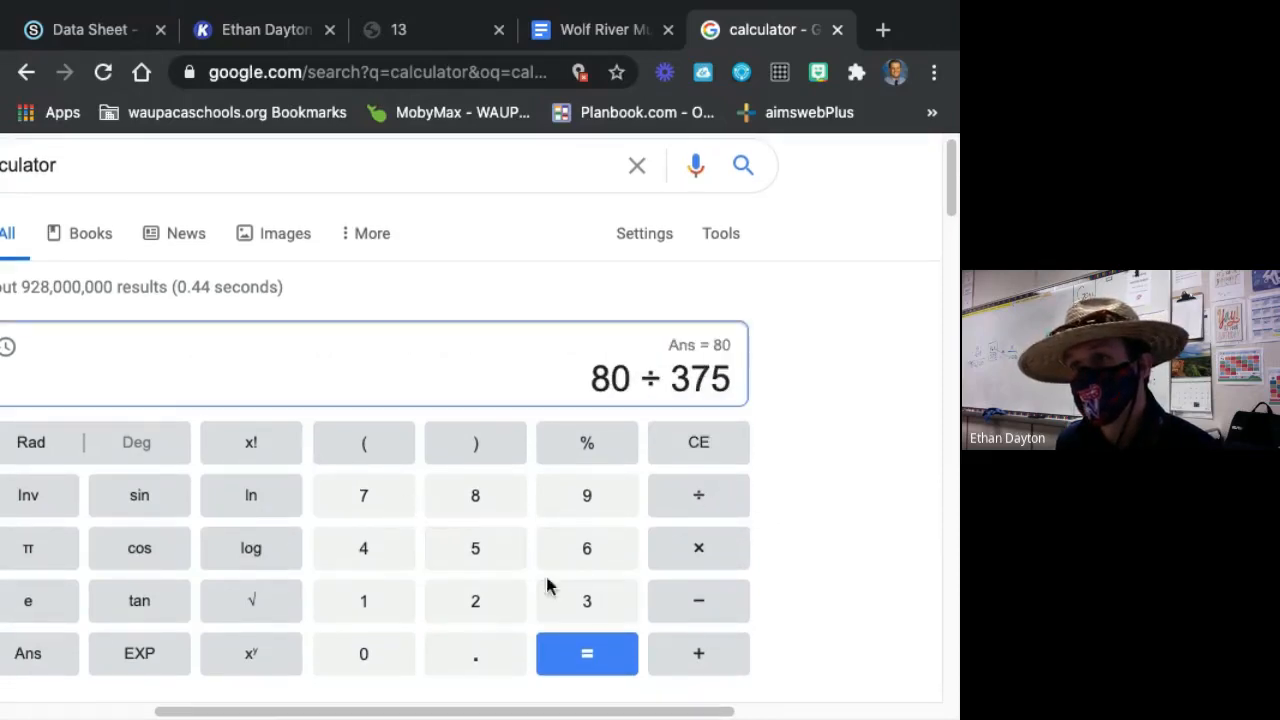
pyautogui.click(632, 657)
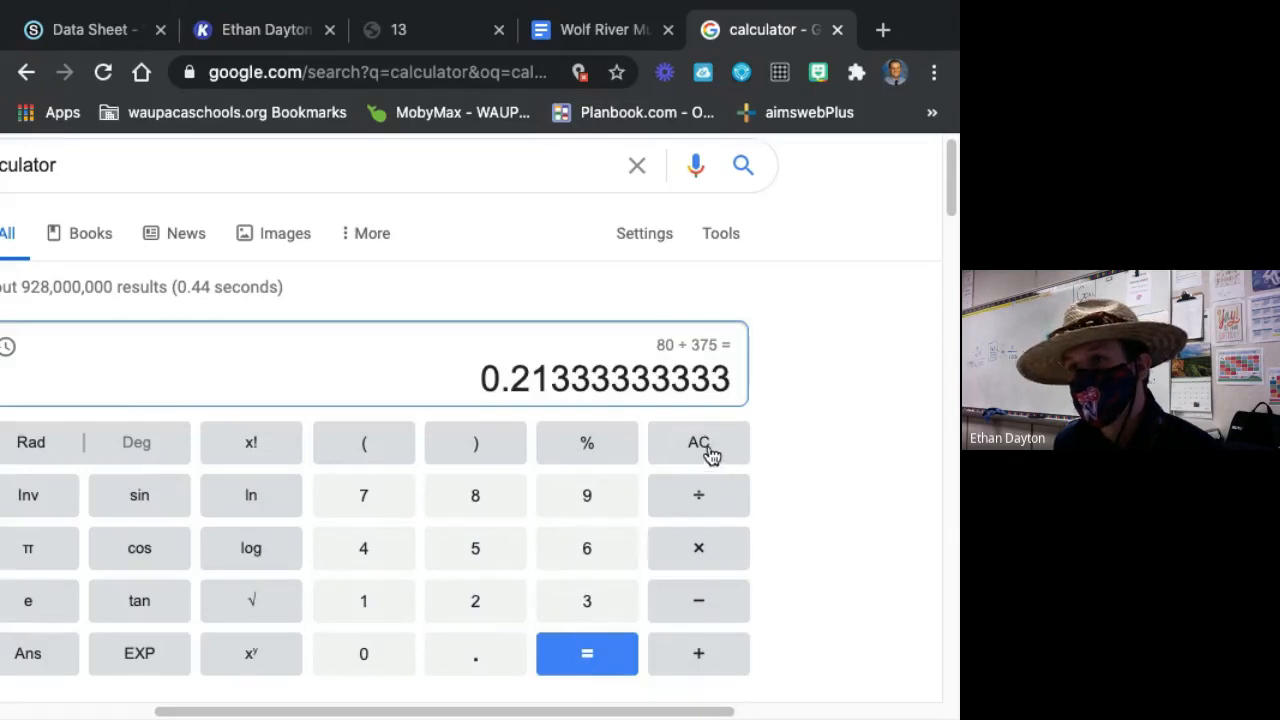
# Multiply the quotient by 100 to convert it to the 7-9 age class percent.
pyautogui.click(700, 552)
pyautogui.click(407, 615)
pyautogui.click(340, 670)
pyautogui.click(360, 668)
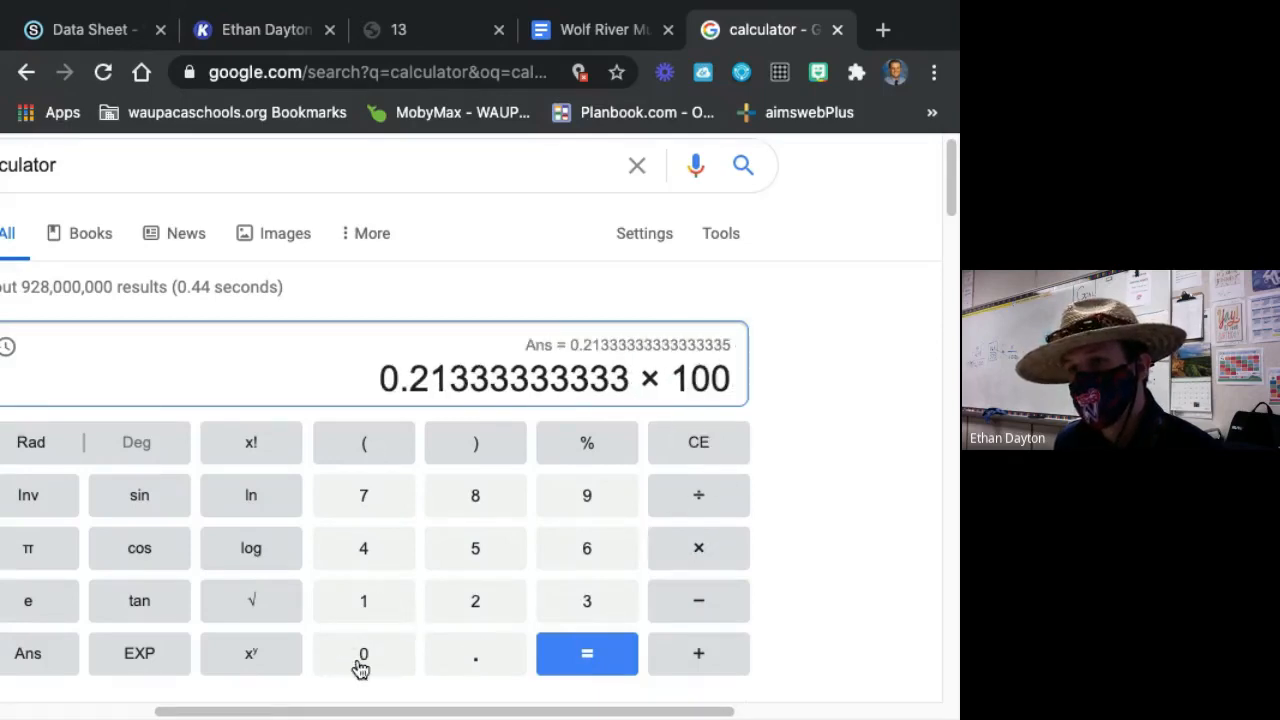
pyautogui.click(560, 663)
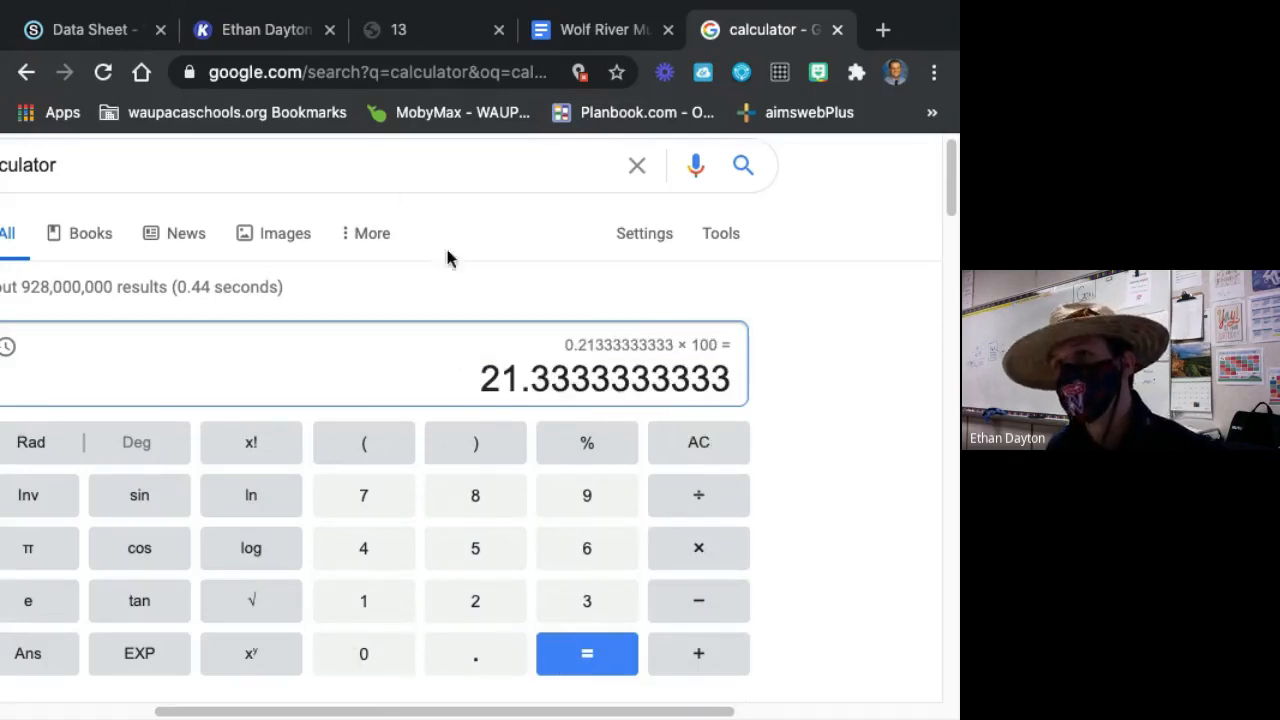
# Switch back to the Kami data sheet and add 80 in blue on the Totals by Column line for the 7-9 age class.
pyautogui.click(97, 25)
pyautogui.click(277, 25)
pyautogui.scroll(-4, 655, 428)
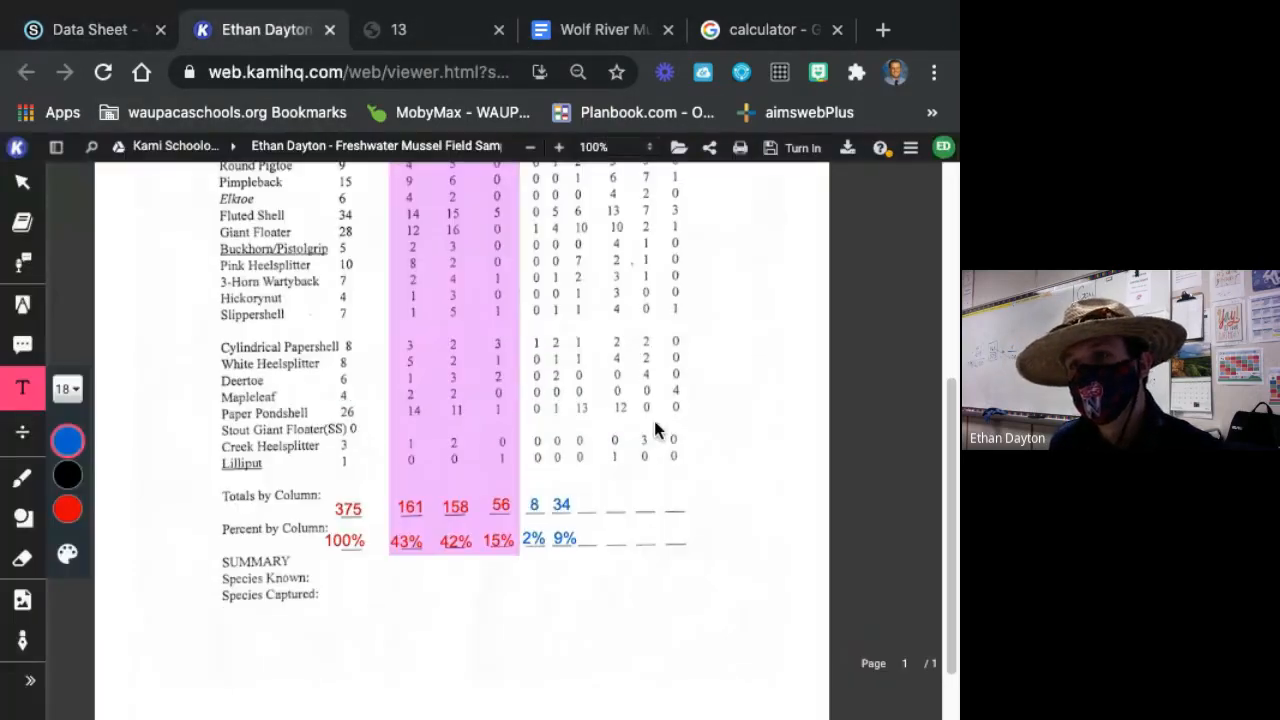
pyautogui.click(587, 501)
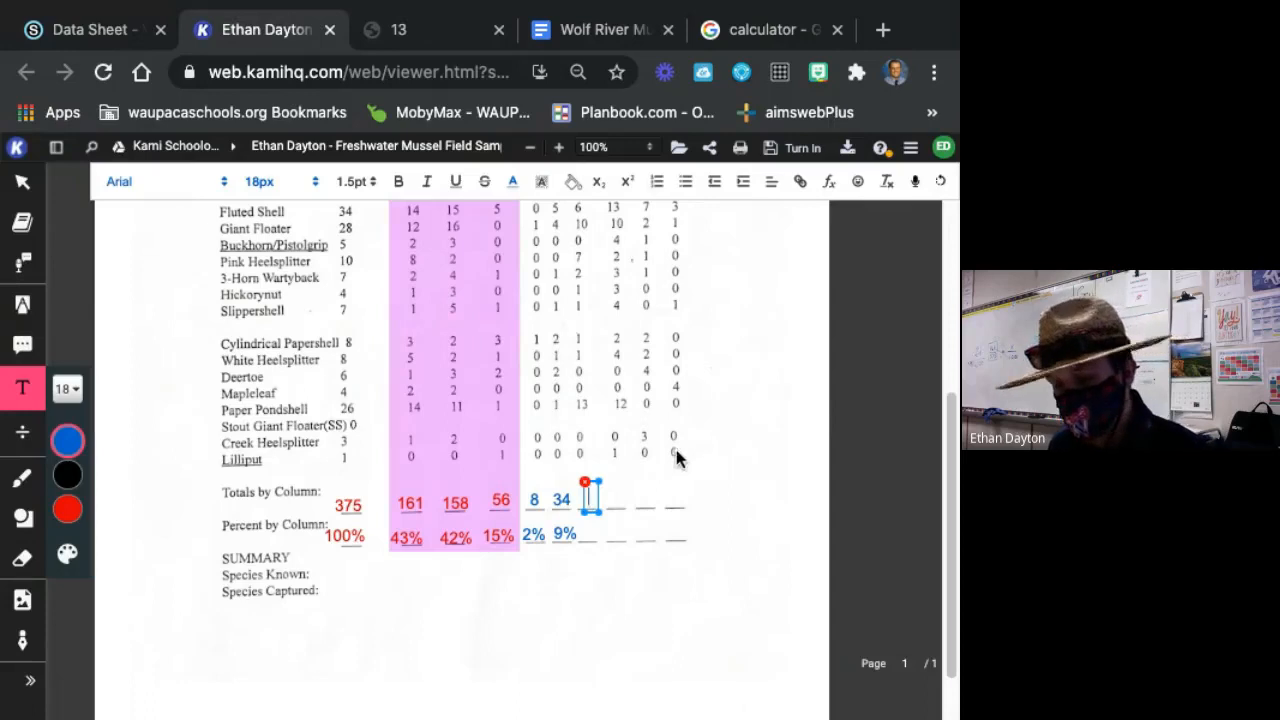
pyautogui.write('56')
pyautogui.press('BackSpace')
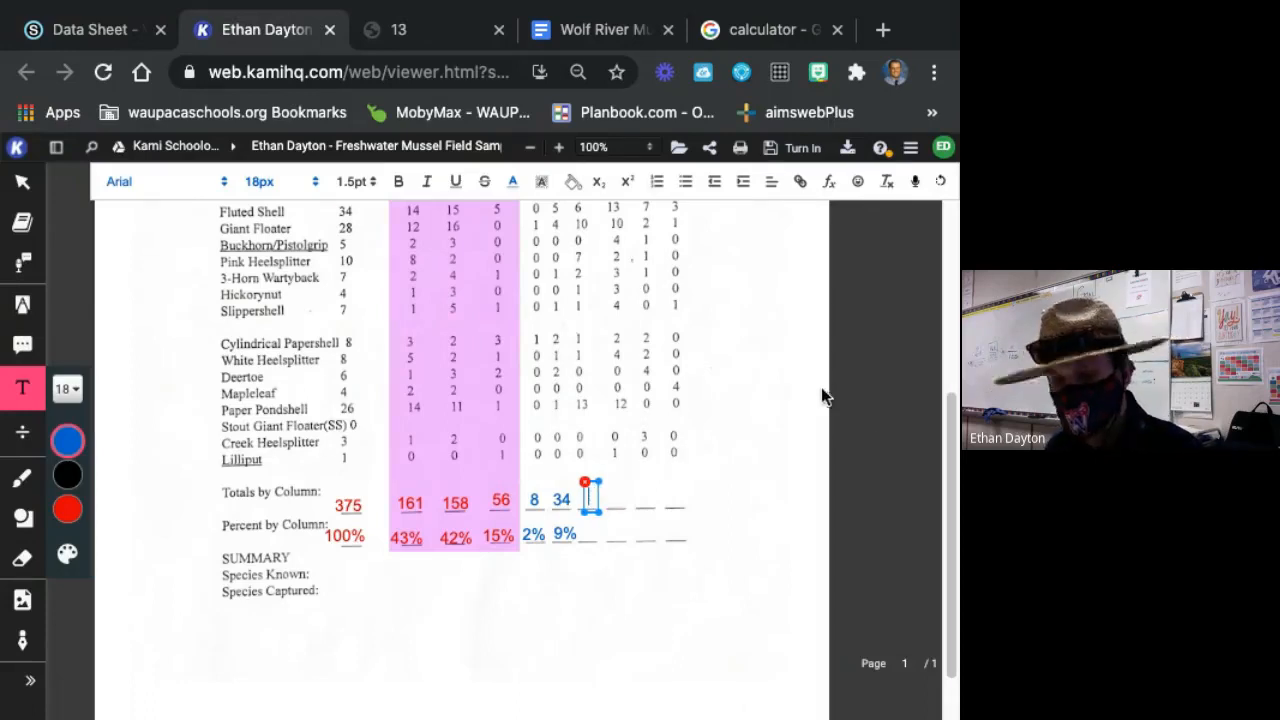
pyautogui.write('80')
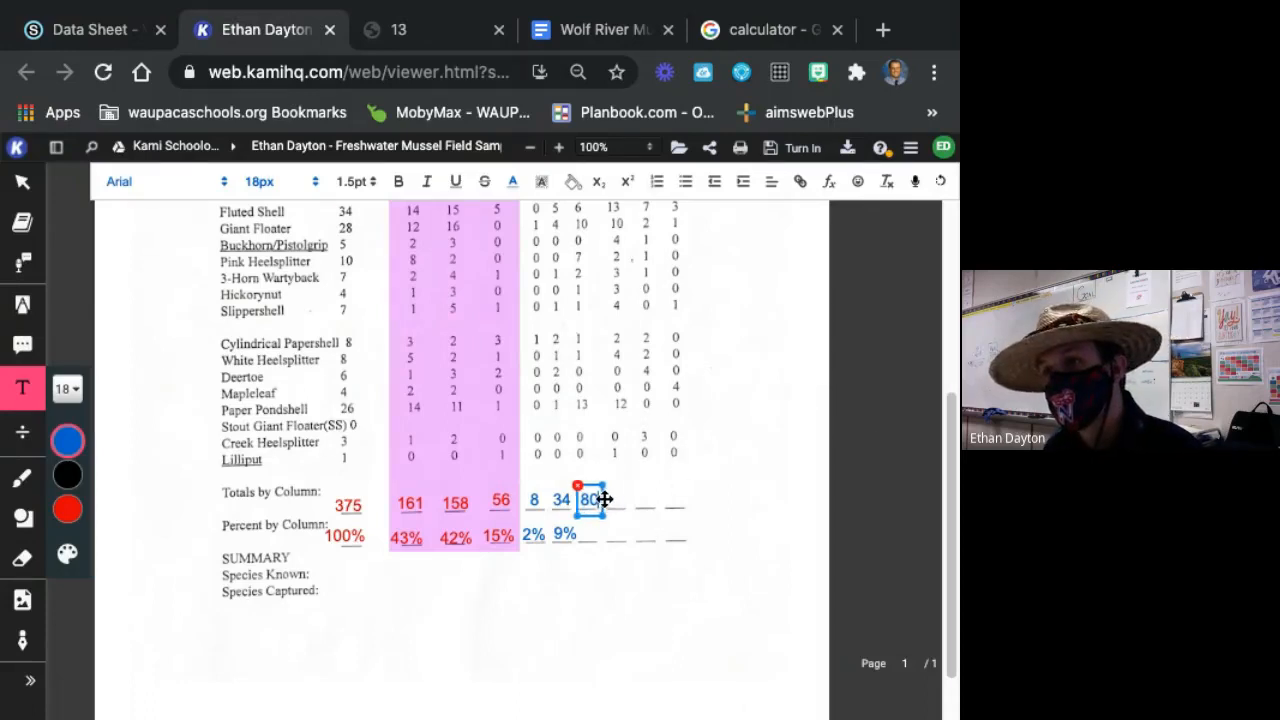
# Add 21% in blue on the Percent by Column line for the 7-9 age class and align it beside the 9%.
pyautogui.click(588, 540)
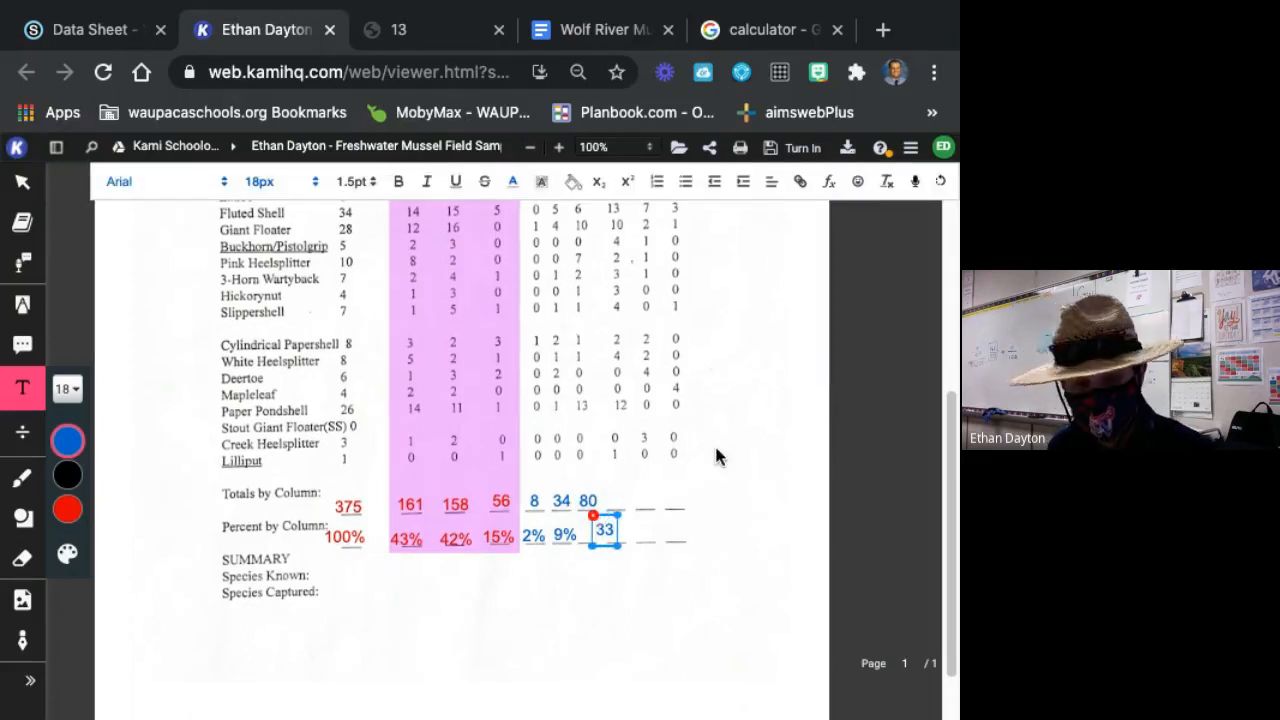
pyautogui.write('%')
pyautogui.press('BackSpace')
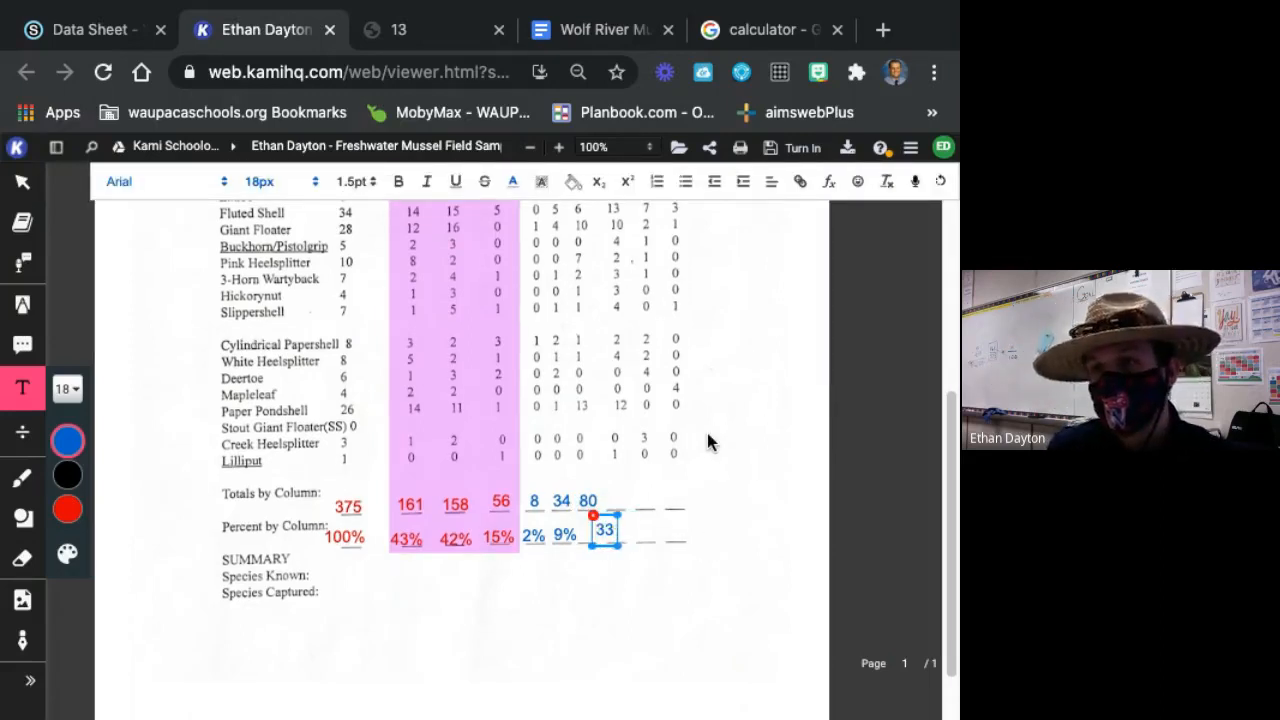
pyautogui.press('BackSpace')
pyautogui.press('BackSpace')
pyautogui.write('21')
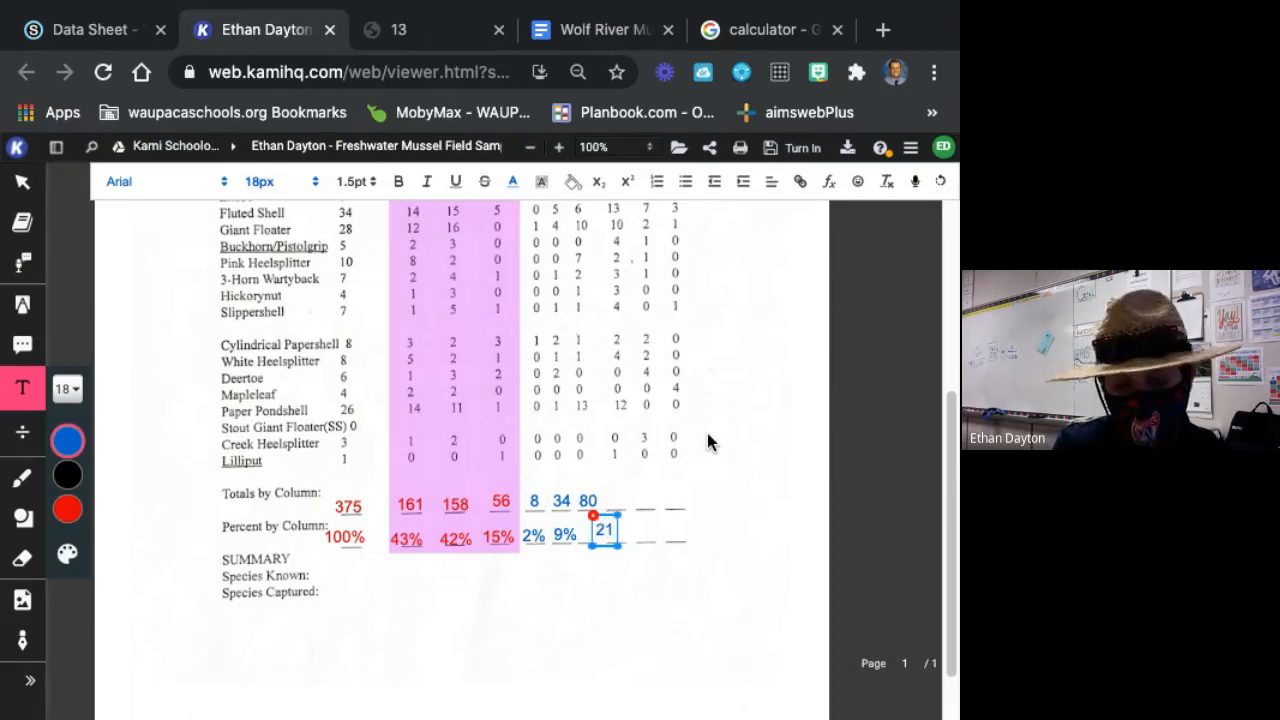
pyautogui.write('%')
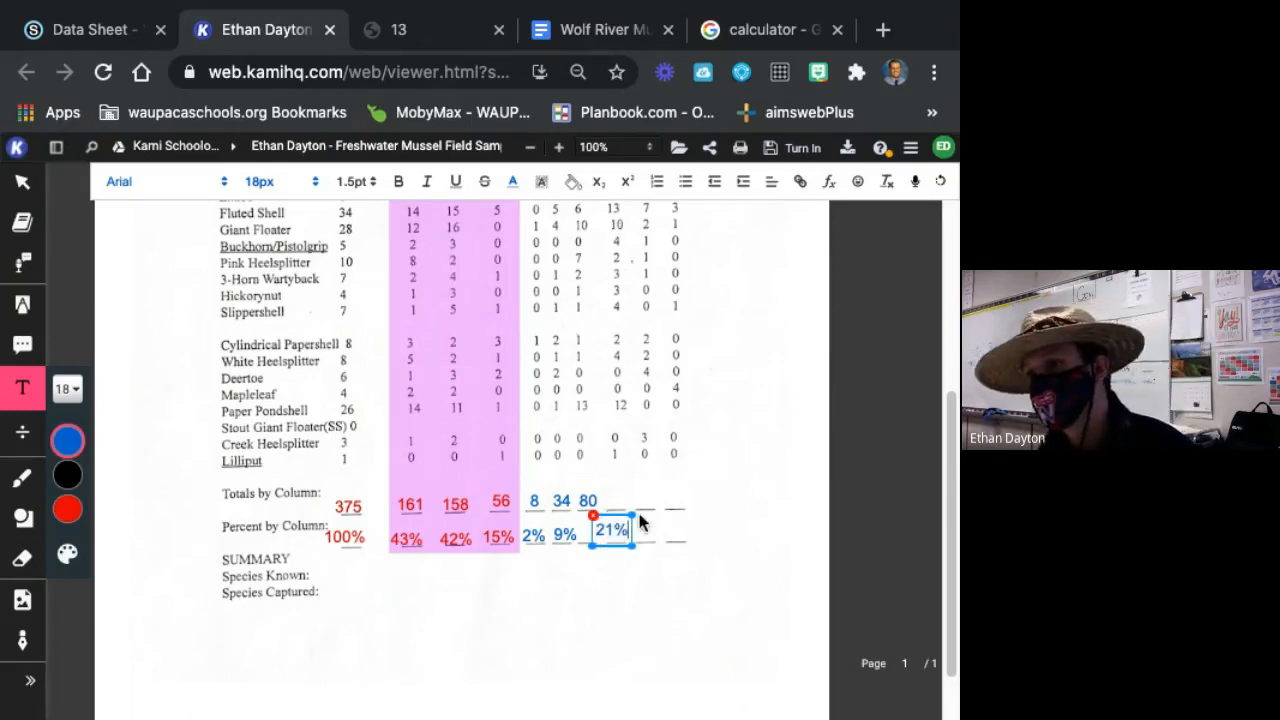
pyautogui.moveTo(615, 548); pyautogui.dragTo(597, 555)
# Reduce the text size of the 1-3 age class percent, 2%, to 14px.
pyautogui.click(531, 538)
pyautogui.doubleClick(531, 540)
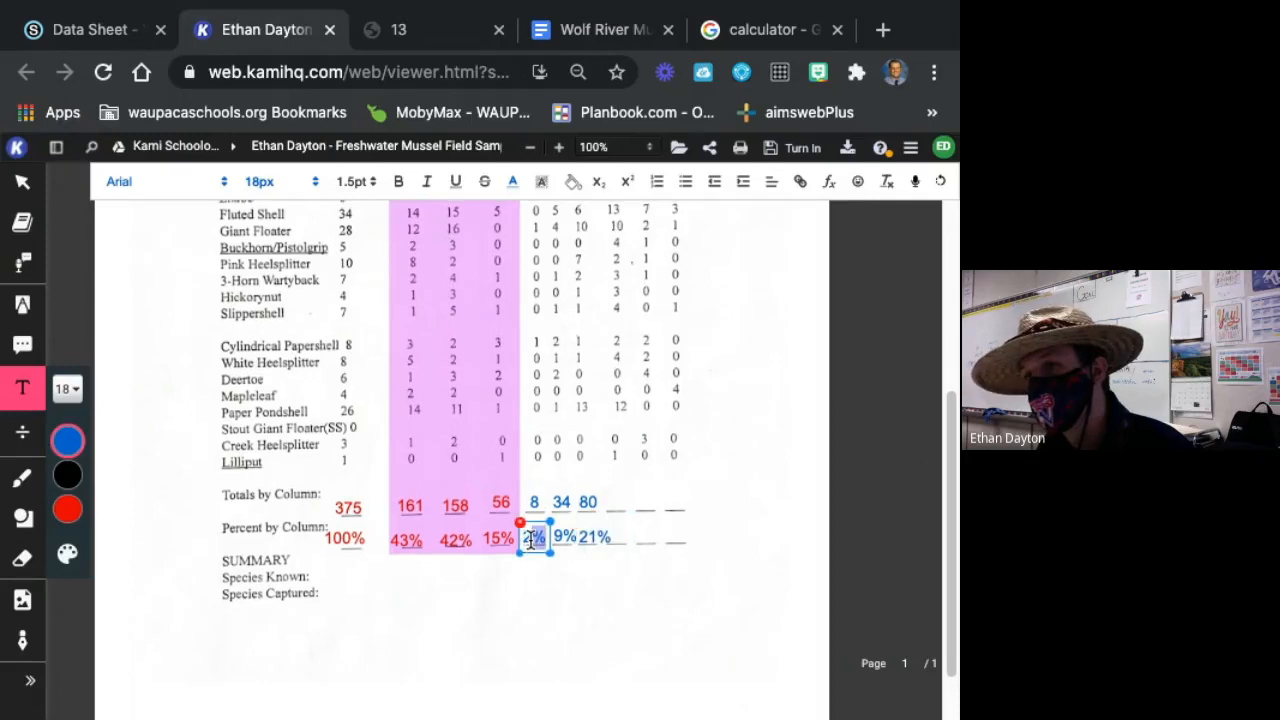
pyautogui.click(67, 389)
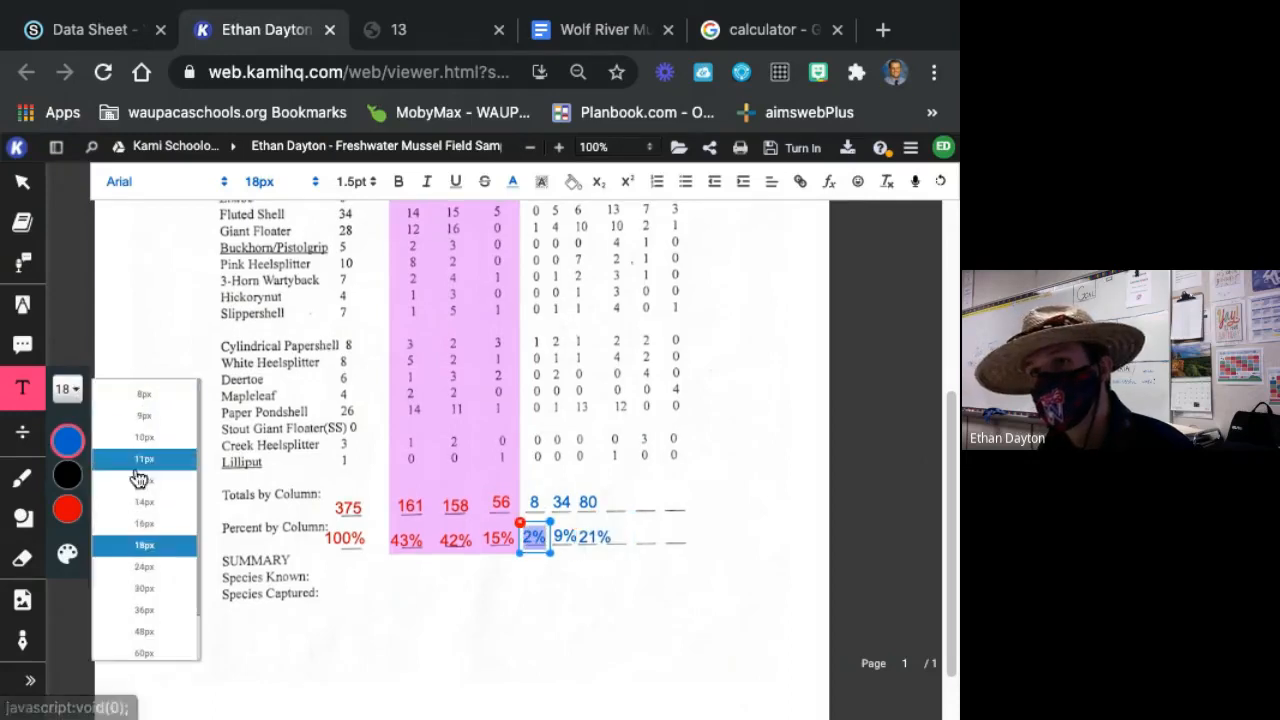
pyautogui.click(145, 531)
pyautogui.click(749, 664)
pyautogui.click(751, 666)
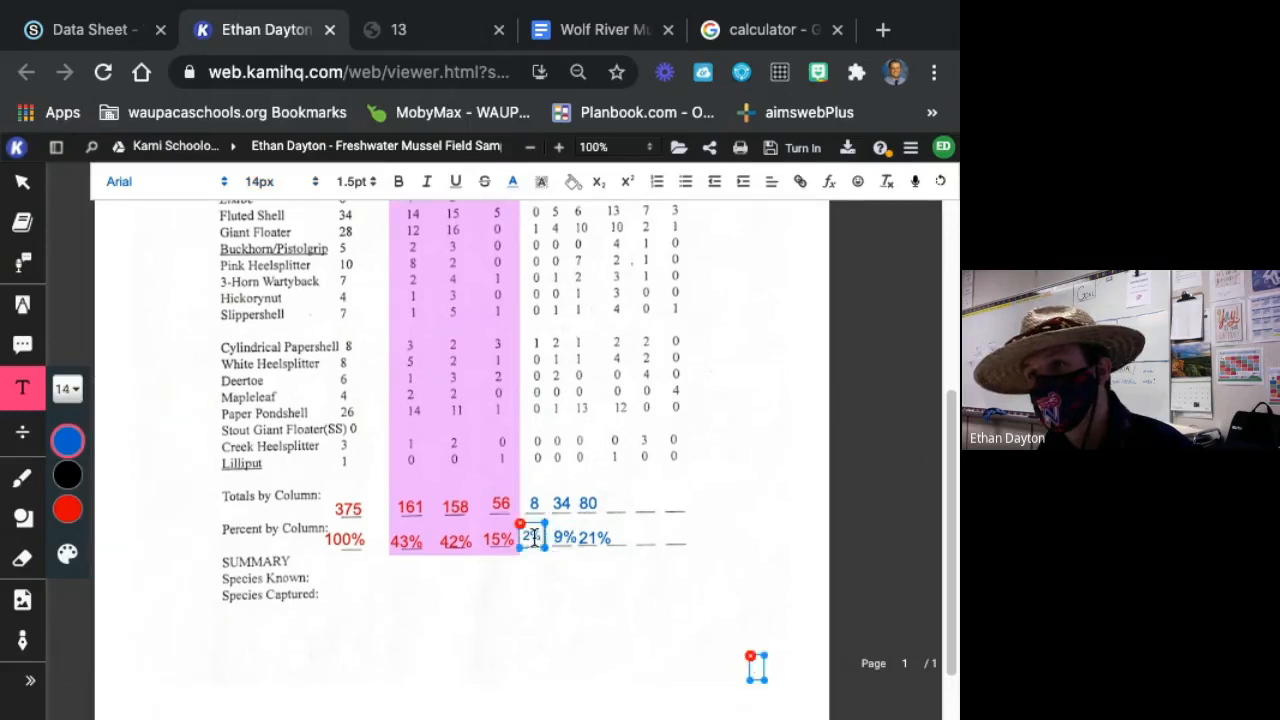
# Reduce the text size of the 4-6 age class percent, 9%, to 14px.
pyautogui.doubleClick(563, 539)
pyautogui.click(67, 389)
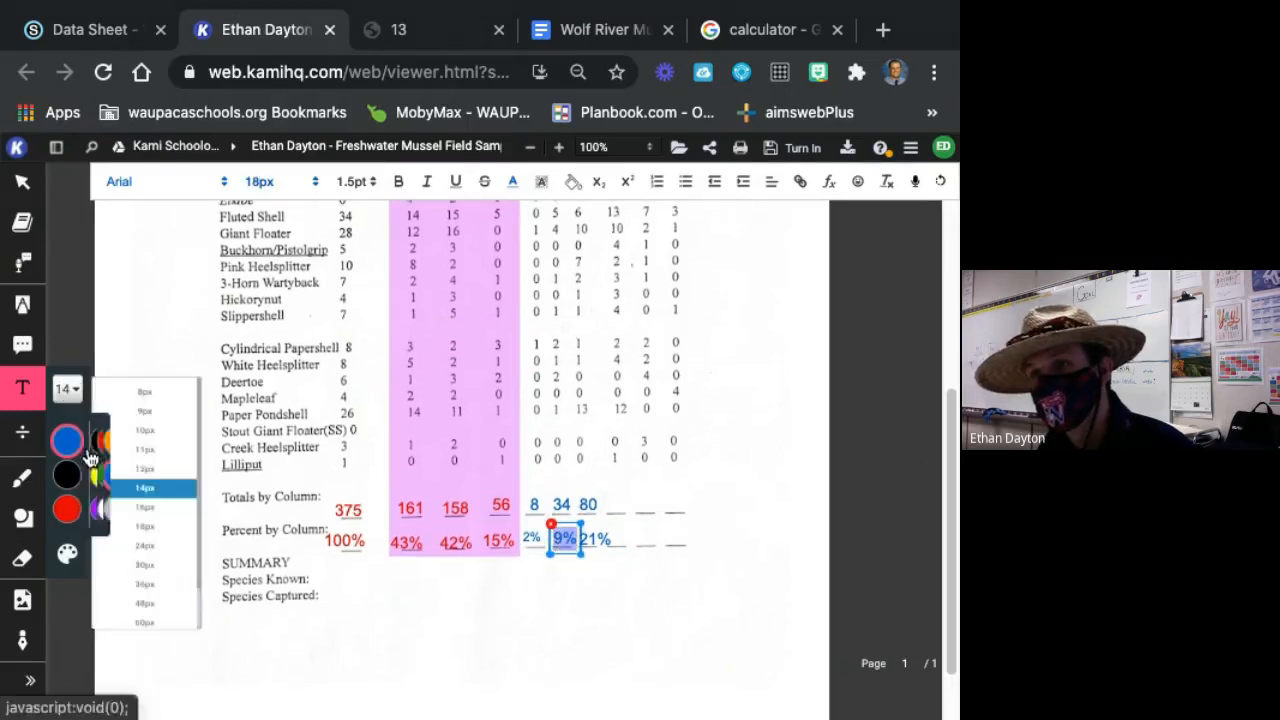
pyautogui.click(145, 502)
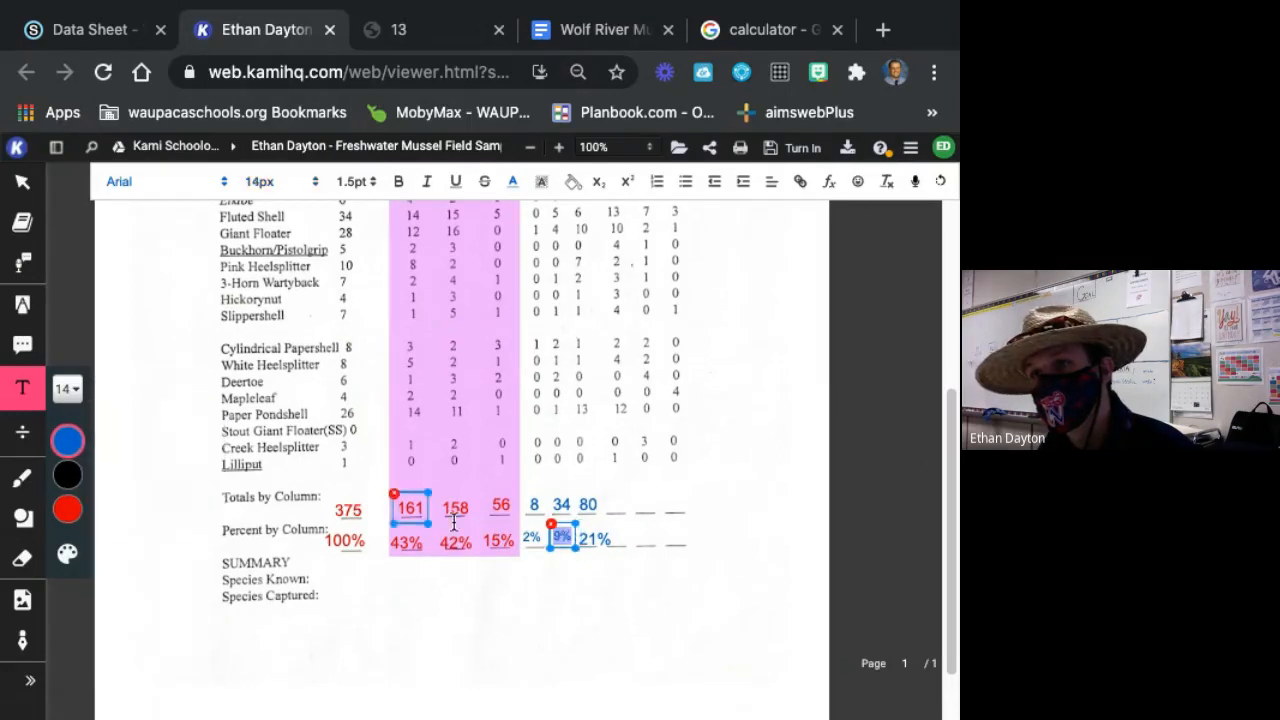
# Reduce the text size of the 7-9 age class percent, 21%, to 14px.
pyautogui.click(606, 540)
pyautogui.doubleClick(606, 540)
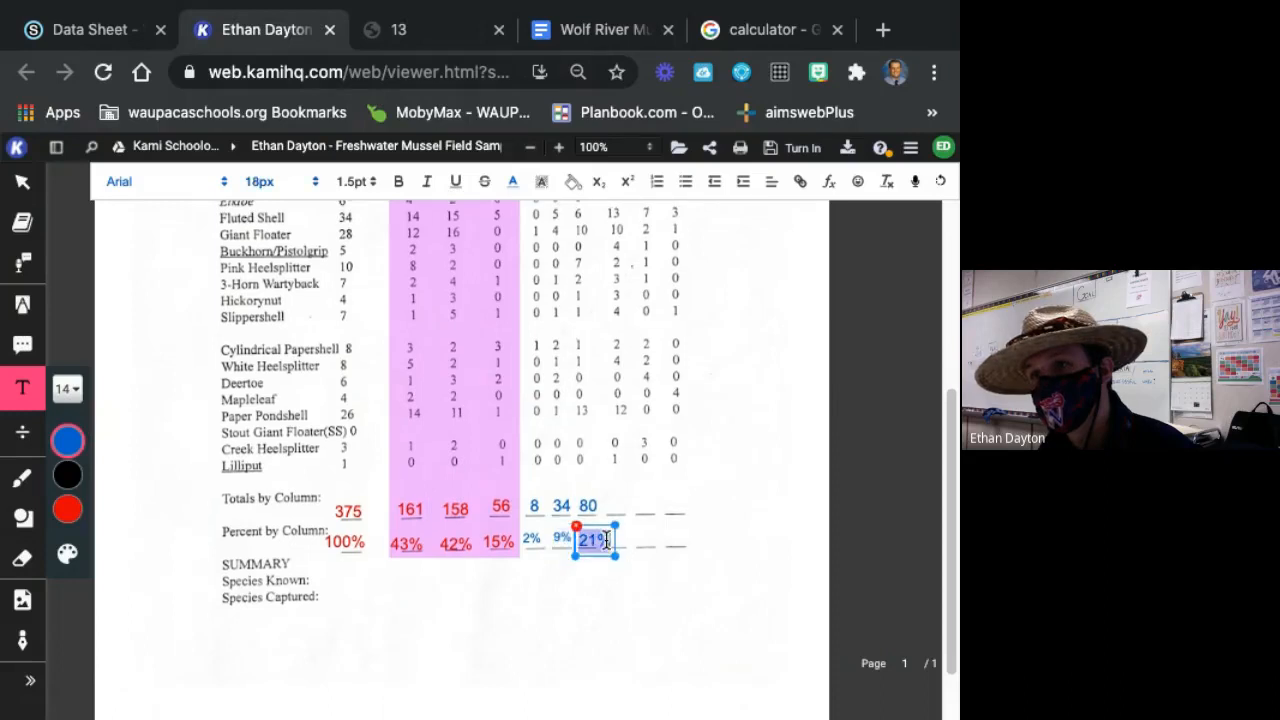
pyautogui.click(68, 395)
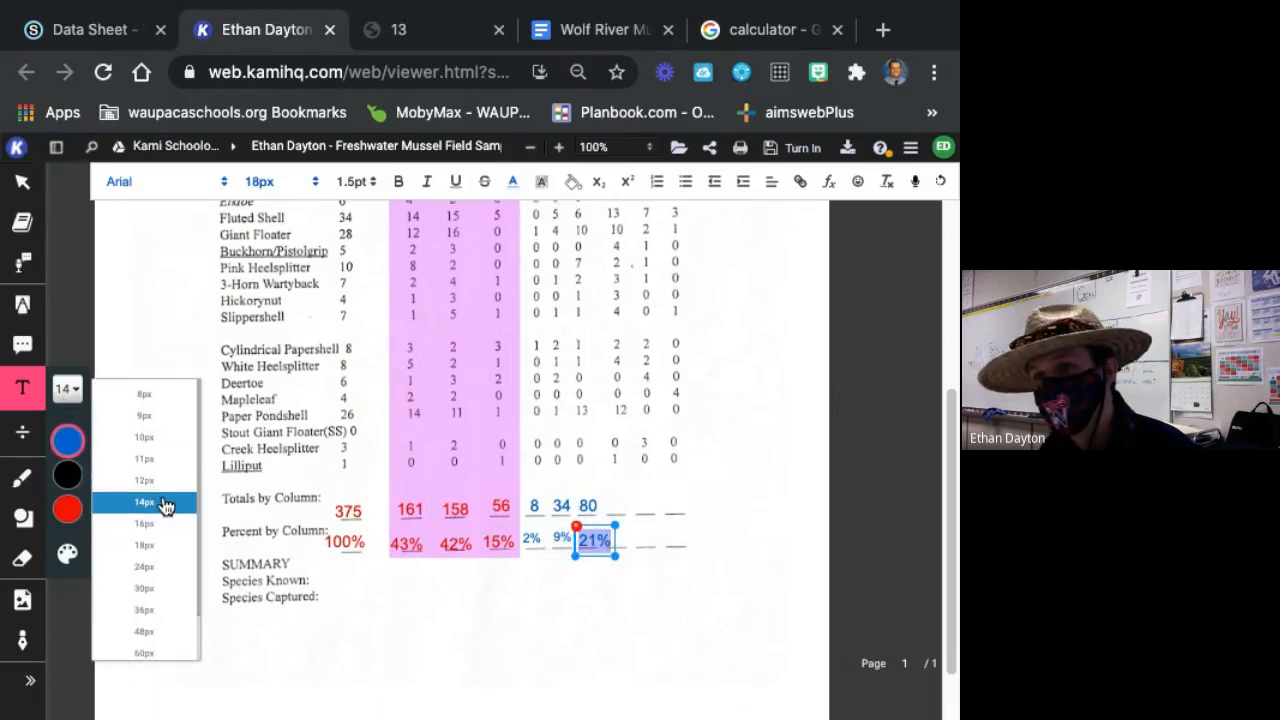
pyautogui.click(165, 503)
pyautogui.click(760, 541)
# Reposition the 2%, 9% and 21% entries so they sit over their blanks on the Percent by Column line.
pyautogui.click(564, 539)
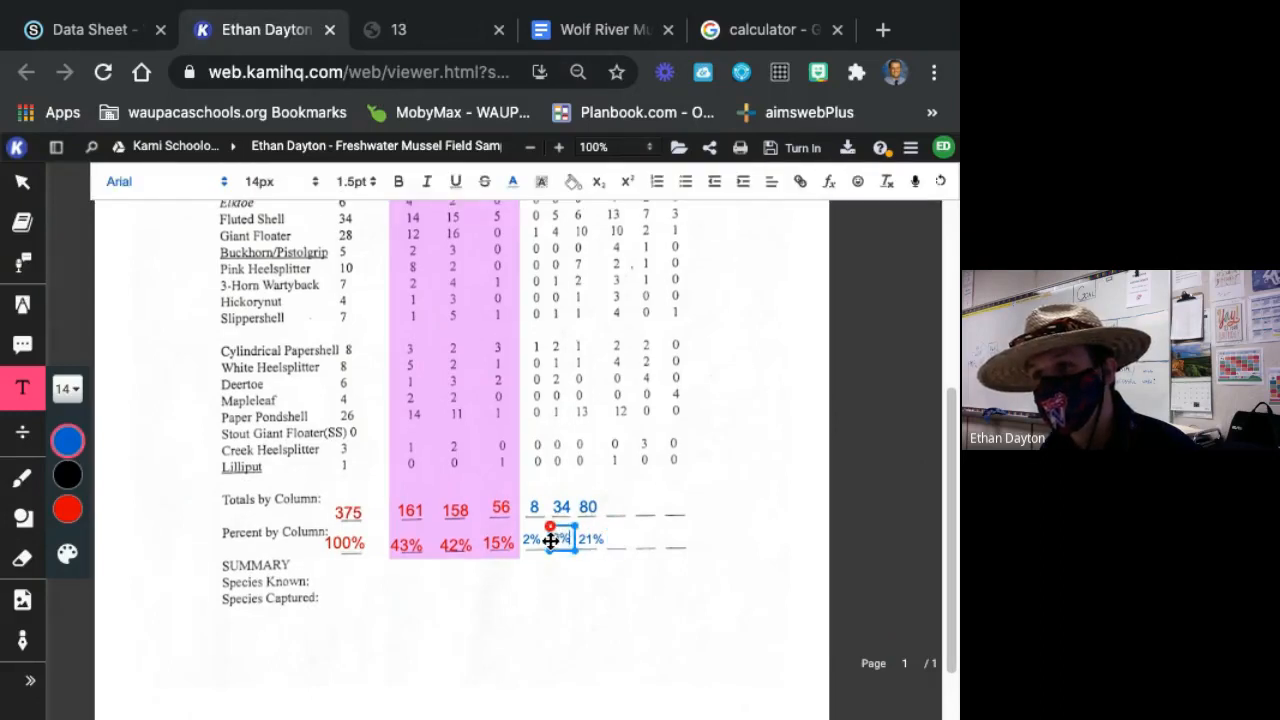
pyautogui.click(531, 540)
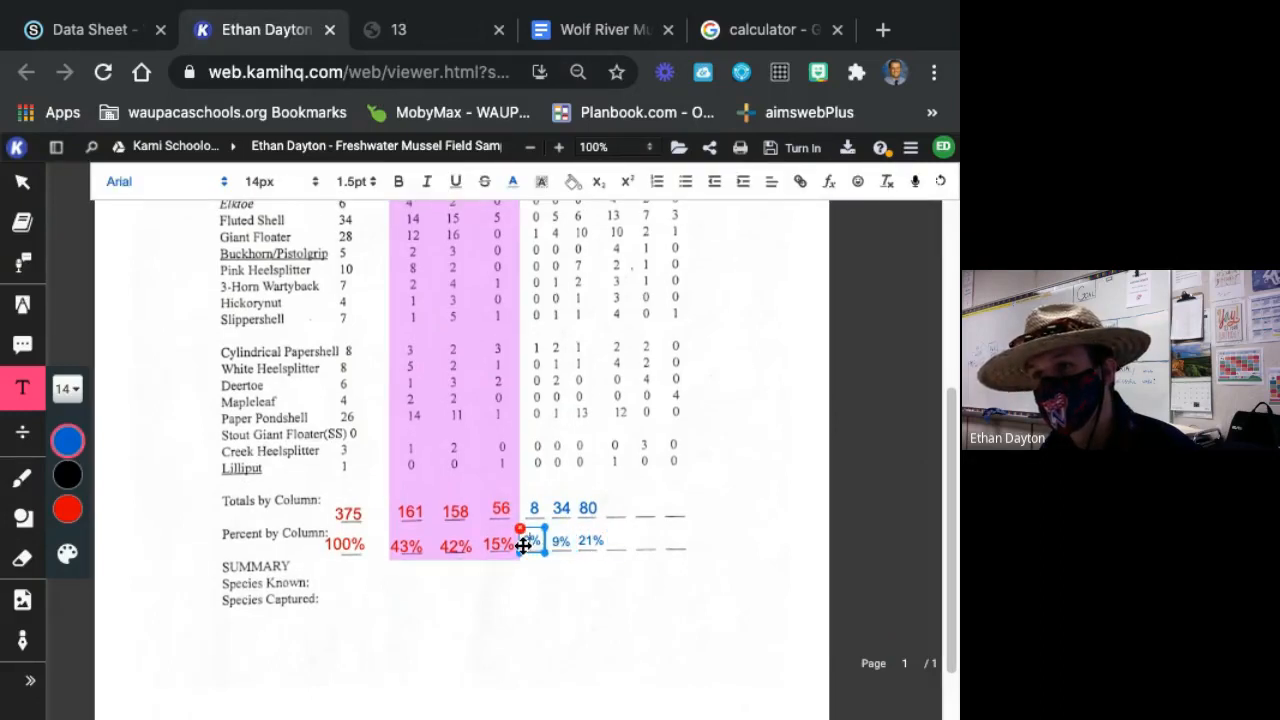
pyautogui.moveTo(523, 545); pyautogui.dragTo(525, 548)
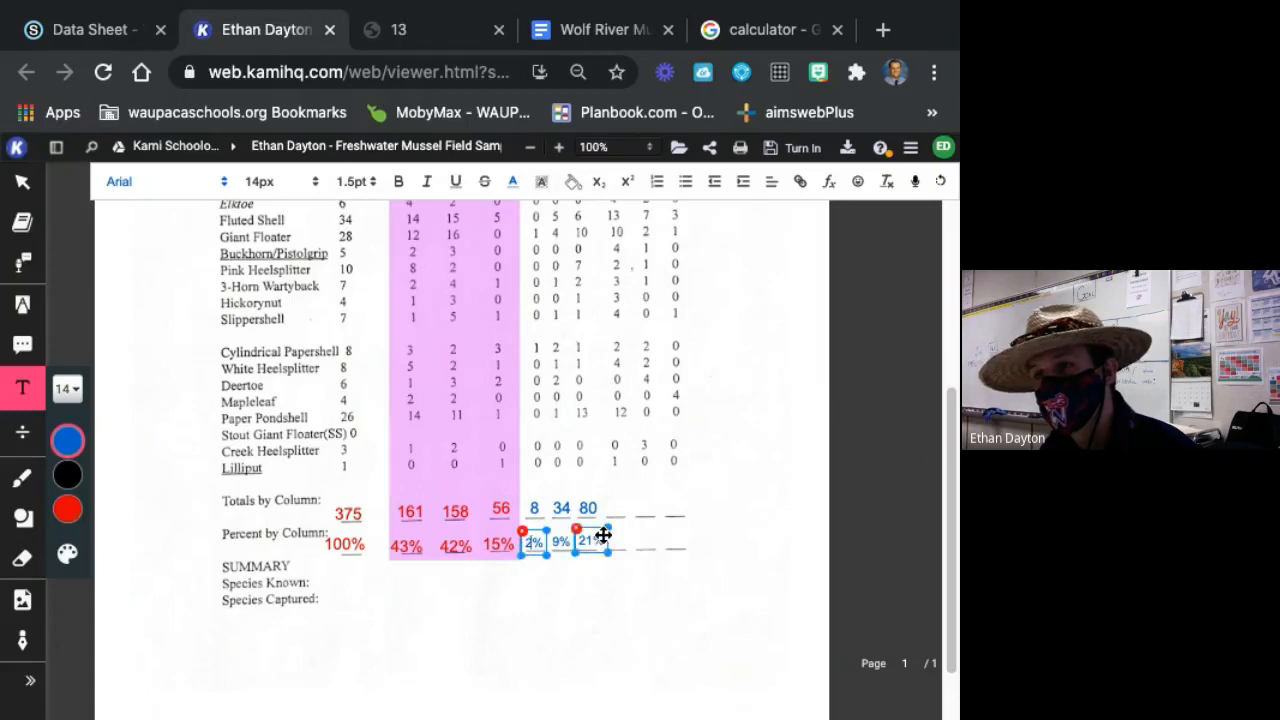
pyautogui.click(679, 520)
# Switch to the Google calculator and add up the 10-15 age class counts, from 2 + 11 + 5 + 2 through 4 + 12 + 1.
pyautogui.scroll(5, 862, 528)
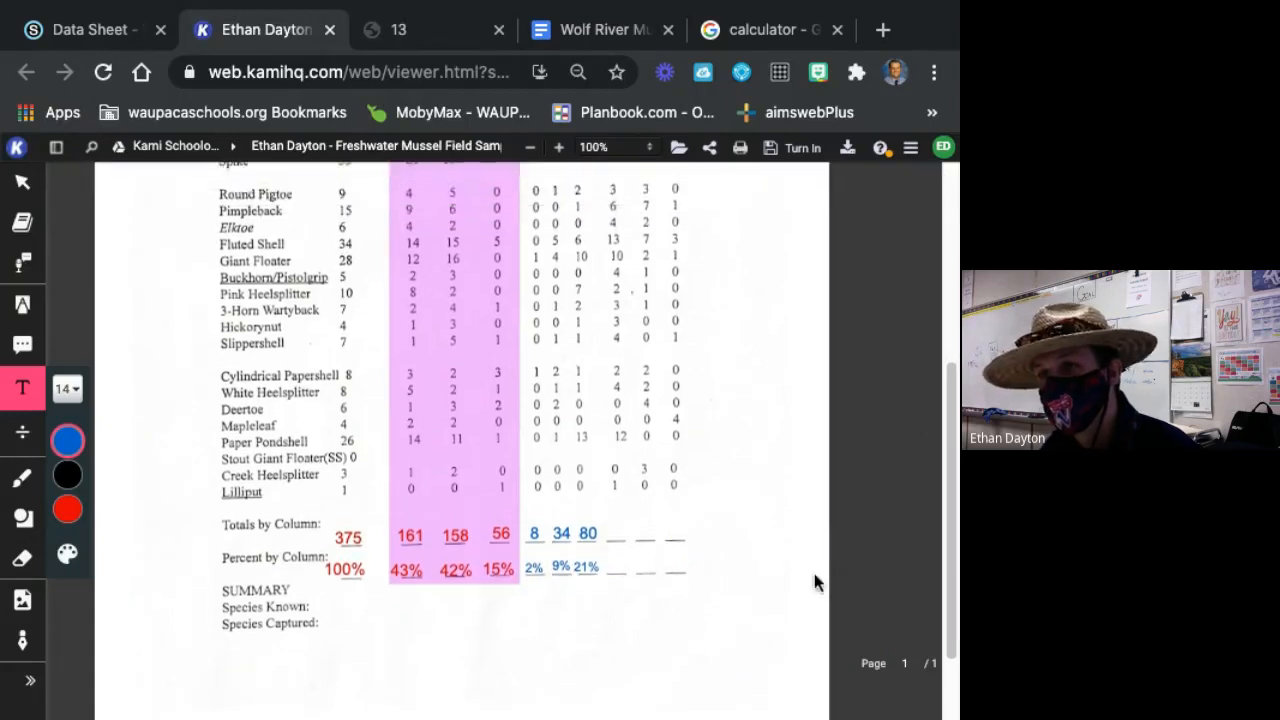
pyautogui.scroll(2, 809, 582)
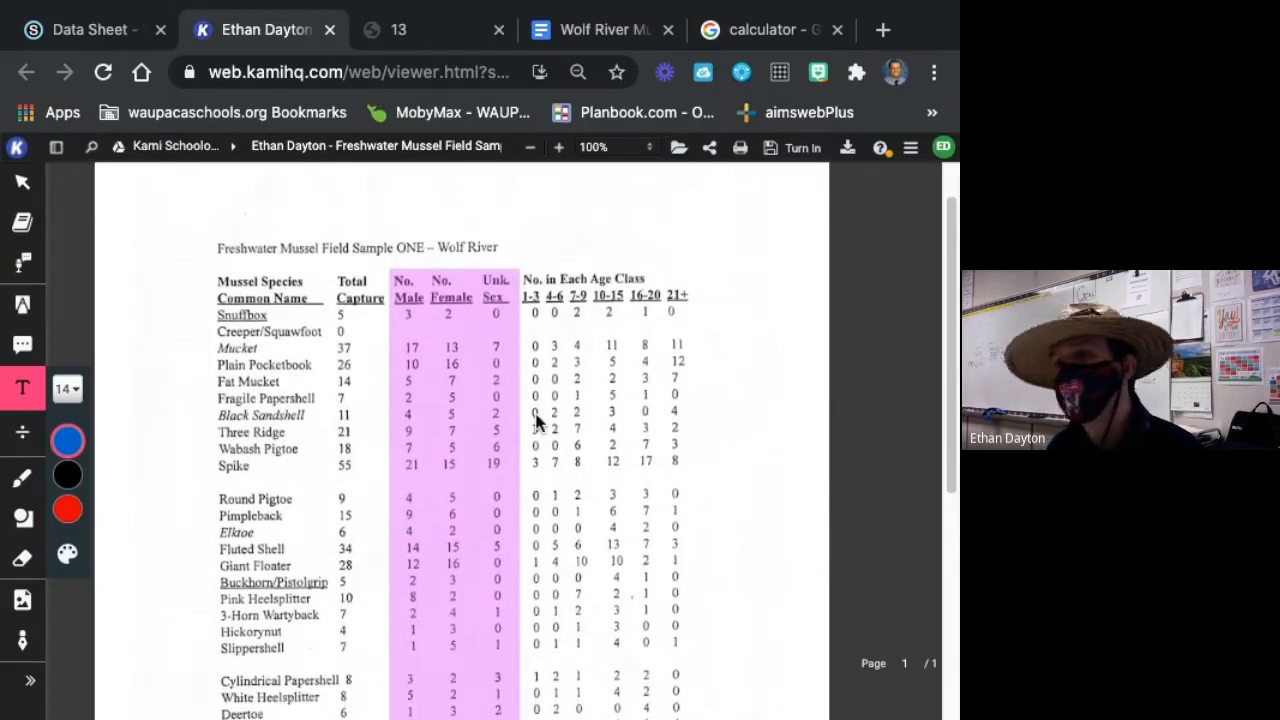
pyautogui.click(726, 33)
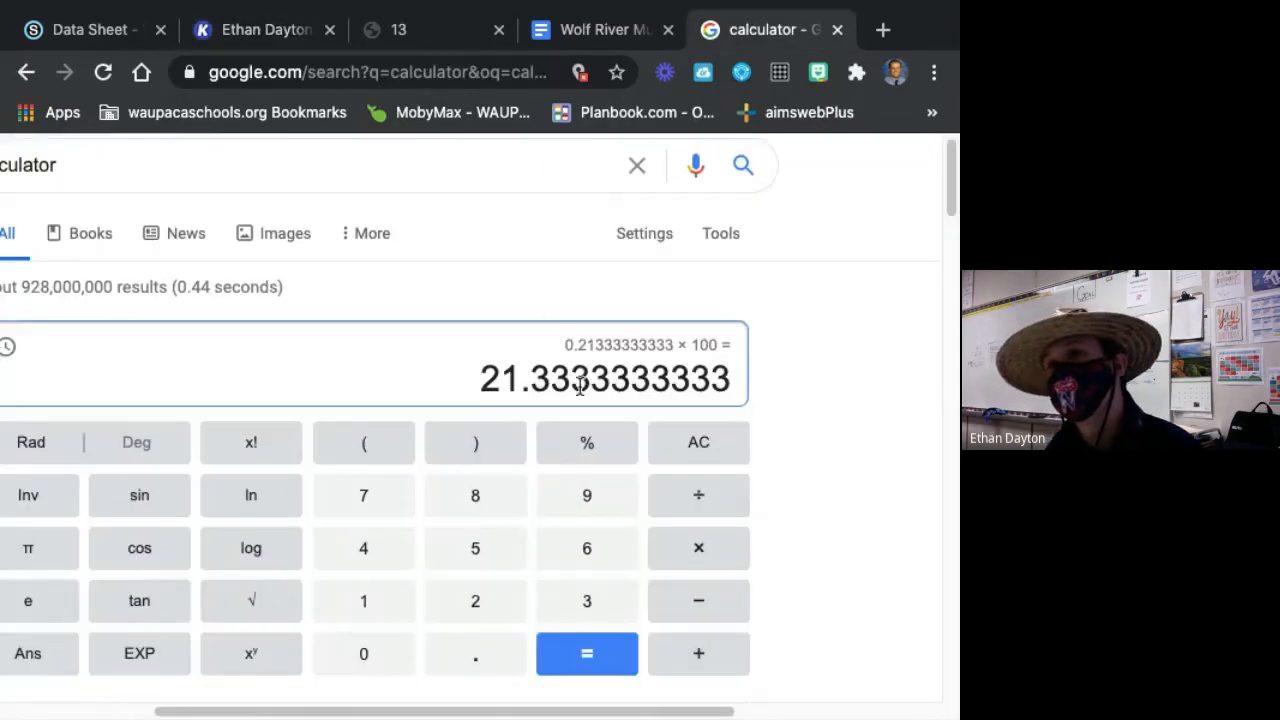
pyautogui.click(698, 448)
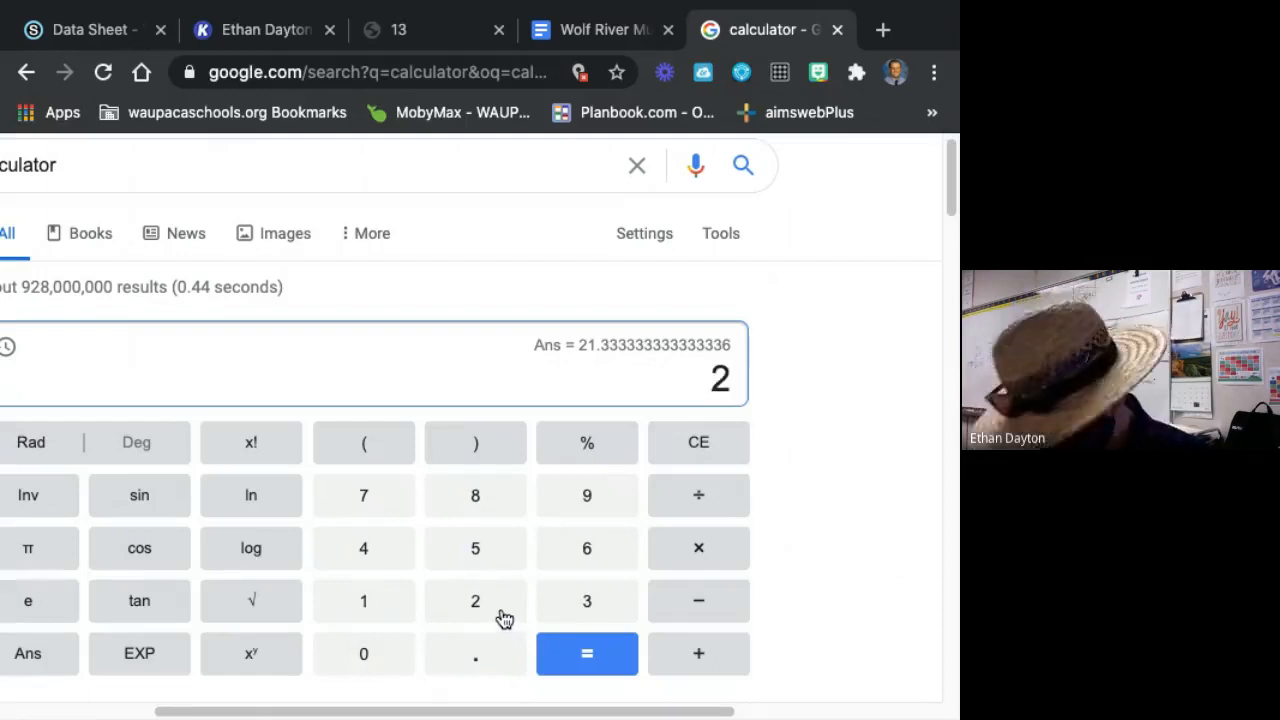
pyautogui.write('+ 1')
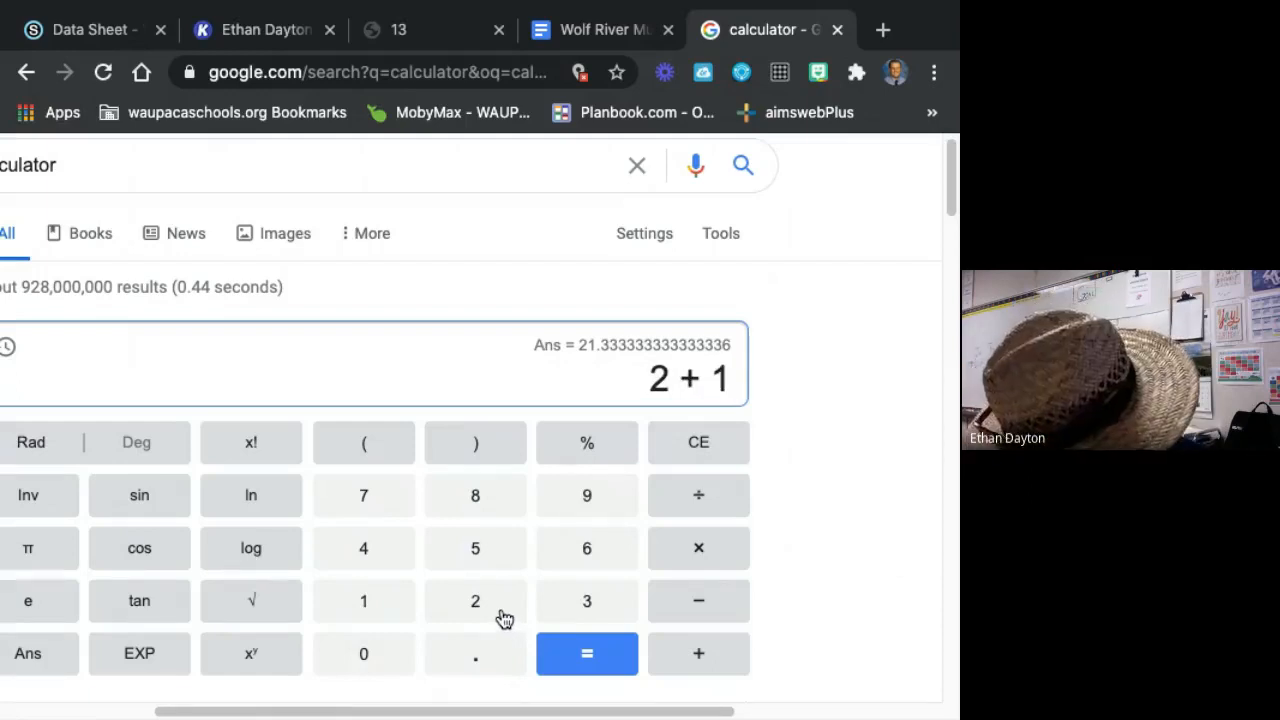
pyautogui.write('1 + 5 ')
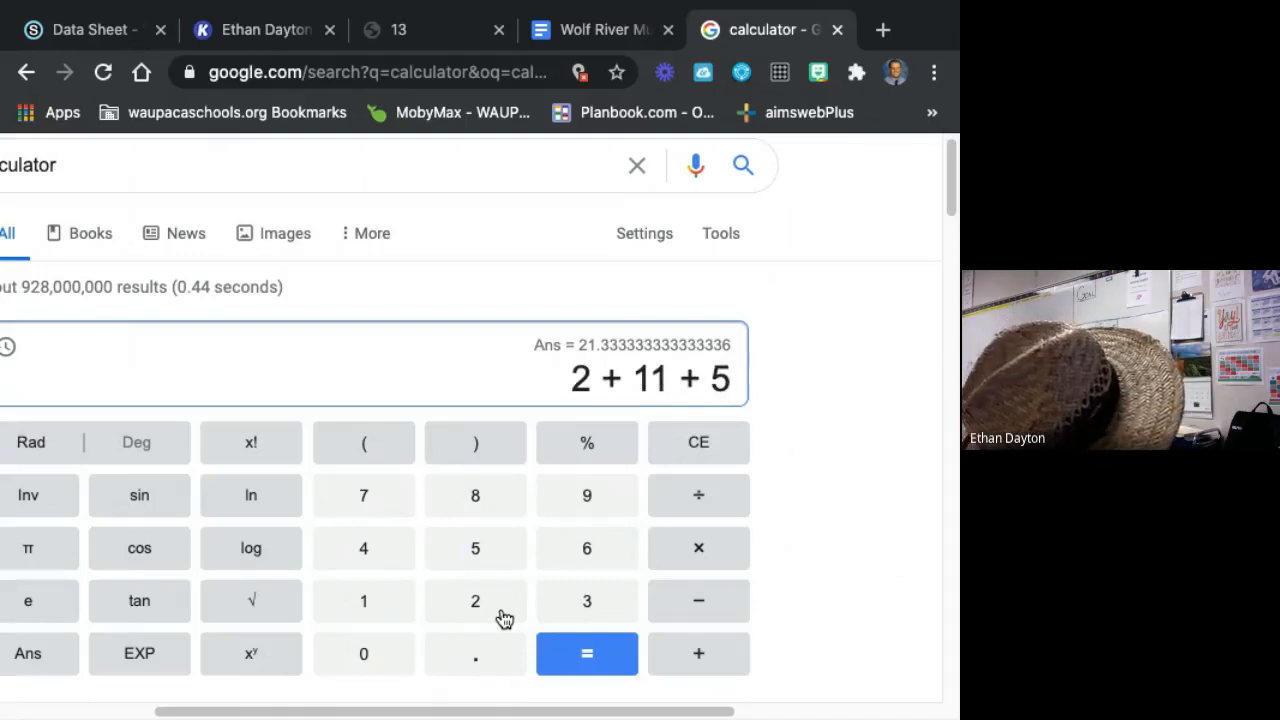
pyautogui.write('+ 2 +')
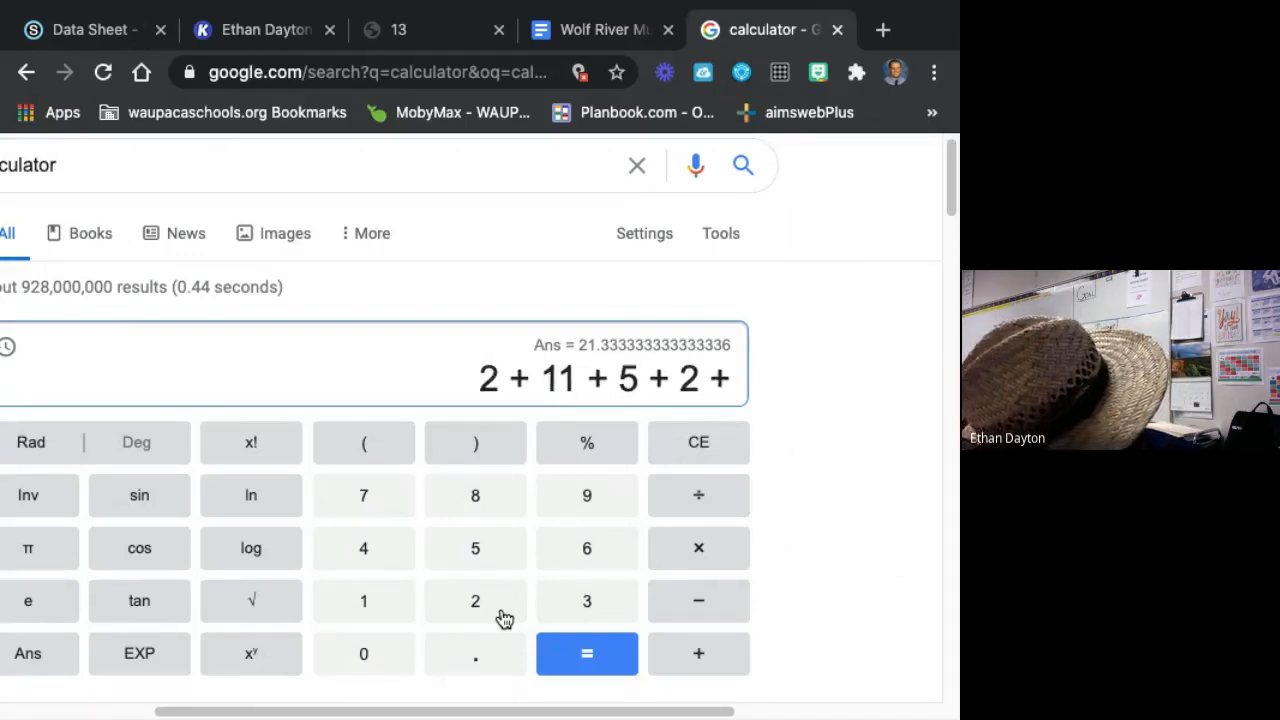
pyautogui.write(' 5 + 3 ')
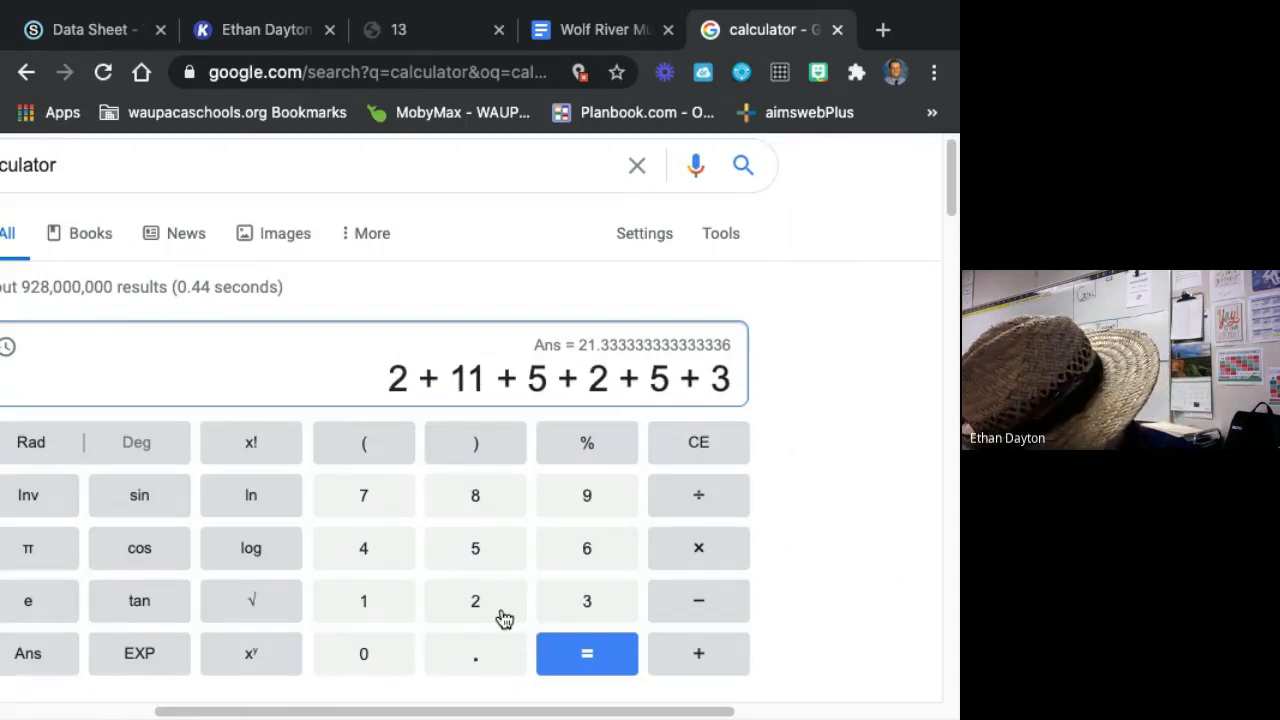
pyautogui.write('+ 4 + ')
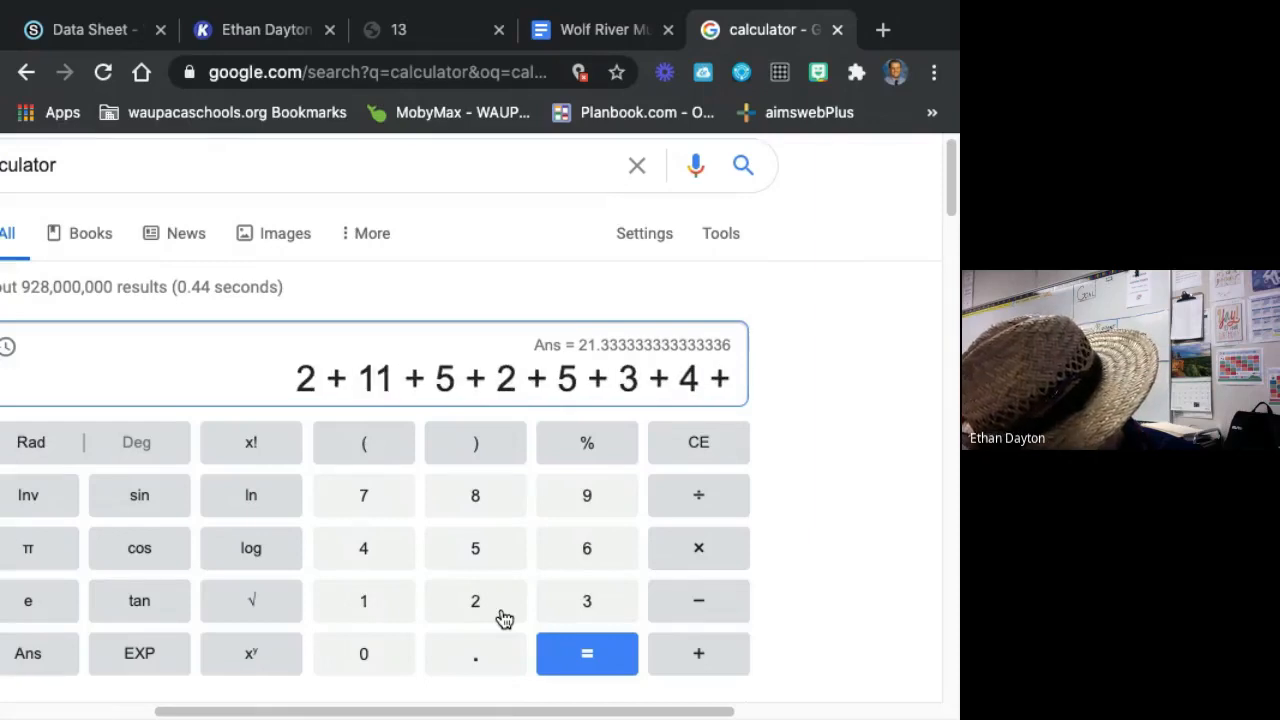
pyautogui.write('2 +')
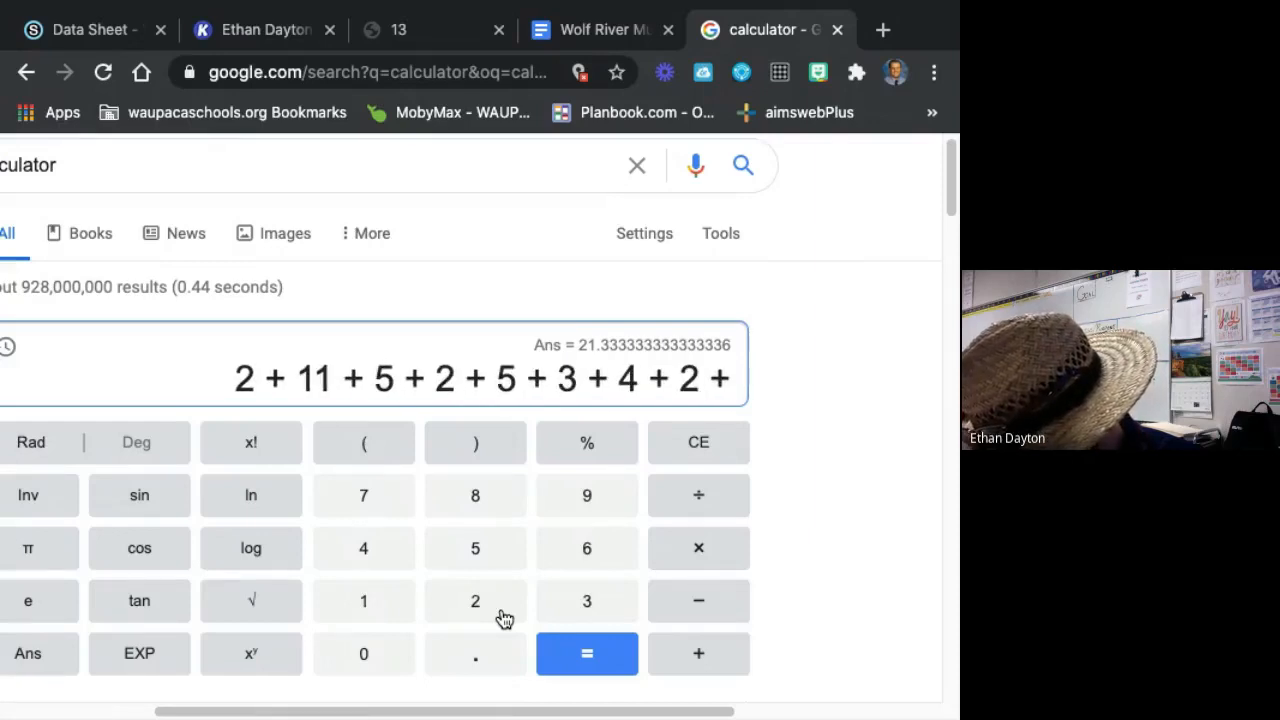
pyautogui.write(' 12 + 3 + ')
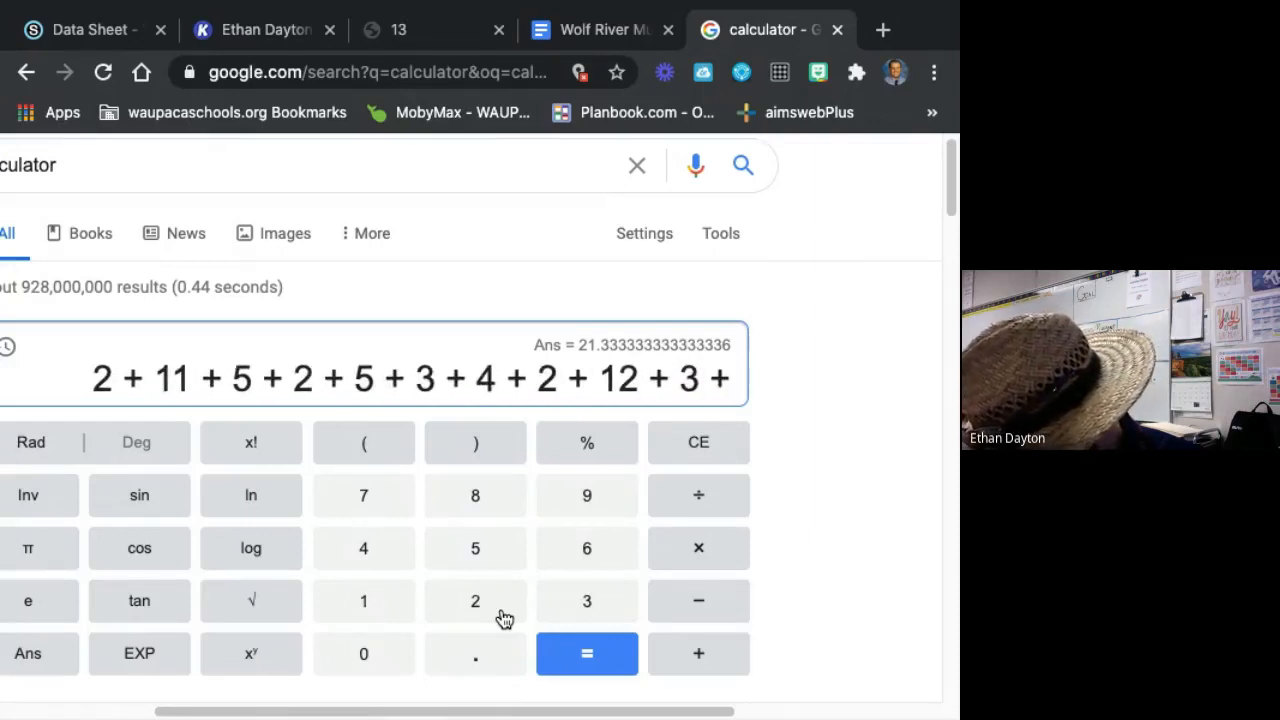
pyautogui.write('6 + ')
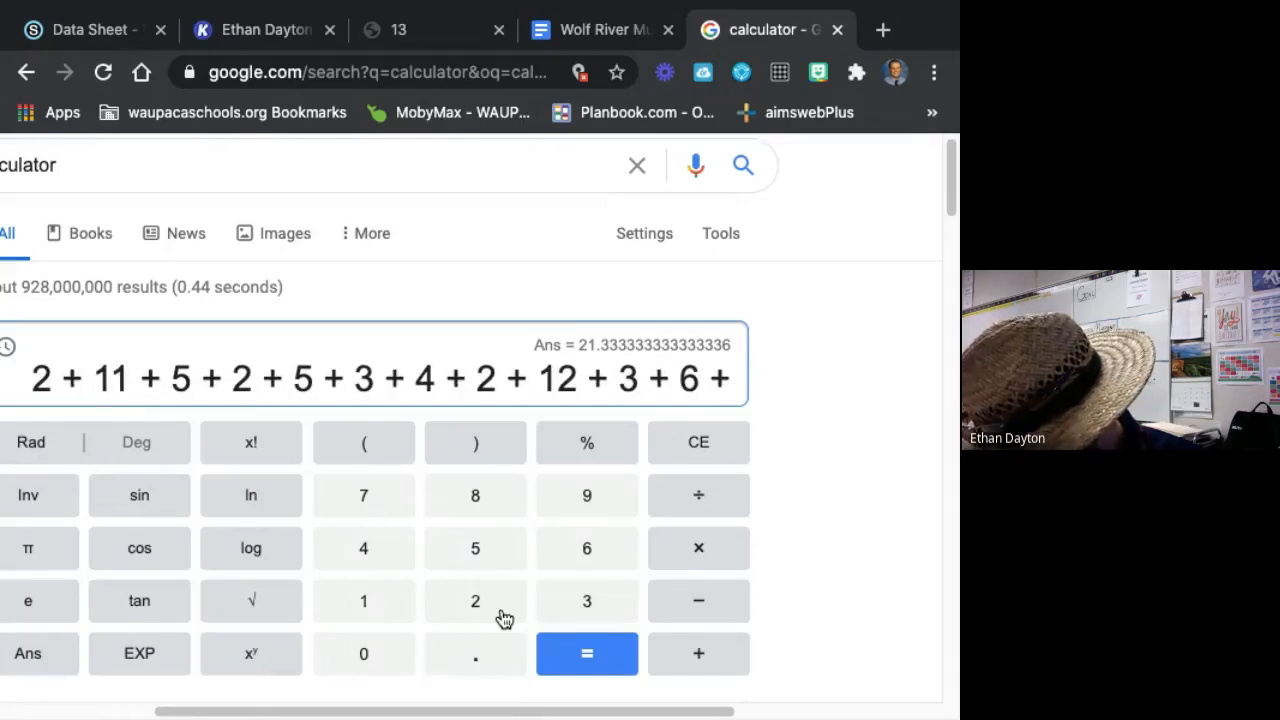
pyautogui.write('4 + ')
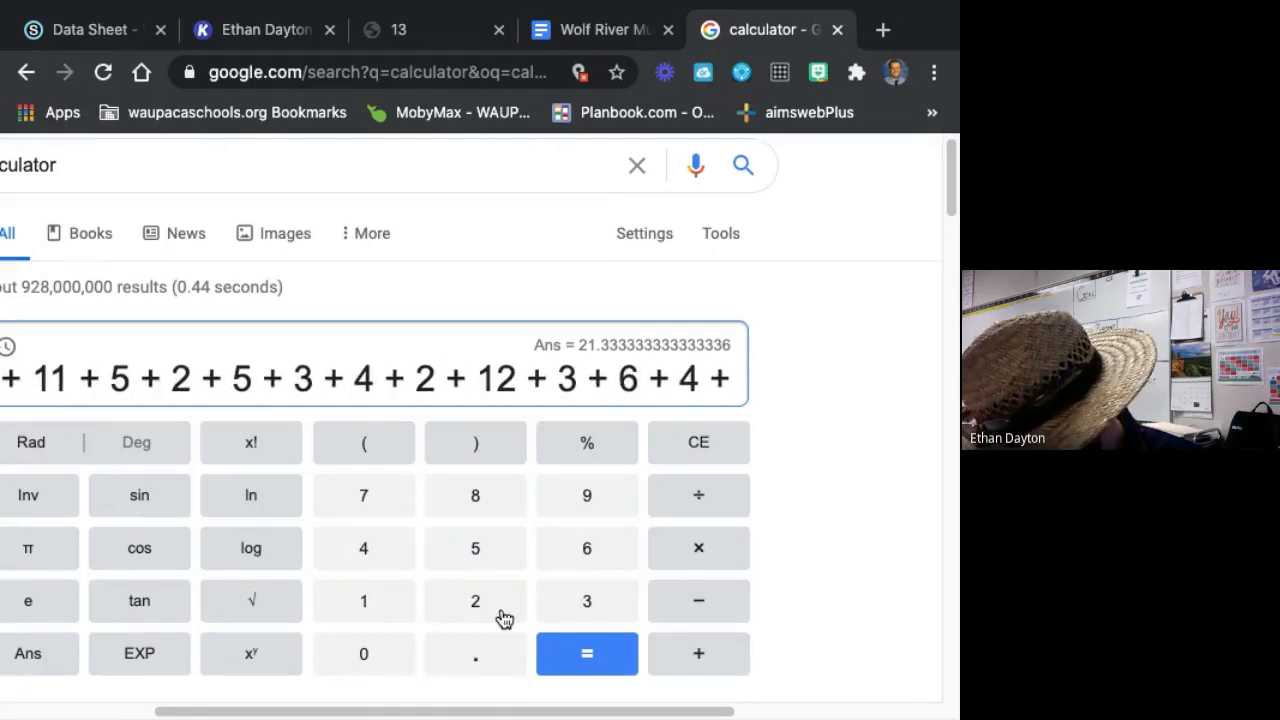
pyautogui.write('13 + 10')
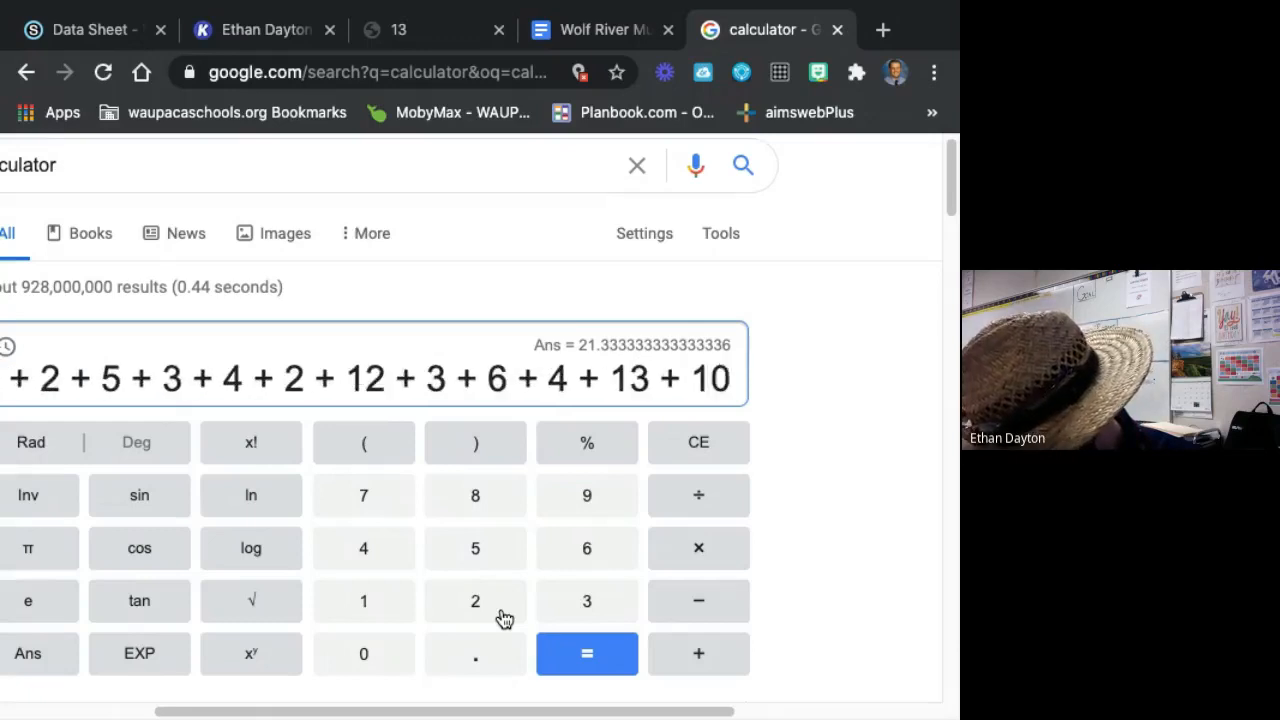
pyautogui.write(' + 4 + 2 + ')
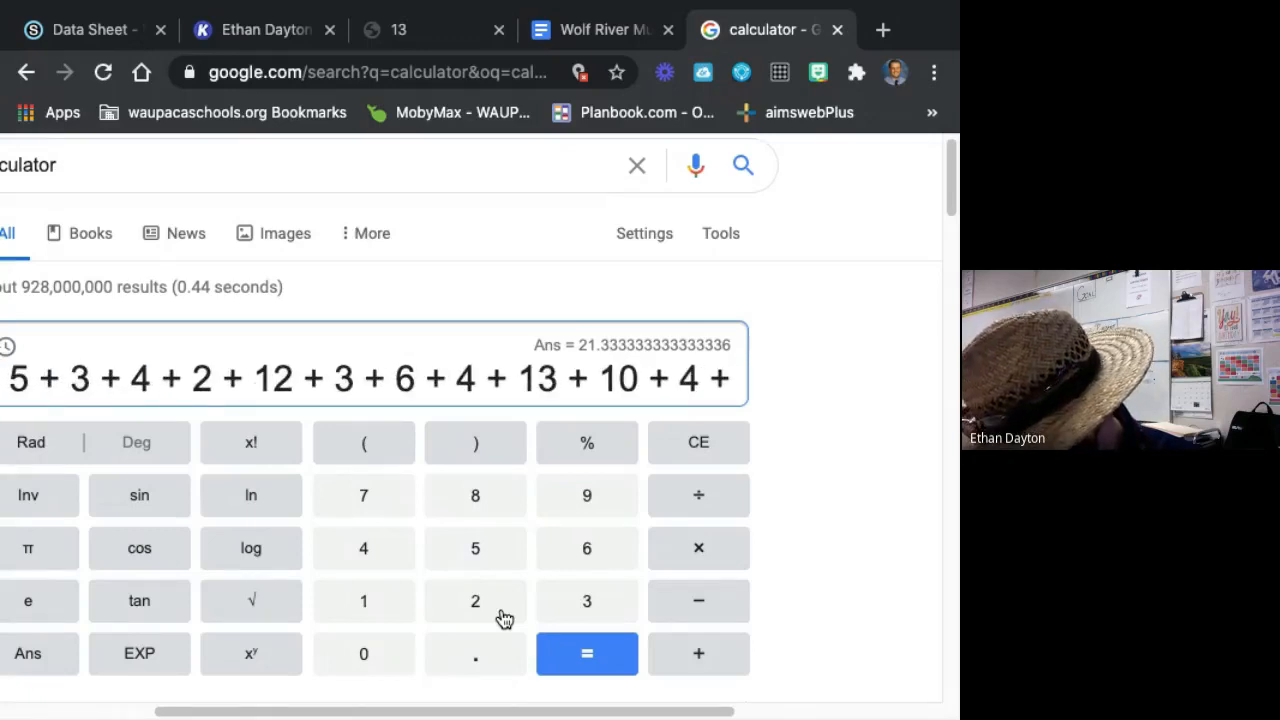
pyautogui.write('3 ')
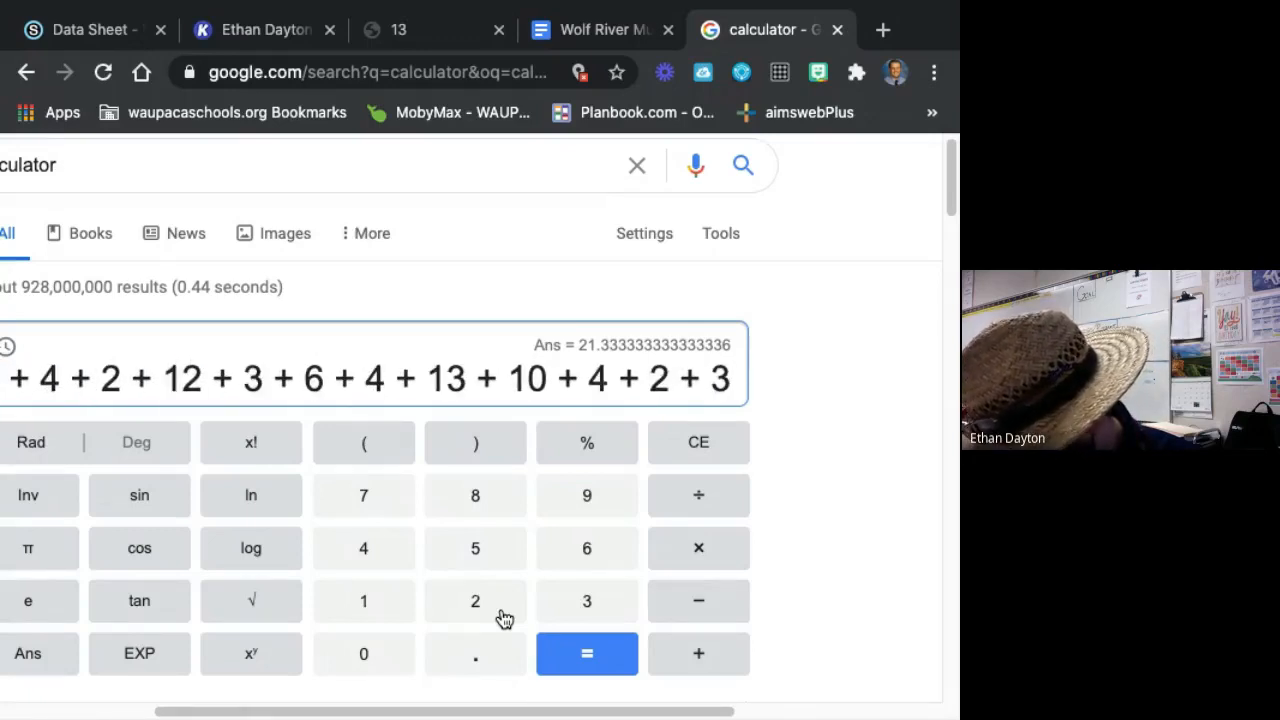
pyautogui.write('+ 3 ')
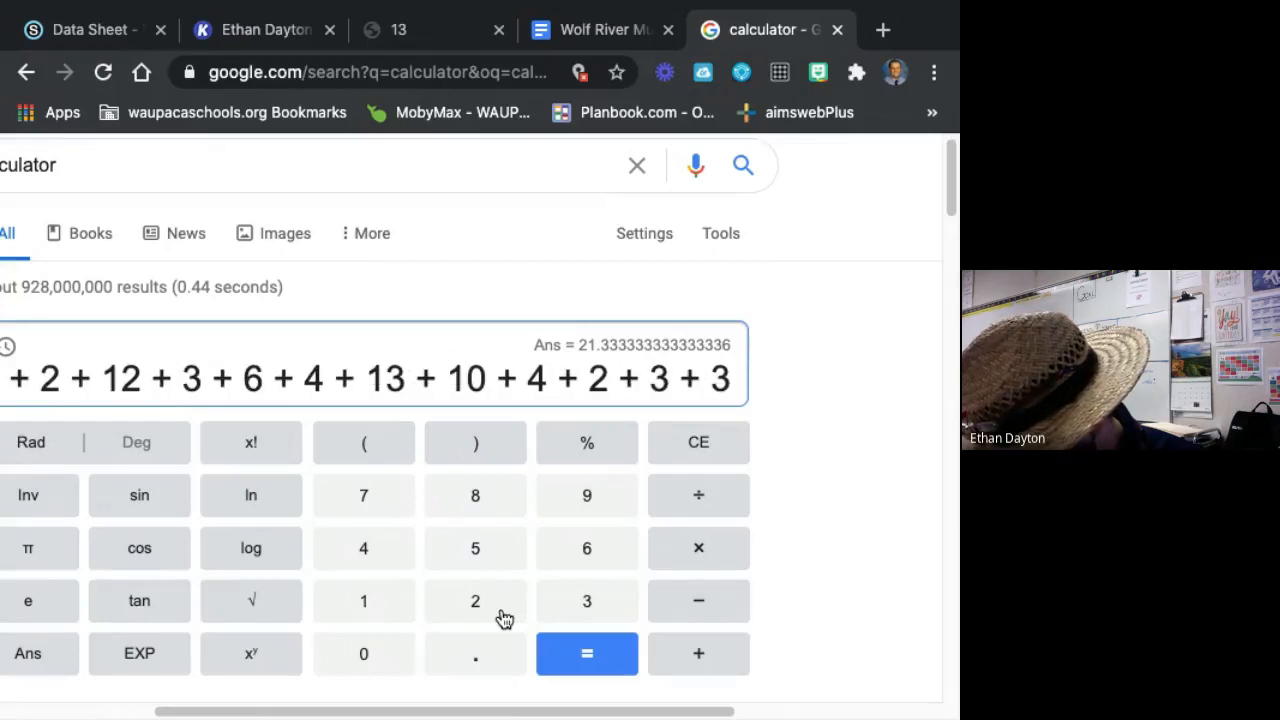
pyautogui.write('+ 4 + 2 ')
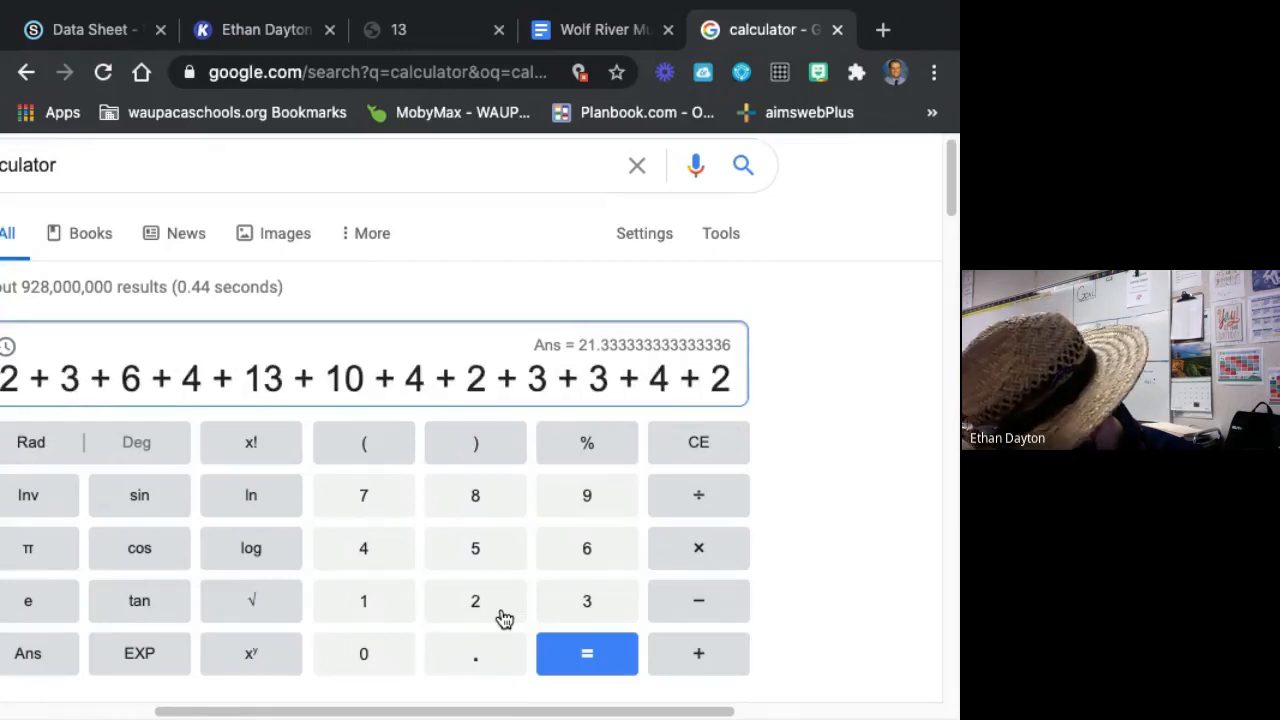
pyautogui.write('+ 4 ')
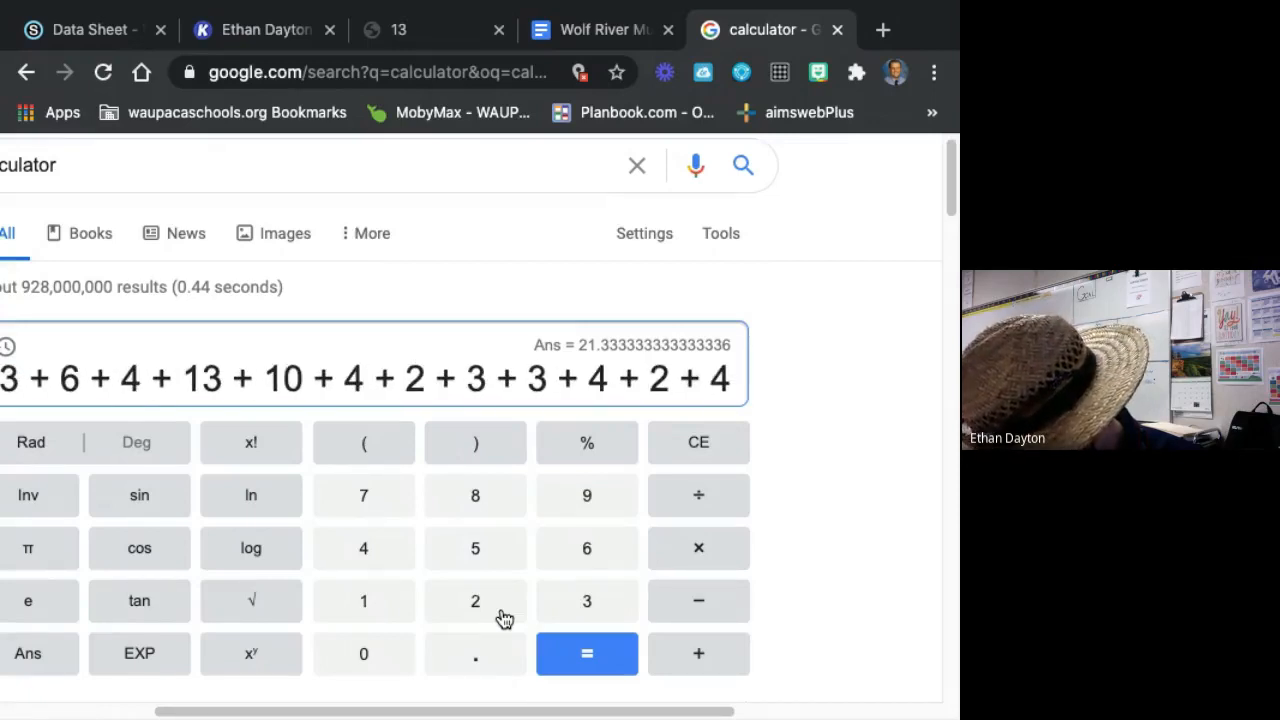
pyautogui.write('+ 12 ')
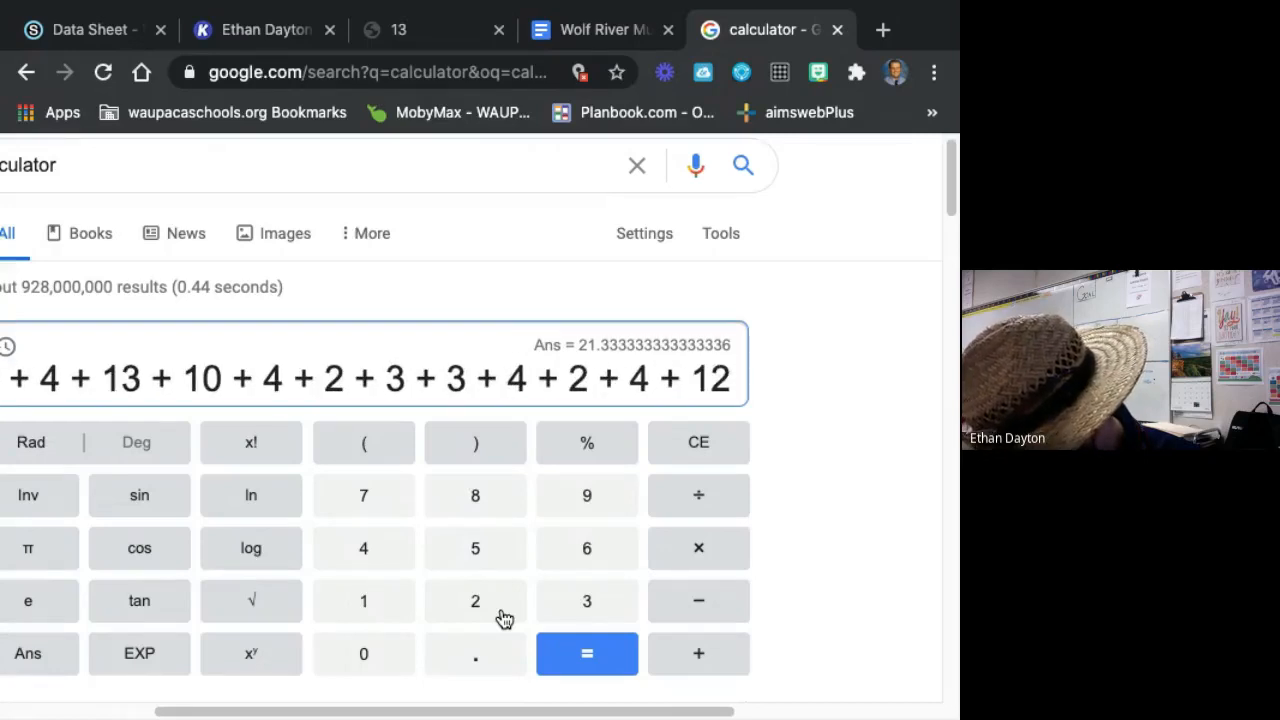
pyautogui.write('+ 1')
pyautogui.press('Return')
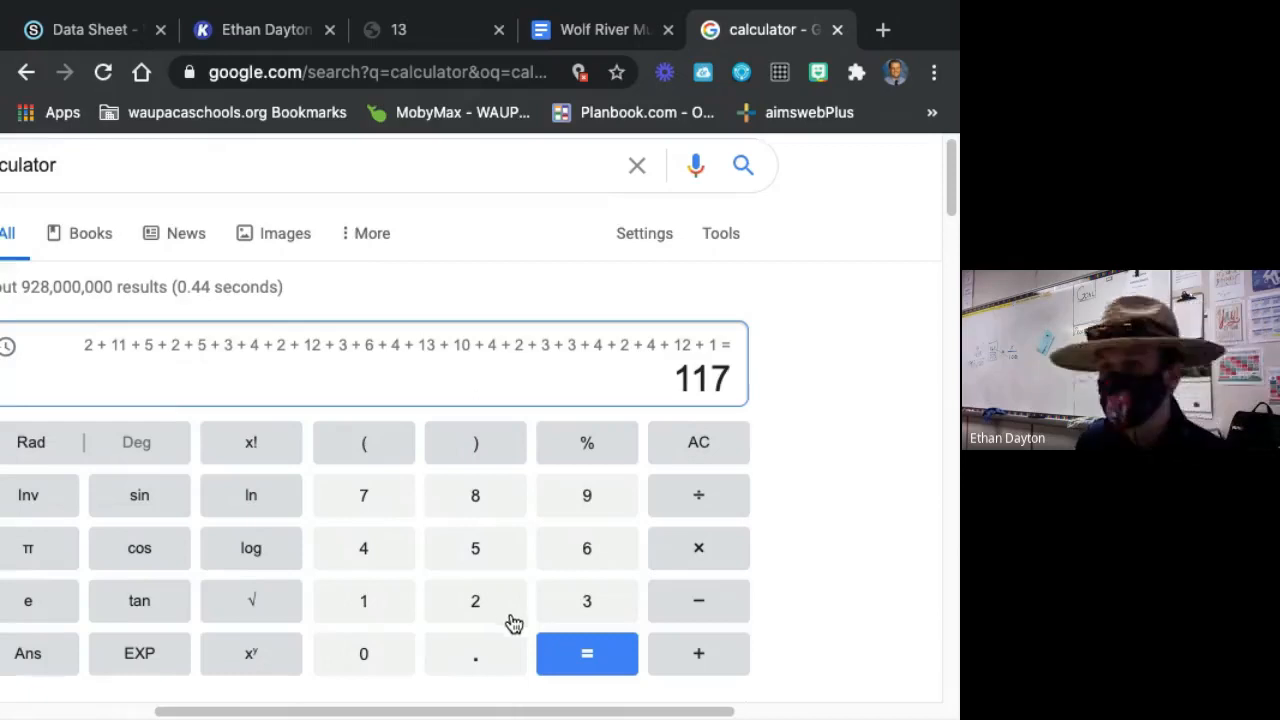
# Calculate the 10-15 age class percent by dividing its total, 117, by 375 and multiplying by 100.
pyautogui.click(708, 500)
pyautogui.click(394, 608)
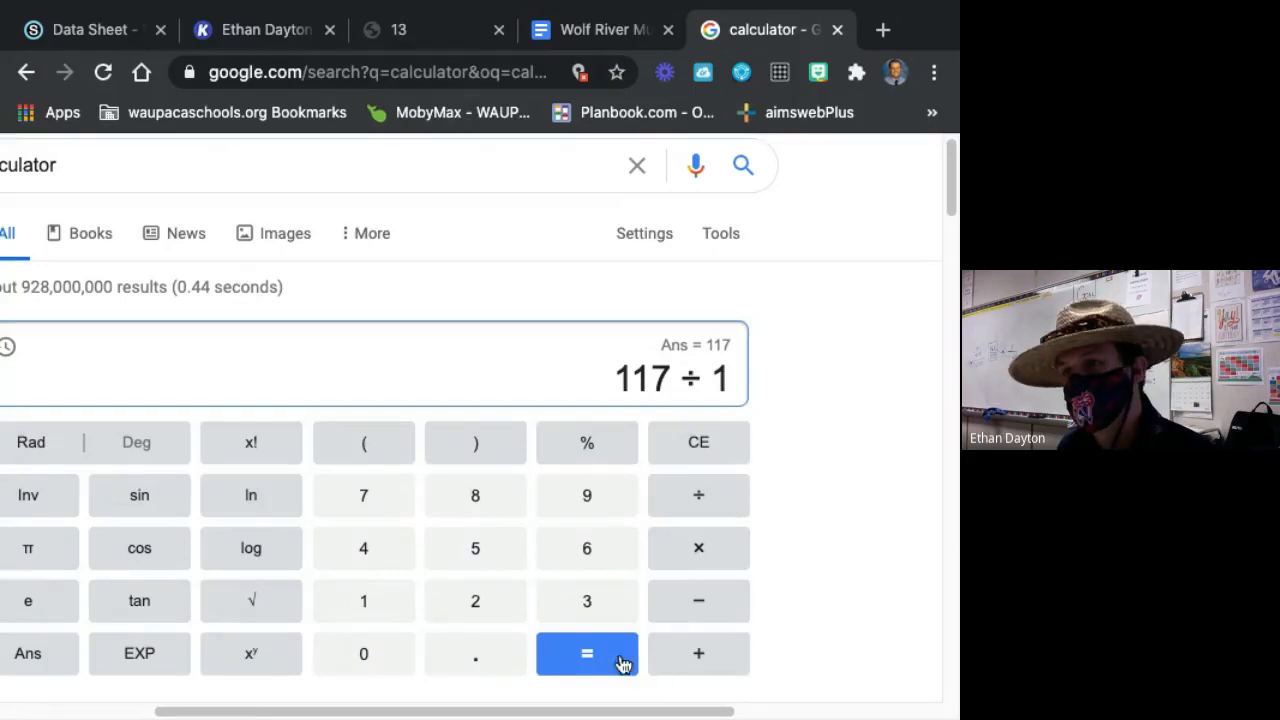
pyautogui.click(622, 663)
pyautogui.click(704, 500)
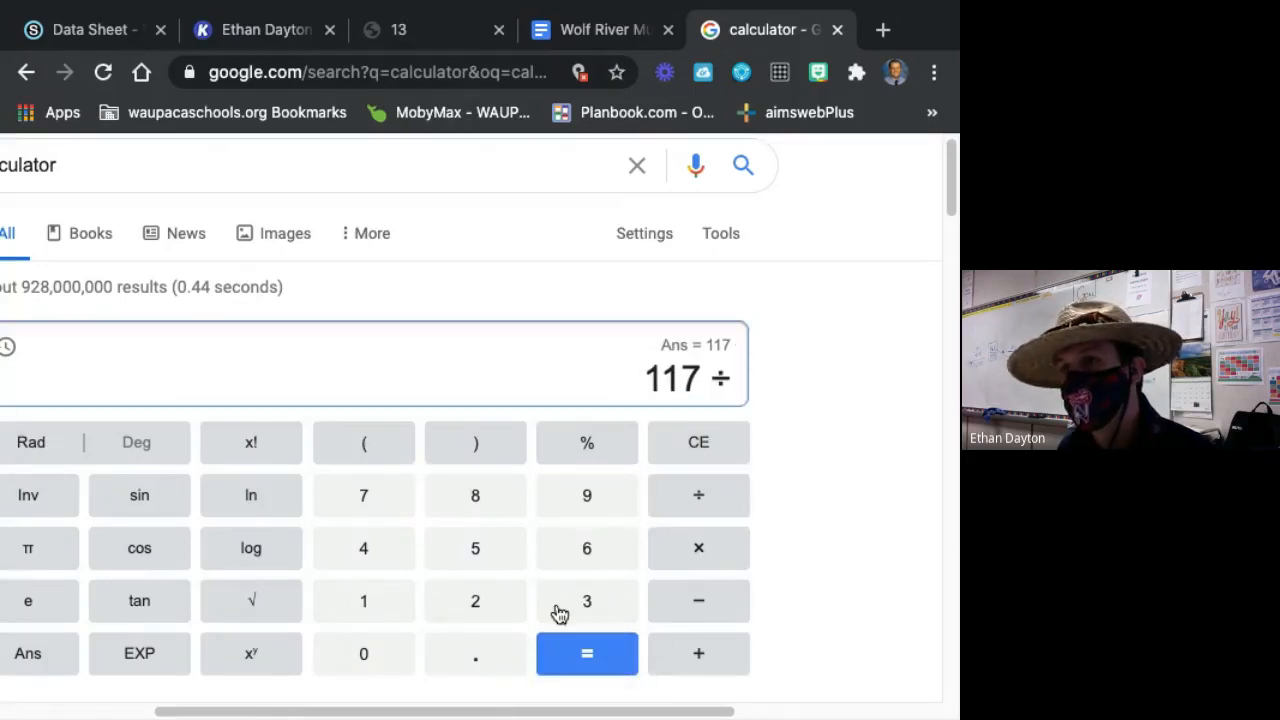
pyautogui.click(560, 612)
pyautogui.click(390, 503)
pyautogui.click(460, 562)
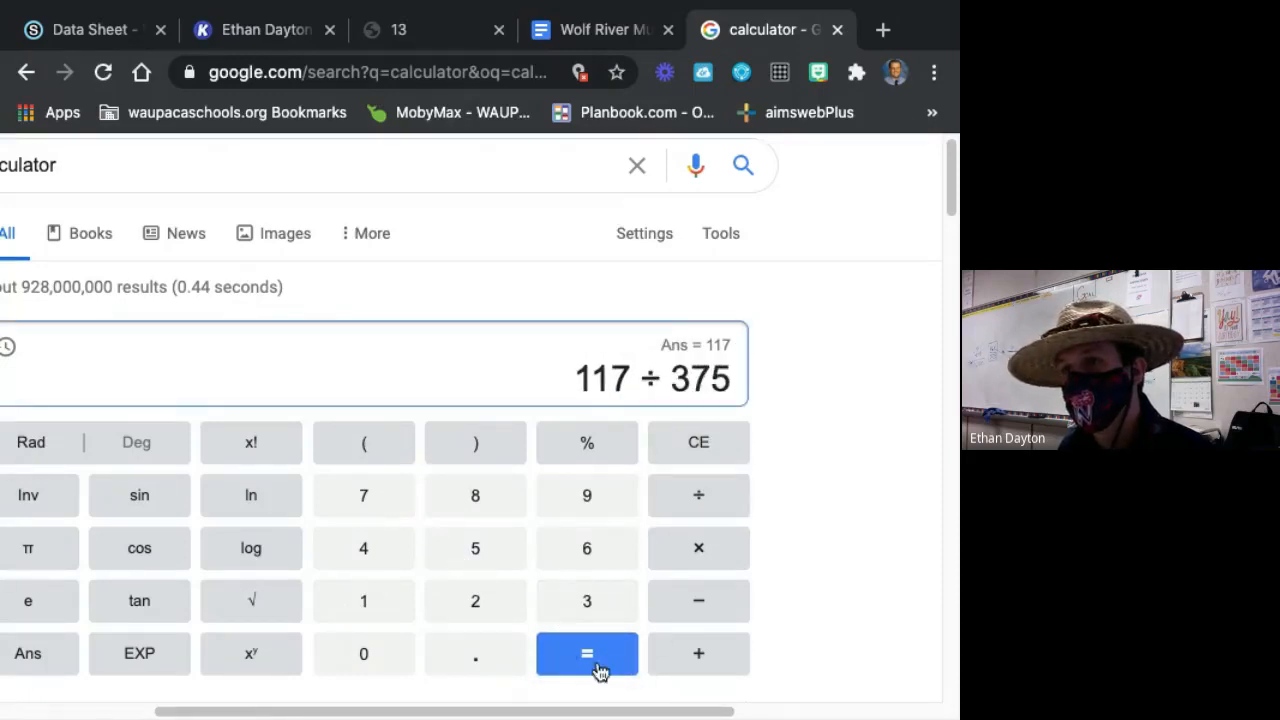
pyautogui.press('Return')
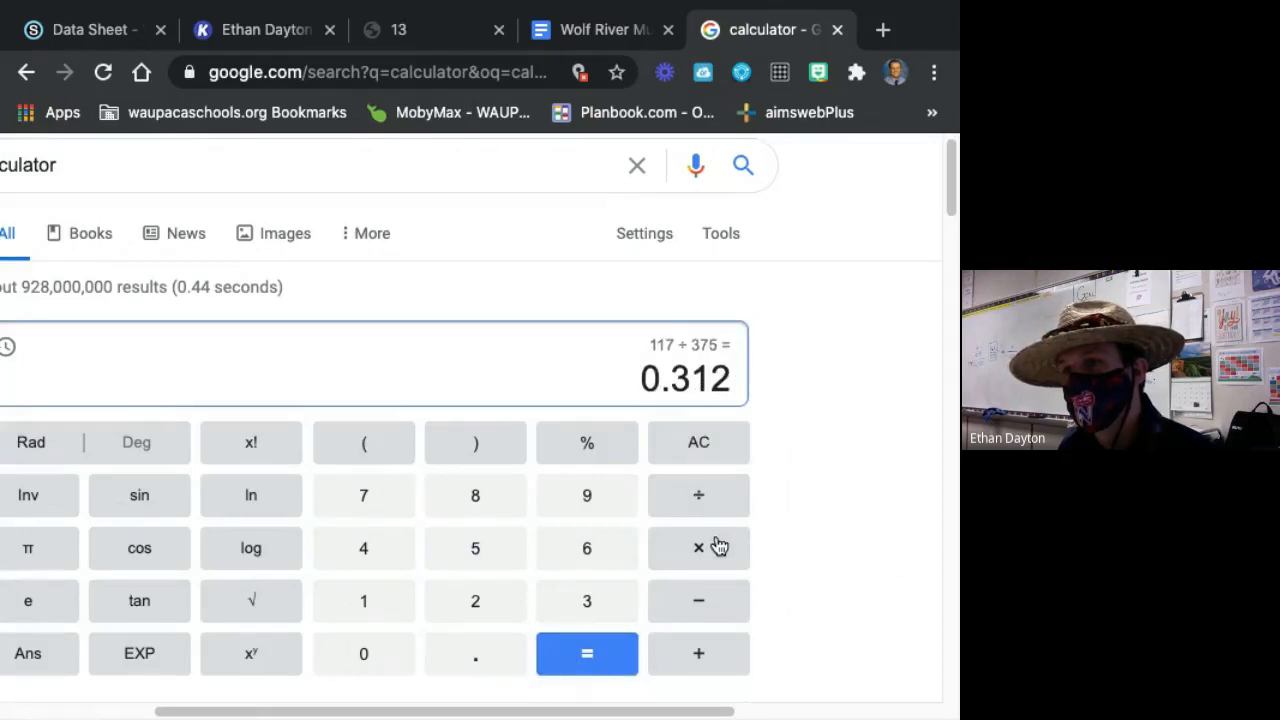
pyautogui.click(714, 551)
pyautogui.click(340, 606)
pyautogui.click(366, 662)
pyautogui.click(366, 662)
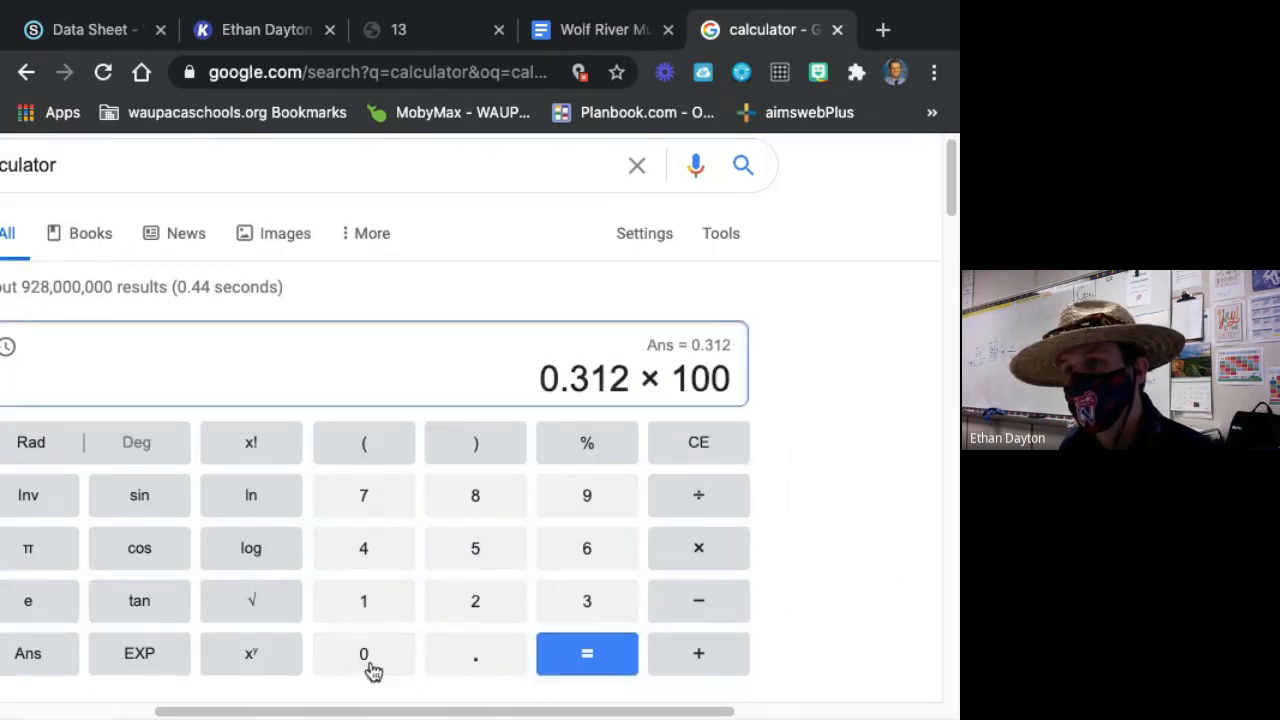
pyautogui.click(600, 665)
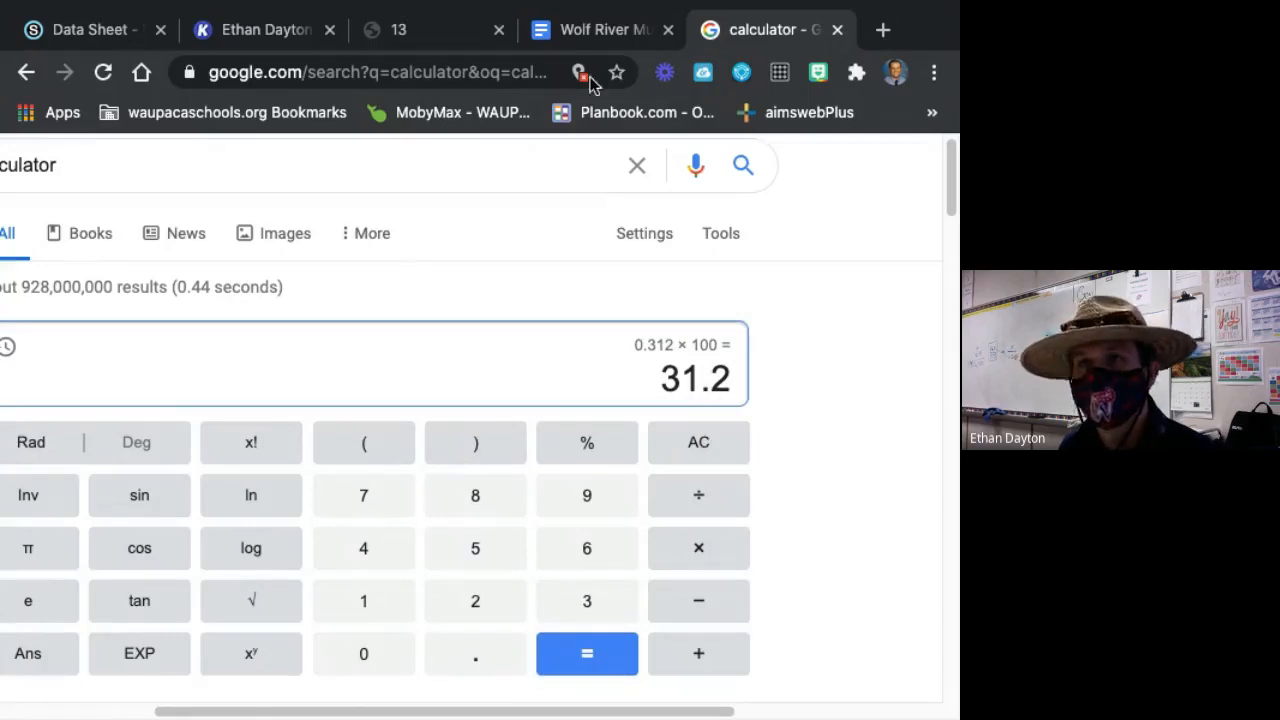
# Return to the Kami data sheet and enter 31% over the 10-15 age class blank on the Percent by Column line.
pyautogui.click(294, 34)
pyautogui.scroll(-2, 742, 505)
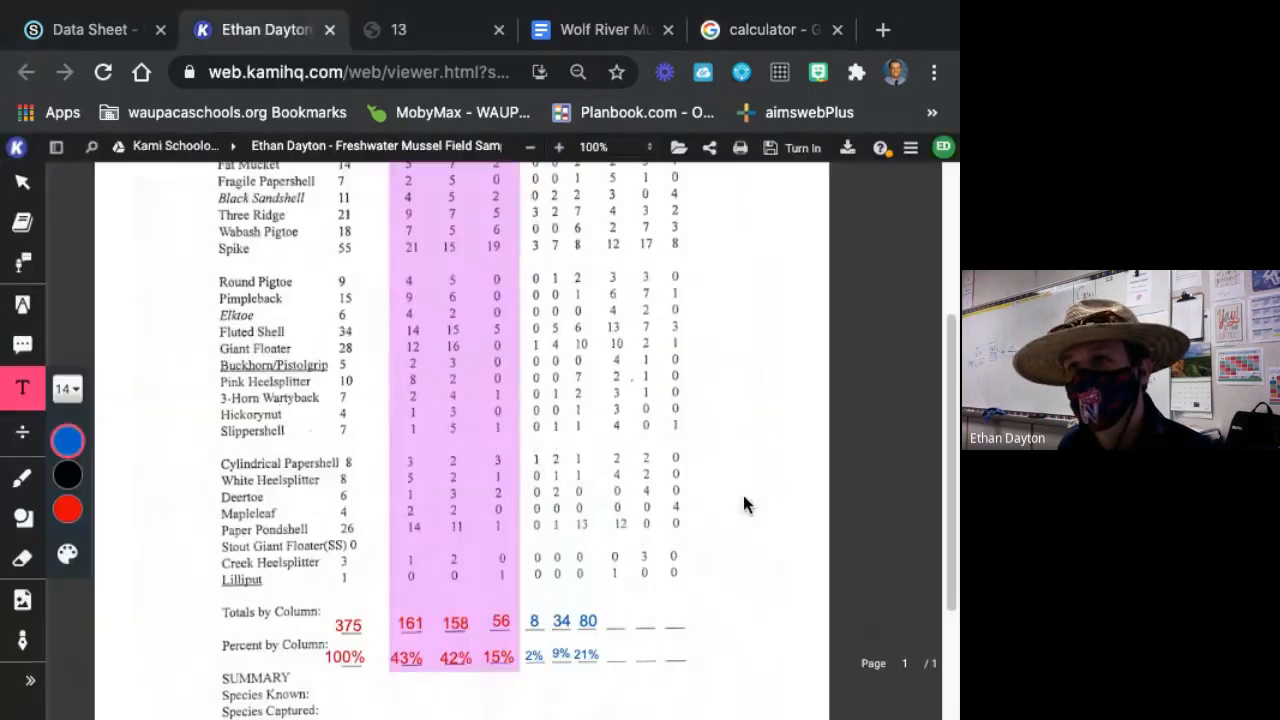
pyautogui.click(617, 656)
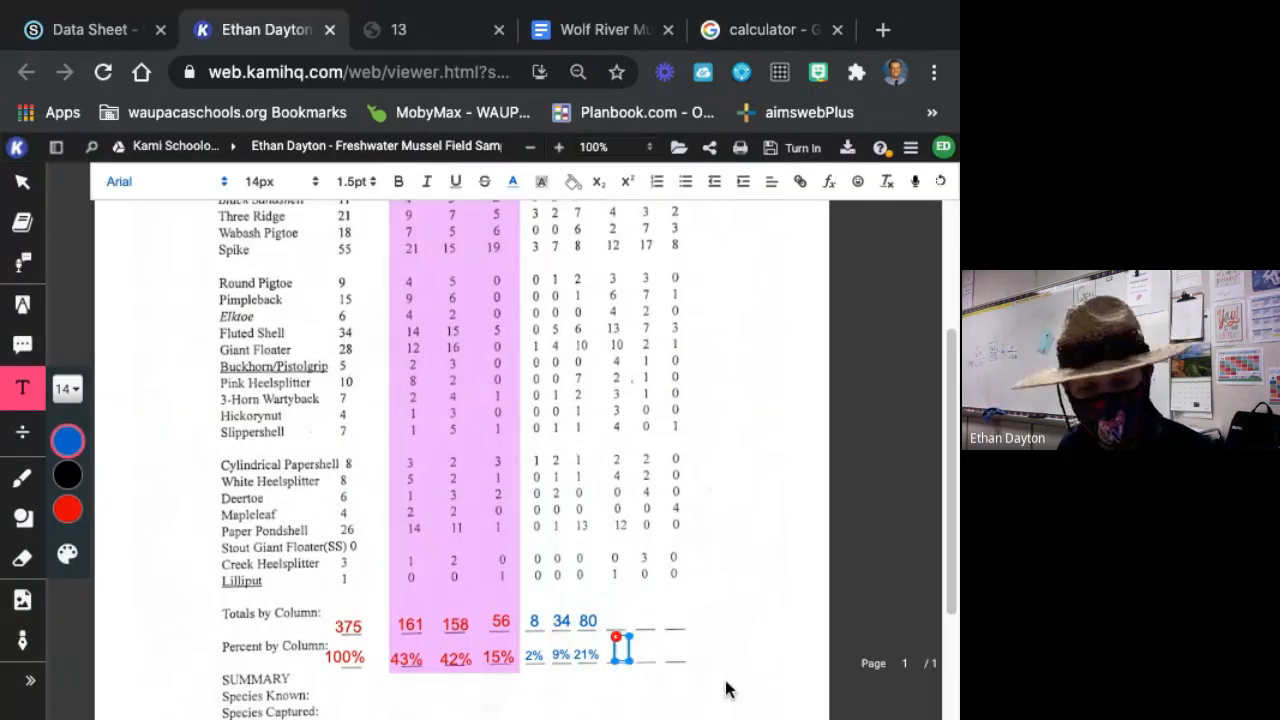
pyautogui.write('31')
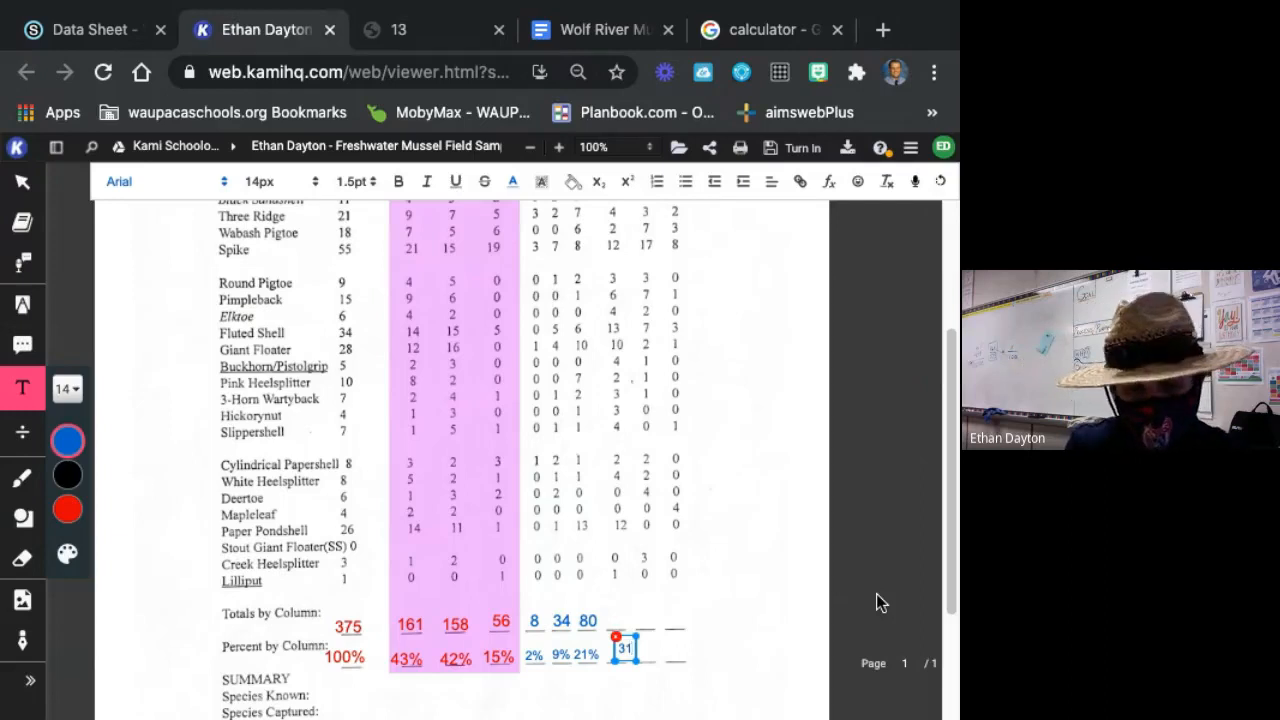
pyautogui.write('%')
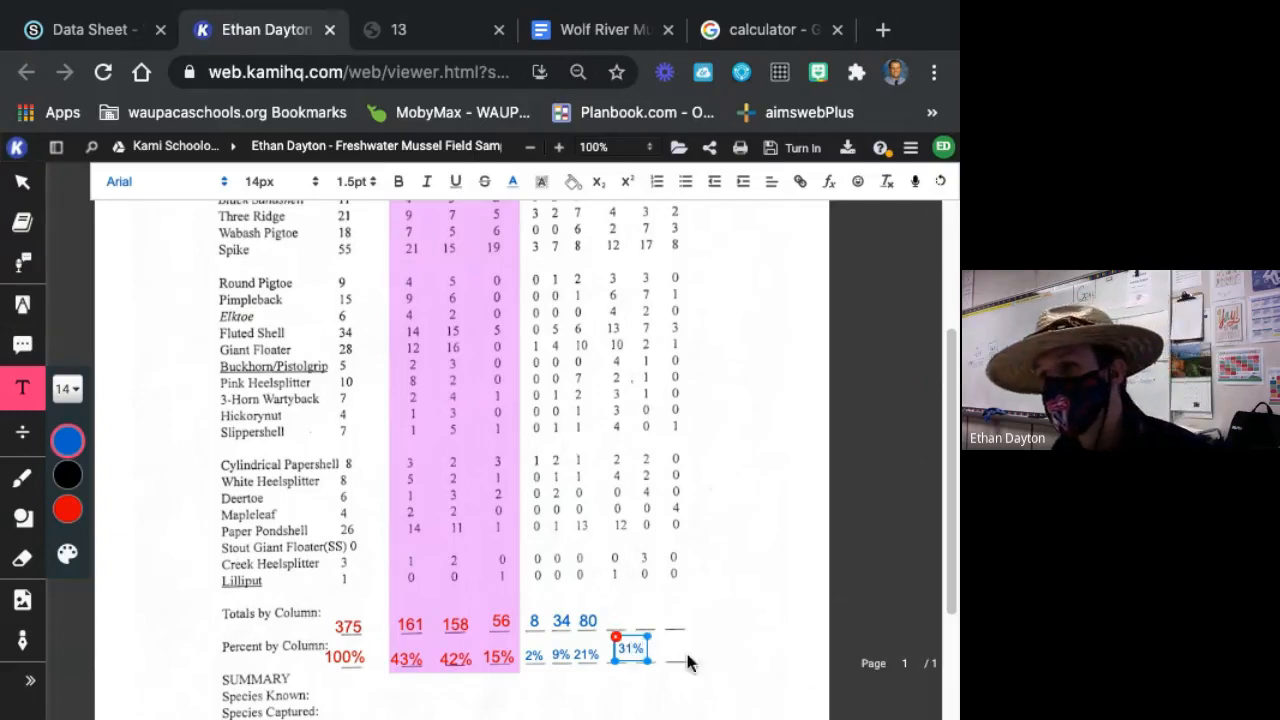
pyautogui.moveTo(645, 643); pyautogui.dragTo(620, 651)
pyautogui.click(697, 605)
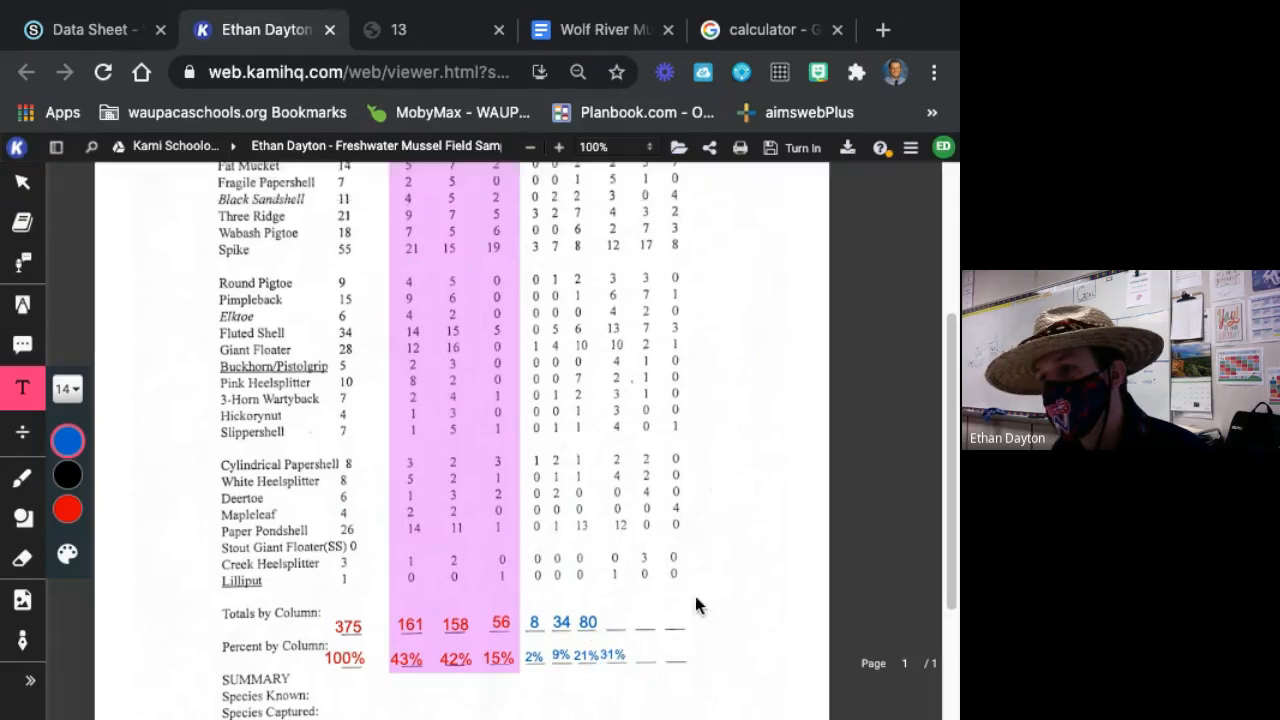
# Enter the 10-15 age class total, 117, over its blank on the Totals by Column line.
pyautogui.click(625, 612)
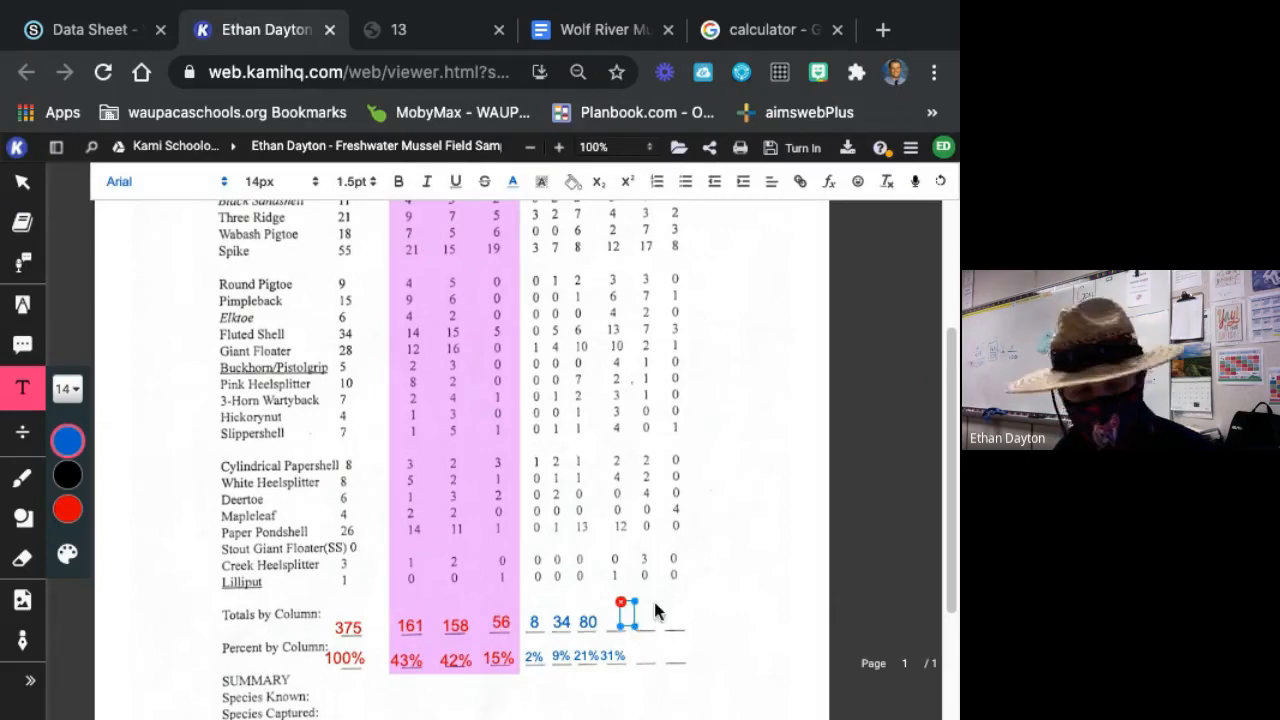
pyautogui.write('117')
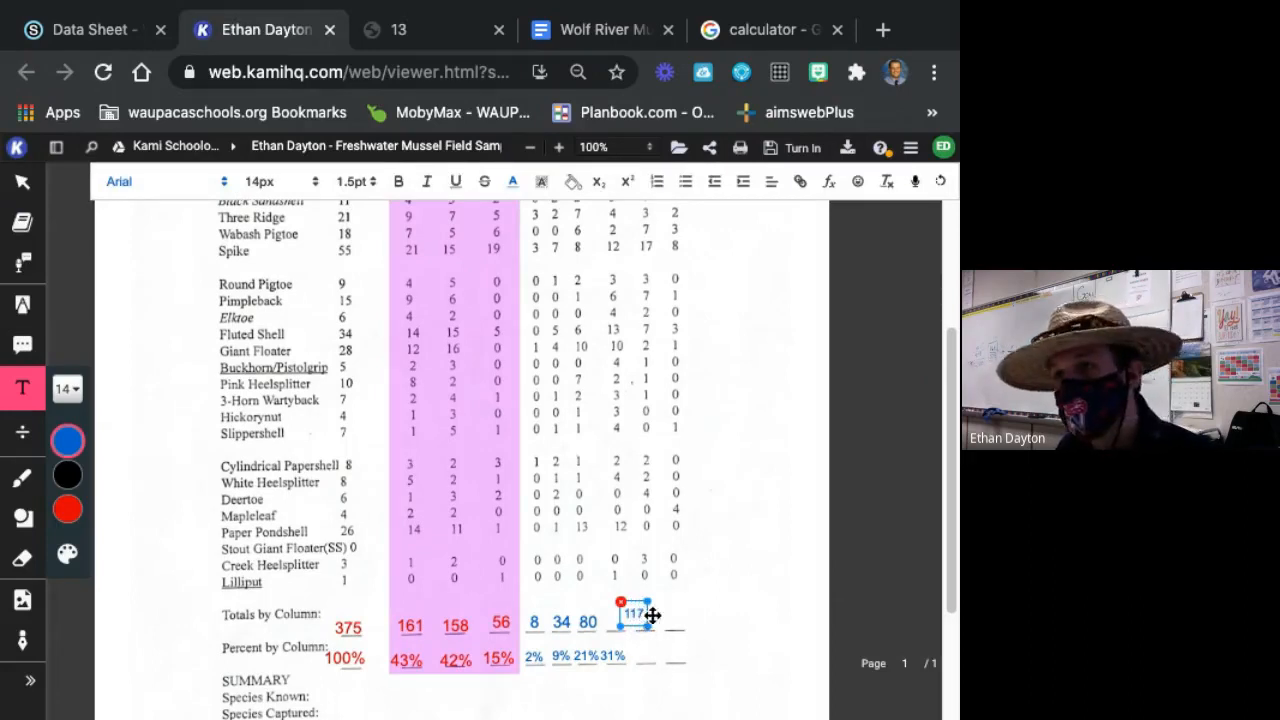
pyautogui.moveTo(650, 615); pyautogui.dragTo(627, 620)
pyautogui.click(704, 597)
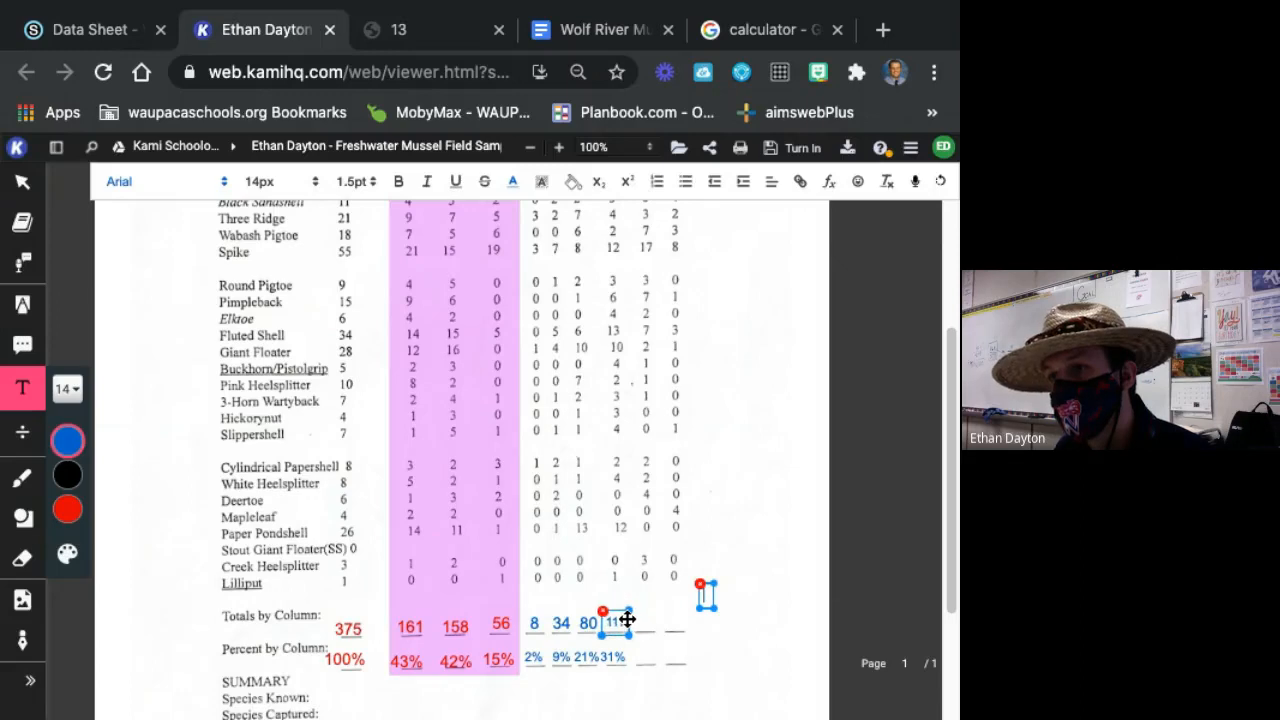
pyautogui.click(834, 632)
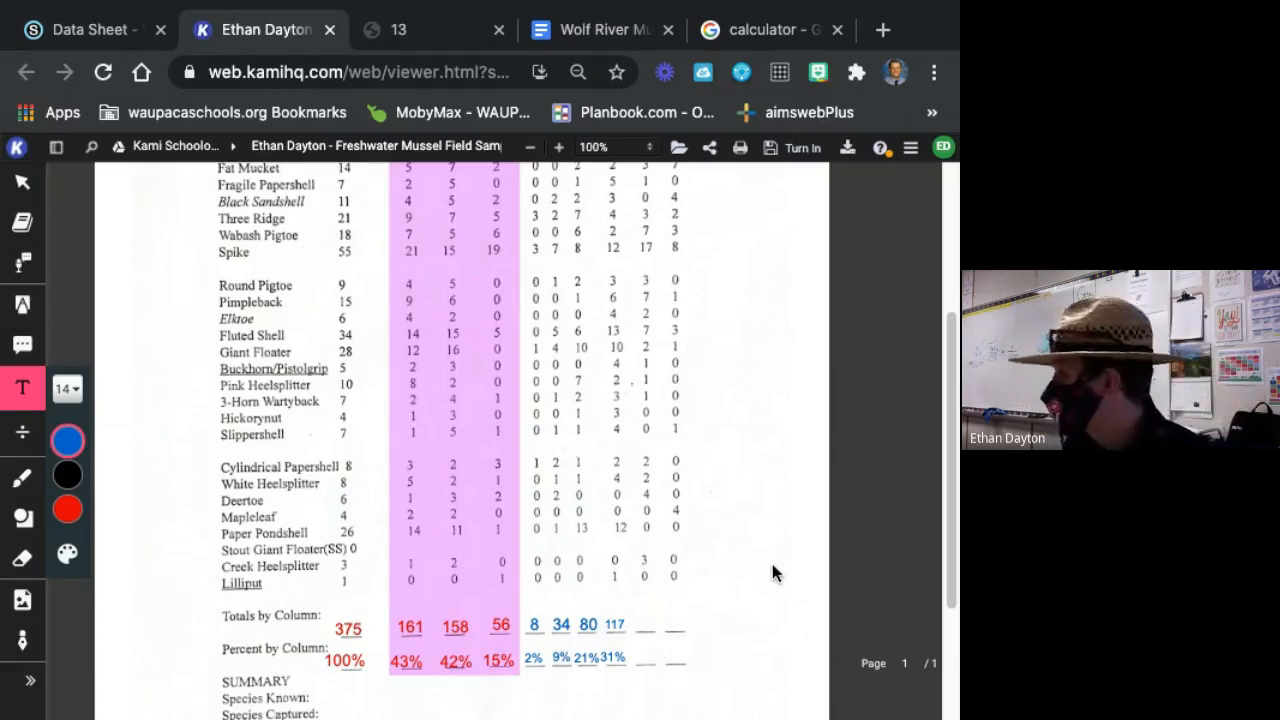
# Enter the totals 79 and 57 for the last two age classes on the Totals by Column line.
pyautogui.click(641, 627)
pyautogui.write('79')
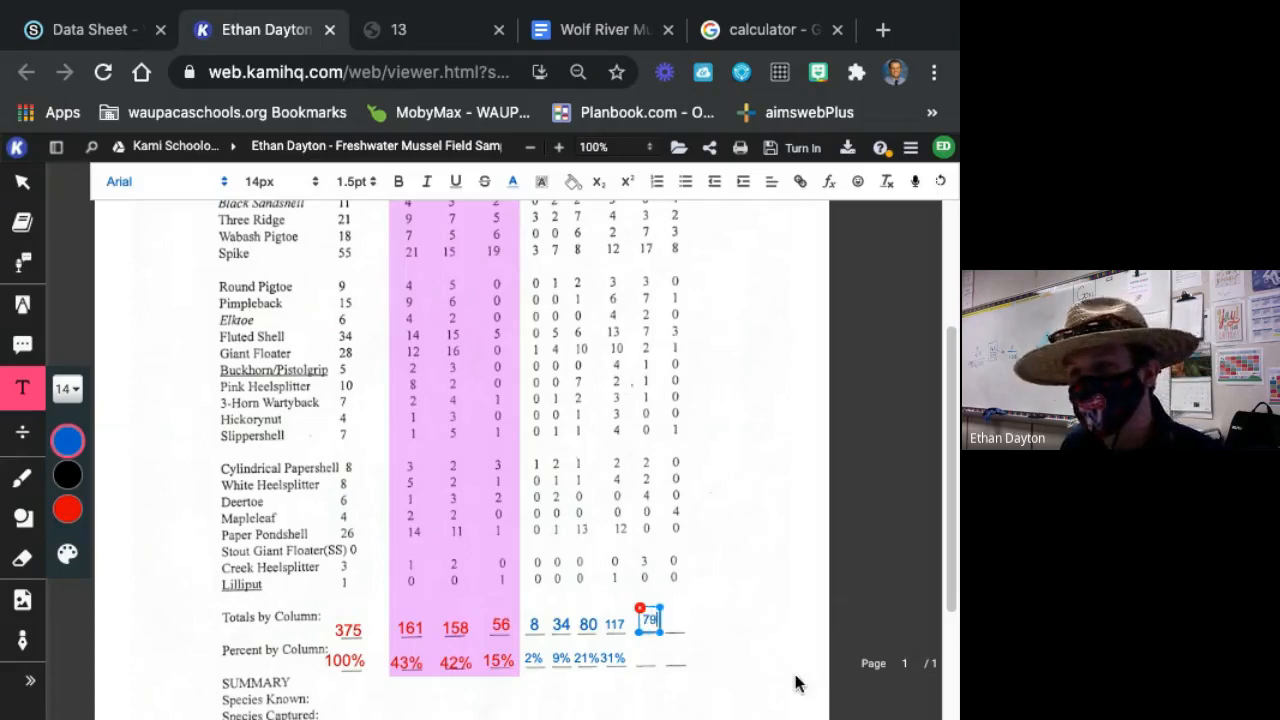
pyautogui.click(697, 640)
pyautogui.click(682, 627)
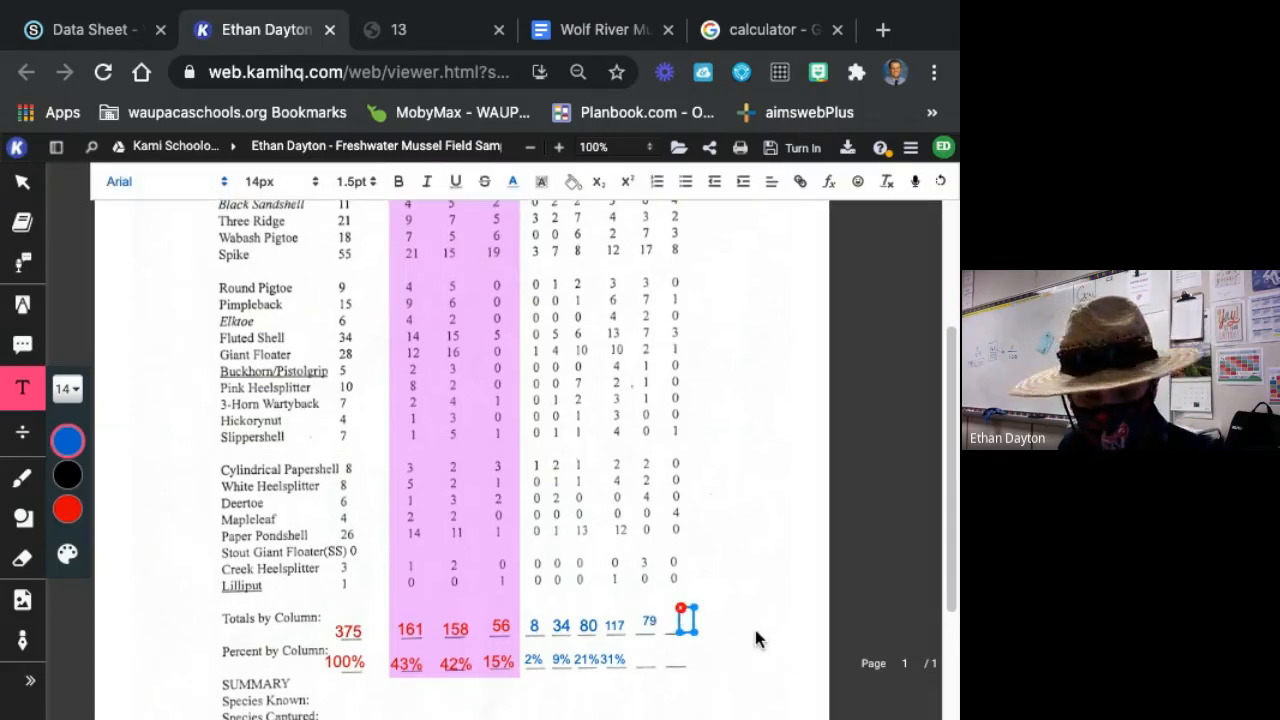
pyautogui.write('57')
# Increase the text size of the 10-15 age class total, 117, to 18px.
pyautogui.click(652, 623)
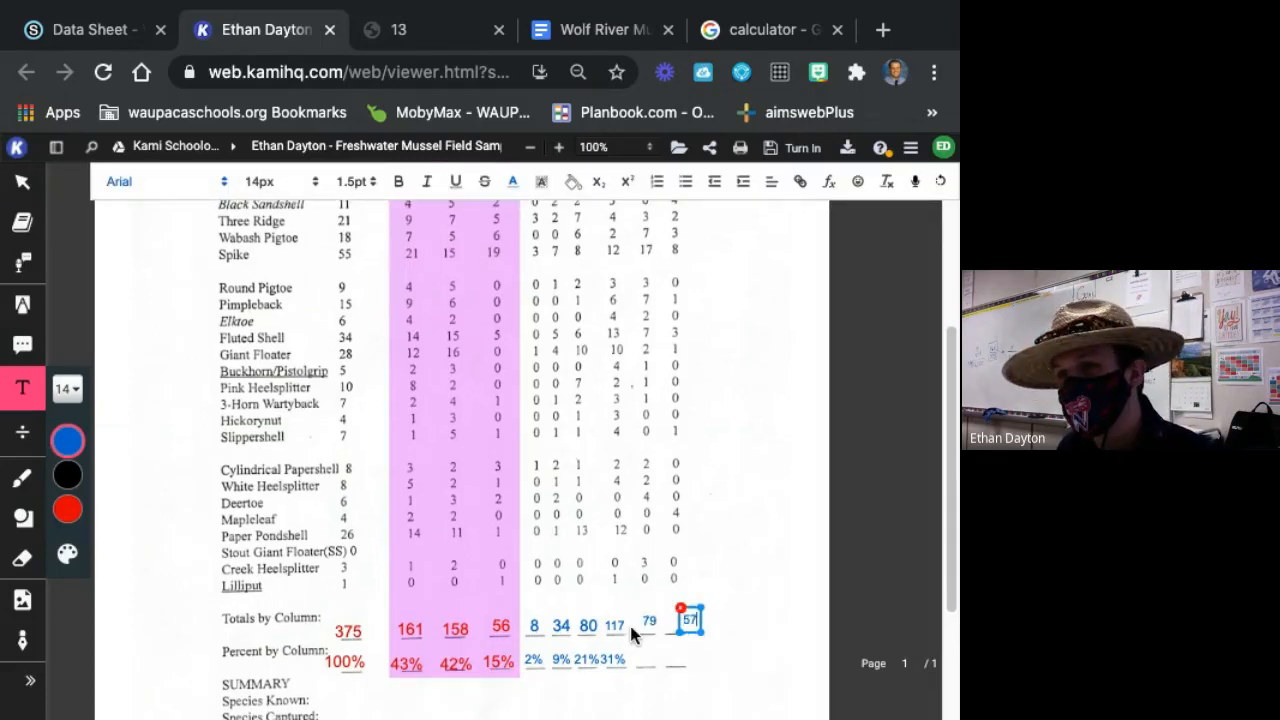
pyautogui.doubleClick(616, 626)
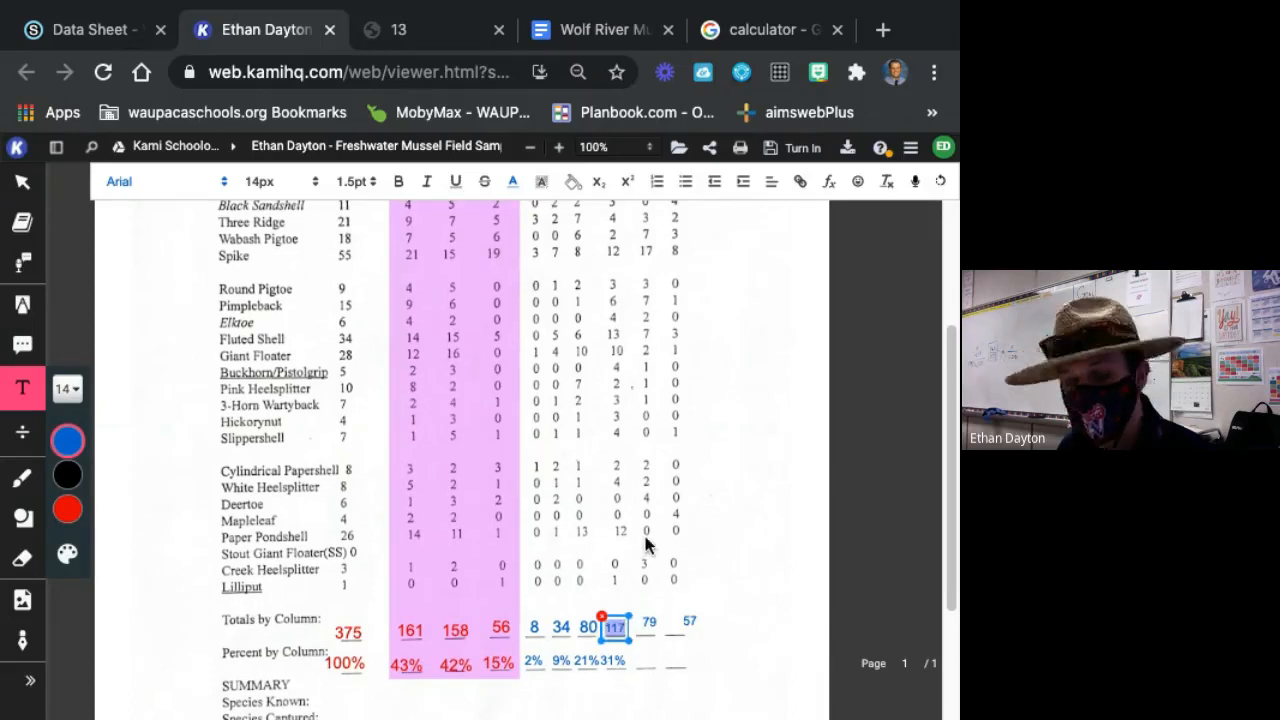
pyautogui.click(68, 389)
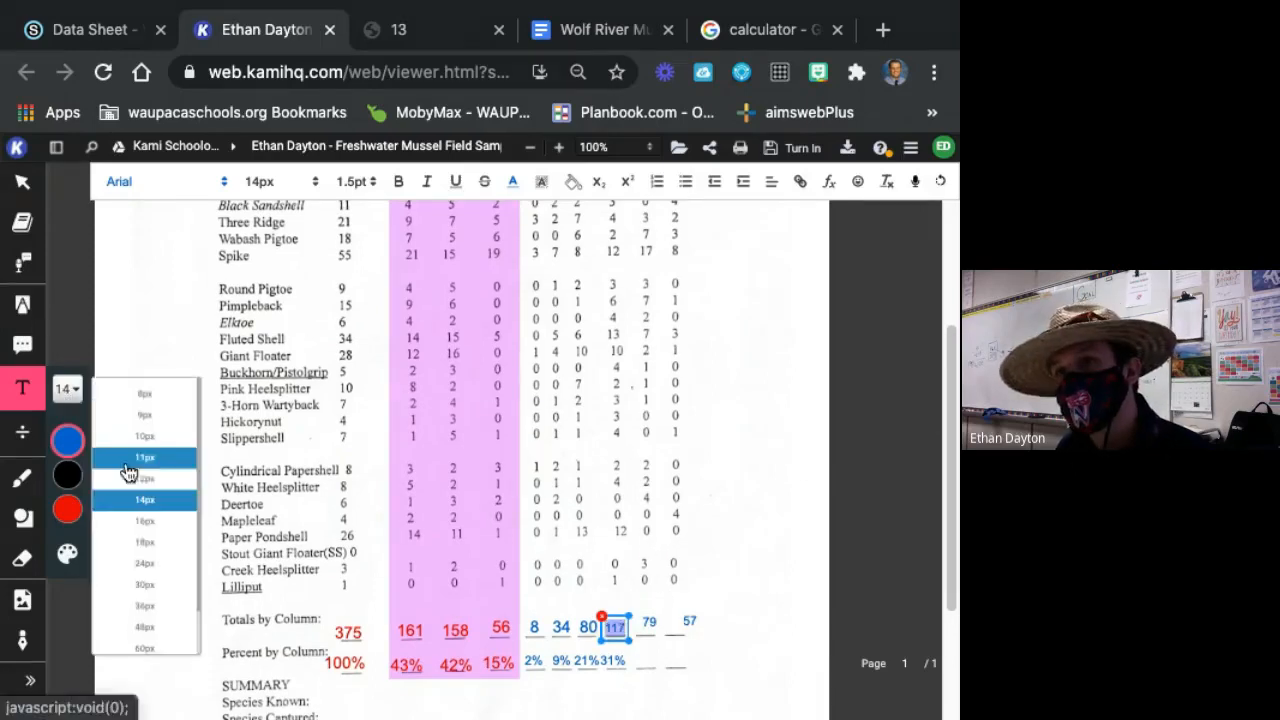
pyautogui.click(145, 545)
pyautogui.click(716, 631)
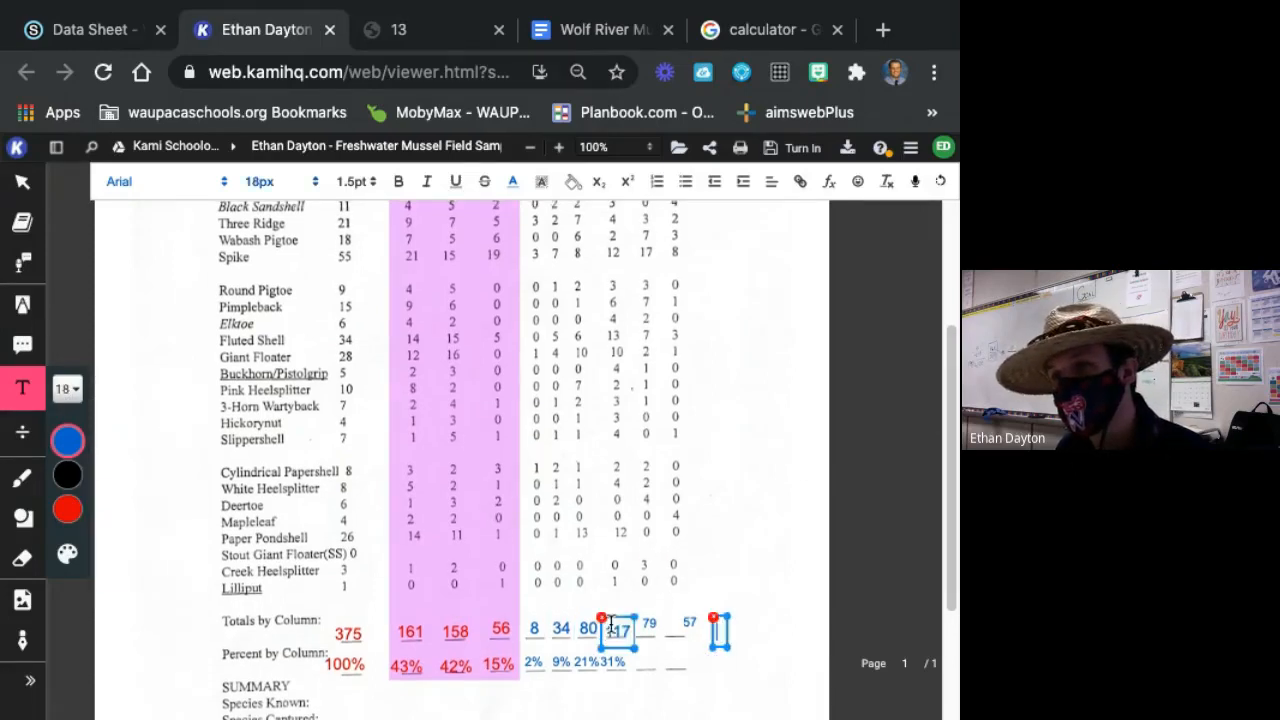
# Increase the text size of the 79 total to 18px and widen its text box to fit on one line.
pyautogui.click(660, 615)
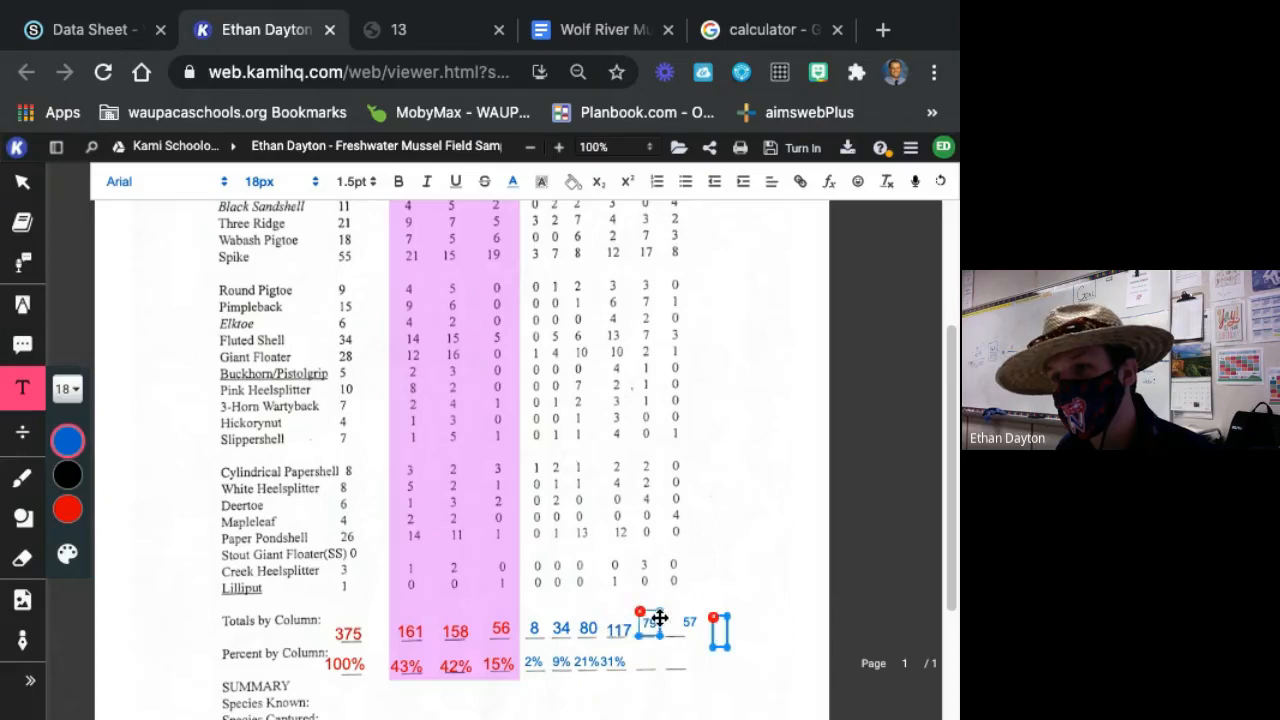
pyautogui.doubleClick(650, 624)
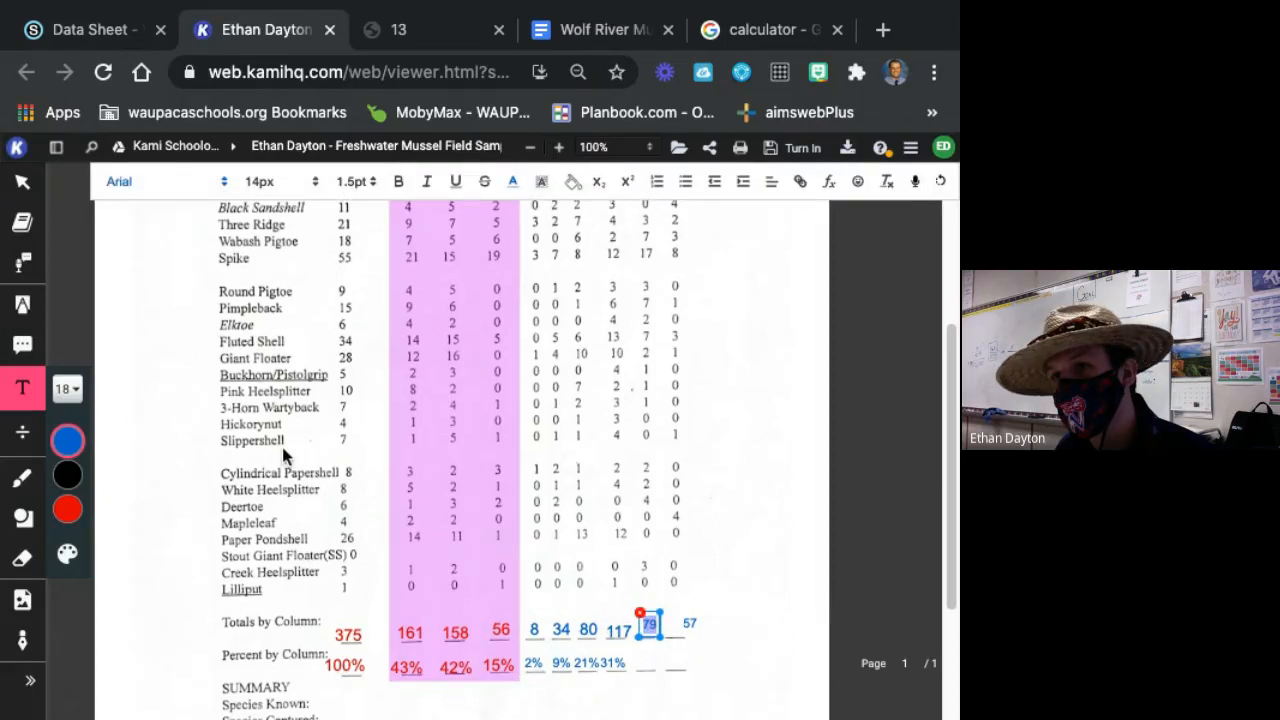
pyautogui.click(84, 398)
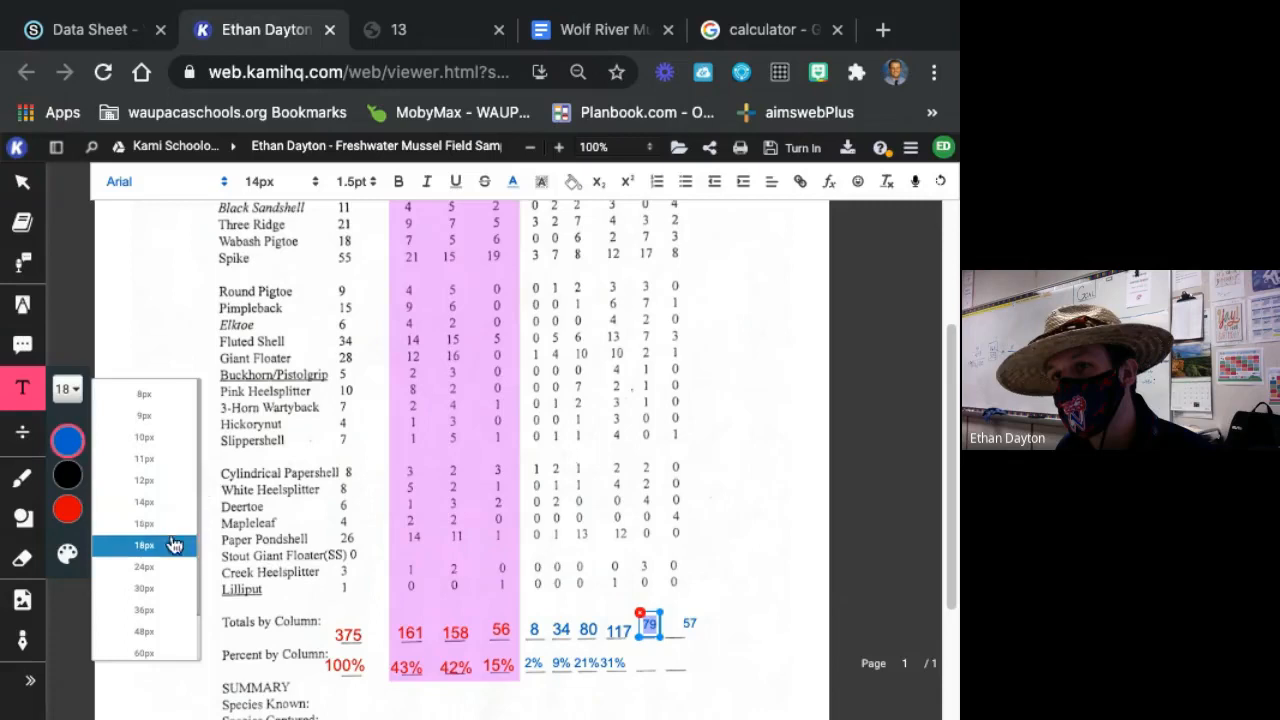
pyautogui.click(143, 544)
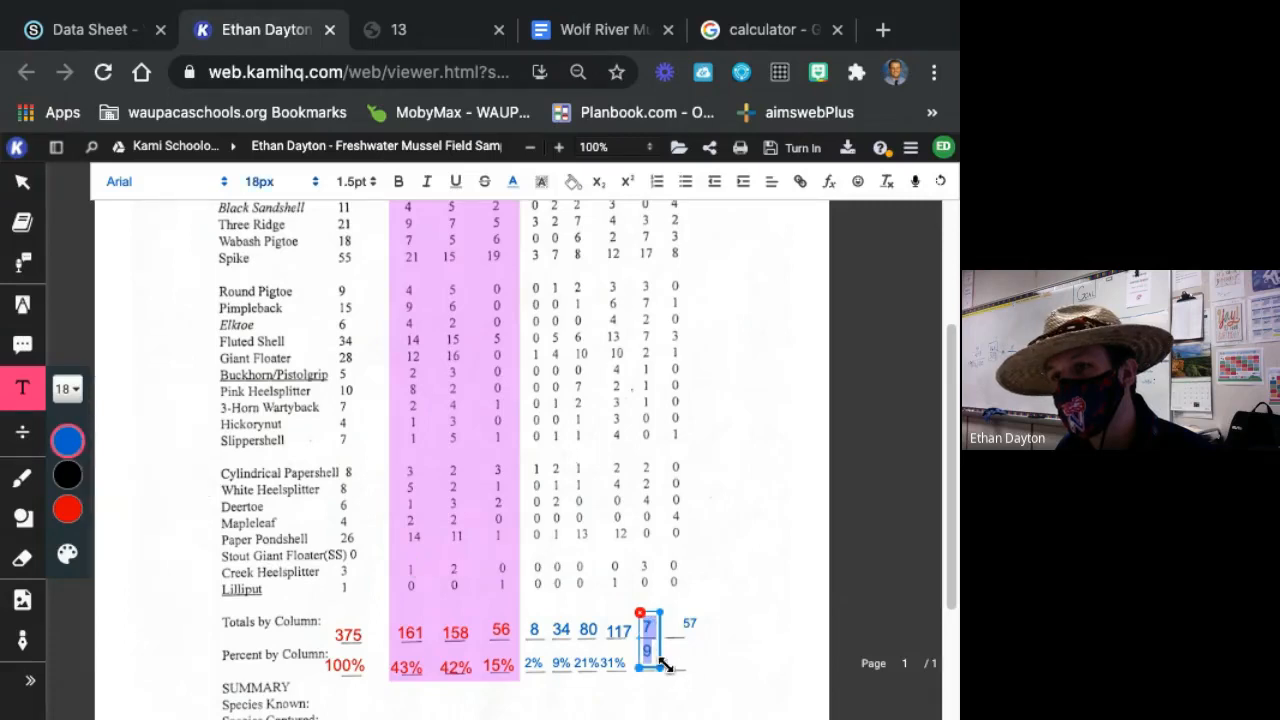
pyautogui.moveTo(664, 664); pyautogui.dragTo(672, 642)
# Increase the text size of the last age class total, 57, to 18px.
pyautogui.click(690, 622)
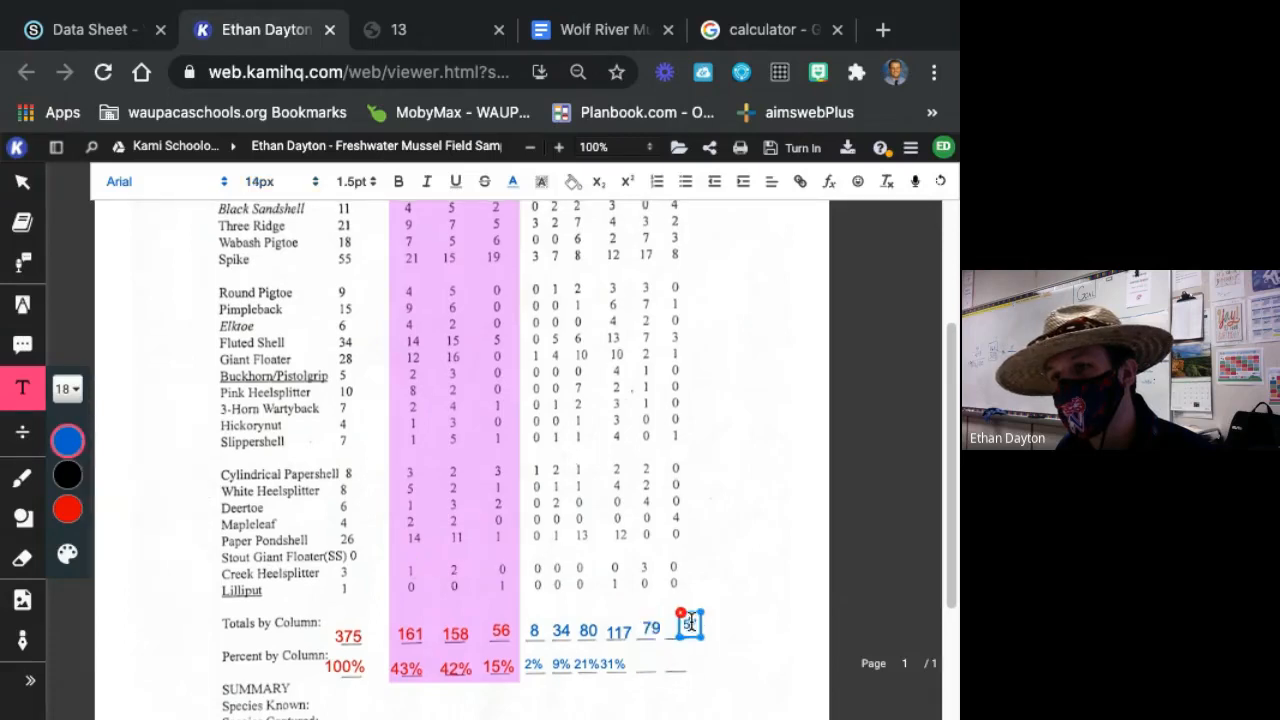
pyautogui.click(68, 389)
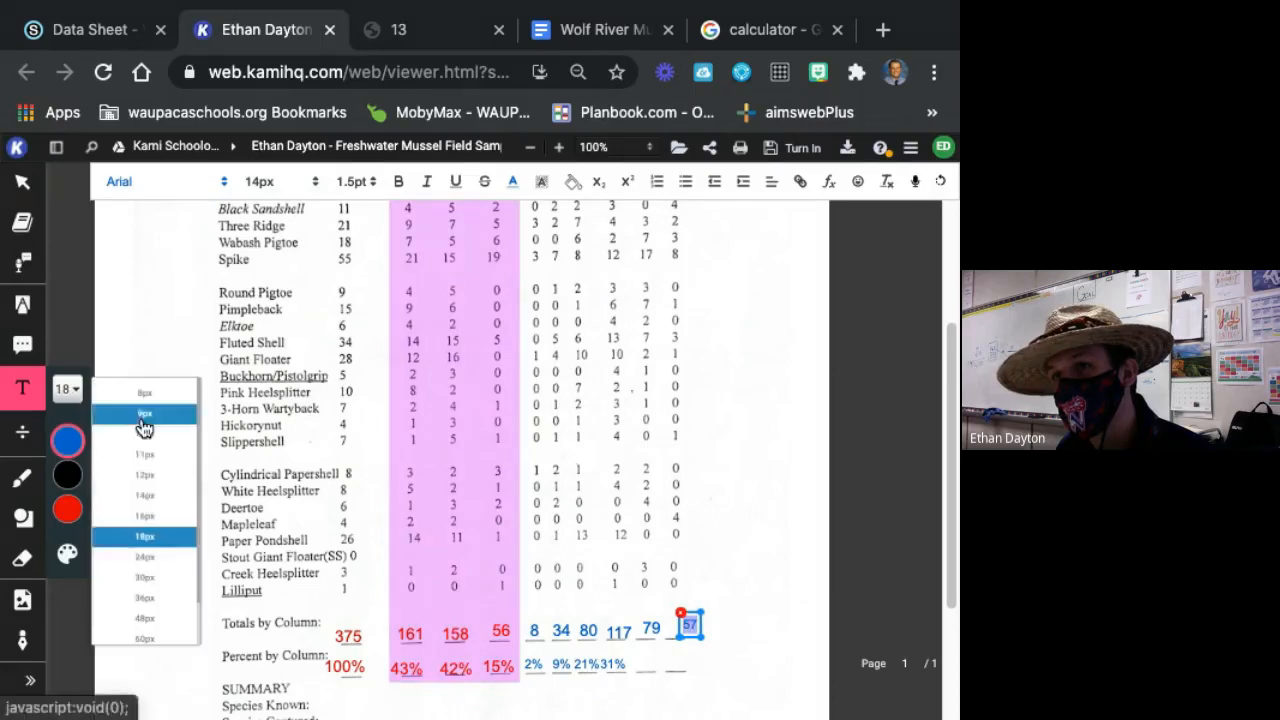
pyautogui.click(165, 546)
pyautogui.click(798, 600)
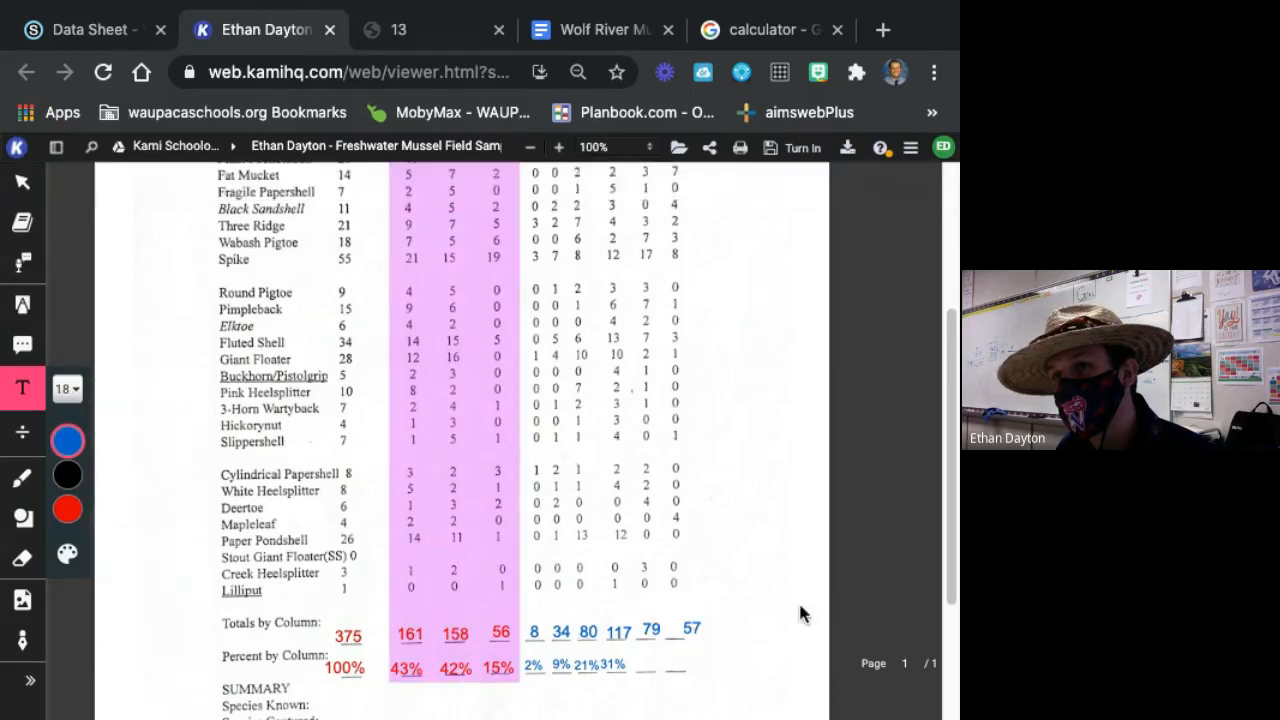
# Shorten the 79 text box and reposition the 79 and 57 totals over their blanks on the Totals by Column line.
pyautogui.click(652, 630)
pyautogui.click(621, 630)
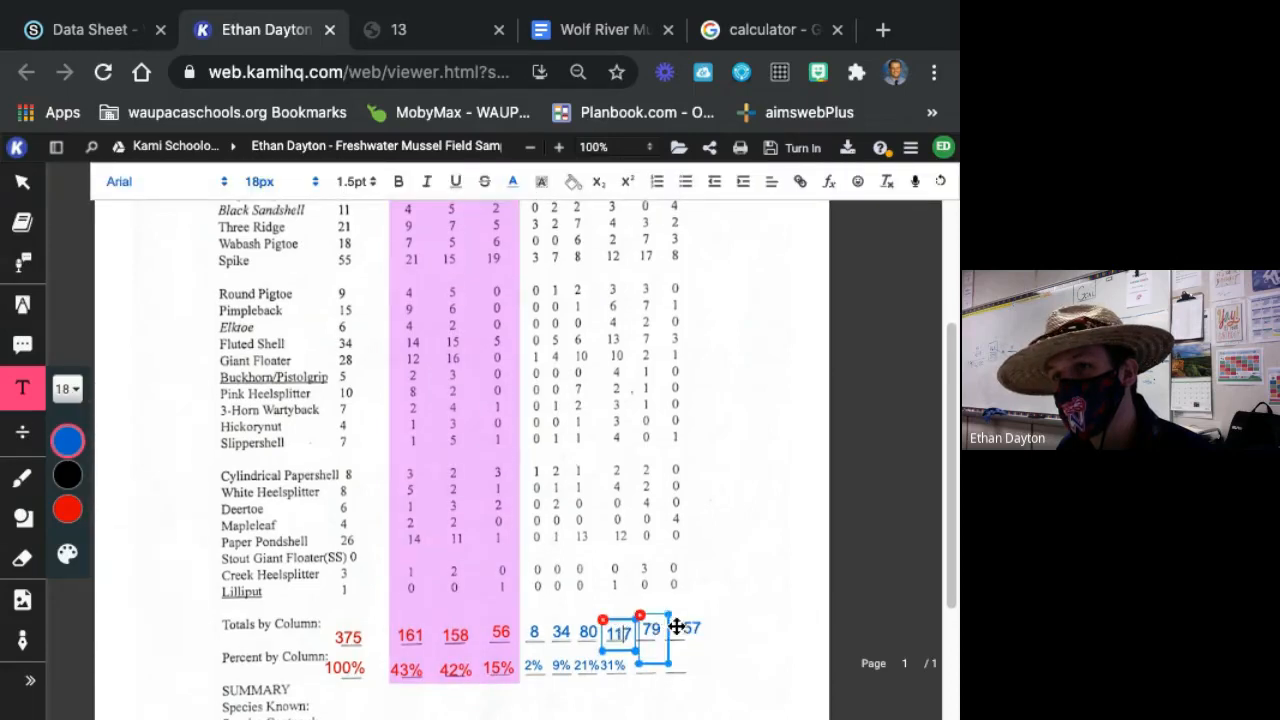
pyautogui.click(665, 628)
pyautogui.moveTo(668, 662); pyautogui.dragTo(668, 642)
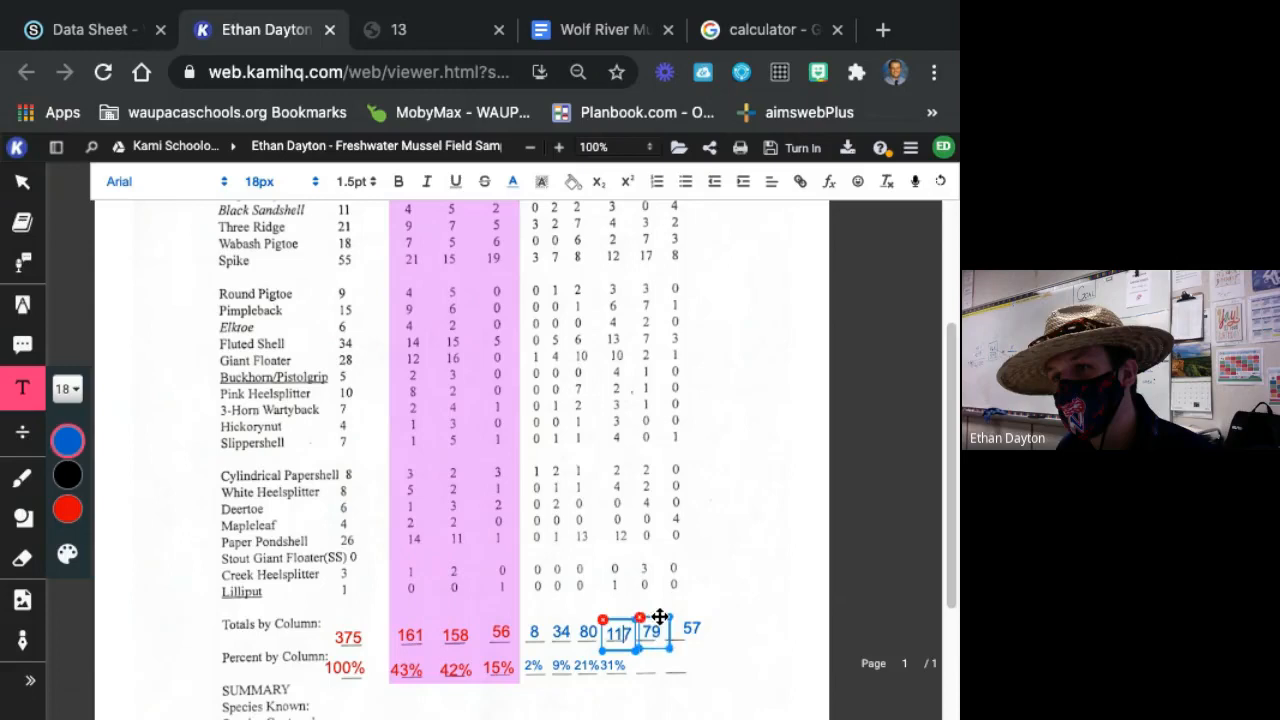
pyautogui.click(693, 627)
pyautogui.moveTo(706, 629); pyautogui.dragTo(697, 632)
pyautogui.click(808, 639)
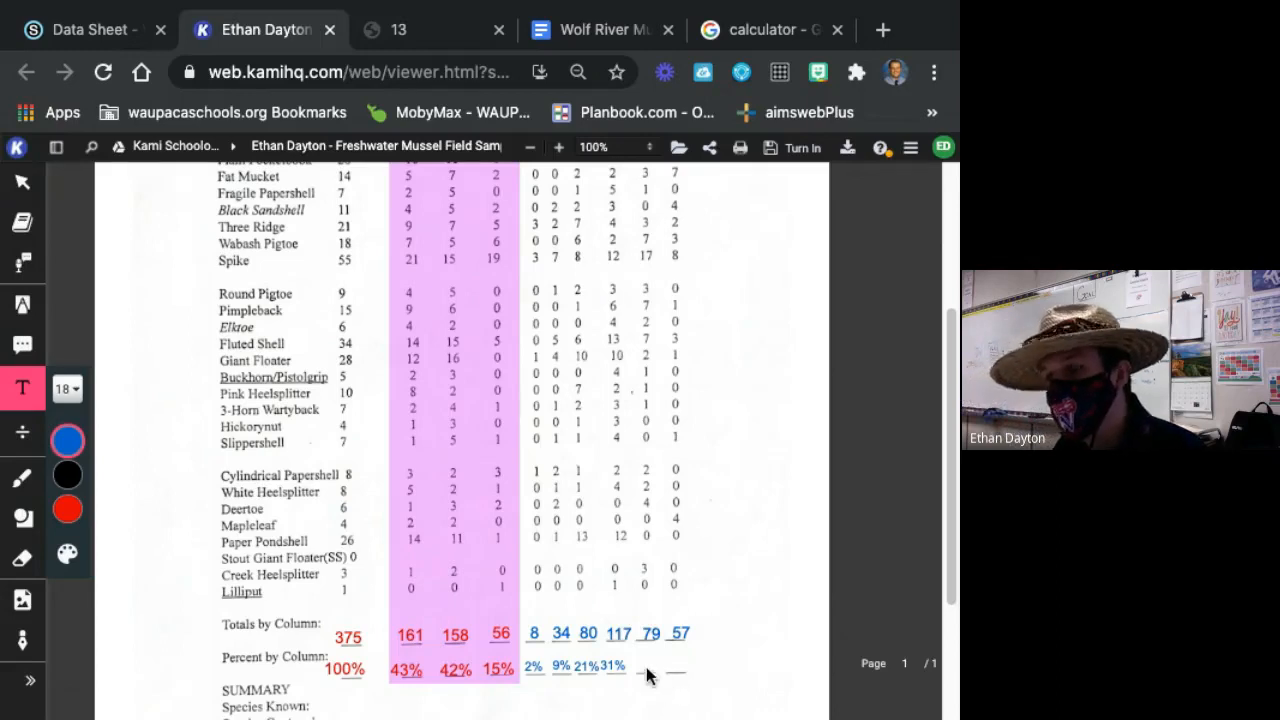
pyautogui.click(680, 630)
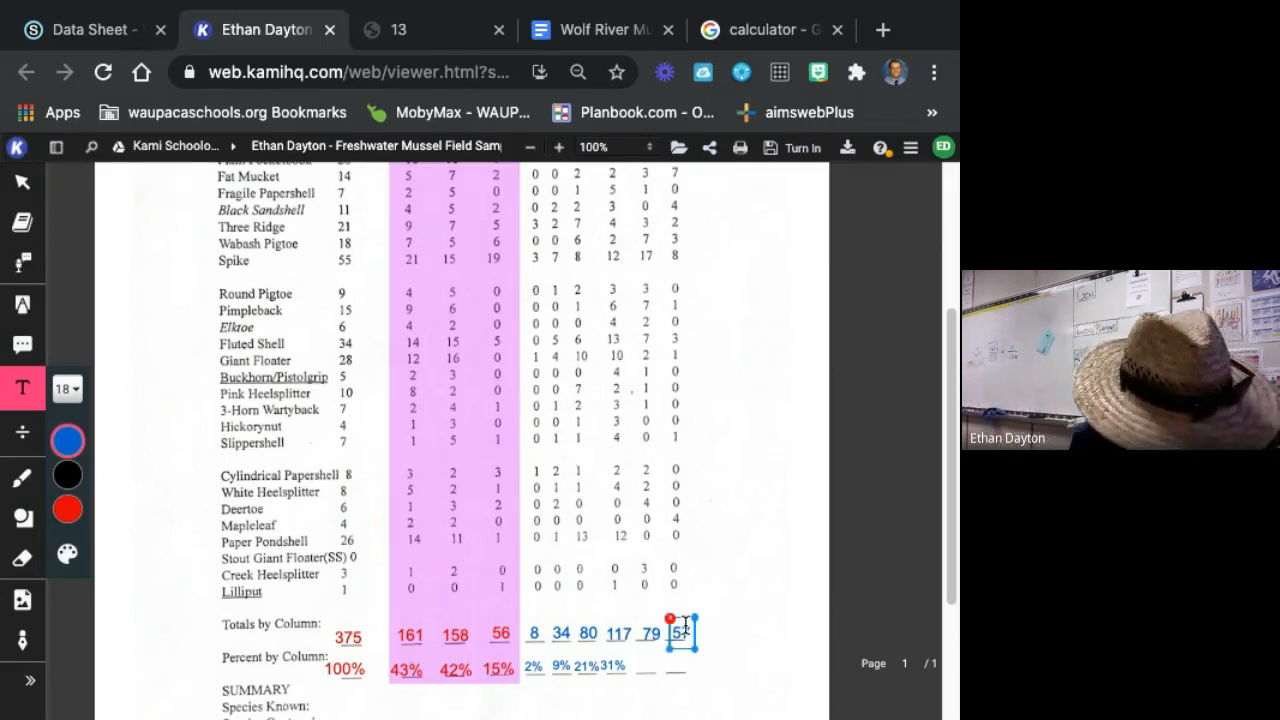
# Switch to the Google calculator and work out the next age class percent by dividing 79 by 375 and multiplying by 100.
pyautogui.click(443, 39)
pyautogui.click(789, 32)
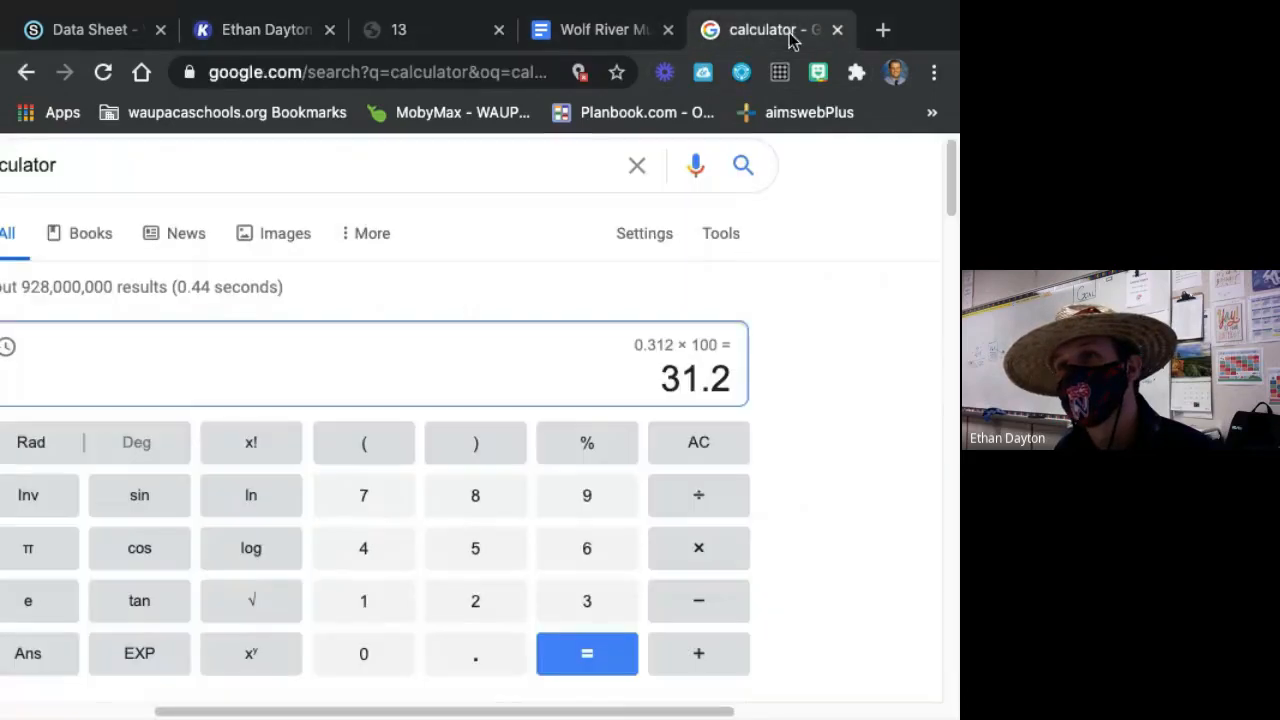
pyautogui.click(366, 494)
pyautogui.click(589, 495)
pyautogui.click(700, 495)
pyautogui.click(580, 612)
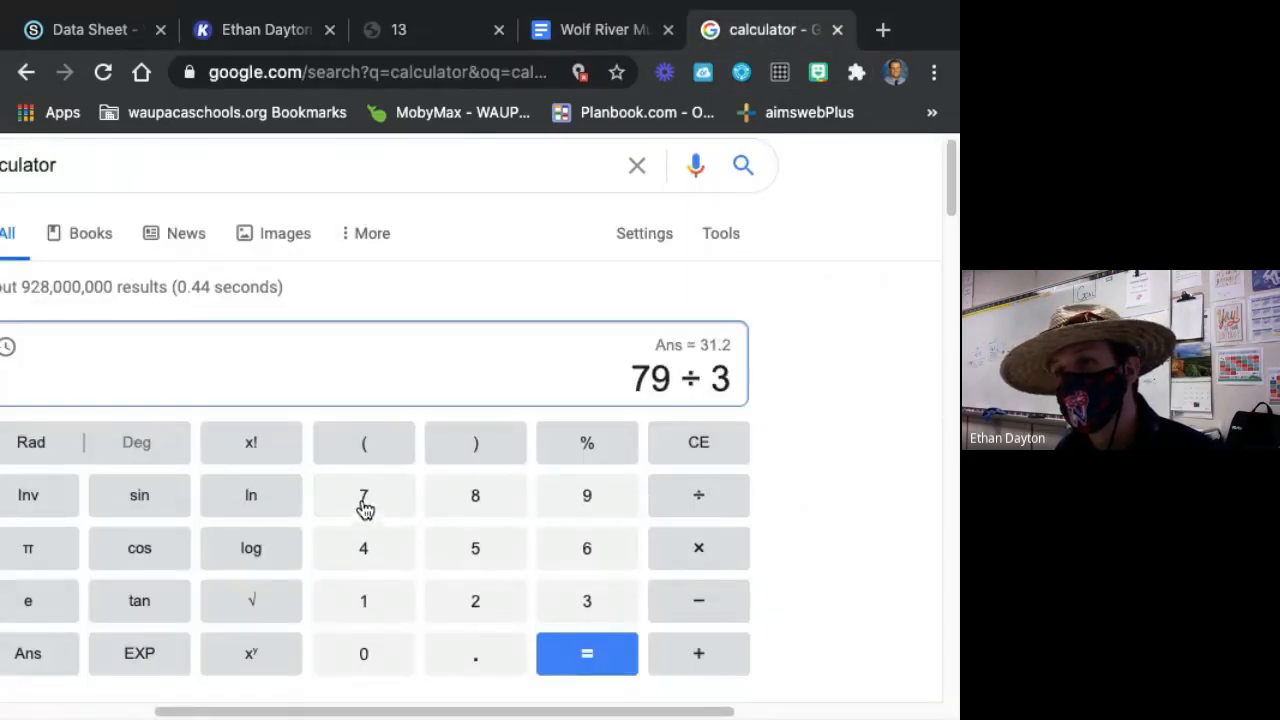
pyautogui.click(363, 506)
pyautogui.click(452, 552)
pyautogui.click(605, 656)
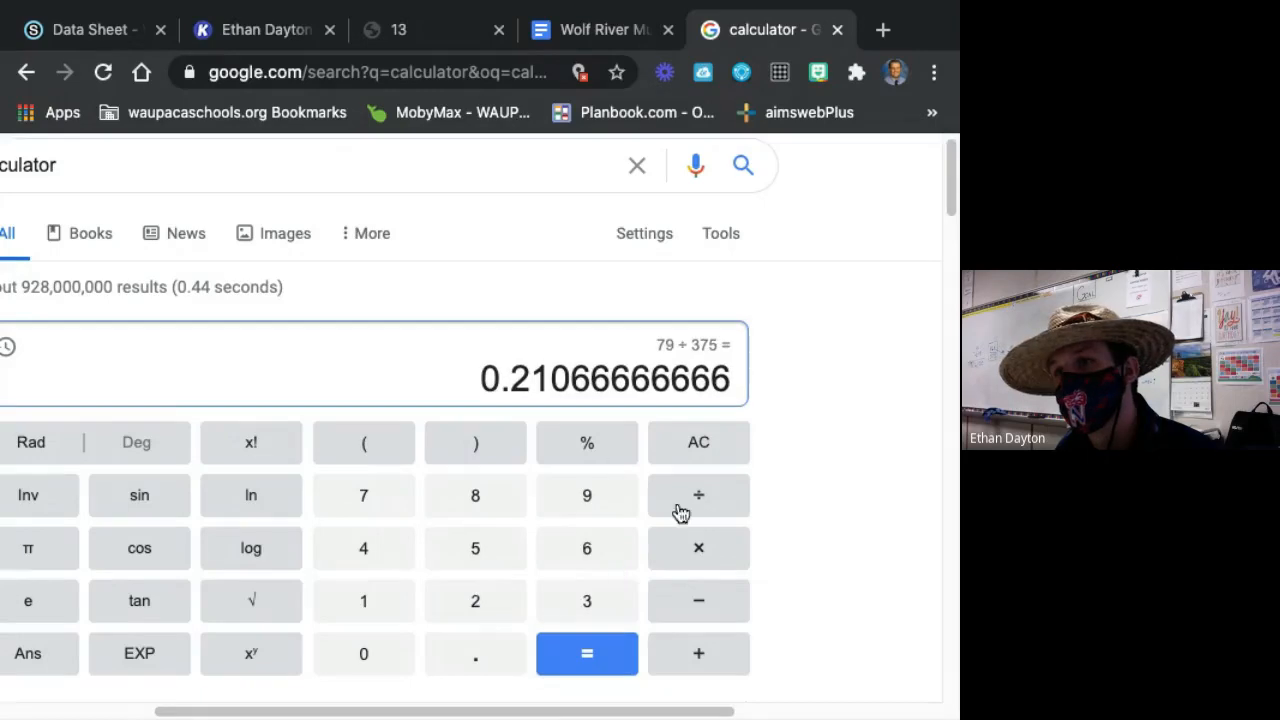
pyautogui.click(703, 565)
pyautogui.click(399, 622)
pyautogui.click(363, 653)
pyautogui.click(363, 653)
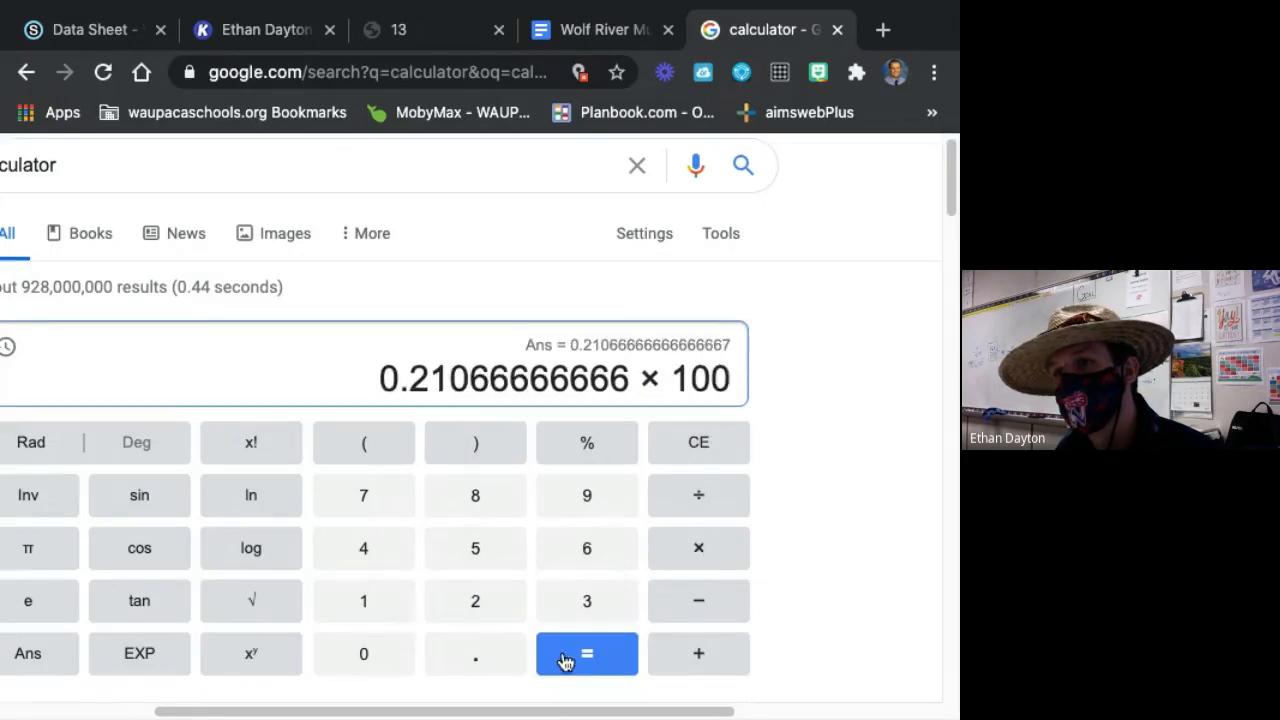
pyautogui.click(587, 653)
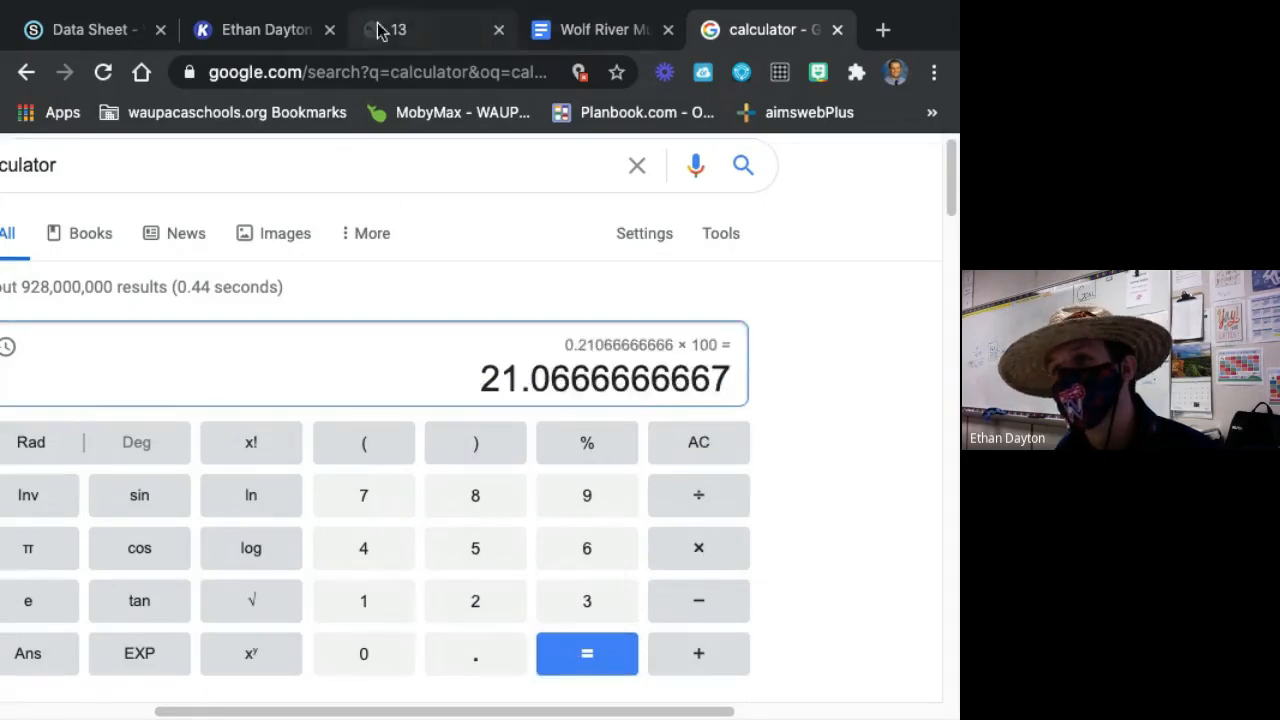
# Switch back to the Kami data sheet and enter 21% on the Percent by Column line beneath the 79 total.
pyautogui.click(95, 29)
pyautogui.click(245, 20)
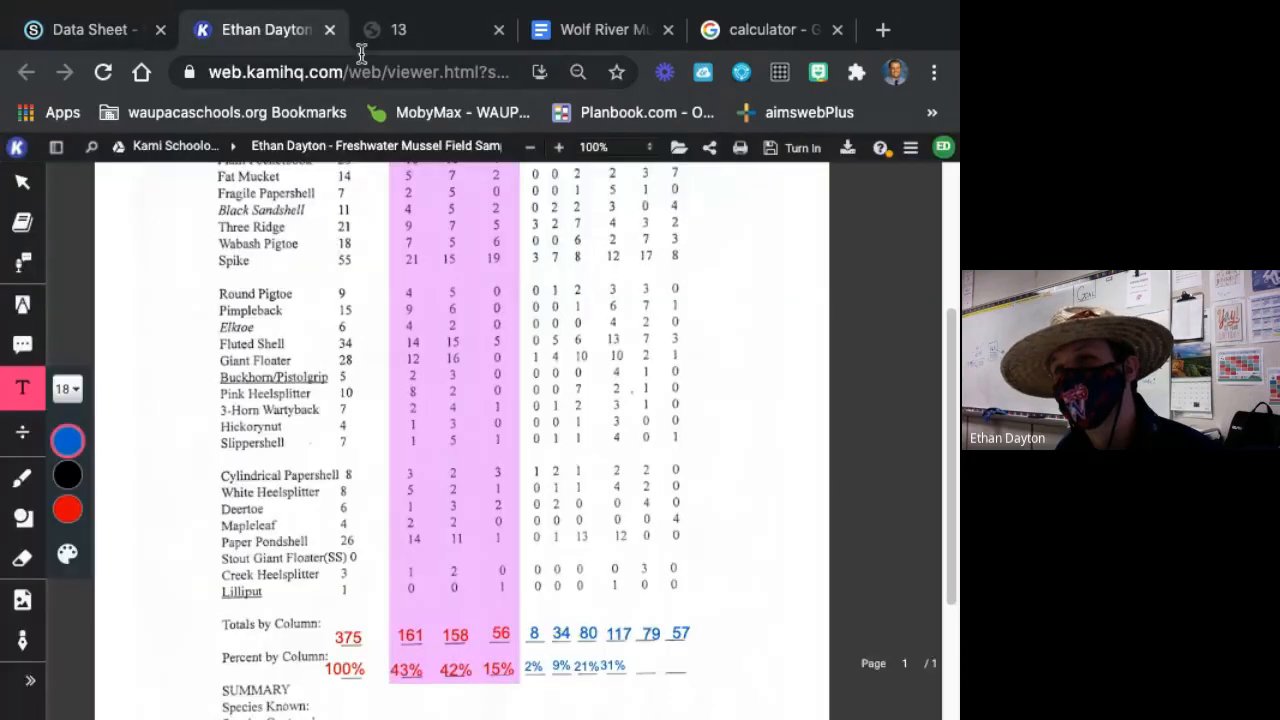
pyautogui.click(648, 655)
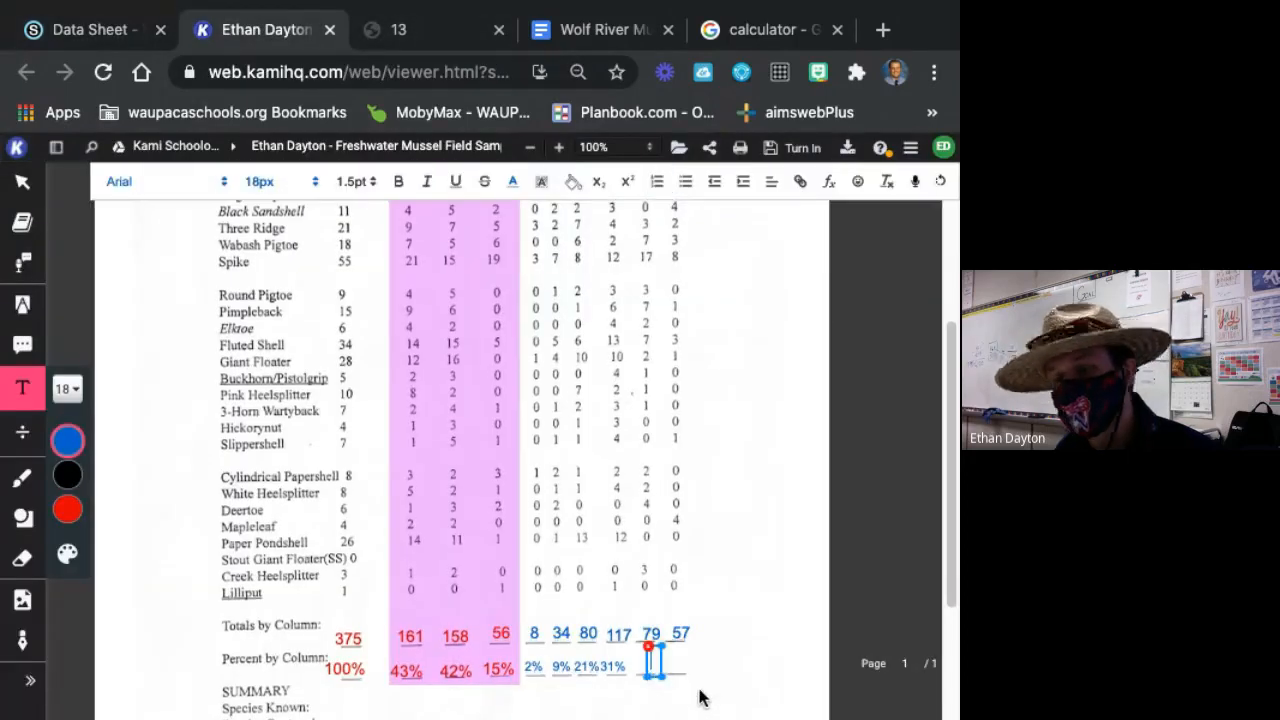
pyautogui.write('21%')
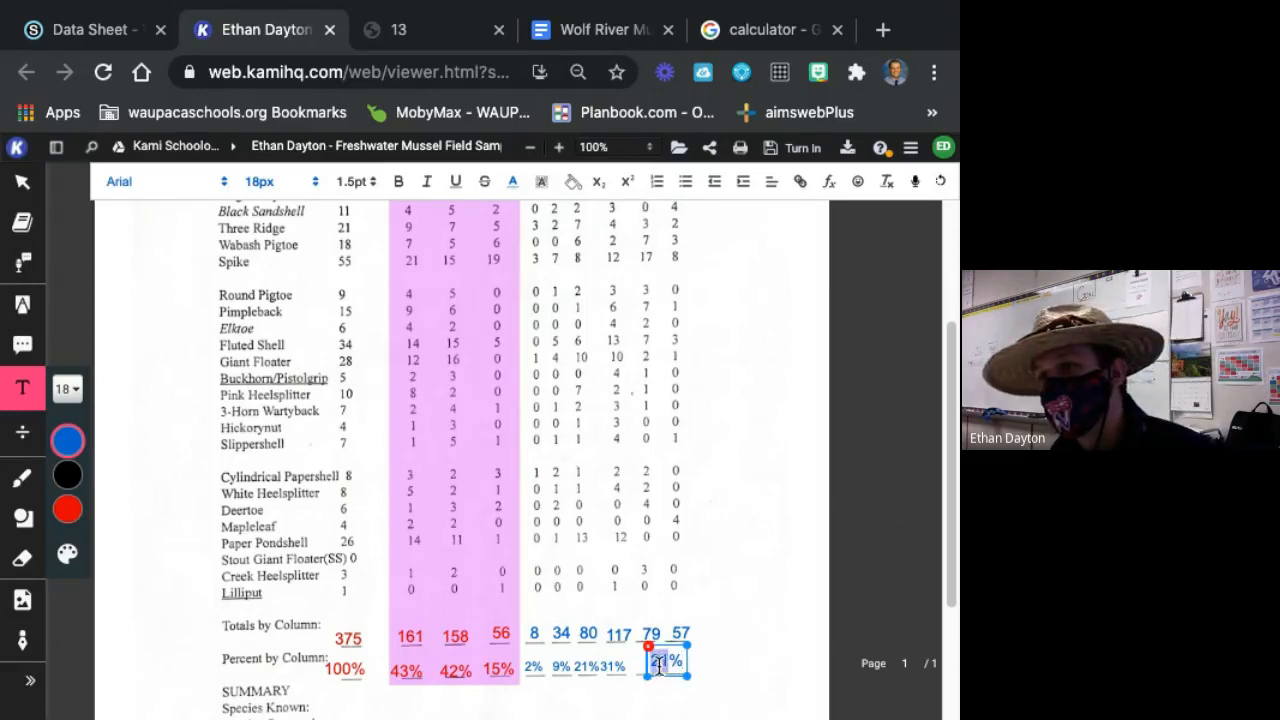
# Reduce the new 21% text to 14px and move it over its blank beneath the 79 total.
pyautogui.moveTo(658, 666); pyautogui.dragTo(650, 664)
pyautogui.click(67, 389)
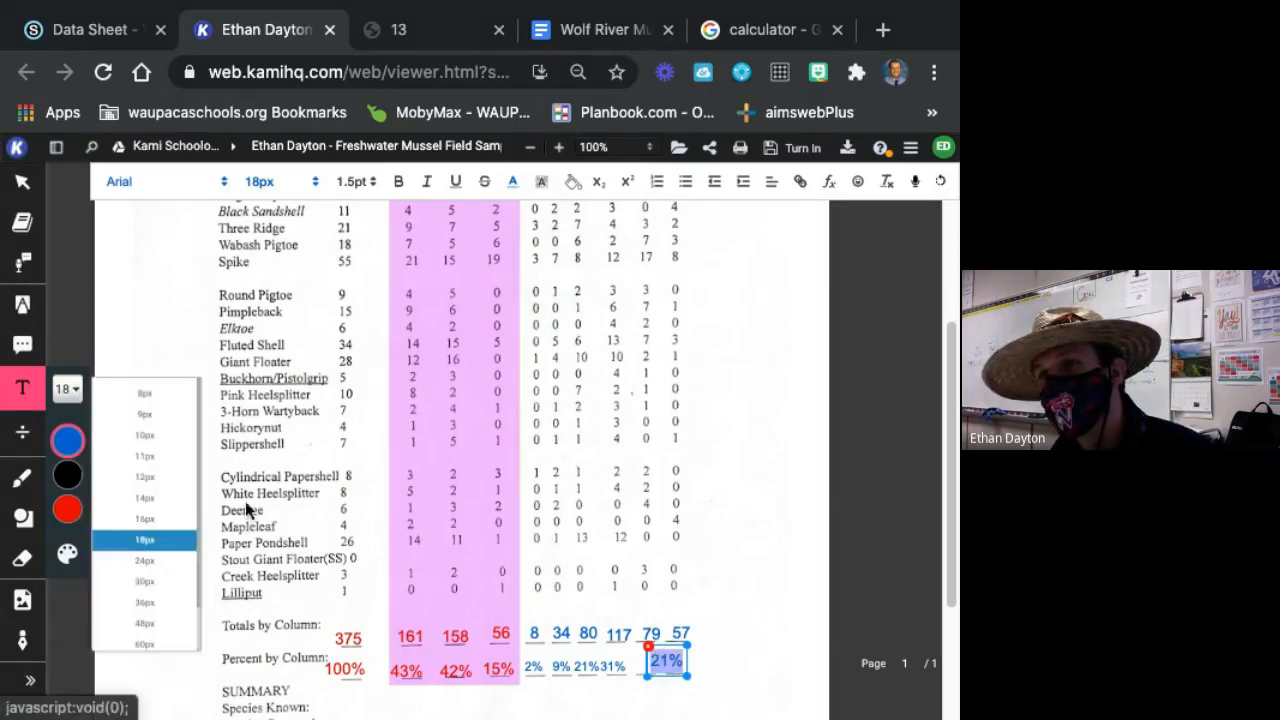
pyautogui.click(155, 502)
pyautogui.moveTo(683, 660); pyautogui.dragTo(663, 665)
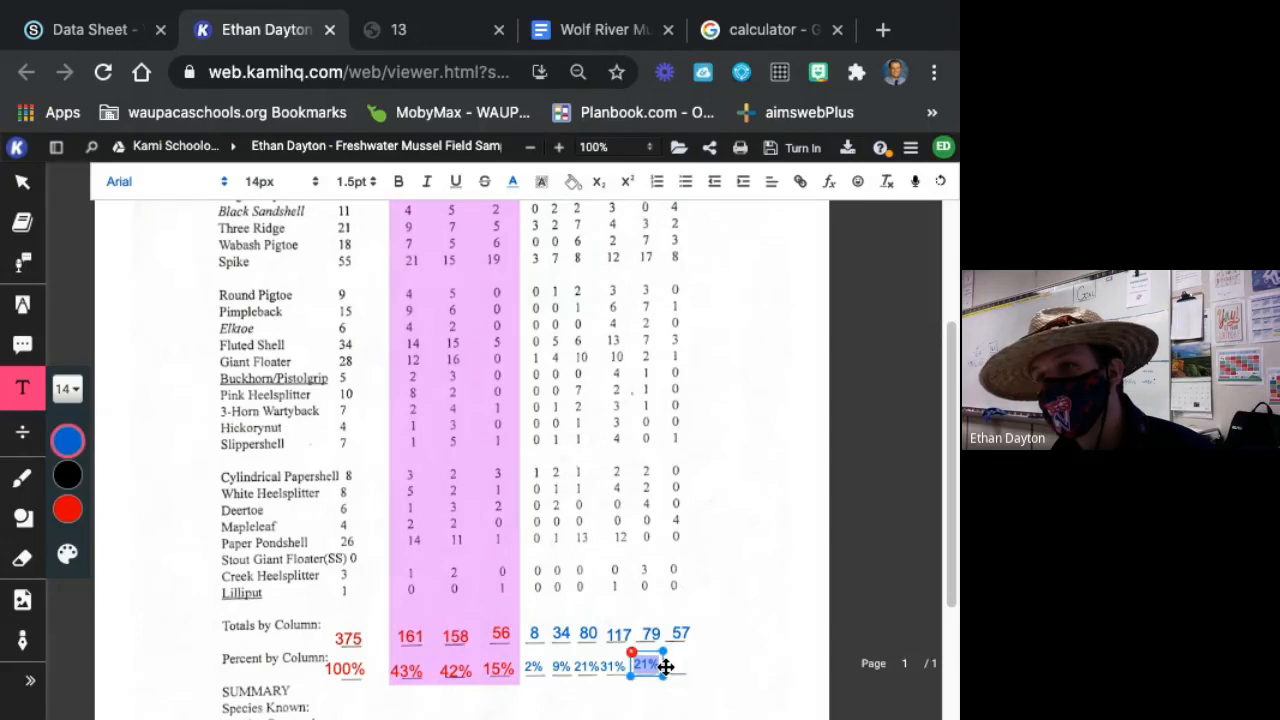
pyautogui.click(764, 660)
# Switch to the Google calculator and work out the last age class percent by dividing 57 by 375 and multiplying by 100.
pyautogui.click(762, 29)
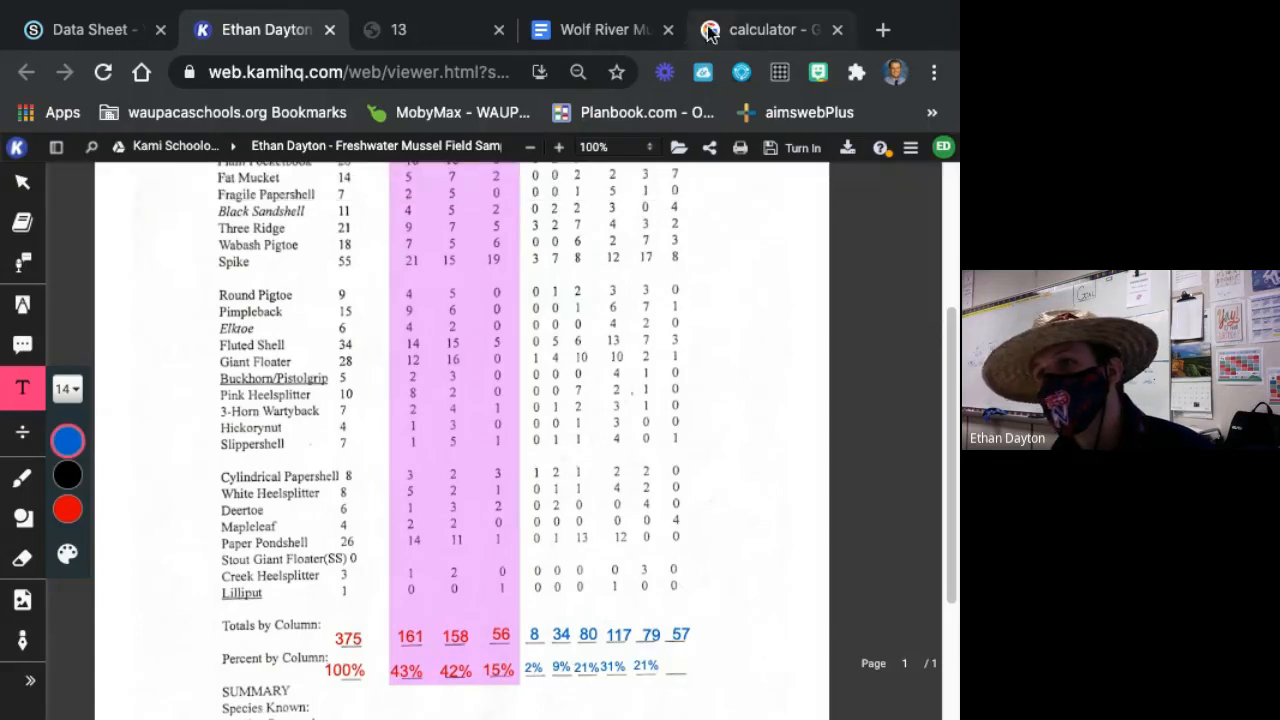
pyautogui.click(476, 560)
pyautogui.click(384, 510)
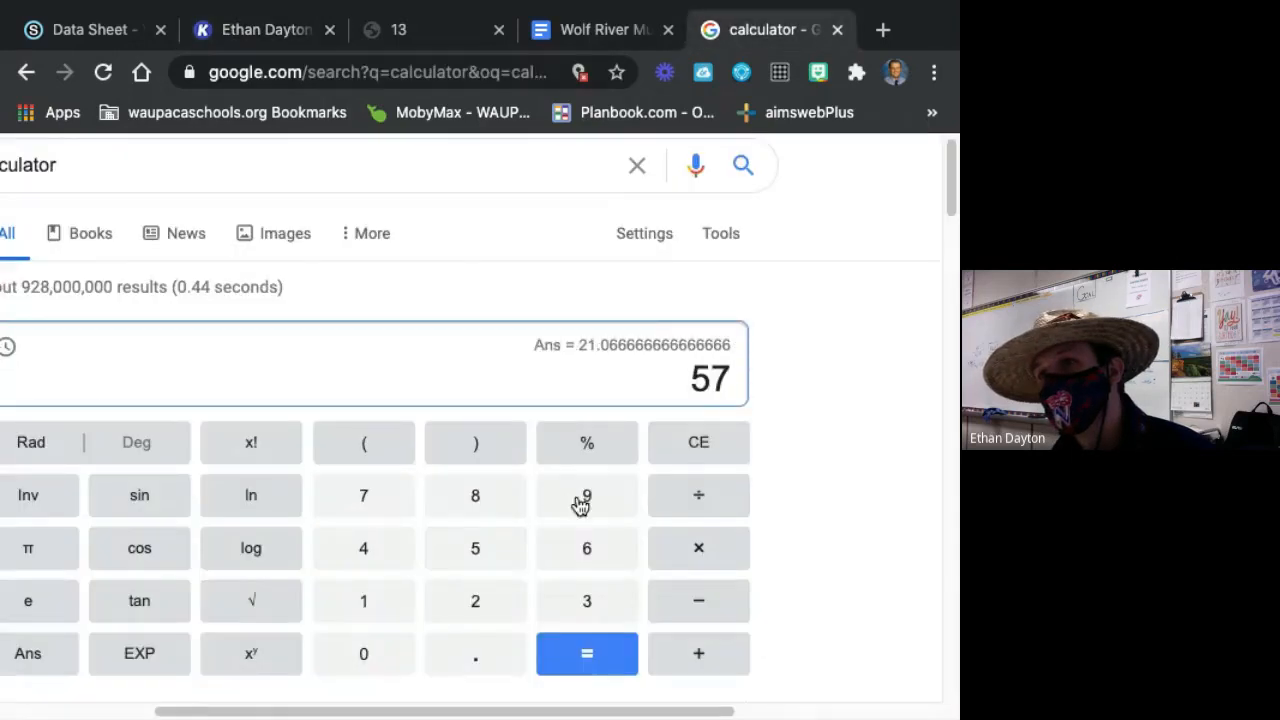
pyautogui.click(700, 500)
pyautogui.click(590, 595)
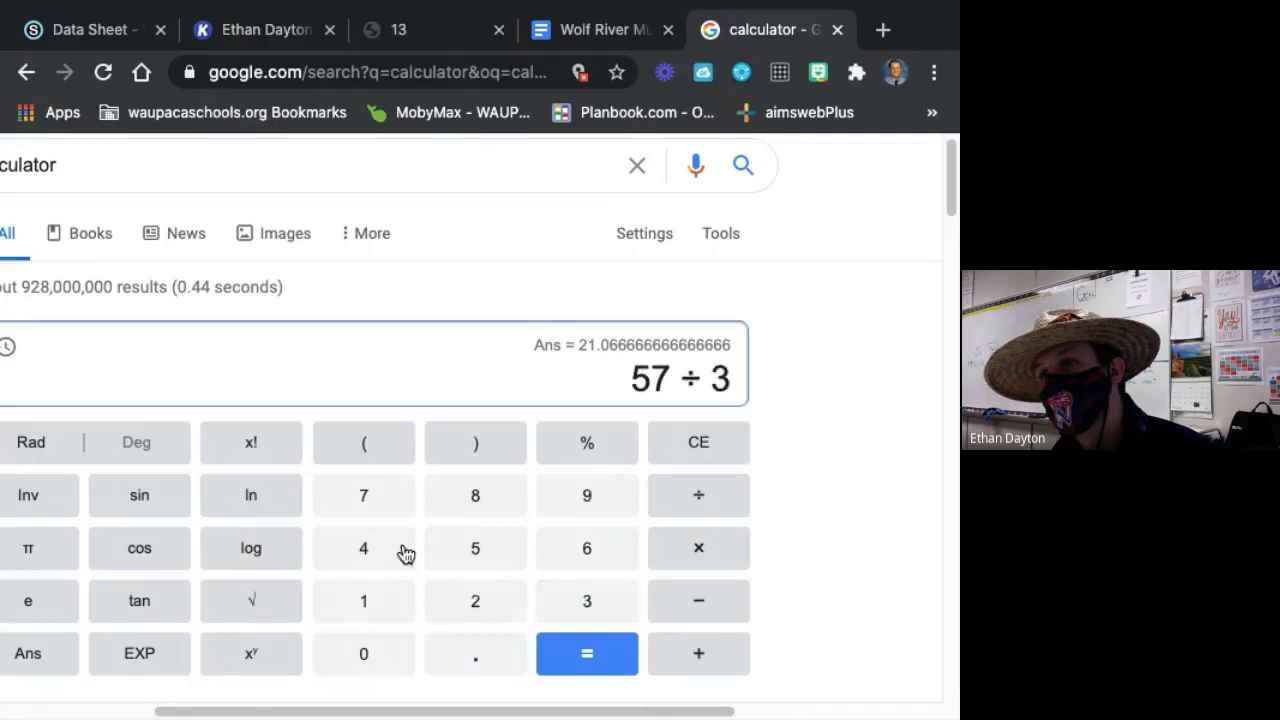
pyautogui.click(363, 500)
pyautogui.click(475, 548)
pyautogui.click(563, 672)
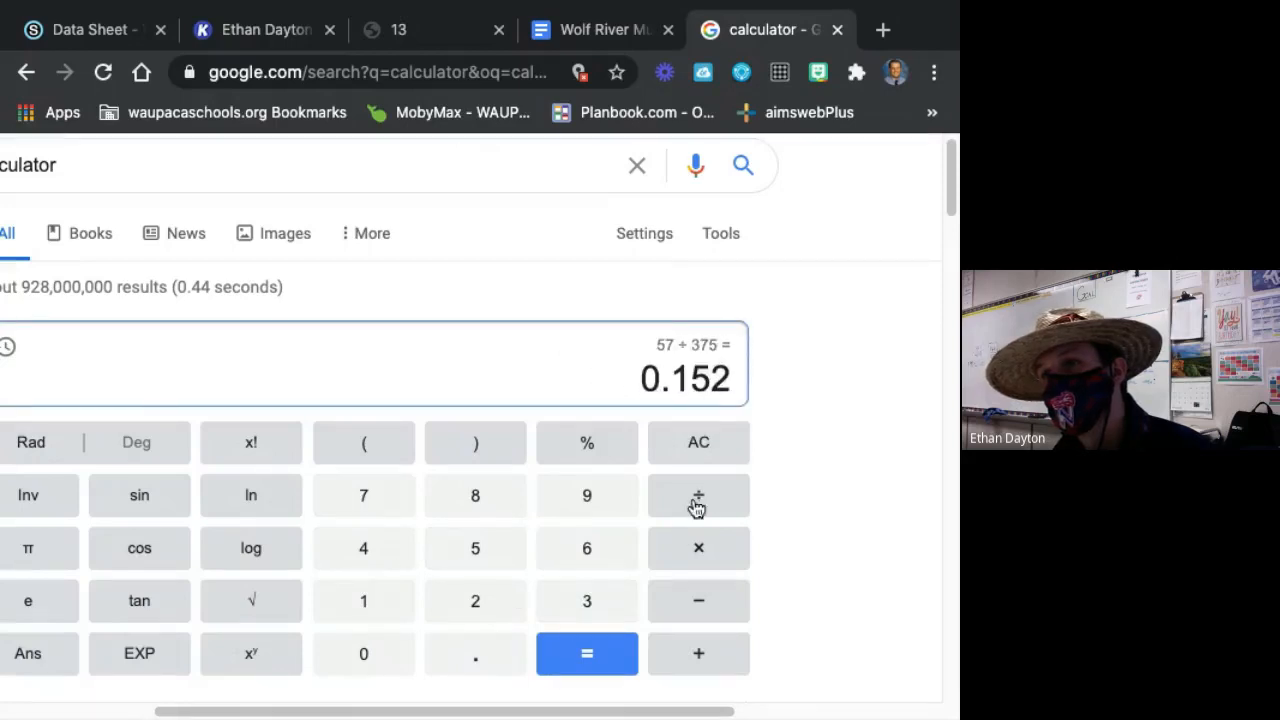
pyautogui.click(690, 550)
pyautogui.click(390, 604)
pyautogui.click(363, 652)
pyautogui.click(363, 652)
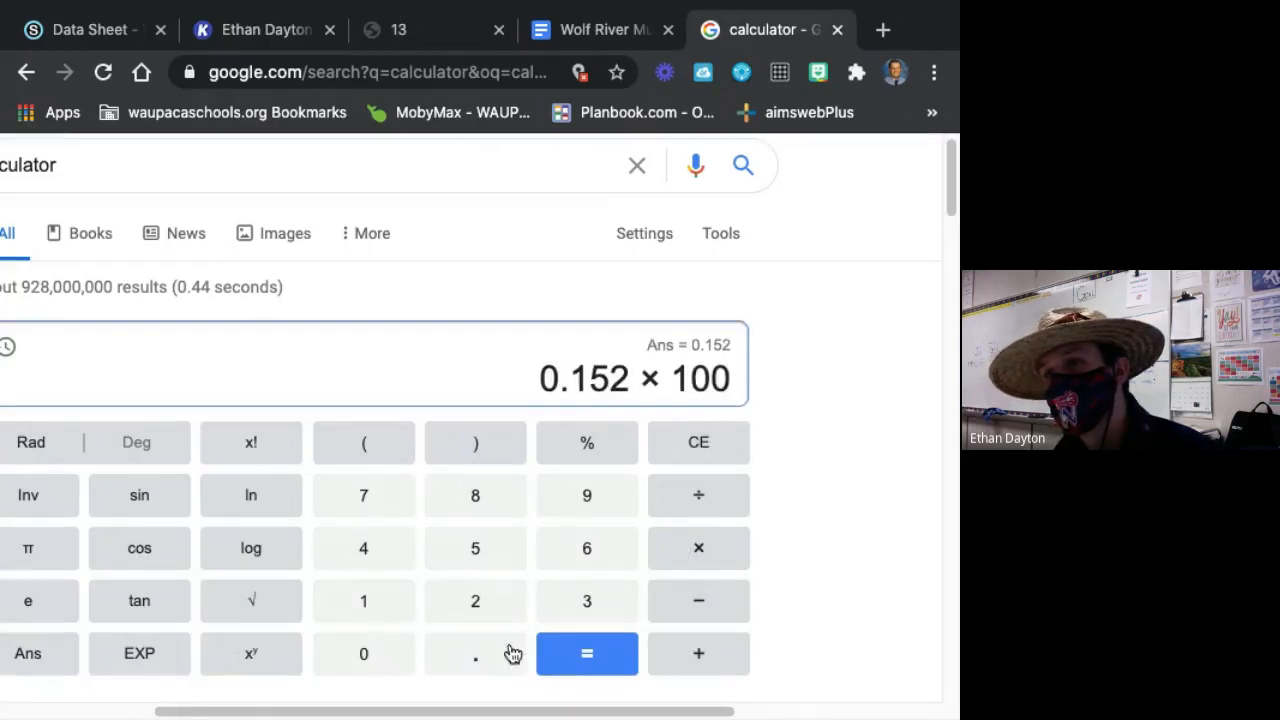
pyautogui.click(587, 653)
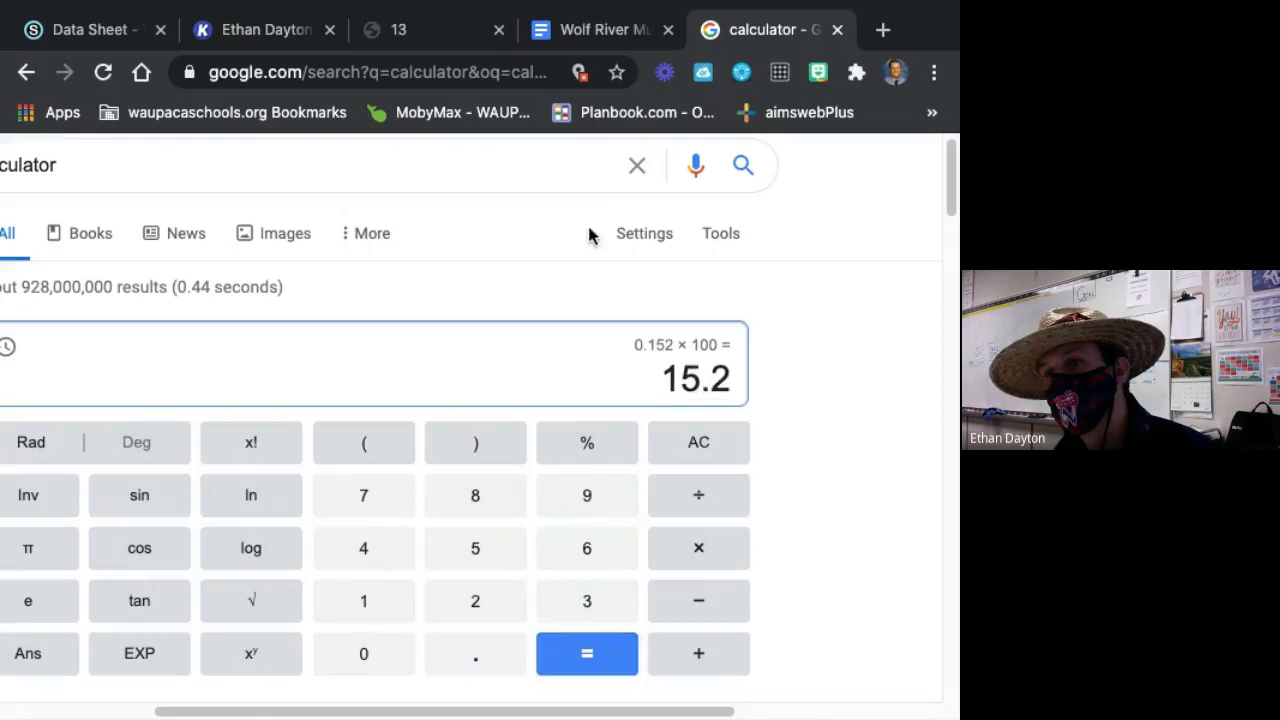
# Return to Kami, enter 15% on the Percent by Column line beneath the 57 total, and move it over its blank.
pyautogui.click(268, 40)
pyautogui.click(684, 670)
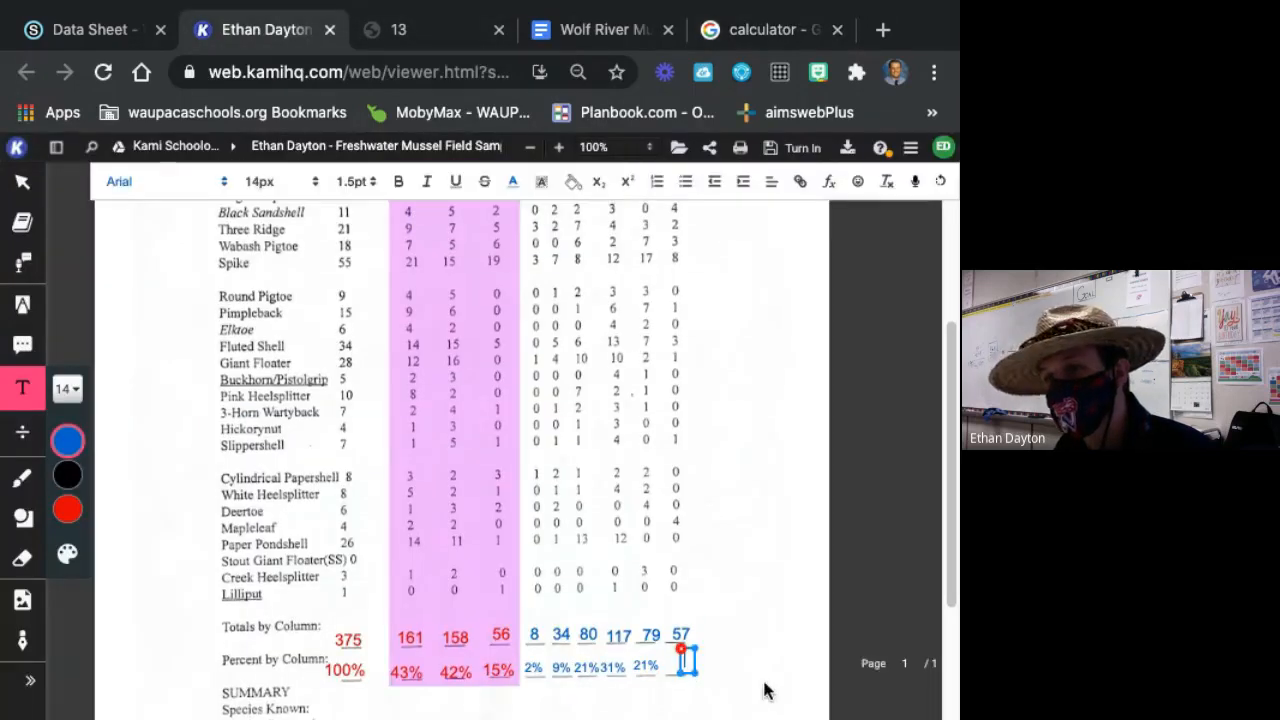
pyautogui.write('15%')
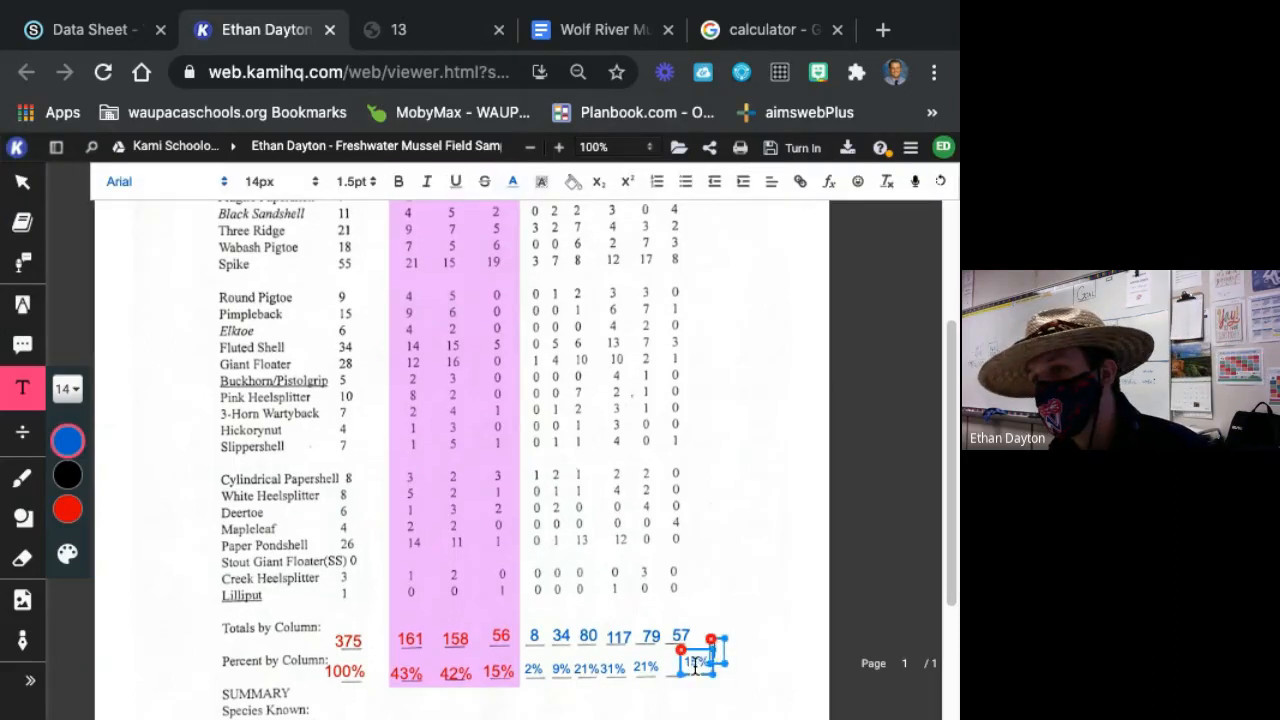
pyautogui.moveTo(711, 665); pyautogui.dragTo(692, 668)
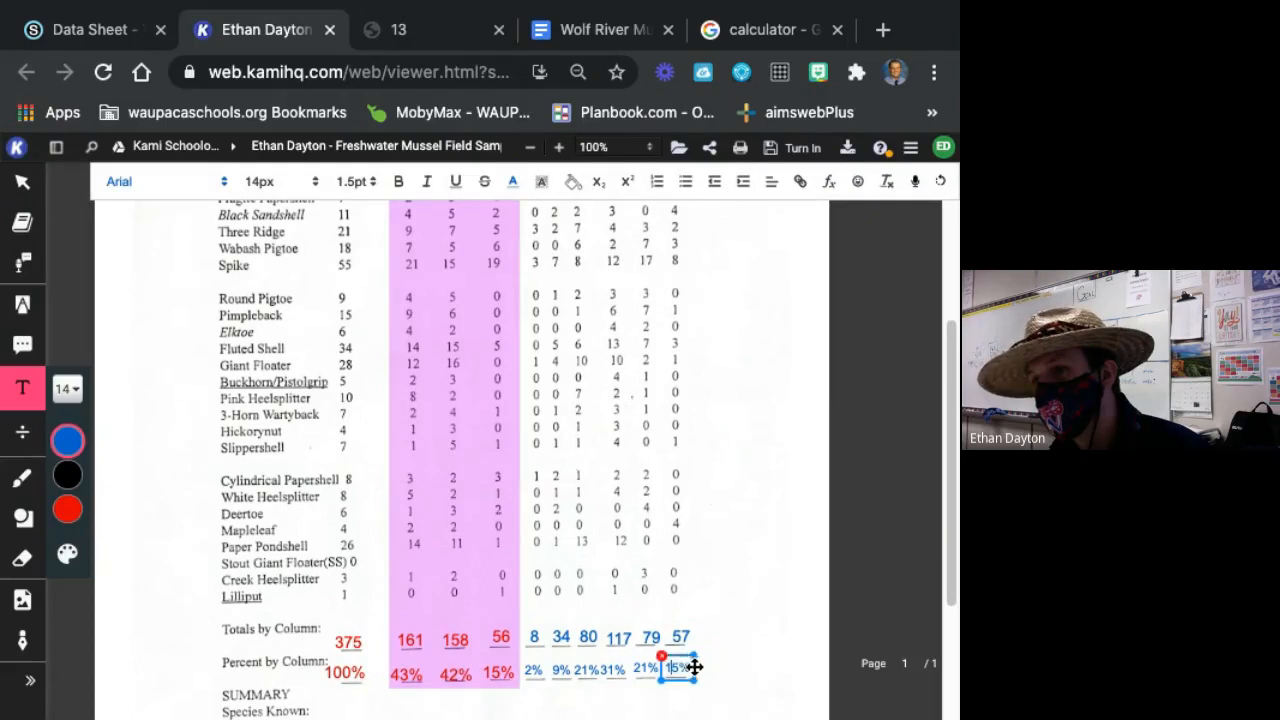
pyautogui.click(740, 660)
# Nudge the 31%, 21% and 15% age class percents along the Percent by Column line so they are evenly spaced over their blanks.
pyautogui.scroll(-1, 729, 700)
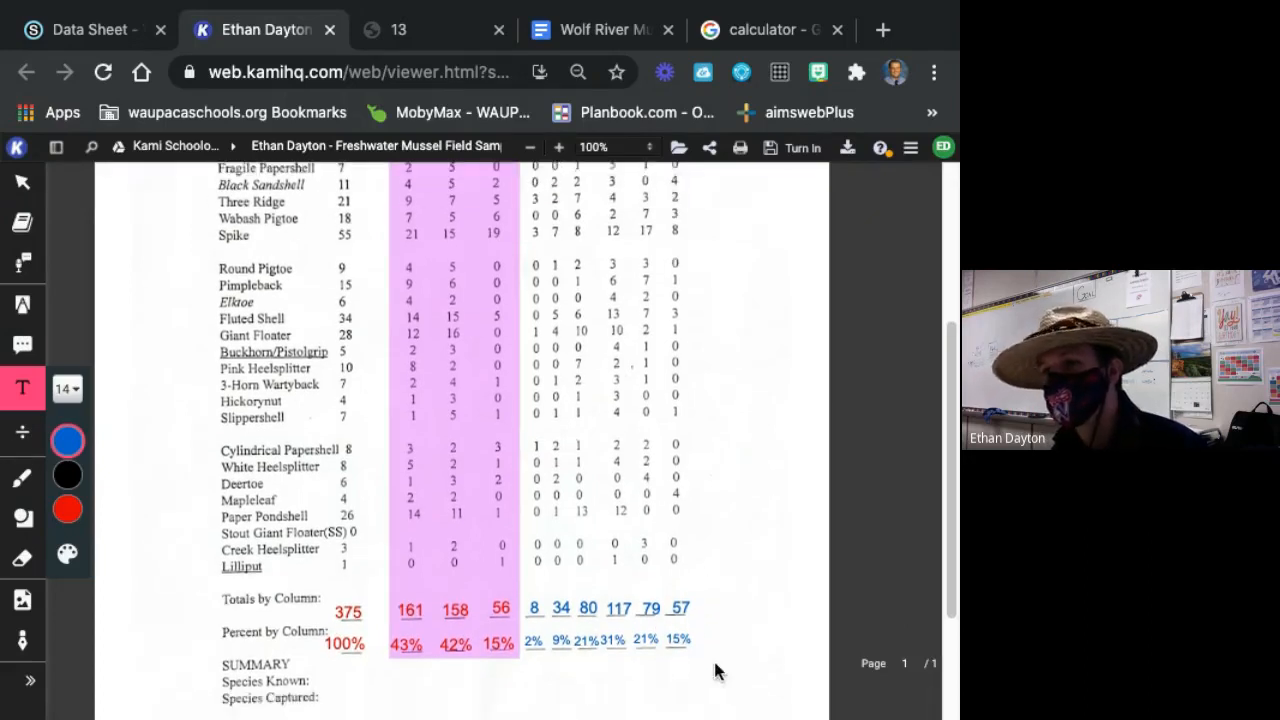
pyautogui.click(504, 608)
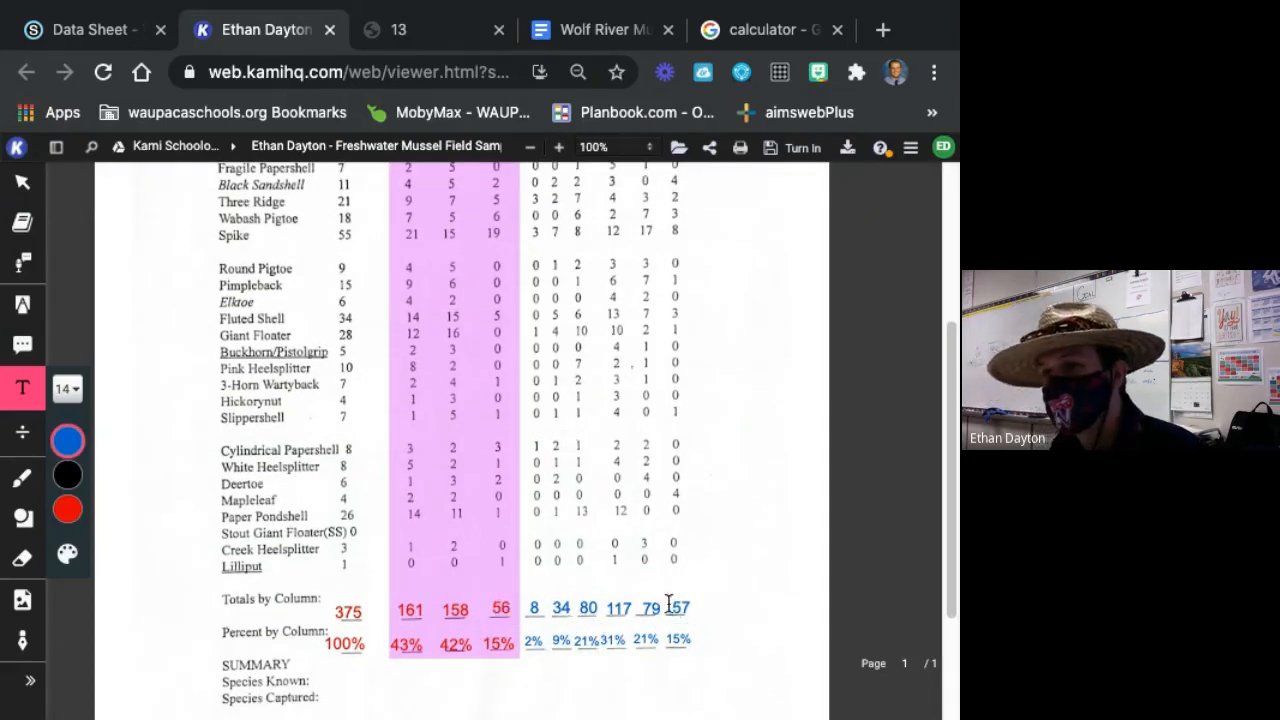
pyautogui.click(578, 646)
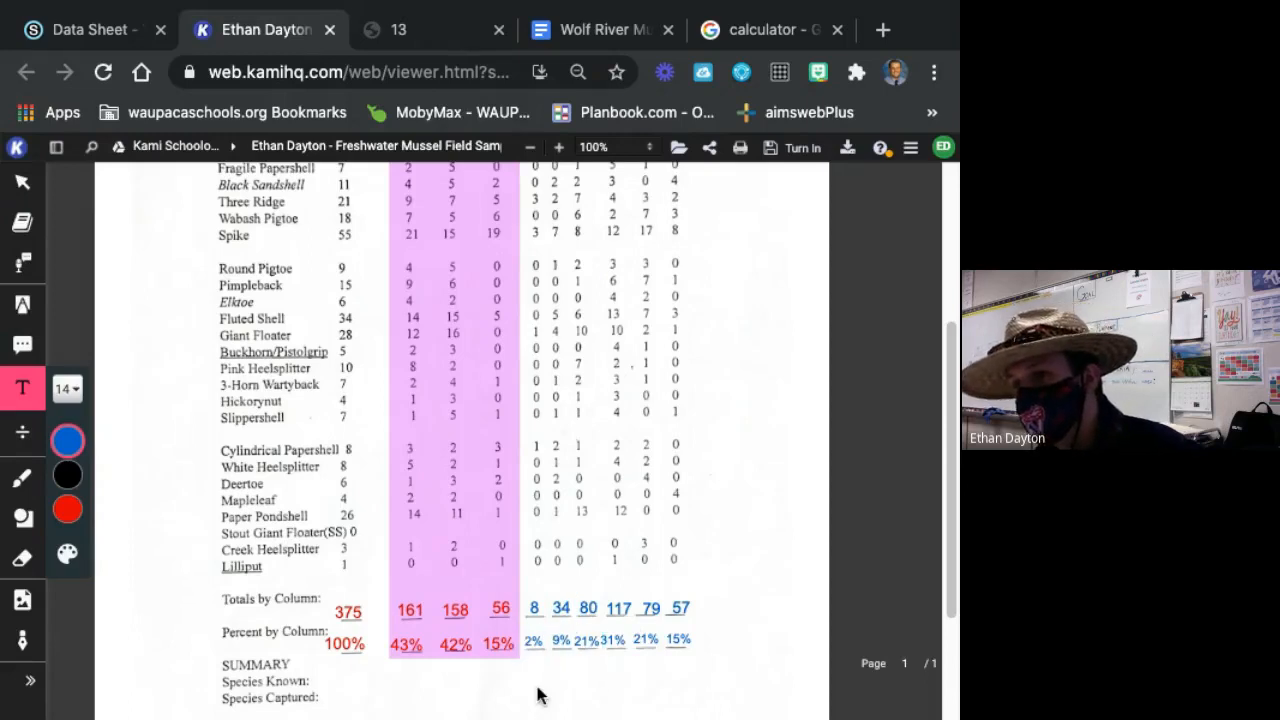
pyautogui.click(576, 648)
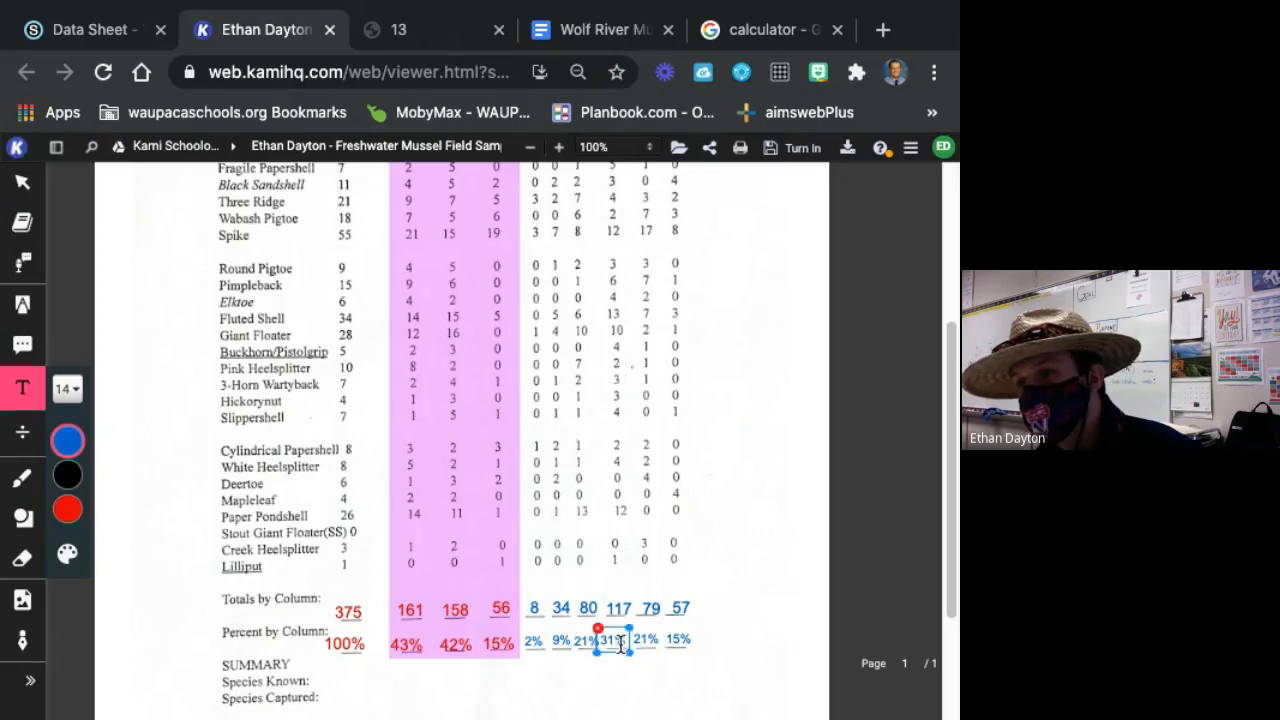
pyautogui.moveTo(625, 642); pyautogui.dragTo(630, 643)
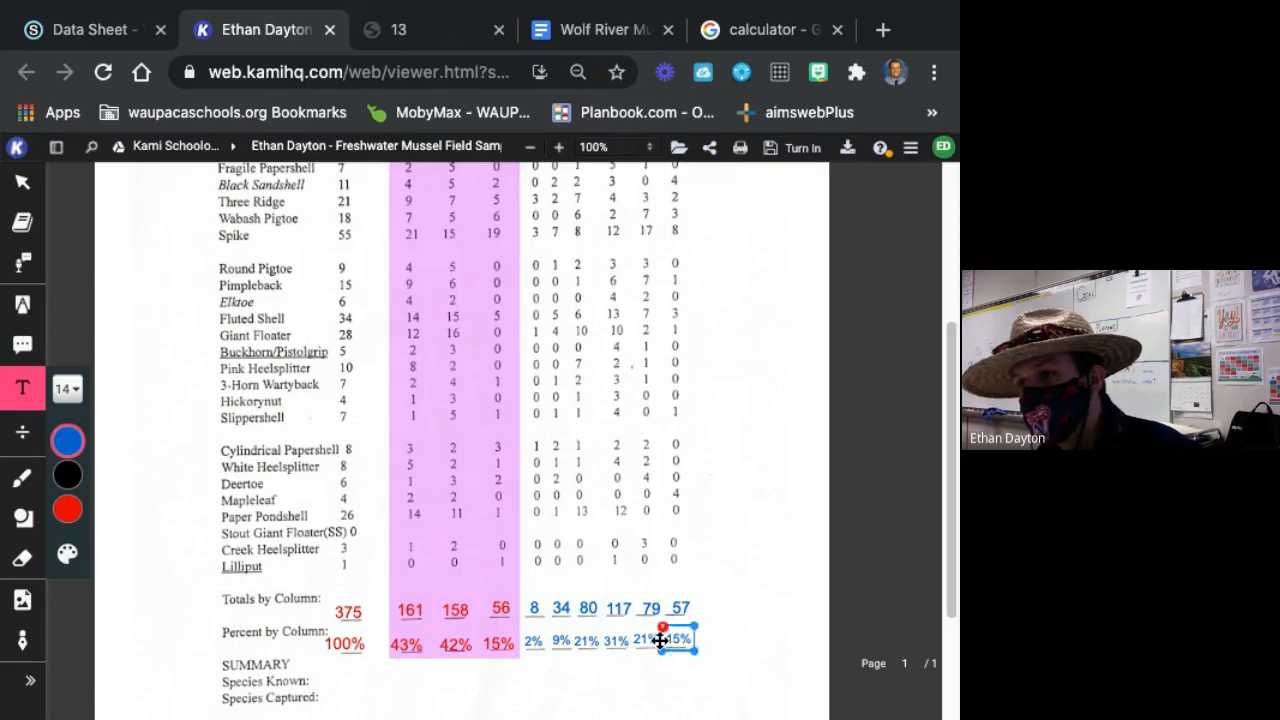
pyautogui.moveTo(649, 651); pyautogui.dragTo(653, 652)
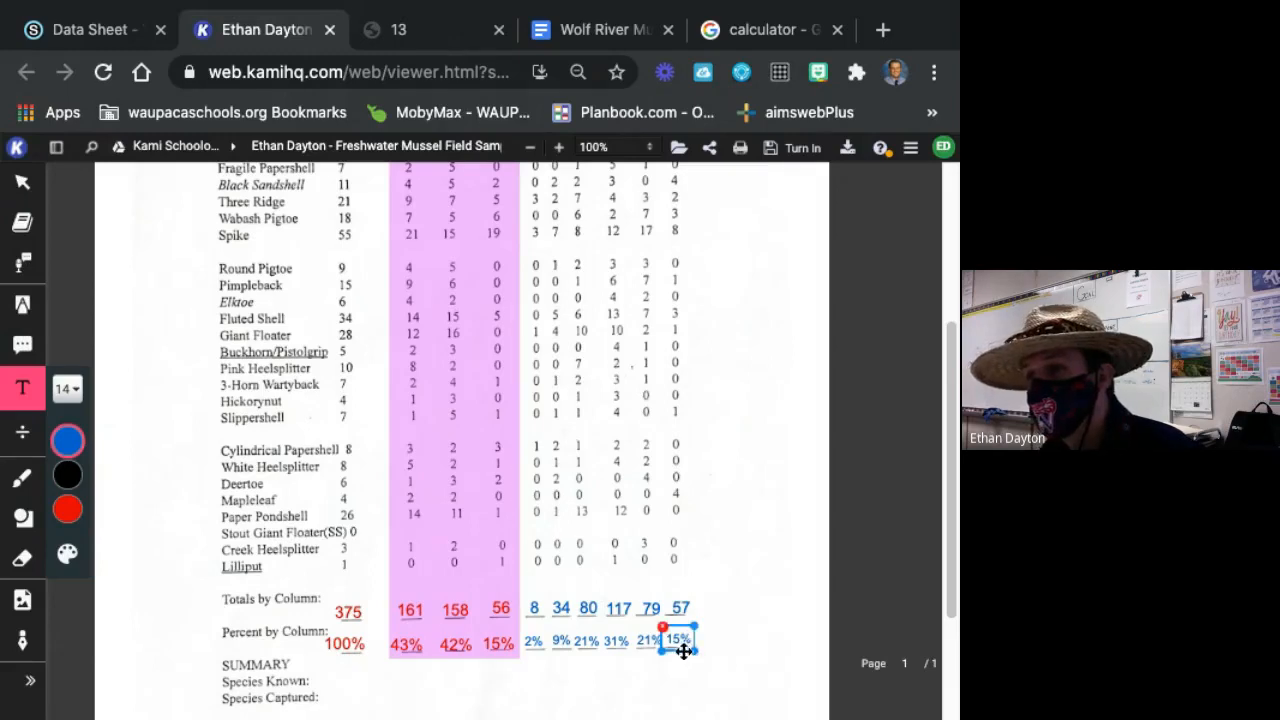
pyautogui.moveTo(684, 650); pyautogui.dragTo(685, 648)
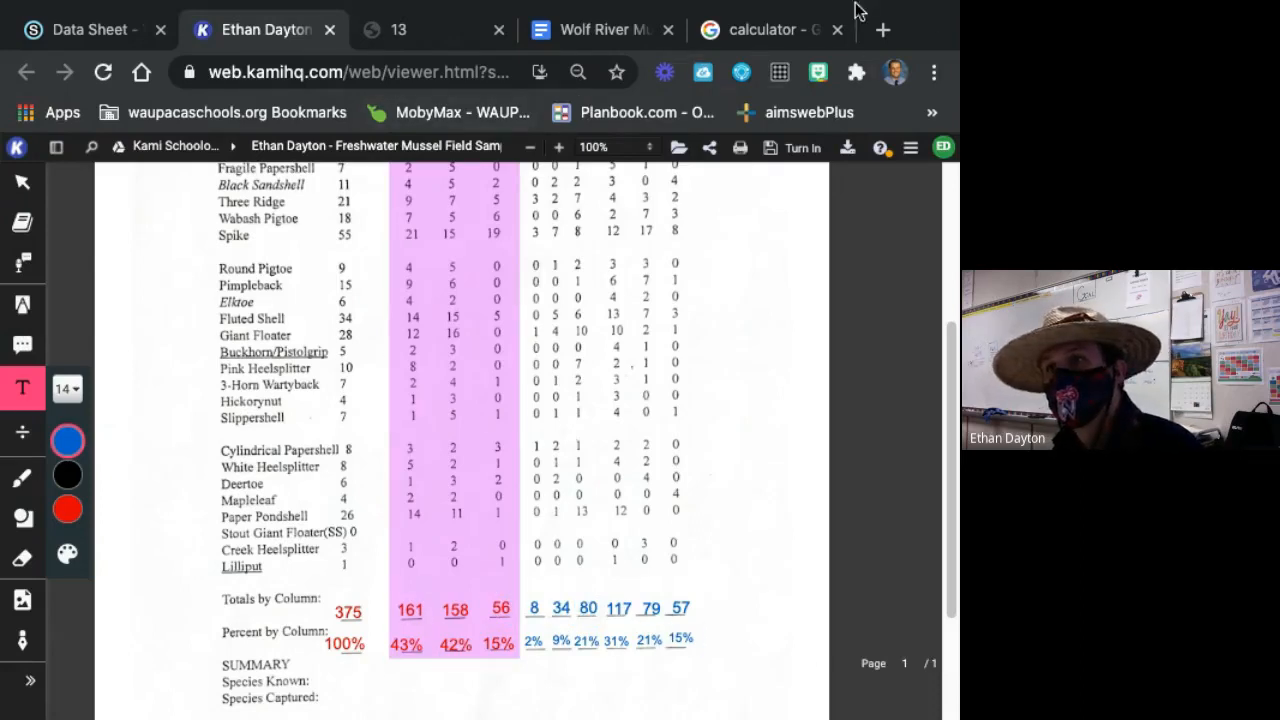
# Switch to the Google calculator and add the age class totals 8 + 34 + 80 + 117 + 79 + 57 to check their sum.
pyautogui.click(770, 30)
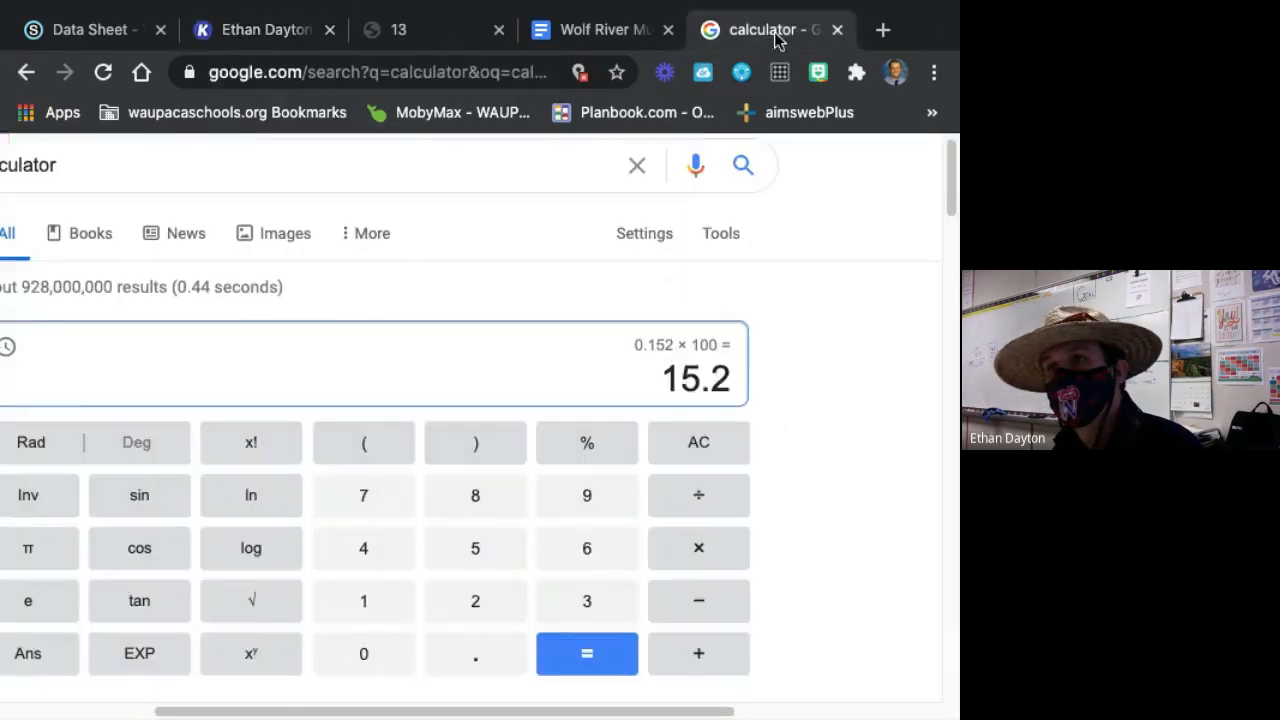
pyautogui.click(508, 505)
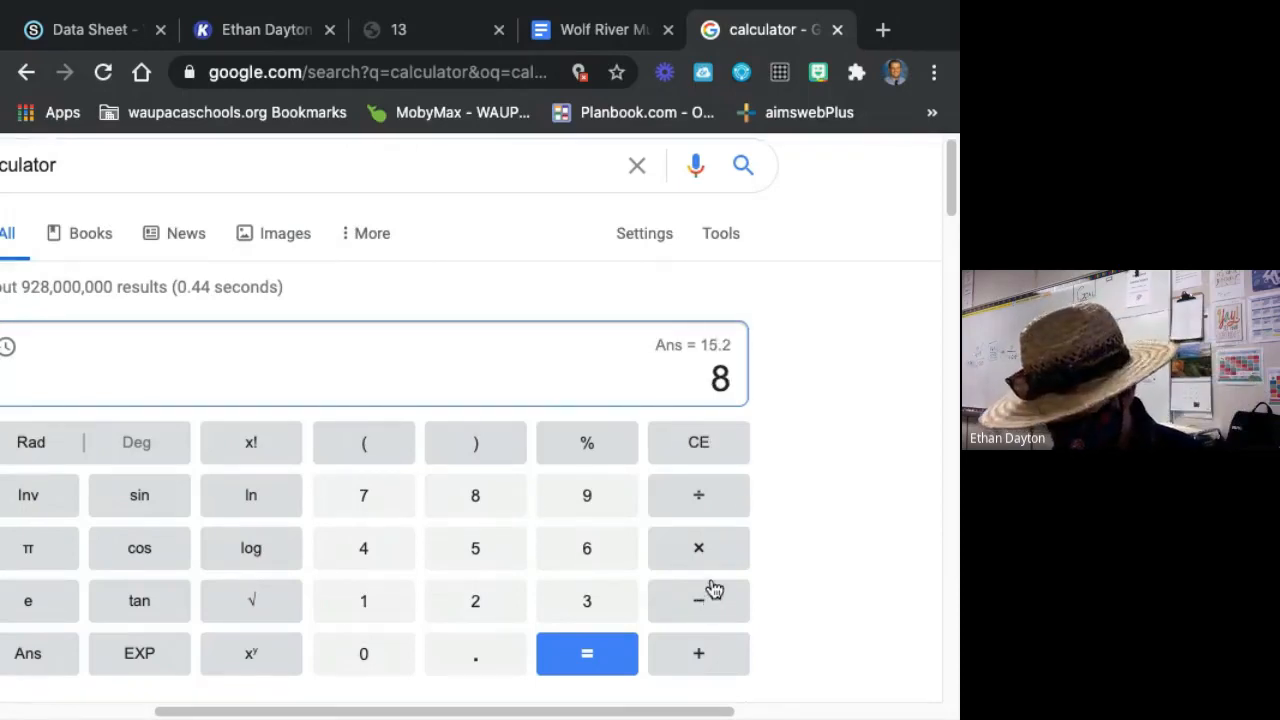
pyautogui.write('+ 34 + ')
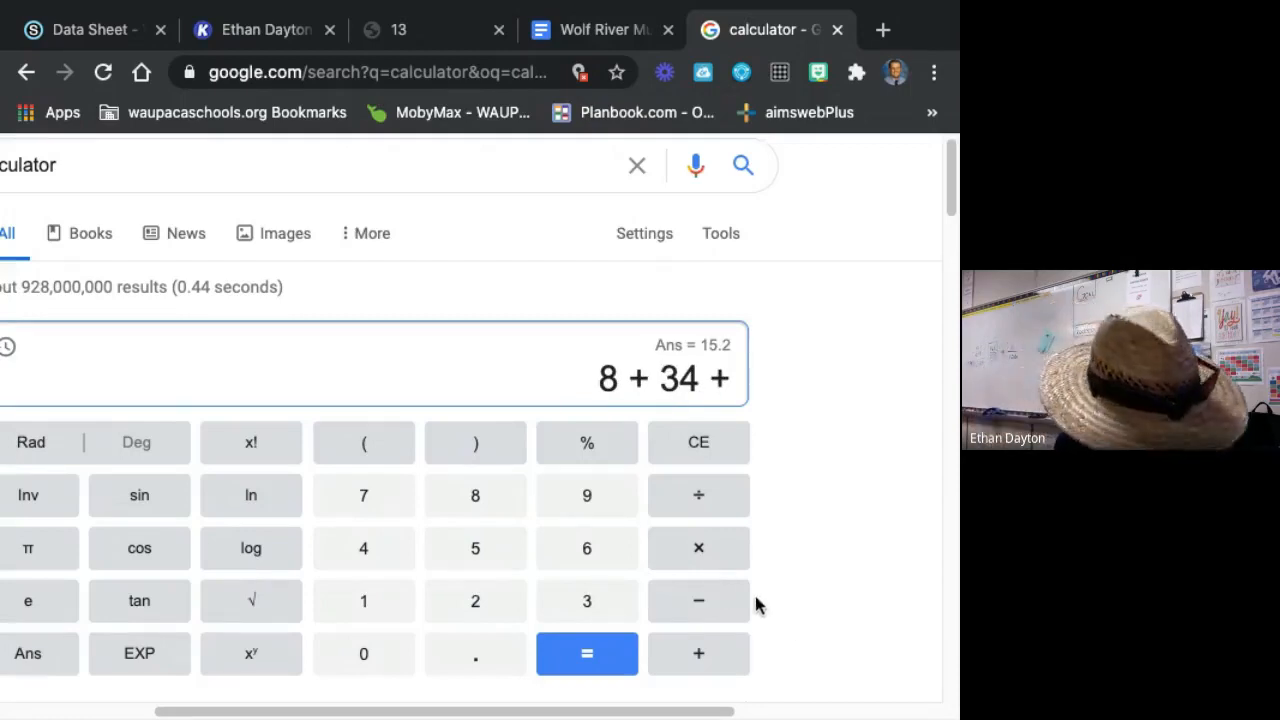
pyautogui.write('80 + ')
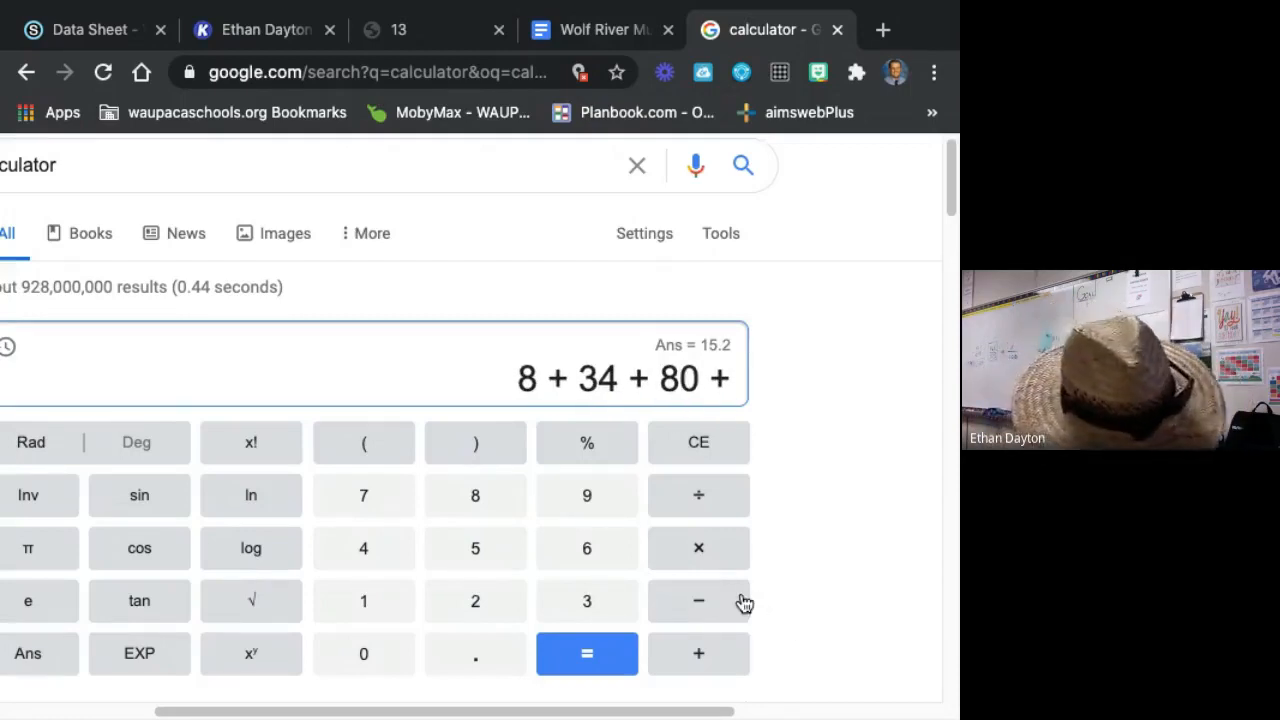
pyautogui.write('117 + ')
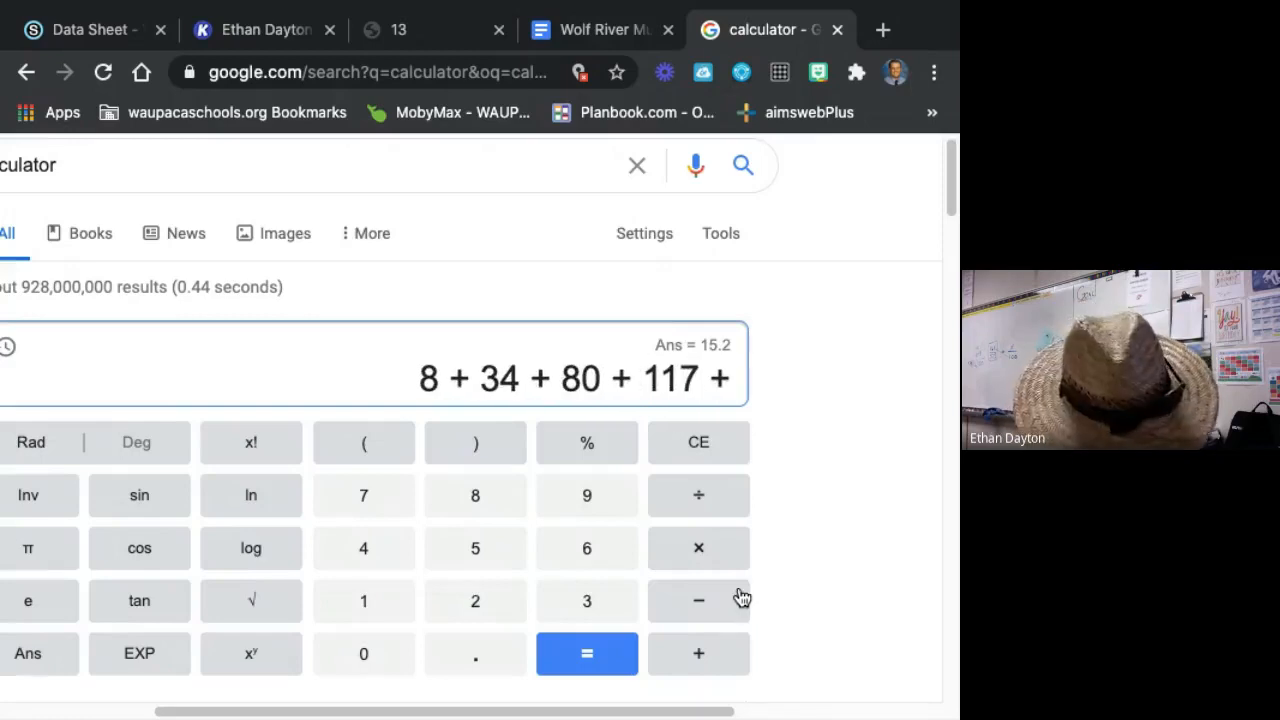
pyautogui.write('79 +')
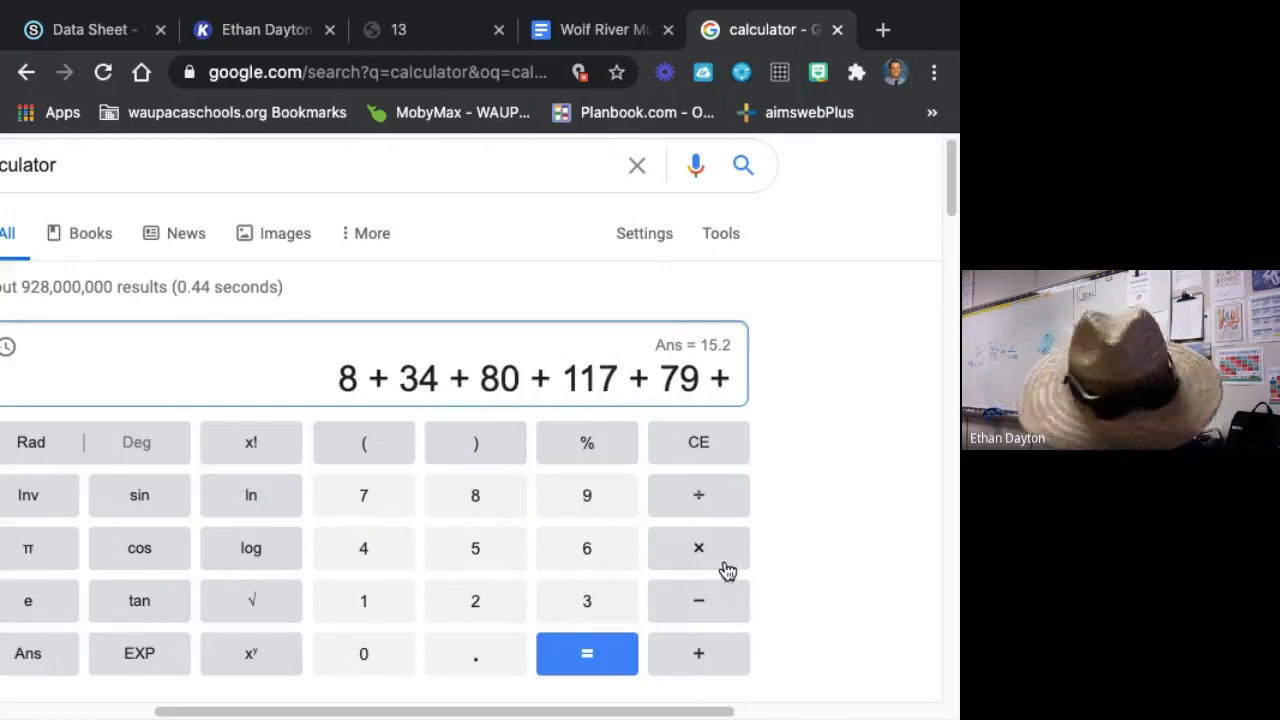
pyautogui.write(' 57')
pyautogui.press('Return')
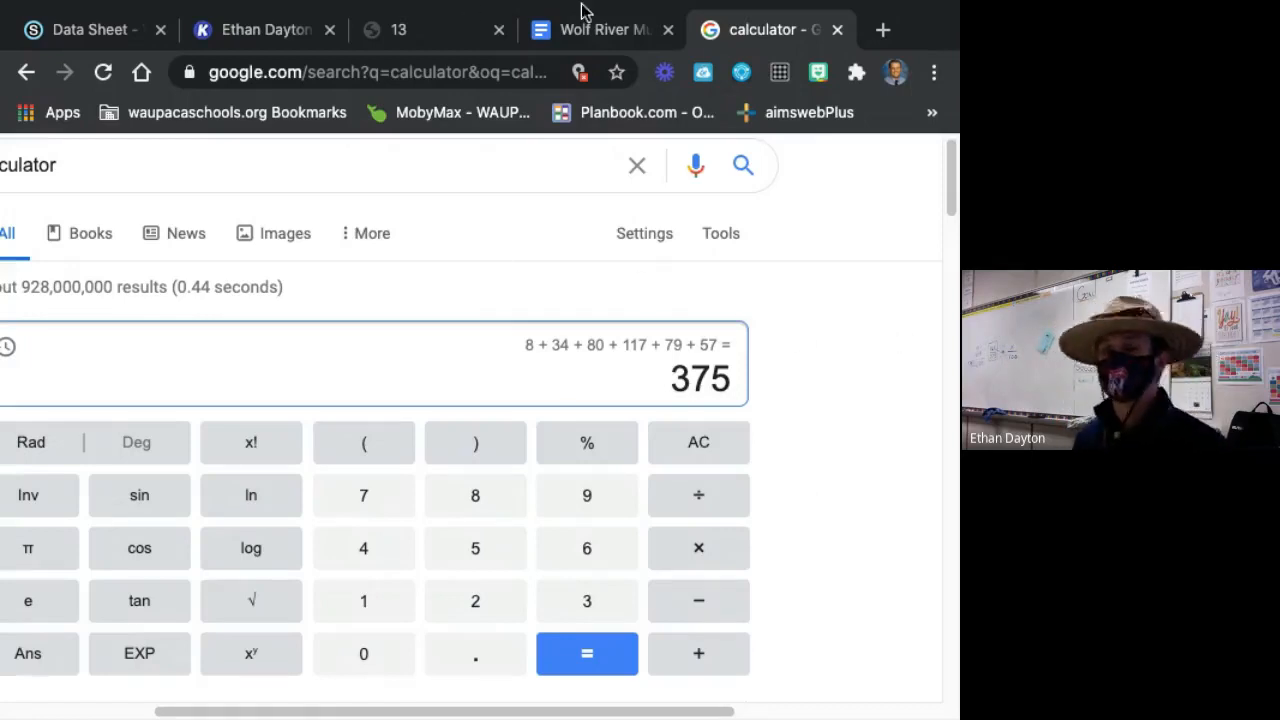
# Return to Kami and box-highlight all the age class columns in orange, from their heading down through the Percent by Column line.
pyautogui.moveTo(130, 18)
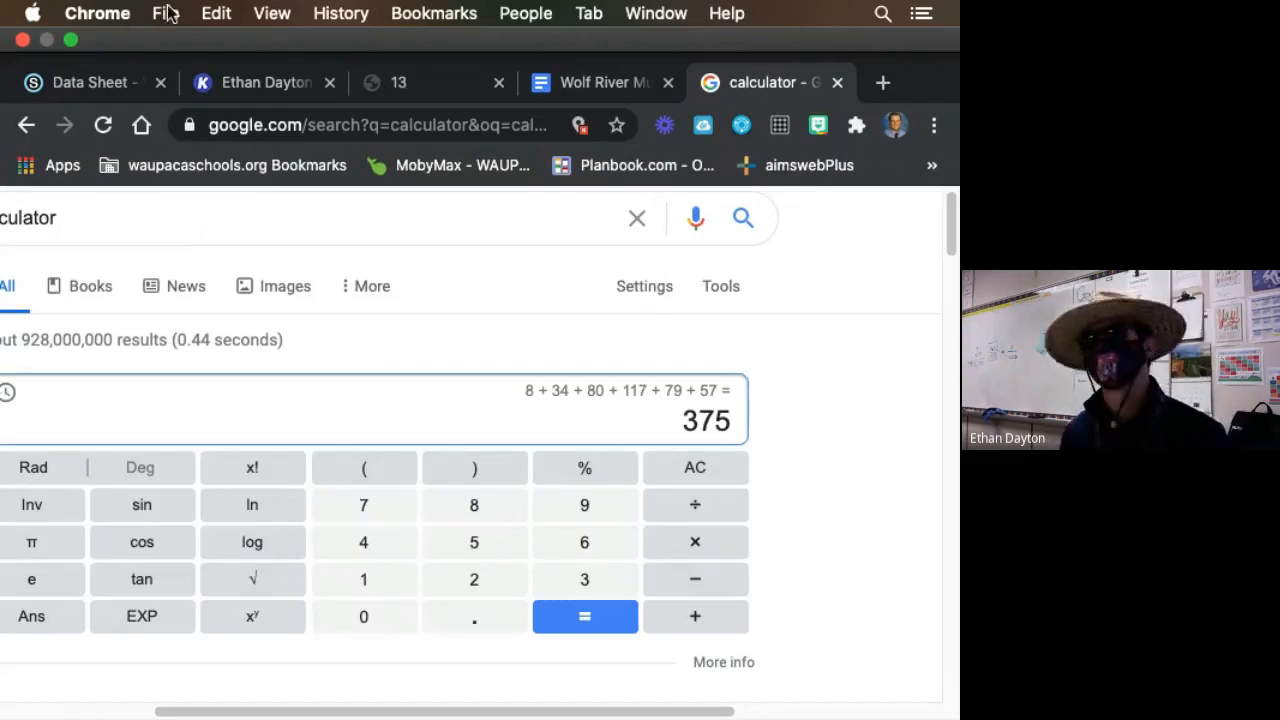
pyautogui.click(245, 25)
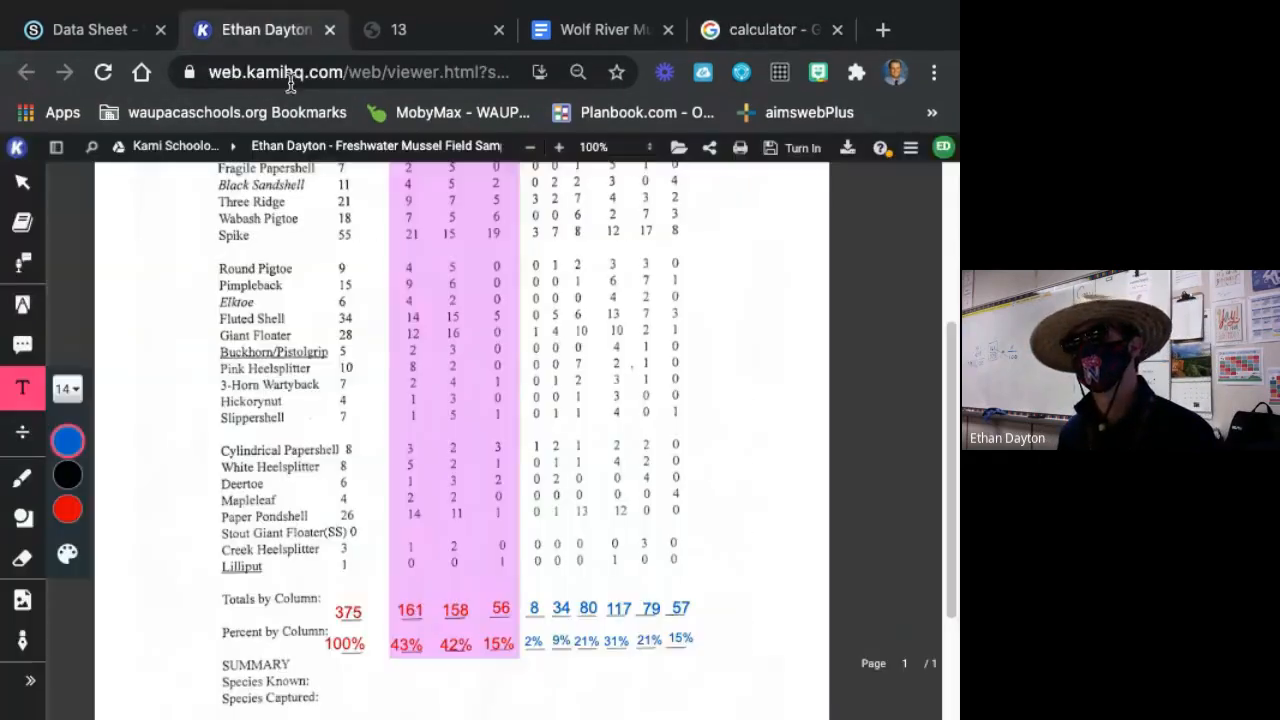
pyautogui.scroll(3, 778, 540)
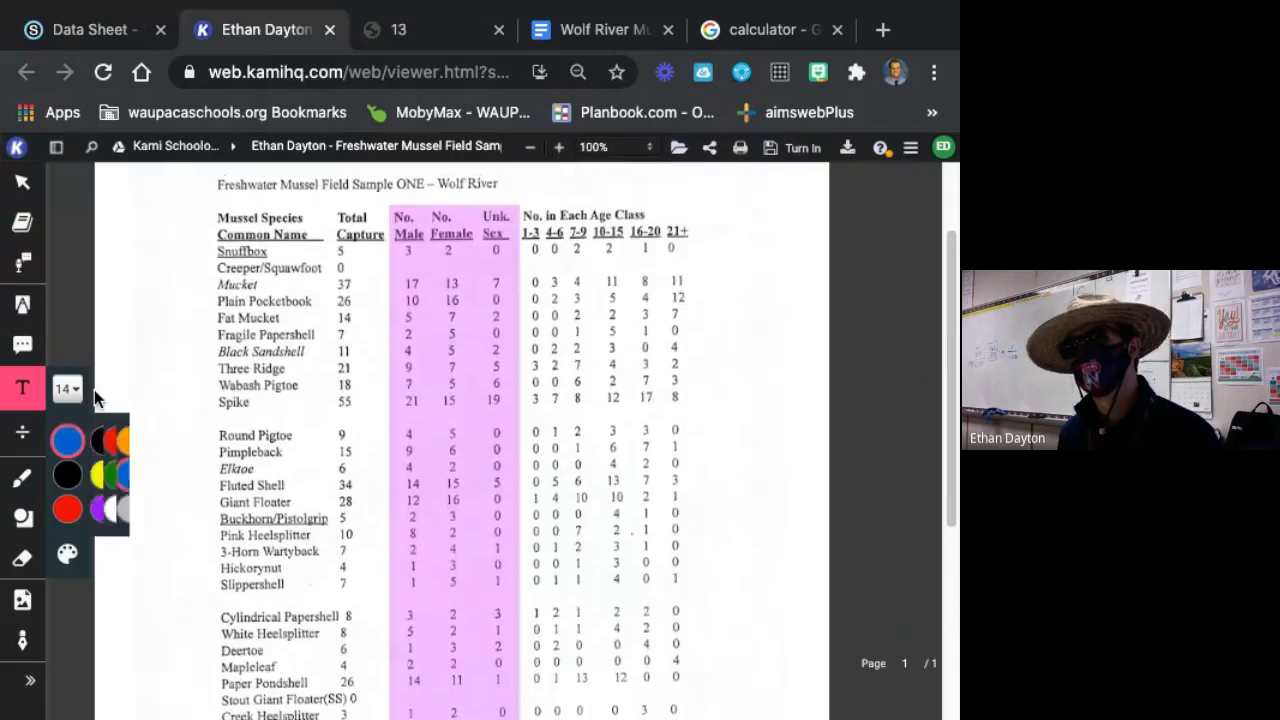
pyautogui.click(25, 305)
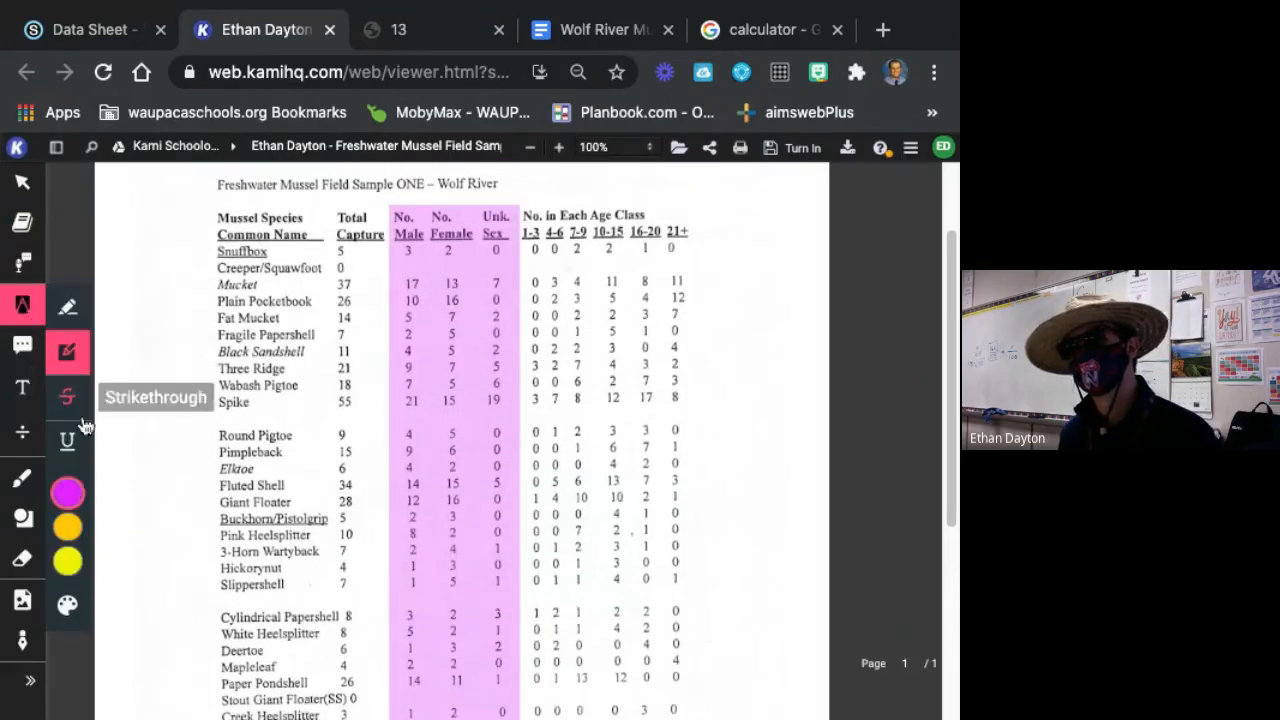
pyautogui.click(70, 530)
pyautogui.click(67, 526)
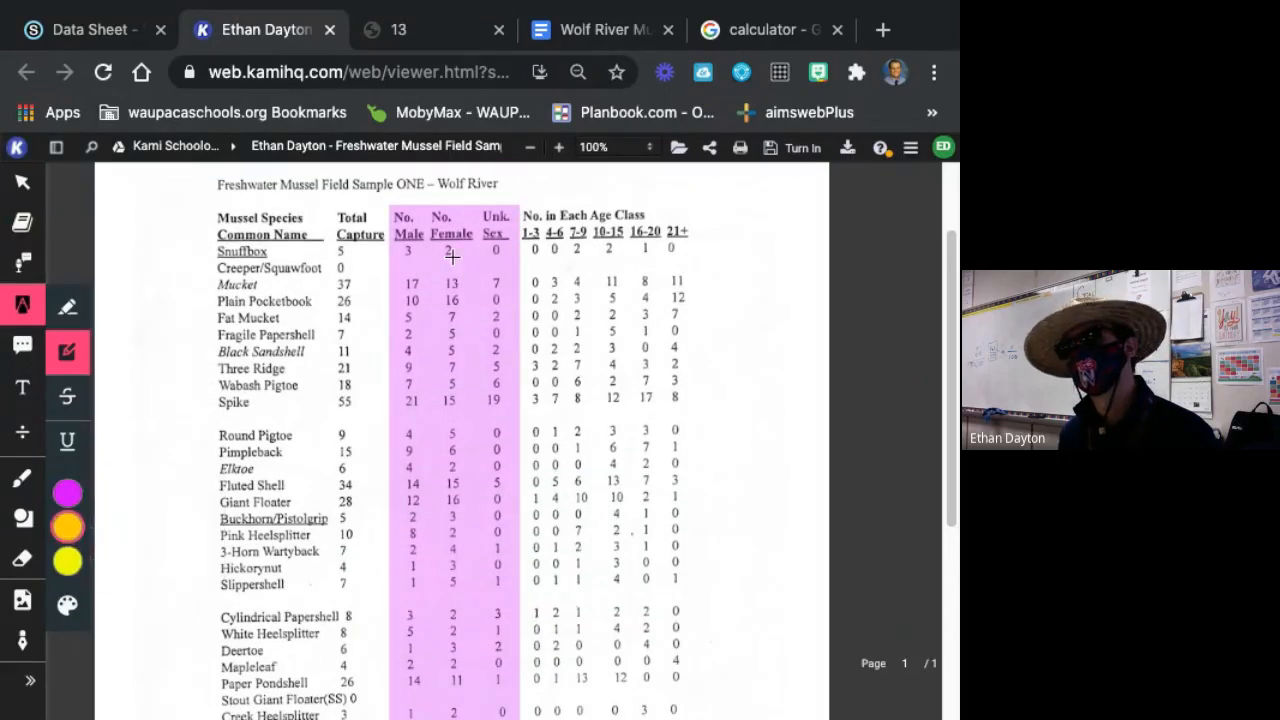
pyautogui.moveTo(520, 203); pyautogui.dragTo(720, 470)
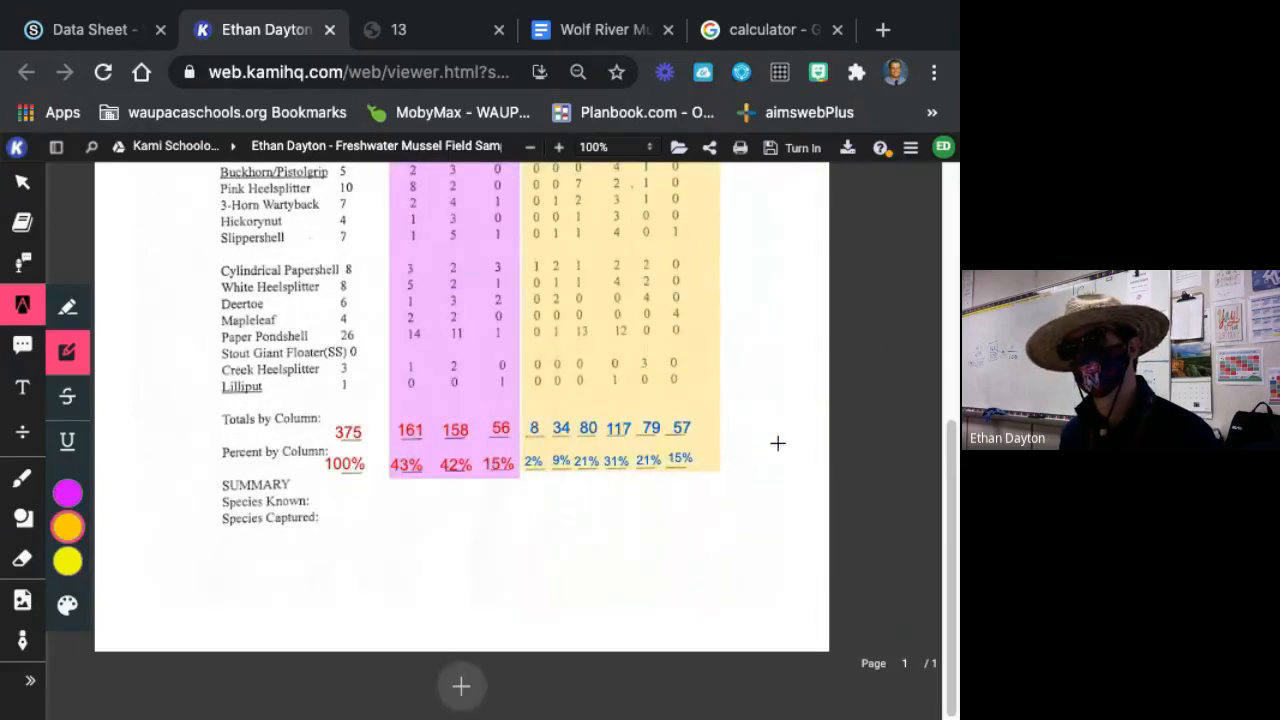
pyautogui.scroll(2, 220, 465)
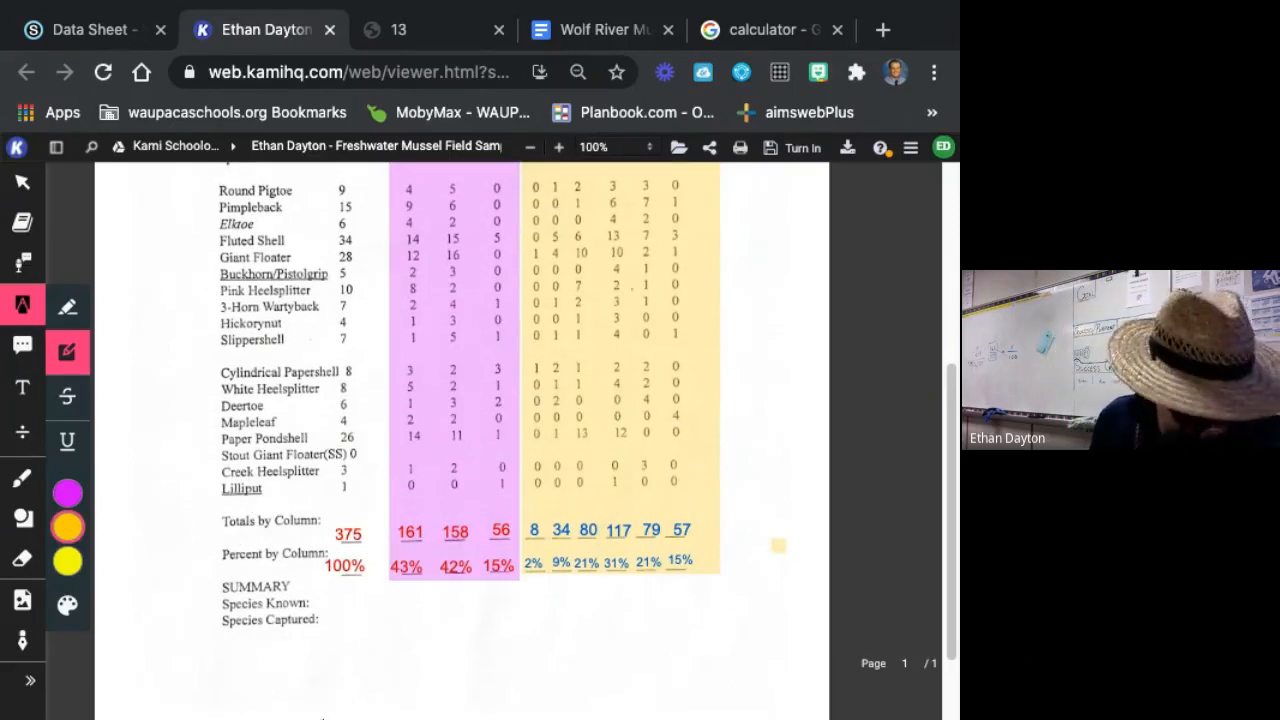
# Switch from highlighting to the text tool and look over the highlighted sex and age class columns of the mussel field sample.
pyautogui.moveTo(262, 718)
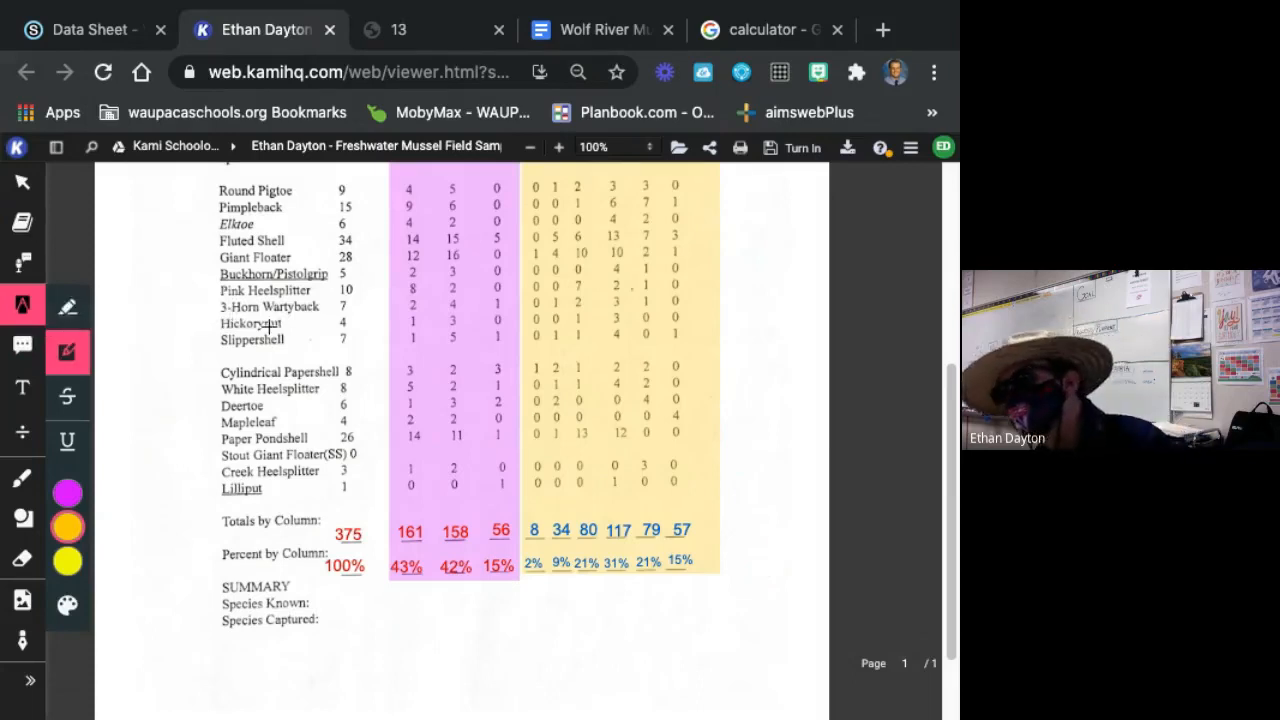
pyautogui.click(22, 388)
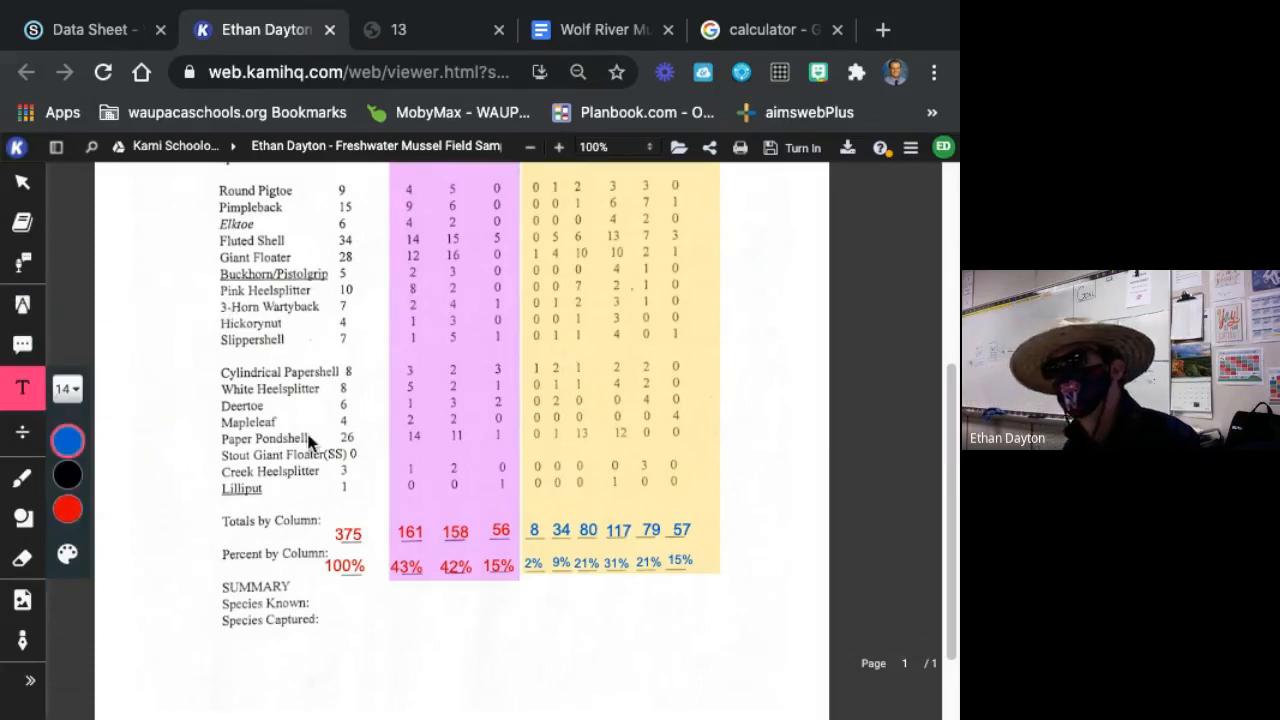
pyautogui.scroll(5, 370, 465)
pyautogui.click(393, 457)
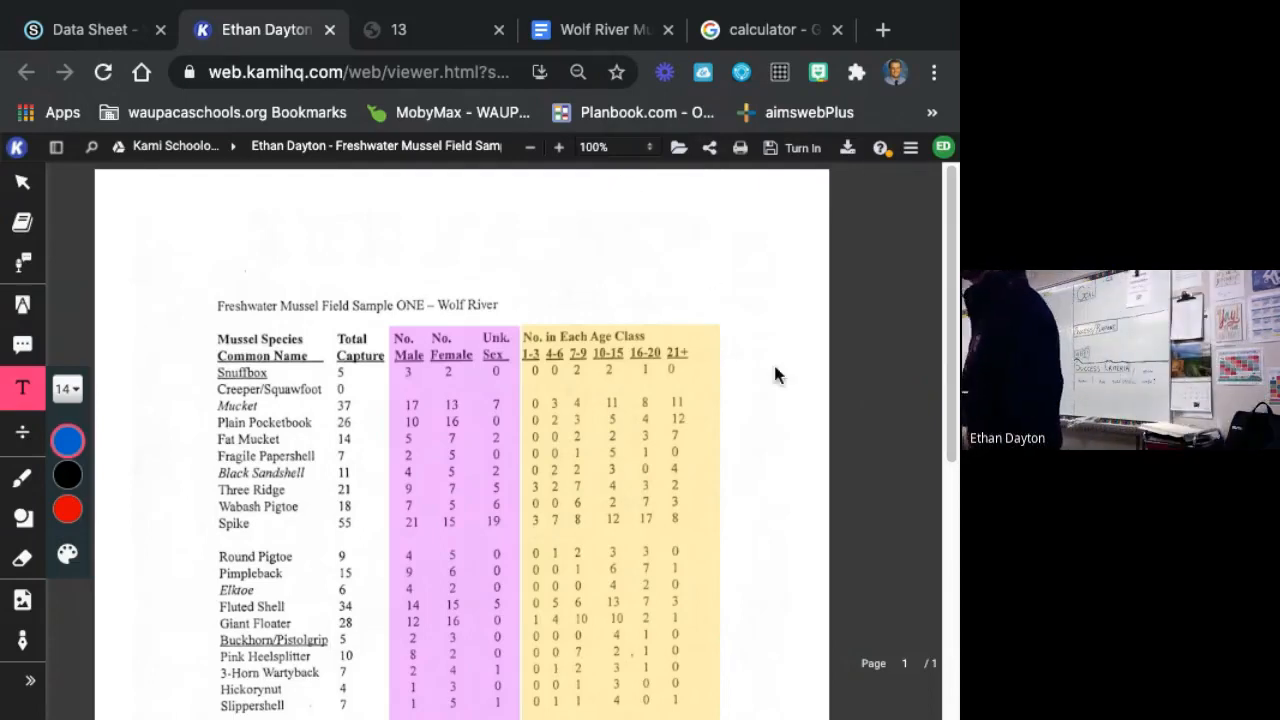
pyautogui.scroll(-2, 800, 378)
pyautogui.scroll(-1, 850, 407)
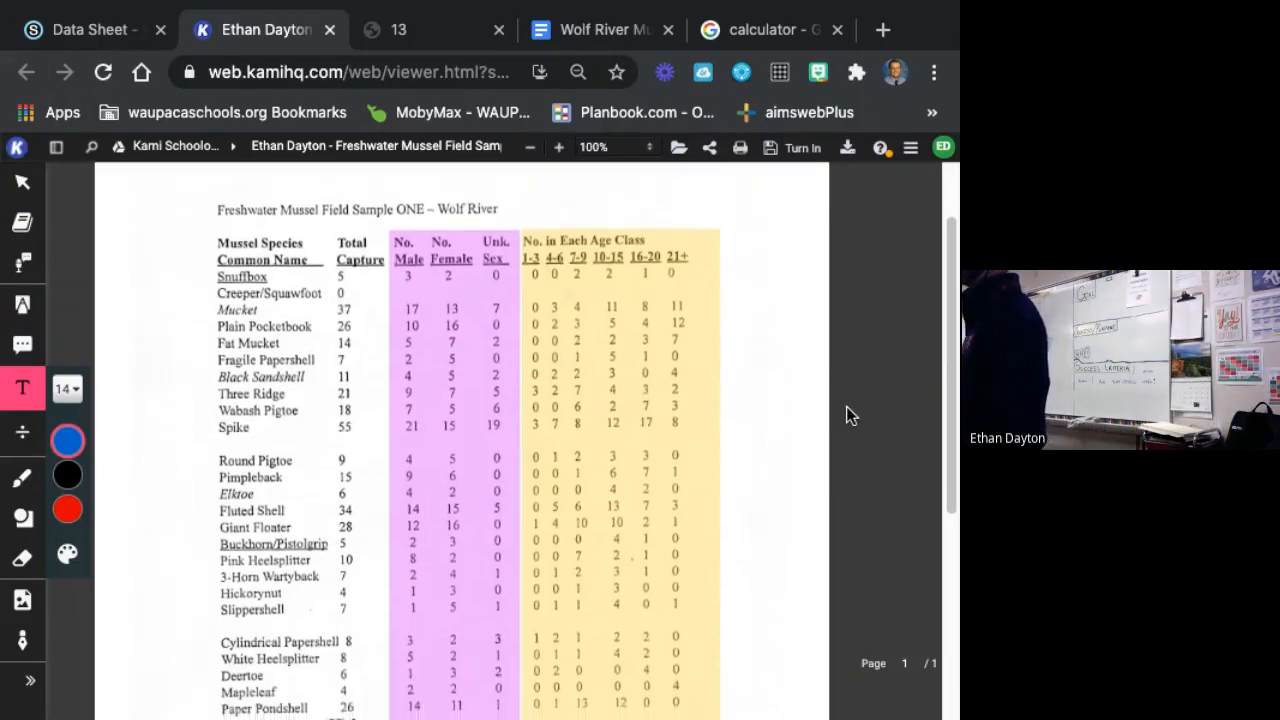
pyautogui.scroll(-1, 843, 407)
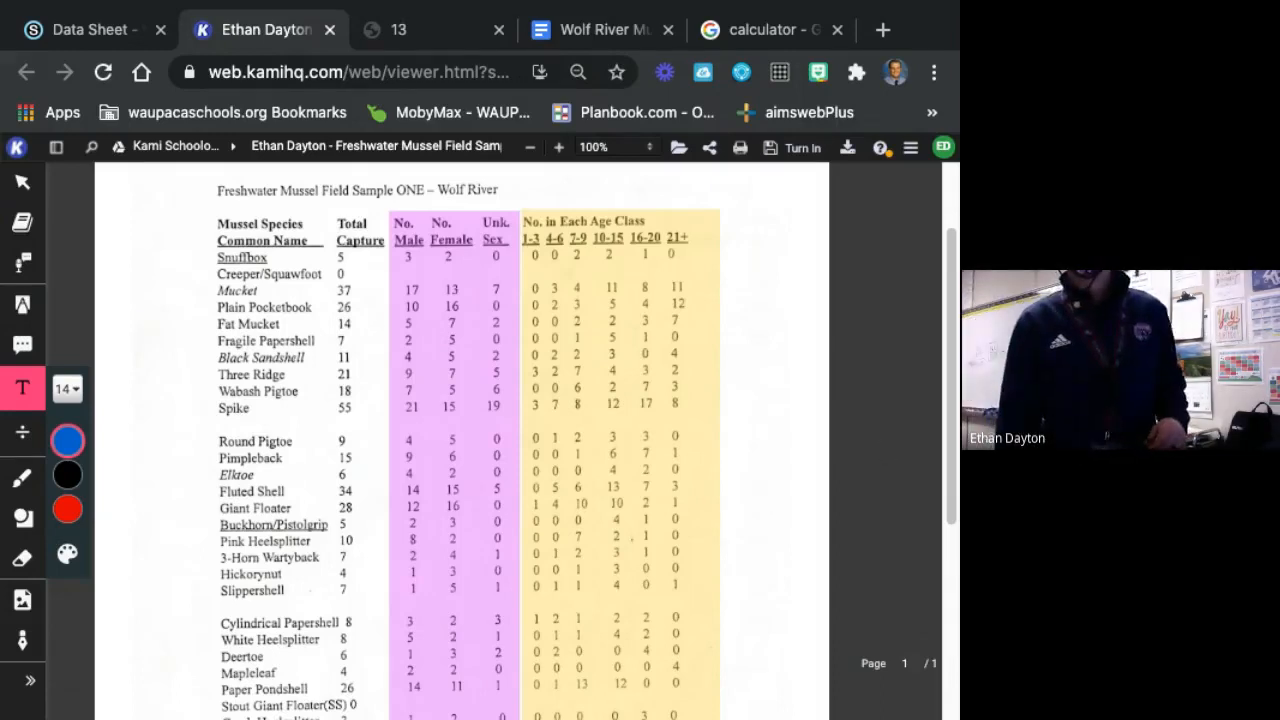
# Switch to the HoverCam Flex window with the whiteboard camera view and make it full screen.
pyautogui.hotkey('ctrl', 'Left')
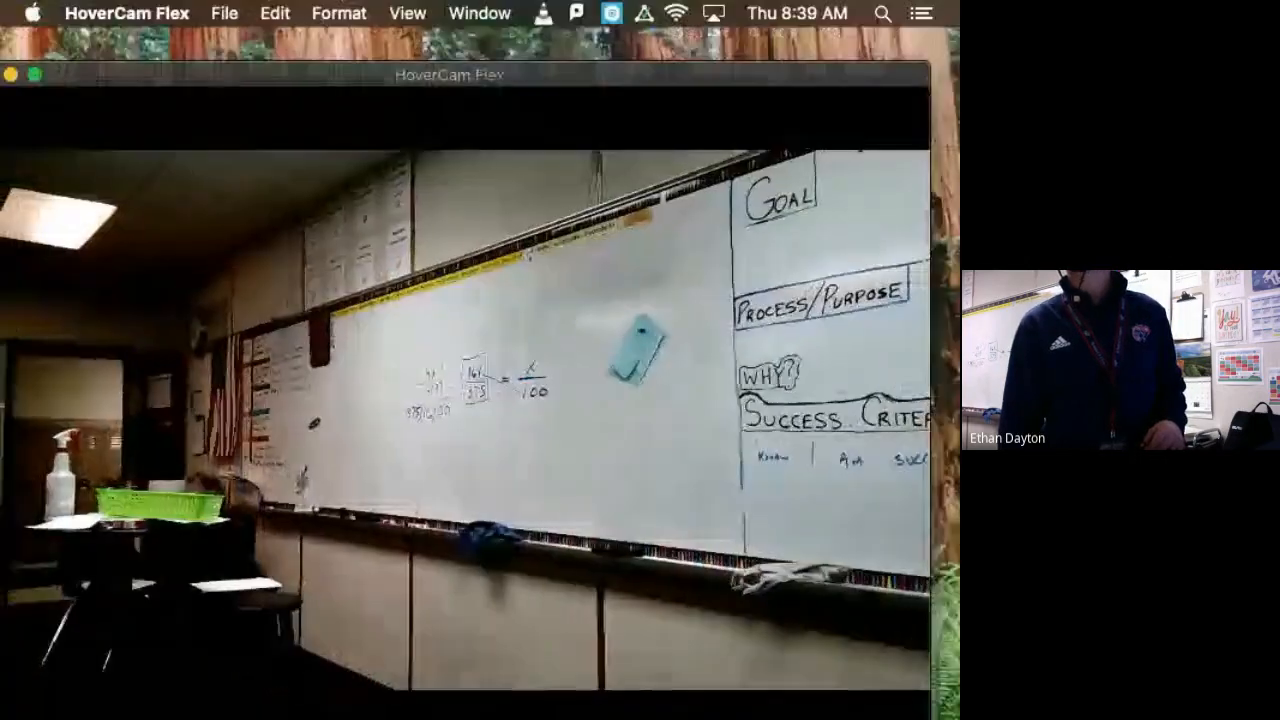
pyautogui.click(35, 75)
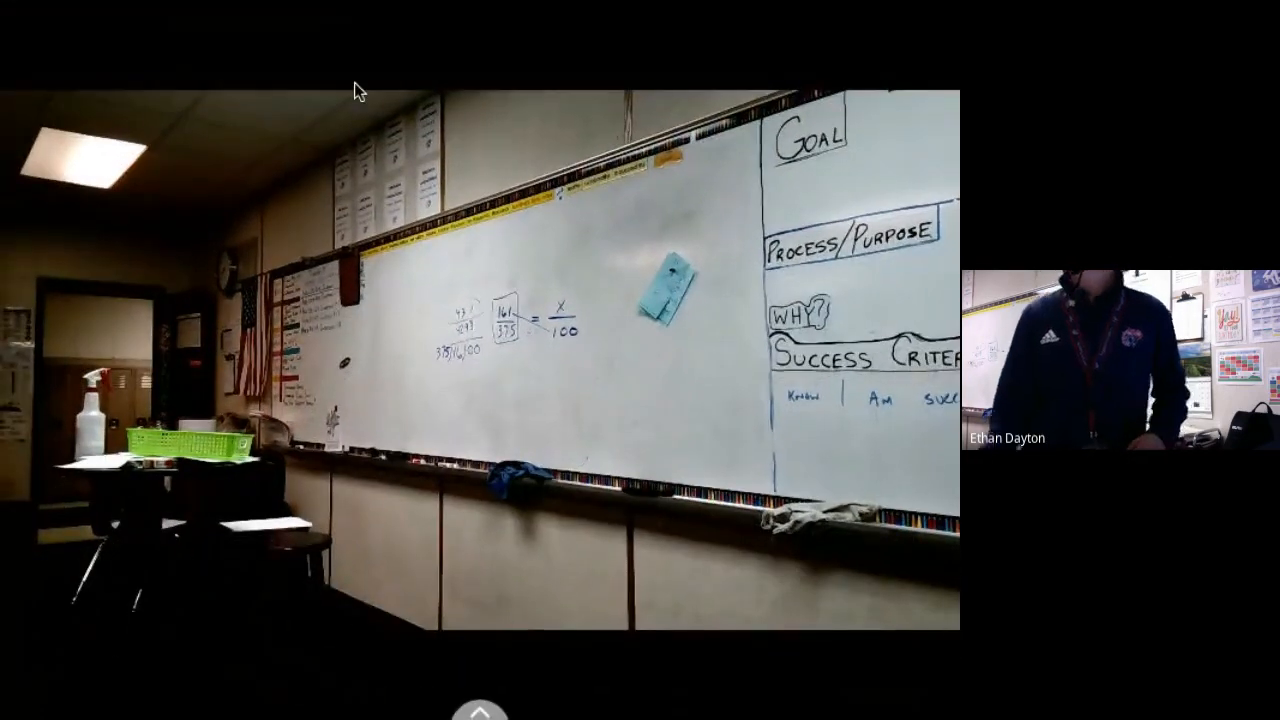
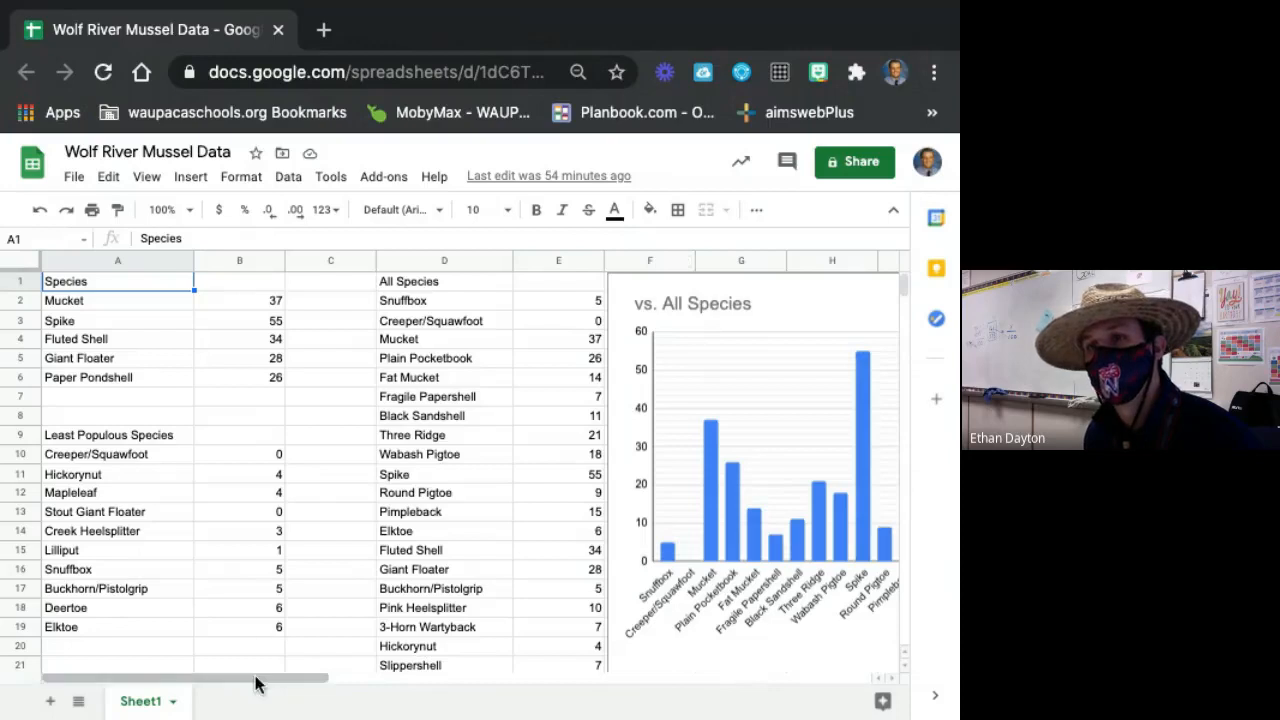
# Look through the All Species list and its counts, from Snuffbox down to Lilliput and back up to Plain Pocketbook.
pyautogui.moveTo(257, 680); pyautogui.dragTo(392, 681)
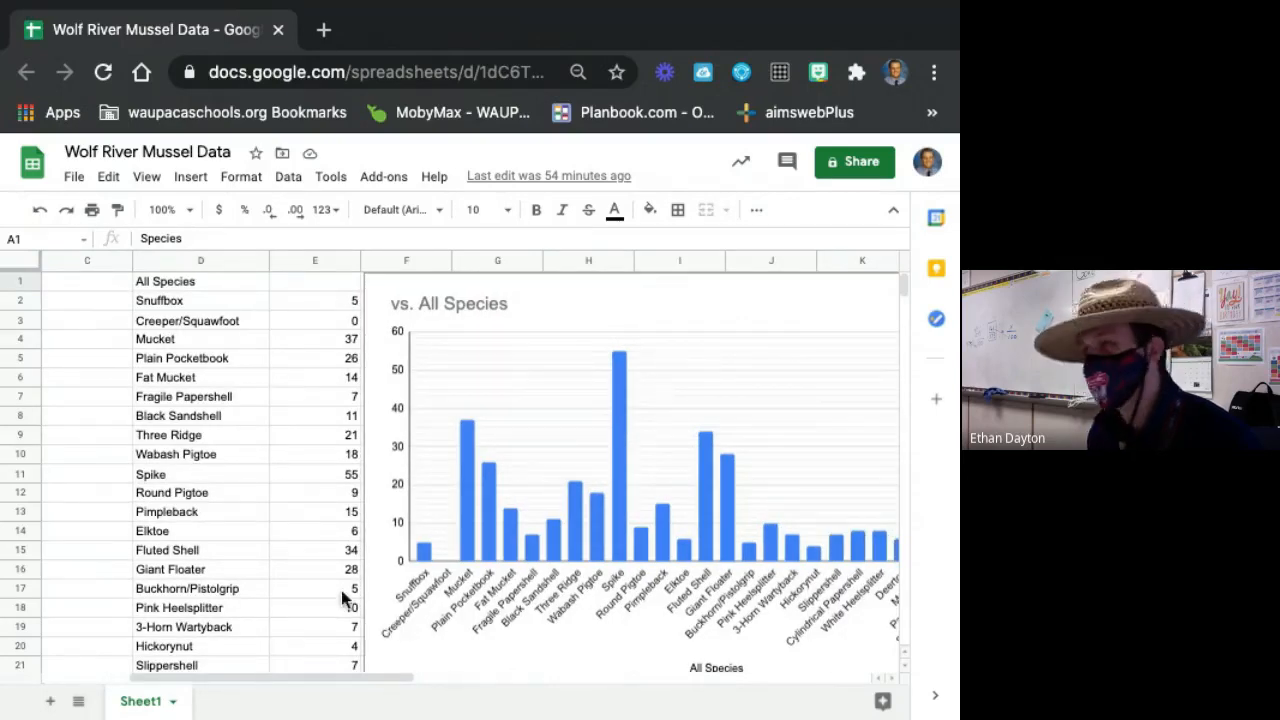
pyautogui.click(190, 284)
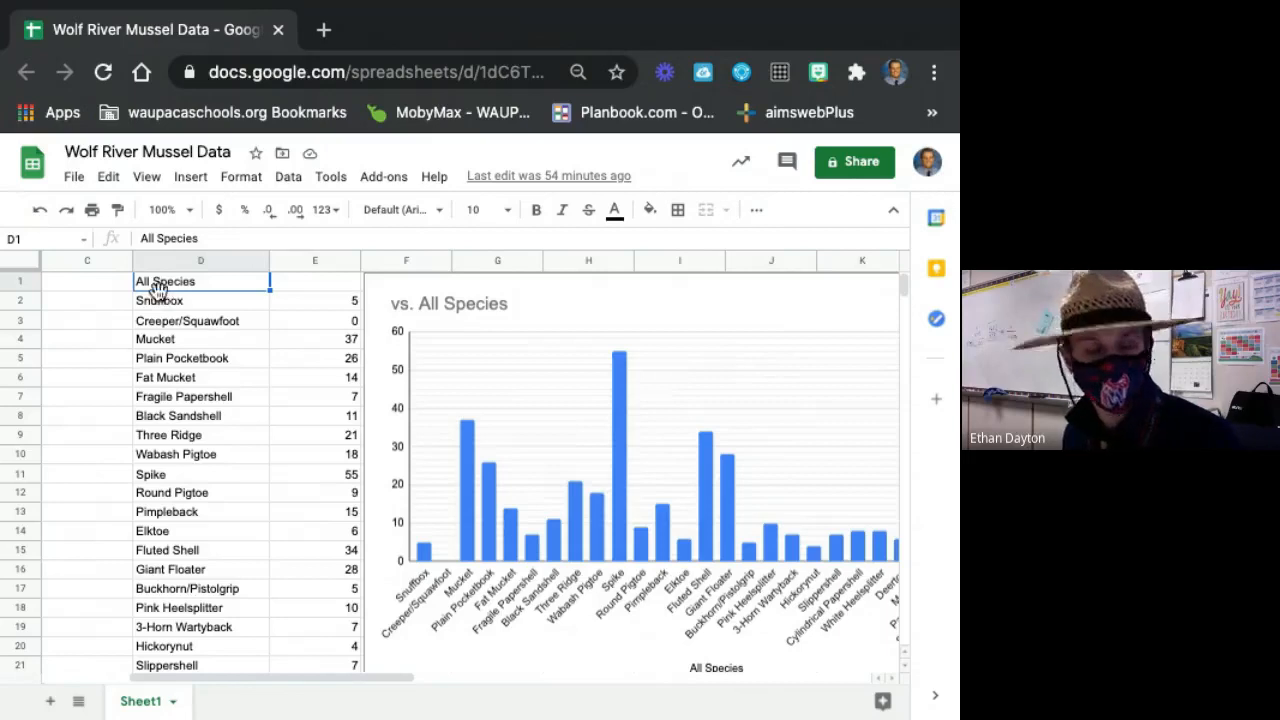
pyautogui.click(177, 321)
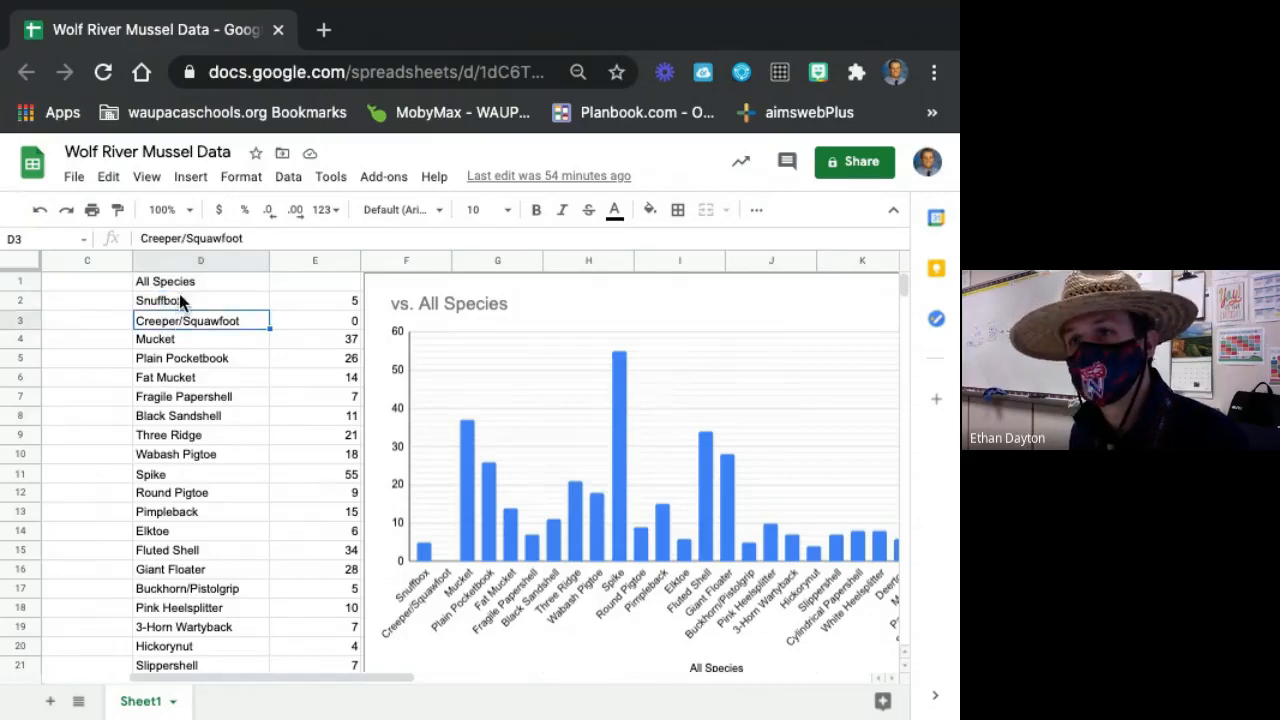
pyautogui.scroll(-4, 201, 538)
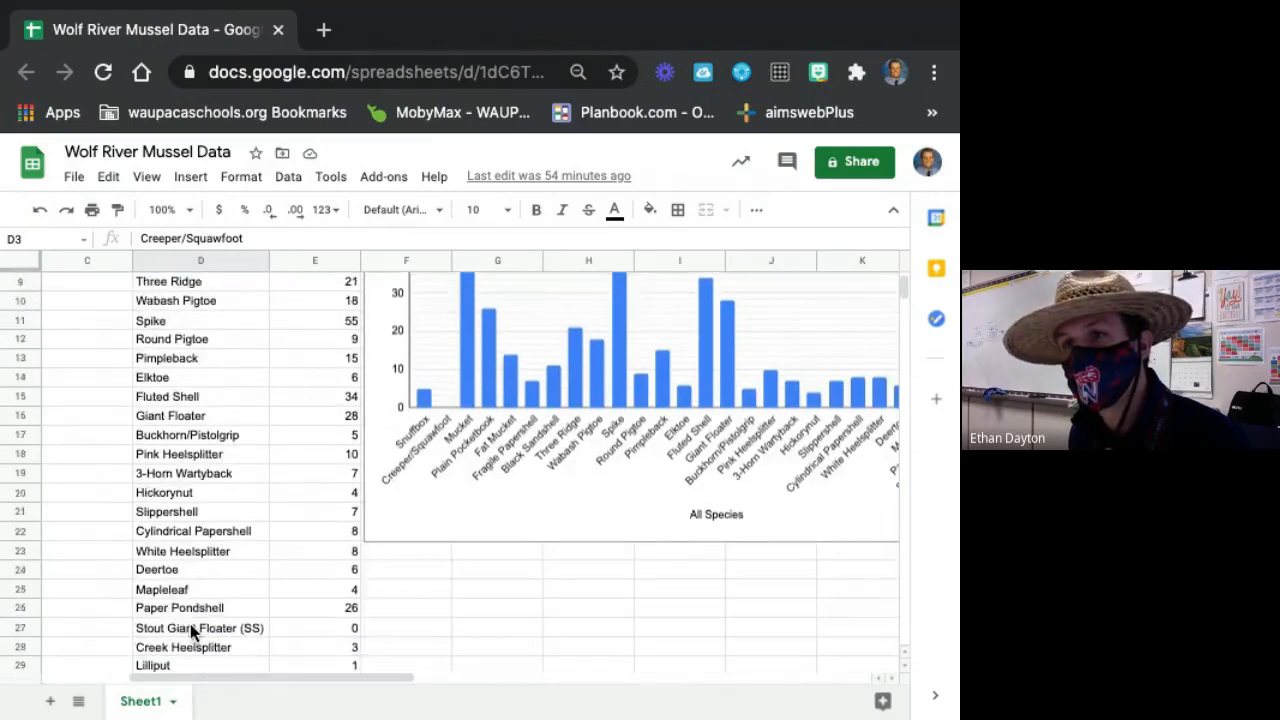
pyautogui.click(191, 611)
pyautogui.scroll(4, 203, 613)
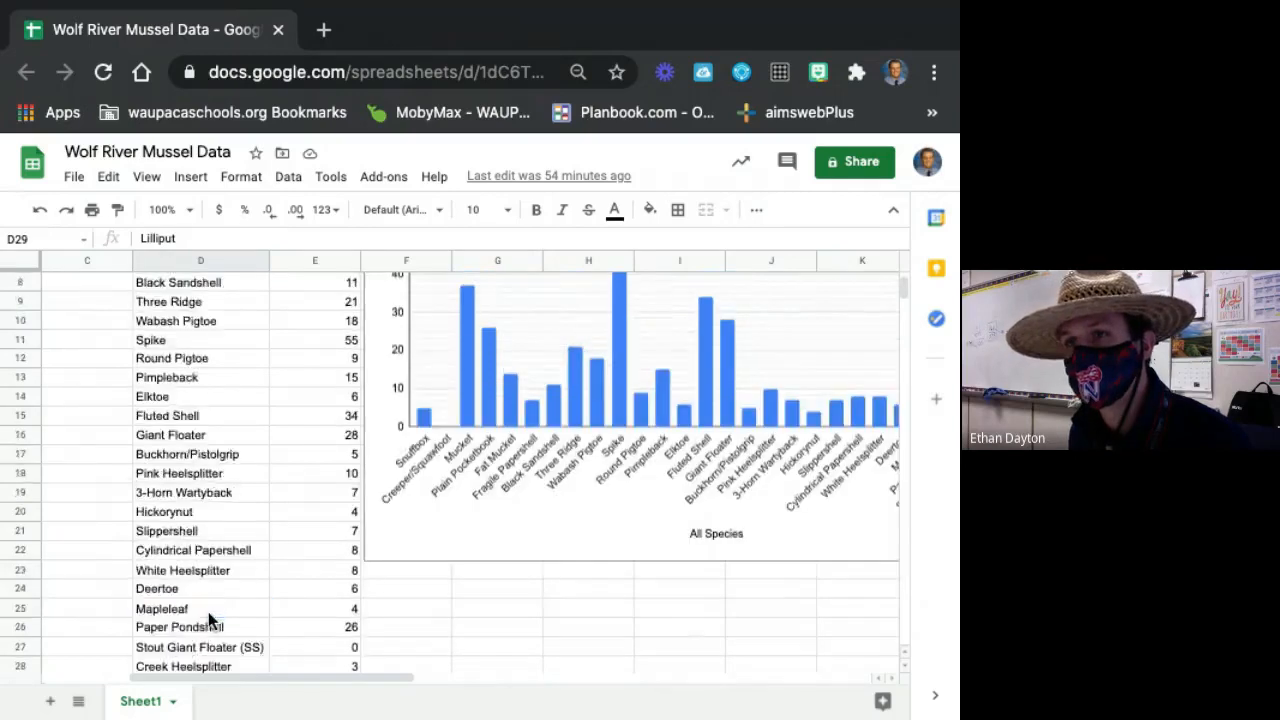
pyautogui.click(338, 305)
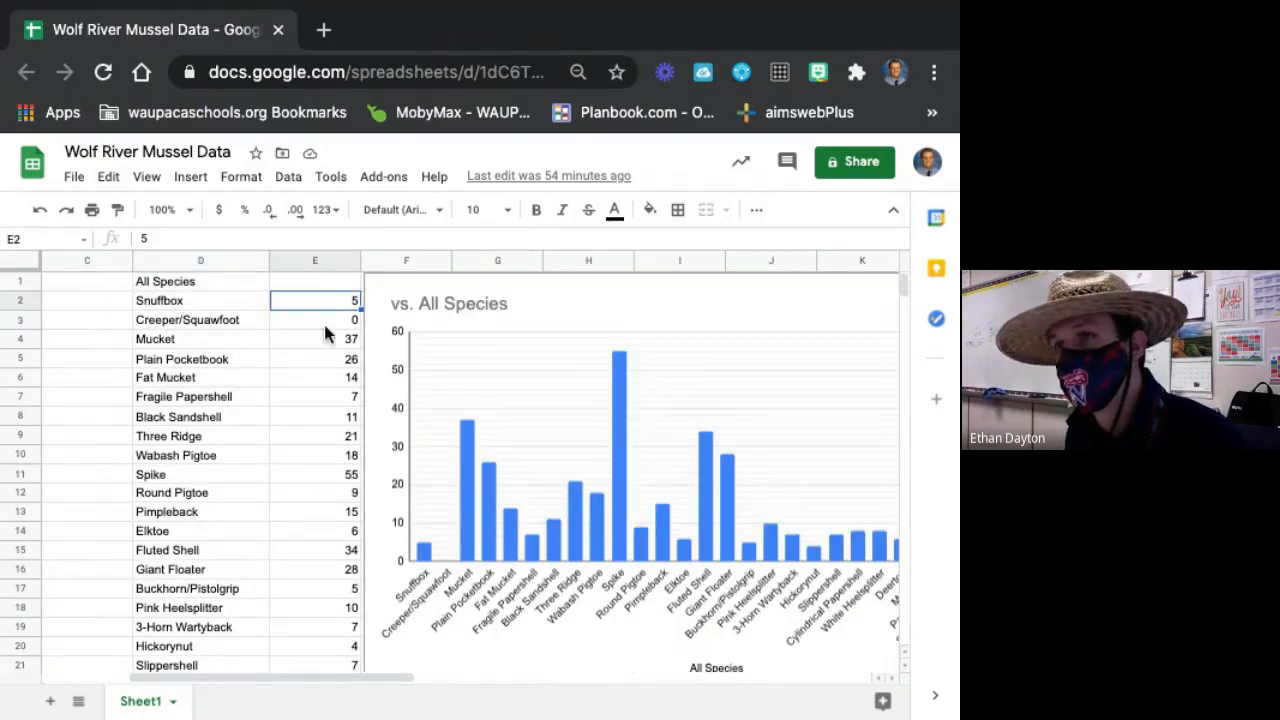
pyautogui.click(171, 283)
pyautogui.click(216, 305)
pyautogui.click(322, 307)
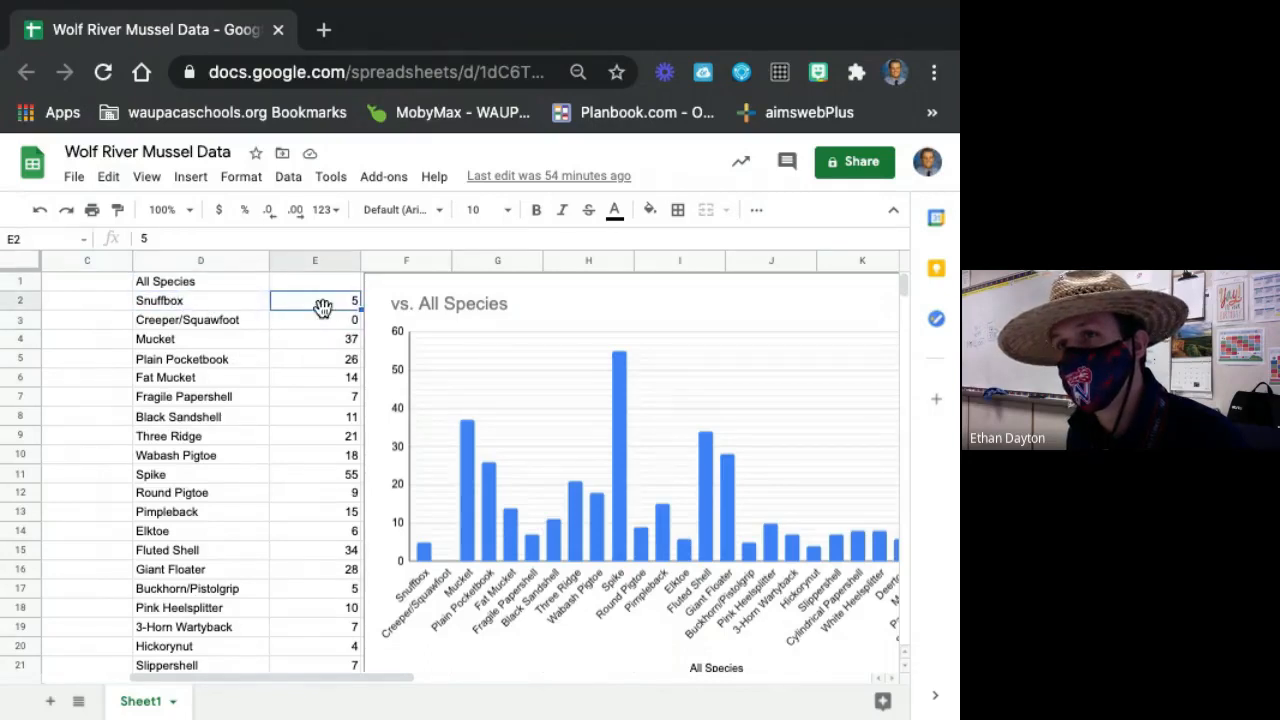
pyautogui.click(208, 330)
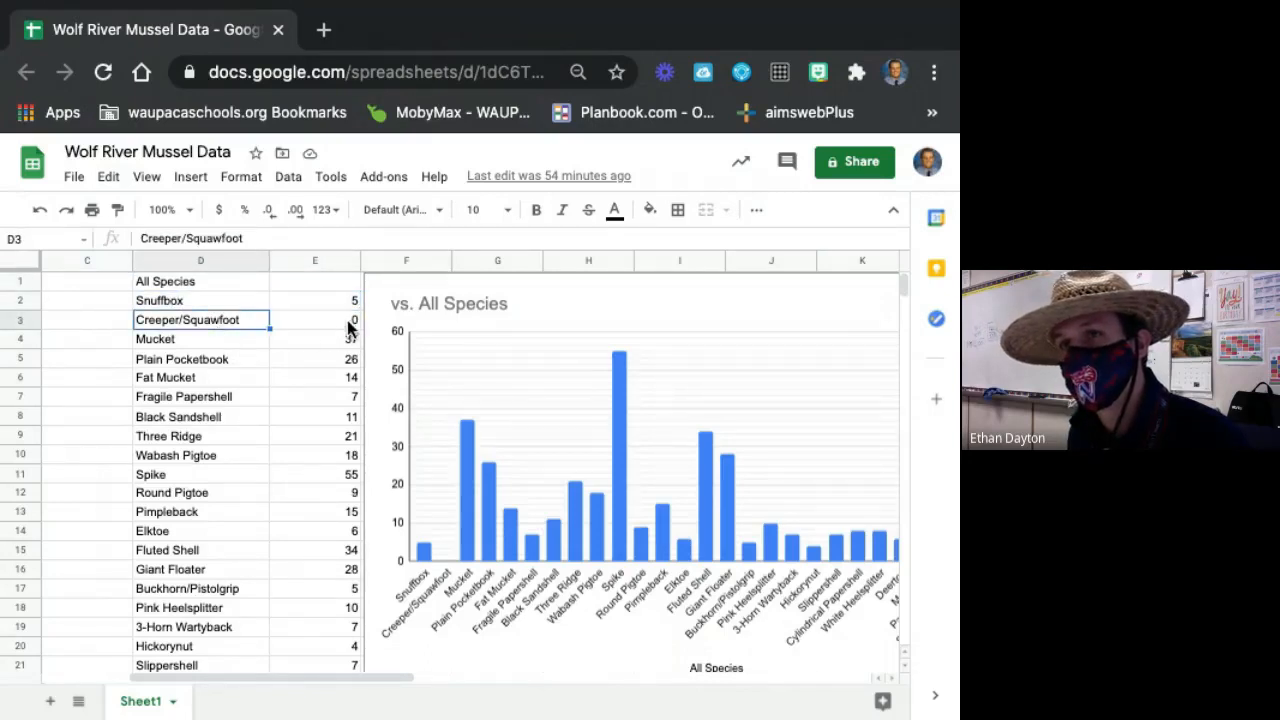
pyautogui.click(241, 356)
# Delete the existing All Species chart and insert a new chart from the species names and counts in D1:E29.
pyautogui.click(610, 364)
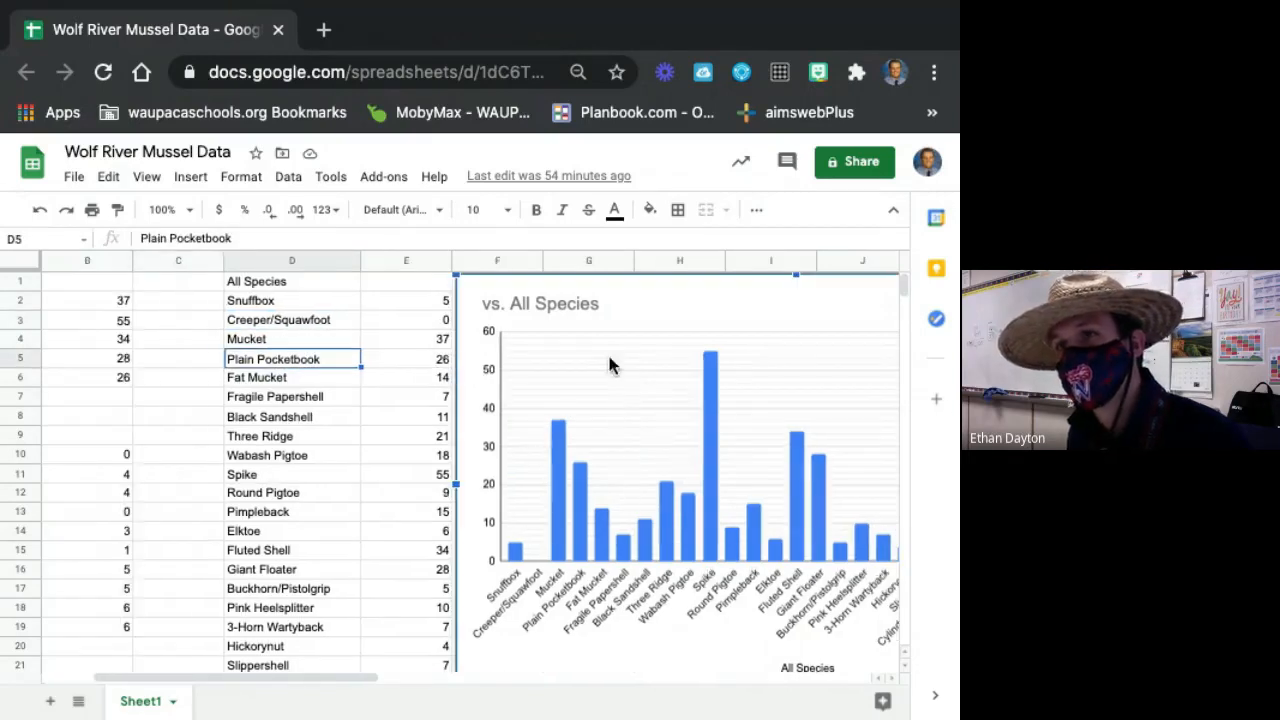
pyautogui.press('Delete')
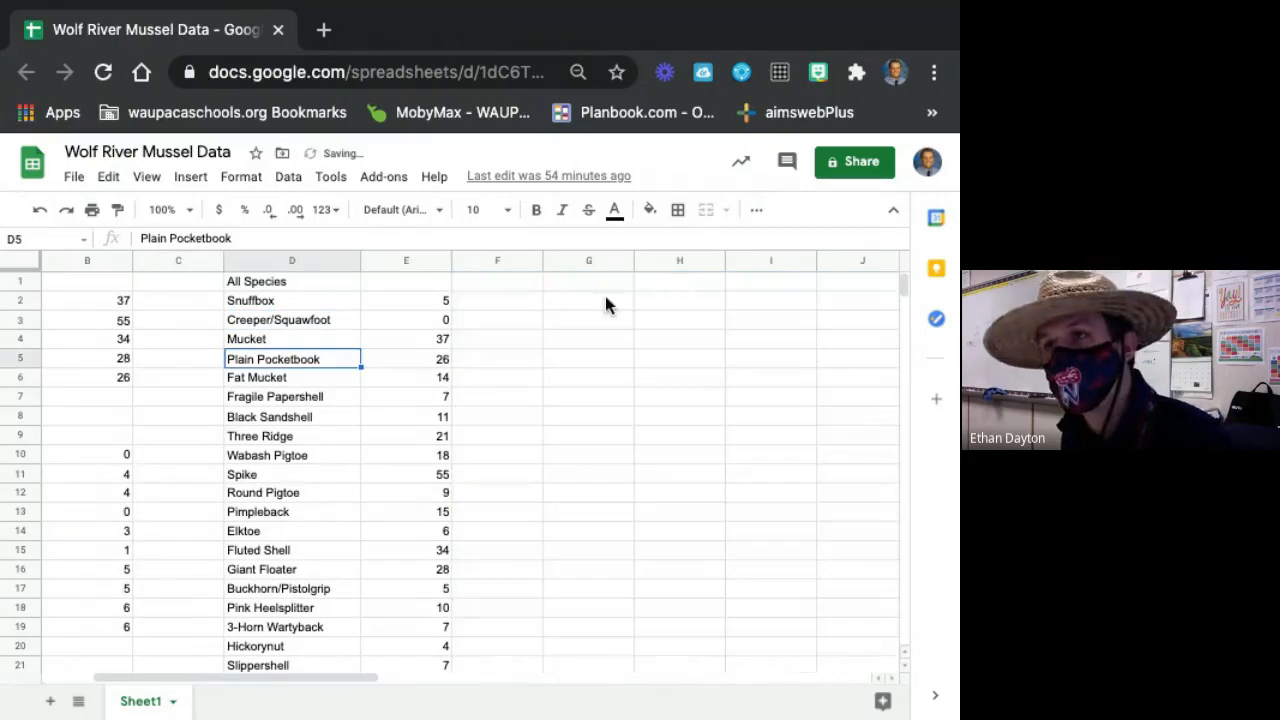
pyautogui.moveTo(337, 682); pyautogui.dragTo(409, 663)
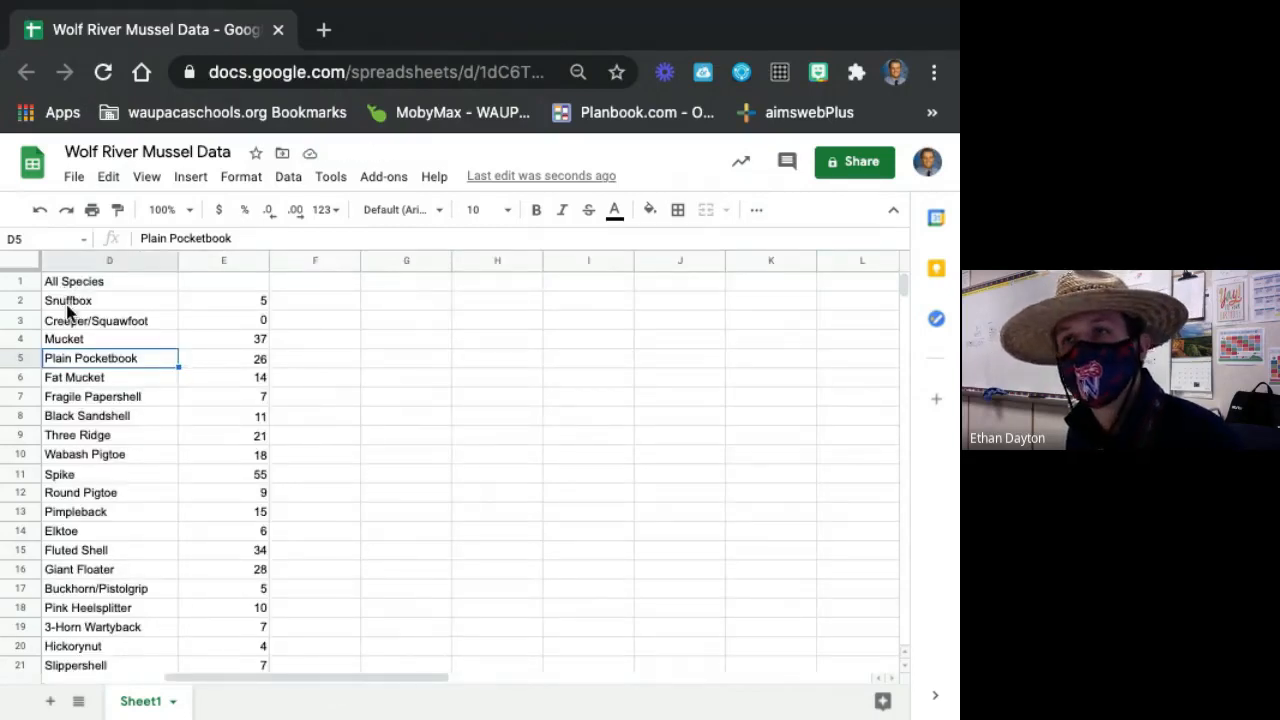
pyautogui.moveTo(68, 283); pyautogui.dragTo(228, 628)
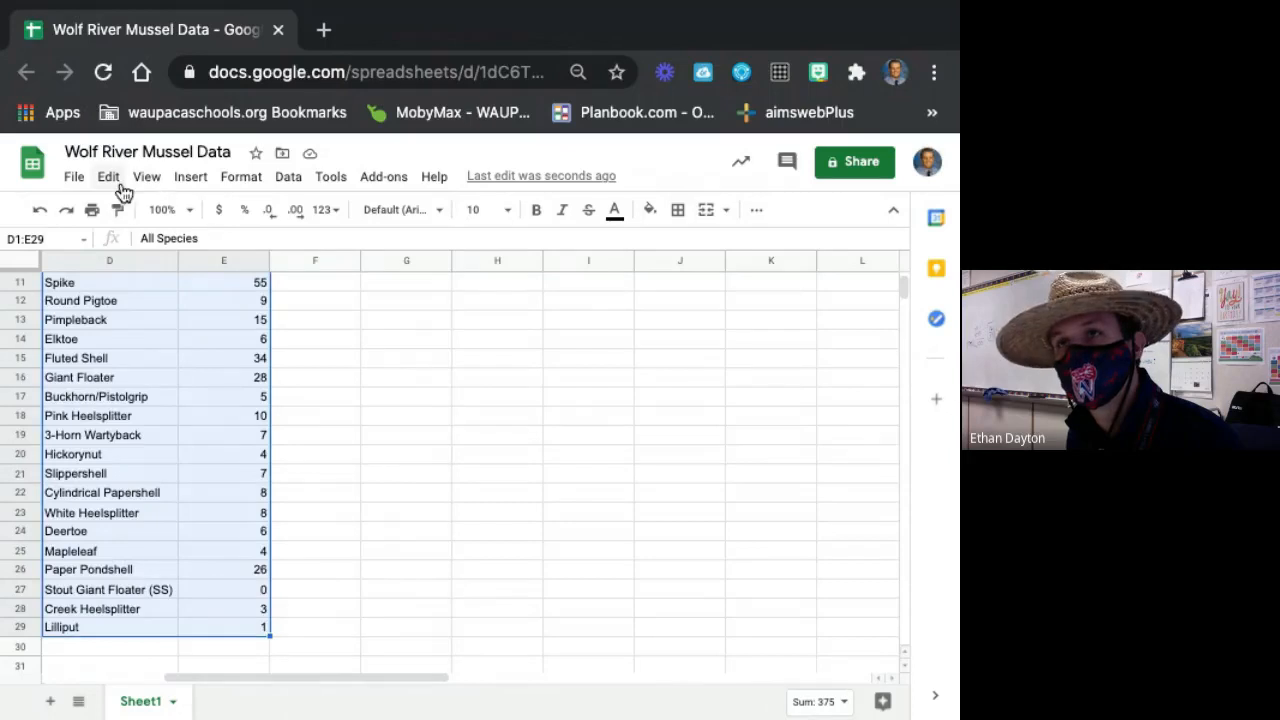
pyautogui.click(200, 182)
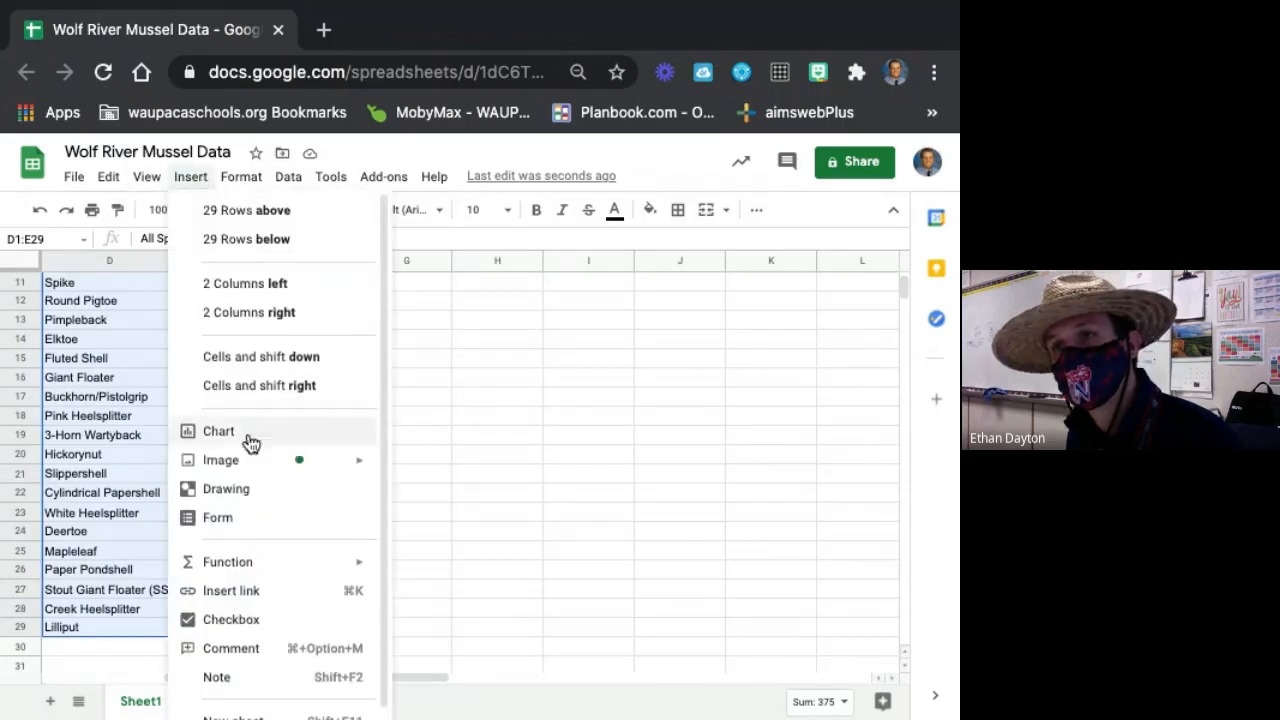
pyautogui.click(216, 434)
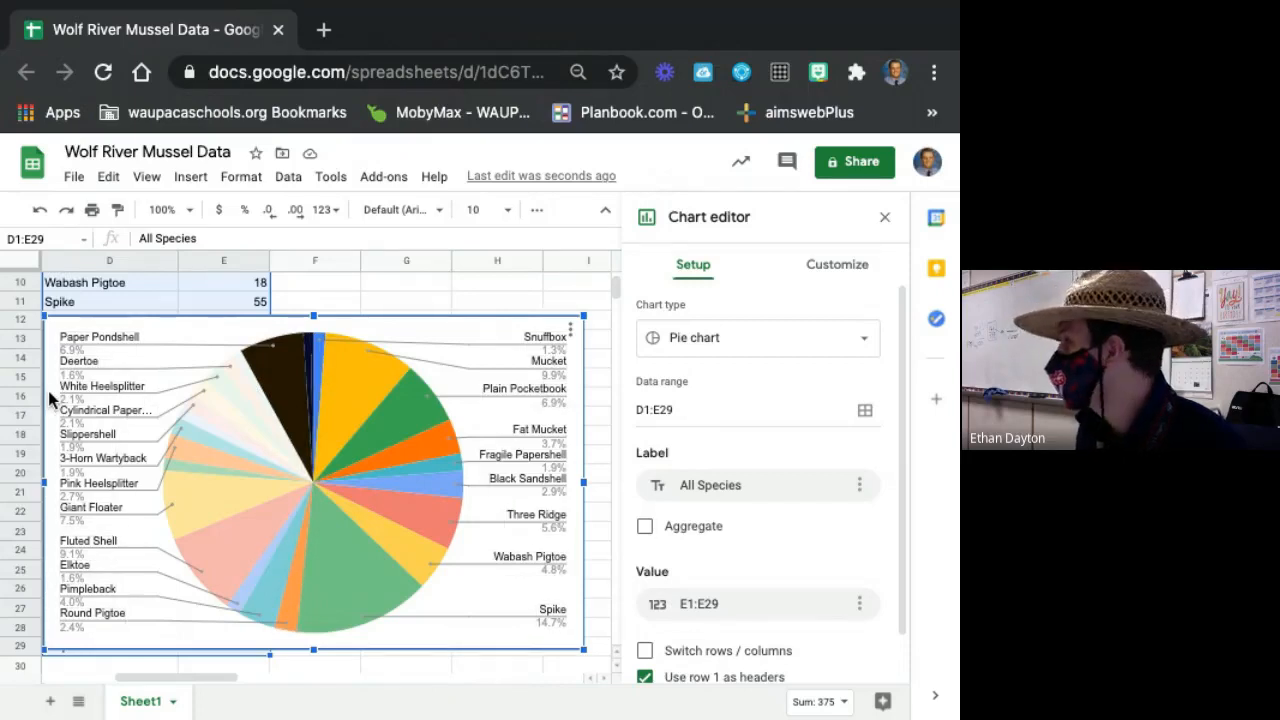
# Try the column, bar, line and stacked area chart types on the new species chart.
pyautogui.click(863, 346)
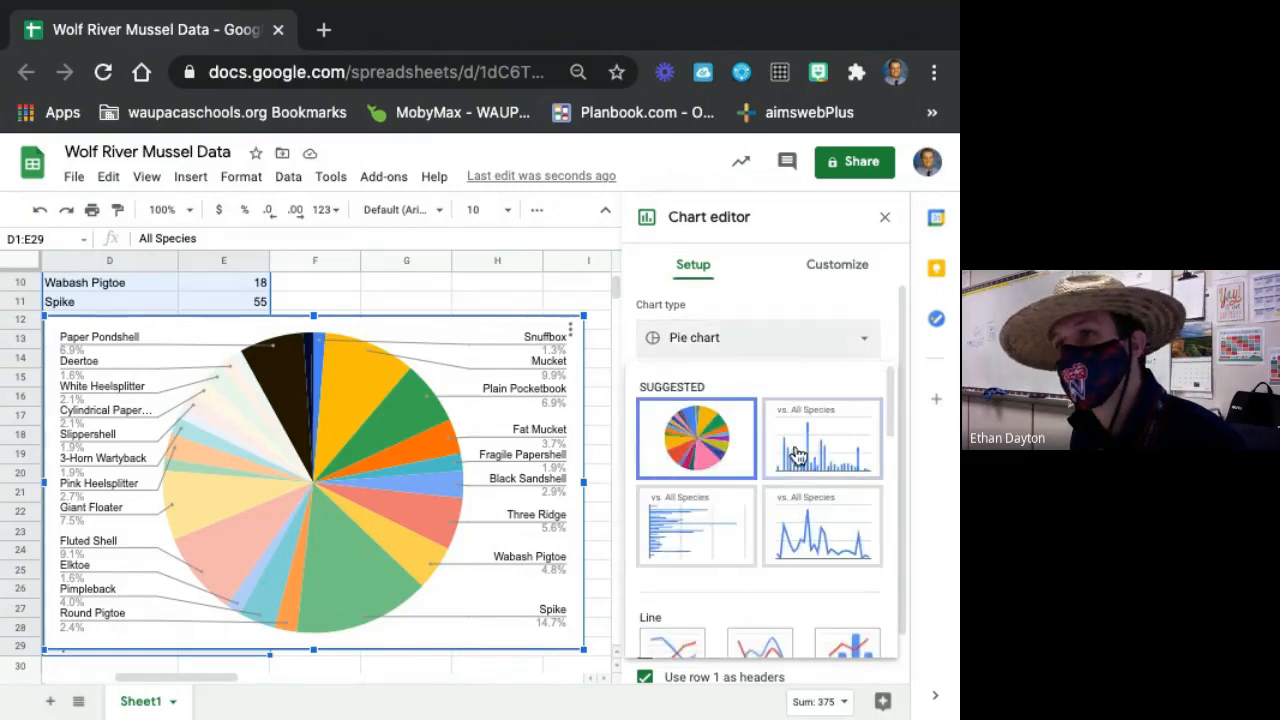
pyautogui.click(795, 452)
pyautogui.click(832, 348)
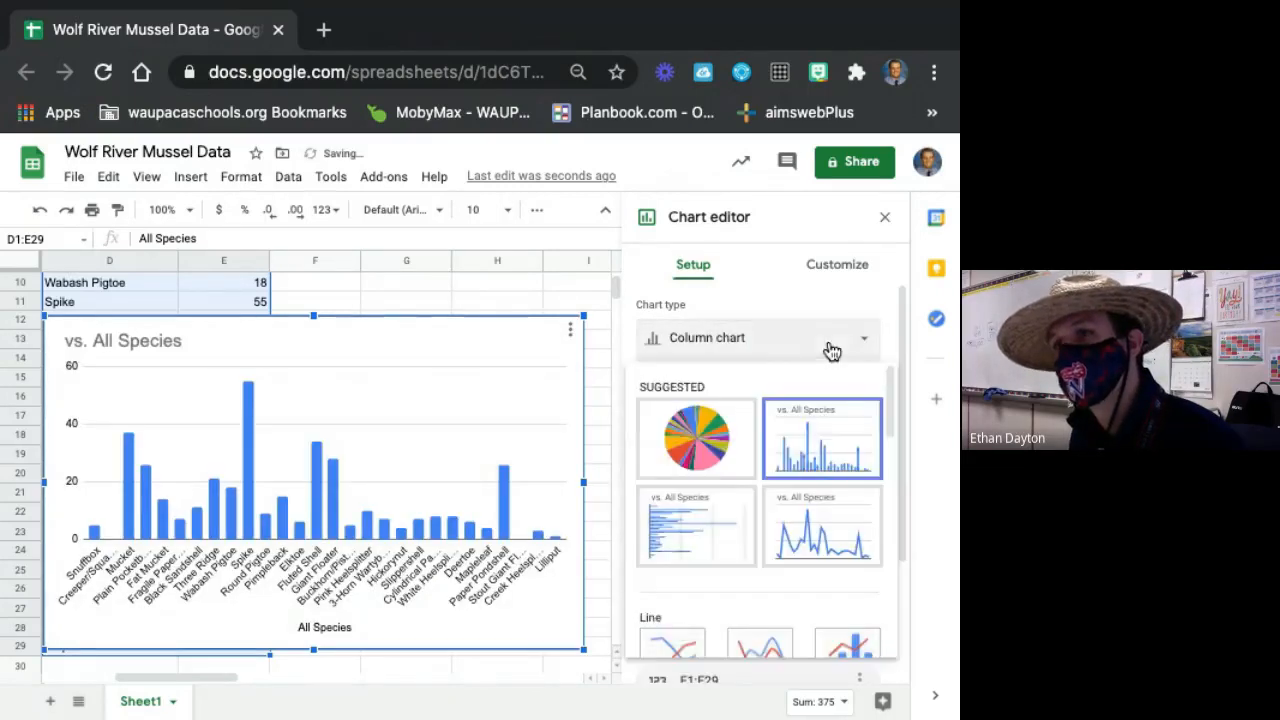
pyautogui.click(700, 512)
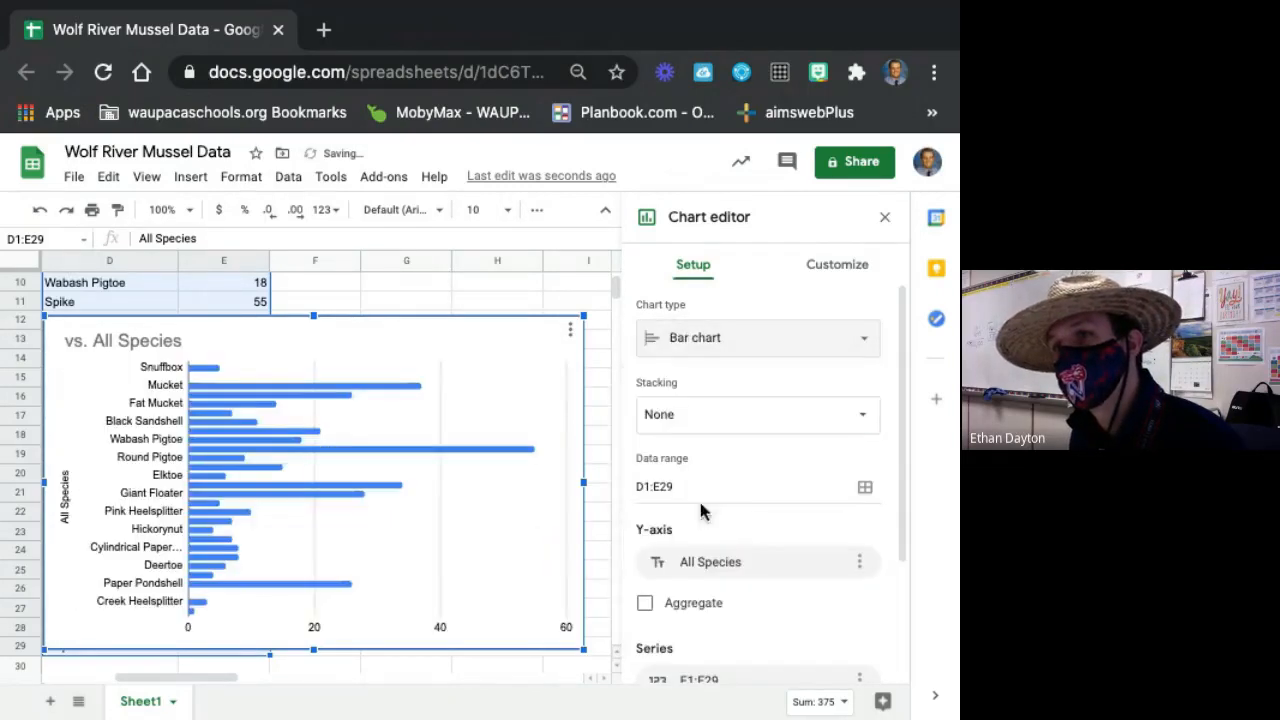
pyautogui.click(822, 340)
pyautogui.click(814, 524)
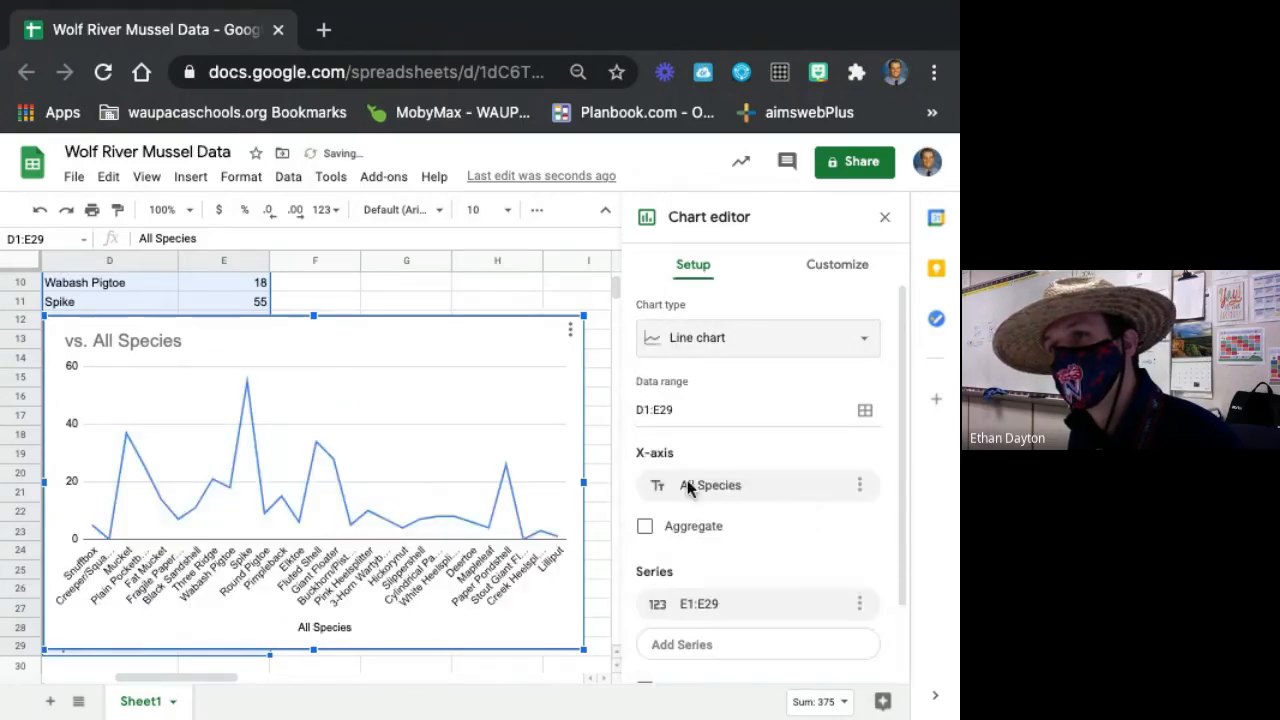
pyautogui.click(849, 341)
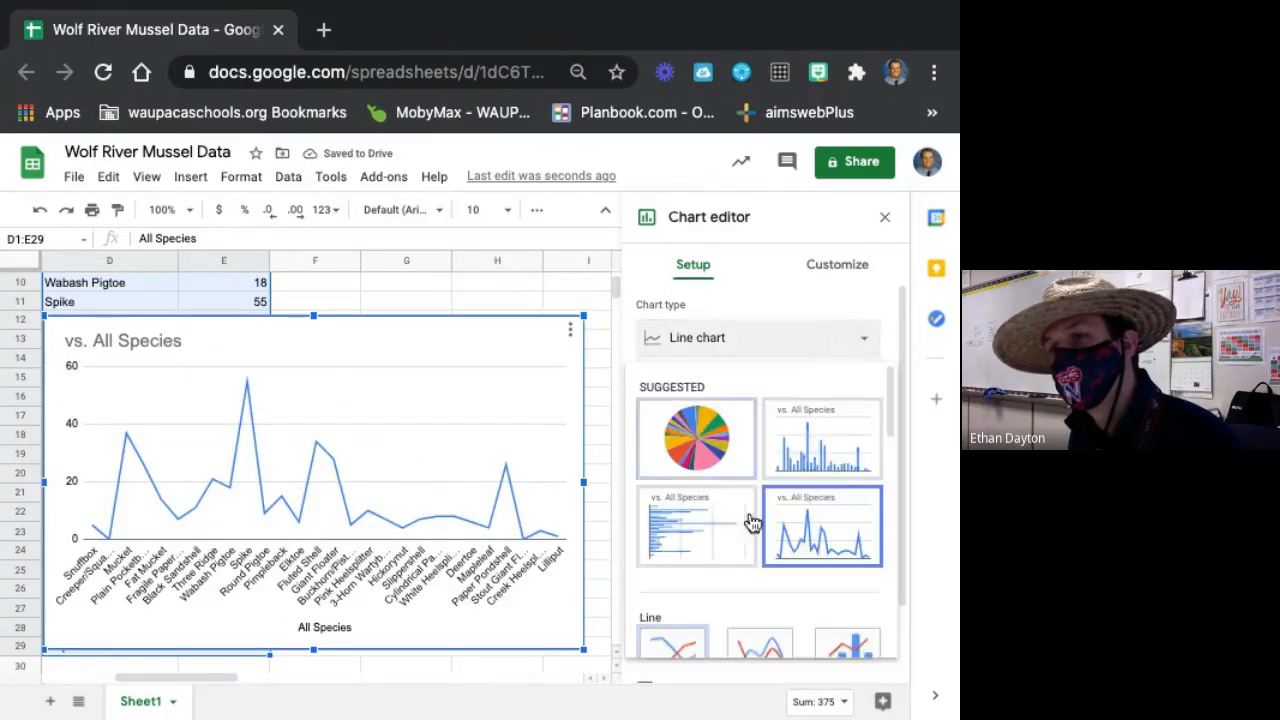
pyautogui.scroll(-2, 775, 592)
pyautogui.click(761, 628)
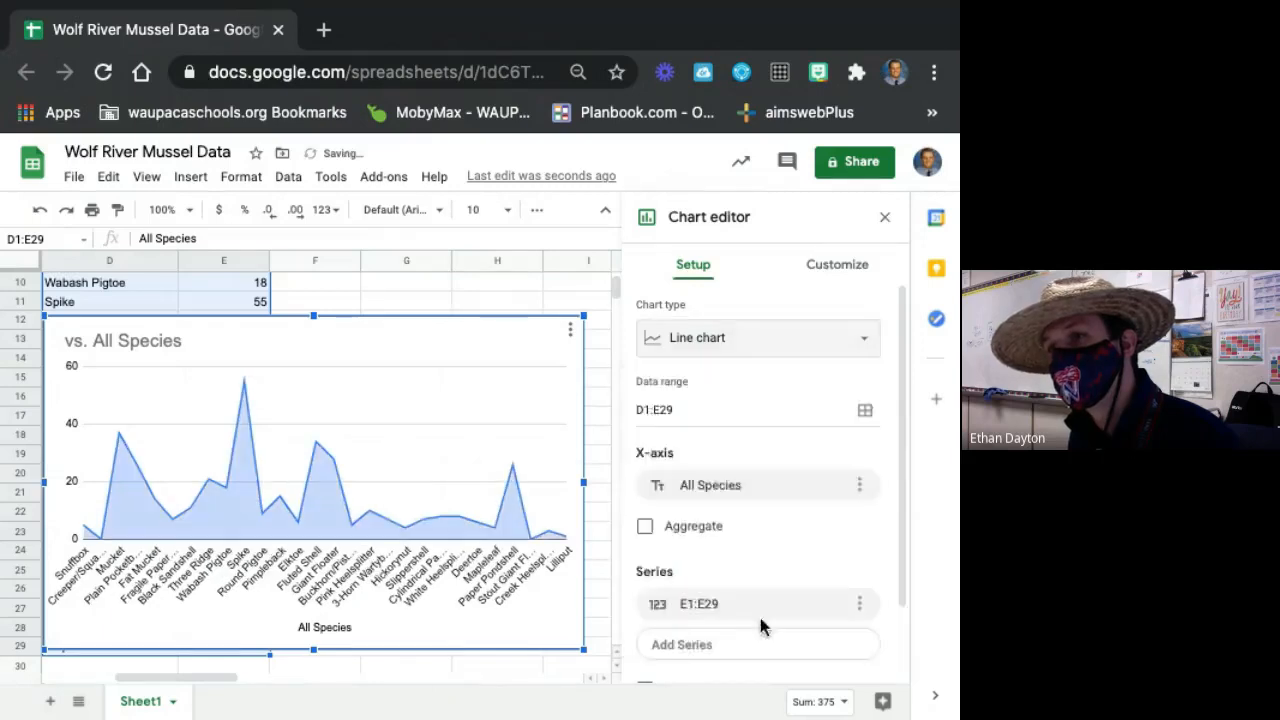
# Set the species chart to a column chart, look over its remaining setup options, and close the chart editor.
pyautogui.click(848, 343)
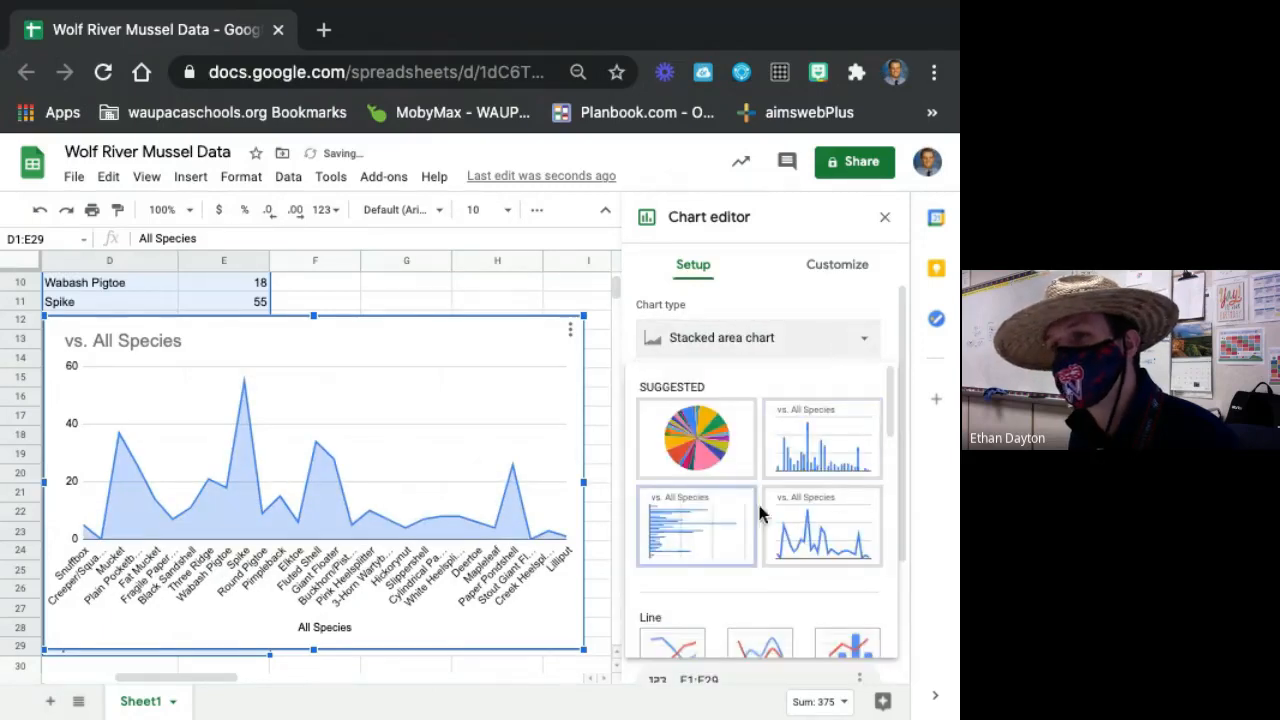
pyautogui.click(823, 450)
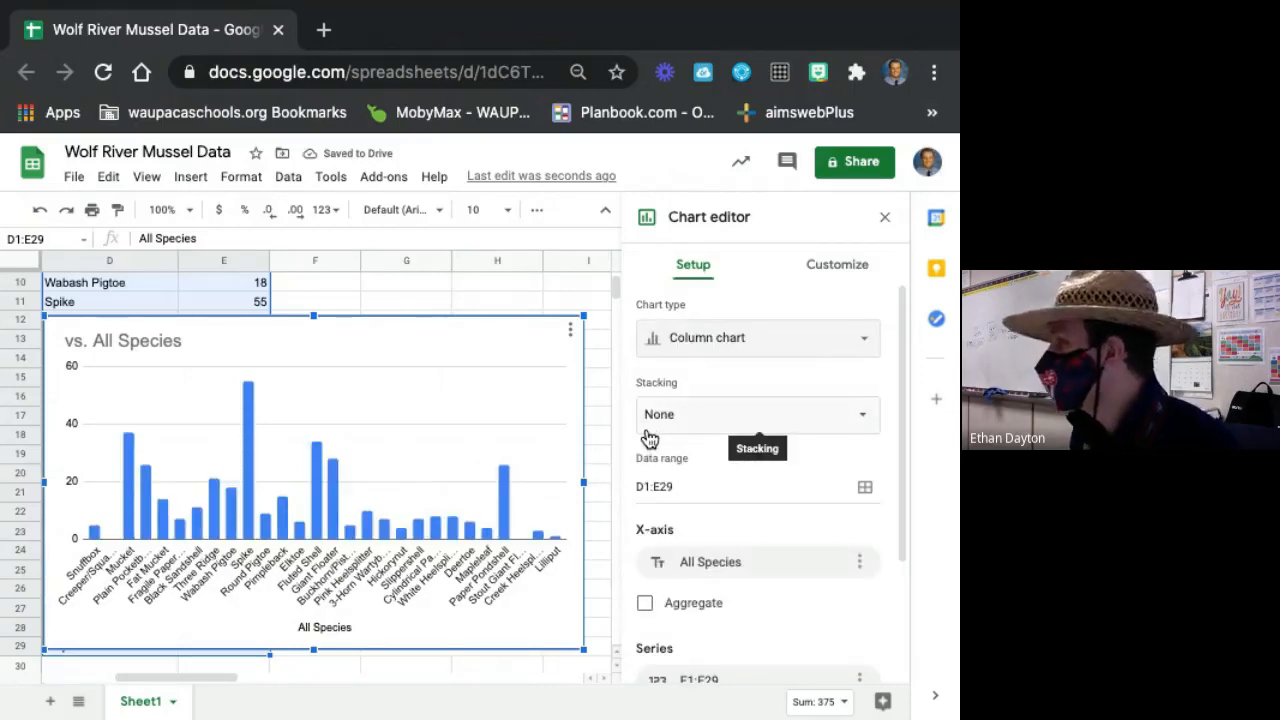
pyautogui.scroll(-3, 646, 440)
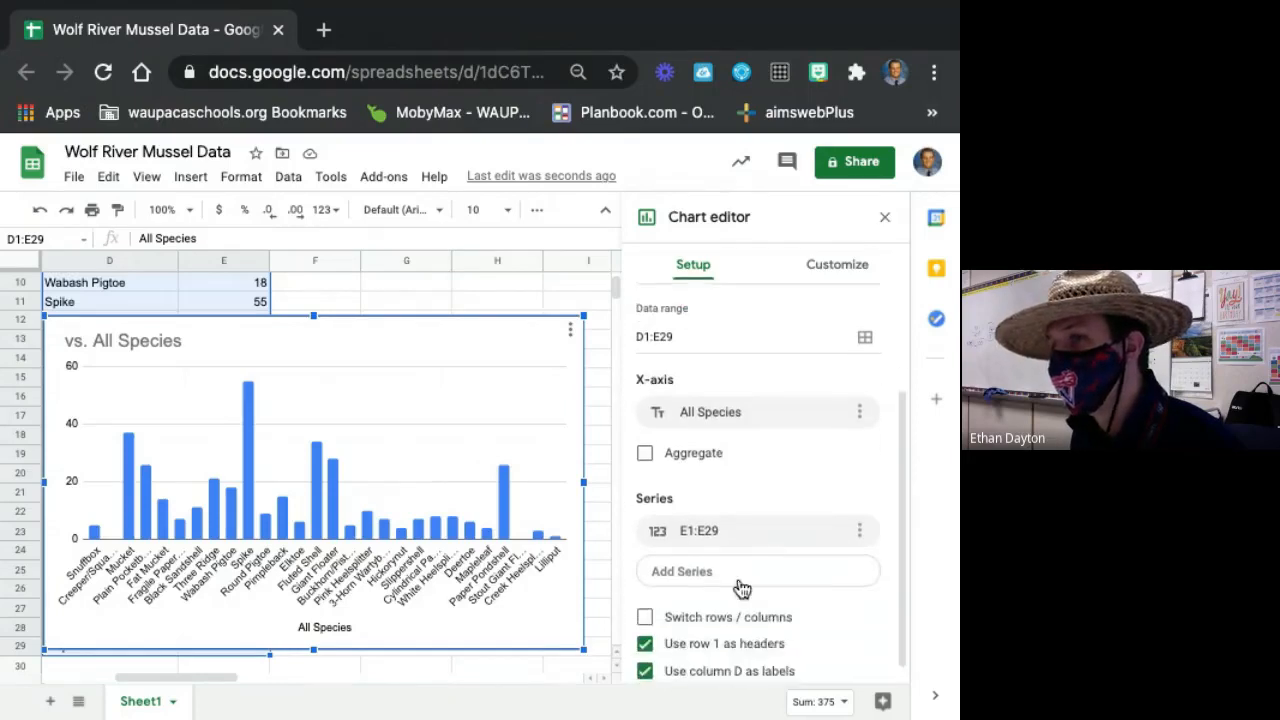
pyautogui.scroll(1, 300, 510)
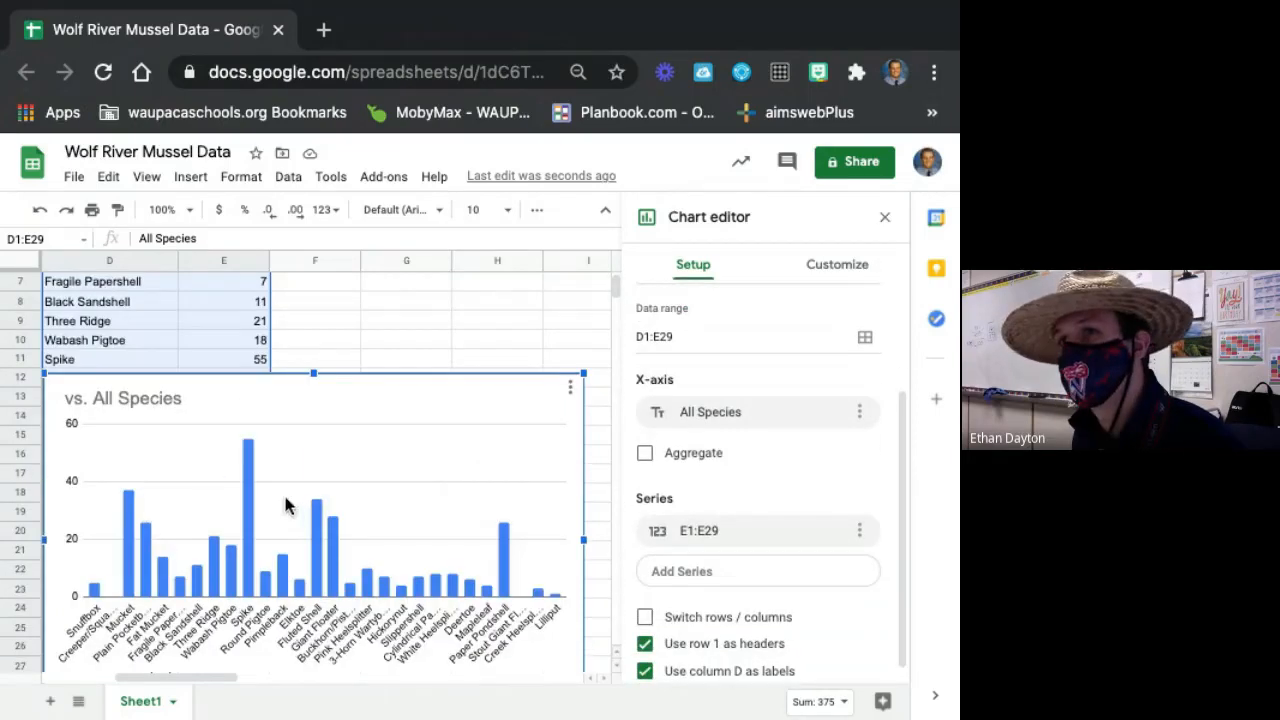
pyautogui.scroll(1, 560, 420)
pyautogui.click(535, 360)
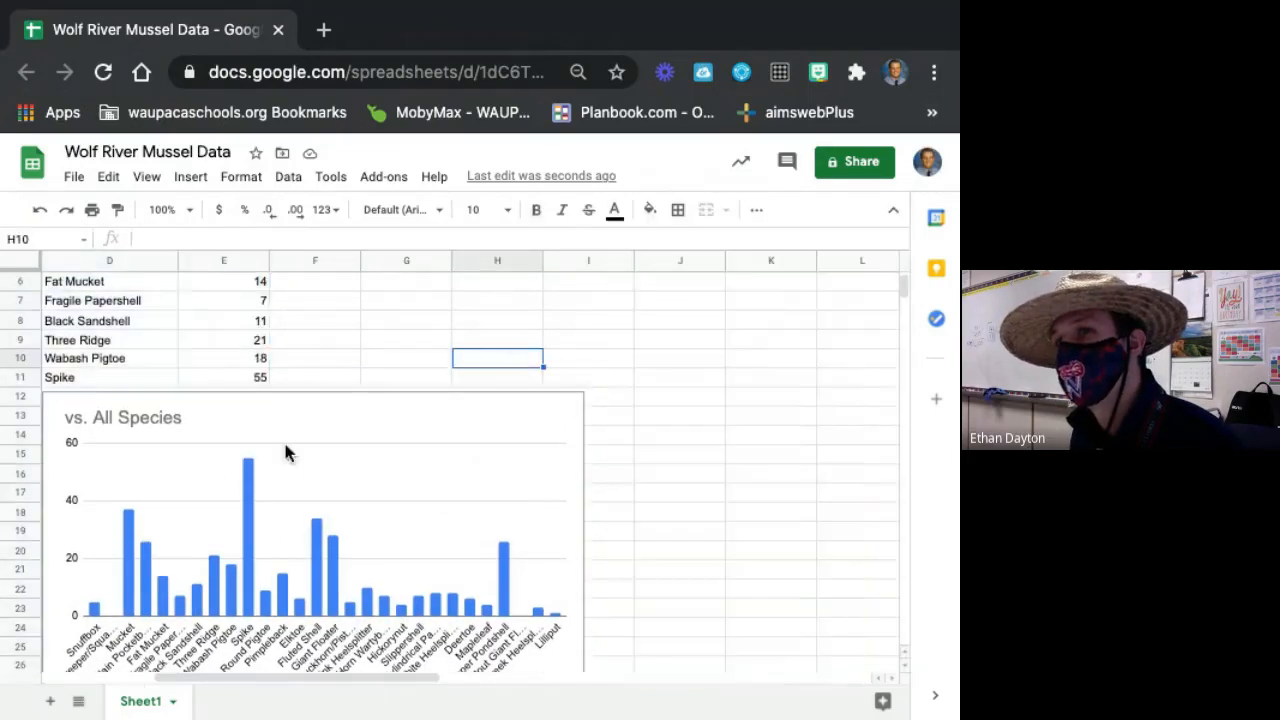
# Replace the species chart's title with "Species of Freshwater Mussel Found in Wolf River".
pyautogui.click(168, 418)
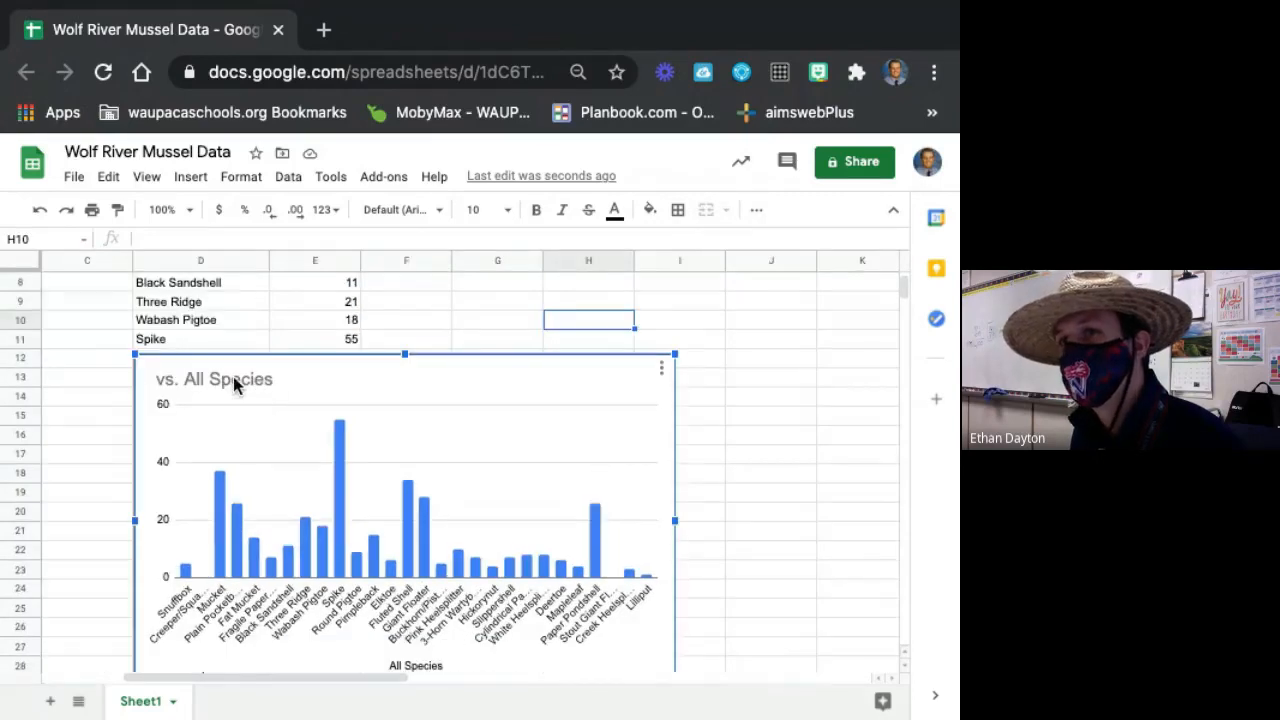
pyautogui.doubleClick(233, 378)
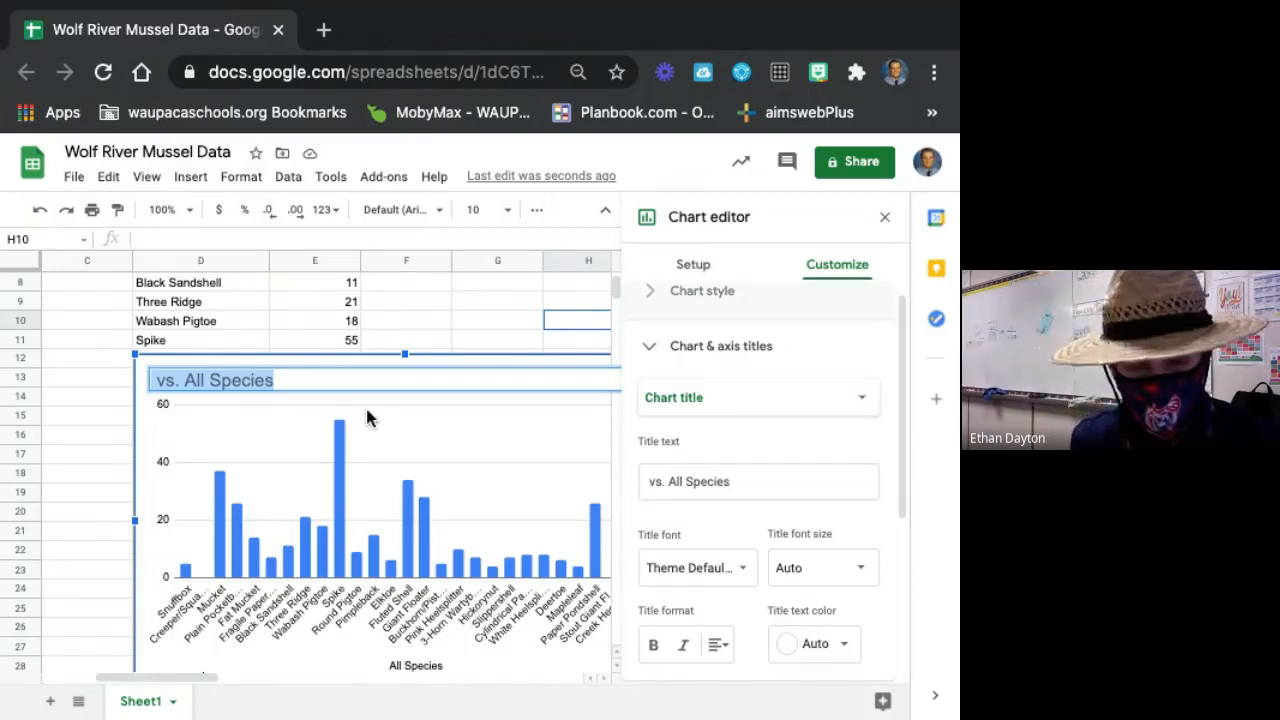
pyautogui.press('BackSpace')
pyautogui.write('Speci')
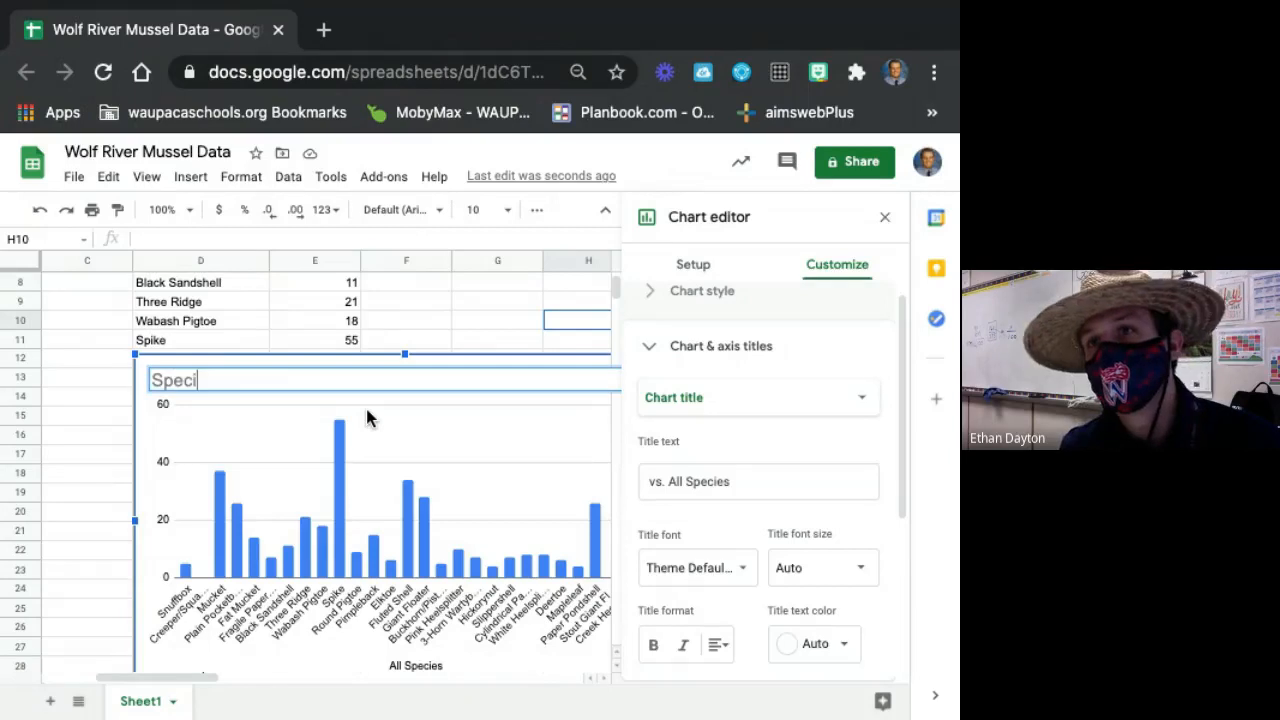
pyautogui.write('es of Freshwater ')
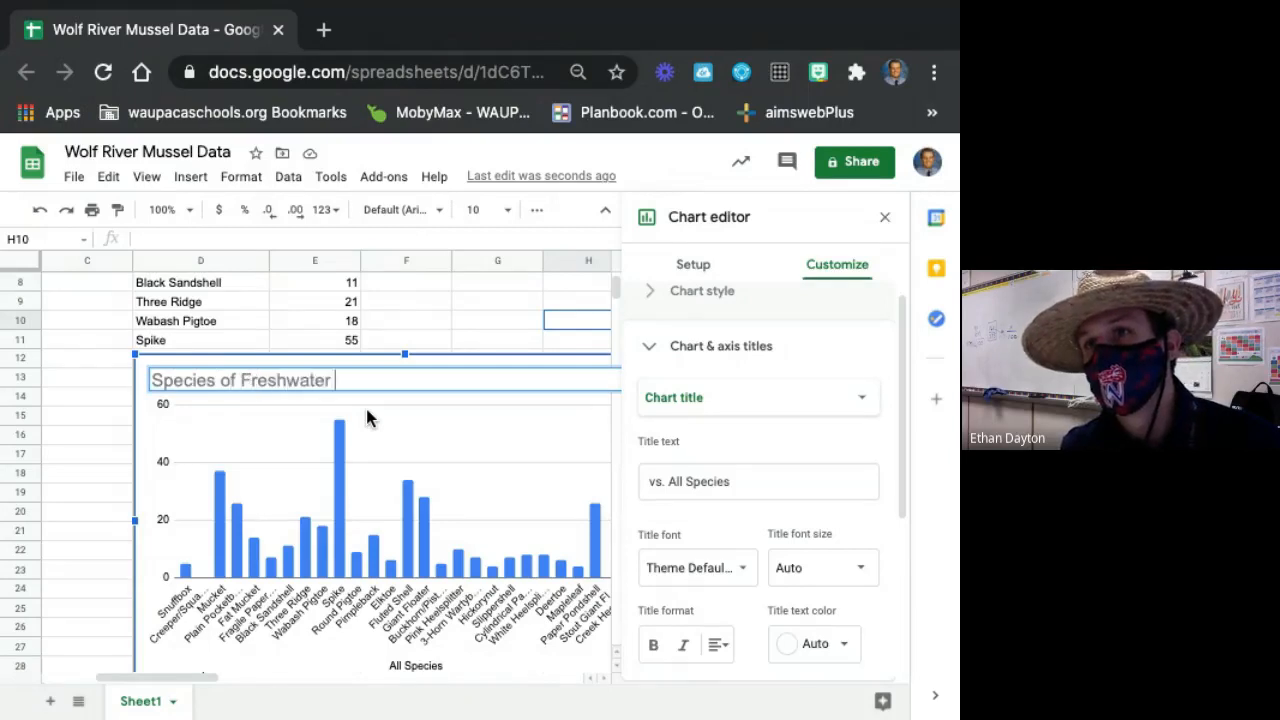
pyautogui.write('Mussel foun')
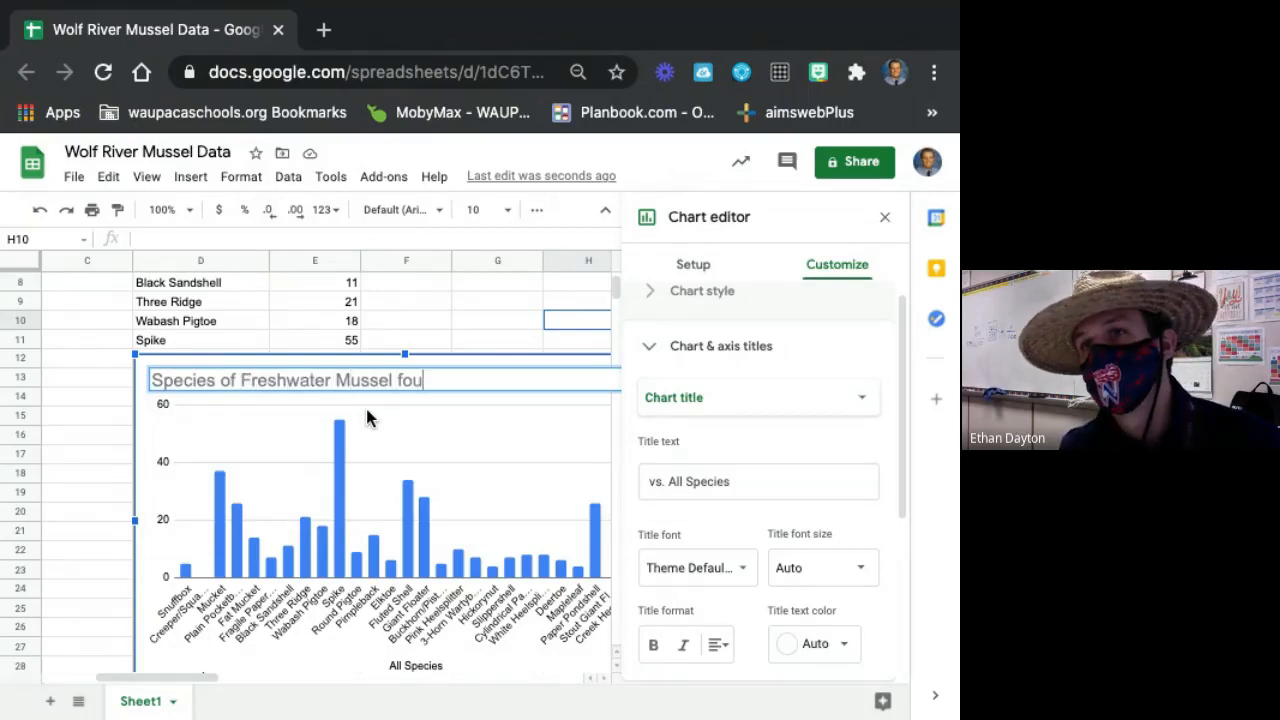
pyautogui.press('BackSpace')
pyautogui.press('BackSpace')
pyautogui.press('BackSpace')
pyautogui.press('BackSpace')
pyautogui.write('Fou')
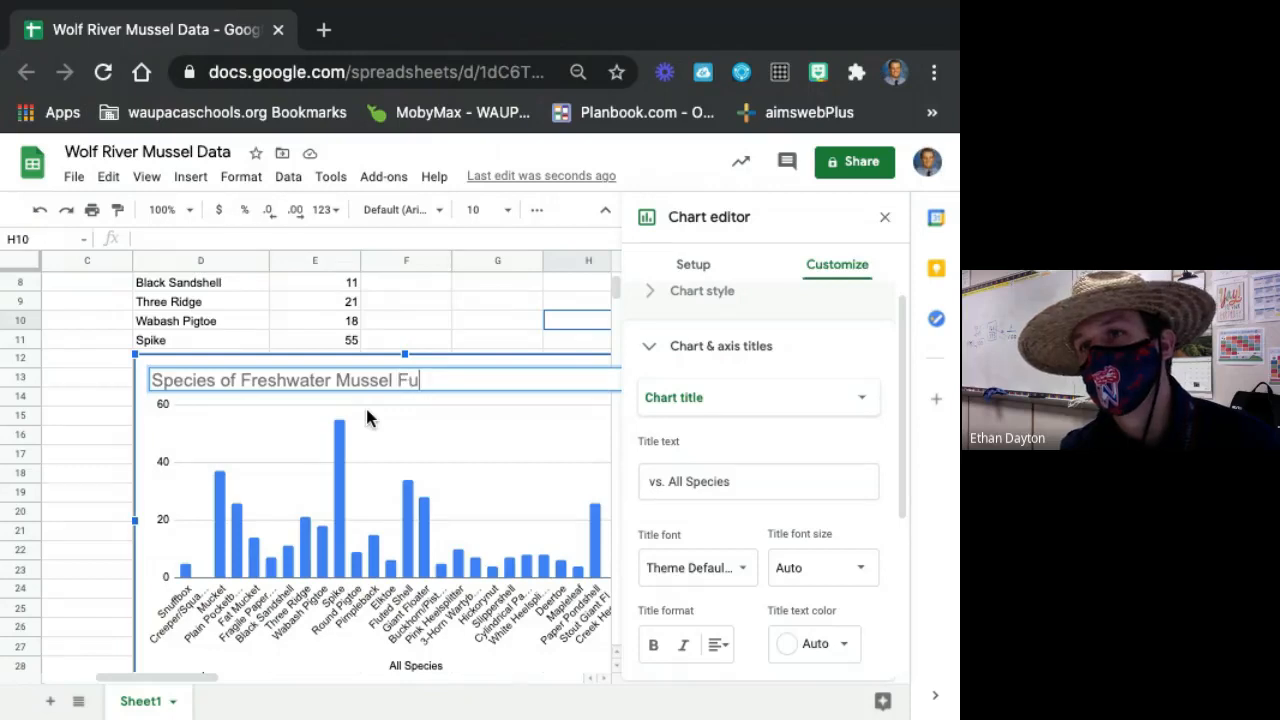
pyautogui.press('BackSpace')
pyautogui.write('oundi')
pyautogui.press('BackSpace')
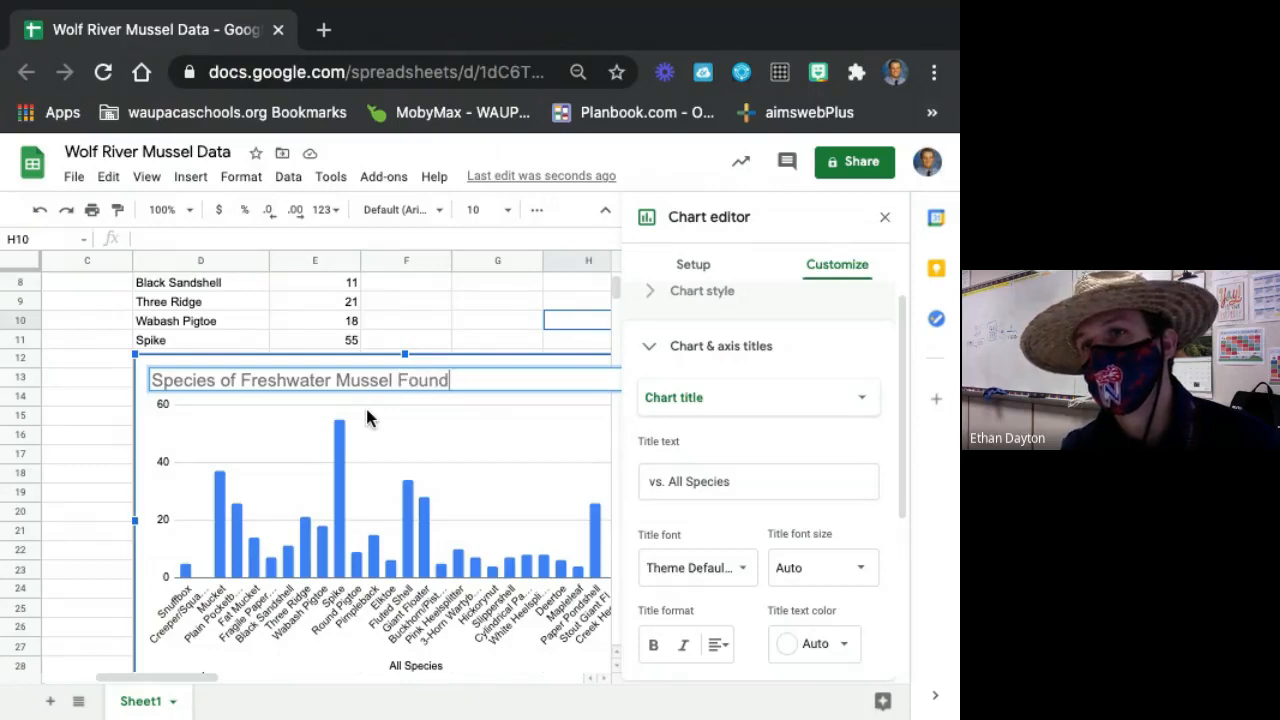
pyautogui.write('in Wolf River')
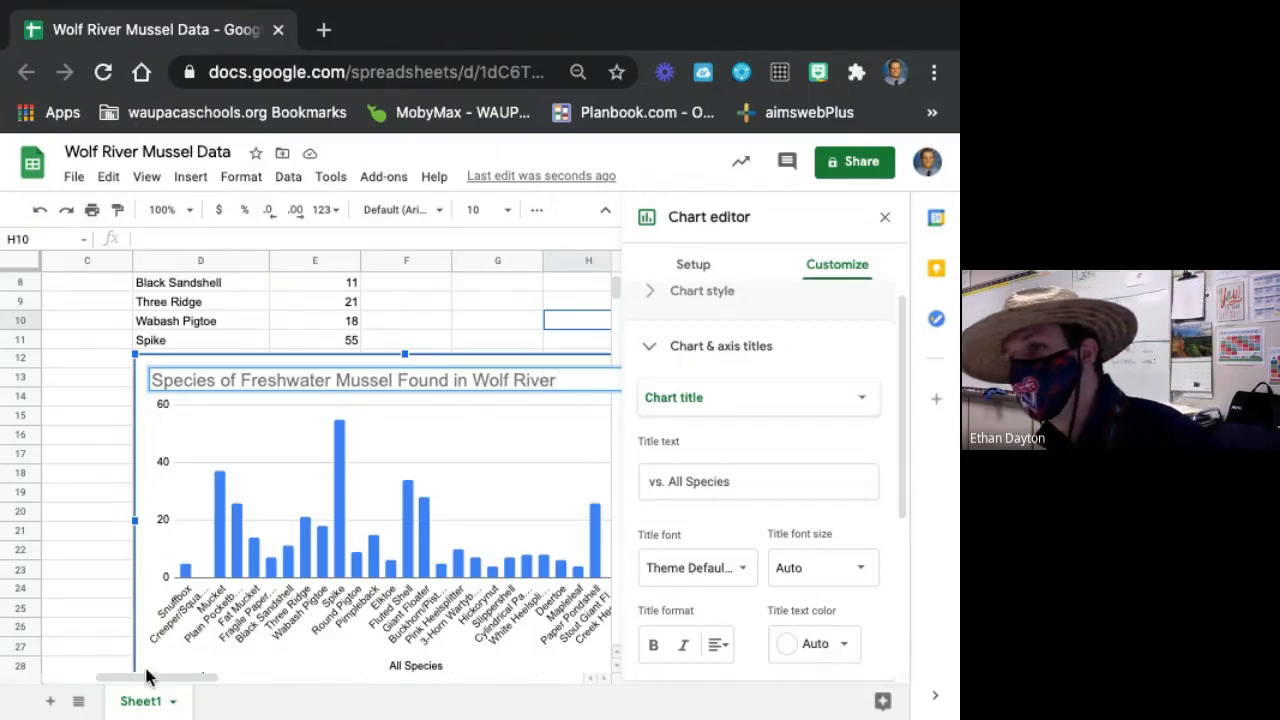
pyautogui.moveTo(166, 678); pyautogui.dragTo(205, 680)
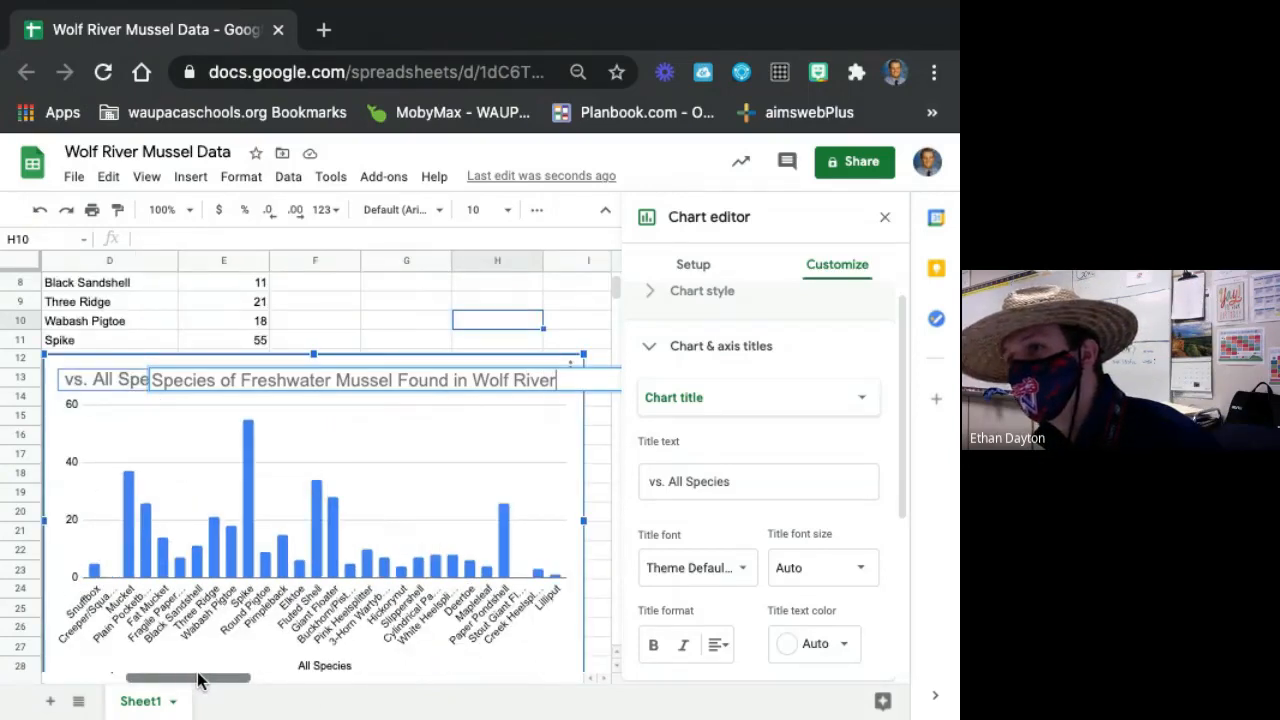
pyautogui.click(114, 376)
pyautogui.press('BackSpace')
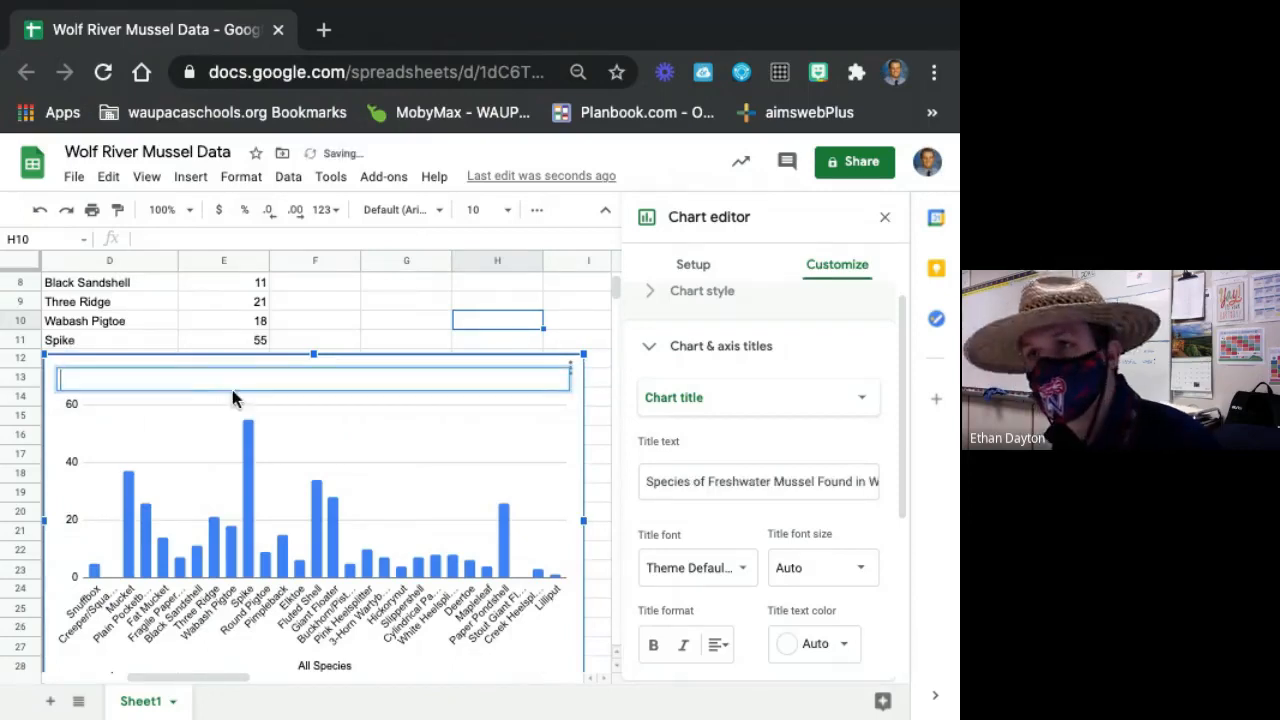
pyautogui.click(452, 401)
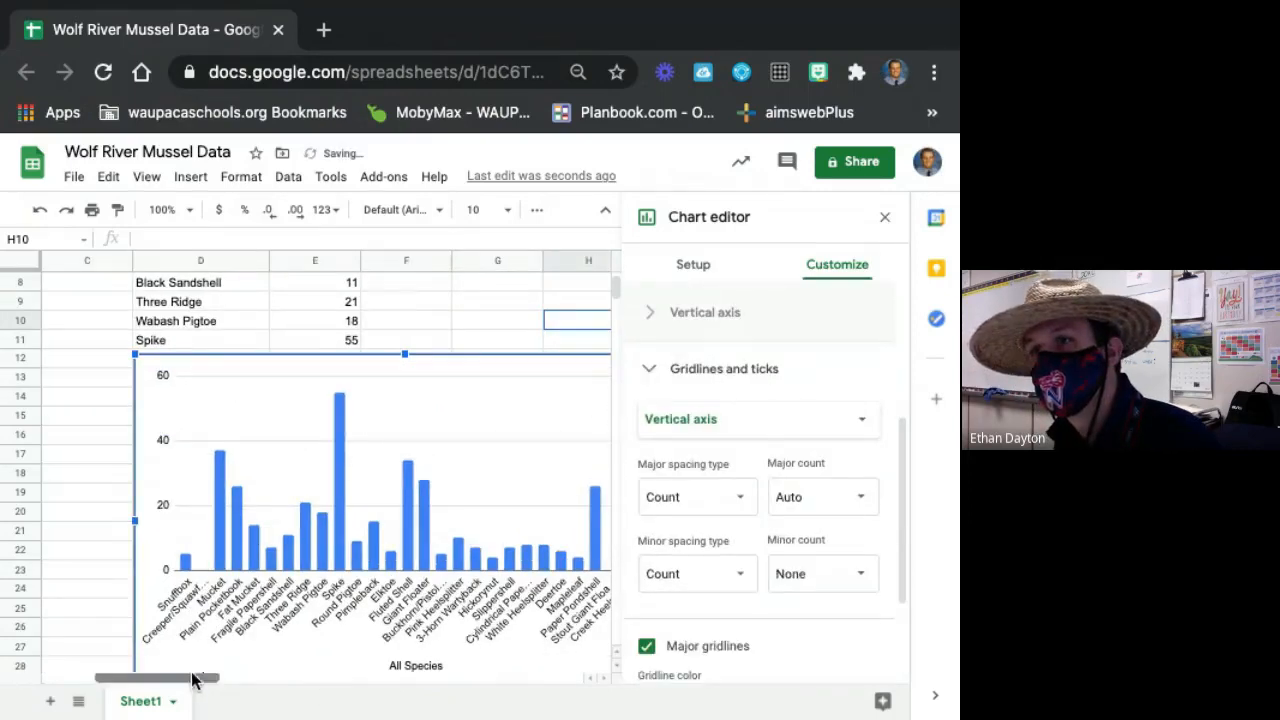
pyautogui.moveTo(191, 677)
pyautogui.mouseDown()
pyautogui.moveTo(480, 677)
pyautogui.moveTo(209, 670)
pyautogui.mouseUp()
pyautogui.click(128, 552)
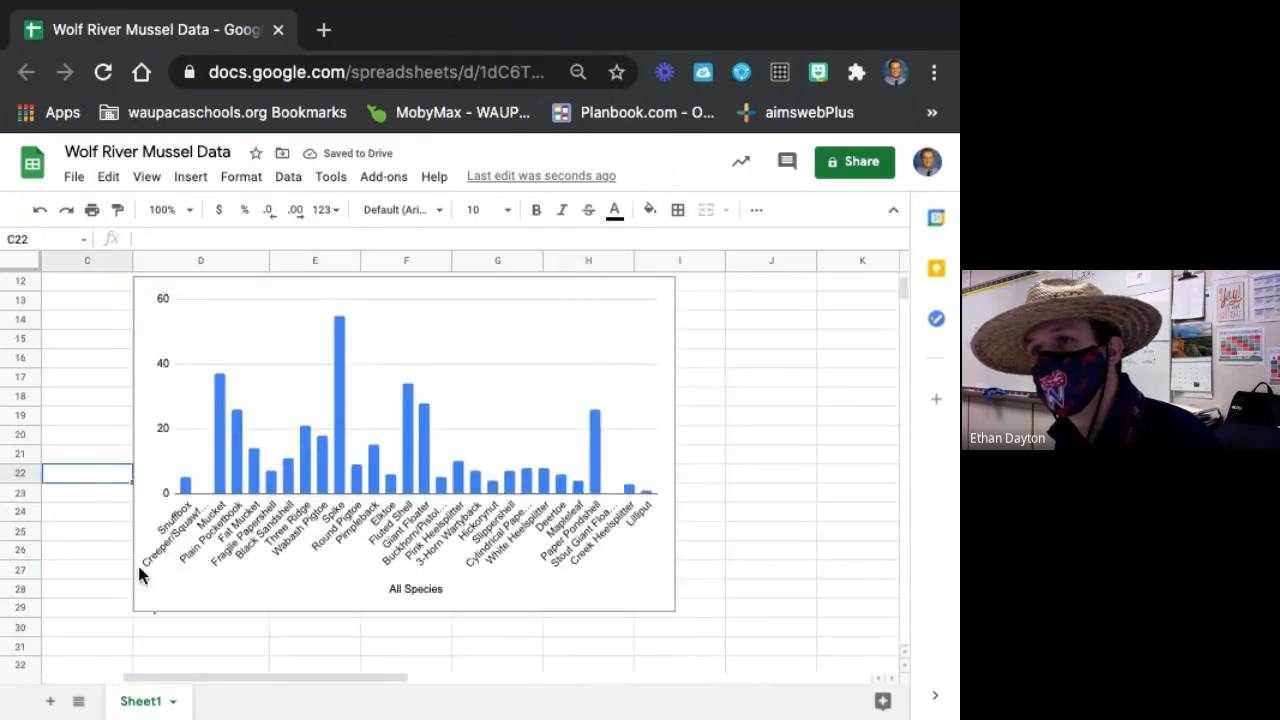
pyautogui.scroll(3, 300, 625)
pyautogui.click(270, 440)
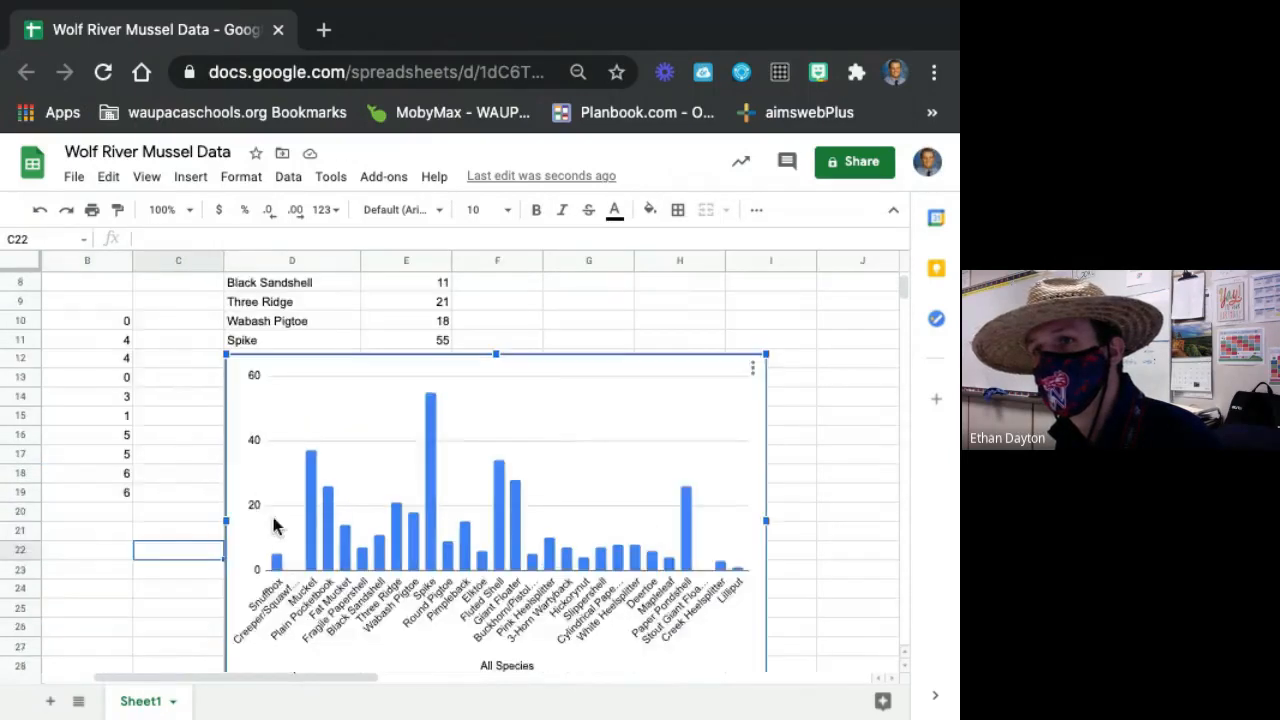
pyautogui.scroll(2, 484, 444)
pyautogui.moveTo(496, 447); pyautogui.dragTo(499, 436)
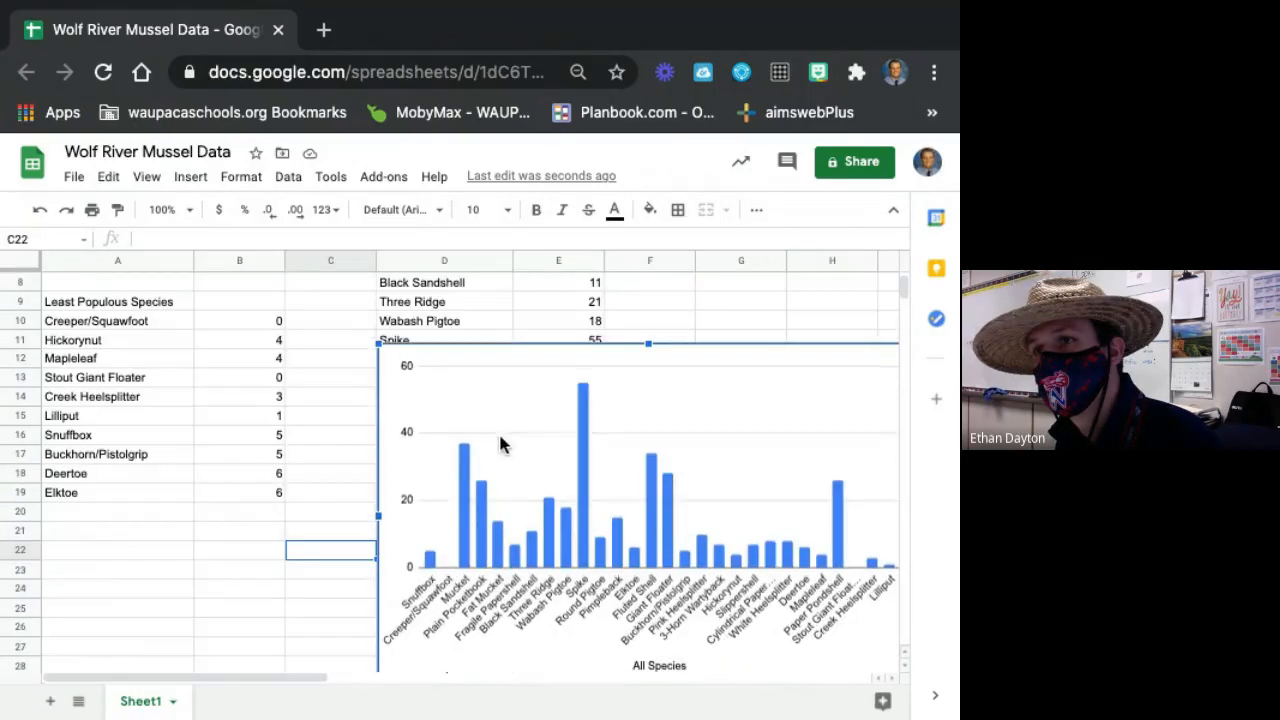
pyautogui.moveTo(317, 680); pyautogui.dragTo(514, 686)
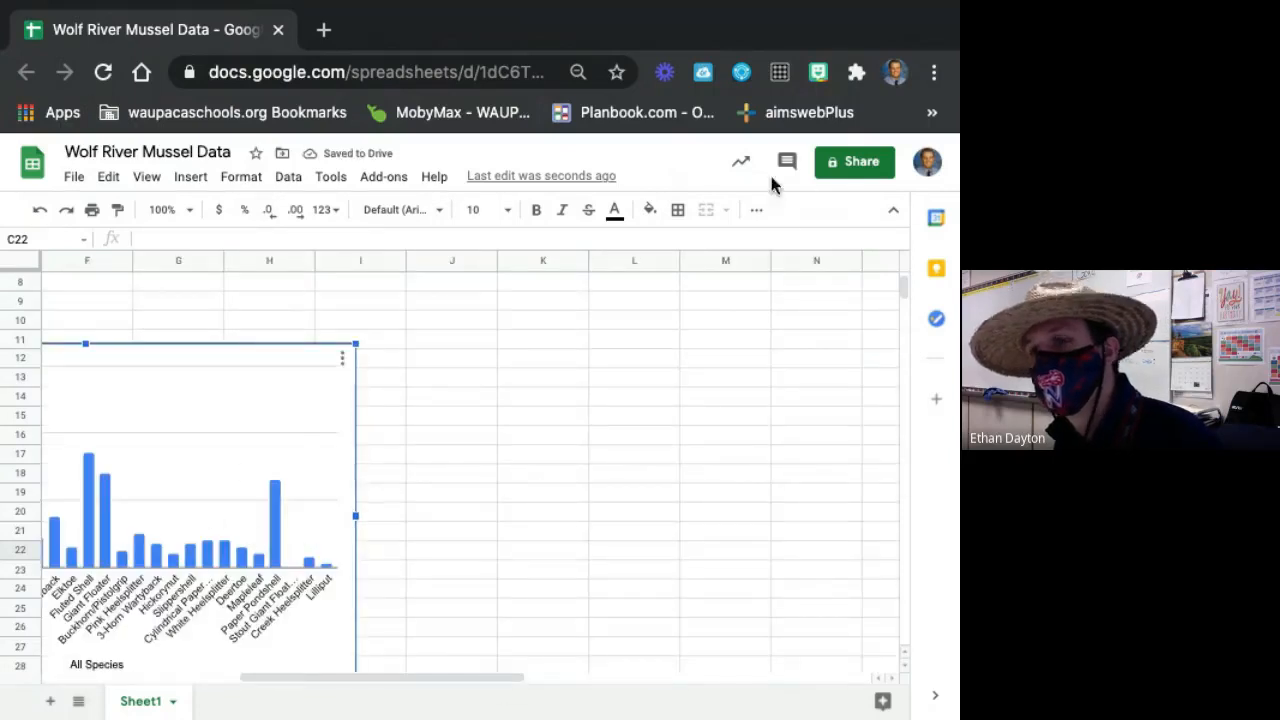
pyautogui.press('super+z')
pyautogui.press('super+z')
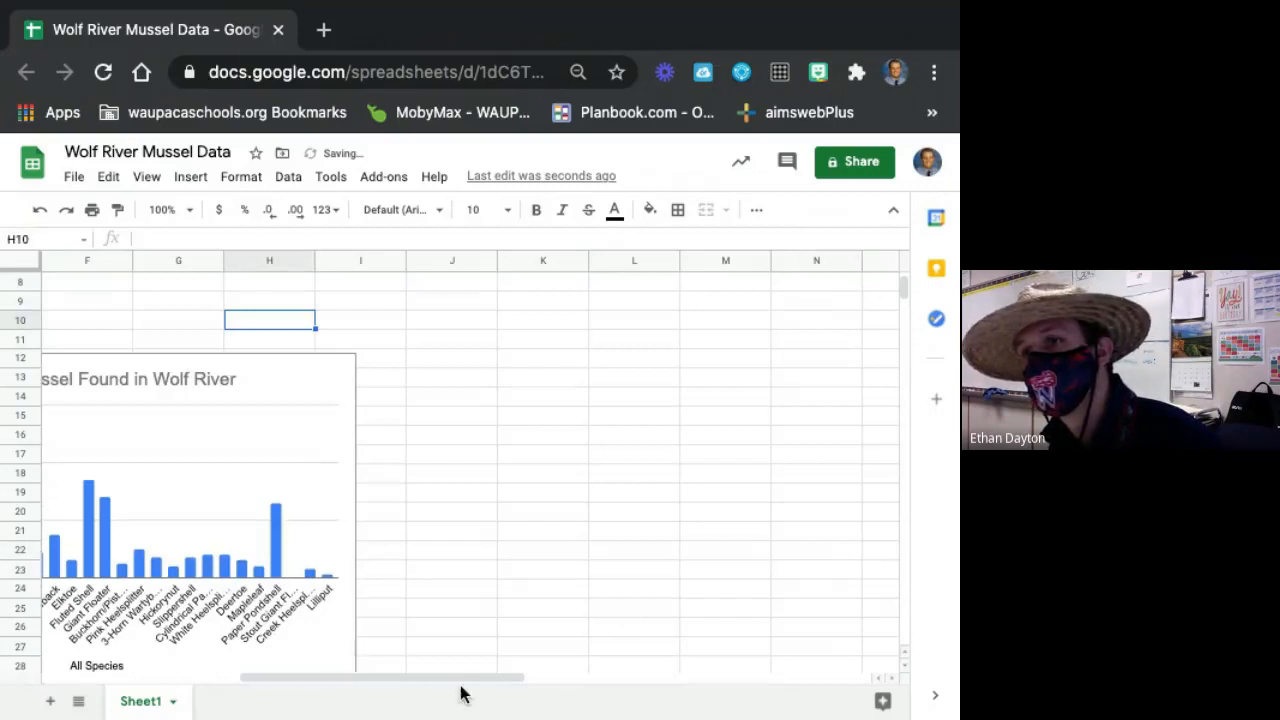
# Open the horizontal axis title settings of the species chart and look over the title text and formatting options.
pyautogui.moveTo(457, 682); pyautogui.dragTo(329, 688)
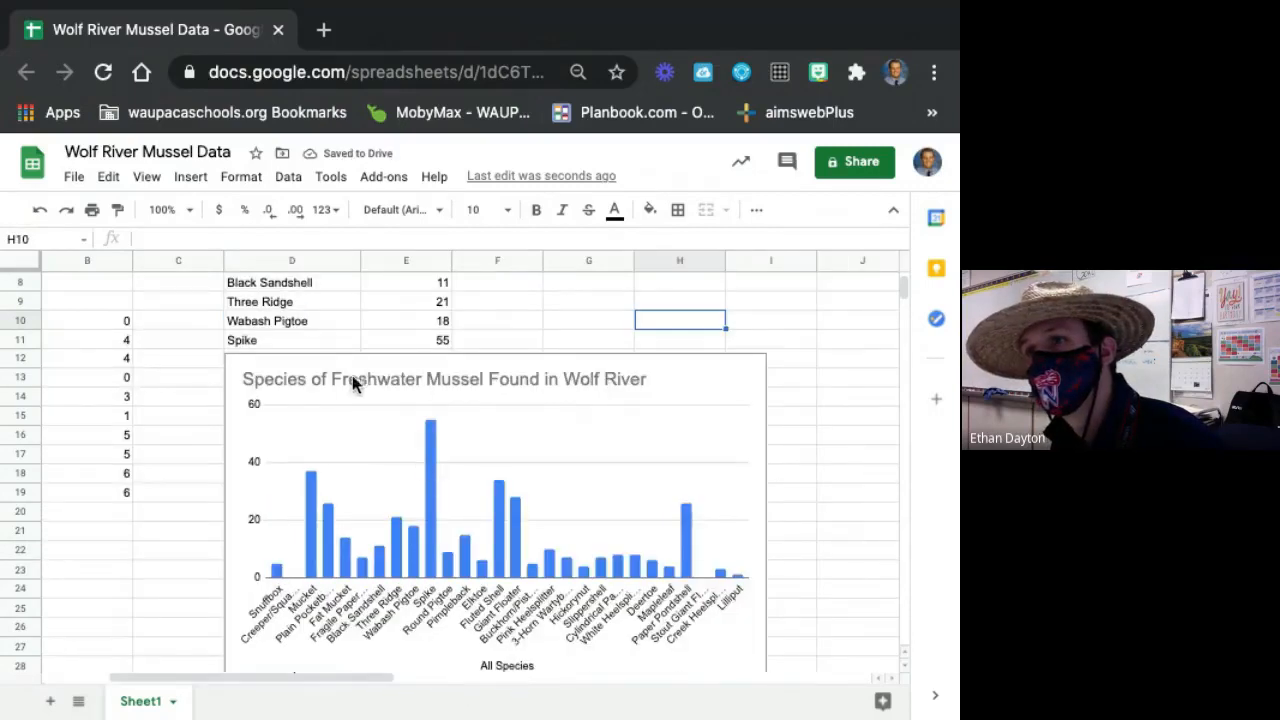
pyautogui.hscroll(-2, 352, 375)
pyautogui.rightClick(755, 442)
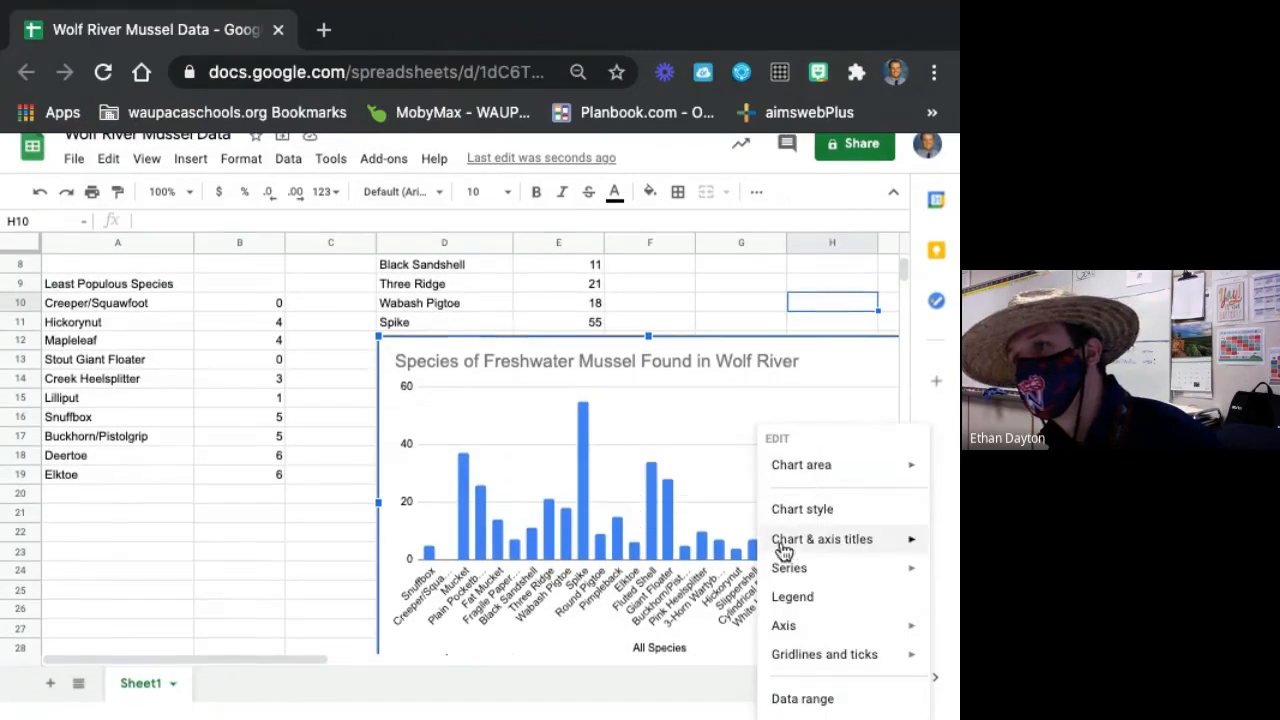
pyautogui.moveTo(826, 538)
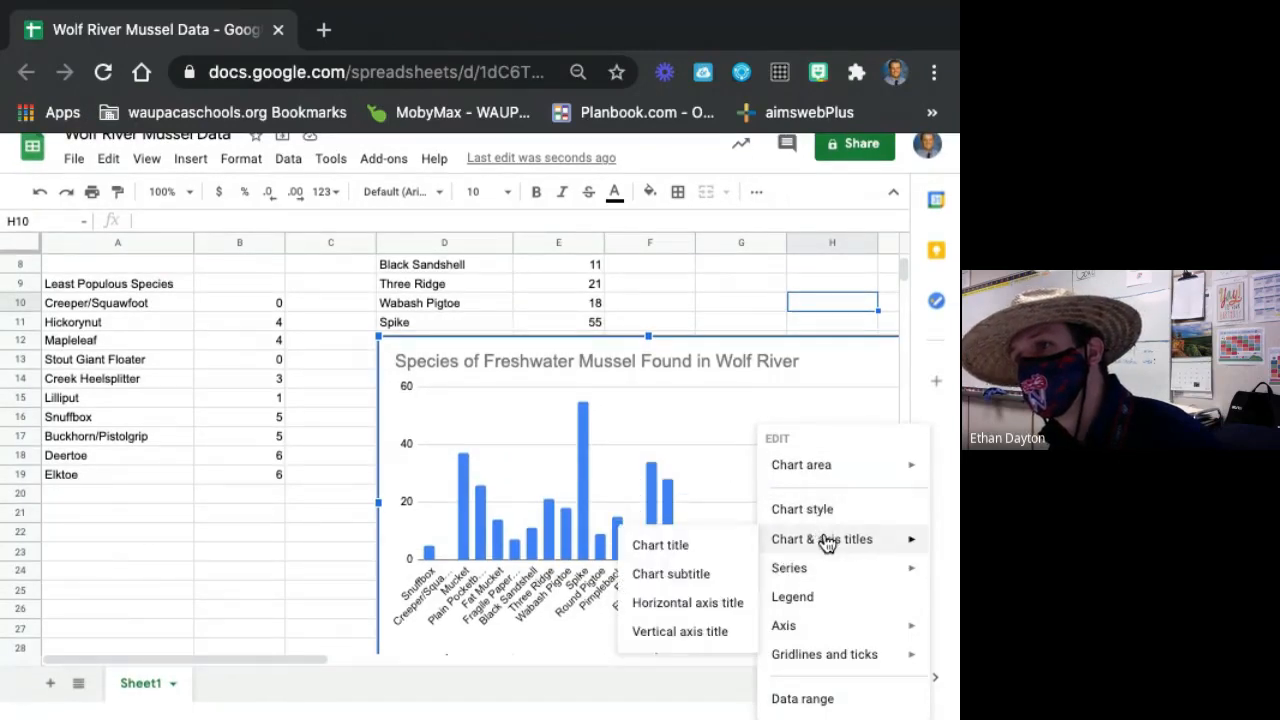
pyautogui.click(688, 603)
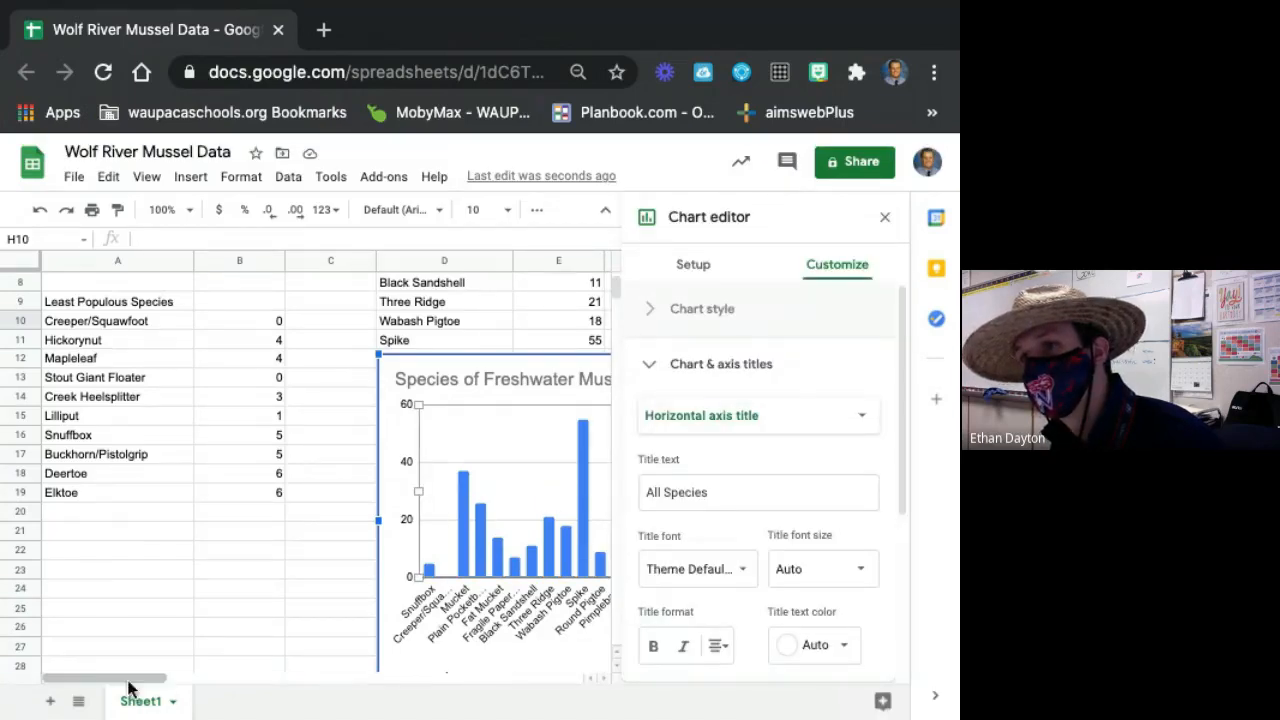
pyautogui.moveTo(132, 680); pyautogui.dragTo(206, 703)
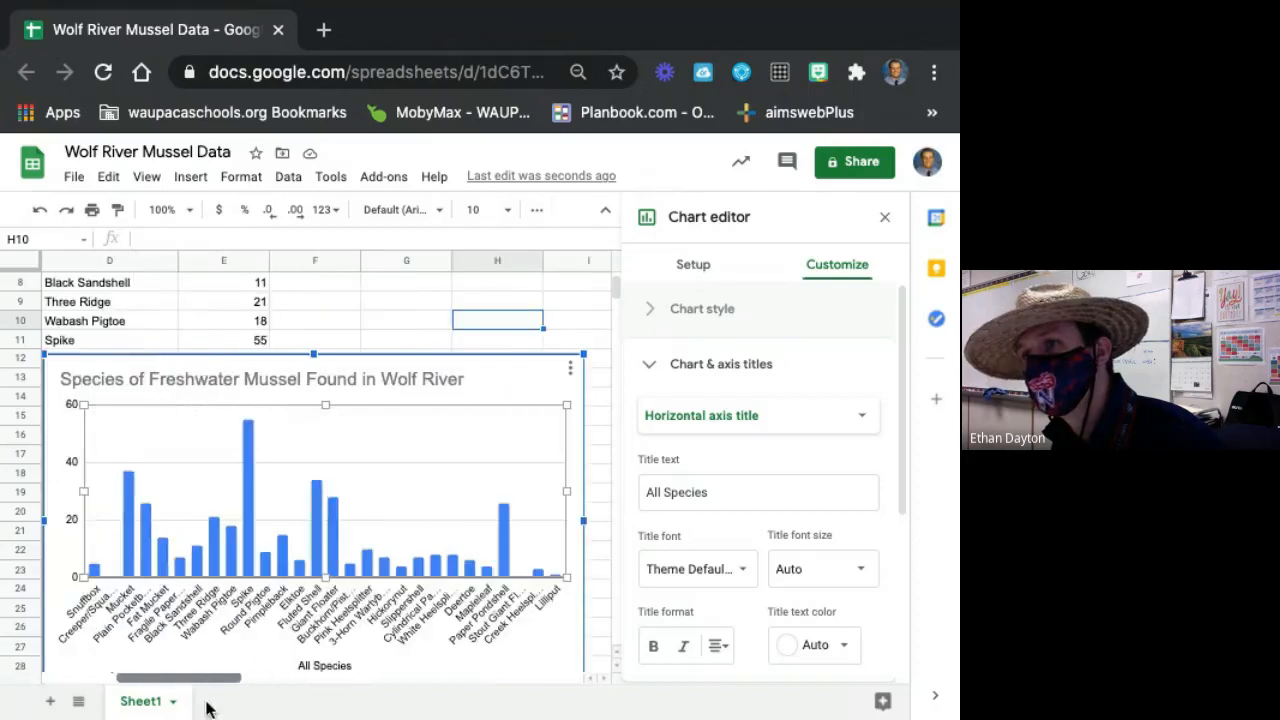
pyautogui.scroll(-1, 697, 433)
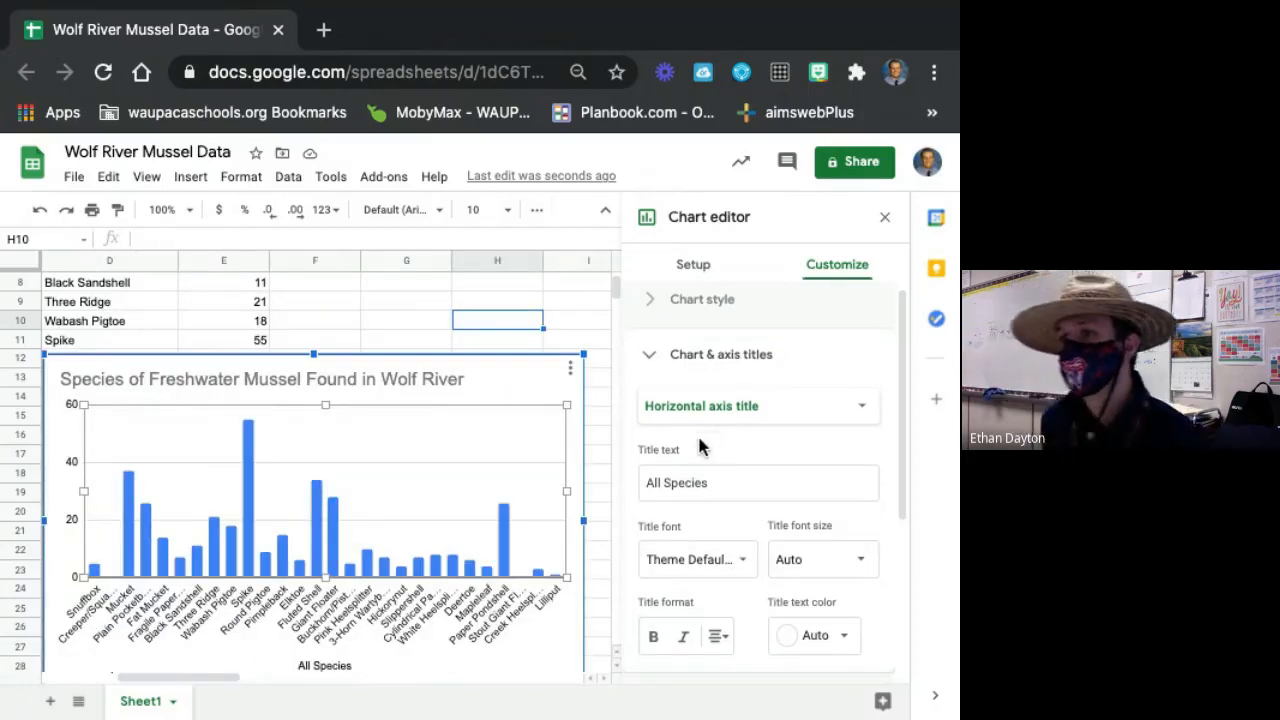
pyautogui.scroll(-2, 694, 394)
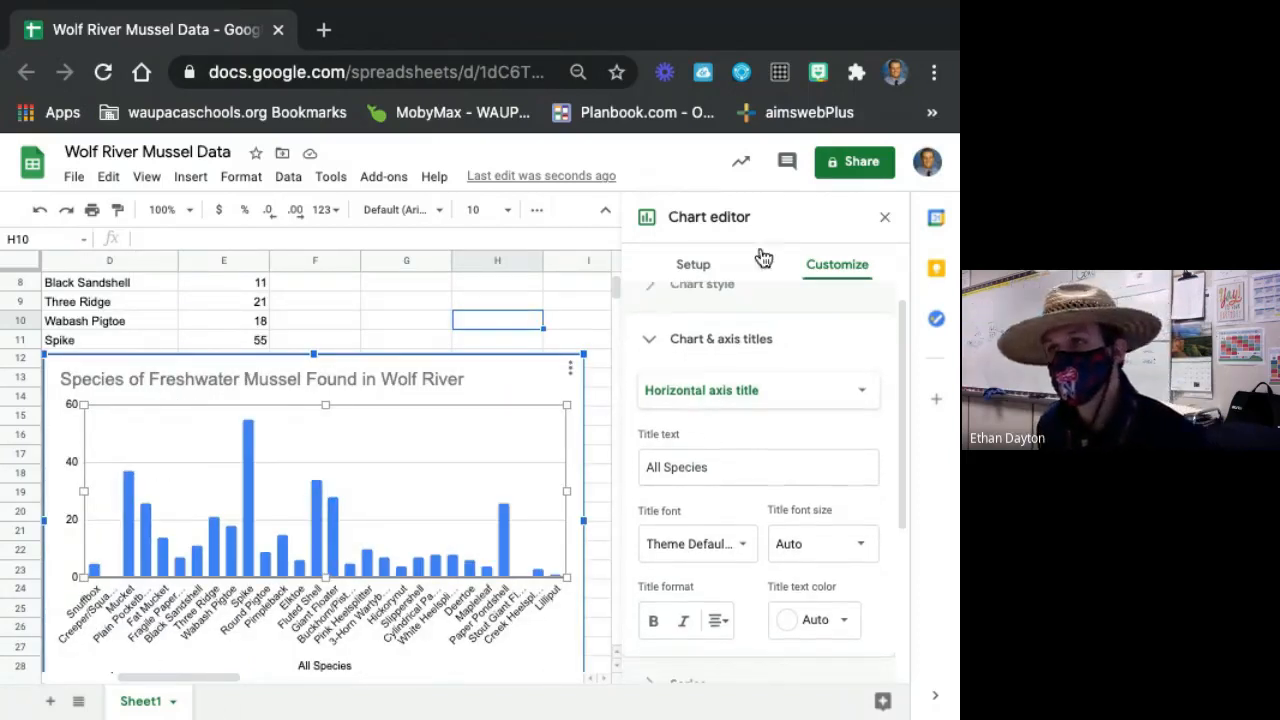
pyautogui.scroll(-2, 740, 420)
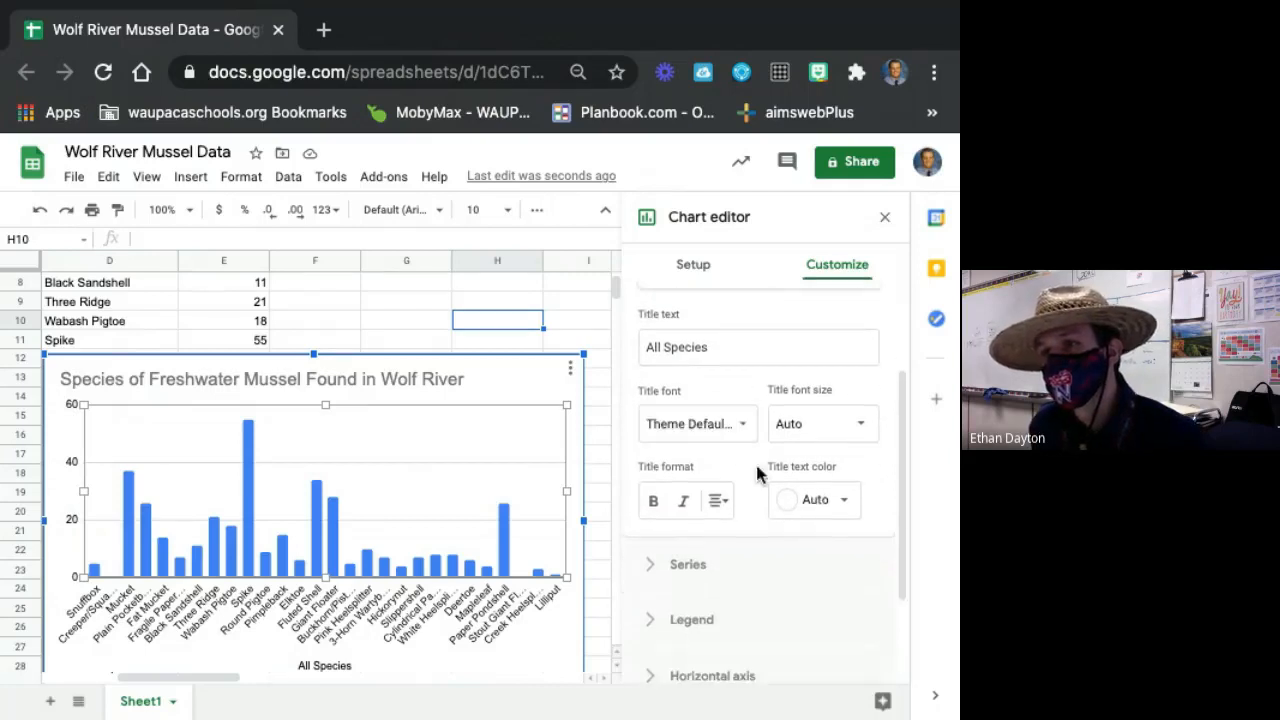
# Center the species chart's title and make it bold.
pyautogui.click(312, 380)
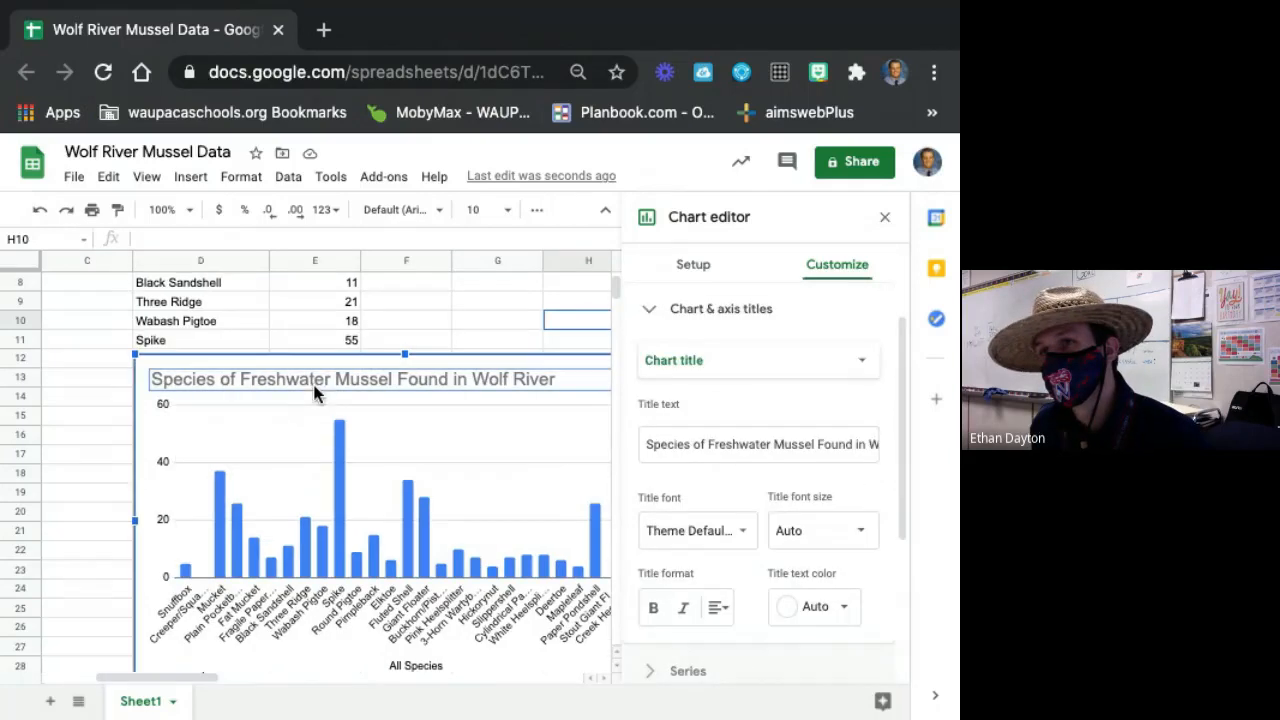
pyautogui.click(719, 608)
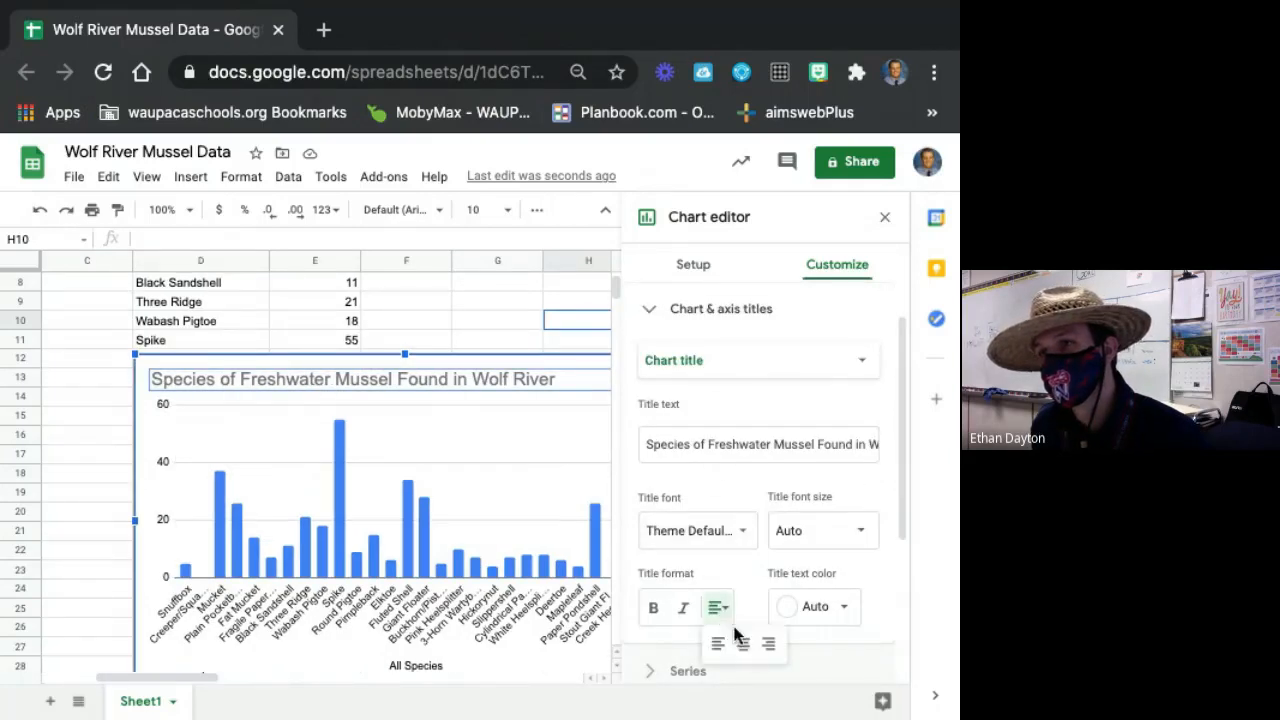
pyautogui.click(744, 645)
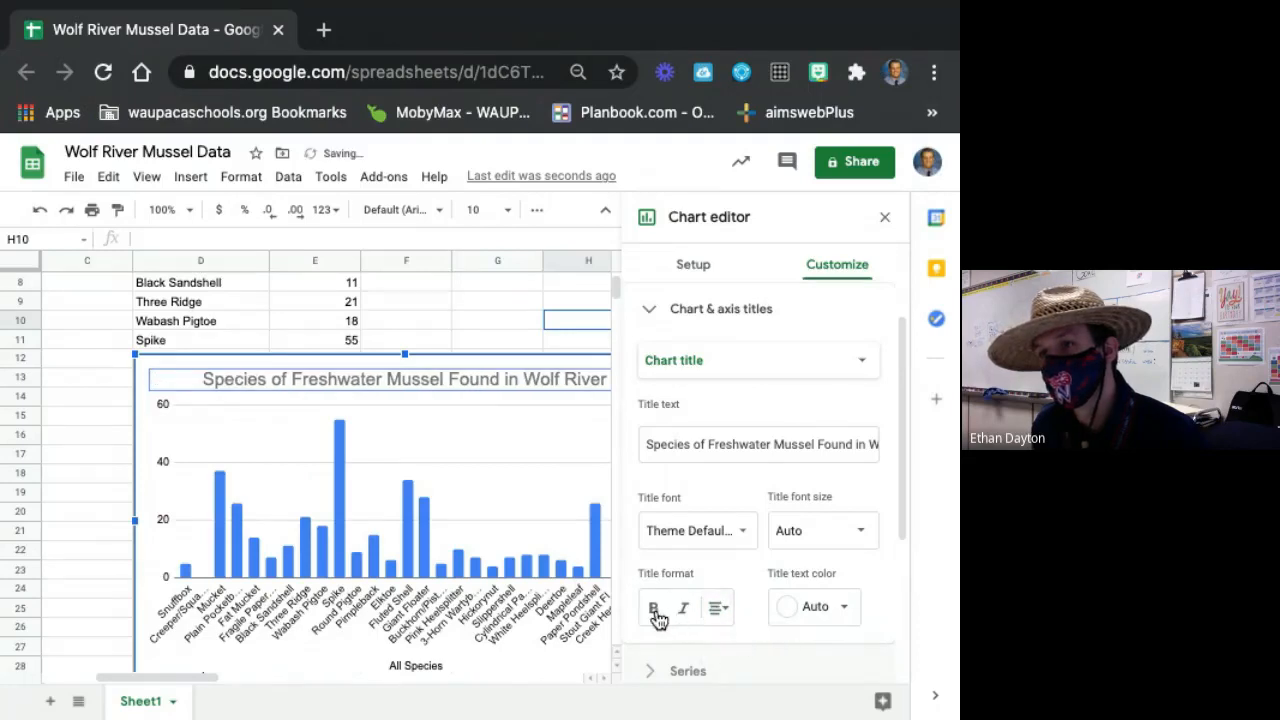
pyautogui.click(653, 608)
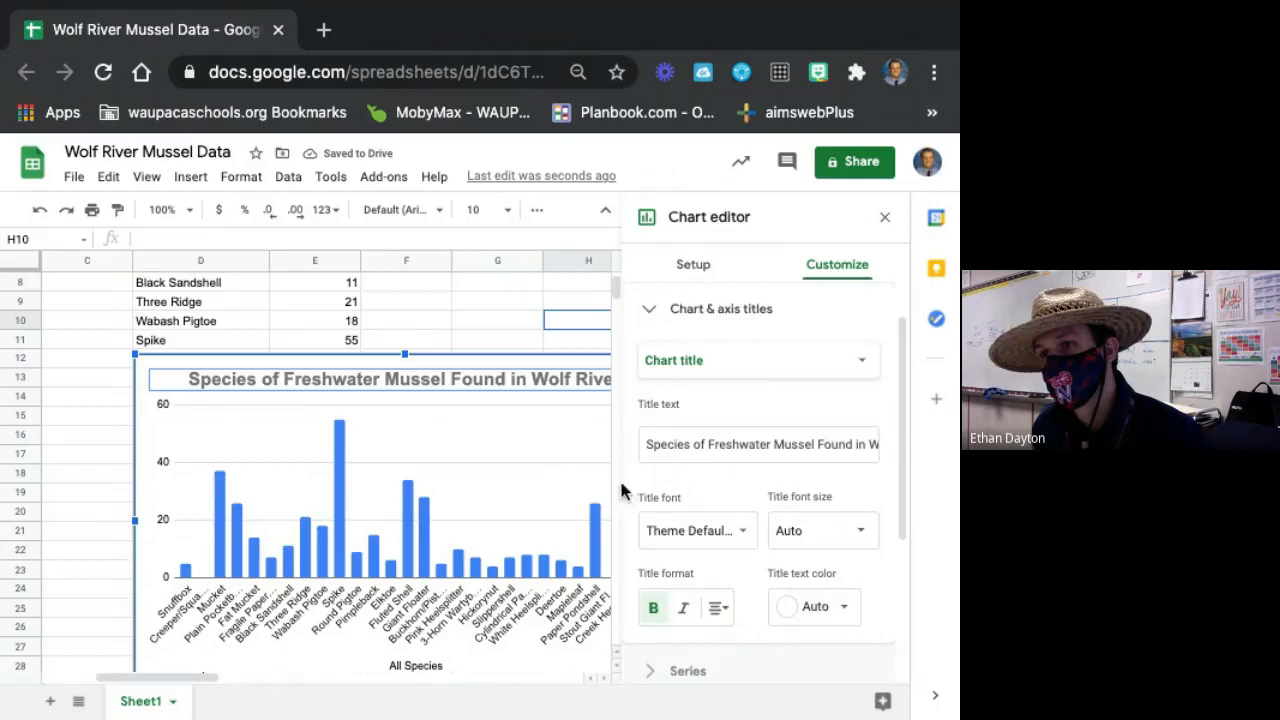
# Look through the chart's vertical axis label font choices and recheck the chart title settings.
pyautogui.scroll(1, 760, 600)
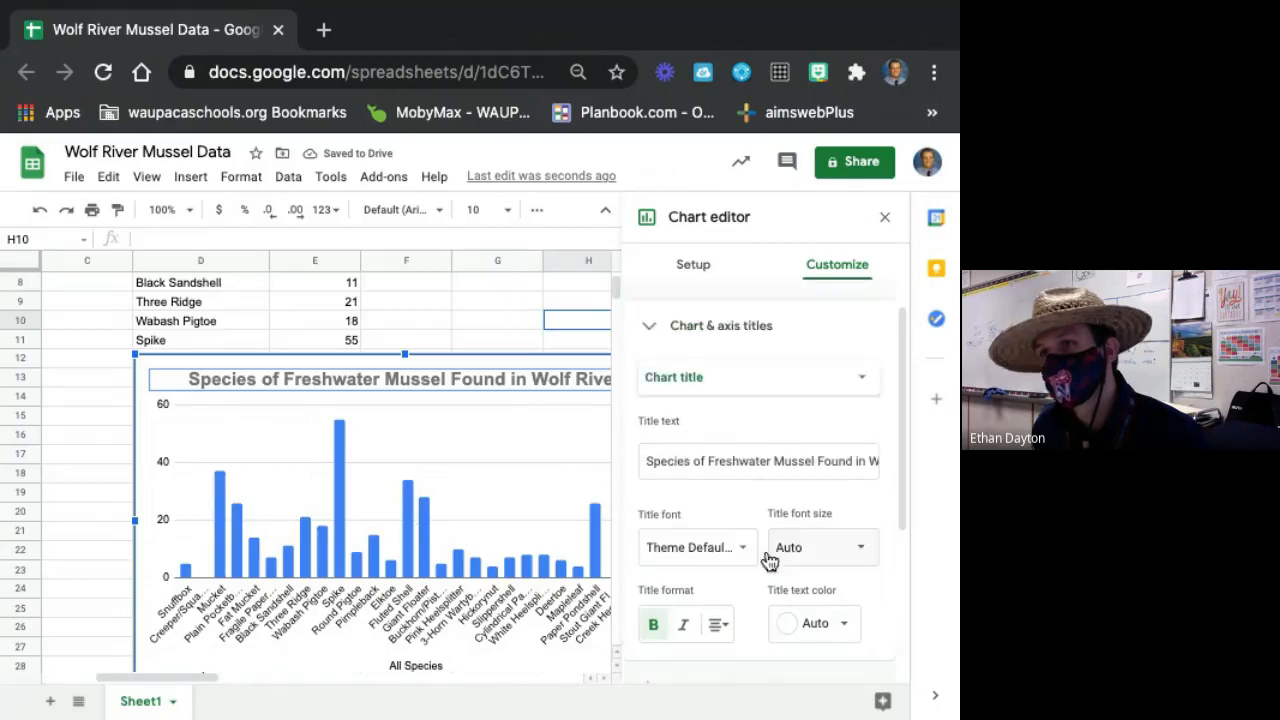
pyautogui.click(665, 332)
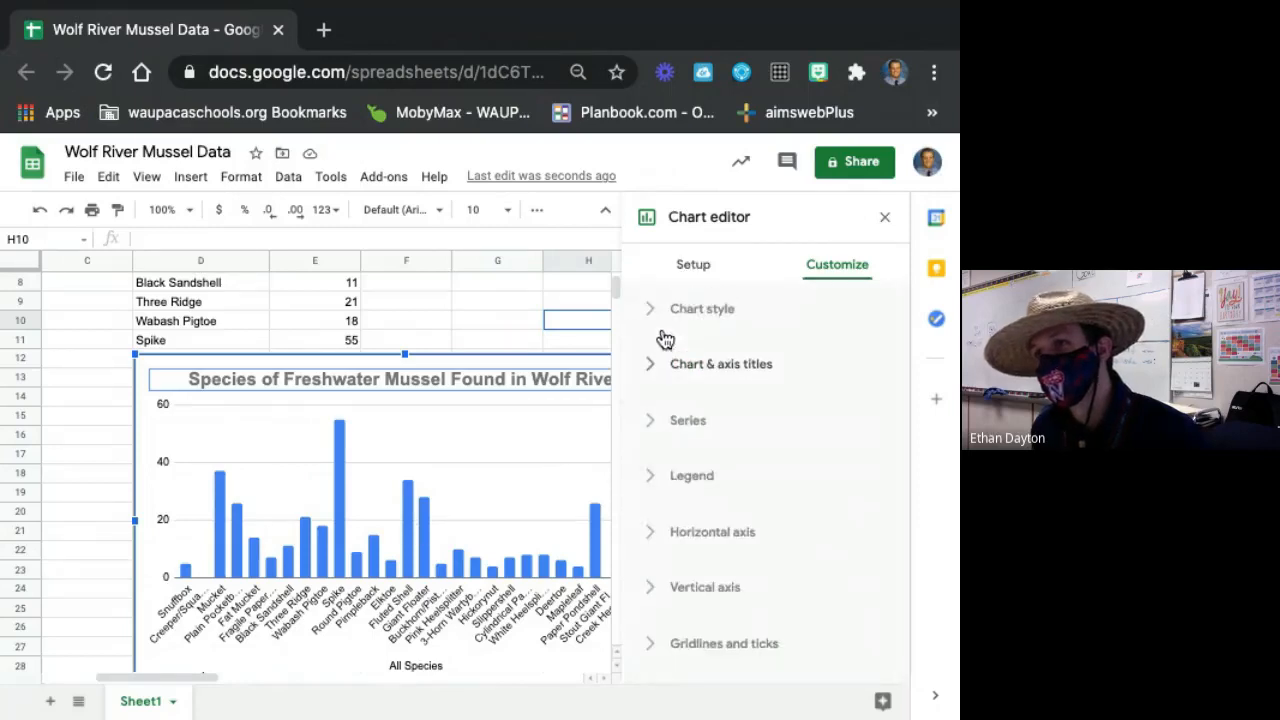
pyautogui.click(655, 588)
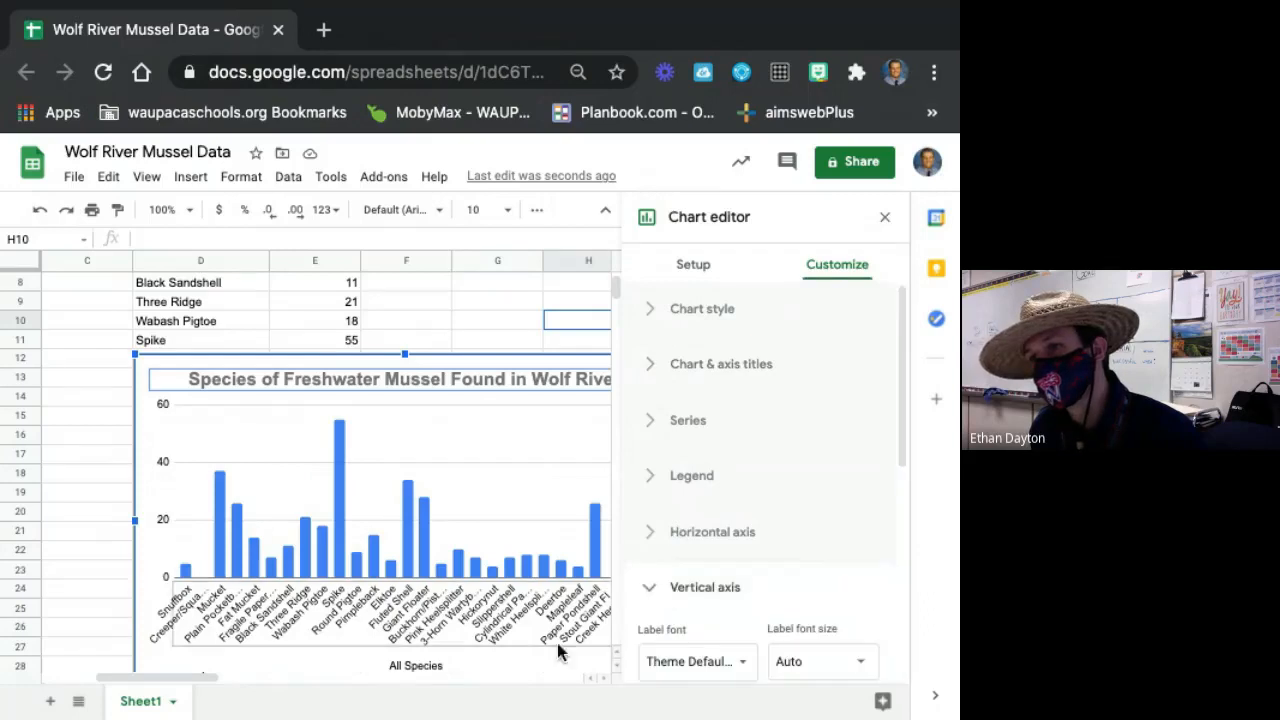
pyautogui.scroll(-1, 770, 608)
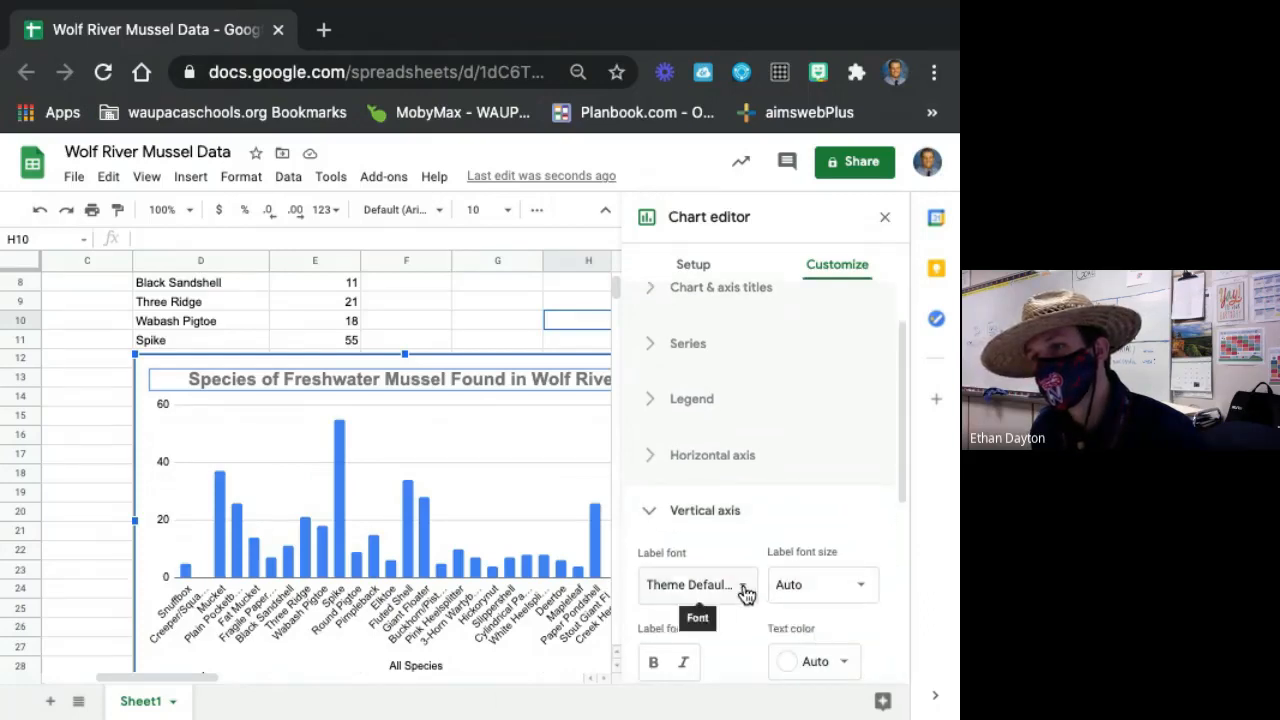
pyautogui.click(744, 591)
pyautogui.scroll(-1, 803, 580)
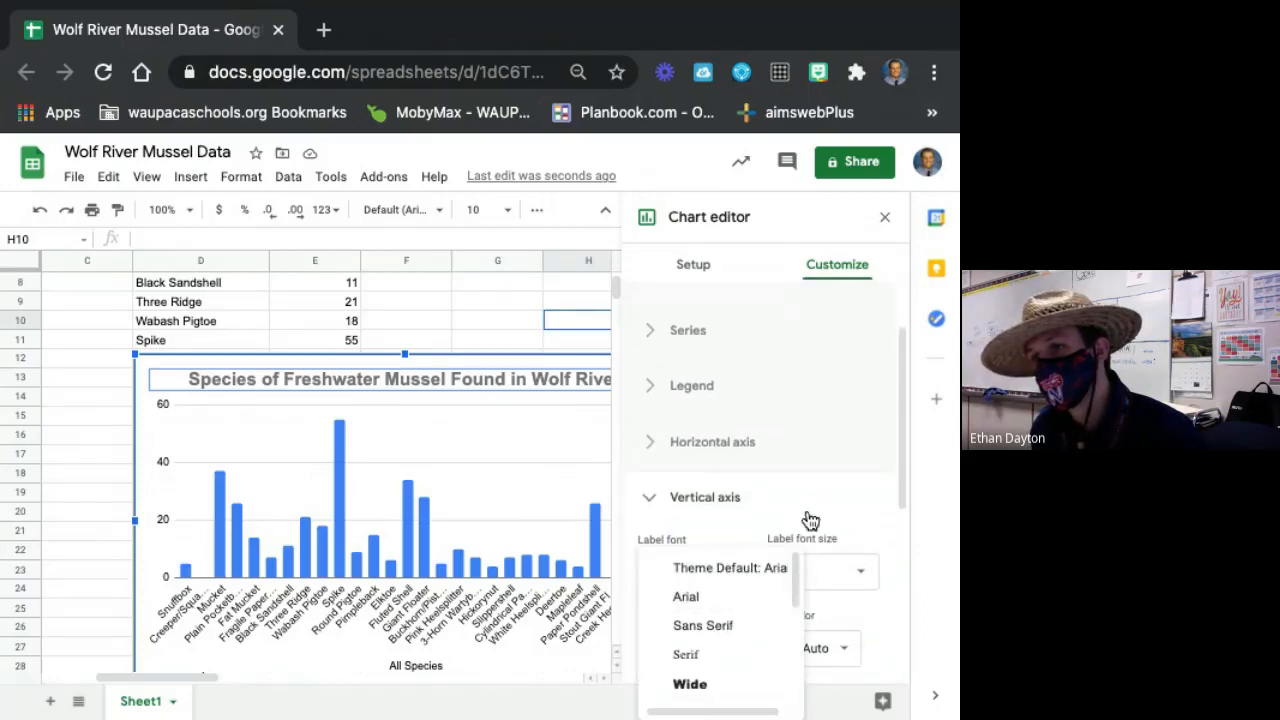
pyautogui.click(808, 516)
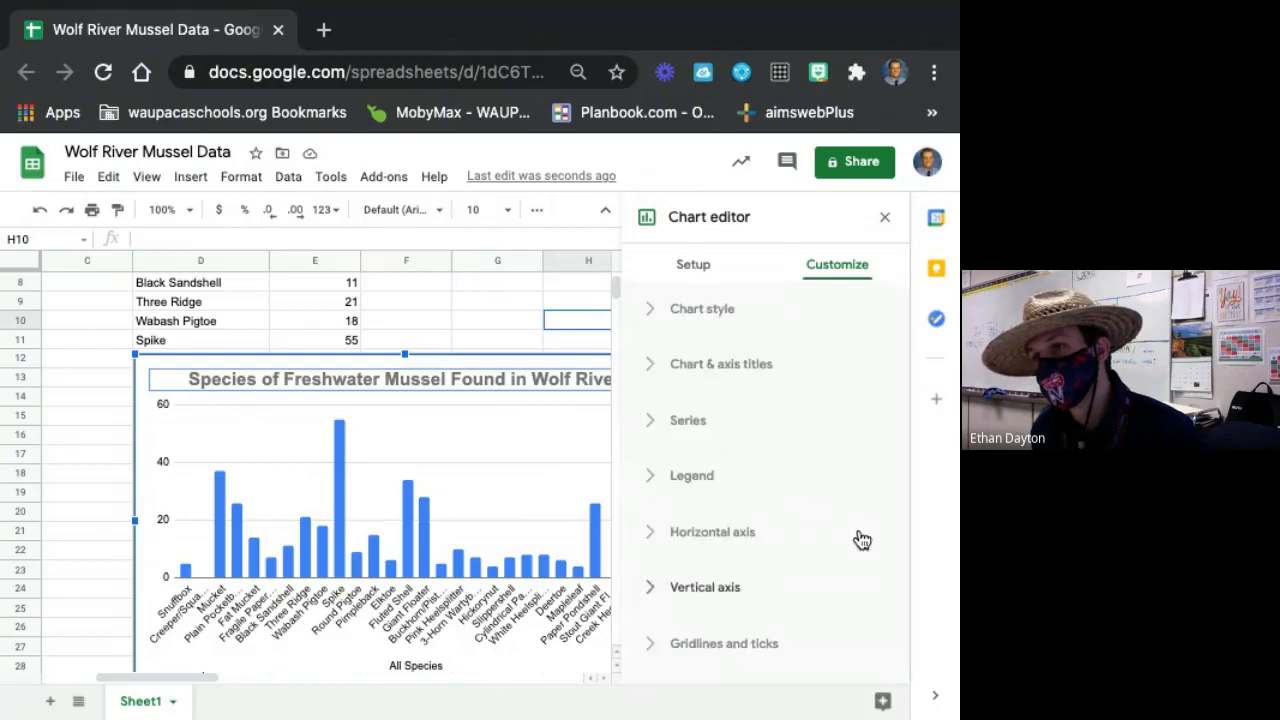
pyautogui.click(686, 366)
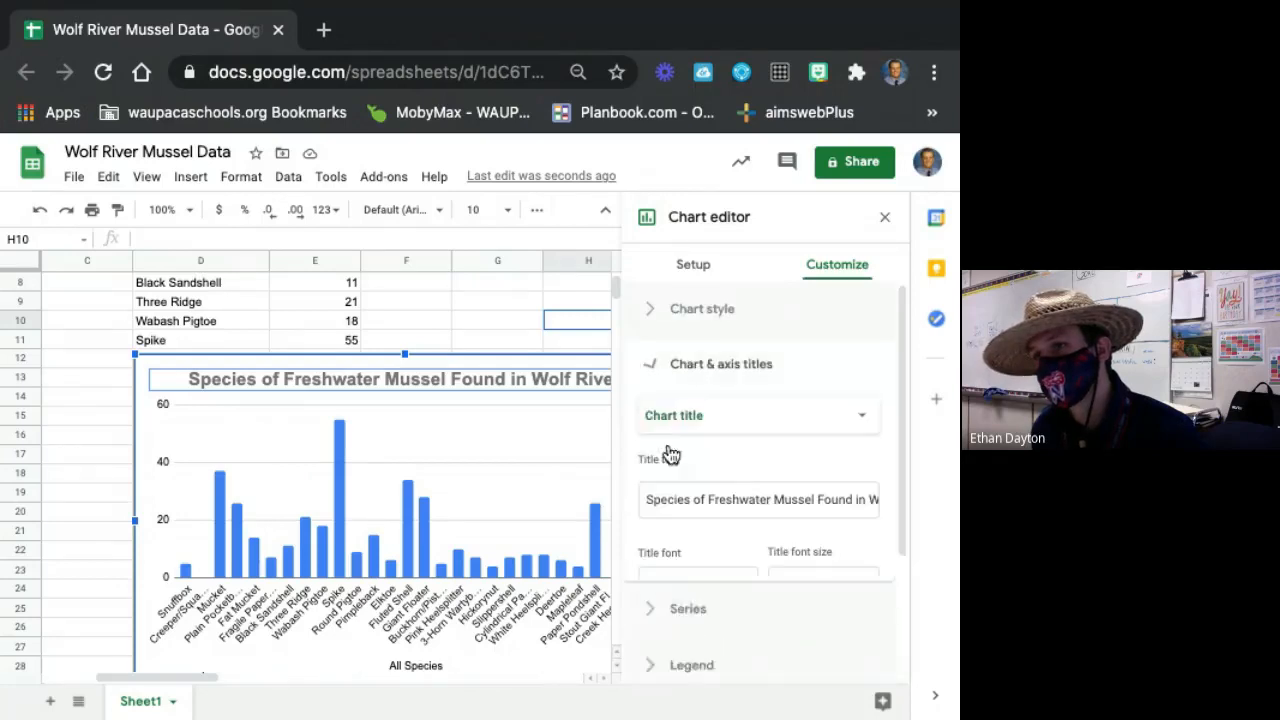
pyautogui.click(706, 376)
# Set the species chart's vertical axis minimum to 0 and maximum to 60.
pyautogui.click(660, 592)
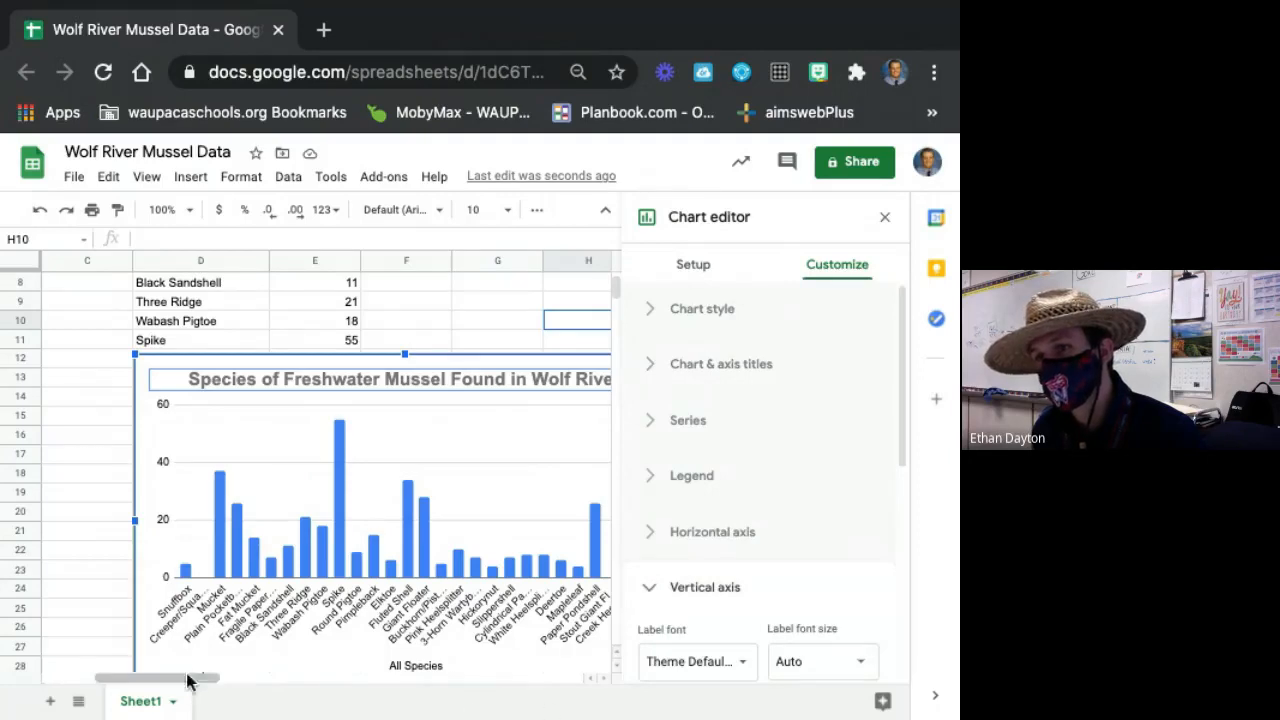
pyautogui.moveTo(186, 680)
pyautogui.mouseDown()
pyautogui.moveTo(300, 677)
pyautogui.moveTo(200, 680)
pyautogui.mouseUp()
pyautogui.scroll(-5, 737, 600)
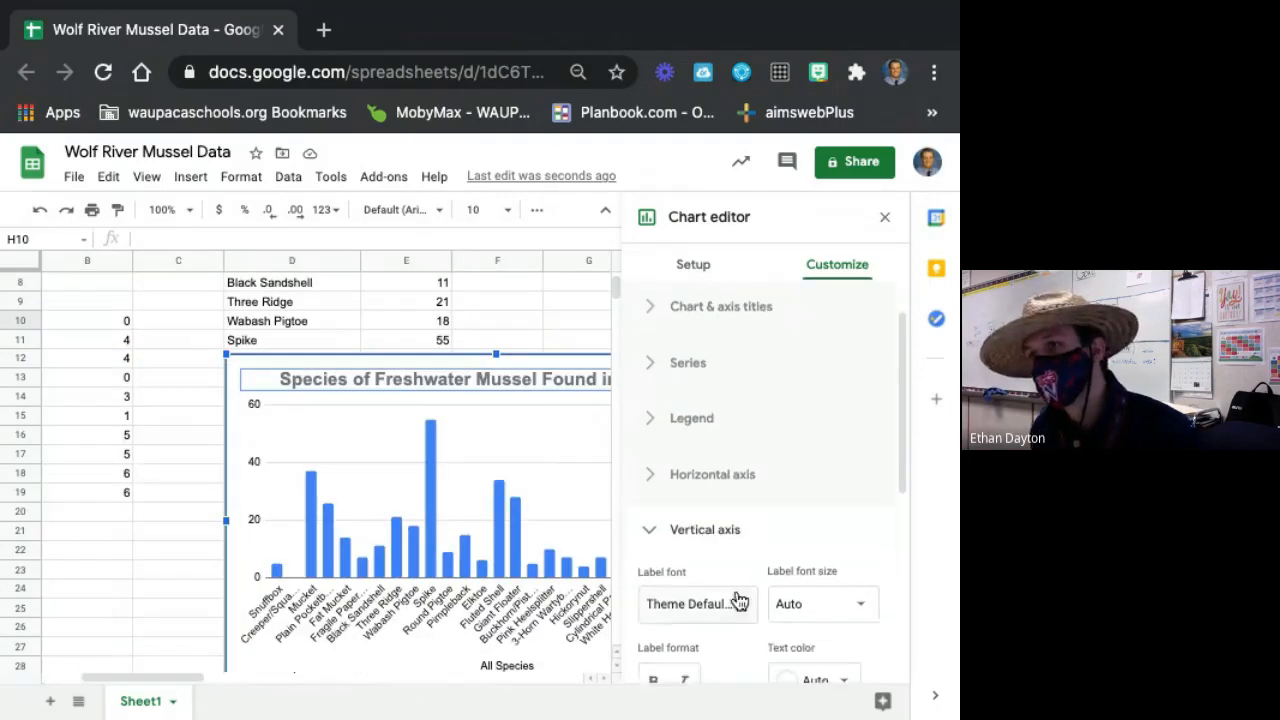
pyautogui.scroll(-2, 822, 650)
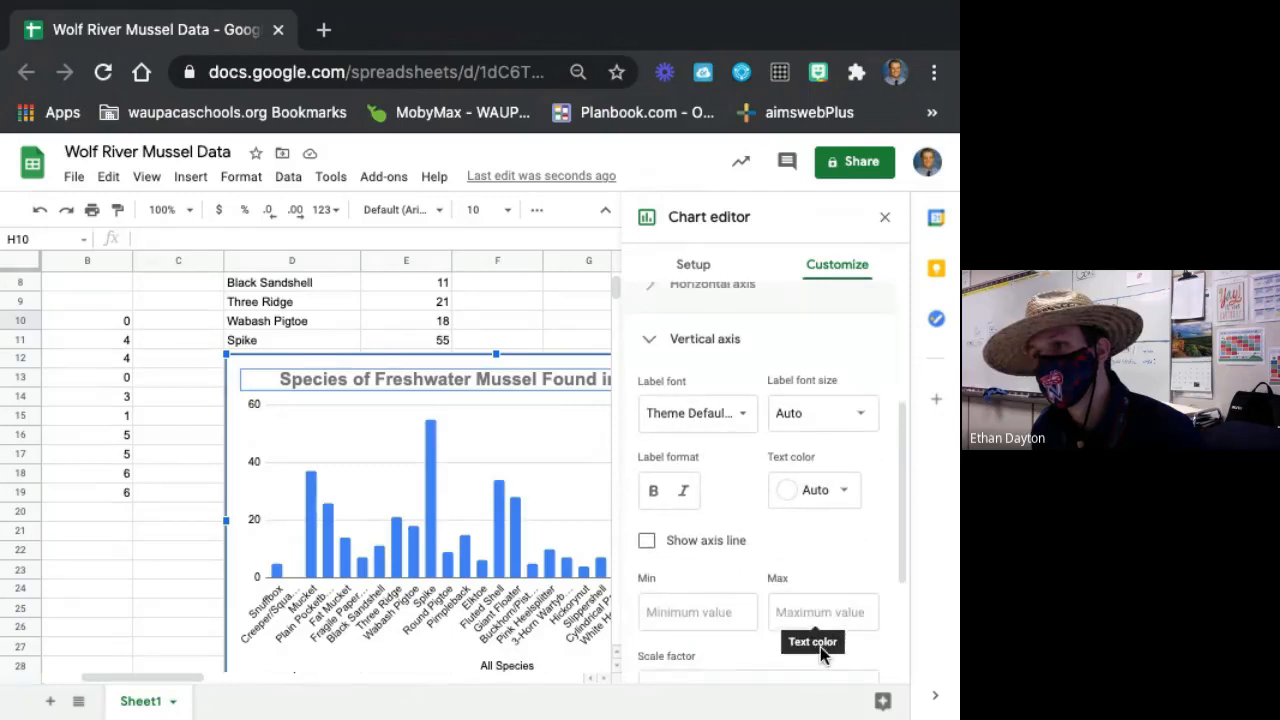
pyautogui.write('0')
pyautogui.click(860, 584)
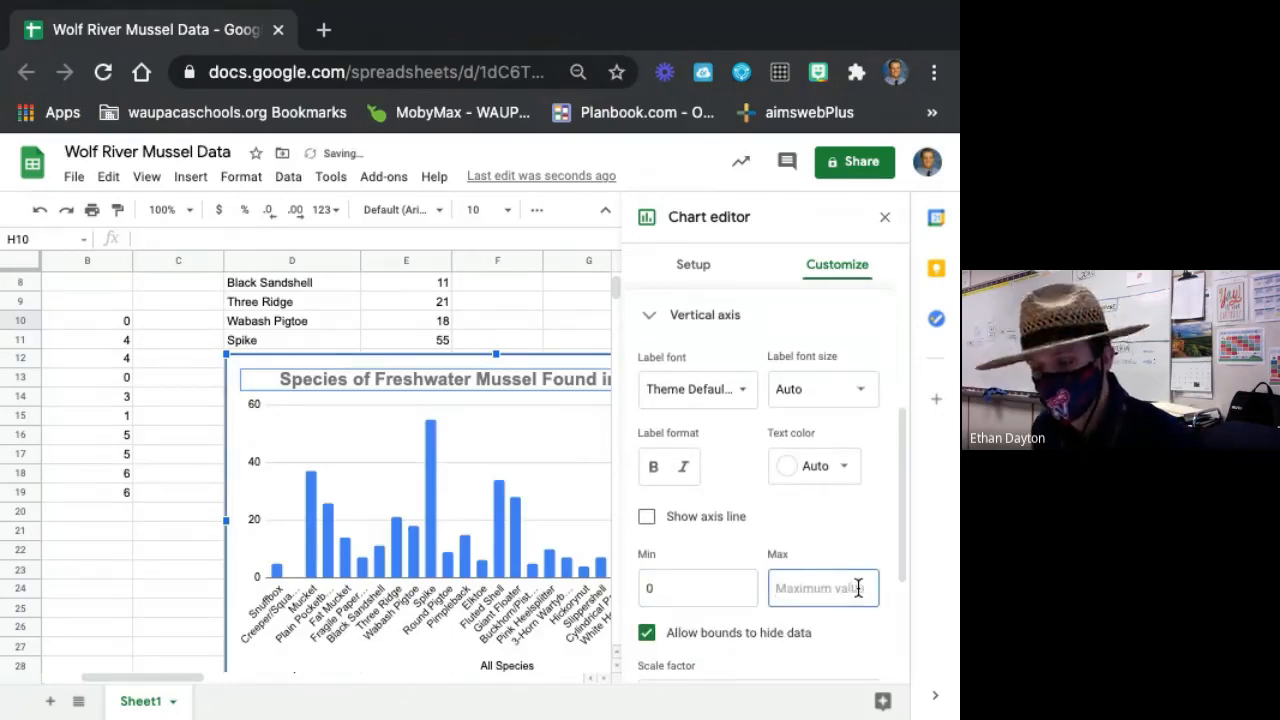
pyautogui.write('60')
# Look through the scale factor and number format choices for the species chart's vertical axis.
pyautogui.scroll(-2, 852, 615)
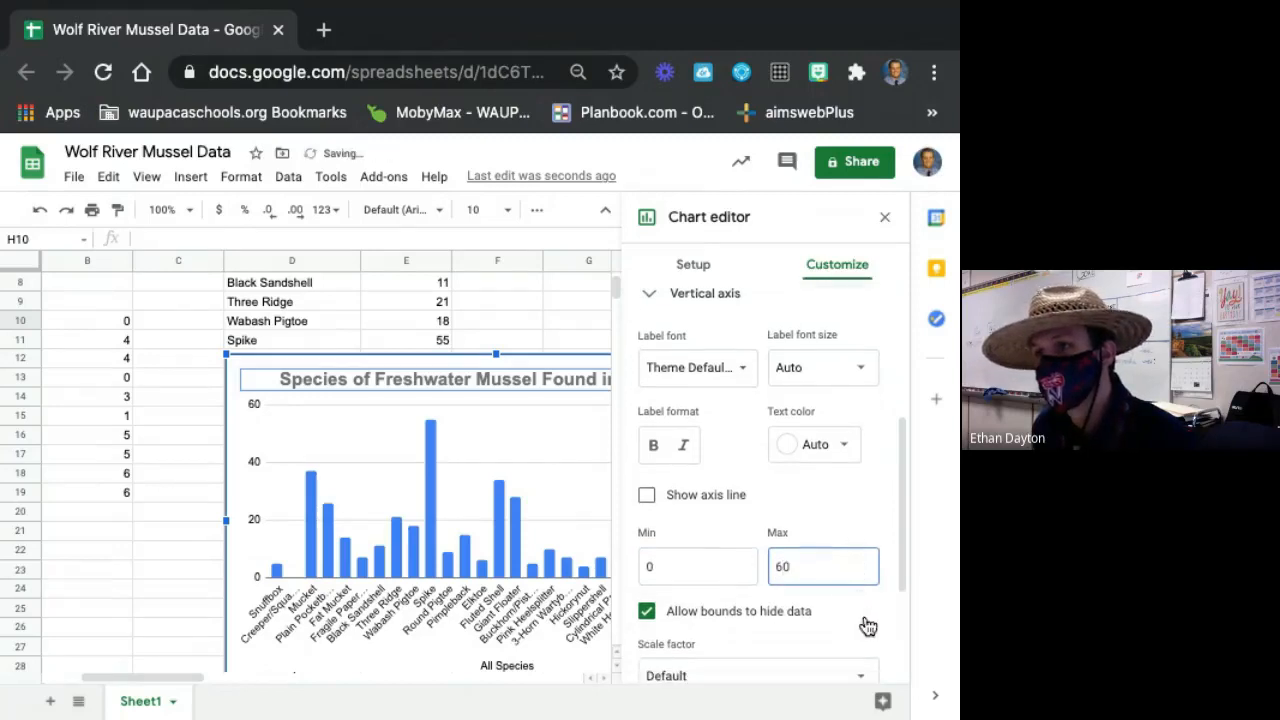
pyautogui.click(854, 623)
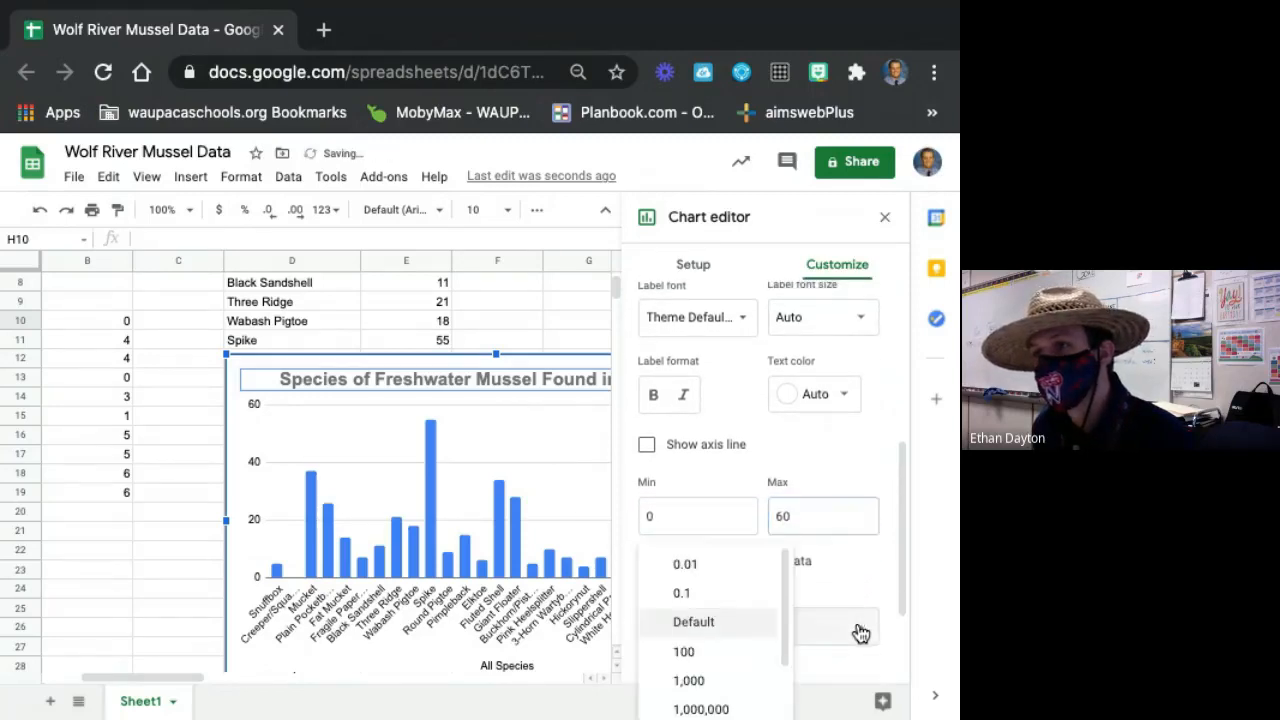
pyautogui.click(850, 627)
pyautogui.scroll(-2, 845, 625)
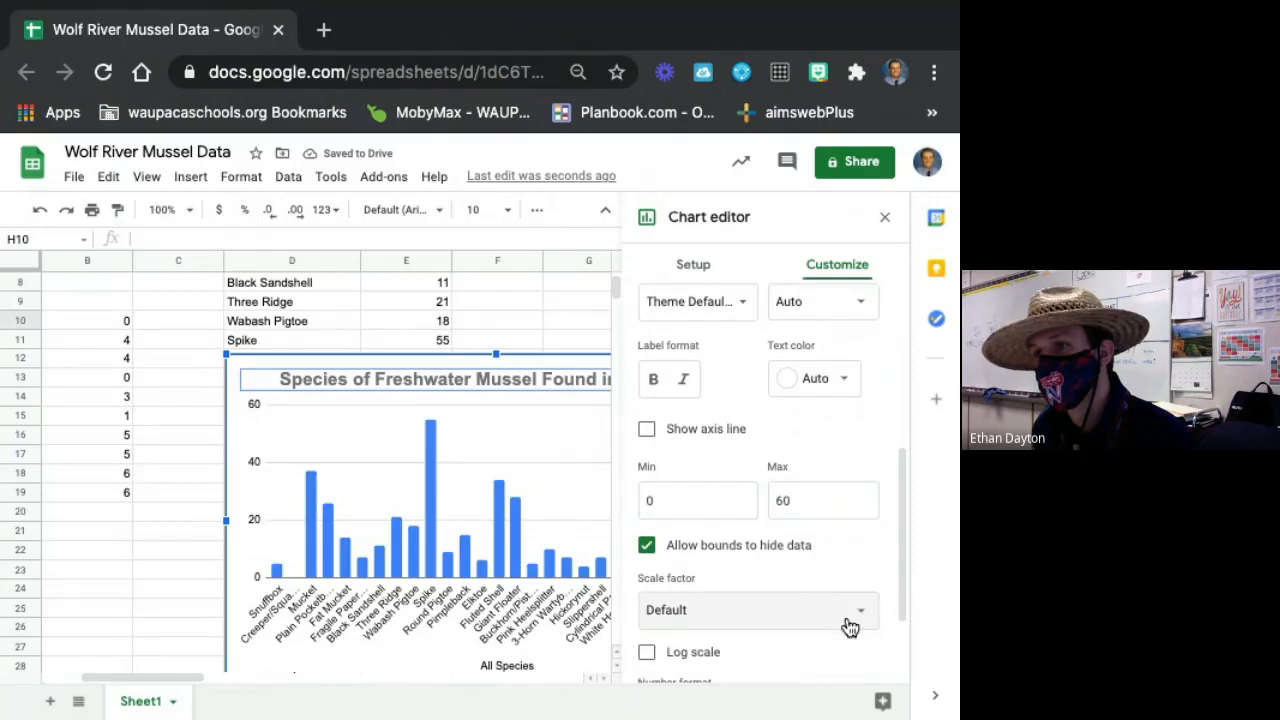
pyautogui.scroll(-1, 840, 630)
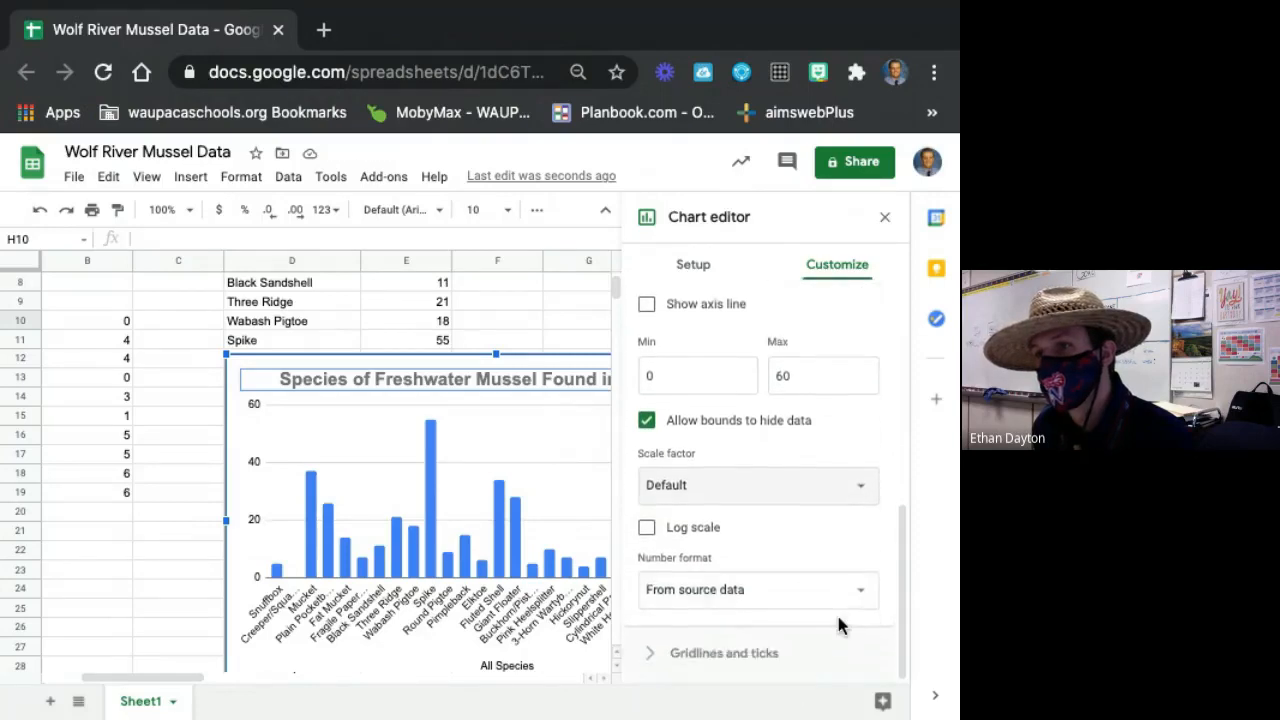
pyautogui.click(836, 604)
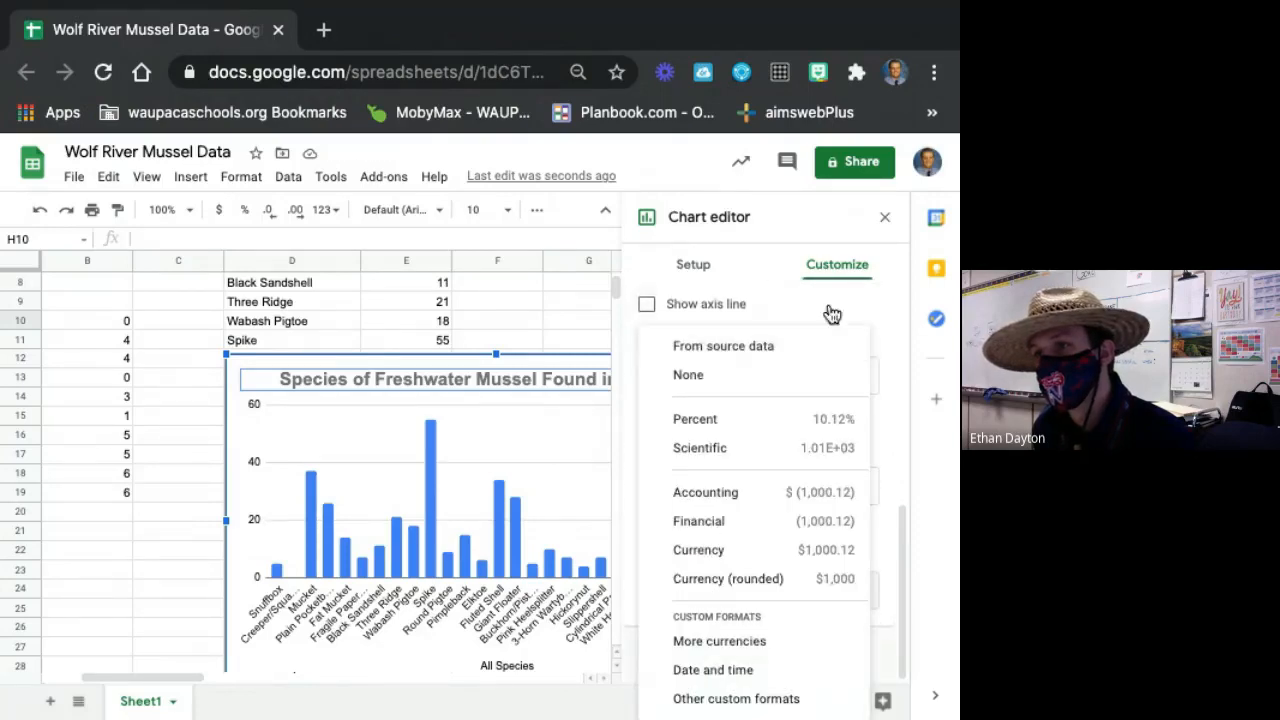
pyautogui.click(902, 291)
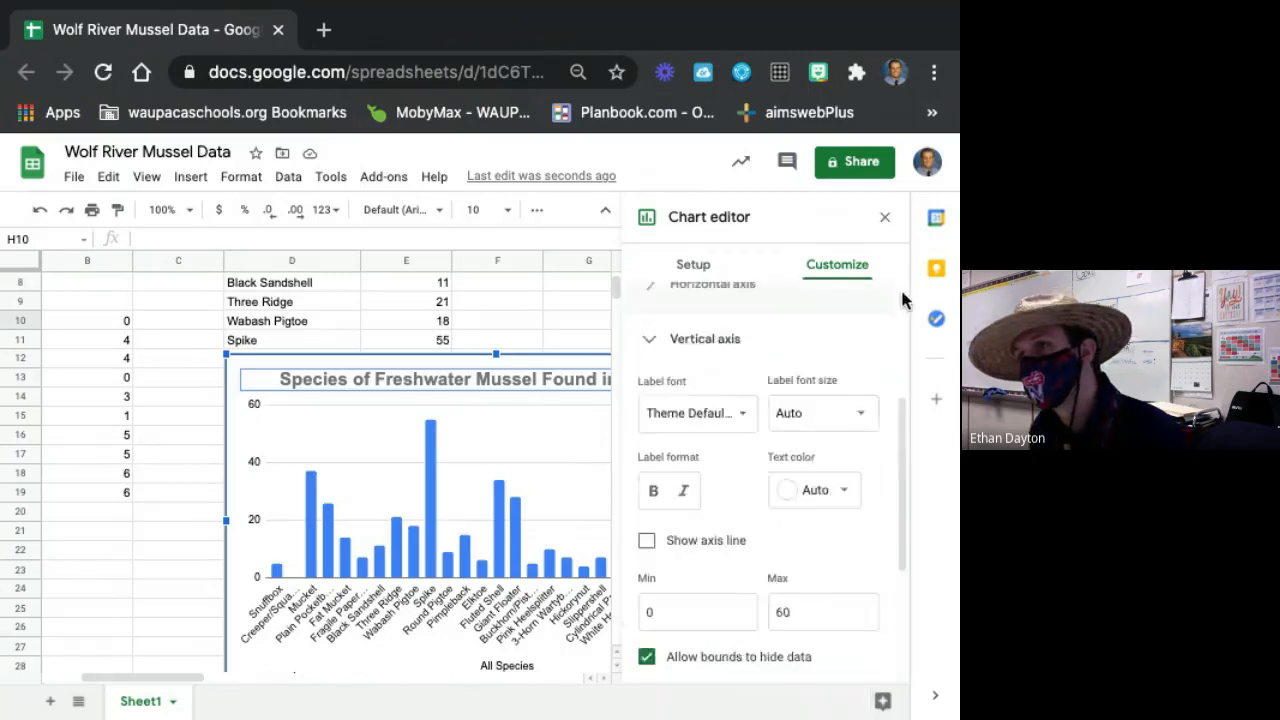
# Turn on the axis line for the species chart's vertical axis.
pyautogui.scroll(-2, 820, 529)
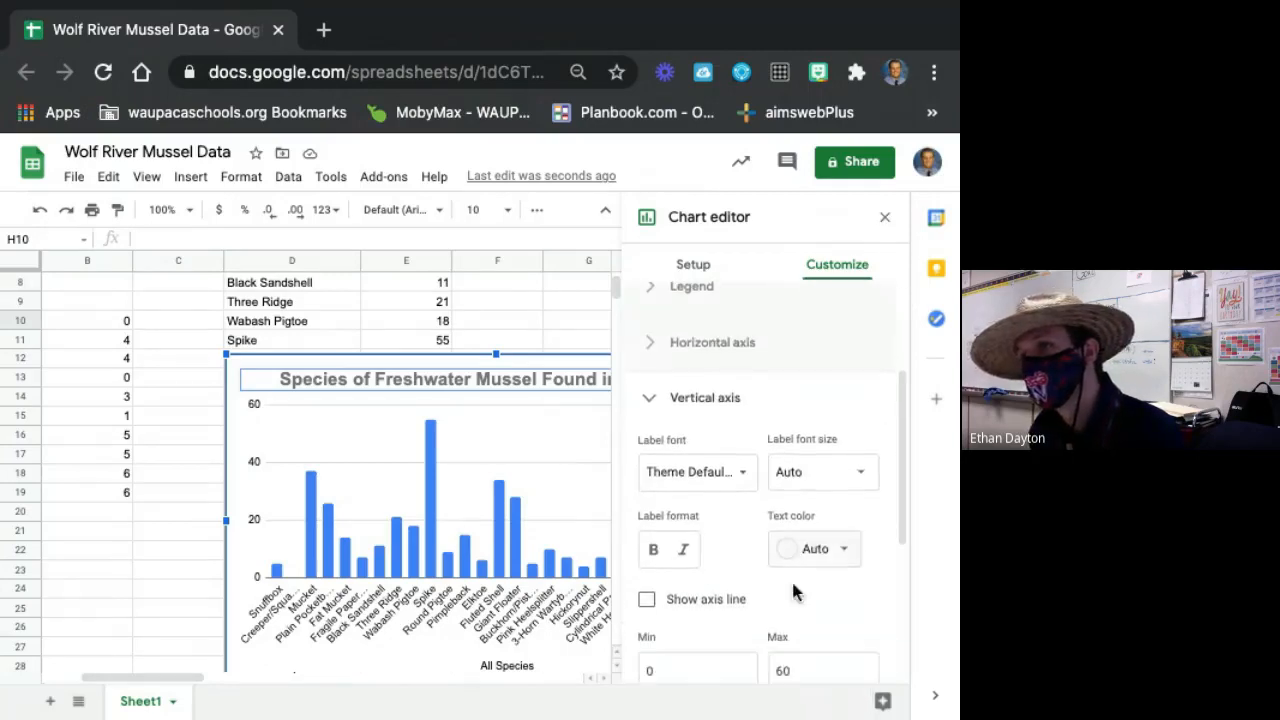
pyautogui.click(652, 599)
# Open the species chart's gridlines and ticks settings and set the vertical axis minor count to 5.
pyautogui.scroll(-4, 808, 605)
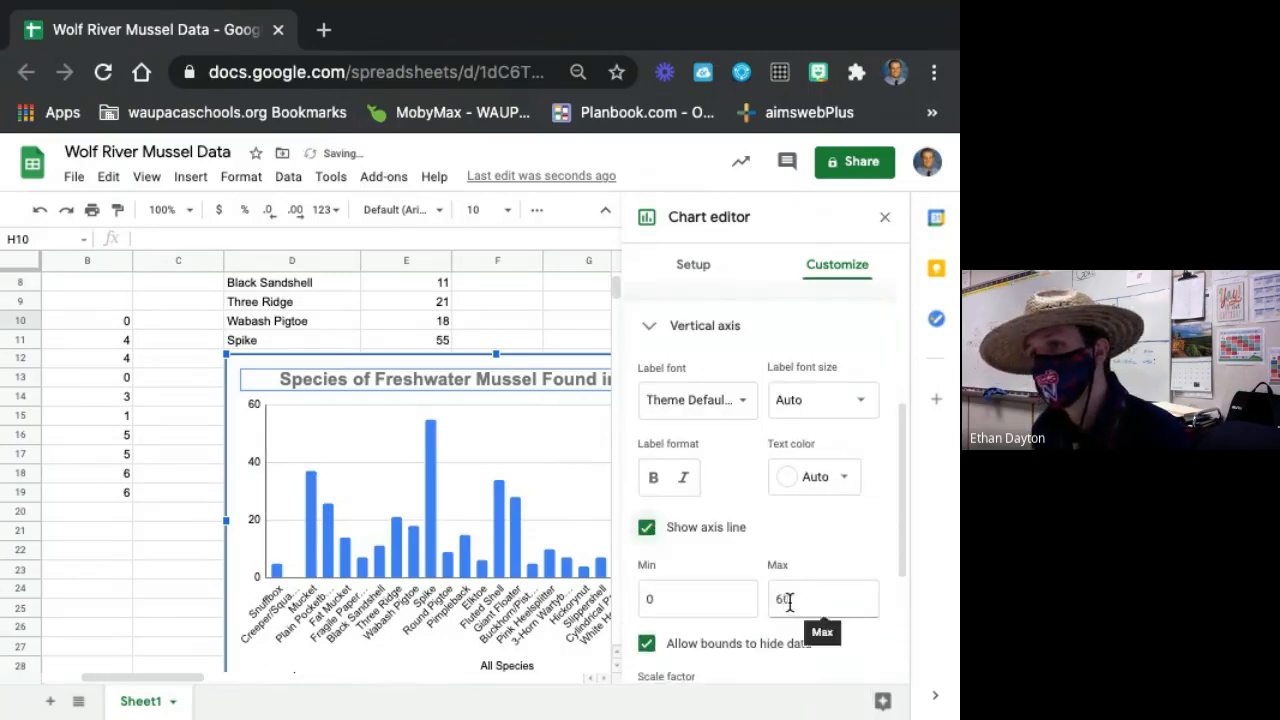
pyautogui.scroll(-2, 810, 605)
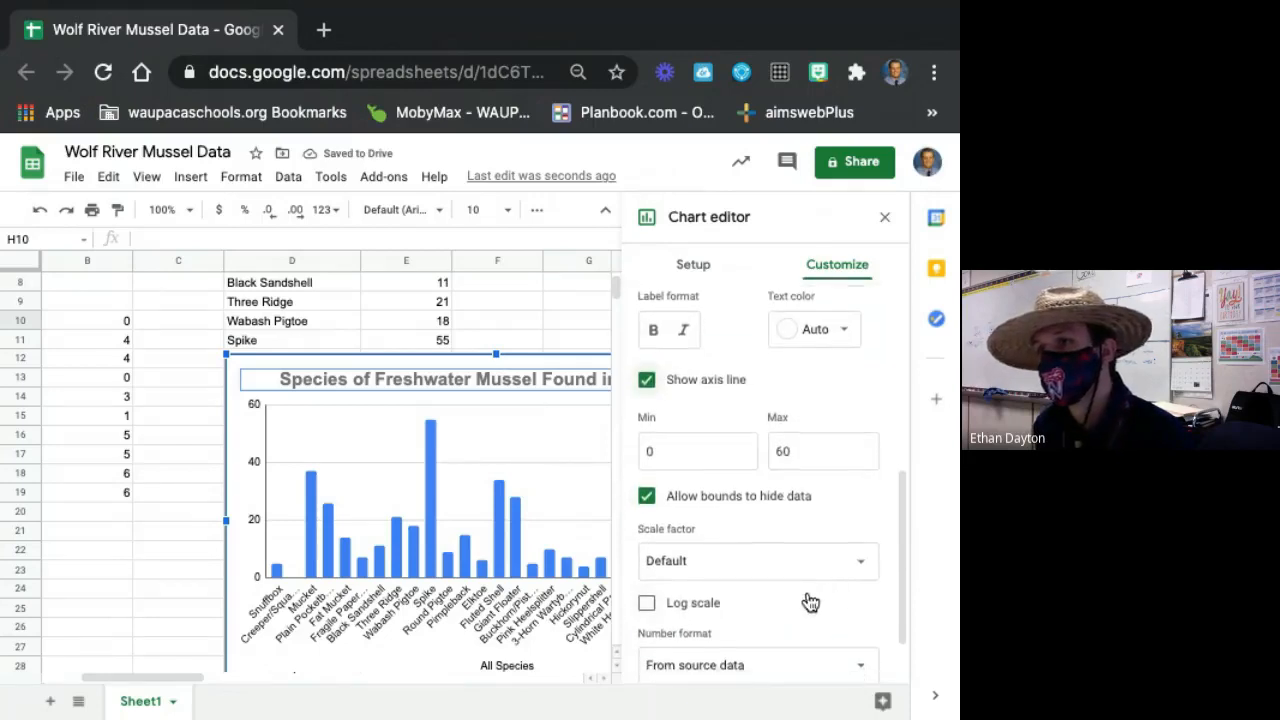
pyautogui.scroll(-1, 858, 597)
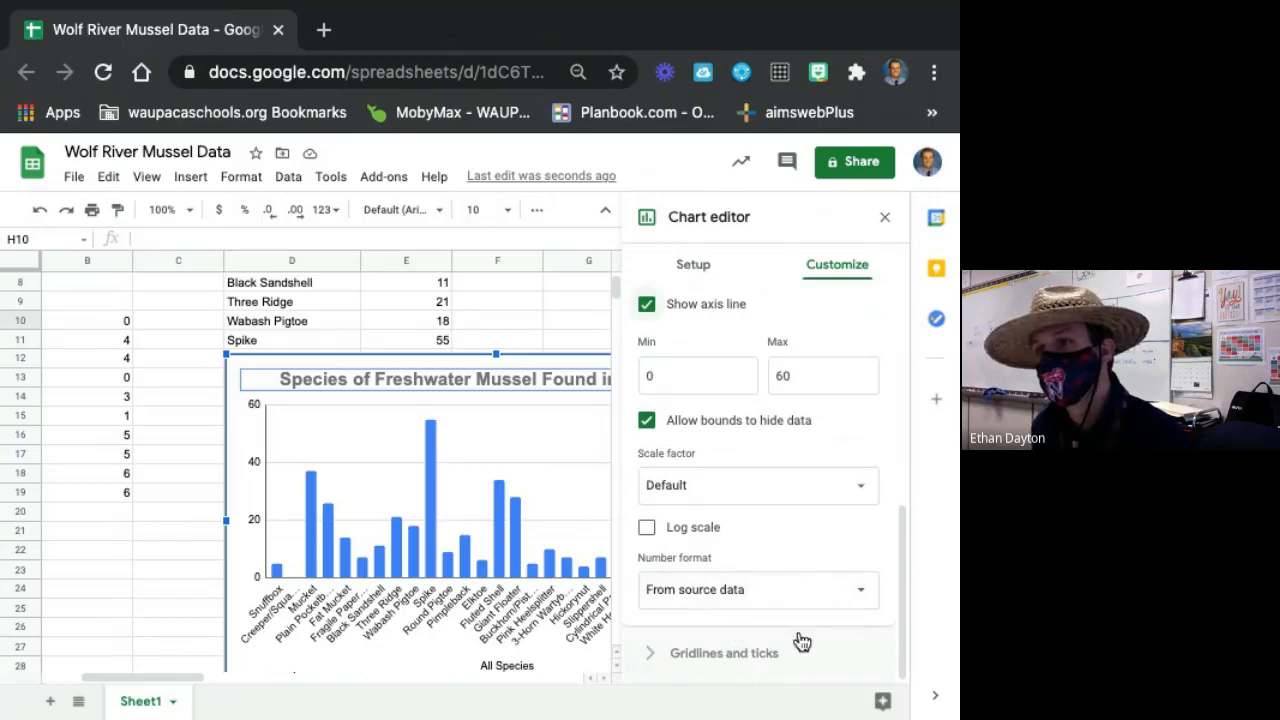
pyautogui.click(683, 652)
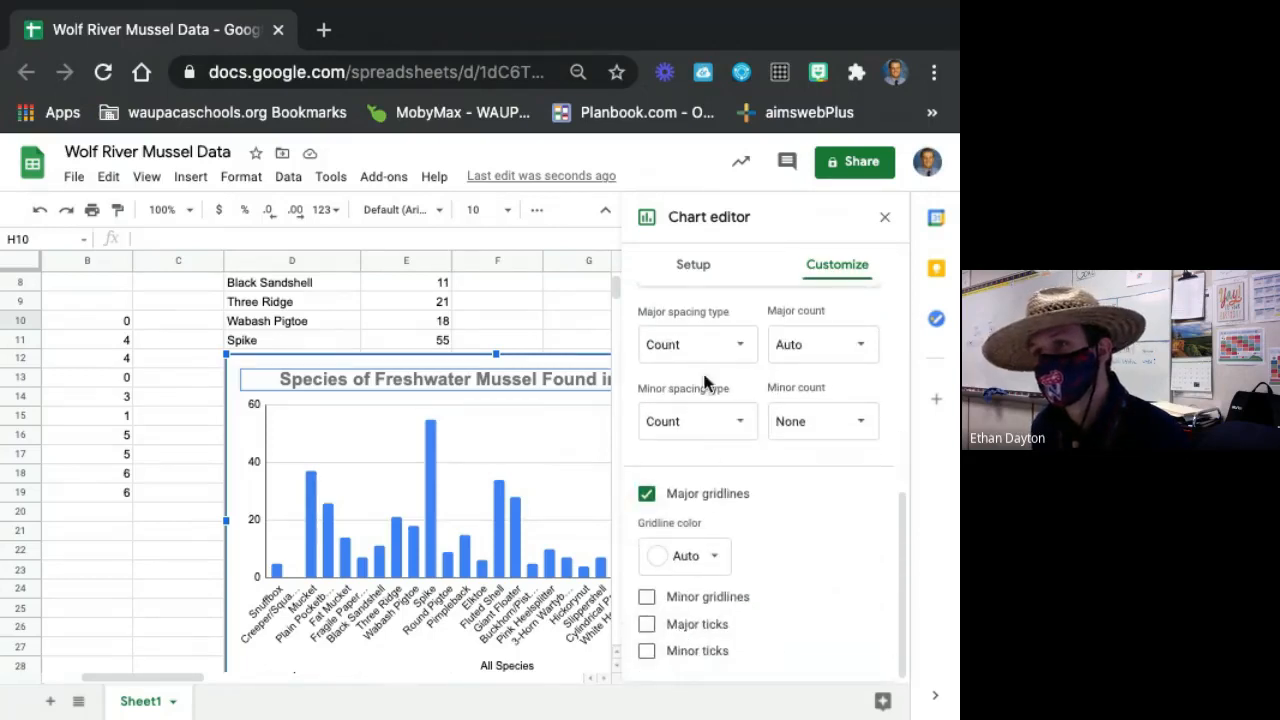
pyautogui.click(826, 418)
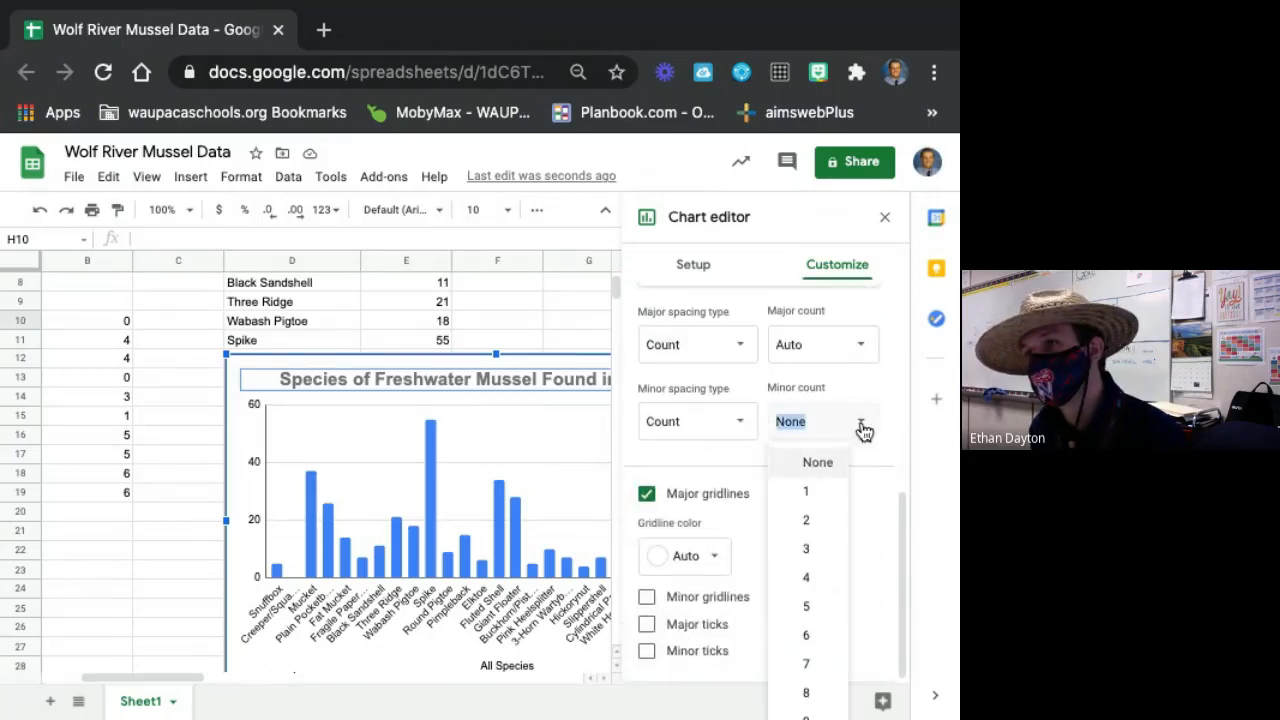
pyautogui.click(834, 609)
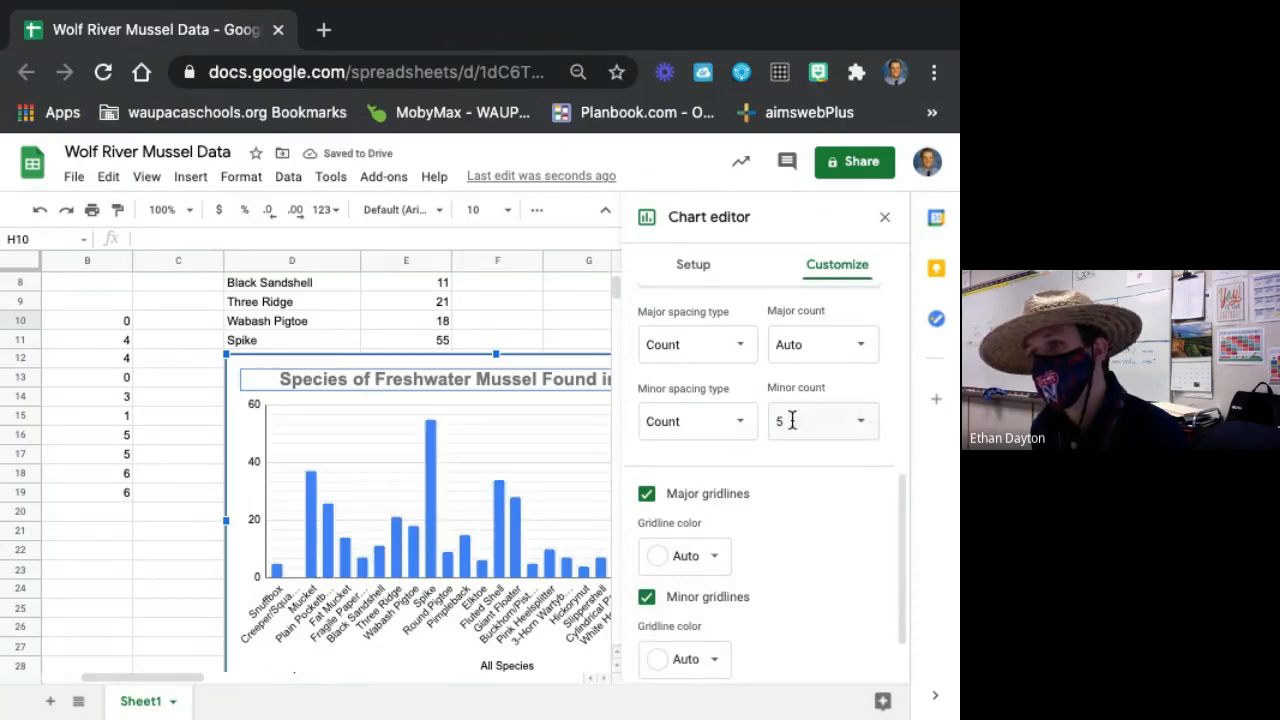
# Try a minor count of 2 for the vertical axis gridlines and set it back to 5.
pyautogui.click(860, 421)
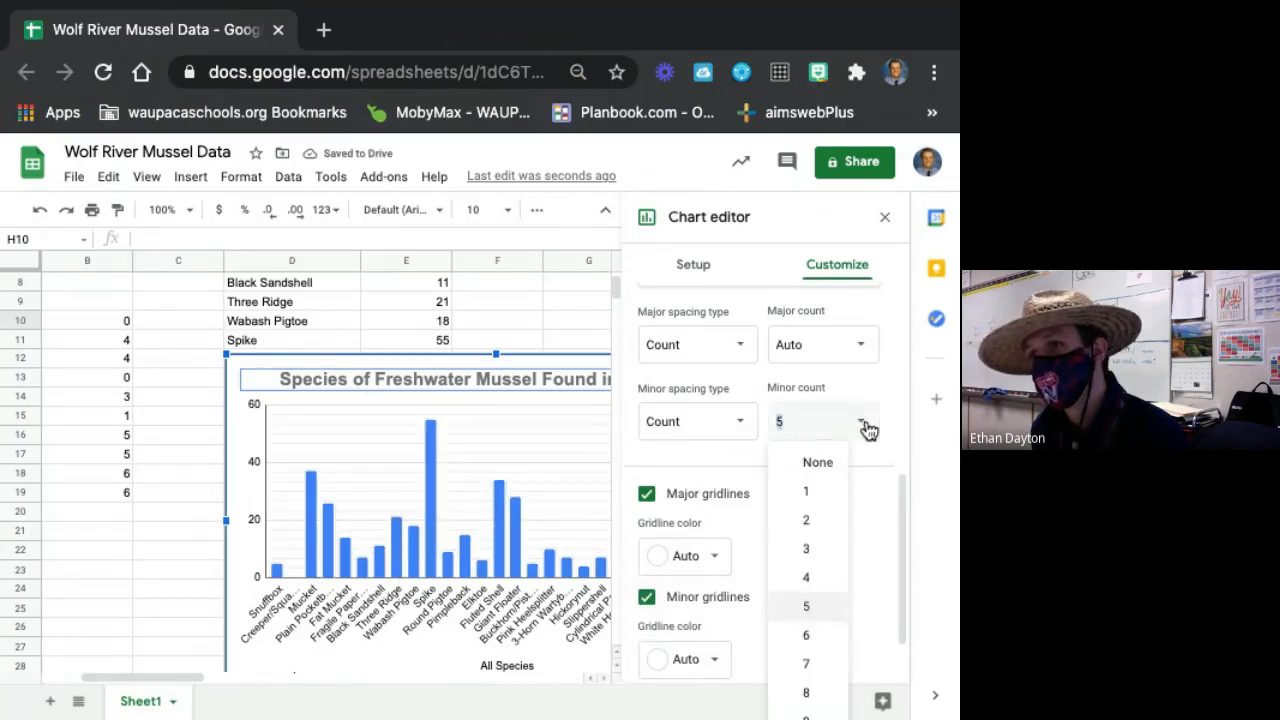
pyautogui.click(826, 518)
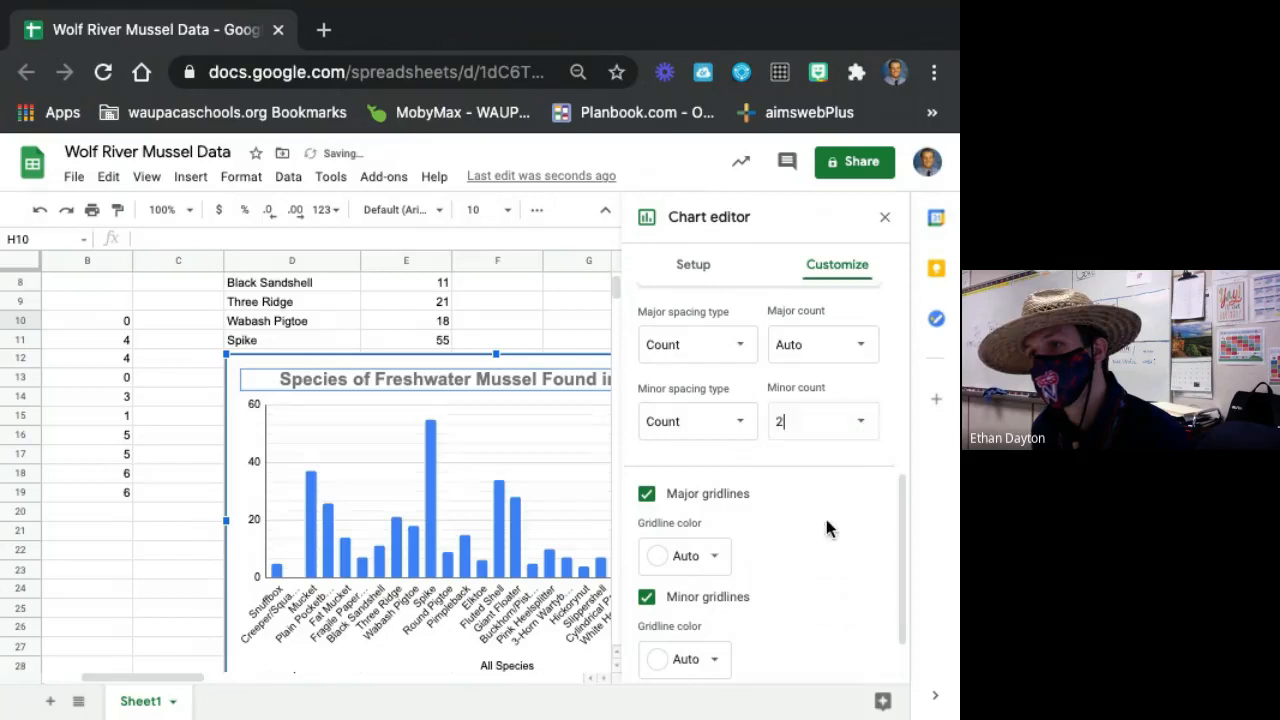
pyautogui.click(864, 426)
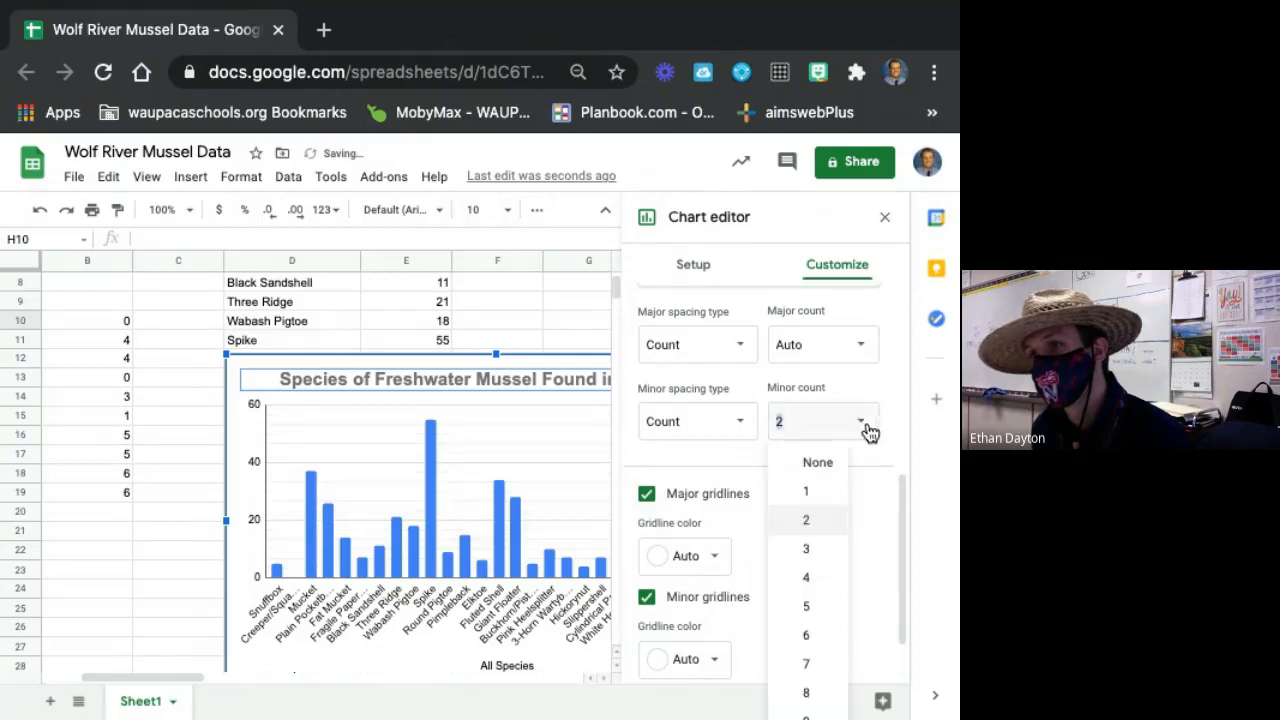
pyautogui.click(808, 607)
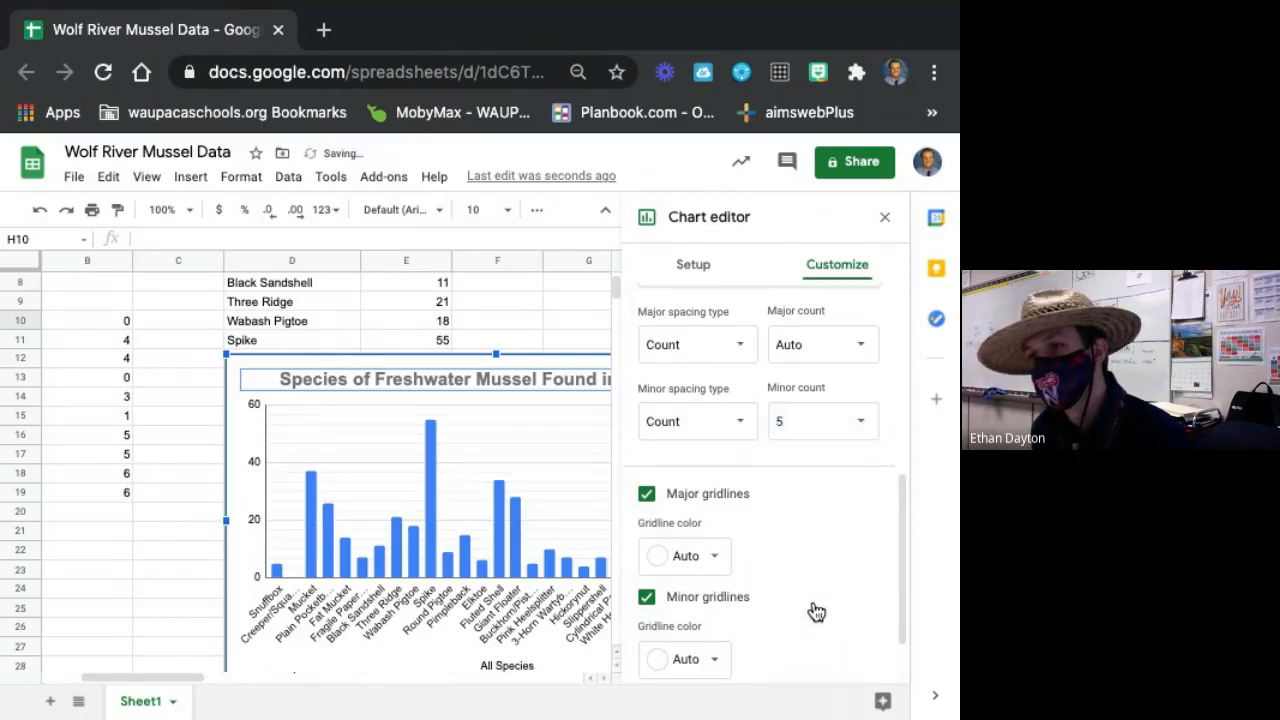
# Try Step as the minor spacing type for the vertical axis gridlines and switch it back to Count.
pyautogui.click(737, 426)
pyautogui.click(712, 390)
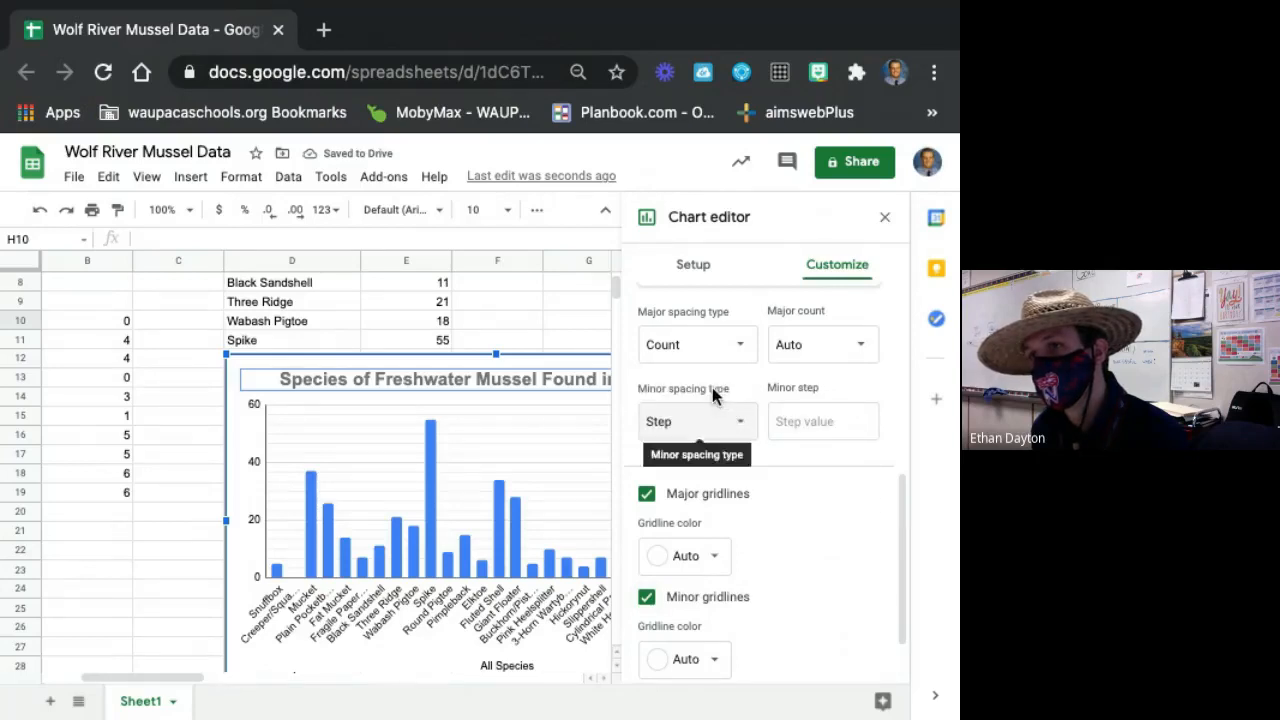
pyautogui.click(727, 425)
pyautogui.click(706, 448)
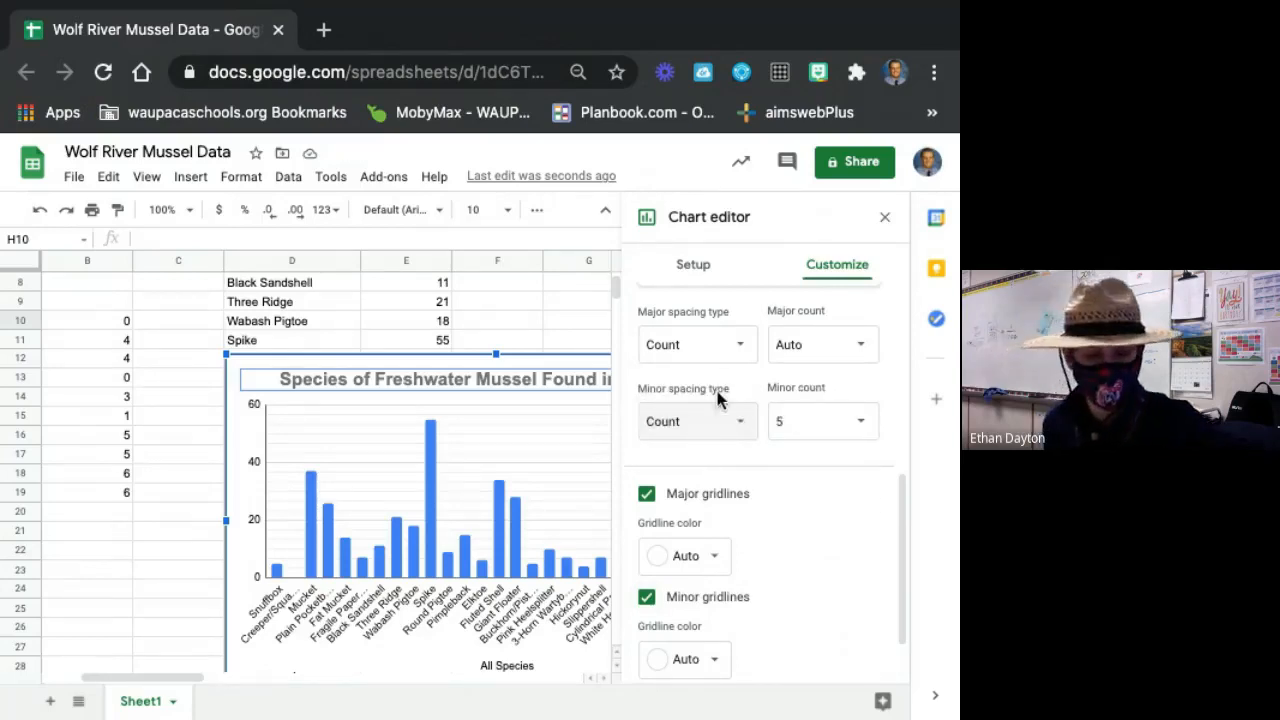